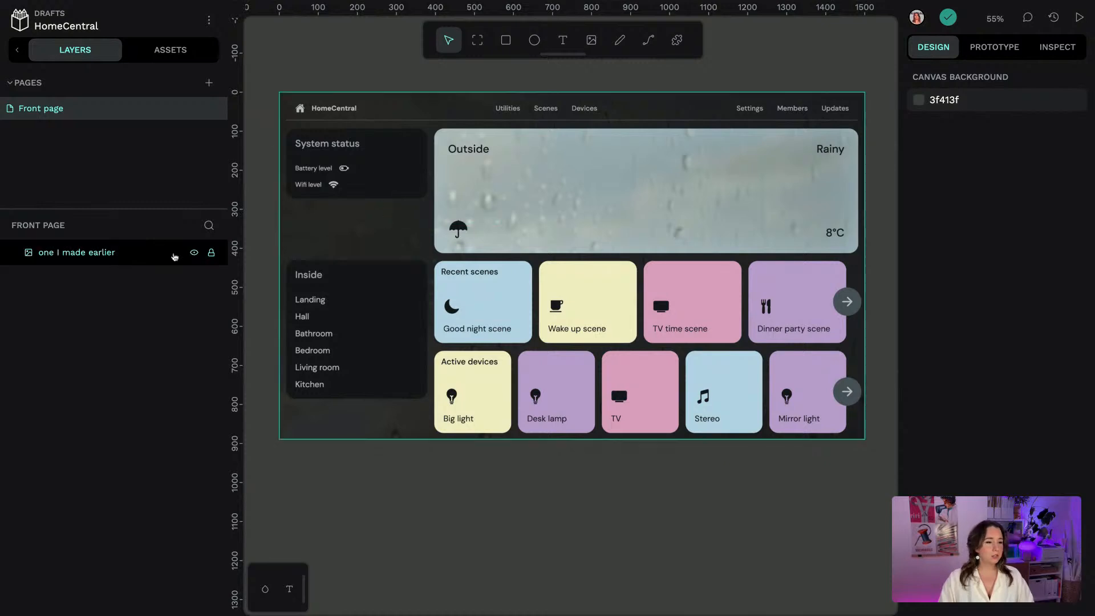
Draw a board about 1481 × 805 below the finished dashboard image
{"action": "scroll", "coordinate": [283, 209], "scroll_direction": "left", "scroll_amount": 3}
{"action": "scroll", "coordinate": [285, 208], "scroll_direction": "right", "scroll_amount": 3}
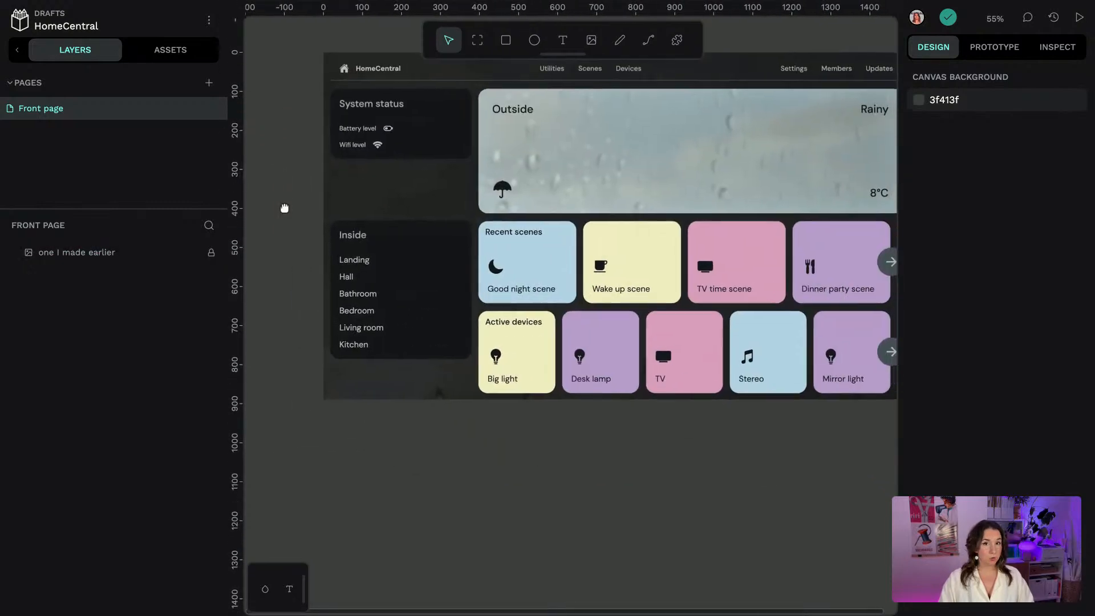
{"action": "scroll", "coordinate": [582, 284], "scroll_direction": "down", "scroll_amount": 1}
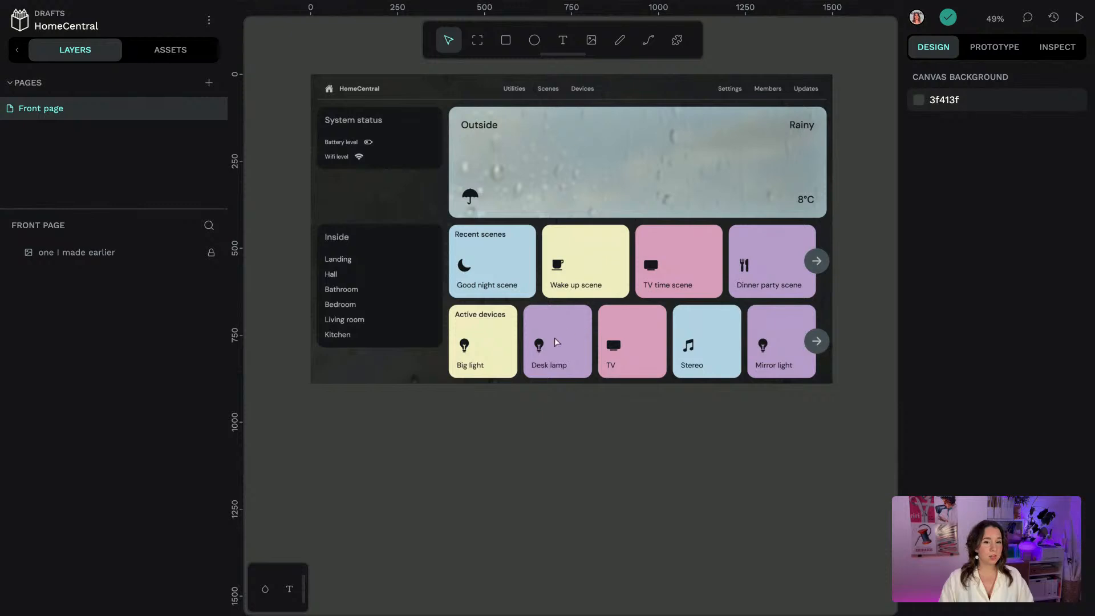
{"action": "scroll", "coordinate": [552, 338], "scroll_direction": "down", "scroll_amount": 1}
{"action": "scroll", "coordinate": [551, 338], "scroll_direction": "down", "scroll_amount": 1}
{"action": "scroll", "coordinate": [563, 367], "scroll_direction": "down", "scroll_amount": 2}
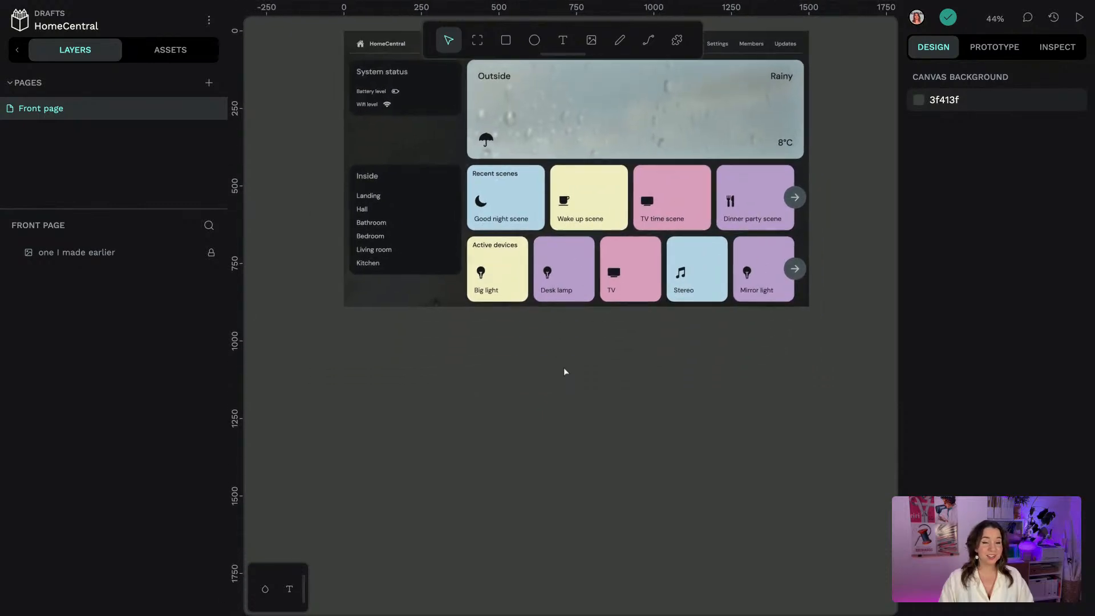
{"action": "scroll", "coordinate": [605, 322], "scroll_direction": "up", "scroll_amount": 1}
{"action": "left_click", "coordinate": [477, 40]}
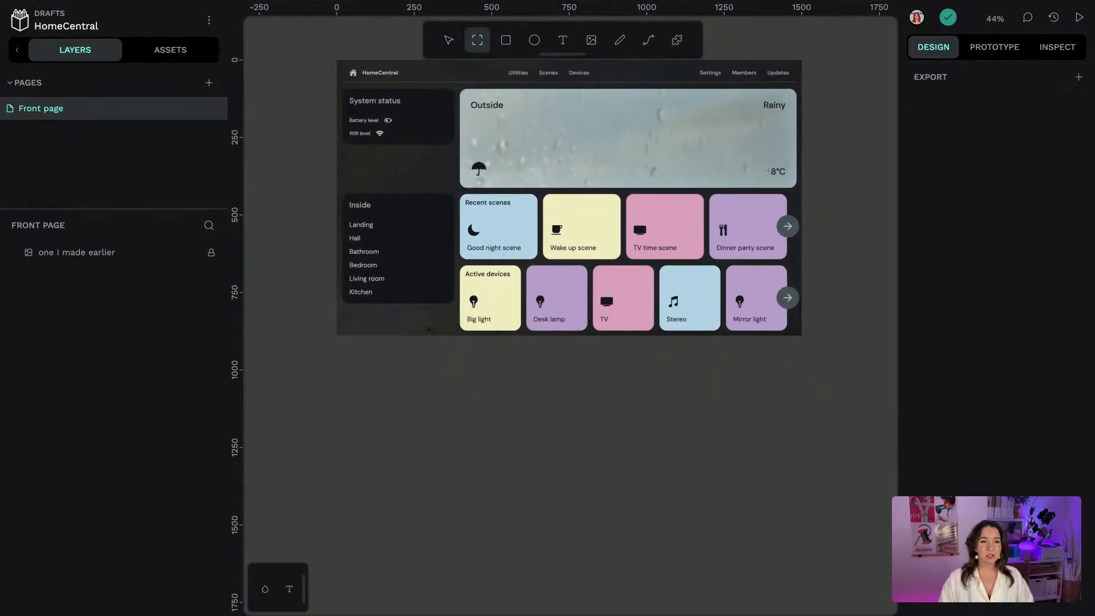
{"action": "left_click", "coordinate": [340, 350]}
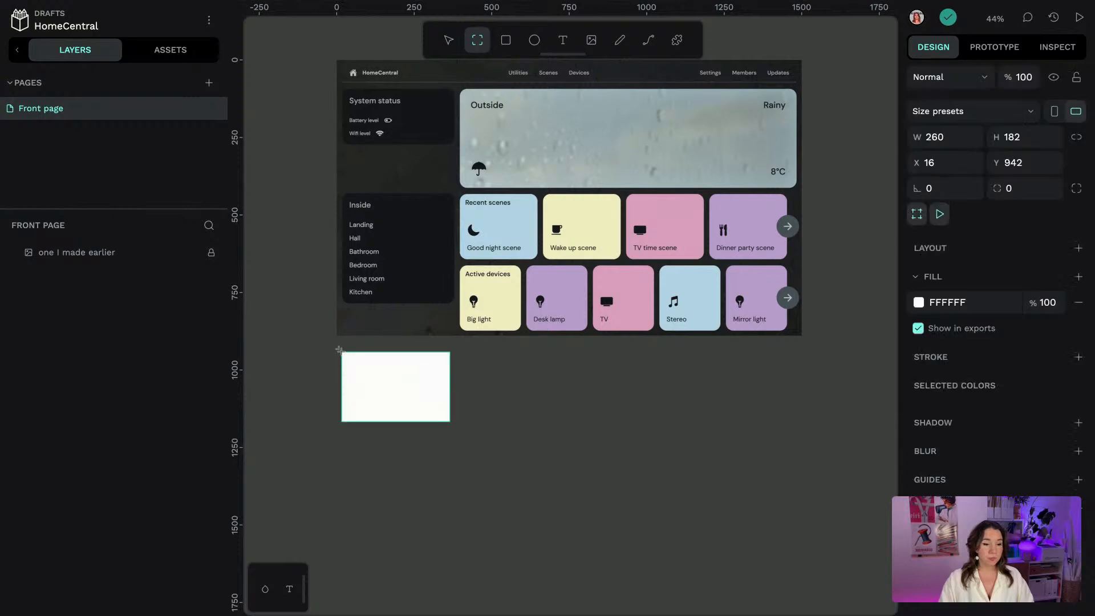
{"action": "left_click_drag", "start_coordinate": [340, 350], "coordinate": [802, 601]}
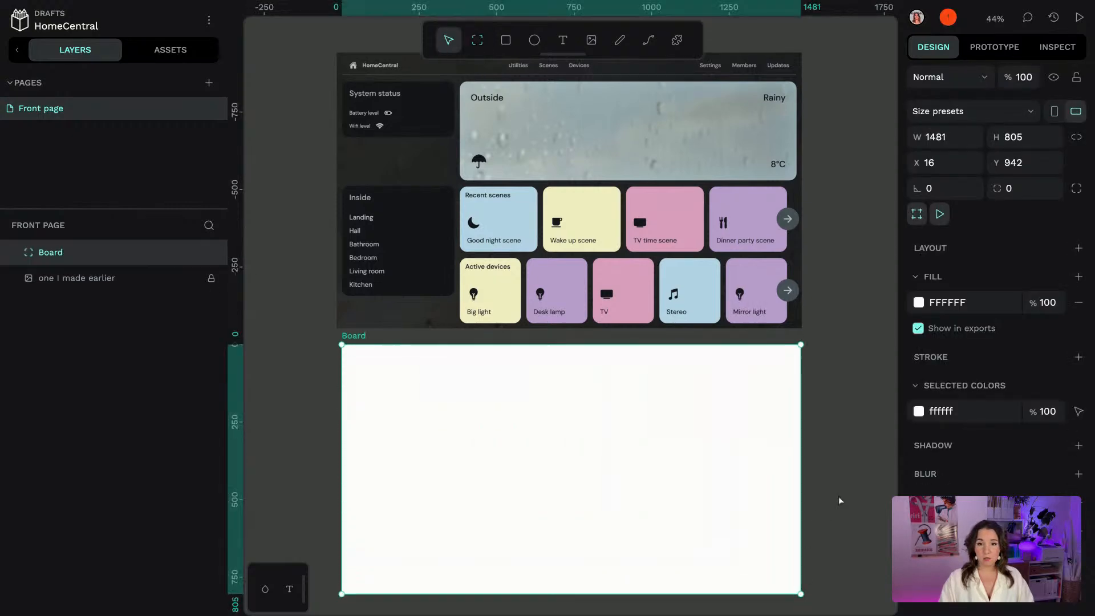
Apply the Web 1280 (1280 x 800) size preset to the new board
{"action": "left_click", "coordinate": [970, 111]}
{"action": "scroll", "coordinate": [979, 246], "scroll_direction": "down", "scroll_amount": 2}
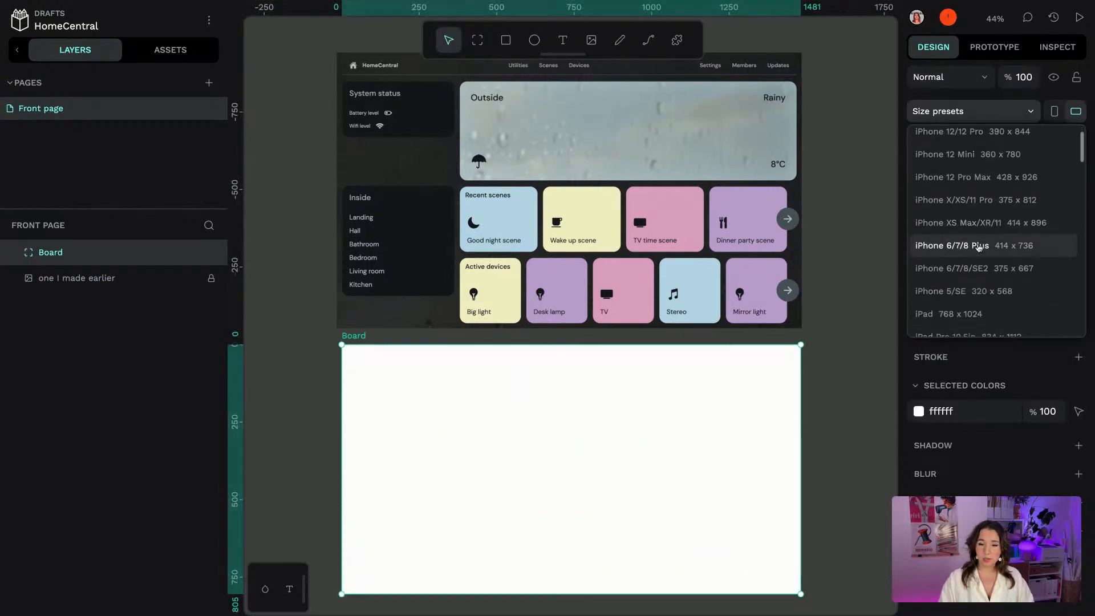
{"action": "scroll", "coordinate": [979, 247], "scroll_direction": "down", "scroll_amount": 9}
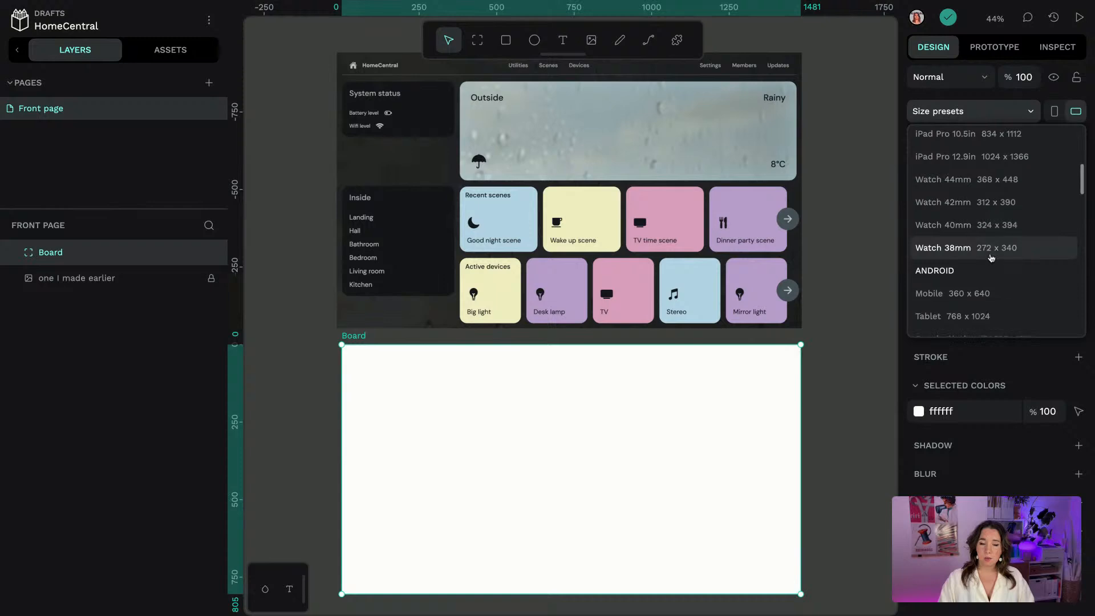
{"action": "scroll", "coordinate": [989, 257], "scroll_direction": "down", "scroll_amount": 4}
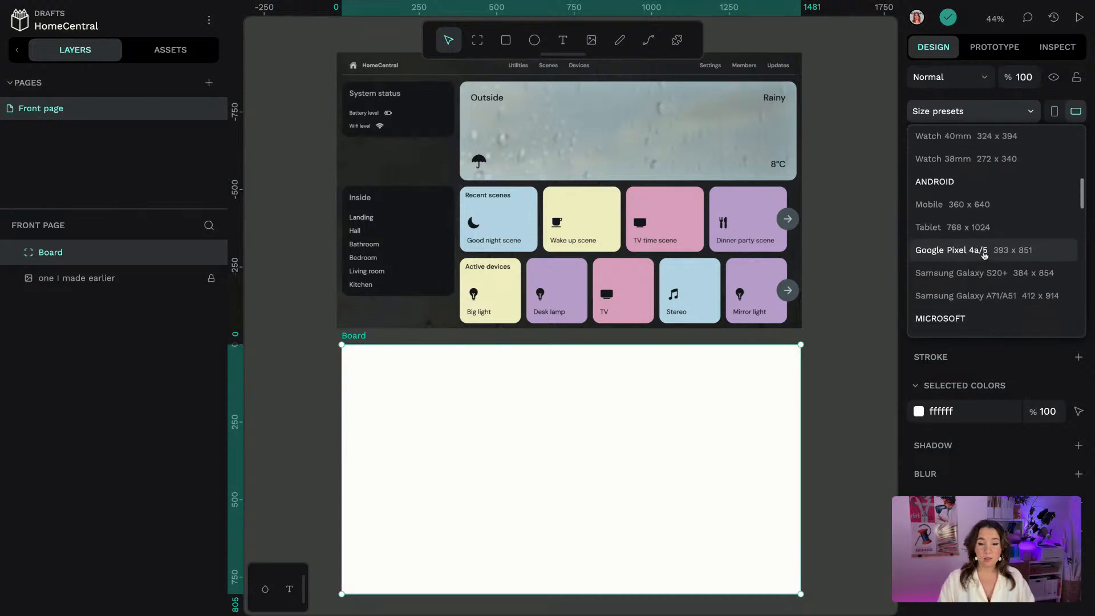
{"action": "scroll", "coordinate": [985, 255], "scroll_direction": "down", "scroll_amount": 4}
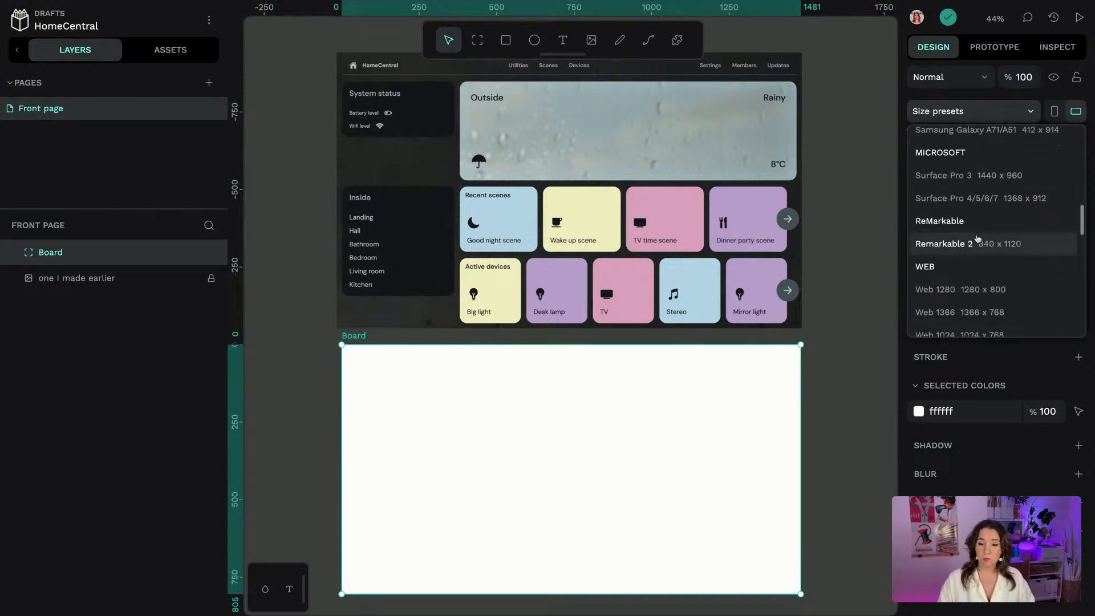
{"action": "scroll", "coordinate": [979, 248], "scroll_direction": "down", "scroll_amount": 1}
{"action": "left_click", "coordinate": [985, 258]}
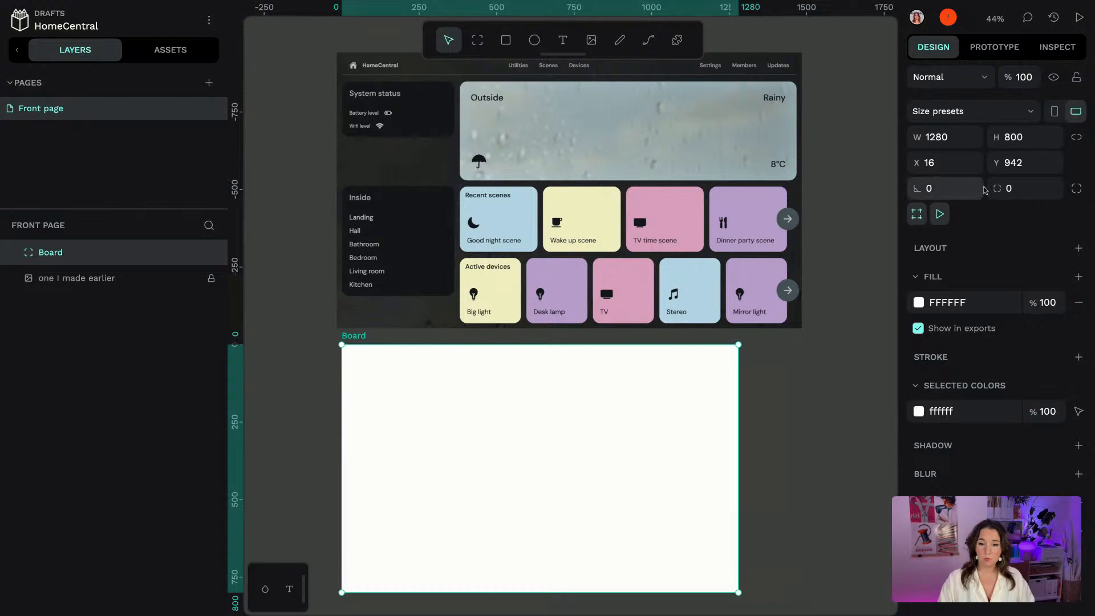
Set the board's size with the Web 1920 (1920 x 1080) preset
{"action": "left_click", "coordinate": [976, 120]}
{"action": "scroll", "coordinate": [981, 257], "scroll_direction": "down", "scroll_amount": 8}
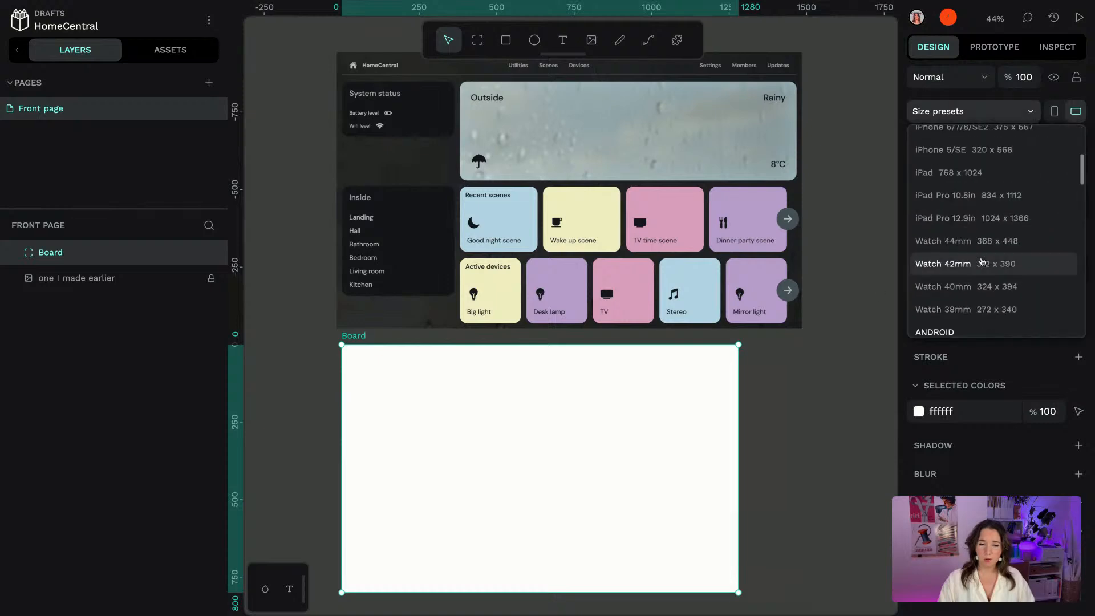
{"action": "scroll", "coordinate": [982, 260], "scroll_direction": "down", "scroll_amount": 9}
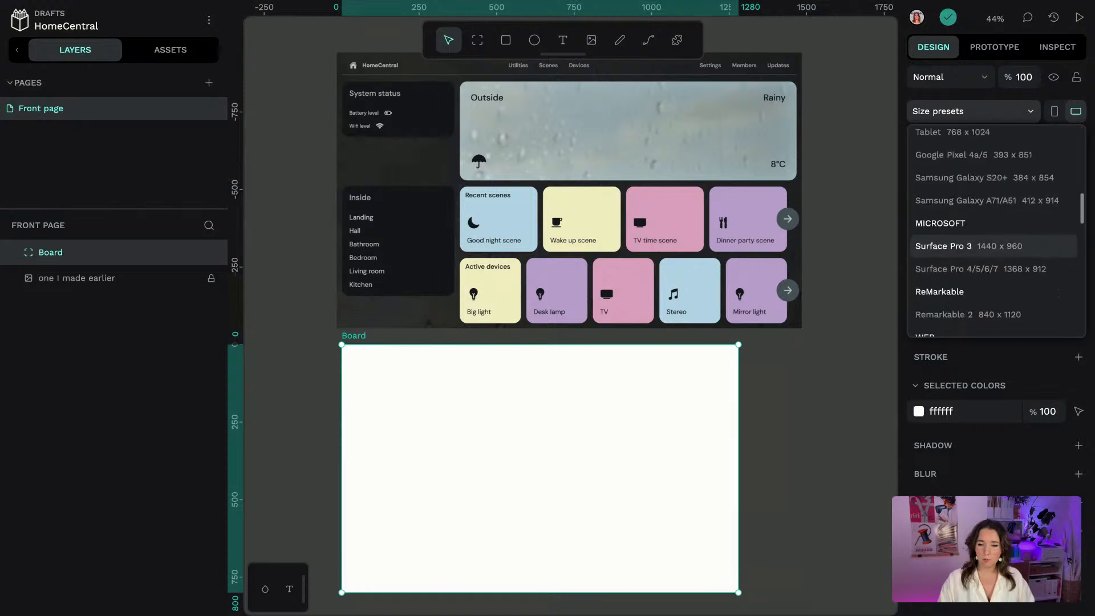
{"action": "scroll", "coordinate": [981, 274], "scroll_direction": "down", "scroll_amount": 1}
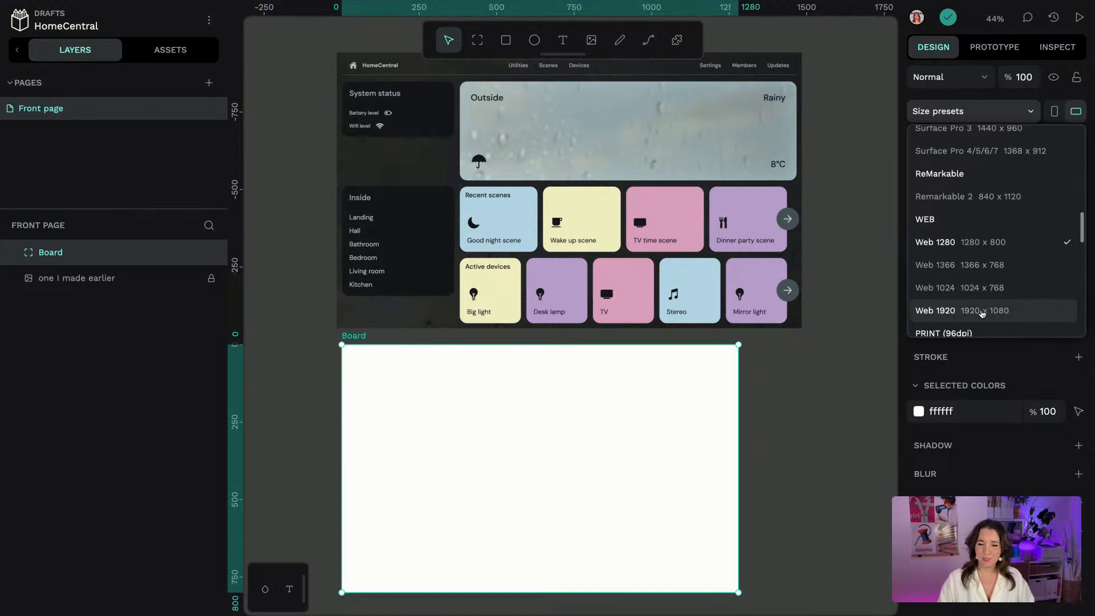
{"action": "left_click", "coordinate": [977, 310]}
Scale the board down proportionally to about 1507 × 848, matching the reference image's width, and place it just below the image
{"action": "scroll", "coordinate": [605, 402], "scroll_direction": "down", "scroll_amount": 1, "text": "ctrl"}
{"action": "scroll", "coordinate": [609, 394], "scroll_direction": "down", "scroll_amount": 1, "text": "ctrl"}
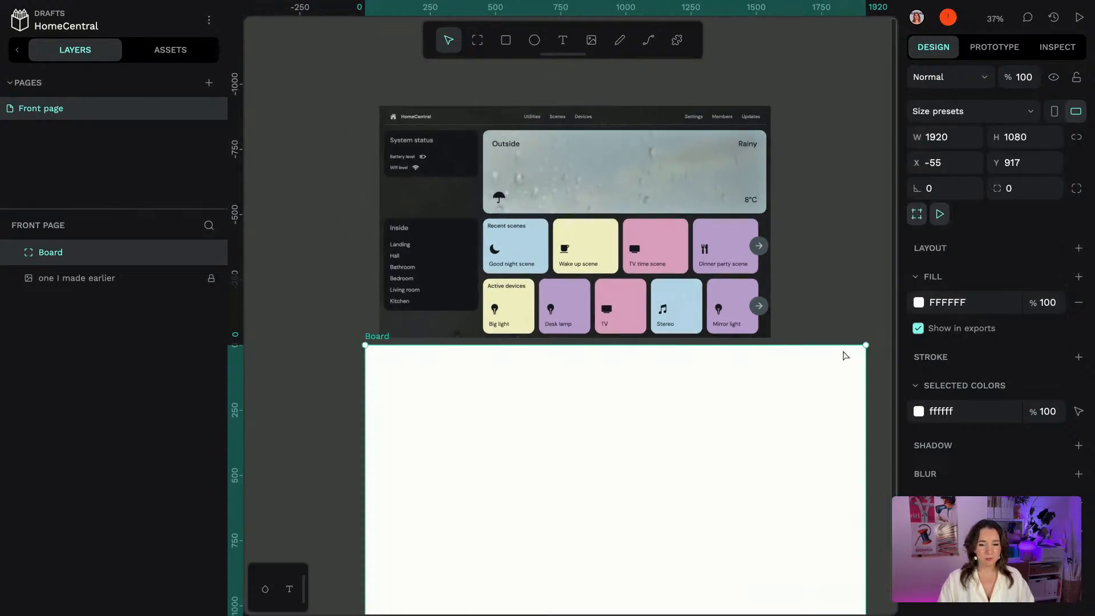
{"action": "left_click_drag", "start_coordinate": [864, 343], "coordinate": [745, 414]}
{"action": "left_click_drag", "start_coordinate": [642, 506], "coordinate": [653, 447]}
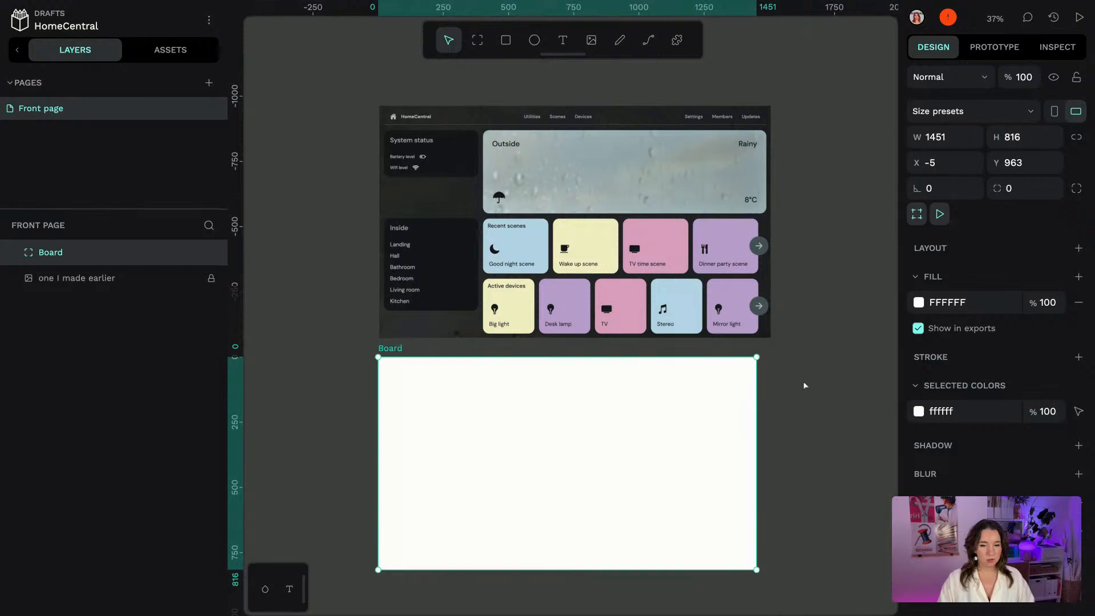
{"action": "left_click_drag", "start_coordinate": [762, 353], "coordinate": [777, 344]}
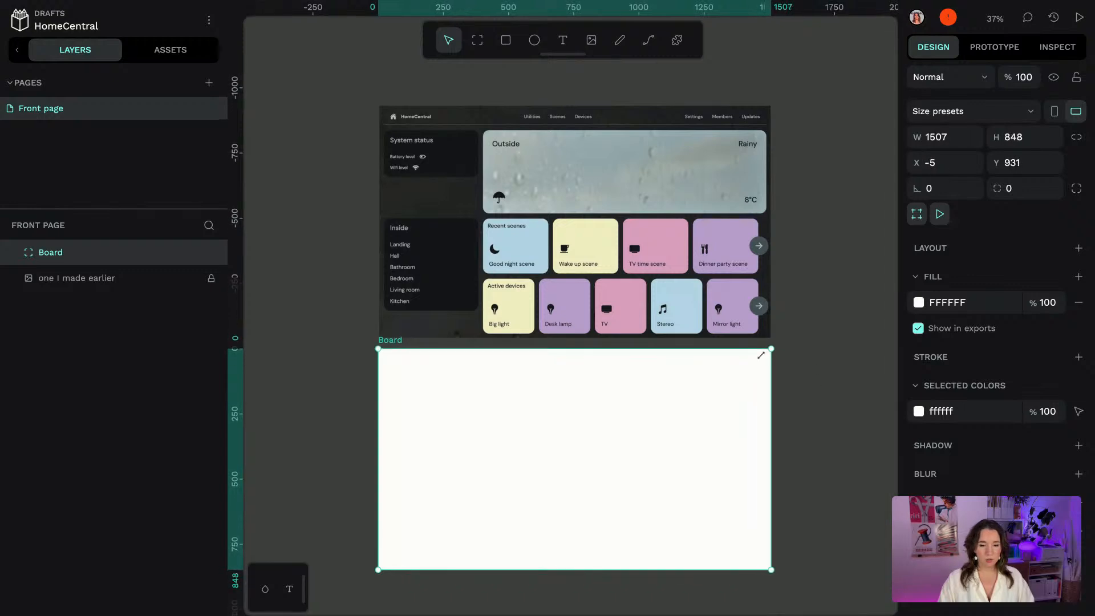
Rename the board as Dashboard
{"action": "double_click", "coordinate": [50, 252]}
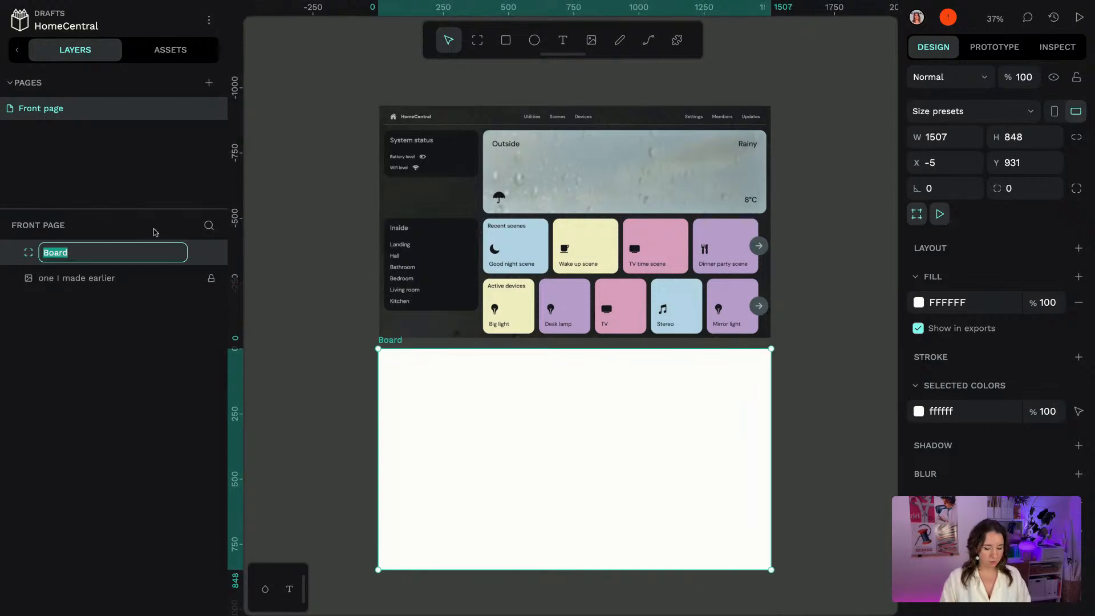
{"action": "type", "text": "Dashboard"}
{"action": "key", "text": "Return"}
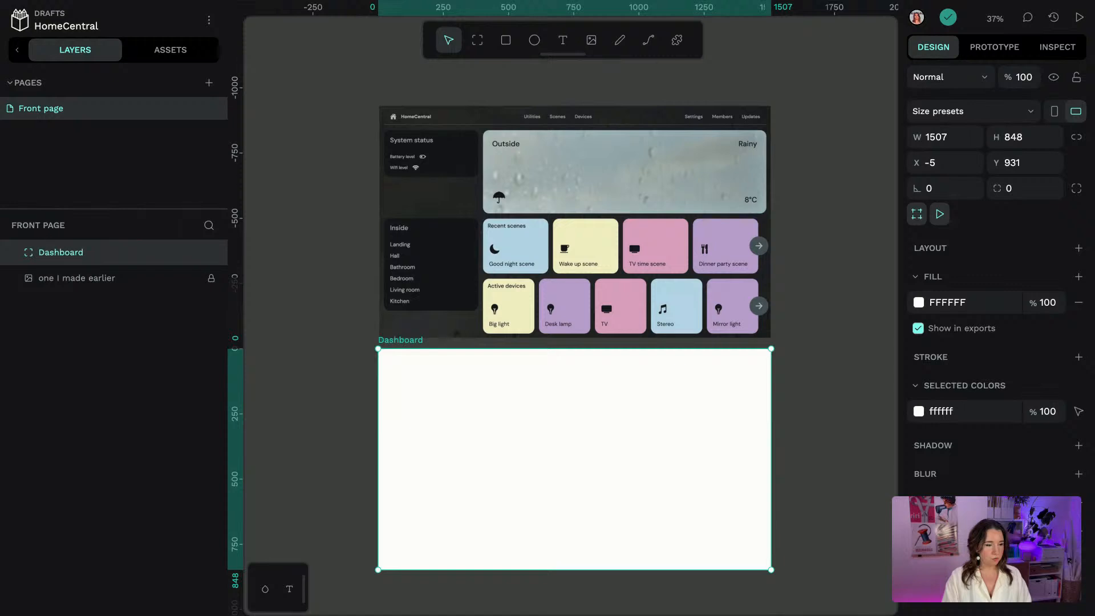
Move the Dashboard board to the left of the reference image, at about X -1536, Y 7, and extend its lower edge to match the image
{"action": "left_click", "coordinate": [870, 337]}
{"action": "left_click_drag", "start_coordinate": [587, 425], "coordinate": [511, 282]}
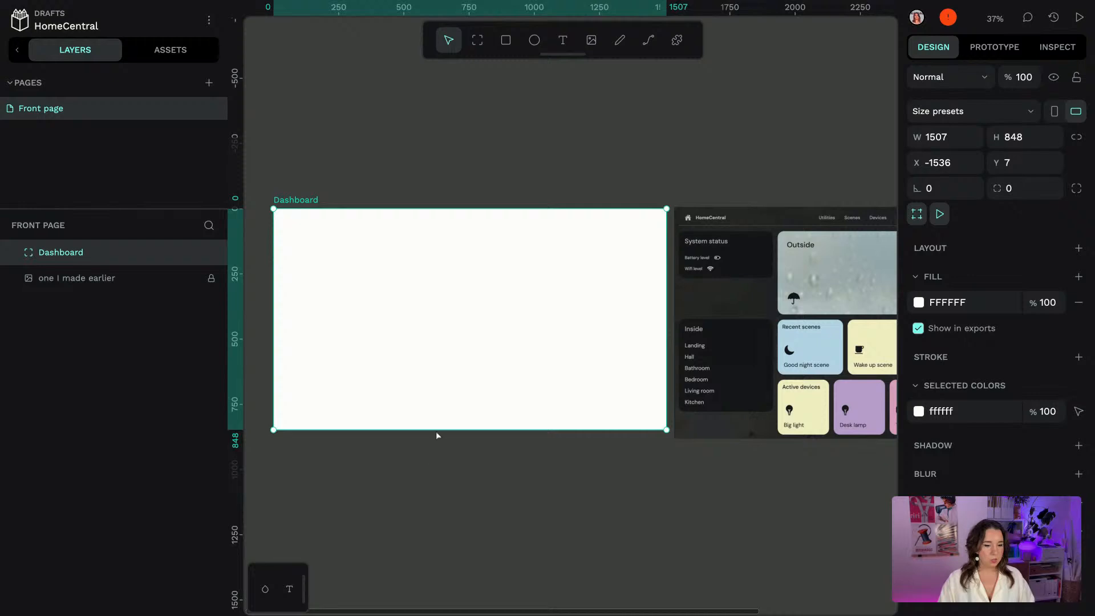
{"action": "left_click_drag", "start_coordinate": [438, 431], "coordinate": [436, 437]}
{"action": "left_click", "coordinate": [538, 506]}
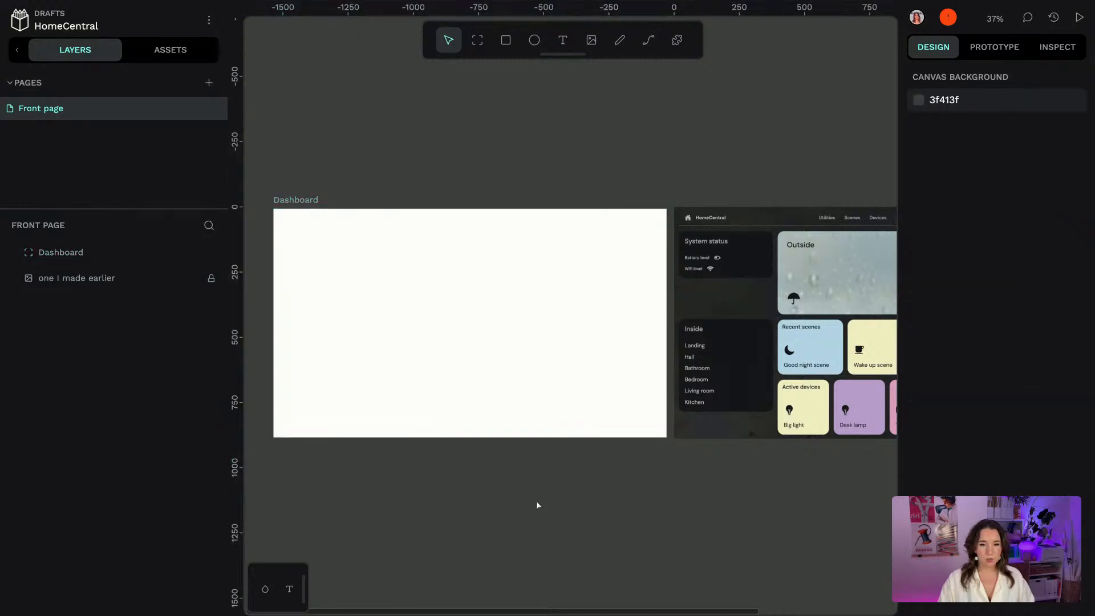
Add the text "HomeCentral" to the Dashboard board and place it at about X 797, Y 136
{"action": "left_click_drag", "start_coordinate": [509, 486], "coordinate": [540, 494]}
{"action": "left_click", "coordinate": [563, 40]}
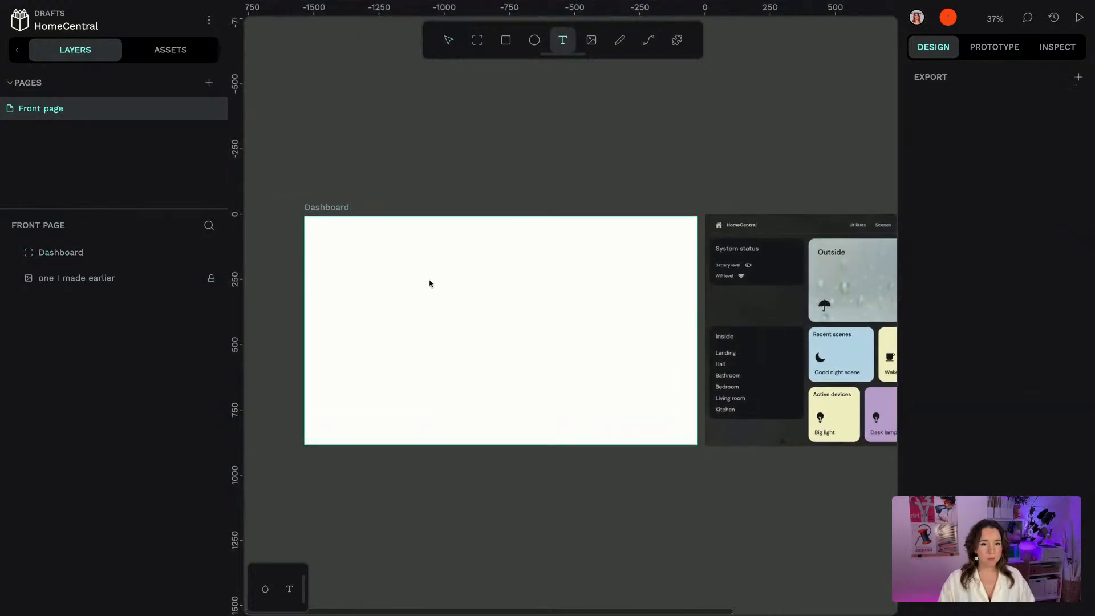
{"action": "left_click", "coordinate": [424, 289]}
{"action": "type", "text": "HomeCentral"}
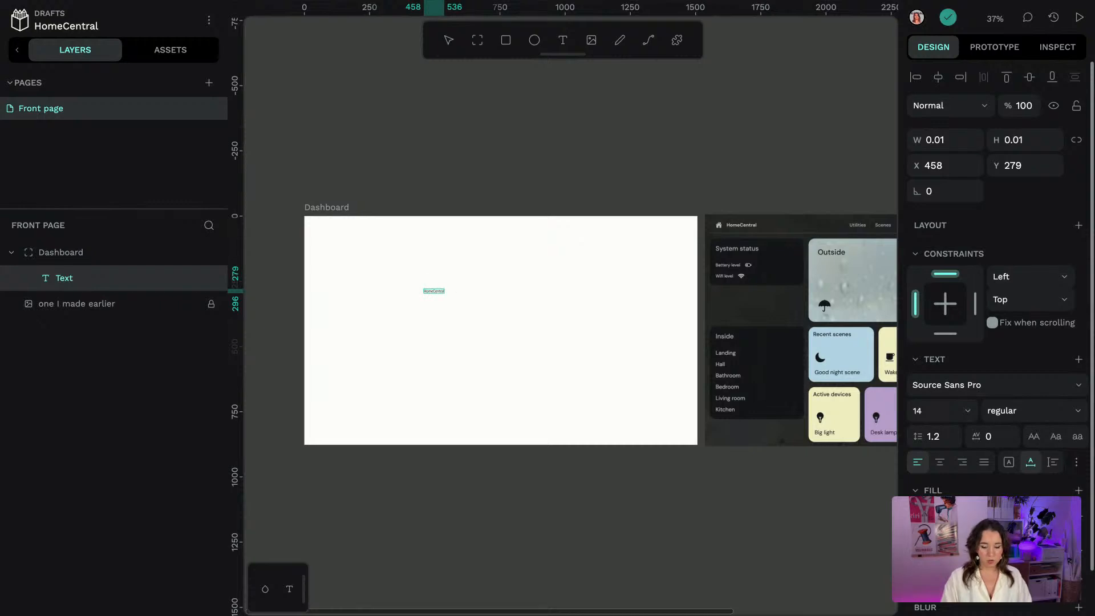
{"action": "scroll", "coordinate": [578, 225], "scroll_direction": "up", "scroll_amount": 2}
{"action": "key", "text": "Escape"}
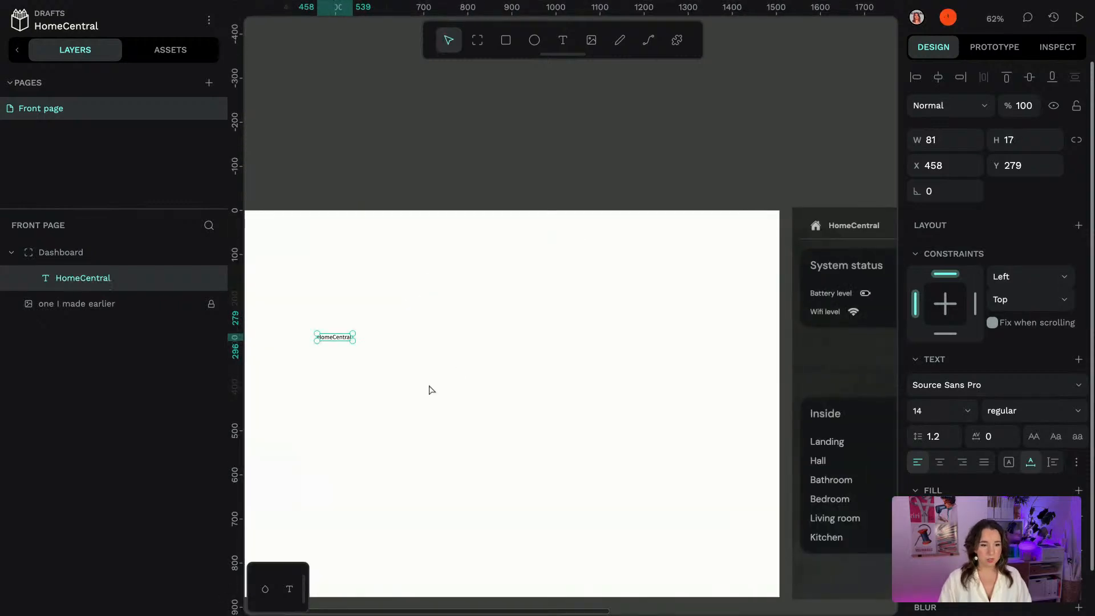
{"action": "left_click_drag", "start_coordinate": [340, 340], "coordinate": [496, 278]}
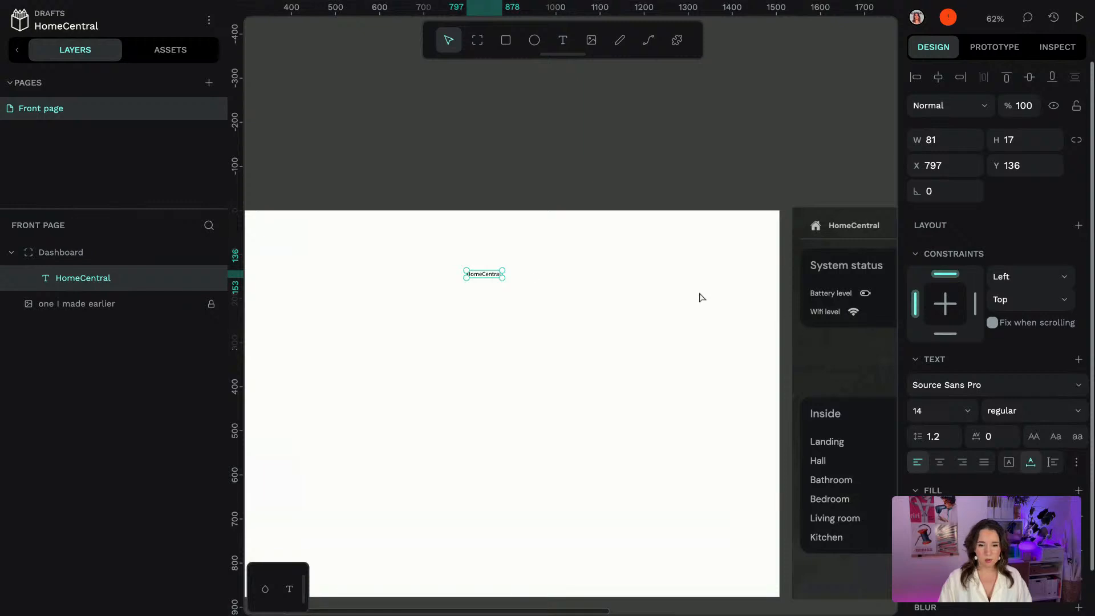
{"action": "left_click", "coordinate": [711, 164]}
Return to the Projects overview and open the One I Made Earlier file
{"action": "scroll", "coordinate": [711, 164], "scroll_direction": "down", "scroll_amount": 3}
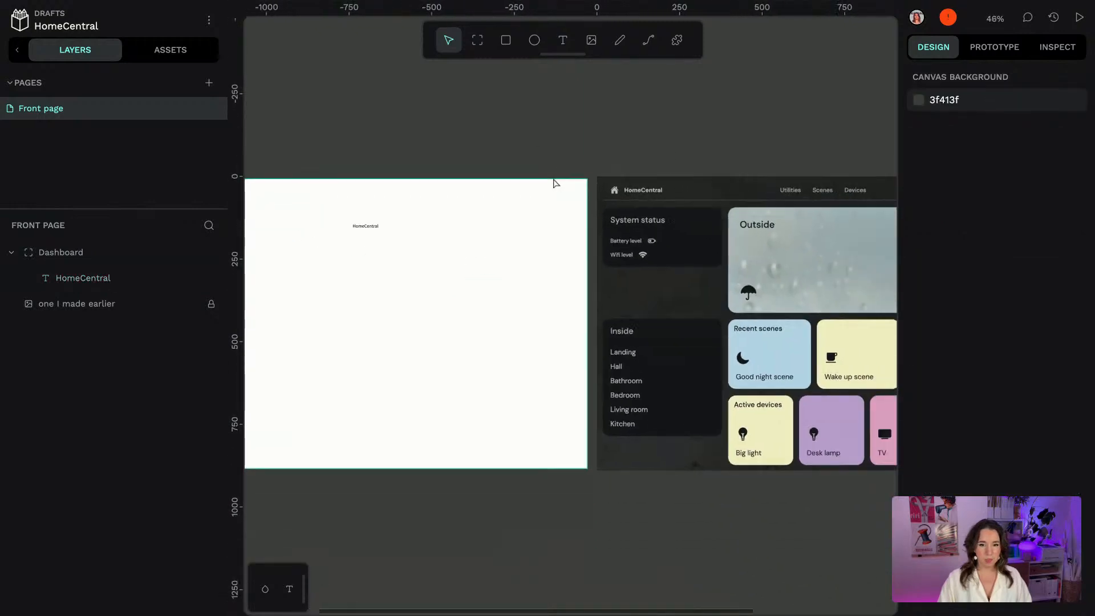
{"action": "scroll", "coordinate": [548, 177], "scroll_direction": "down", "scroll_amount": 1}
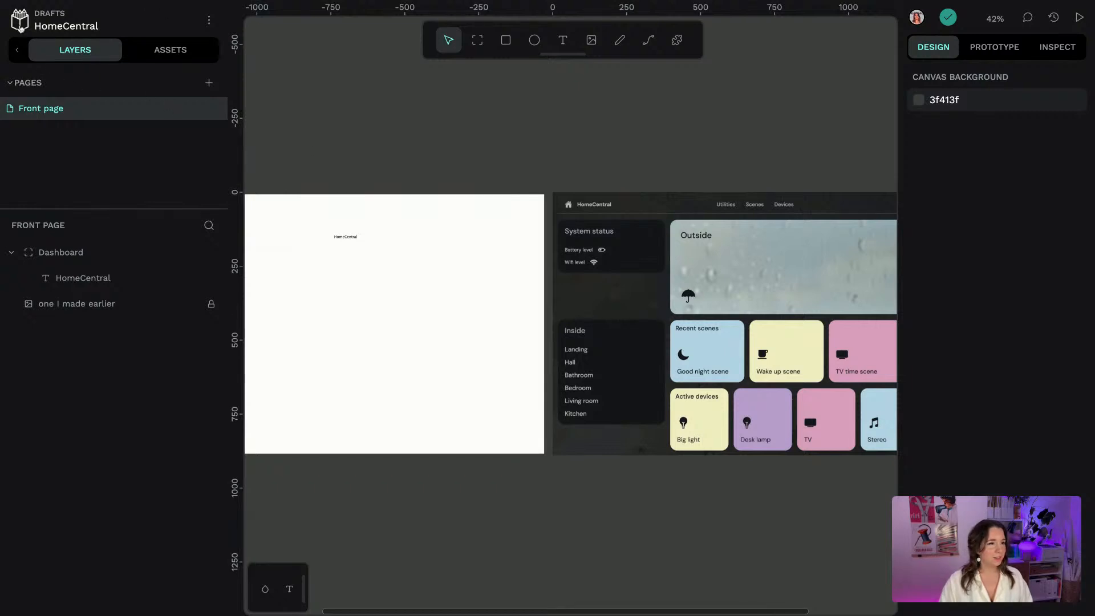
{"action": "left_click", "coordinate": [21, 25]}
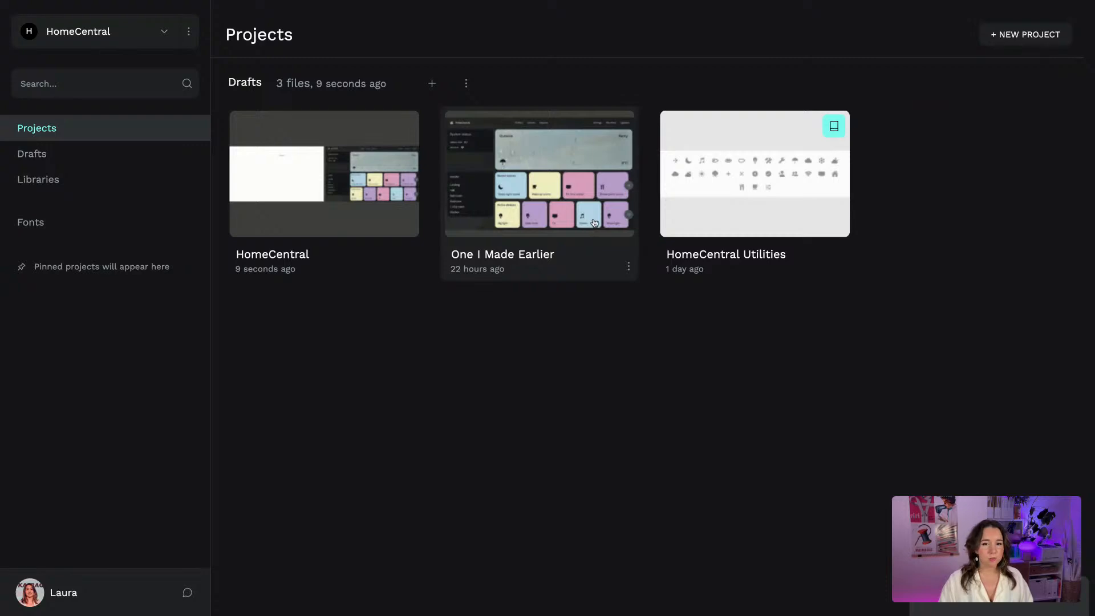
{"action": "double_click", "coordinate": [572, 217]}
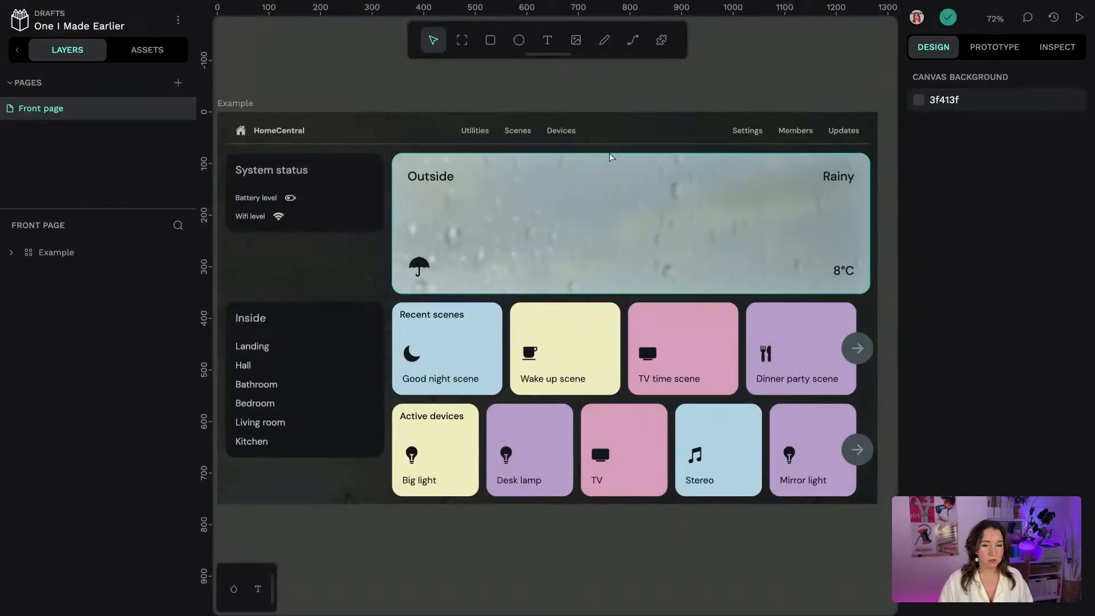
Select all the navigation bar texts together: Updates, Members, Settings, Devices, Scenes, Utilities and HomeCentral
{"action": "left_click", "coordinate": [843, 130], "text": "ctrl"}
{"action": "left_click", "coordinate": [784, 132], "text": "shift"}
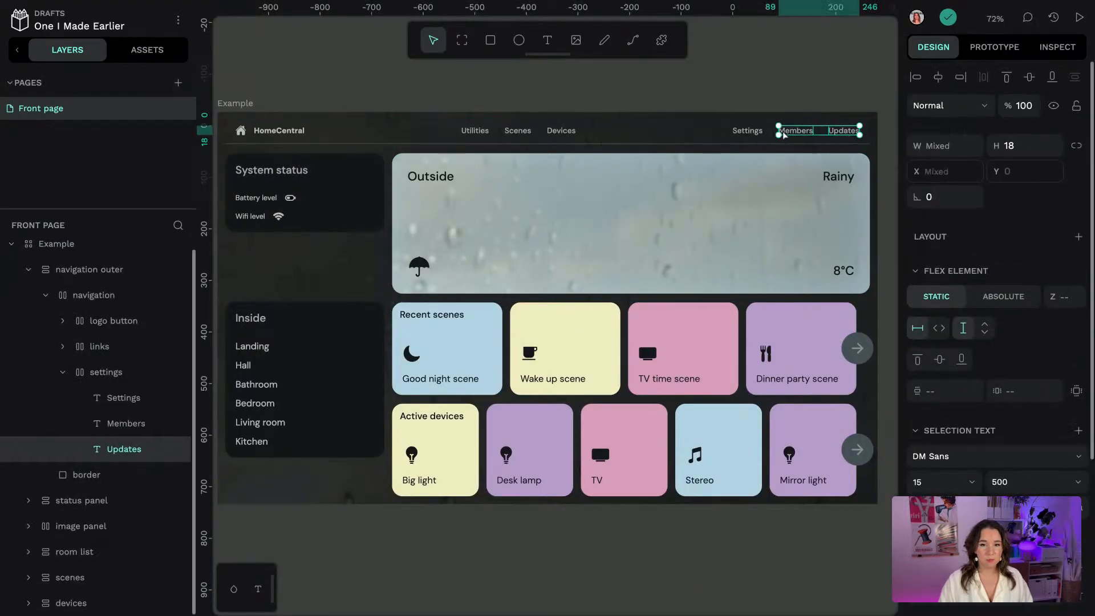
{"action": "left_click", "coordinate": [747, 131], "text": "shift"}
{"action": "left_click", "coordinate": [562, 130], "text": "shift"}
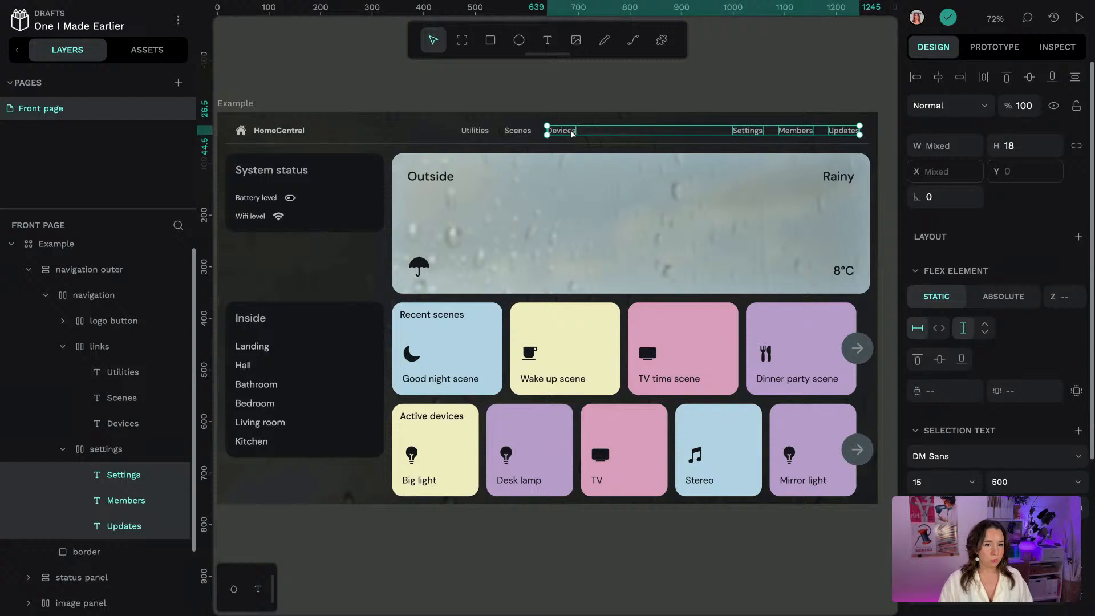
{"action": "left_click", "coordinate": [519, 131], "text": "shift"}
{"action": "left_click", "coordinate": [475, 131], "text": "shift"}
{"action": "left_click", "coordinate": [279, 131], "text": "shift"}
Add the status panel texts System status, Battery level and Wifi level to the selection
{"action": "left_click", "coordinate": [264, 170], "text": "shift"}
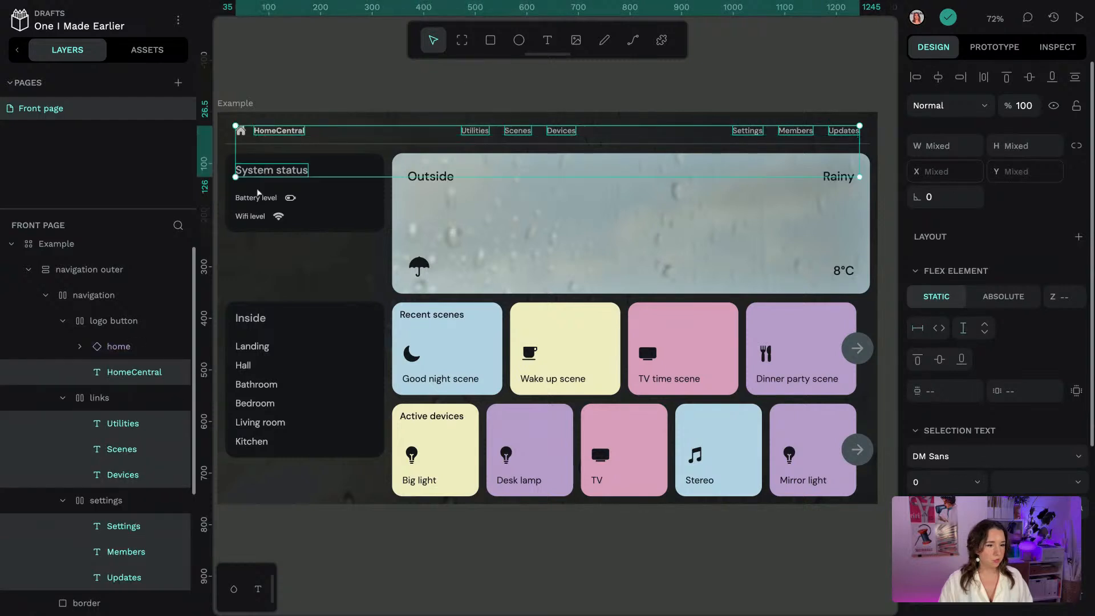
{"action": "left_click", "coordinate": [256, 197], "text": "shift"}
{"action": "left_click", "coordinate": [251, 216], "text": "shift"}
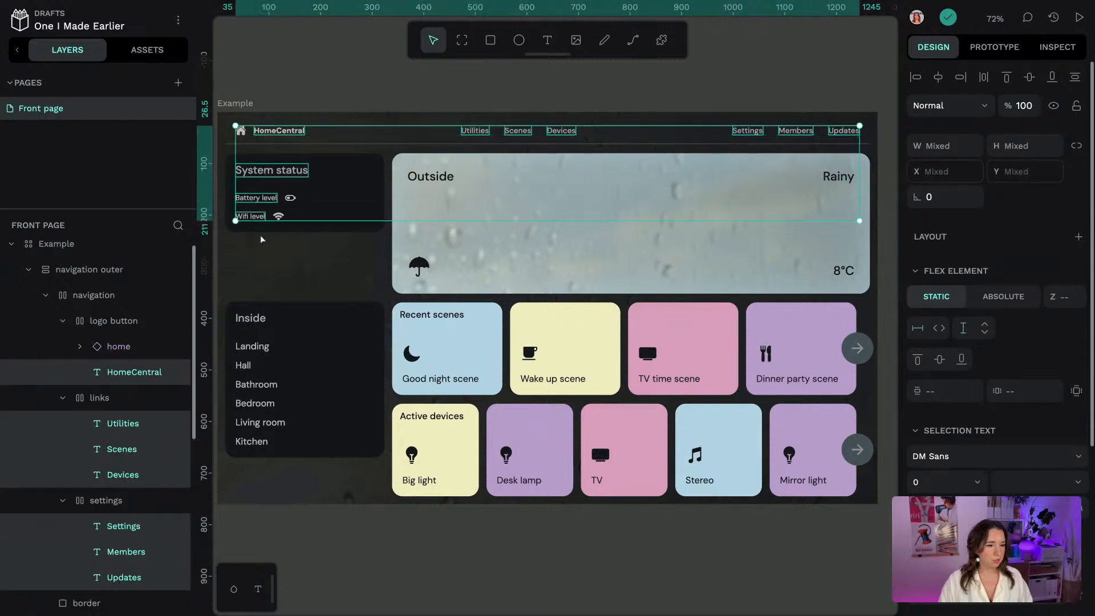
Extend the selection with the Inside heading and its rooms Landing, Hall, Bathroom, Bedroom, Living room and Kitchen
{"action": "left_click", "coordinate": [249, 323], "text": "shift"}
{"action": "left_click", "coordinate": [251, 346], "text": "shift"}
{"action": "left_click", "coordinate": [244, 365], "text": "shift"}
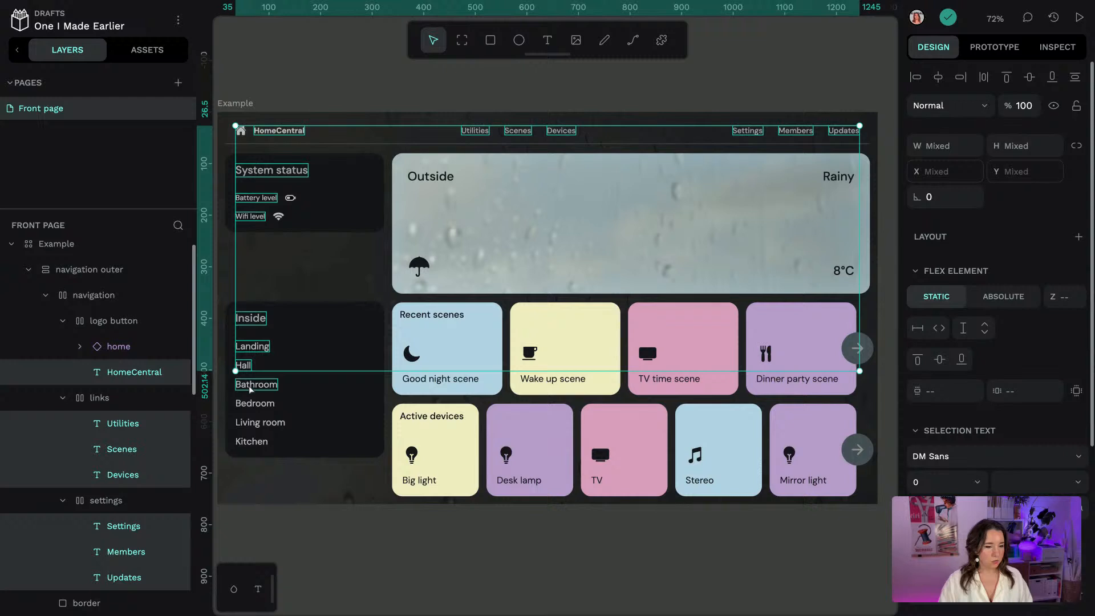
{"action": "left_click", "coordinate": [250, 388], "text": "shift"}
{"action": "left_click", "coordinate": [254, 406], "text": "shift"}
{"action": "left_click", "coordinate": [255, 423], "text": "shift"}
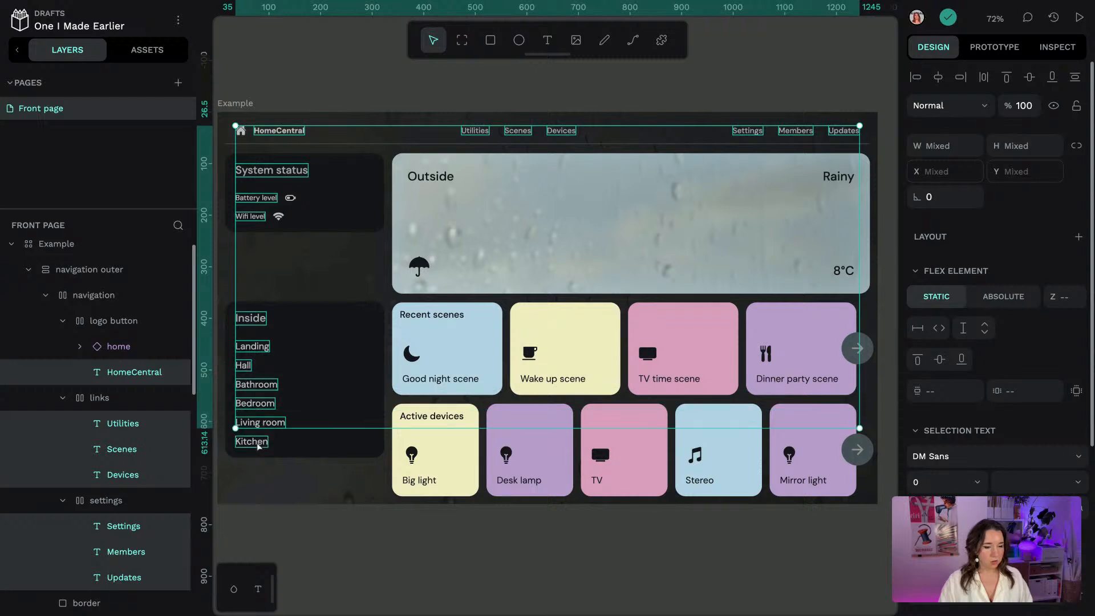
{"action": "left_click", "coordinate": [257, 444], "text": "shift"}
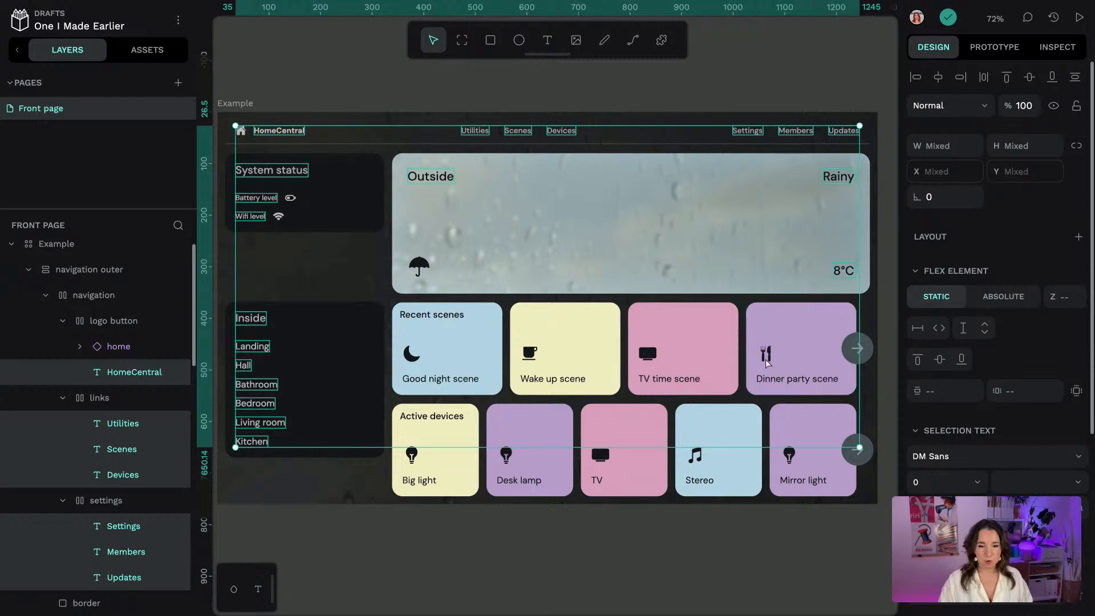
Extend the selection with Outside, Rainy, 8°C and the labels Dinner party scene, TV time scene, Wake up scene and Good night scene
{"action": "left_click", "coordinate": [776, 381], "text": "shift"}
{"action": "left_click", "coordinate": [695, 383], "text": "shift"}
{"action": "left_click", "coordinate": [537, 384], "text": "shift"}
{"action": "left_click", "coordinate": [457, 385], "text": "shift"}
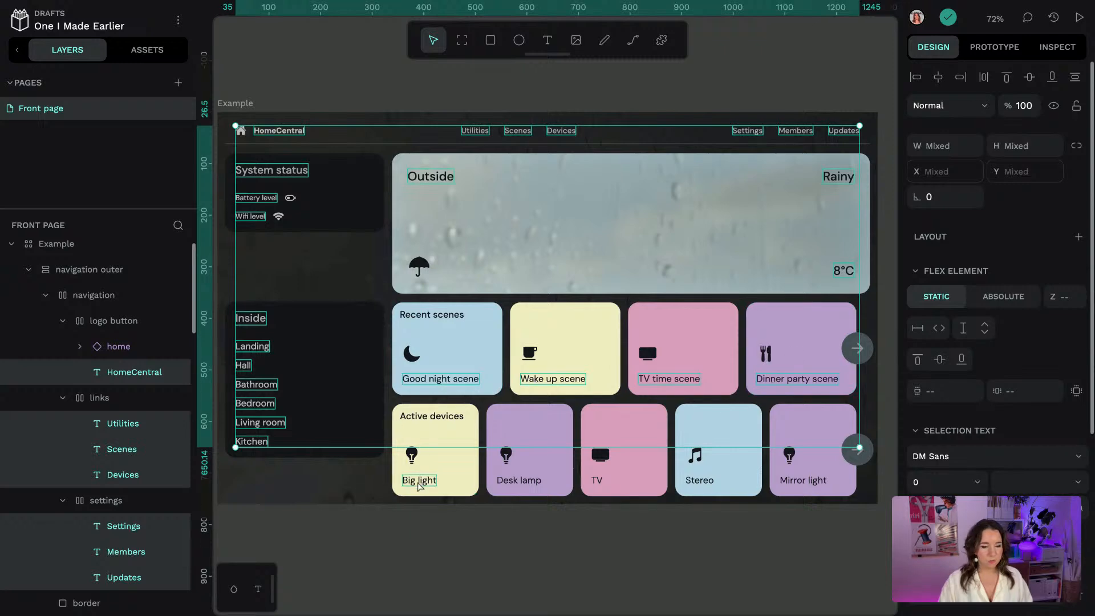
Add the Active devices heading and the labels Big light, Desk lamp, TV, Stereo and Mirror light to the selection
{"action": "left_click", "coordinate": [421, 481], "text": "shift"}
{"action": "left_click", "coordinate": [432, 417], "text": "shift"}
{"action": "left_click", "coordinate": [527, 483], "text": "shift"}
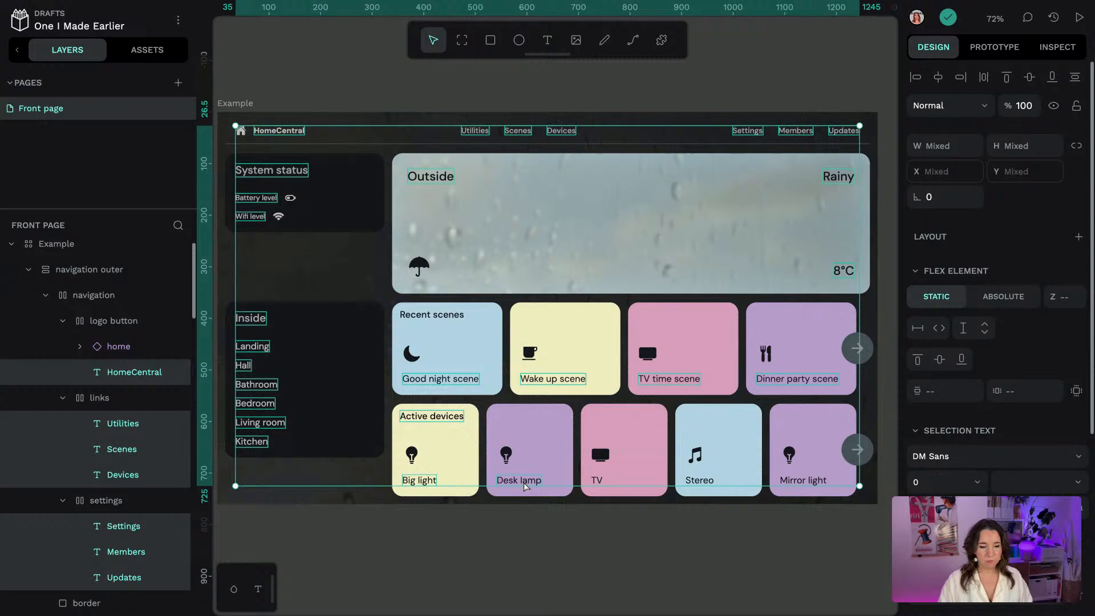
{"action": "left_click", "coordinate": [596, 484], "text": "shift"}
{"action": "left_click", "coordinate": [702, 484], "text": "shift"}
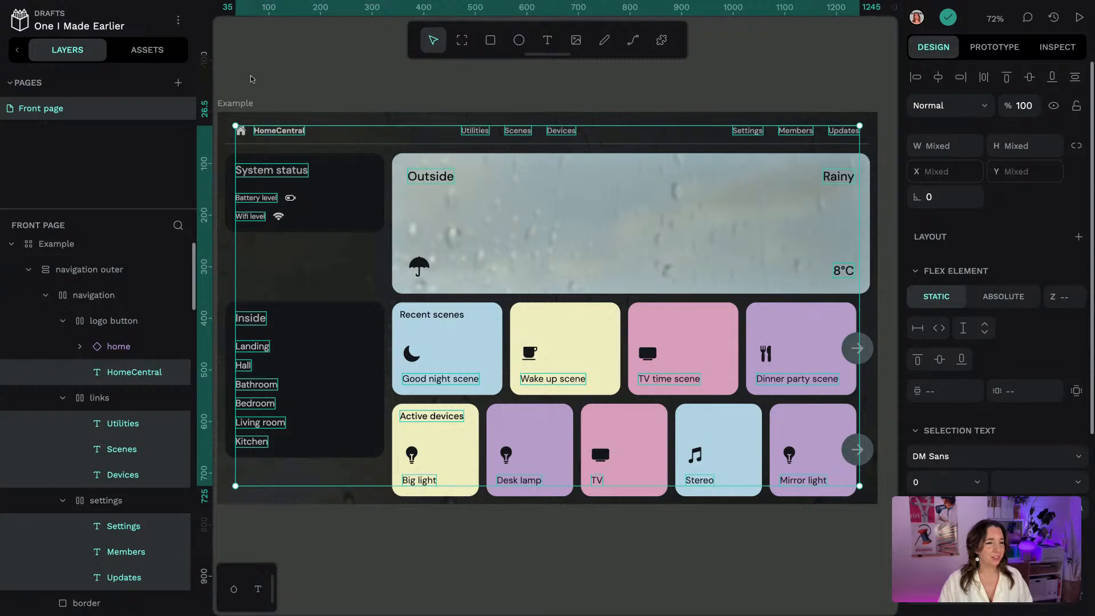
With the selected texts copied, return to the HomeCentral file and delete the existing HomeCentral text from the Dashboard board
{"action": "left_click", "coordinate": [23, 22]}
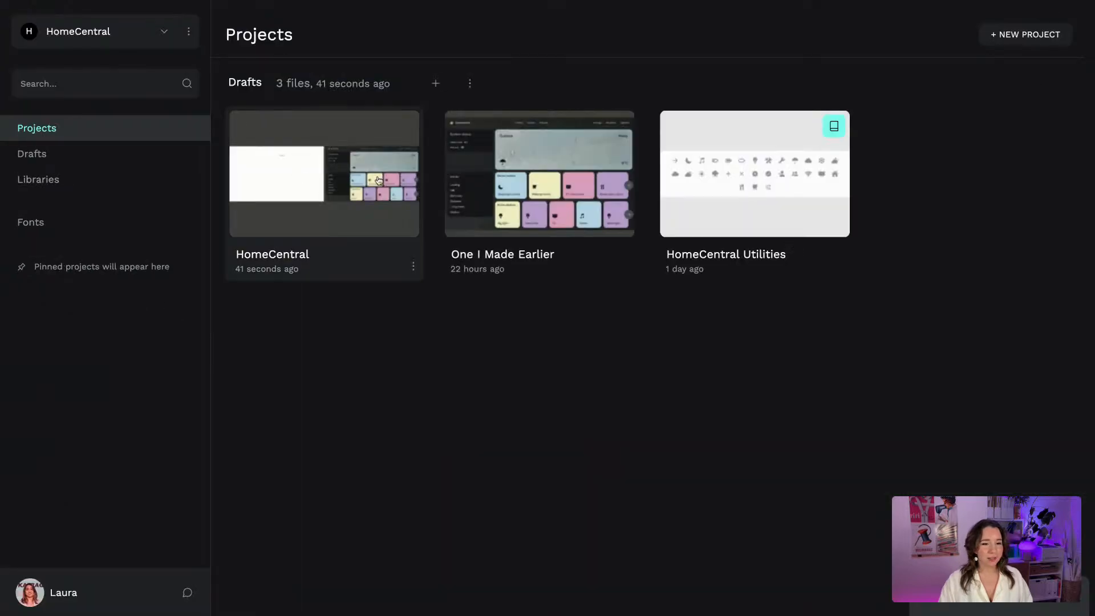
{"action": "double_click", "coordinate": [293, 190]}
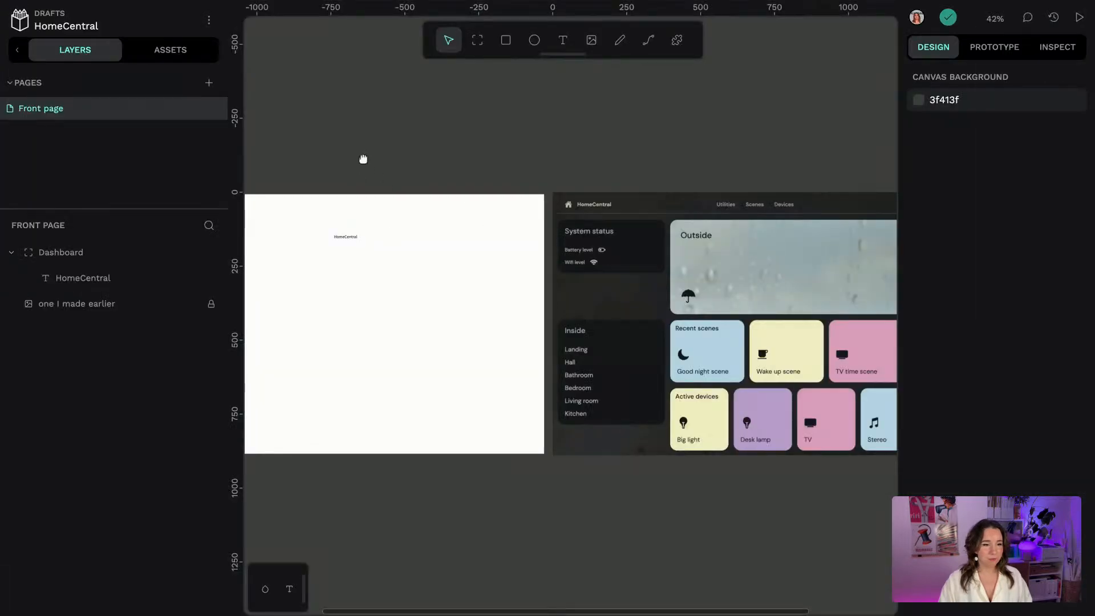
{"action": "left_click", "coordinate": [565, 235]}
{"action": "key", "text": "Delete"}
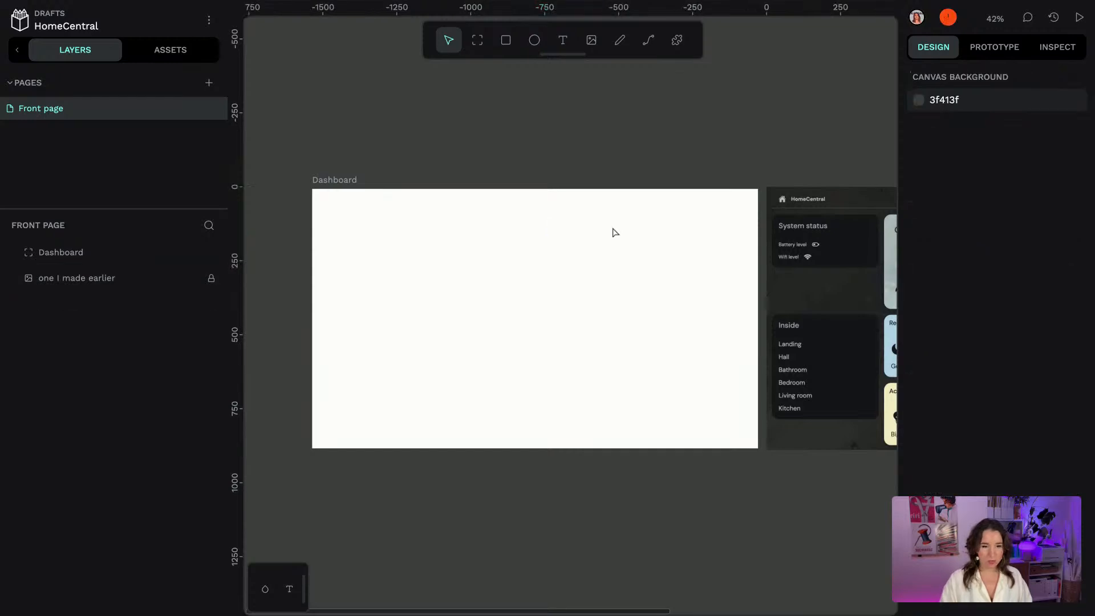
Paste the copied texts into the Dashboard board and deselect them
{"action": "left_click", "coordinate": [615, 232]}
{"action": "key", "text": "ctrl+v"}
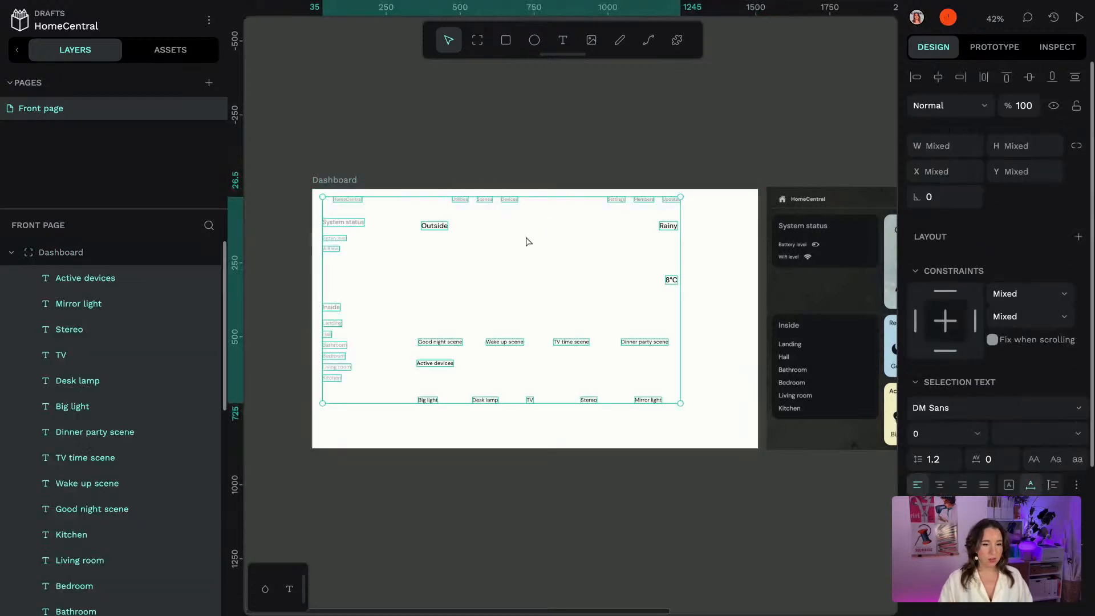
{"action": "left_click", "coordinate": [596, 166]}
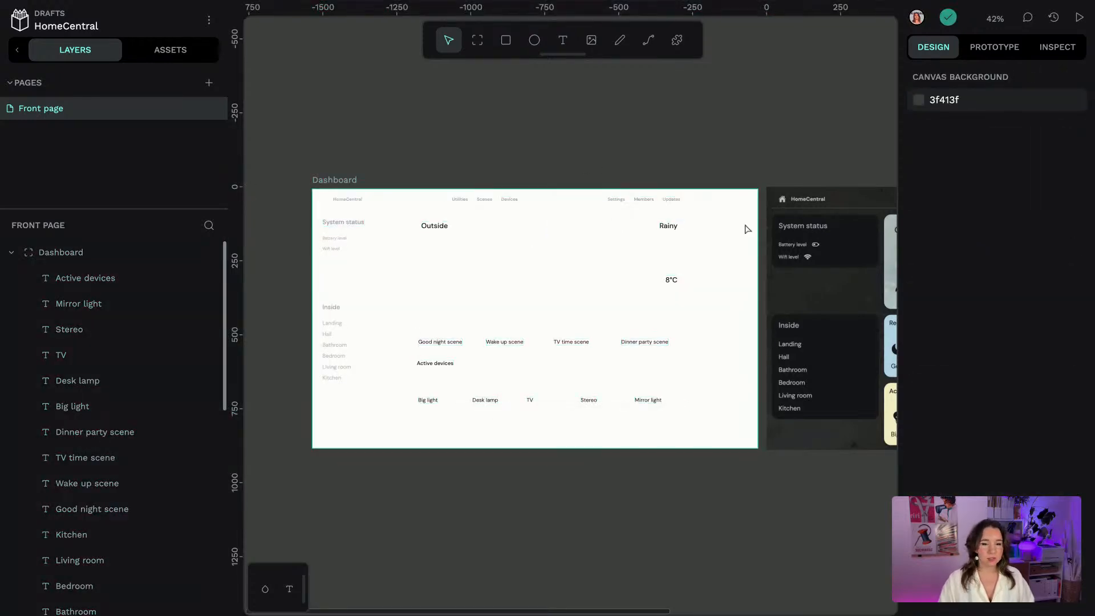
Create a typography style from the Outside text on the Dashboard board
{"action": "scroll", "coordinate": [746, 230], "scroll_direction": "up", "scroll_amount": 1}
{"action": "left_click_drag", "start_coordinate": [745, 232], "coordinate": [725, 234]}
{"action": "scroll", "coordinate": [725, 234], "scroll_direction": "left", "scroll_amount": 1}
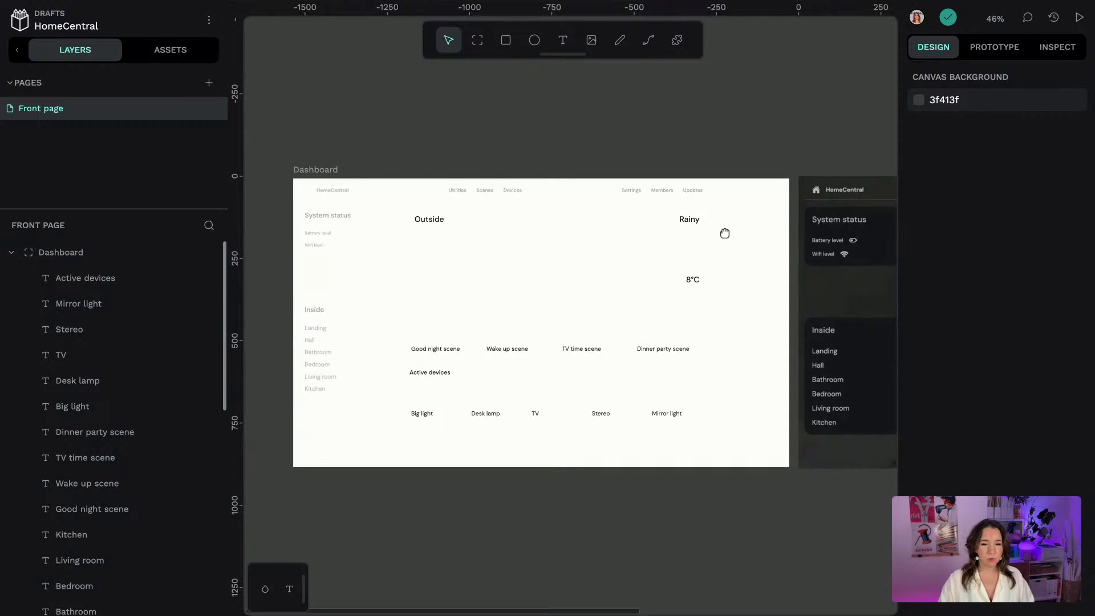
{"action": "scroll", "coordinate": [724, 232], "scroll_direction": "right", "scroll_amount": 2}
{"action": "scroll", "coordinate": [724, 232], "scroll_direction": "left", "scroll_amount": 2}
{"action": "scroll", "coordinate": [697, 148], "scroll_direction": "up", "scroll_amount": 2}
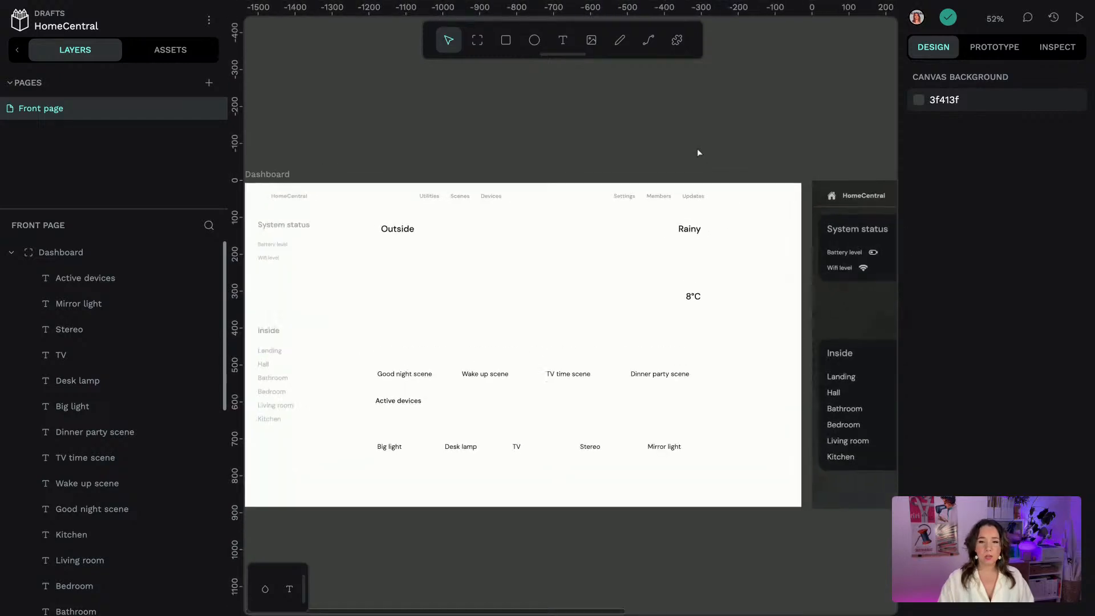
{"action": "scroll", "coordinate": [576, 176], "scroll_direction": "left", "scroll_amount": 3}
{"action": "scroll", "coordinate": [576, 176], "scroll_direction": "down", "scroll_amount": 1}
{"action": "left_click", "coordinate": [473, 198]}
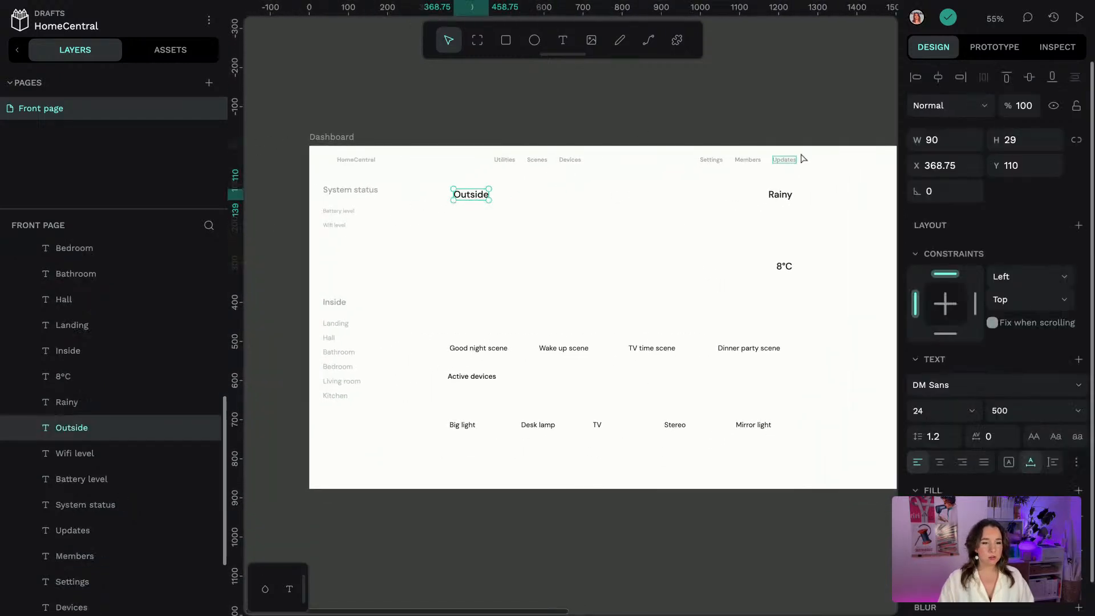
{"action": "scroll", "coordinate": [947, 314], "scroll_direction": "down", "scroll_amount": 2}
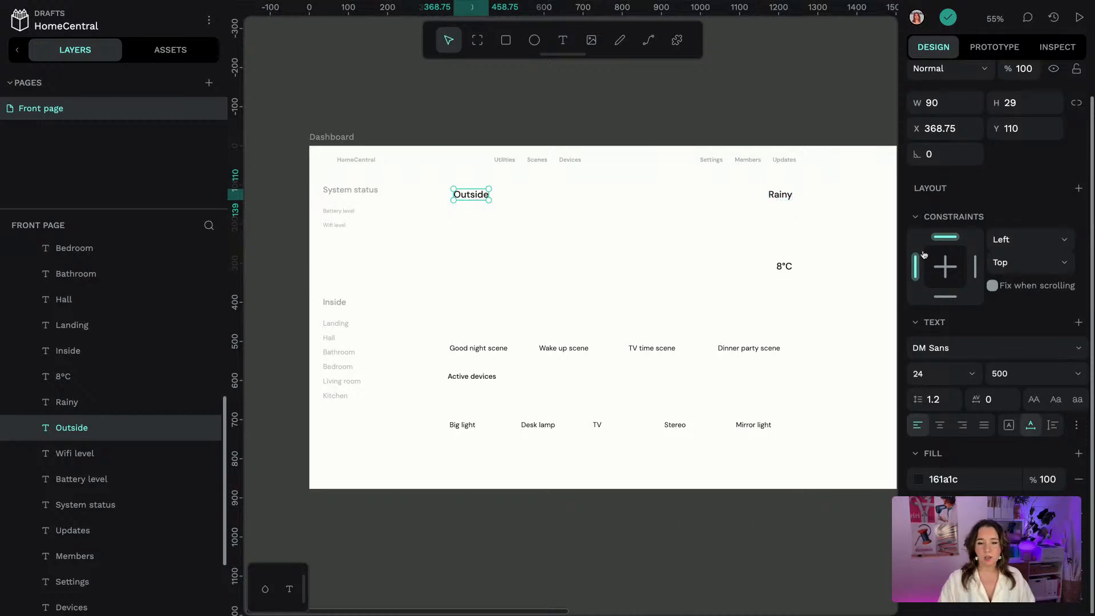
{"action": "left_click", "coordinate": [1080, 323]}
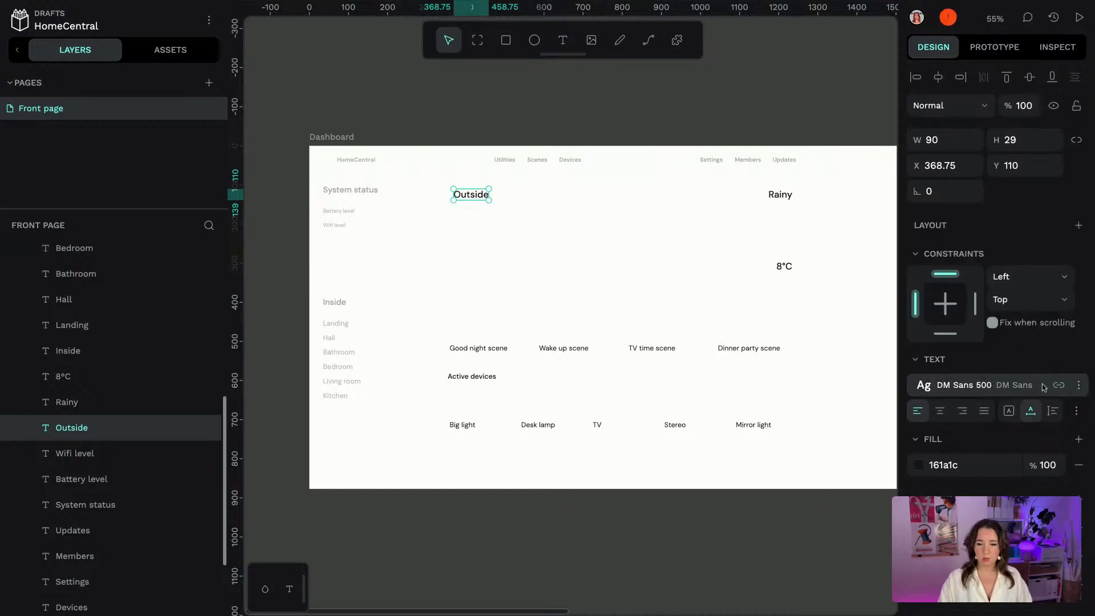
Rename the new DM Sans 500 typography in the local library as D1
{"action": "left_click", "coordinate": [170, 50]}
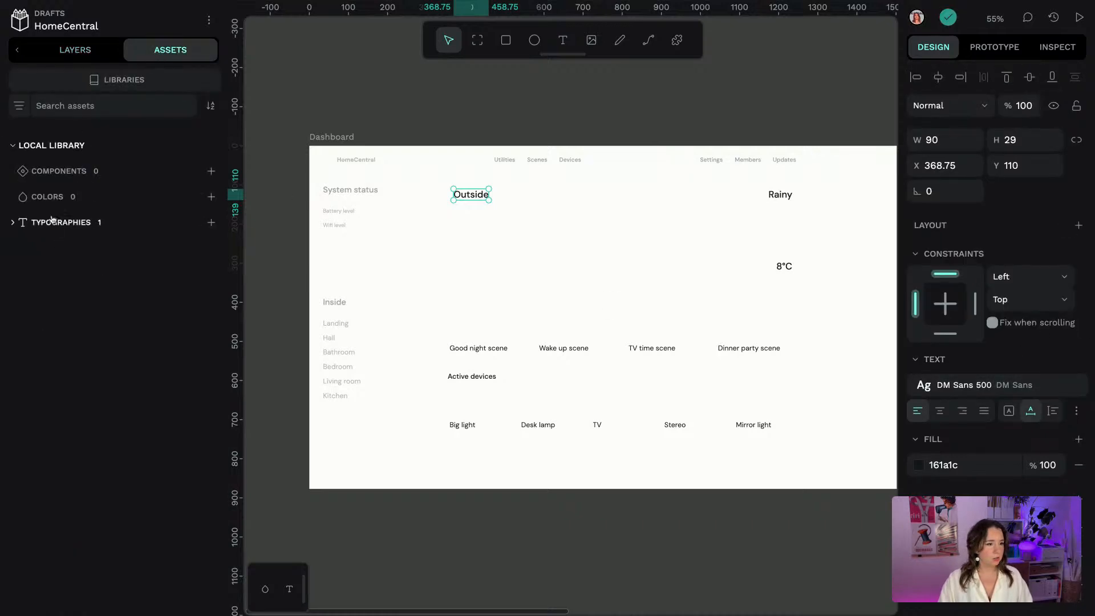
{"action": "left_click", "coordinate": [52, 222]}
{"action": "left_click", "coordinate": [211, 251]}
{"action": "left_click", "coordinate": [67, 274]}
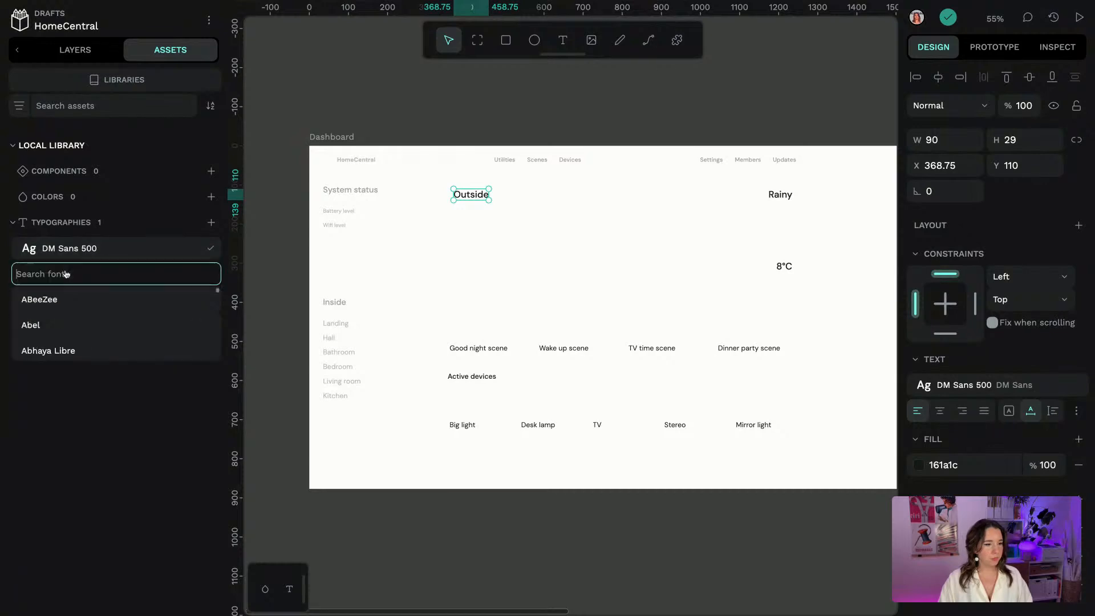
{"action": "triple_click", "coordinate": [78, 248]}
{"action": "type", "text": "D1"}
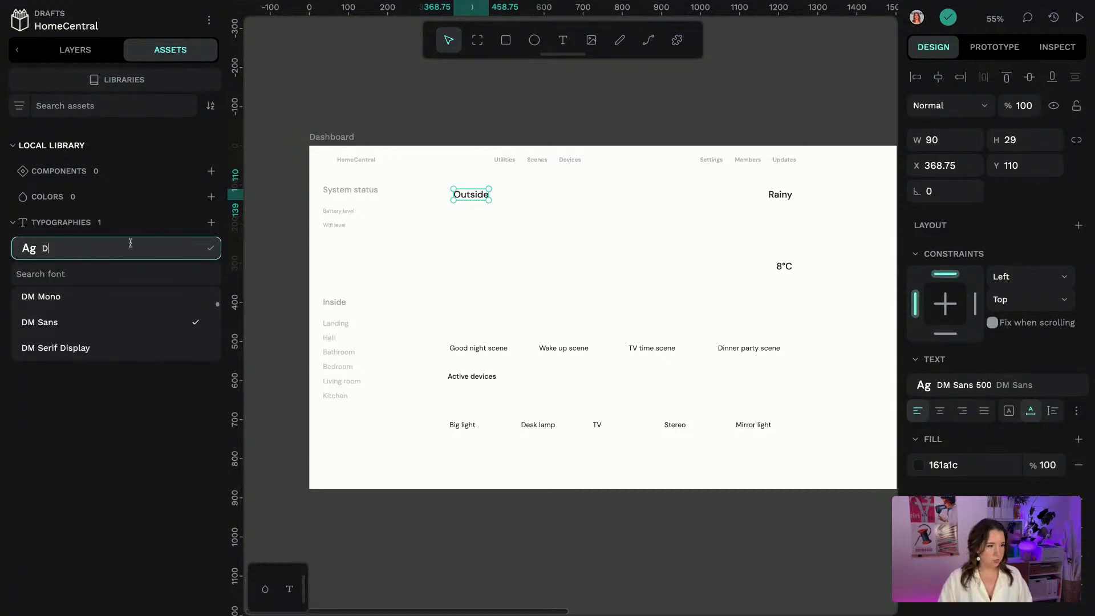
{"action": "left_click", "coordinate": [211, 248]}
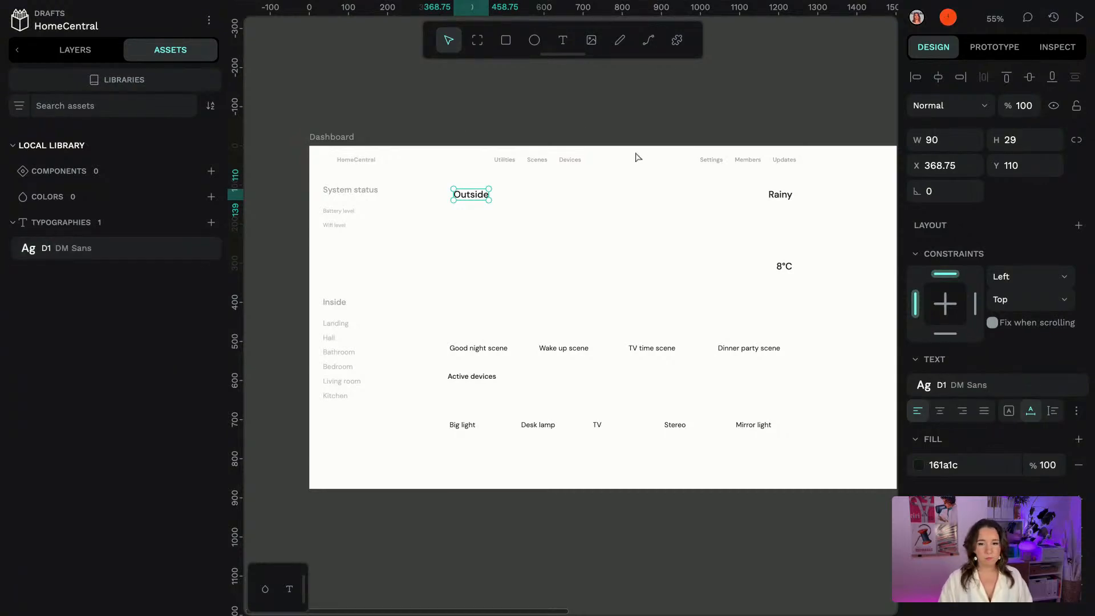
Apply the D1 typography to the Rainy text
{"action": "left_click", "coordinate": [779, 197]}
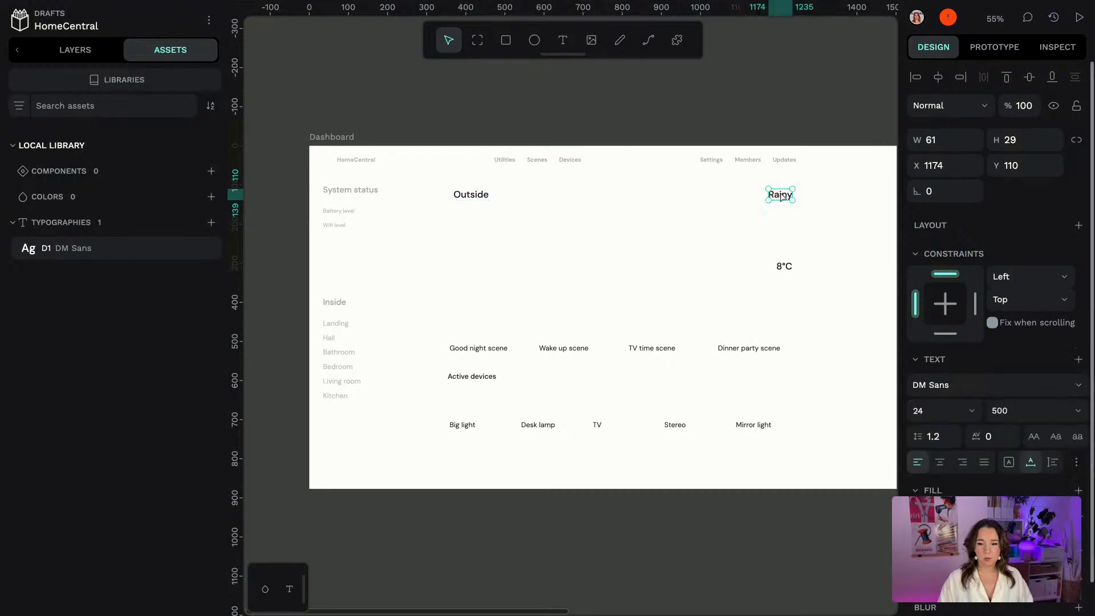
{"action": "left_click", "coordinate": [290, 590]}
{"action": "left_click", "coordinate": [381, 587]}
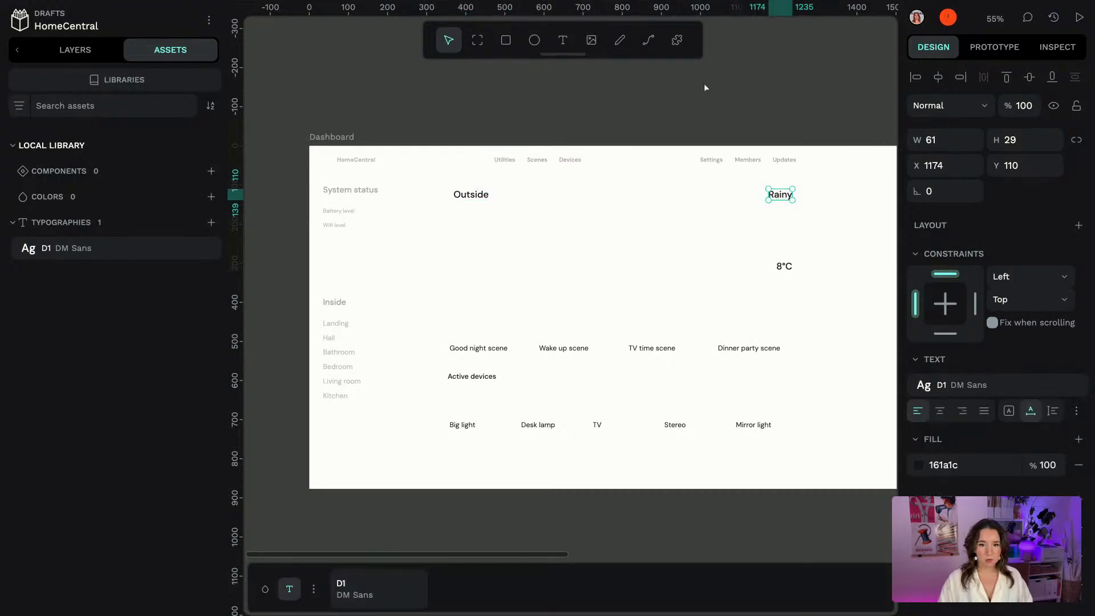
Create a typography style from the System status text and name it H2
{"action": "left_click", "coordinate": [360, 191]}
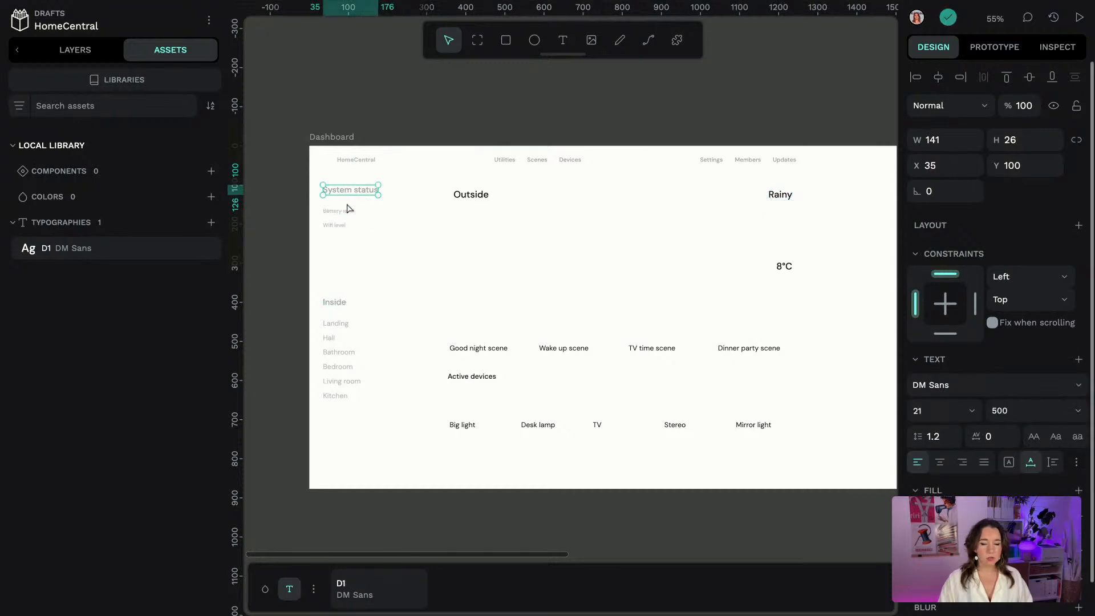
{"action": "left_click", "coordinate": [1079, 359]}
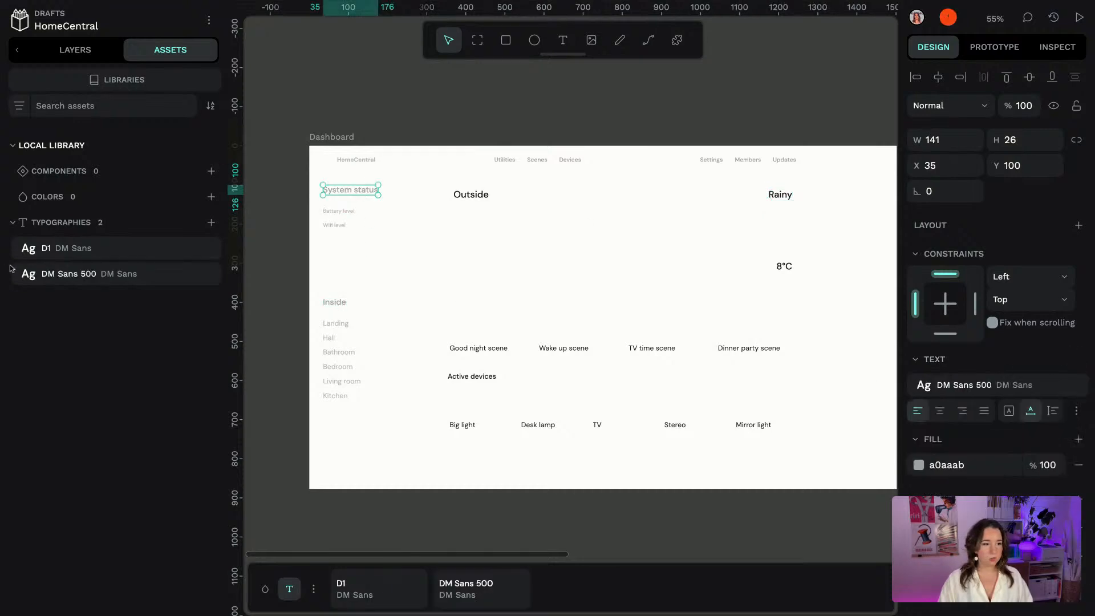
{"action": "left_click", "coordinate": [211, 274]}
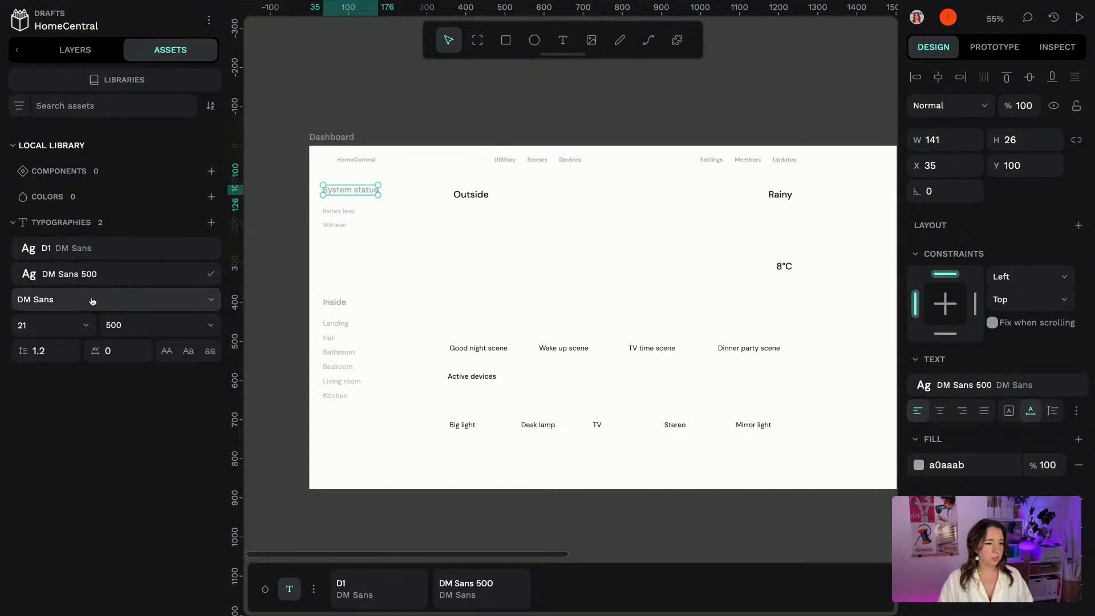
{"action": "double_click", "coordinate": [125, 274]}
{"action": "type", "text": "H2"}
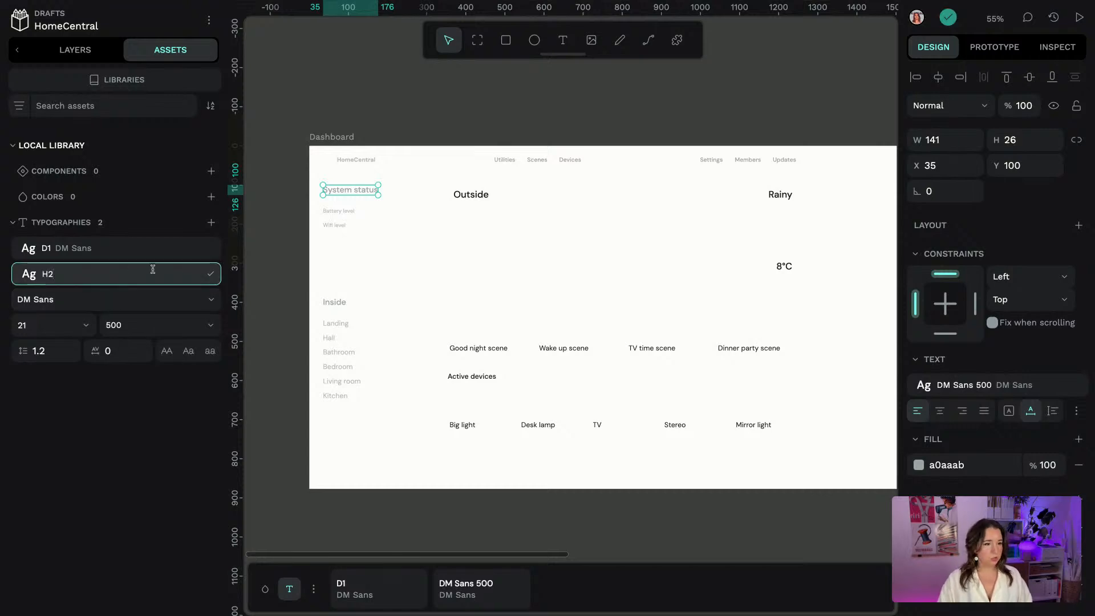
{"action": "left_click", "coordinate": [210, 274]}
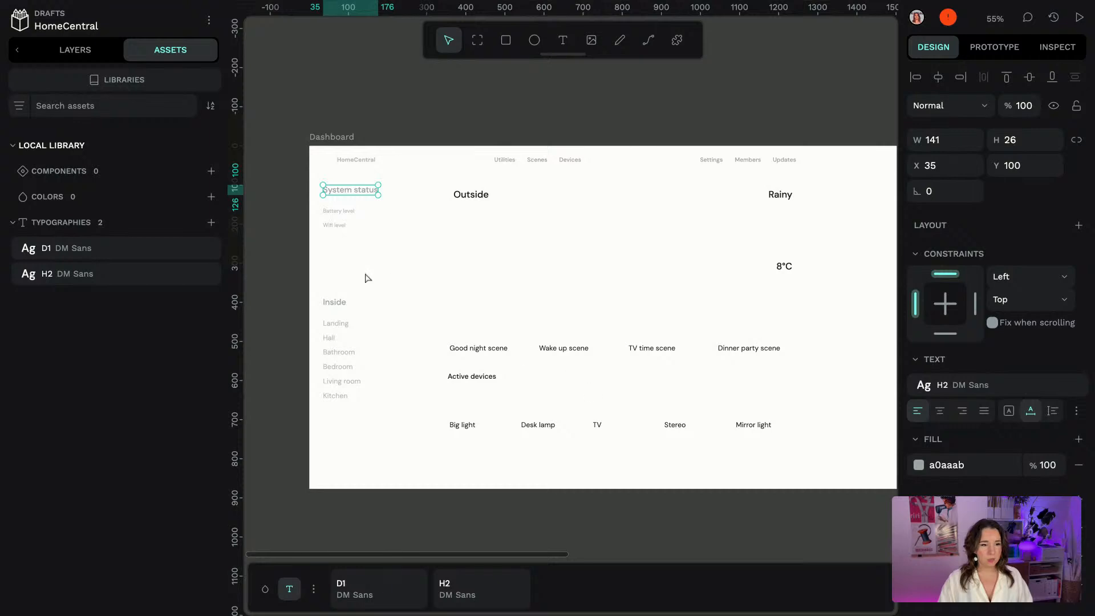
Apply the H2 typography to the Inside heading
{"action": "left_click", "coordinate": [336, 301]}
{"action": "left_click", "coordinate": [485, 590]}
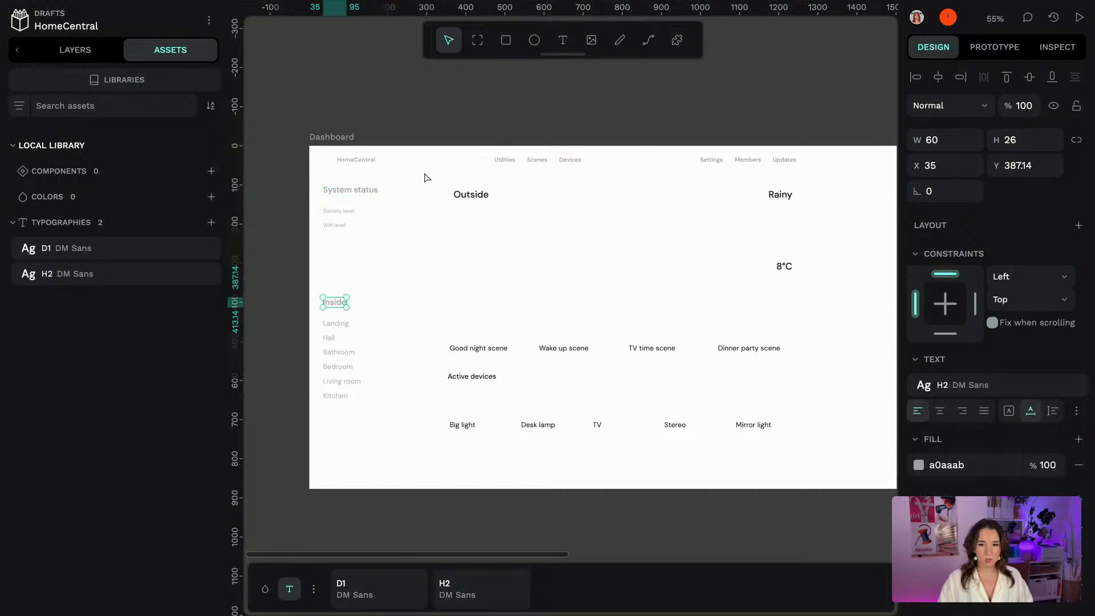
{"action": "left_click", "coordinate": [360, 189]}
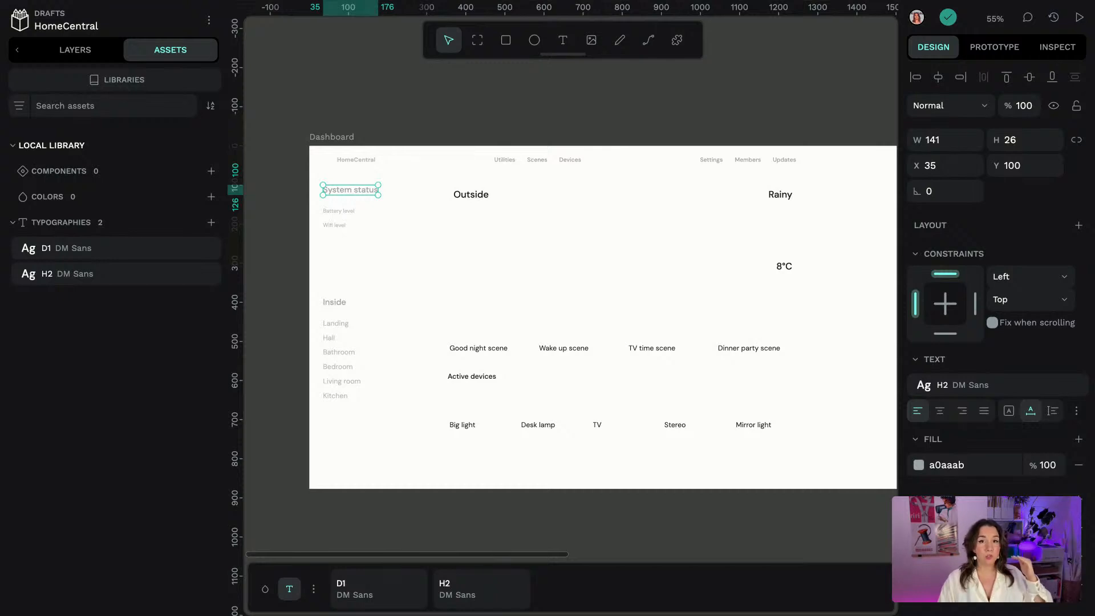
Create a typography style from the HomeCentral text and name it H1
{"action": "left_click", "coordinate": [346, 166]}
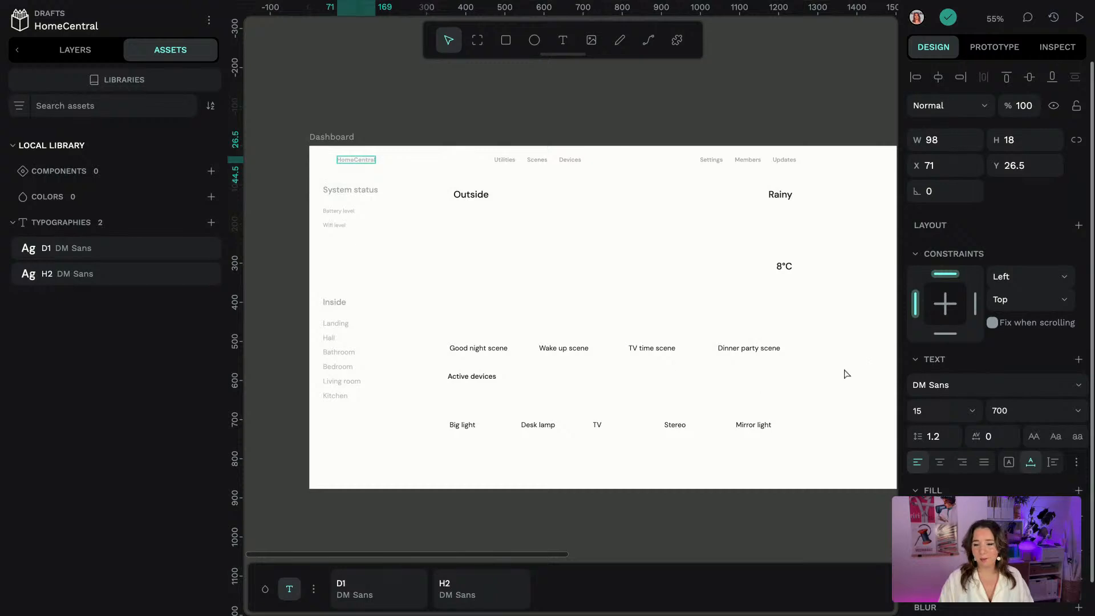
{"action": "left_click", "coordinate": [1079, 360]}
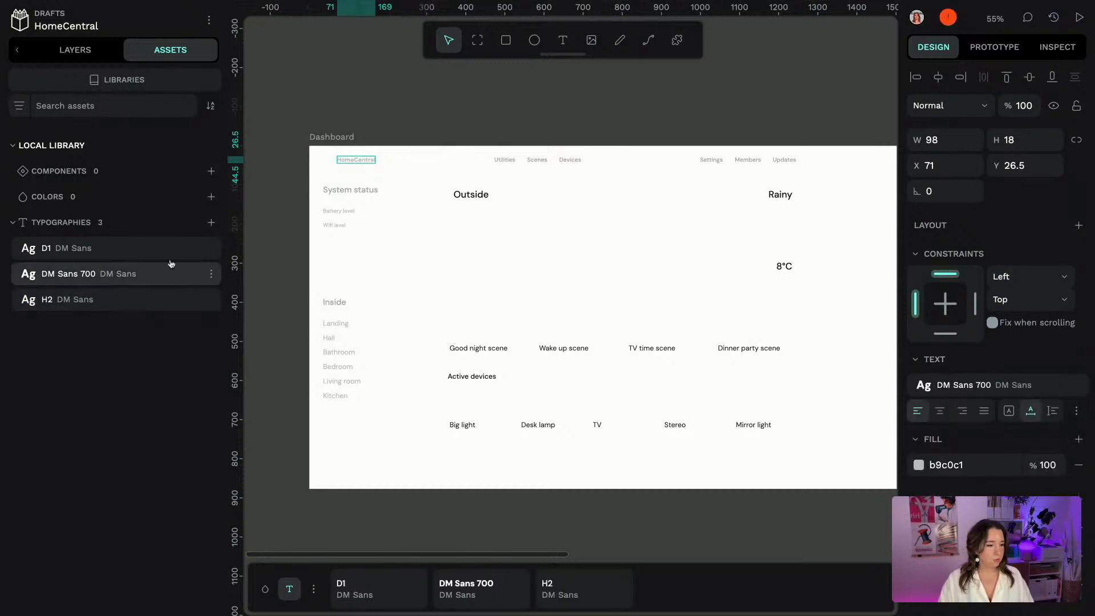
{"action": "left_click", "coordinate": [211, 277]}
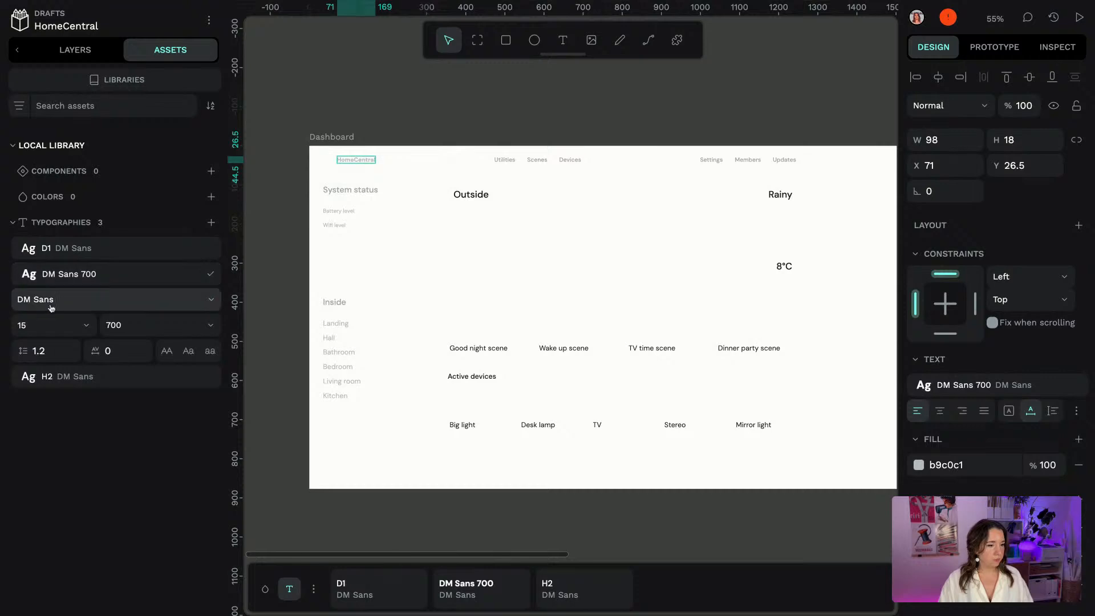
{"action": "double_click", "coordinate": [135, 275]}
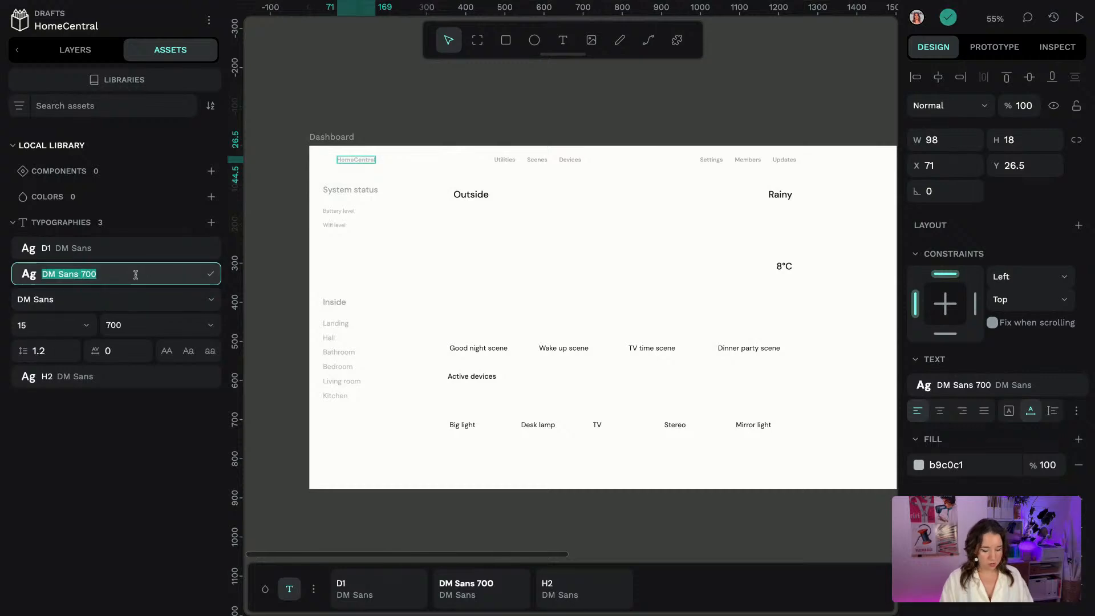
{"action": "type", "text": "H1"}
{"action": "left_click", "coordinate": [208, 276]}
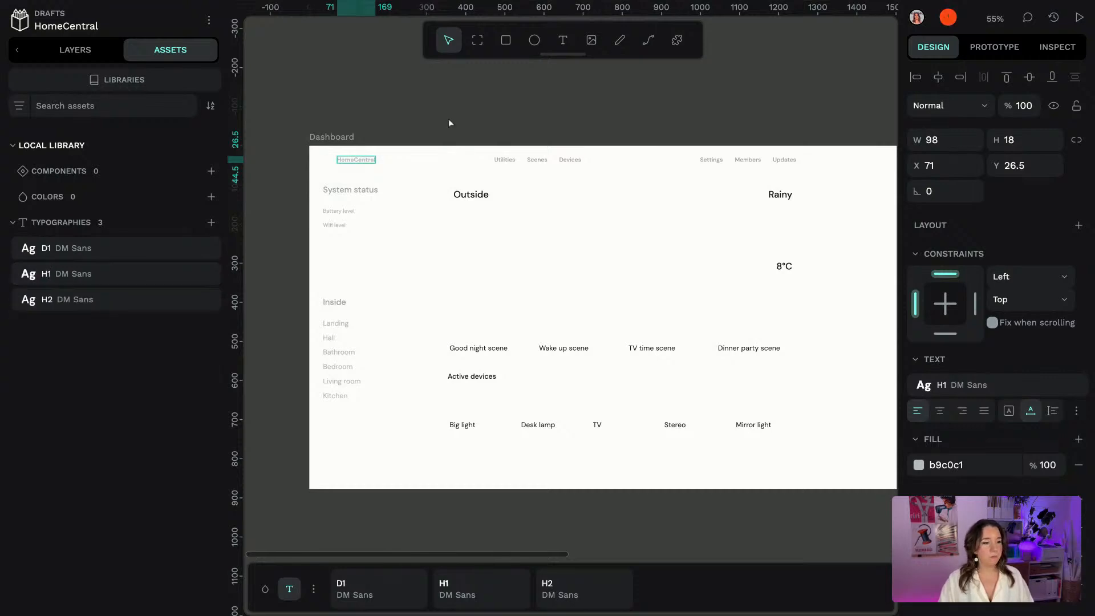
{"action": "left_click", "coordinate": [502, 123]}
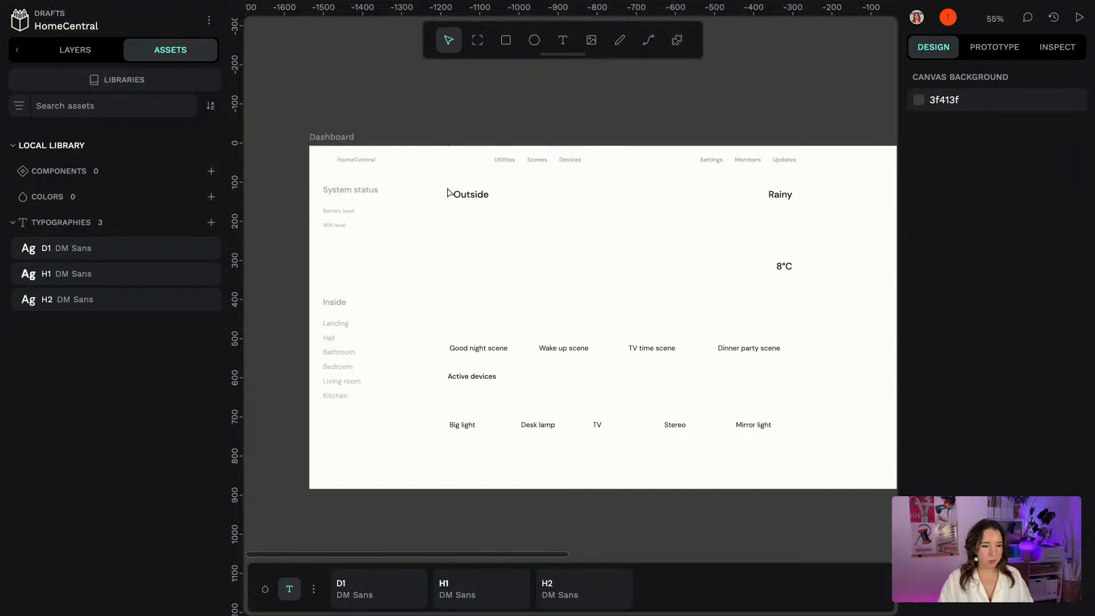
Duplicate the Active devices heading, change the copy to "Recent scenes", and place it above the scene labels at X 357, Y 400
{"action": "left_click", "coordinate": [475, 376]}
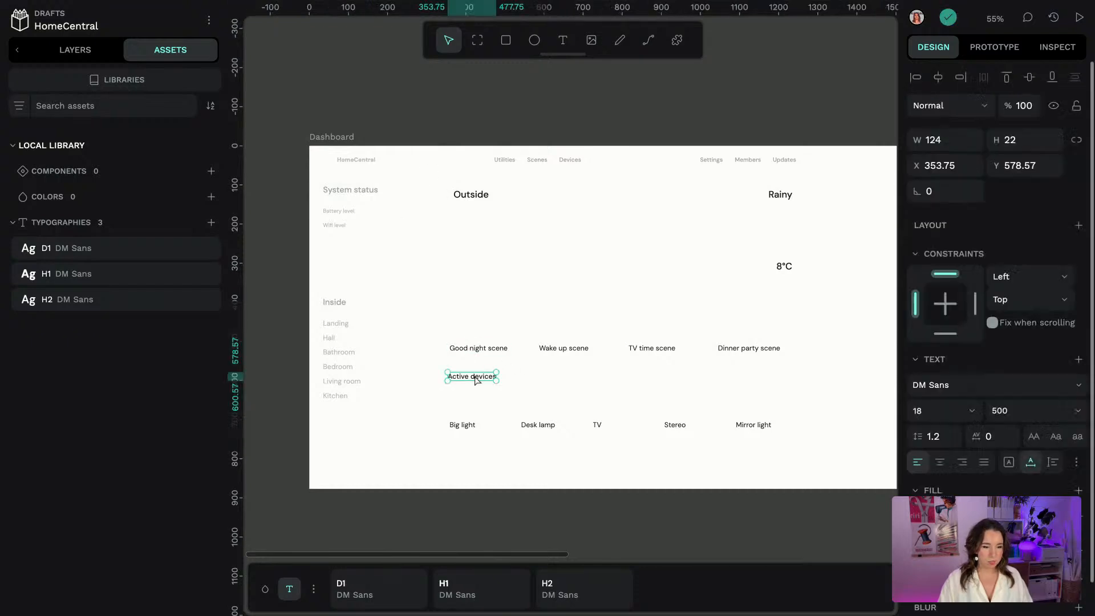
{"action": "left_click_drag", "start_coordinate": [482, 381], "coordinate": [471, 310]}
{"action": "double_click", "coordinate": [472, 310]}
{"action": "type", "text": "R"}
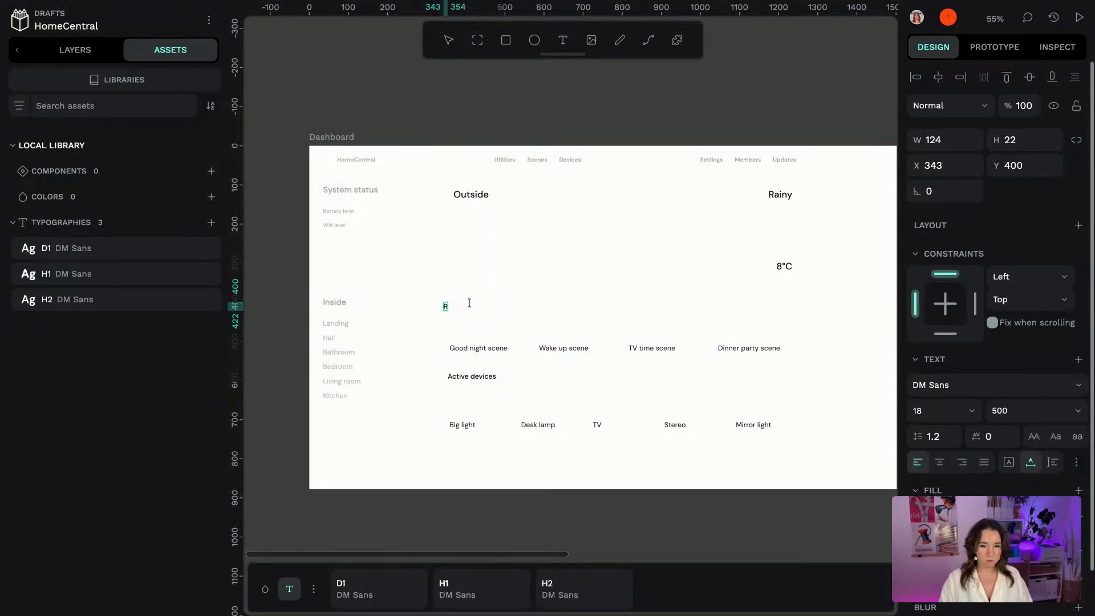
{"action": "type", "text": "ecent scense"}
{"action": "key", "text": "BackSpace"}
{"action": "key", "text": "BackSpace"}
{"action": "key", "text": "BackSpace"}
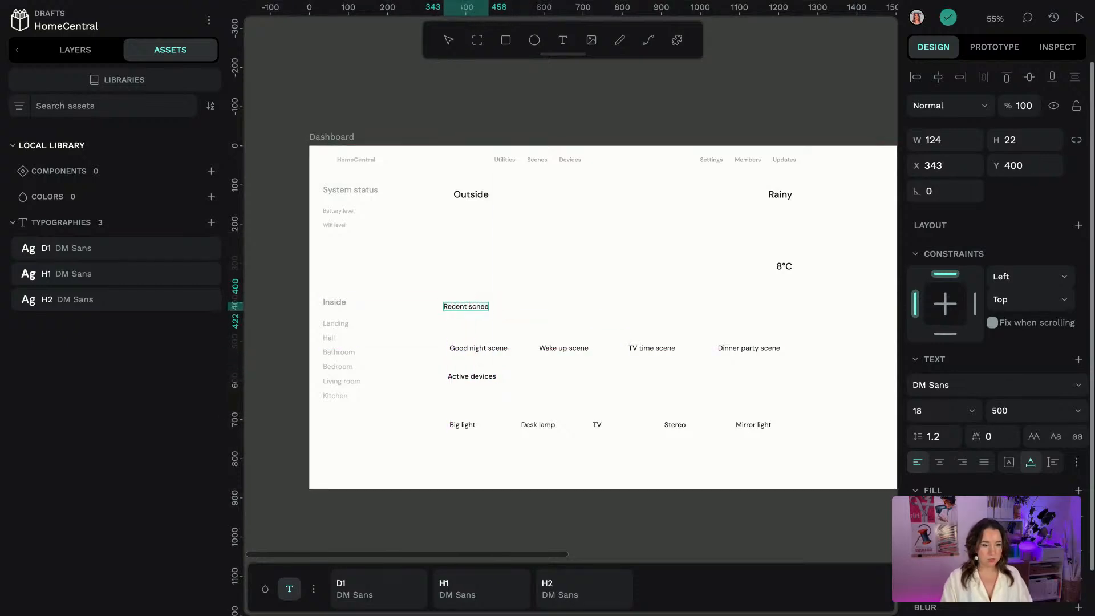
{"action": "type", "text": "nse"}
{"action": "key", "text": "BackSpace"}
{"action": "key", "text": "BackSpace"}
{"action": "type", "text": "es"}
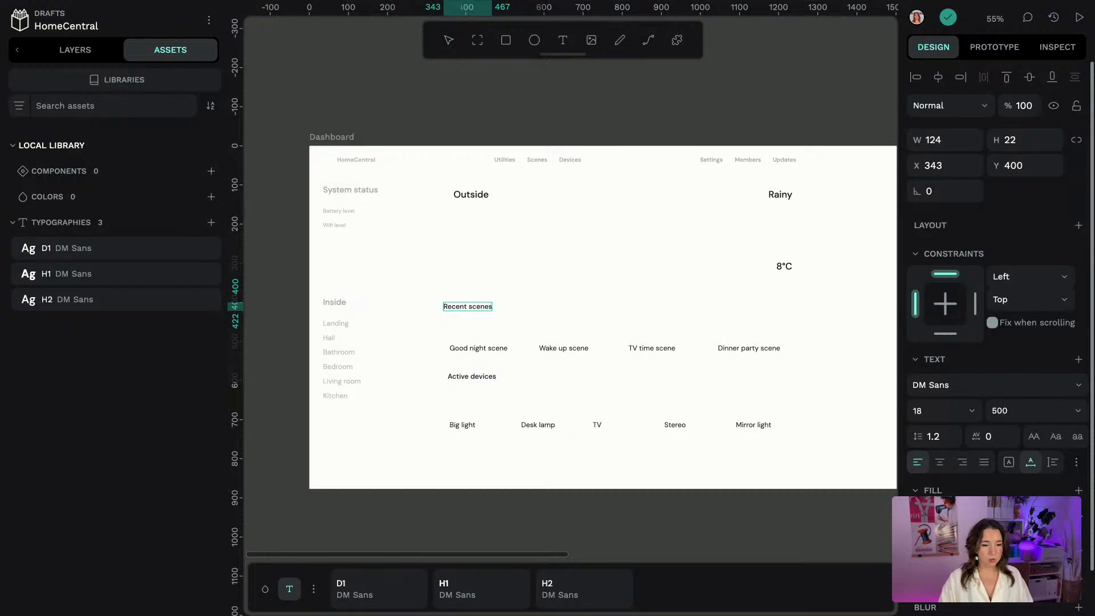
{"action": "key", "text": "Escape"}
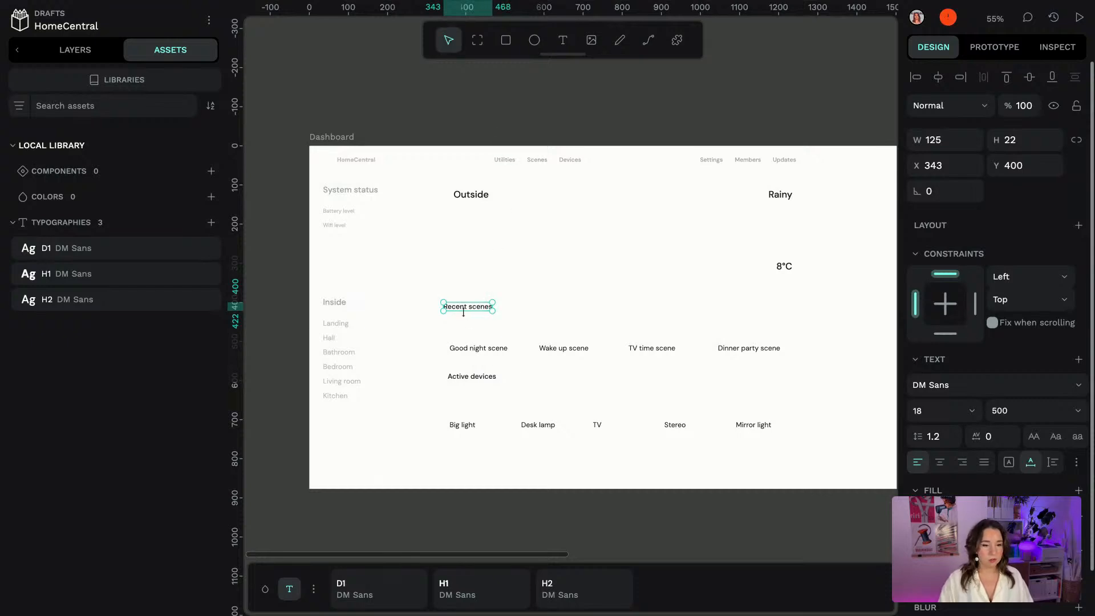
{"action": "left_click_drag", "start_coordinate": [465, 309], "coordinate": [481, 314]}
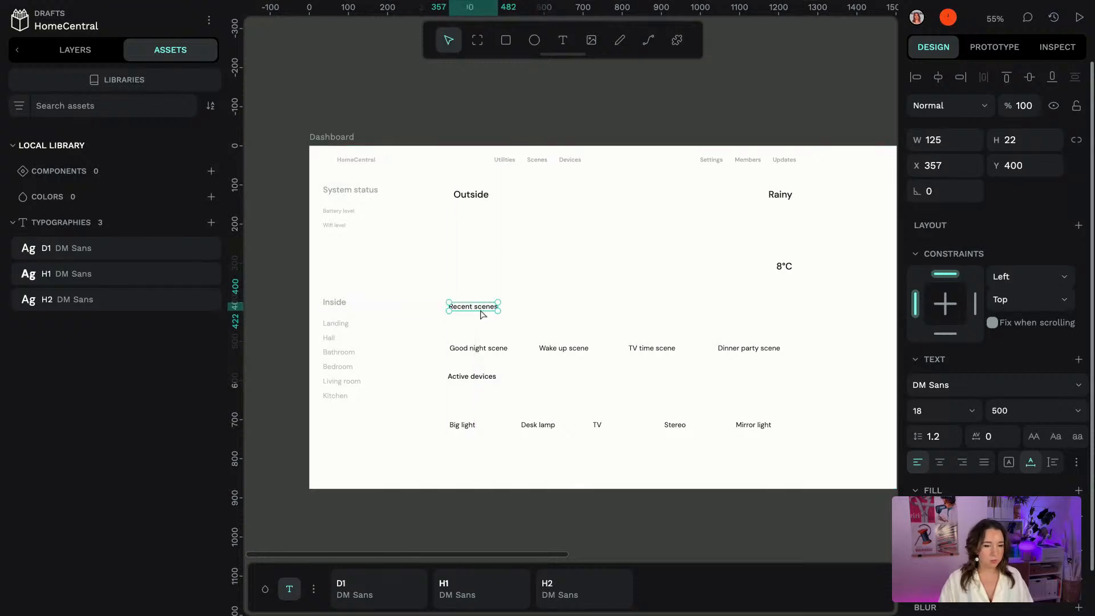
Create a typography style named H3 from the Recent scenes heading and apply it to the Active devices heading
{"action": "left_click", "coordinate": [1078, 360]}
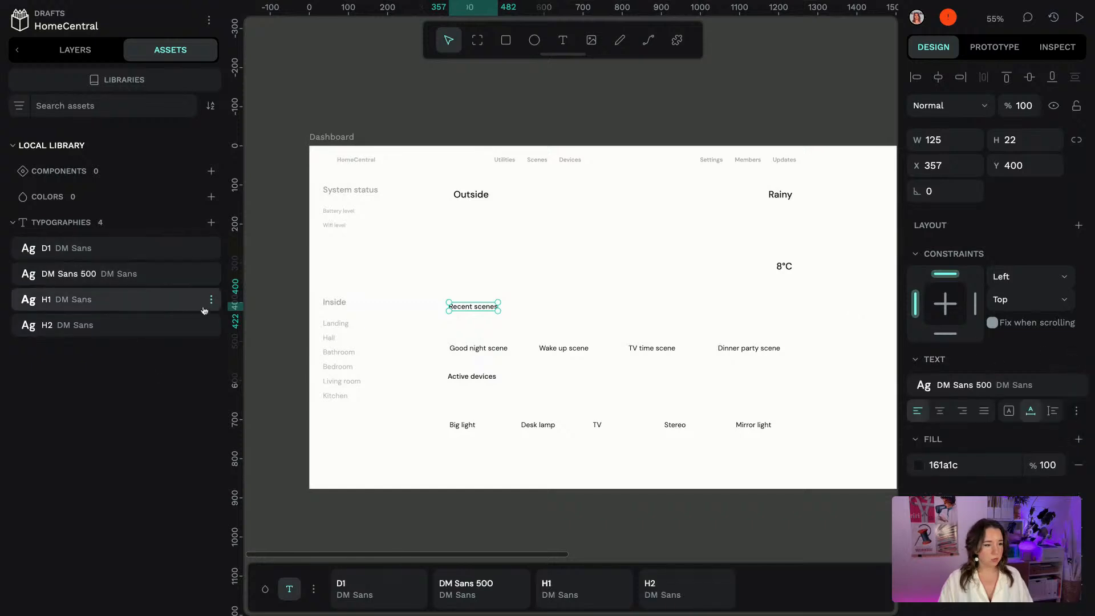
{"action": "left_click", "coordinate": [211, 278]}
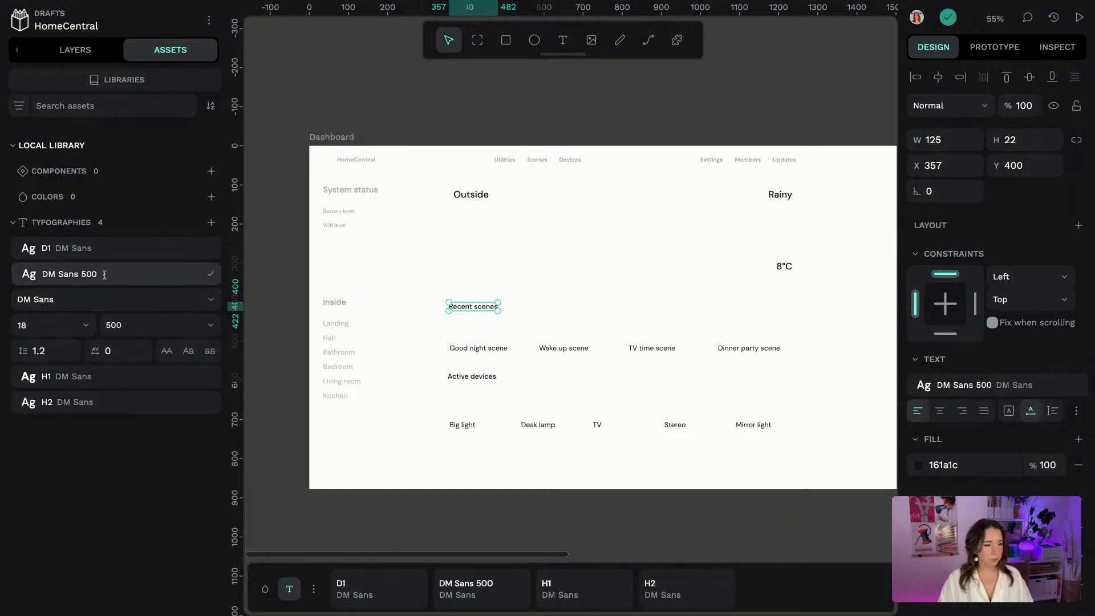
{"action": "double_click", "coordinate": [106, 275]}
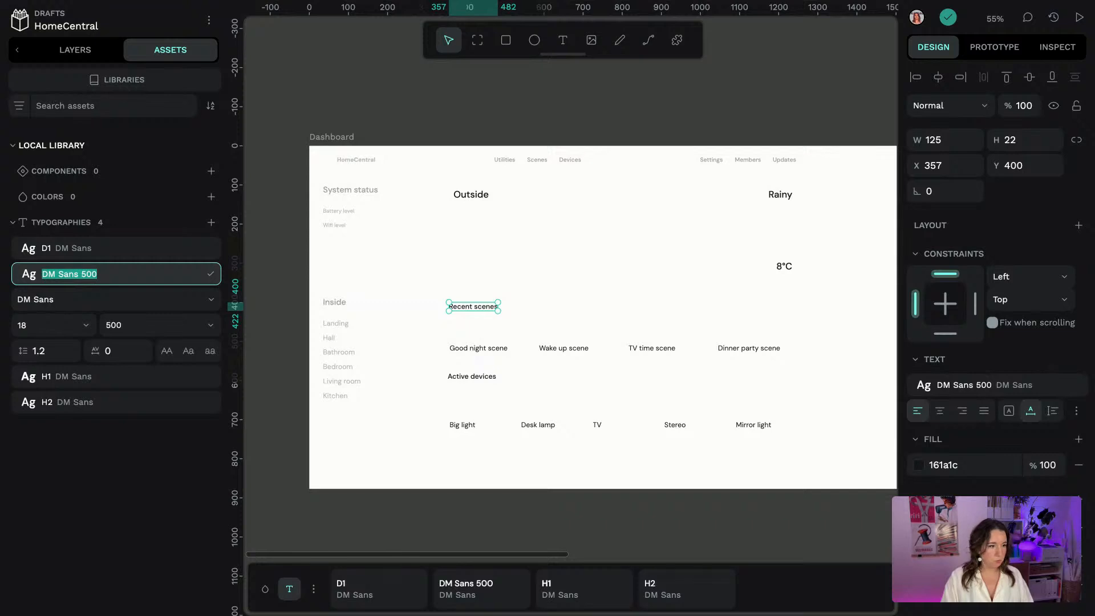
{"action": "type", "text": "H3"}
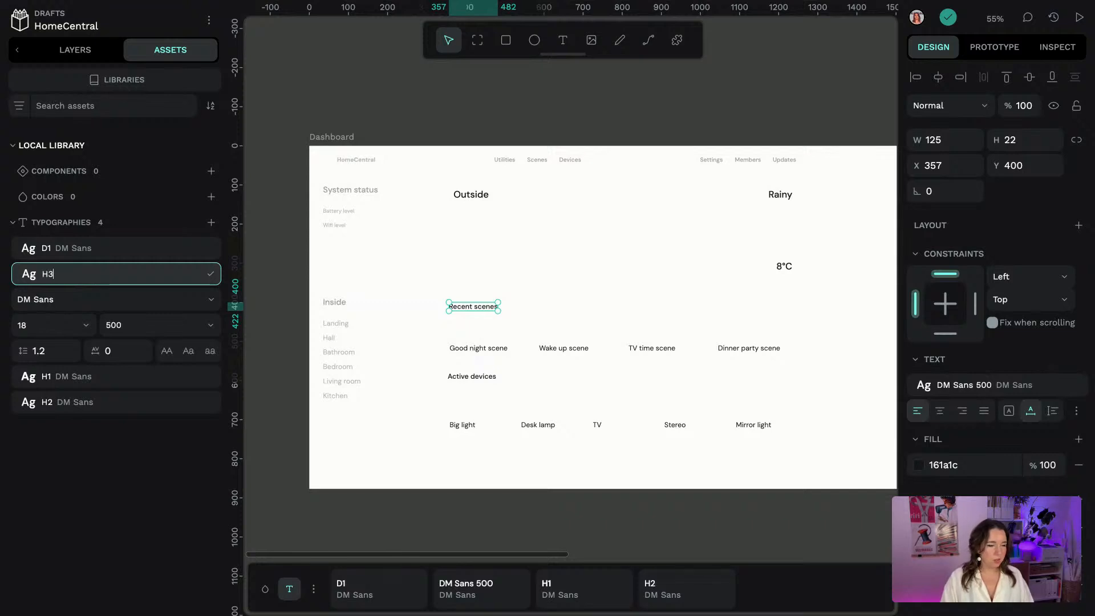
{"action": "left_click", "coordinate": [210, 277]}
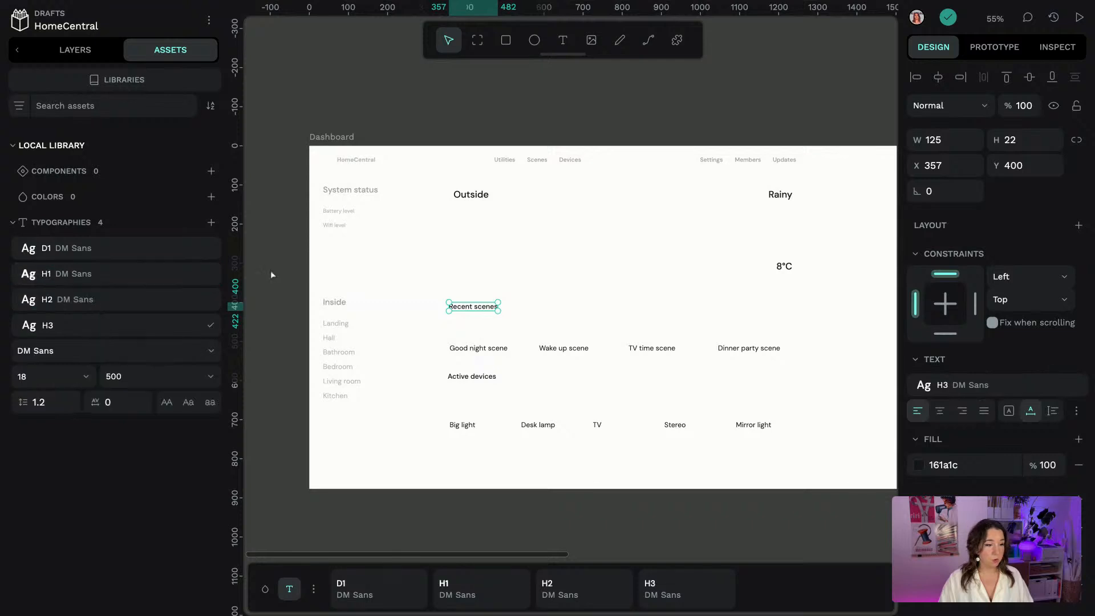
{"action": "left_click", "coordinate": [471, 376]}
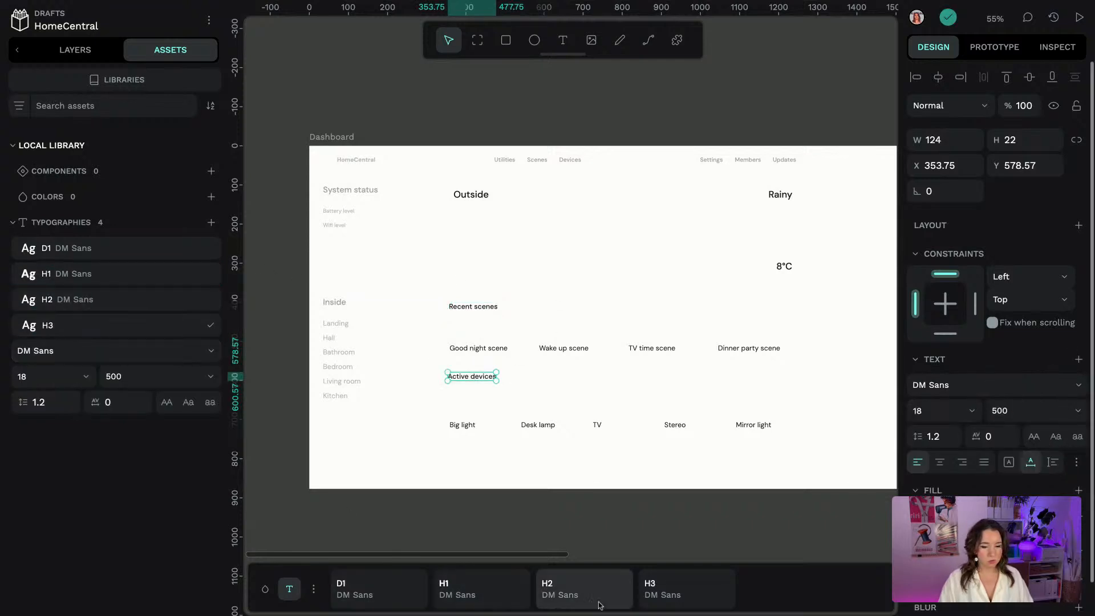
{"action": "left_click", "coordinate": [673, 593]}
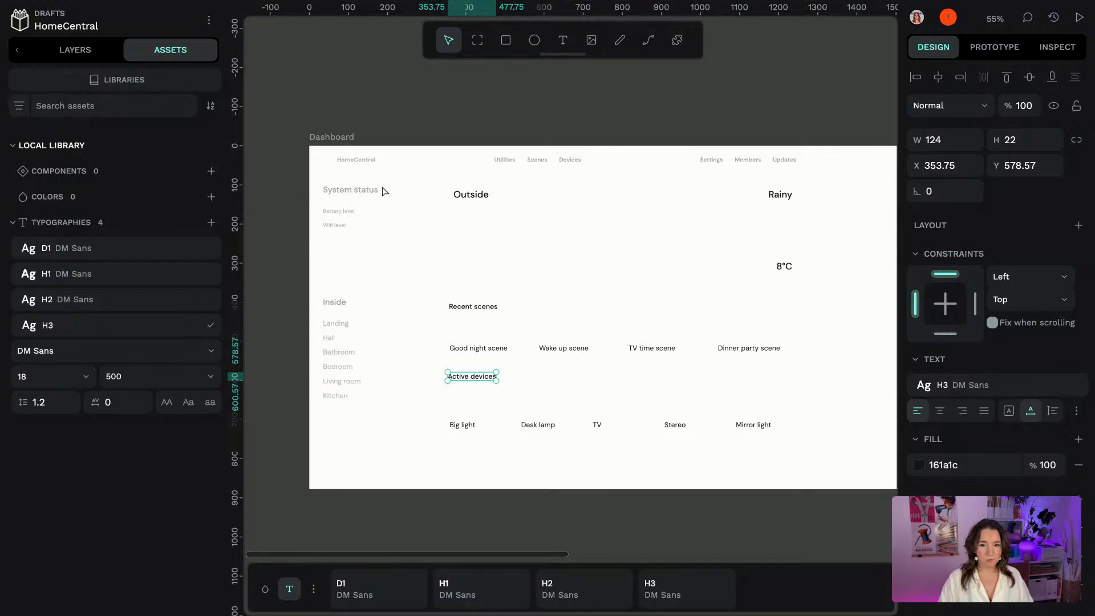
{"action": "left_click", "coordinate": [496, 350]}
{"action": "left_click", "coordinate": [565, 349], "text": "shift"}
{"action": "left_click", "coordinate": [648, 349], "text": "shift"}
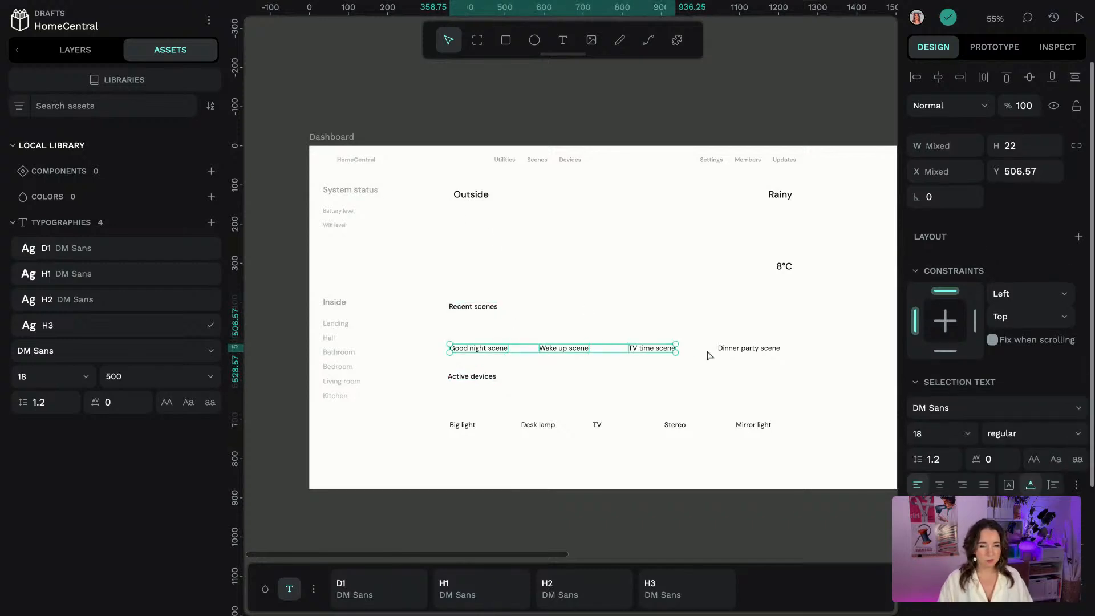
{"action": "left_click", "coordinate": [734, 349], "text": "shift"}
{"action": "left_click", "coordinate": [828, 309]}
Create a typography style from the Dinner party scene label, name it P, and close the open H3 and P style settings
{"action": "left_click", "coordinate": [762, 348]}
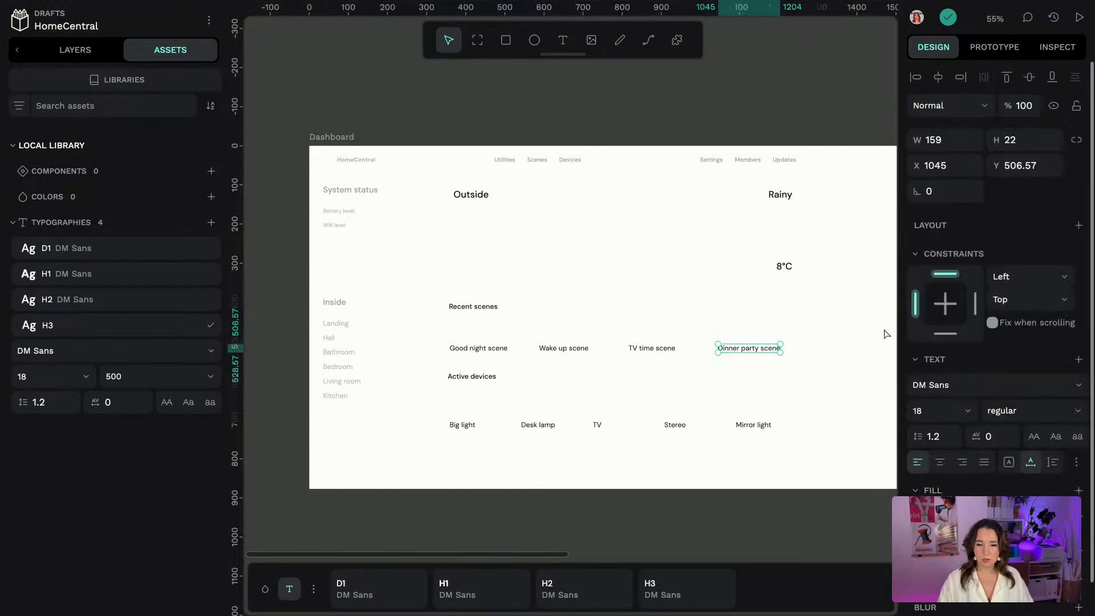
{"action": "left_click", "coordinate": [1077, 360]}
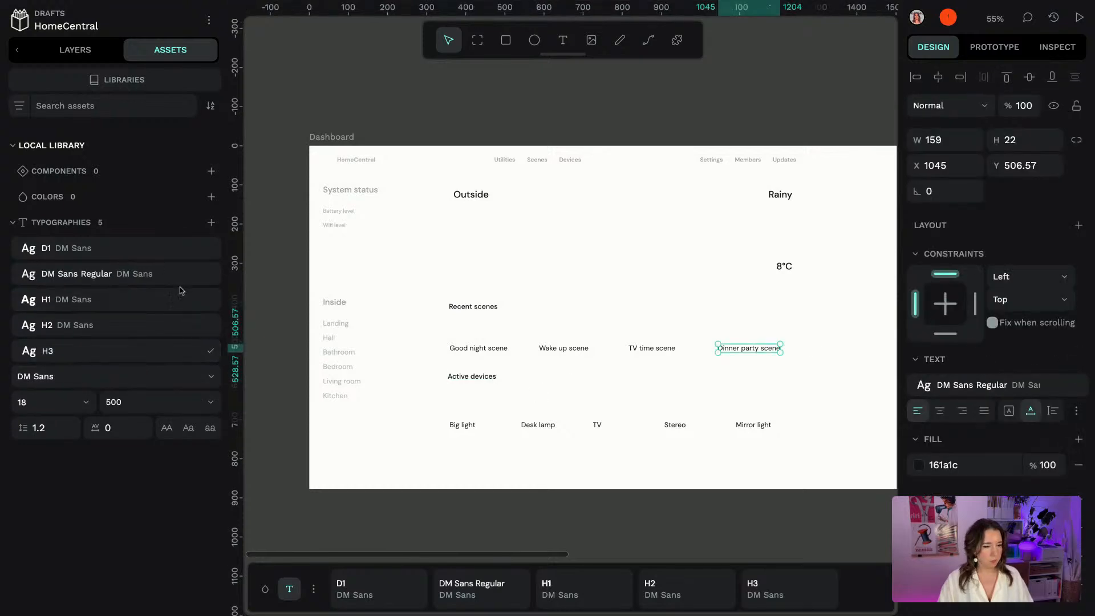
{"action": "left_click", "coordinate": [211, 274]}
{"action": "double_click", "coordinate": [121, 274]}
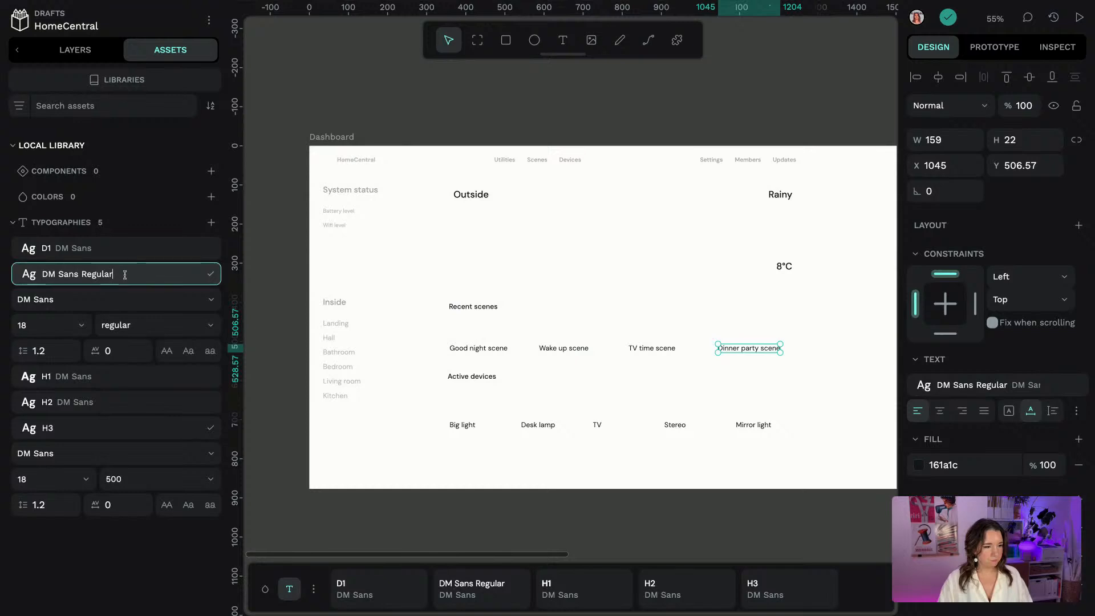
{"action": "type", "text": "Bodt"}
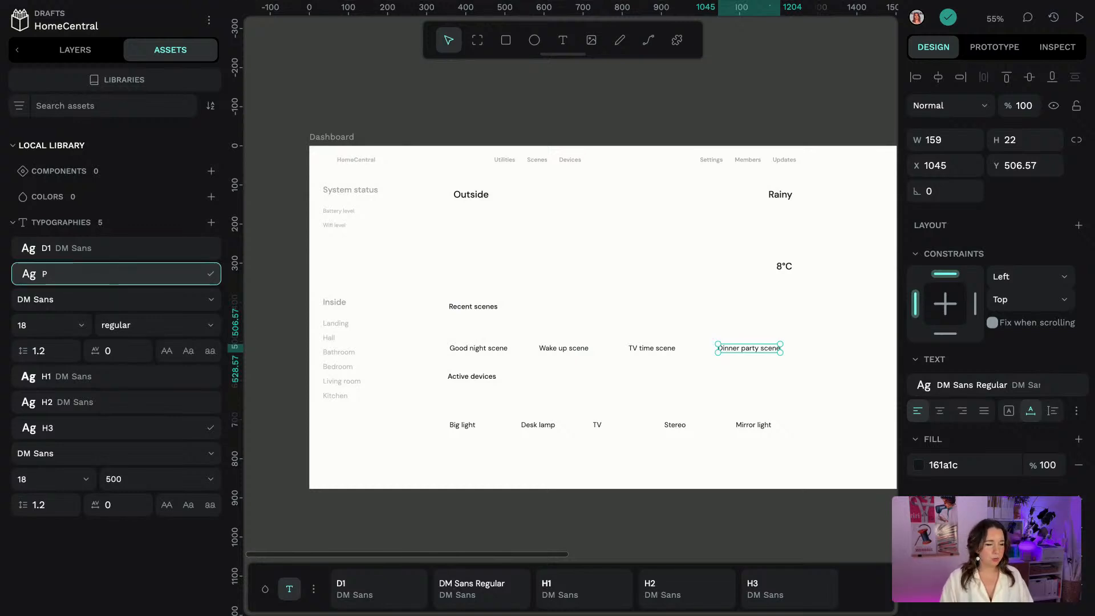
{"action": "left_click", "coordinate": [211, 274]}
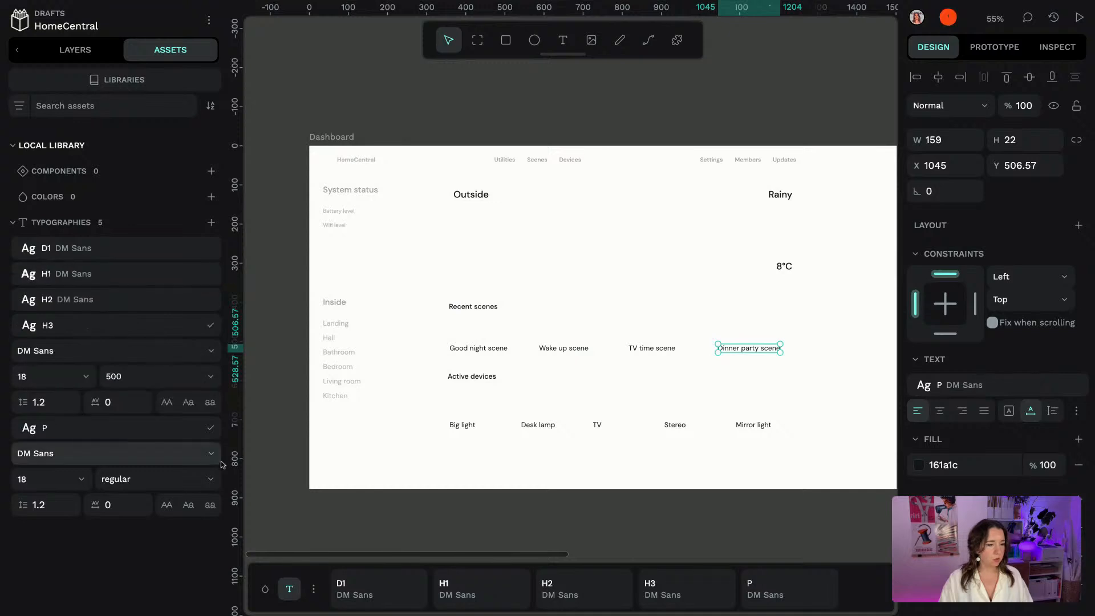
{"action": "left_click", "coordinate": [211, 326]}
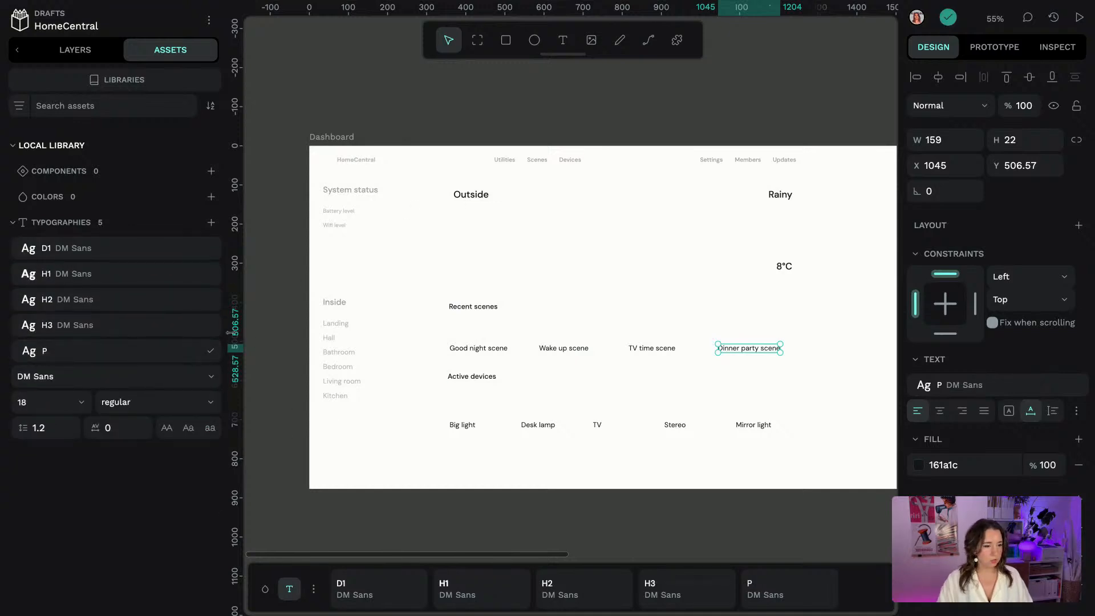
{"action": "left_click", "coordinate": [210, 351]}
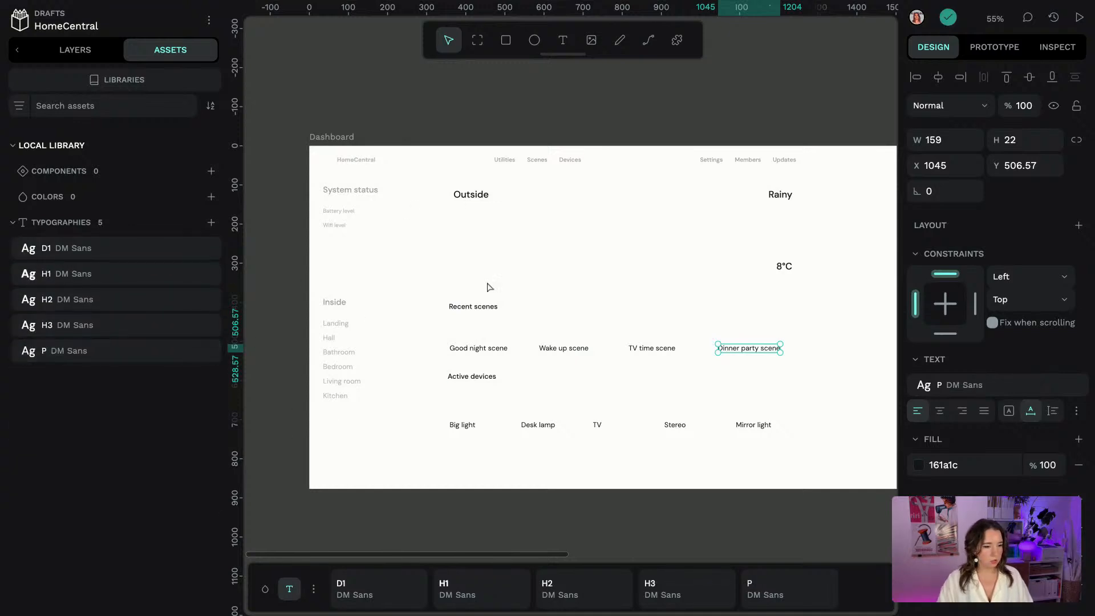
Apply the P typography to the other three scene labels and all five device labels
{"action": "left_click", "coordinate": [670, 349]}
{"action": "left_click", "coordinate": [759, 426], "text": "shift"}
{"action": "left_click", "coordinate": [676, 425], "text": "shift"}
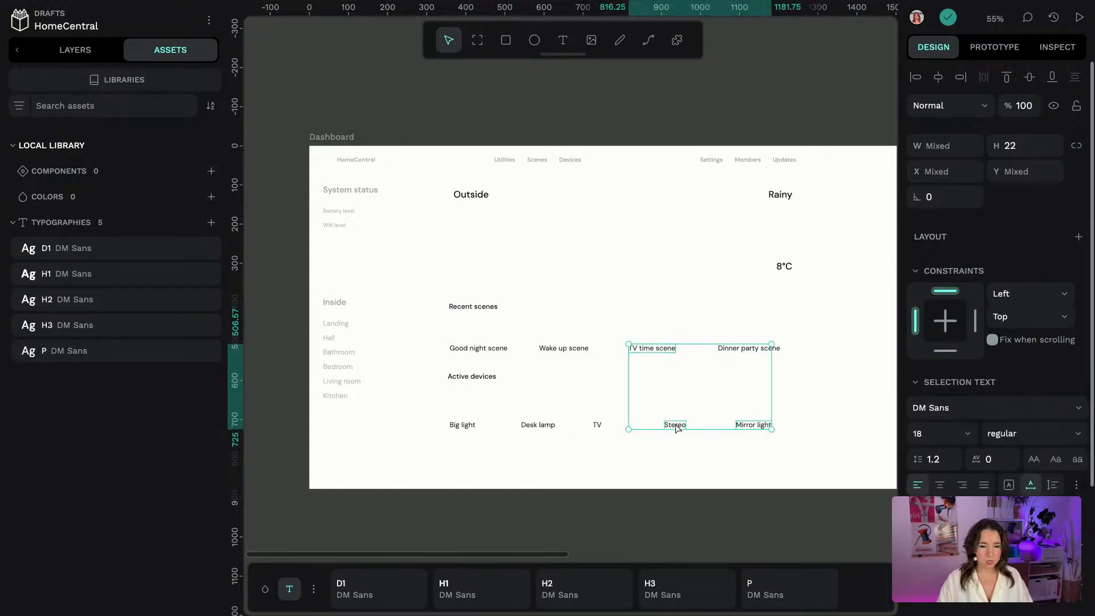
{"action": "left_click", "coordinate": [598, 426], "text": "shift"}
{"action": "left_click", "coordinate": [549, 427], "text": "shift"}
{"action": "left_click", "coordinate": [463, 425], "text": "shift"}
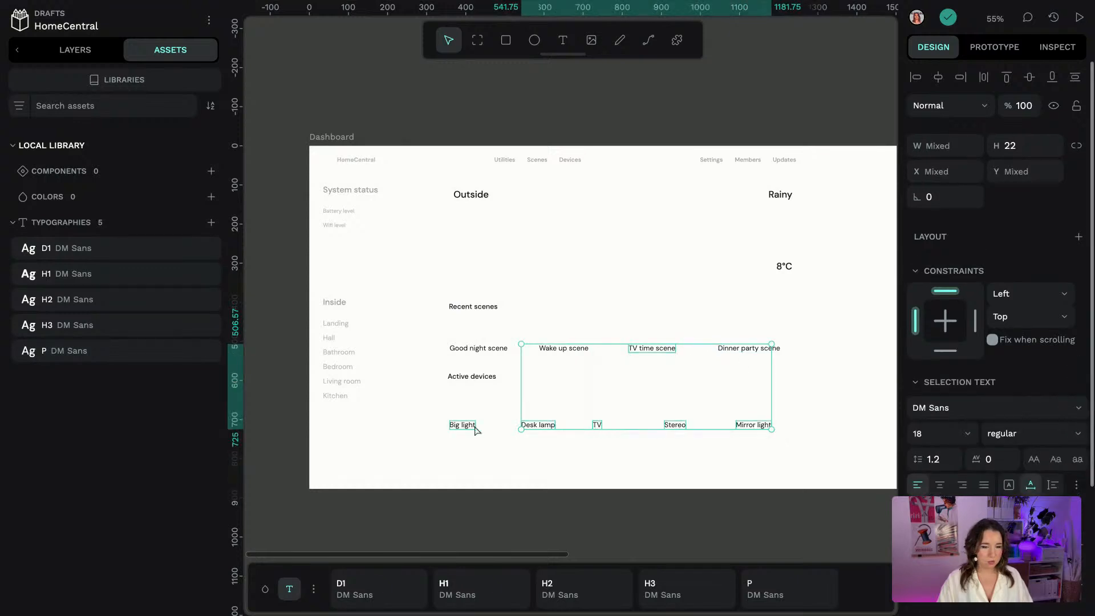
{"action": "left_click", "coordinate": [488, 348], "text": "shift"}
{"action": "left_click", "coordinate": [566, 349], "text": "shift"}
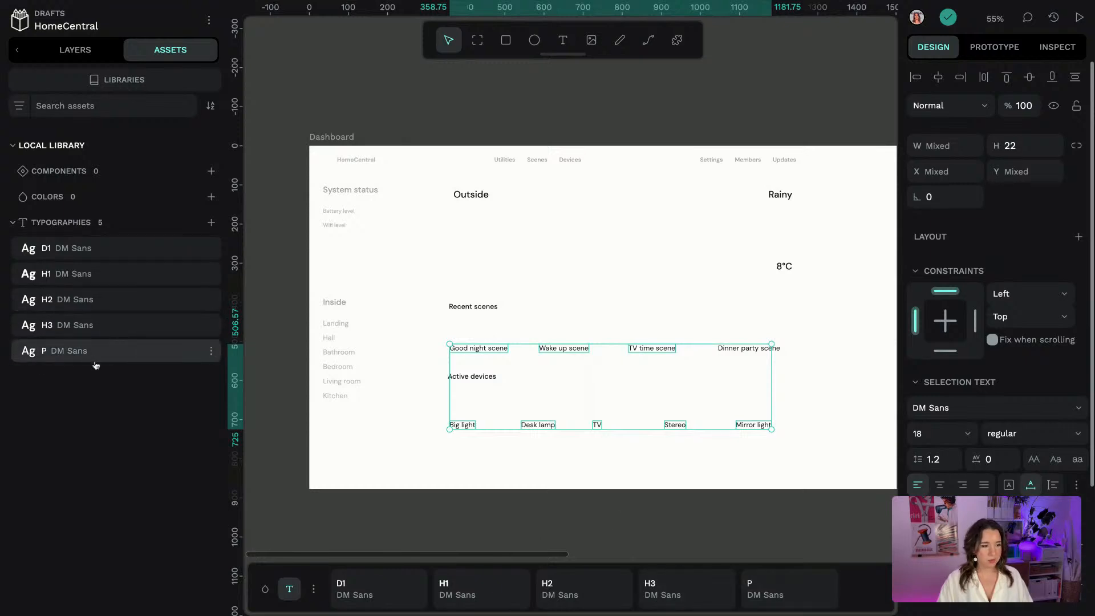
{"action": "left_click", "coordinate": [765, 588]}
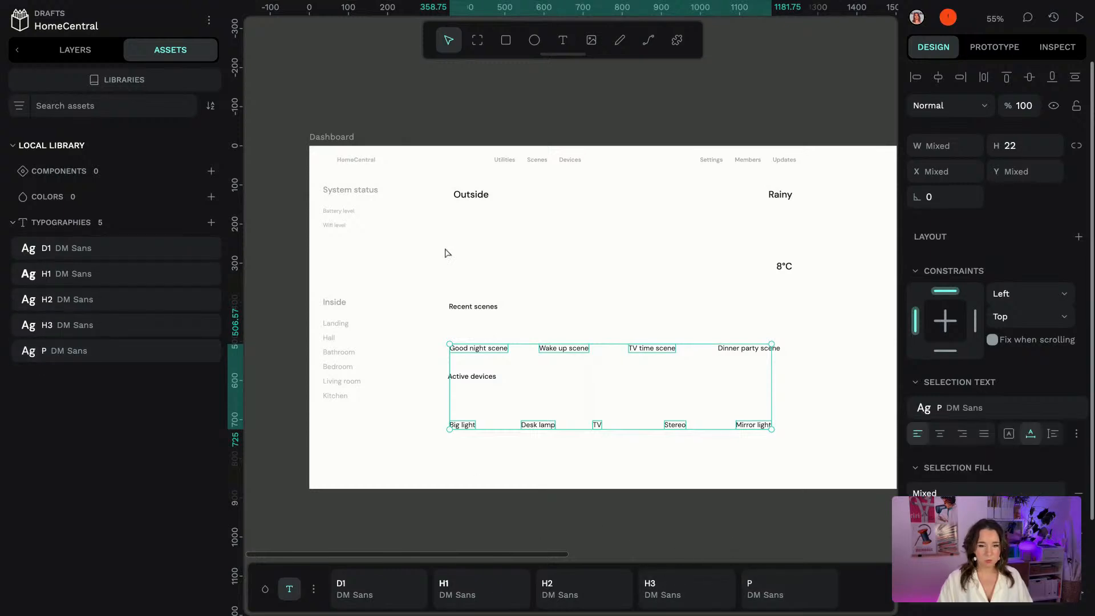
{"action": "left_click", "coordinate": [568, 117]}
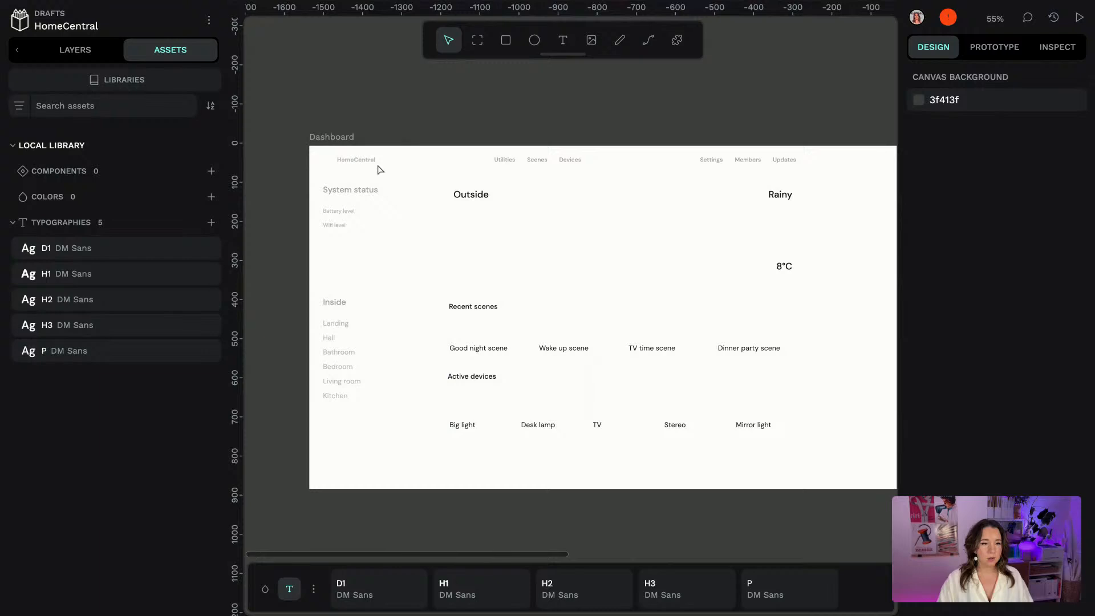
{"action": "left_click", "coordinate": [503, 161]}
{"action": "left_click", "coordinate": [536, 161], "text": "shift"}
{"action": "left_click", "coordinate": [570, 161], "text": "shift"}
{"action": "left_click", "coordinate": [711, 160], "text": "shift"}
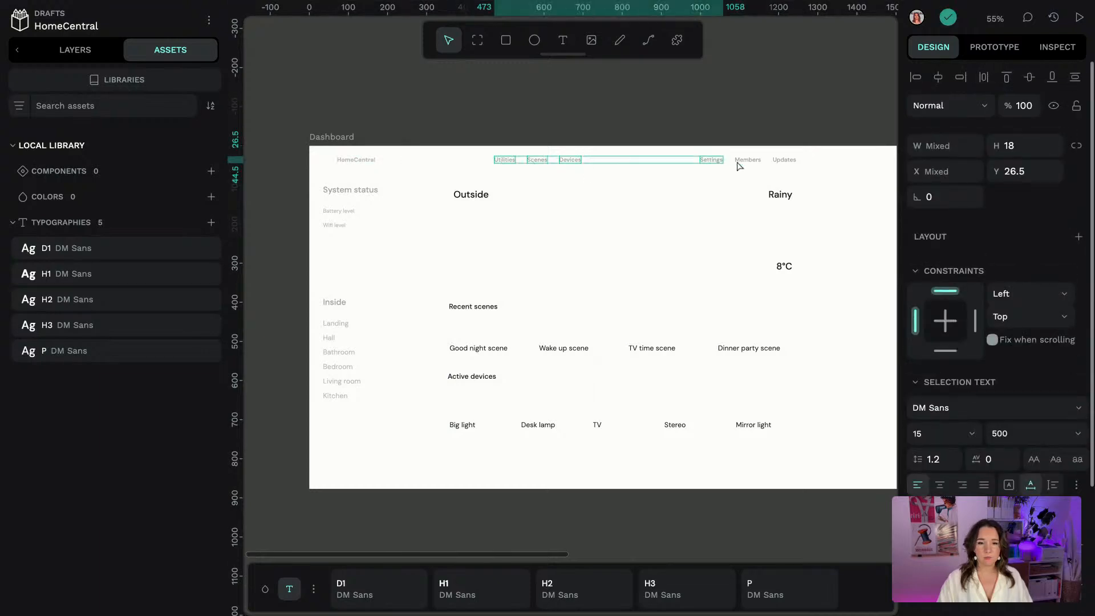
{"action": "left_click", "coordinate": [746, 161], "text": "shift"}
{"action": "left_click", "coordinate": [784, 160], "text": "shift"}
{"action": "left_click", "coordinate": [804, 110]}
Create a typography style from the Updates navigation label and name it Nav link
{"action": "left_click", "coordinate": [787, 161]}
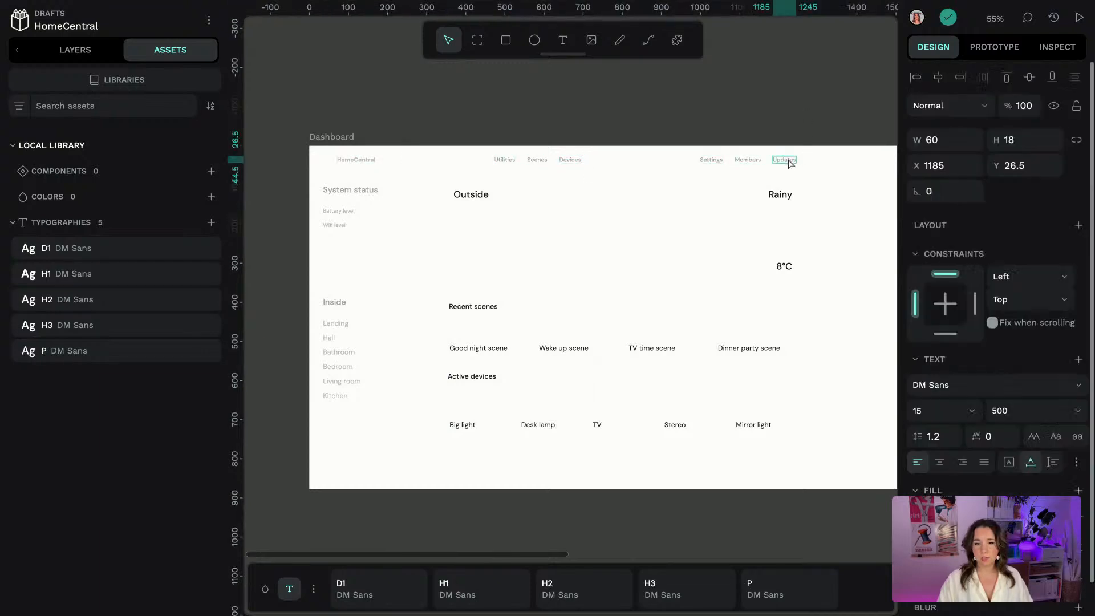
{"action": "left_click", "coordinate": [1078, 360]}
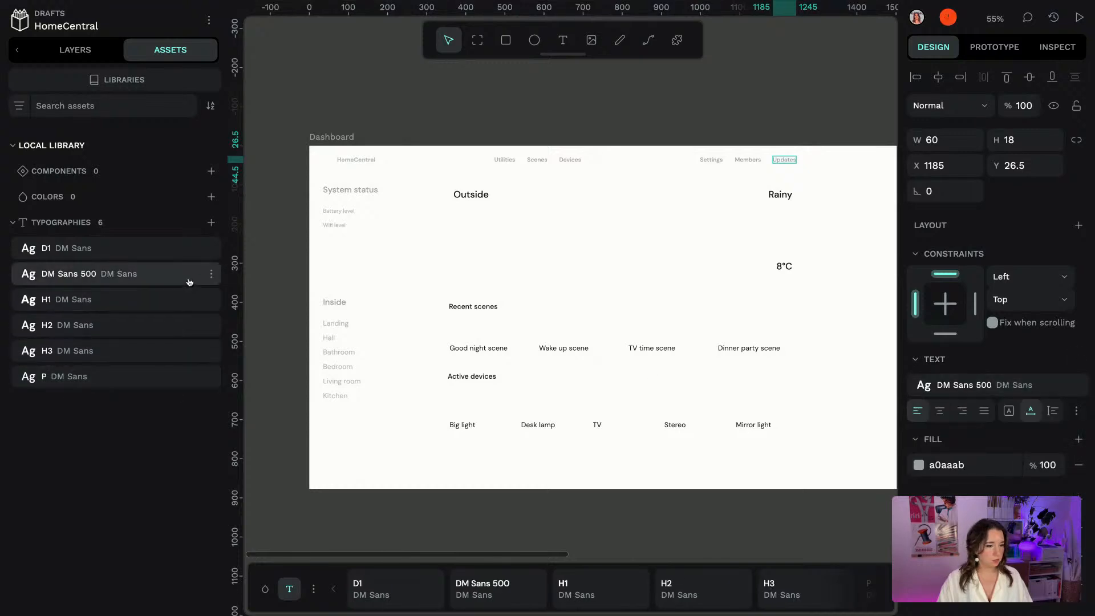
{"action": "left_click", "coordinate": [214, 276]}
{"action": "left_click", "coordinate": [105, 298]}
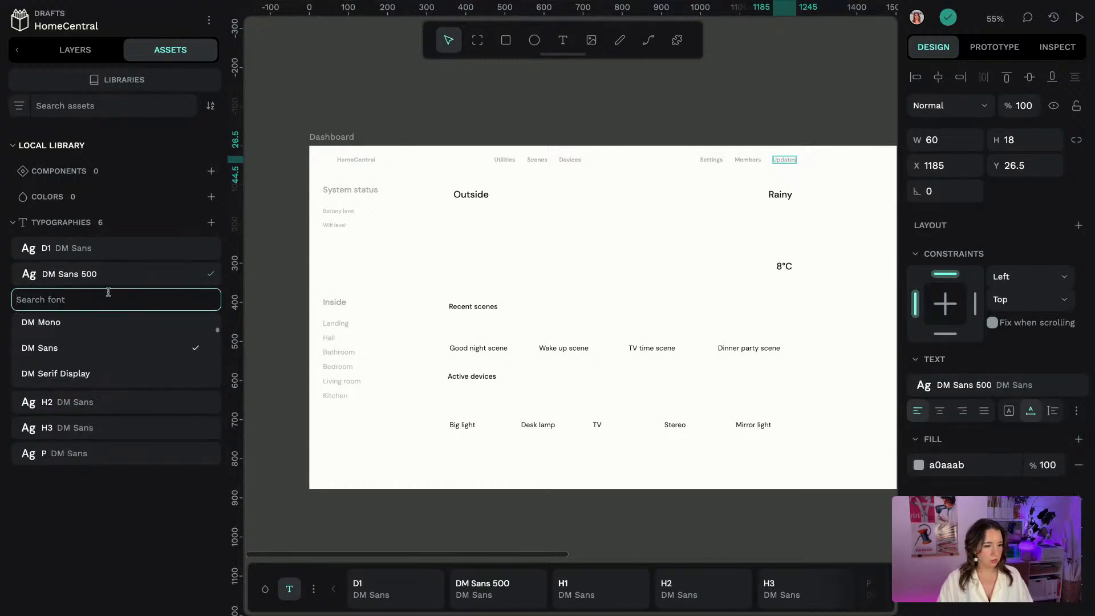
{"action": "key", "text": "ctrl+a"}
{"action": "type", "text": "Na"}
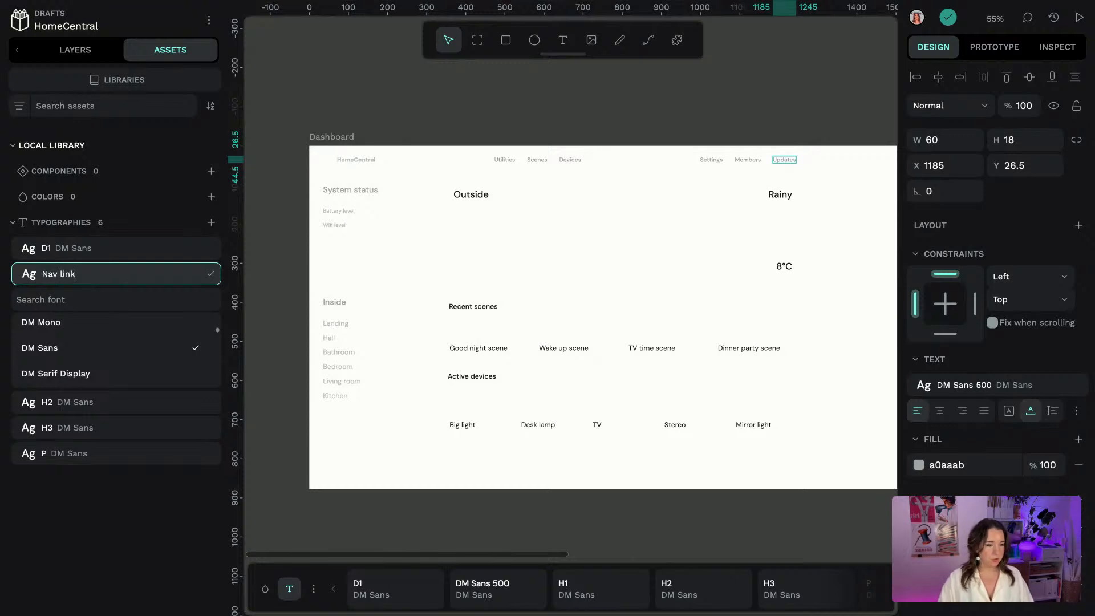
{"action": "left_click", "coordinate": [210, 274]}
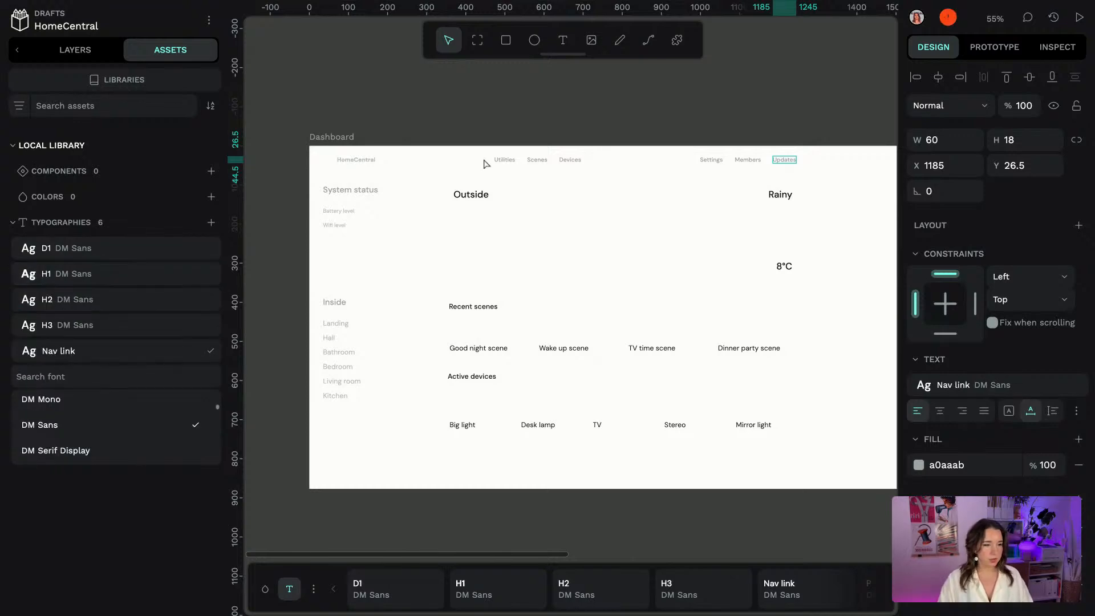
Apply the Nav link typography to the Utilities, Scenes, Devices, Settings, Members and Updates labels together
{"action": "left_click", "coordinate": [571, 100]}
{"action": "left_click", "coordinate": [747, 160]}
{"action": "left_click", "coordinate": [713, 162], "text": "shift"}
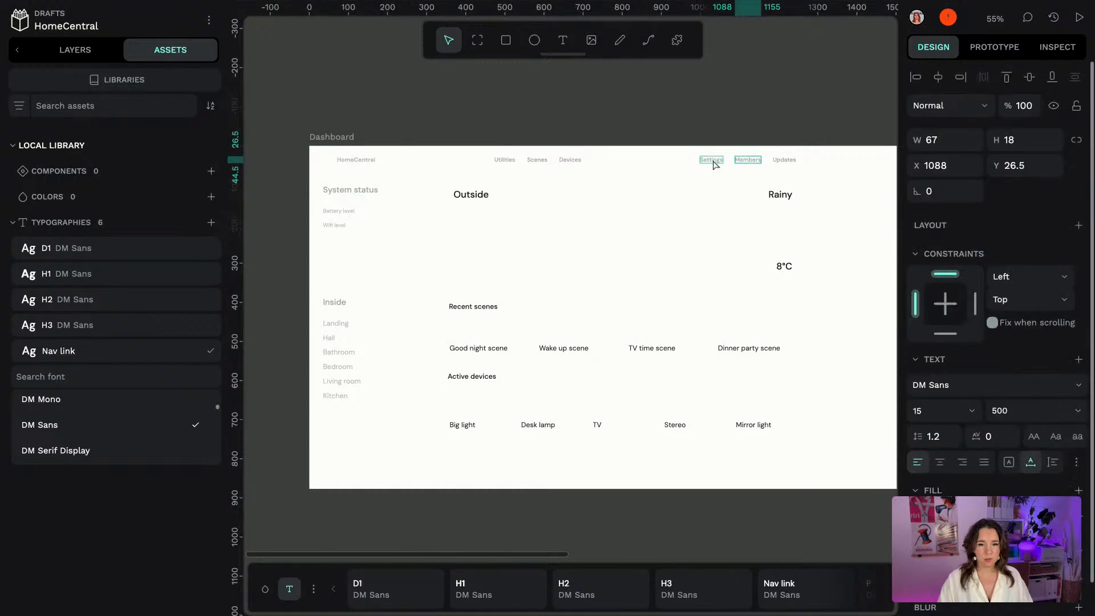
{"action": "left_click", "coordinate": [748, 160], "text": "shift"}
{"action": "left_click", "coordinate": [784, 160], "text": "shift"}
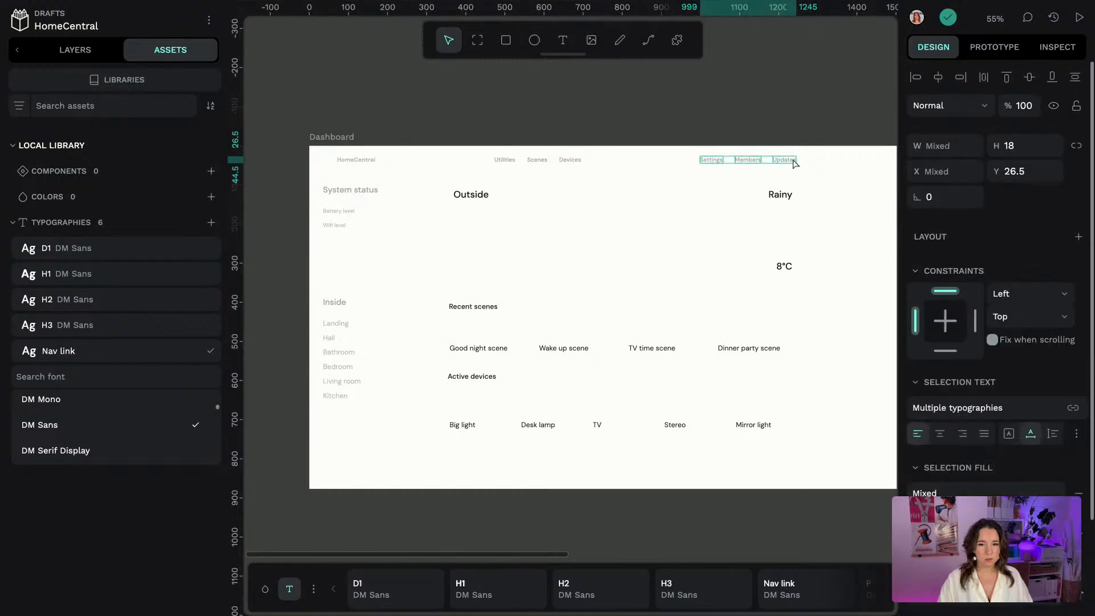
{"action": "left_click", "coordinate": [565, 161], "text": "shift"}
{"action": "left_click", "coordinate": [537, 160], "text": "shift"}
{"action": "left_click", "coordinate": [505, 160], "text": "shift"}
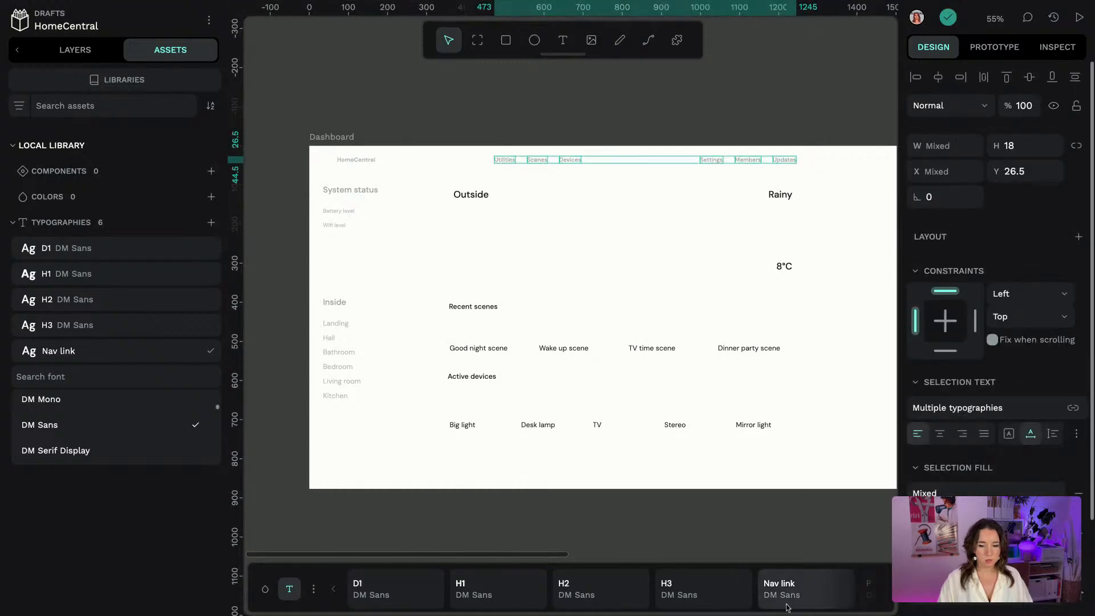
{"action": "left_click", "coordinate": [793, 585]}
{"action": "left_click", "coordinate": [410, 116]}
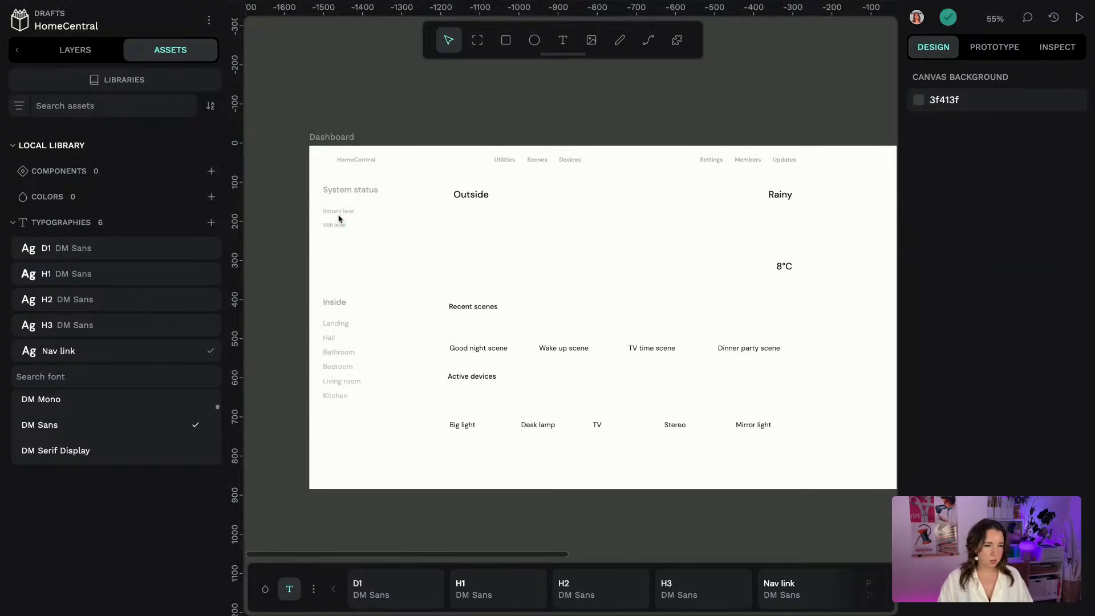
{"action": "left_click", "coordinate": [334, 212]}
{"action": "left_click", "coordinate": [334, 226], "text": "shift"}
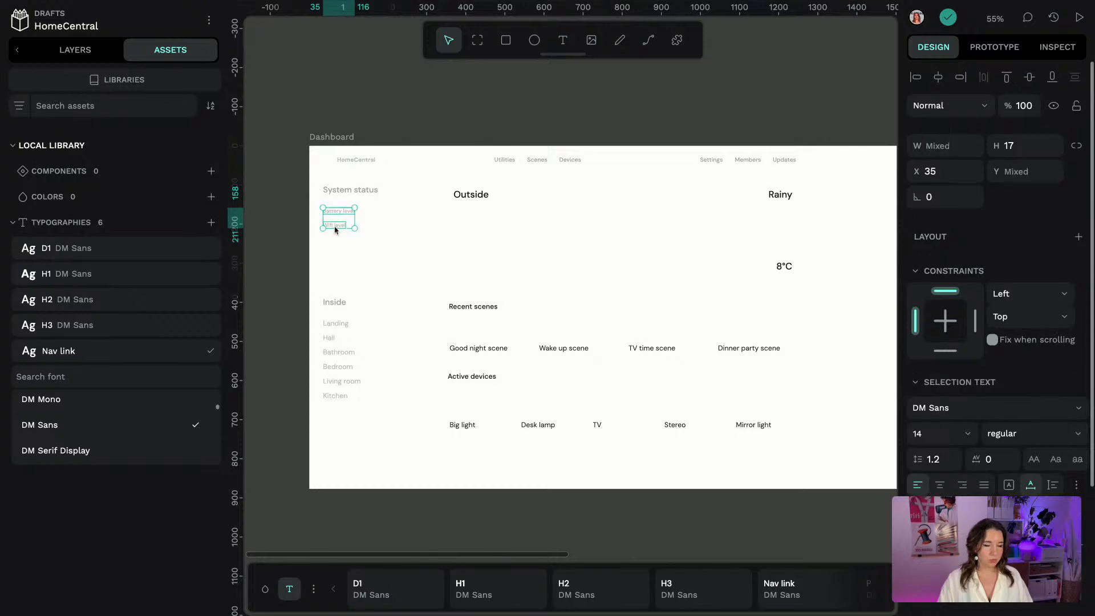
{"action": "left_click", "coordinate": [409, 125]}
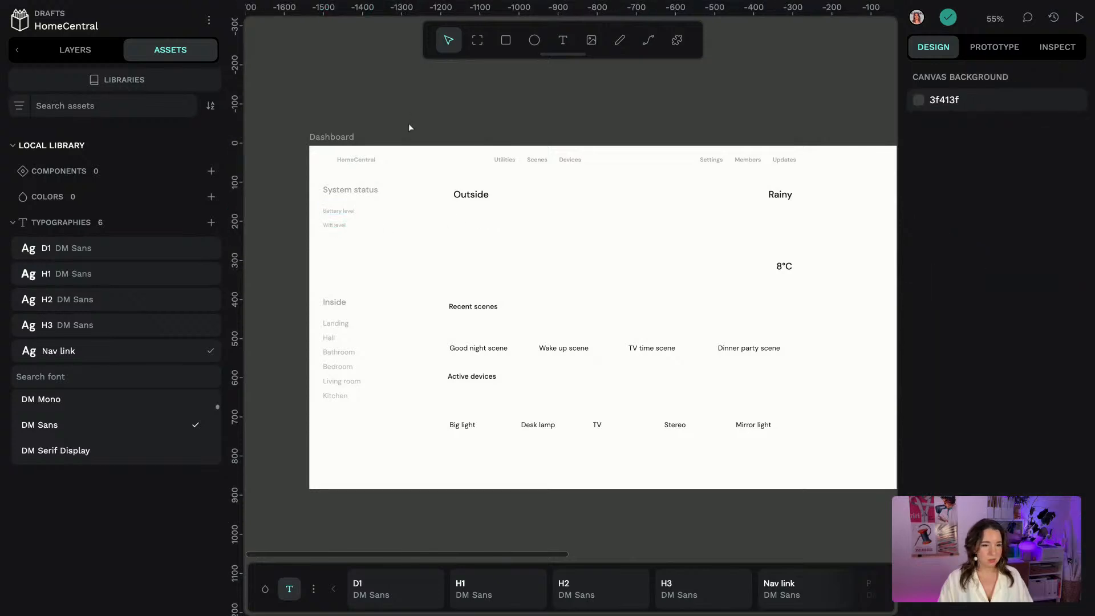
Create a typography style from the Battery level label, close the Nav link settings, and name the new style Status text
{"action": "left_click", "coordinate": [342, 212]}
{"action": "left_click", "coordinate": [1079, 359]}
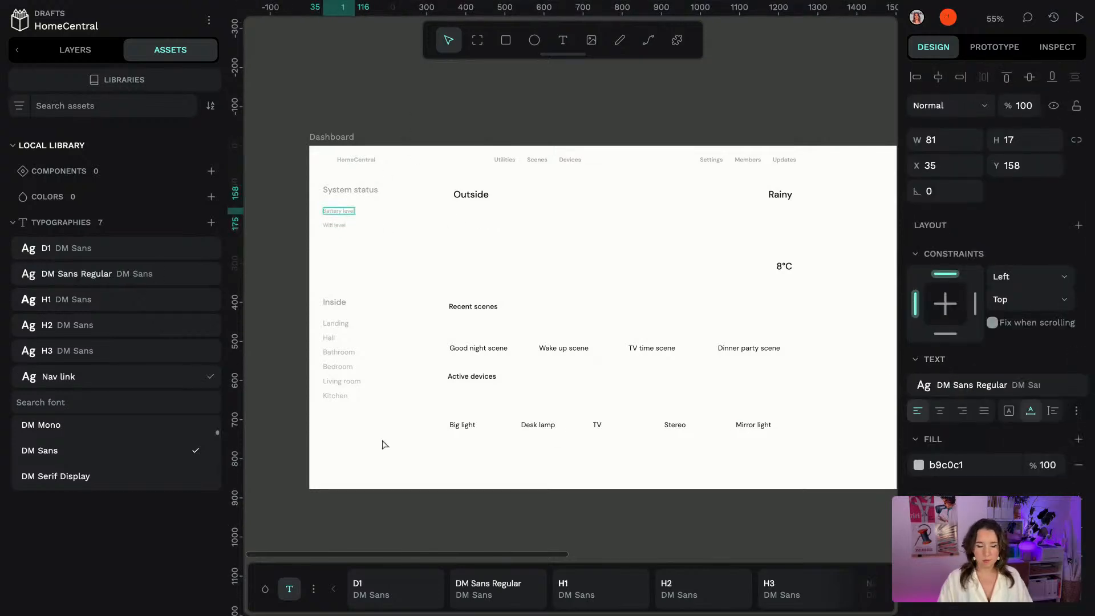
{"action": "left_click", "coordinate": [210, 376]}
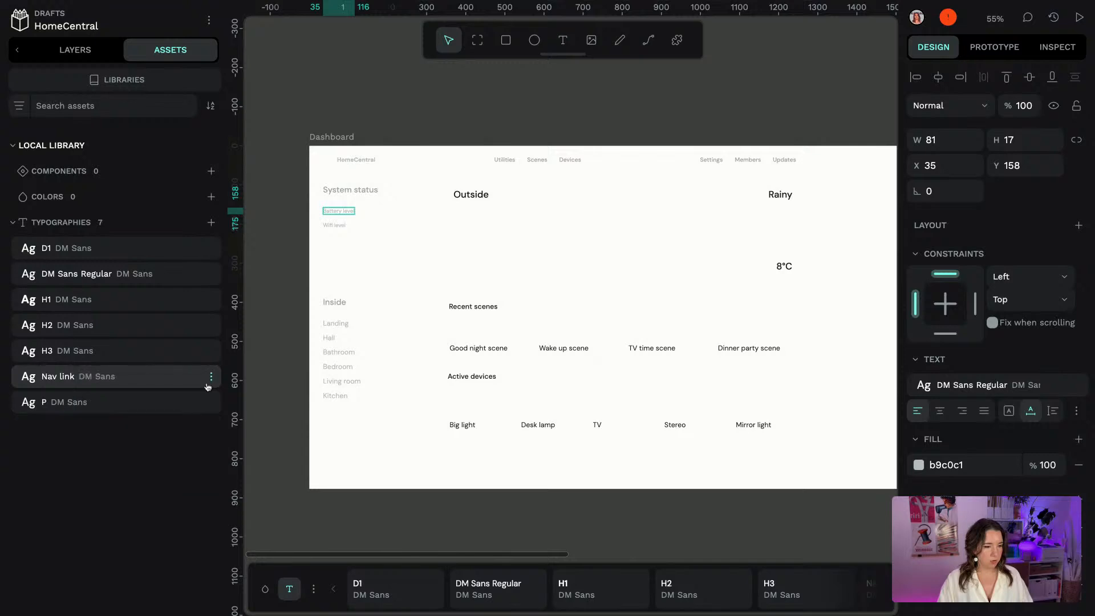
{"action": "left_click", "coordinate": [209, 276]}
{"action": "double_click", "coordinate": [153, 273]}
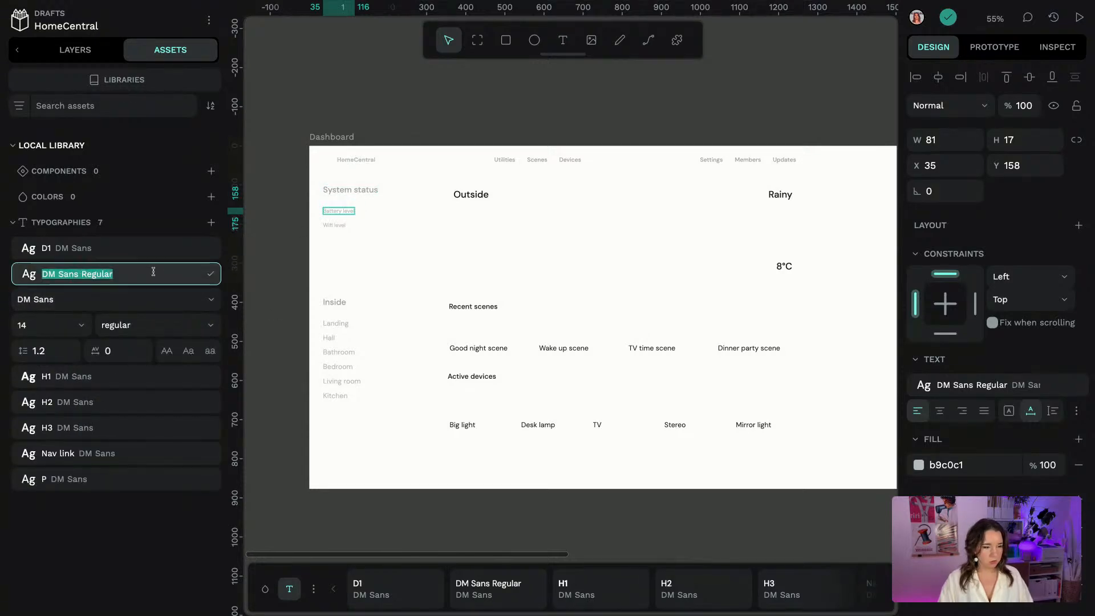
{"action": "type", "text": "Status text"}
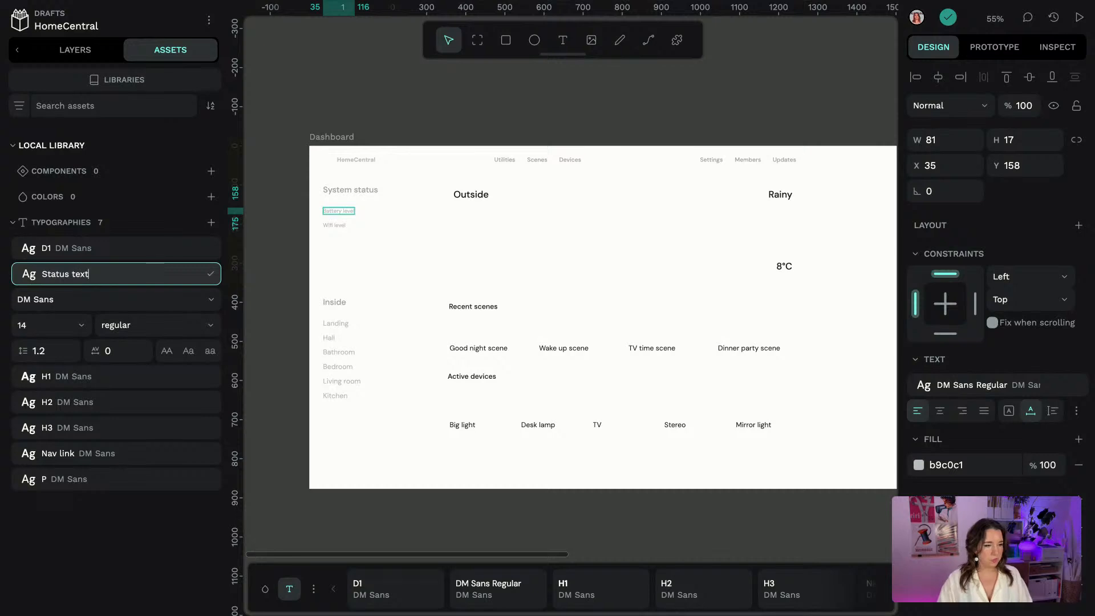
{"action": "key", "text": "Return"}
Apply the Status text typography to the Wifi level label
{"action": "left_click", "coordinate": [334, 226]}
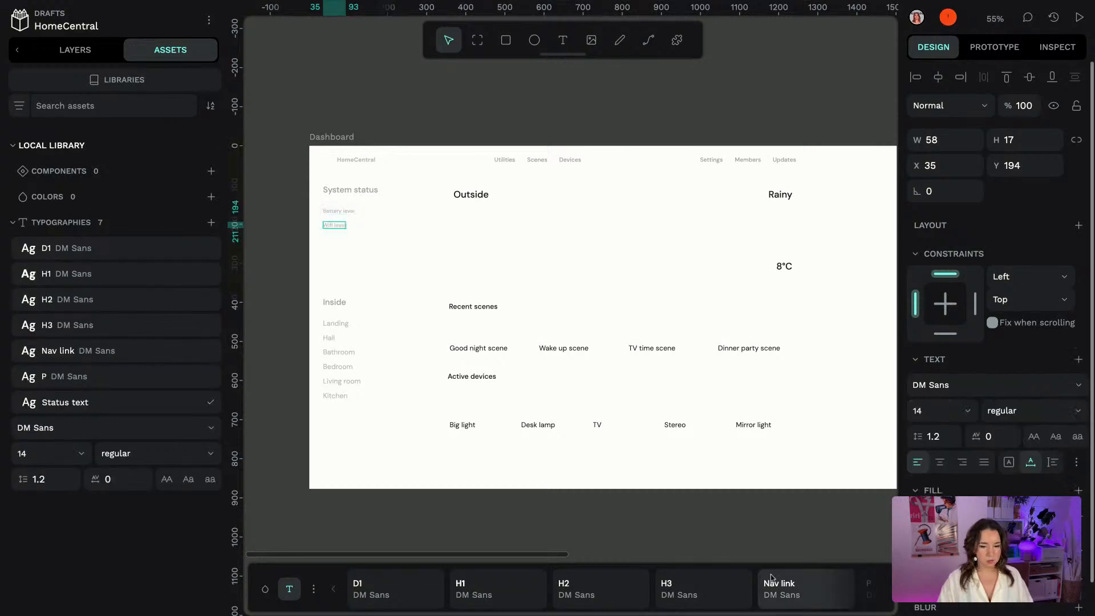
{"action": "scroll", "coordinate": [523, 585], "scroll_direction": "right", "scroll_amount": 3}
{"action": "left_click", "coordinate": [799, 589]}
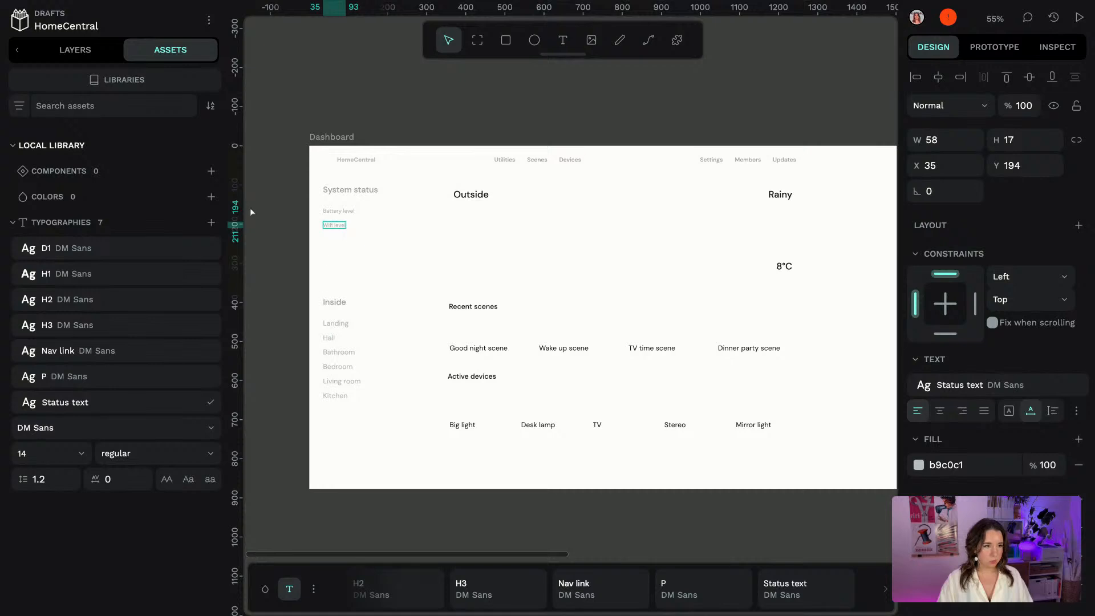
{"action": "left_click", "coordinate": [336, 323]}
{"action": "left_click", "coordinate": [330, 338], "text": "shift"}
{"action": "left_click", "coordinate": [339, 352], "text": "shift"}
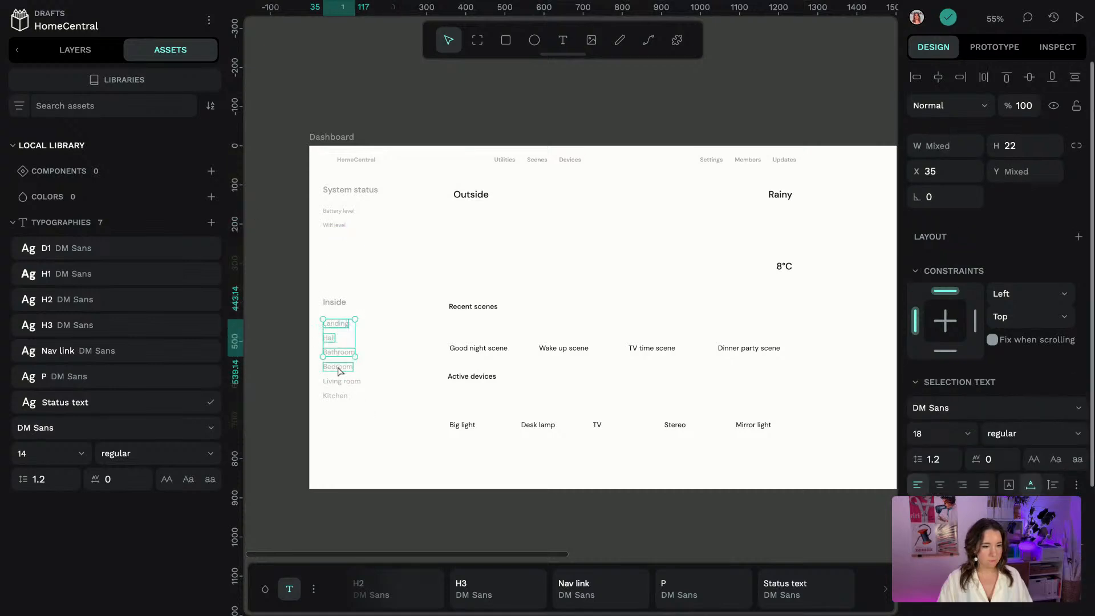
Create a typography style from the Landing room label and name it Room name
{"action": "left_click", "coordinate": [341, 327]}
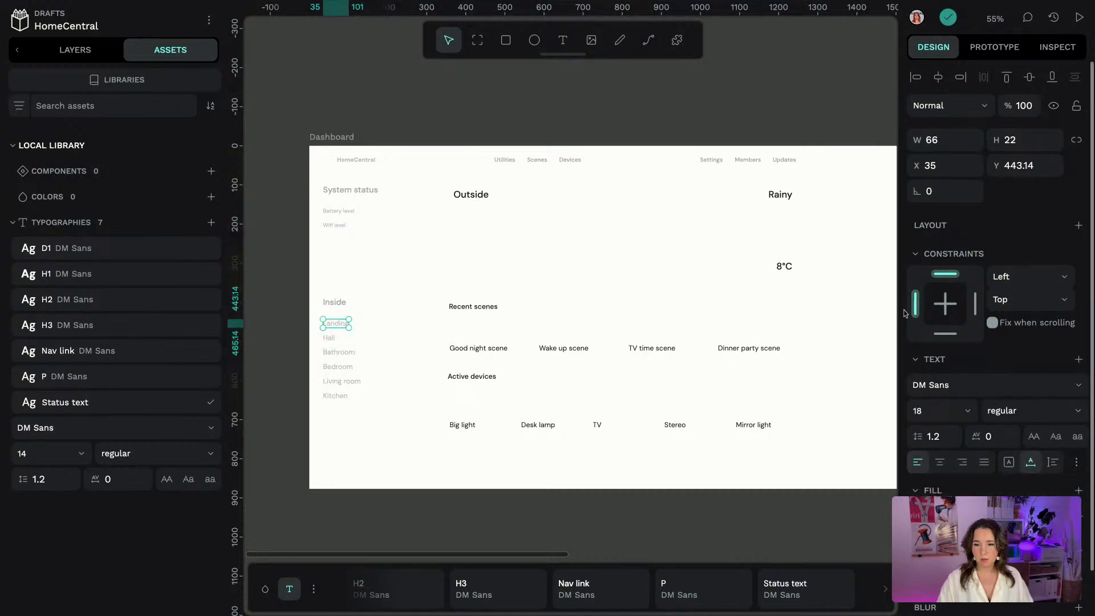
{"action": "left_click", "coordinate": [1078, 359]}
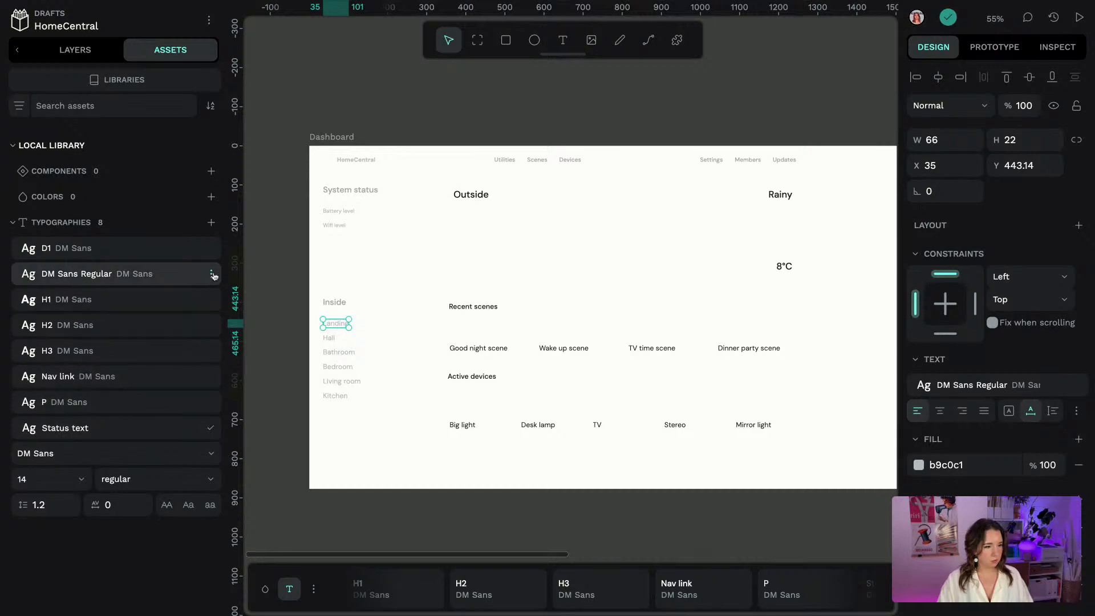
{"action": "left_click", "coordinate": [213, 277]}
{"action": "double_click", "coordinate": [109, 274]}
{"action": "type", "text": "Ro"}
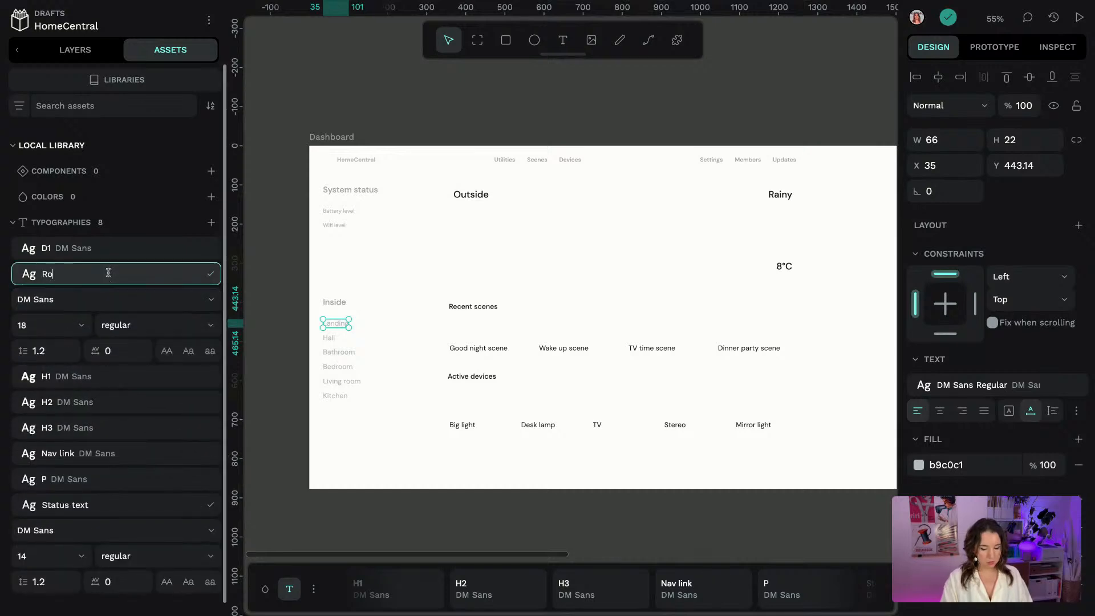
{"action": "type", "text": "om name"}
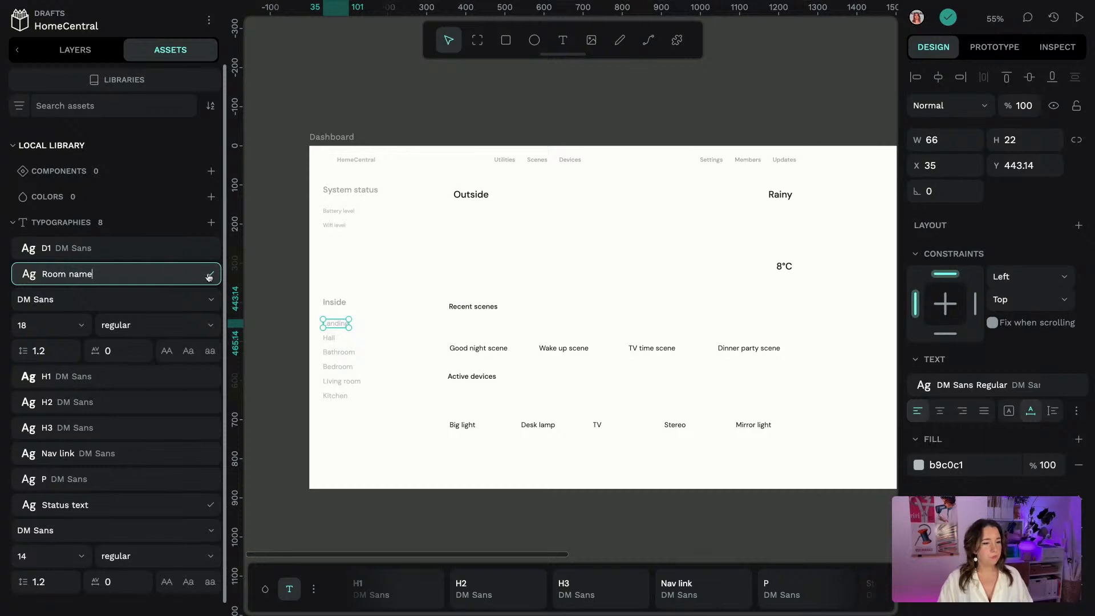
{"action": "left_click", "coordinate": [210, 278]}
Apply the Room name typography to all six room labels from Landing to Kitchen
{"action": "left_click", "coordinate": [329, 337]}
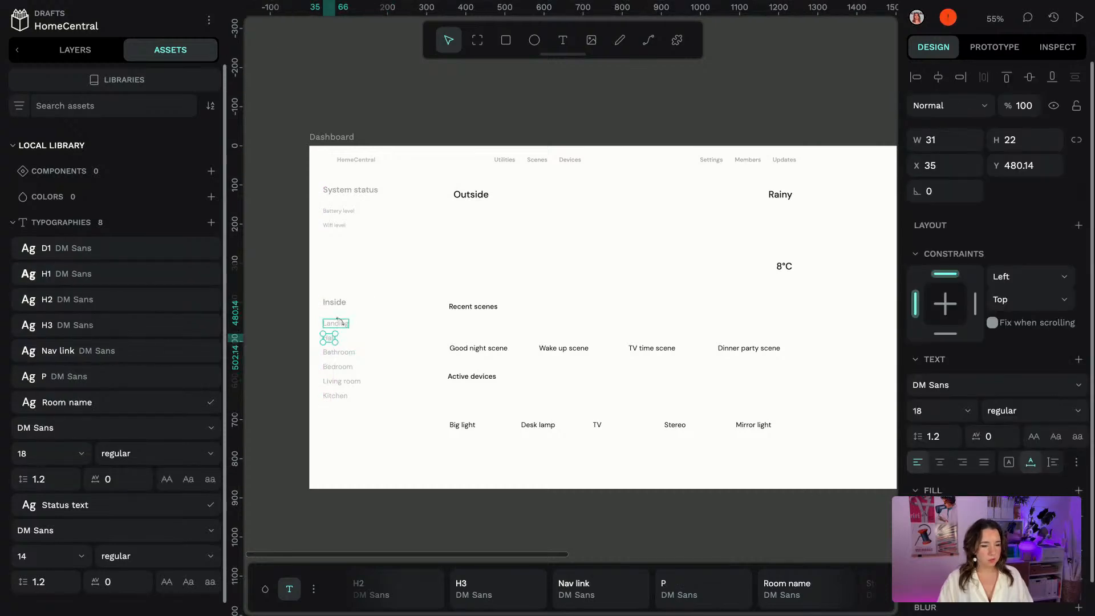
{"action": "key", "text": "Escape"}
{"action": "left_click", "coordinate": [329, 337], "text": "shift"}
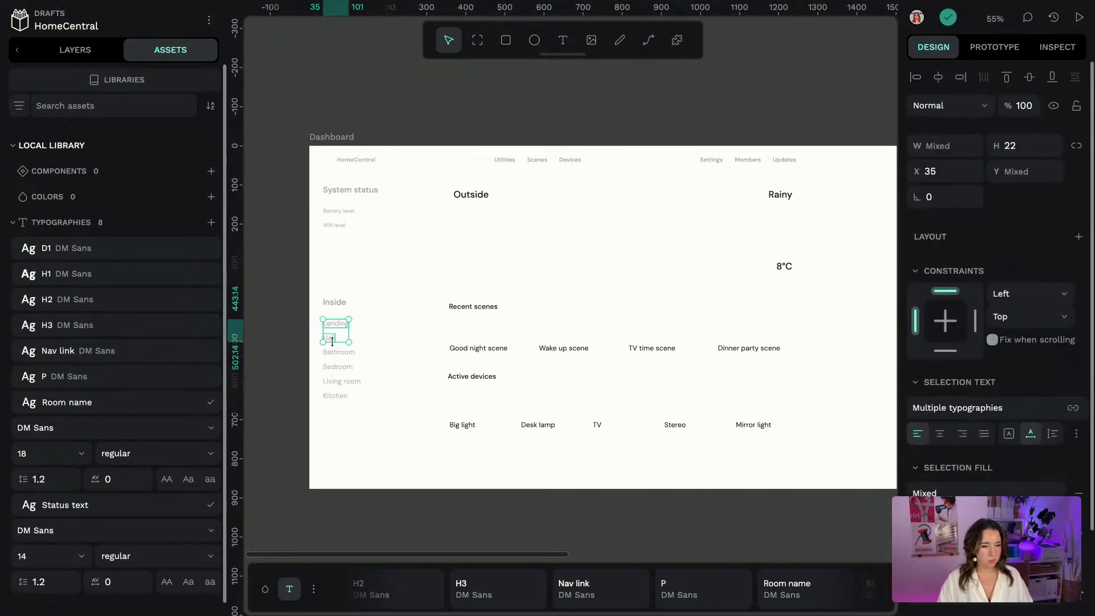
{"action": "left_click", "coordinate": [339, 352], "text": "shift"}
{"action": "left_click", "coordinate": [337, 367], "text": "shift"}
{"action": "left_click", "coordinate": [341, 381], "text": "shift"}
{"action": "left_click", "coordinate": [339, 399], "text": "shift"}
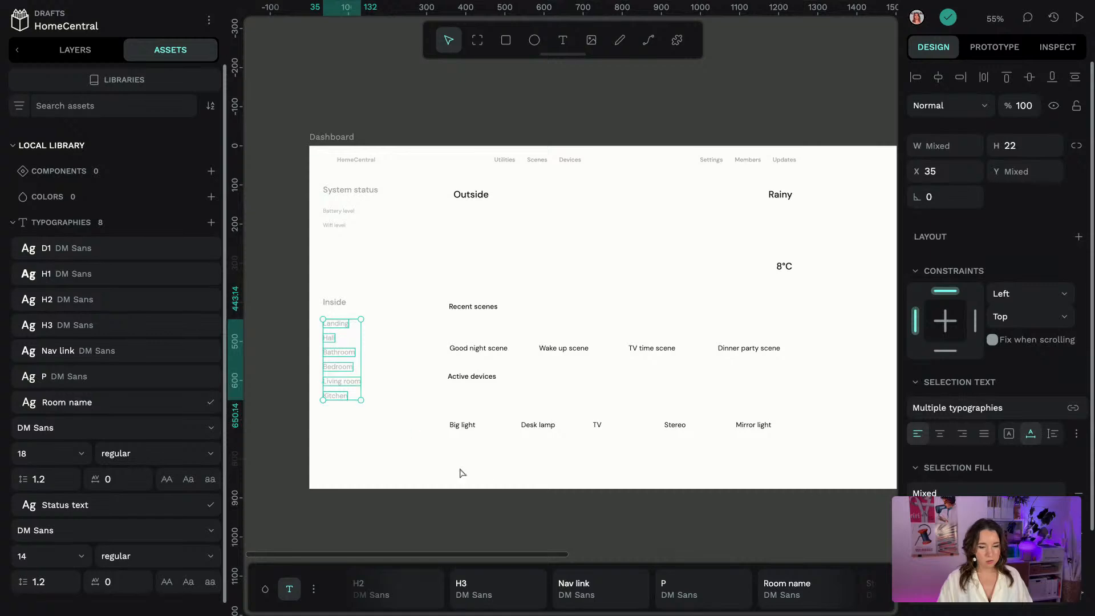
{"action": "left_click", "coordinate": [784, 590]}
{"action": "left_click", "coordinate": [720, 103]}
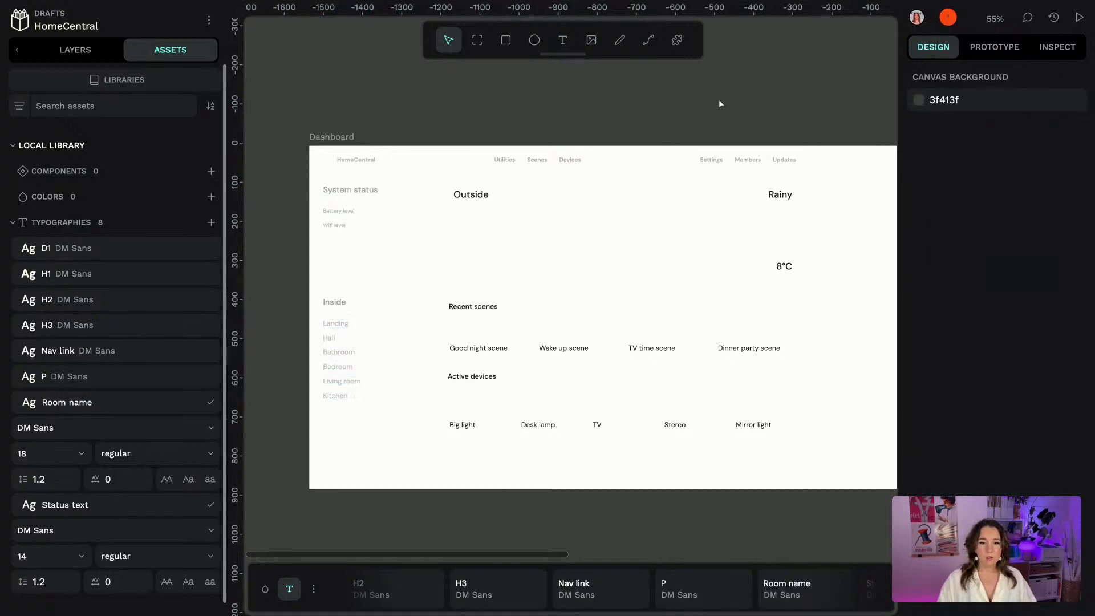
Apply the D1 typography to the 8°C temperature text
{"action": "left_click", "coordinate": [785, 268]}
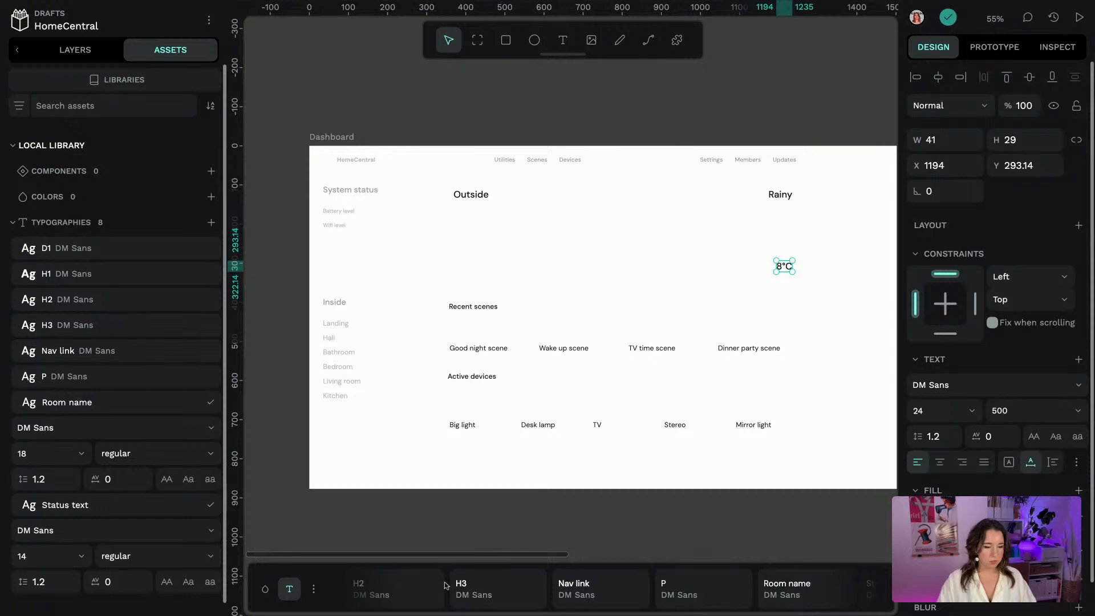
{"action": "scroll", "coordinate": [447, 586], "scroll_direction": "left", "scroll_amount": 3}
{"action": "left_click", "coordinate": [408, 590]}
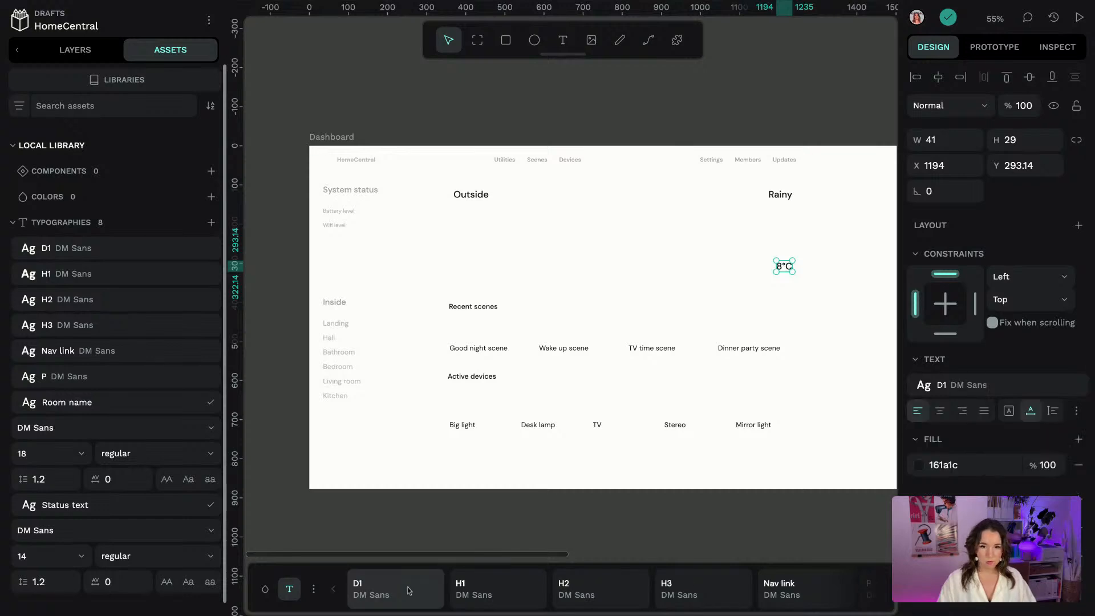
{"action": "left_click", "coordinate": [809, 72]}
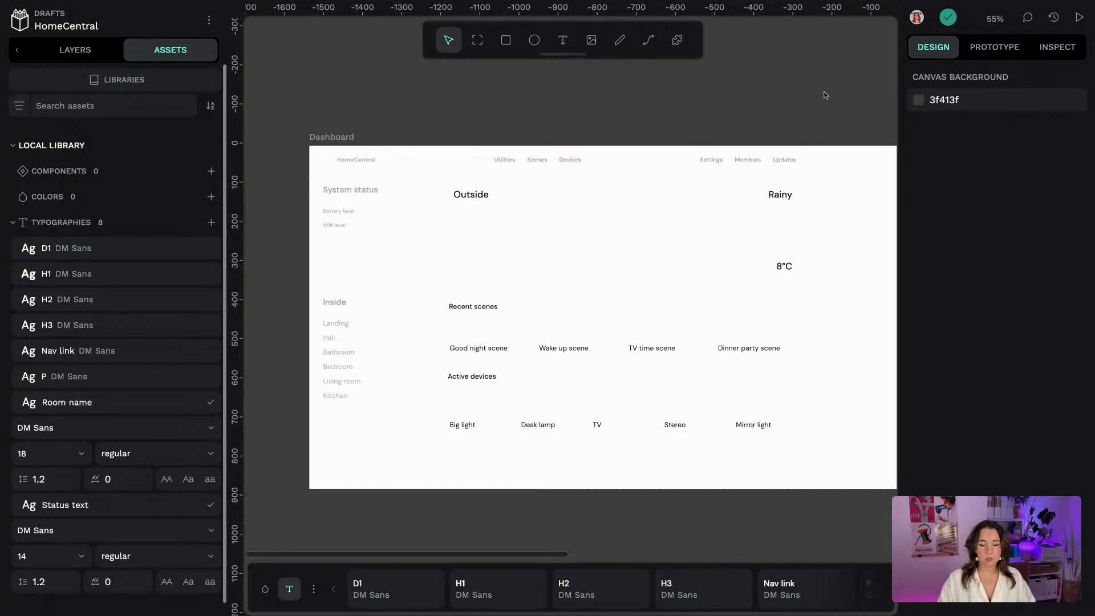
Sample the reference's System status card background (#161a1c) as a library colour and name it secondary background
{"action": "scroll", "coordinate": [823, 95], "scroll_direction": "right", "scroll_amount": 10}
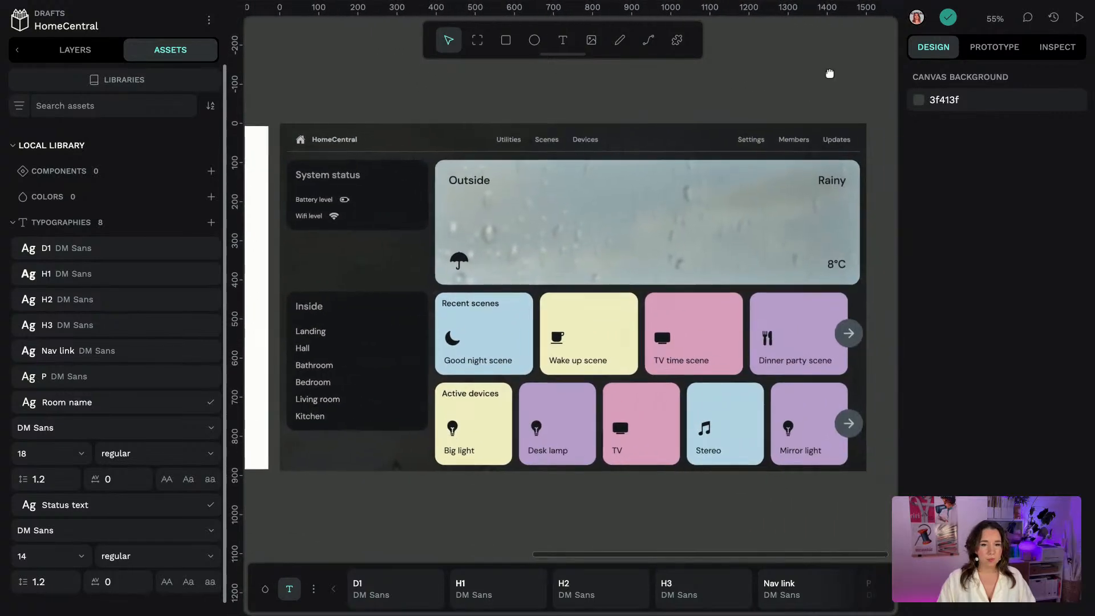
{"action": "scroll", "coordinate": [830, 74], "scroll_direction": "right", "scroll_amount": 2}
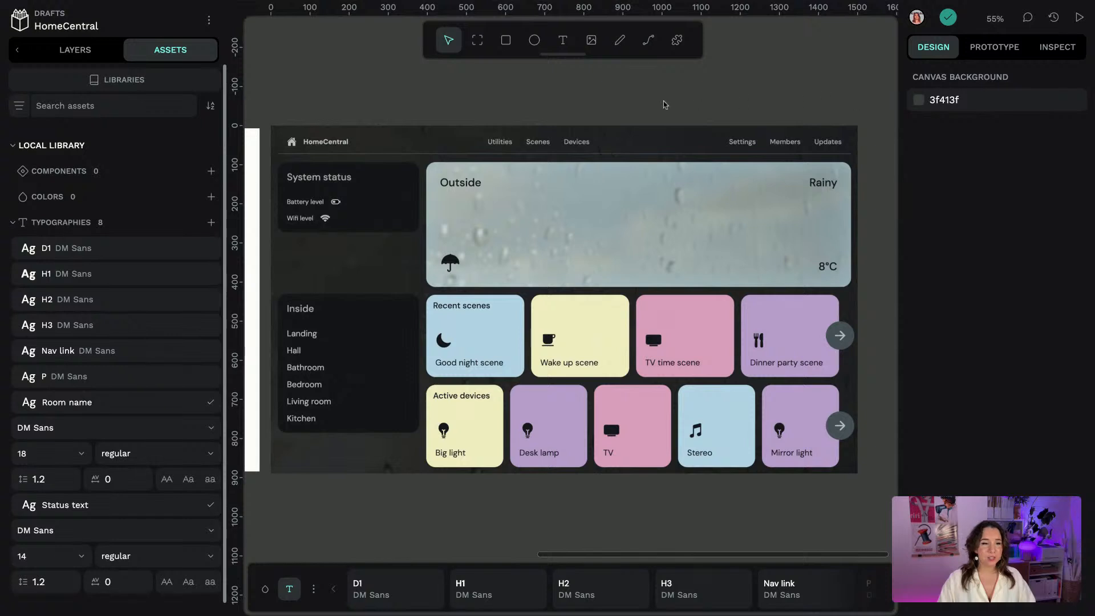
{"action": "scroll", "coordinate": [326, 62], "scroll_direction": "left", "scroll_amount": 5}
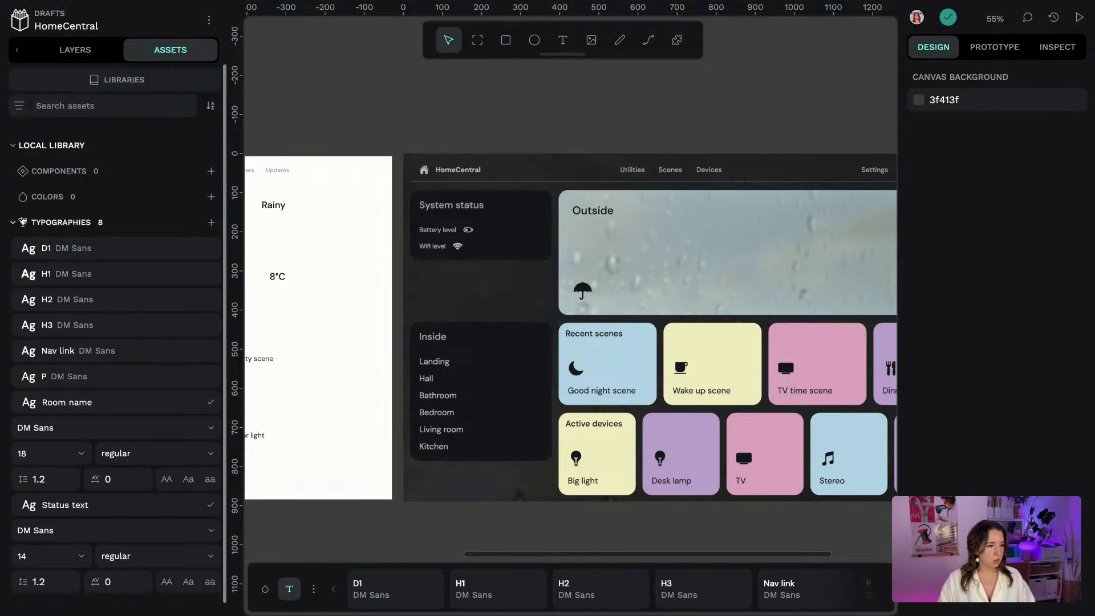
{"action": "left_click", "coordinate": [17, 223]}
{"action": "left_click", "coordinate": [211, 199]}
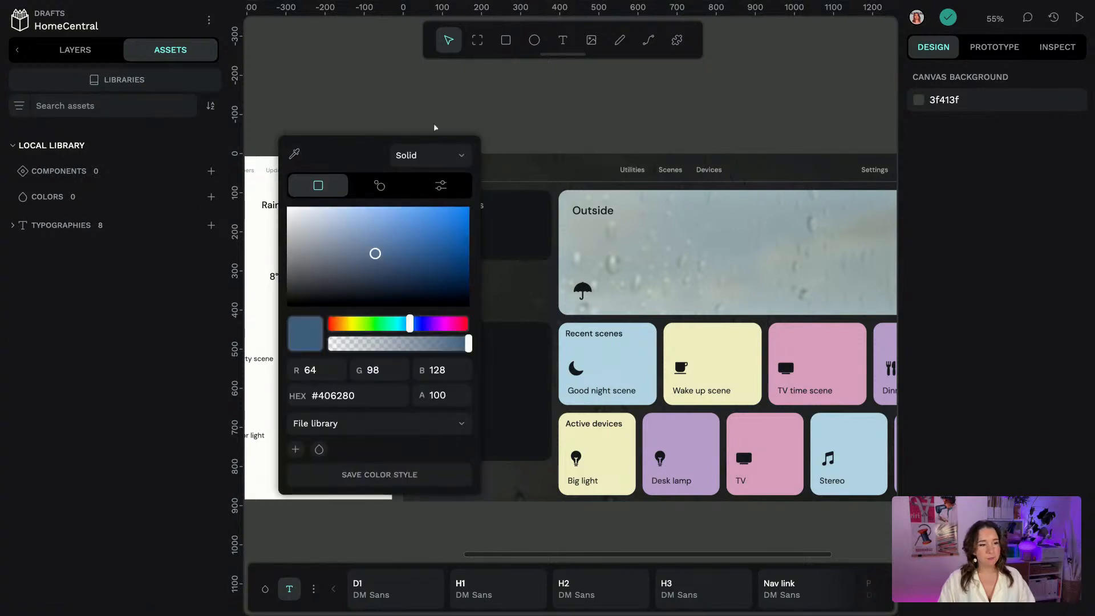
{"action": "left_click", "coordinate": [294, 154]}
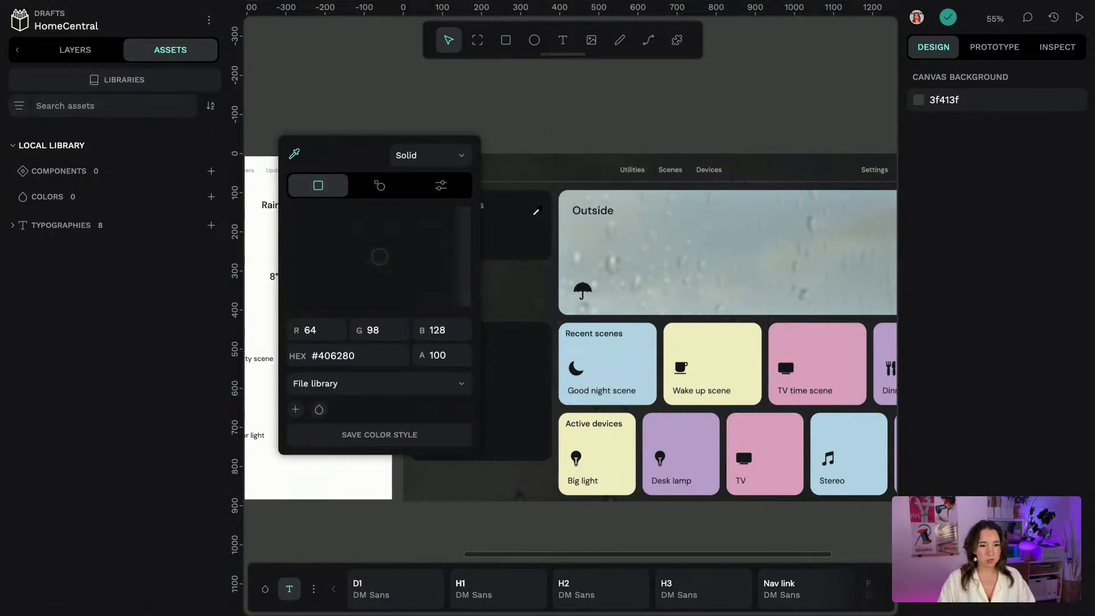
{"action": "left_click", "coordinate": [535, 213]}
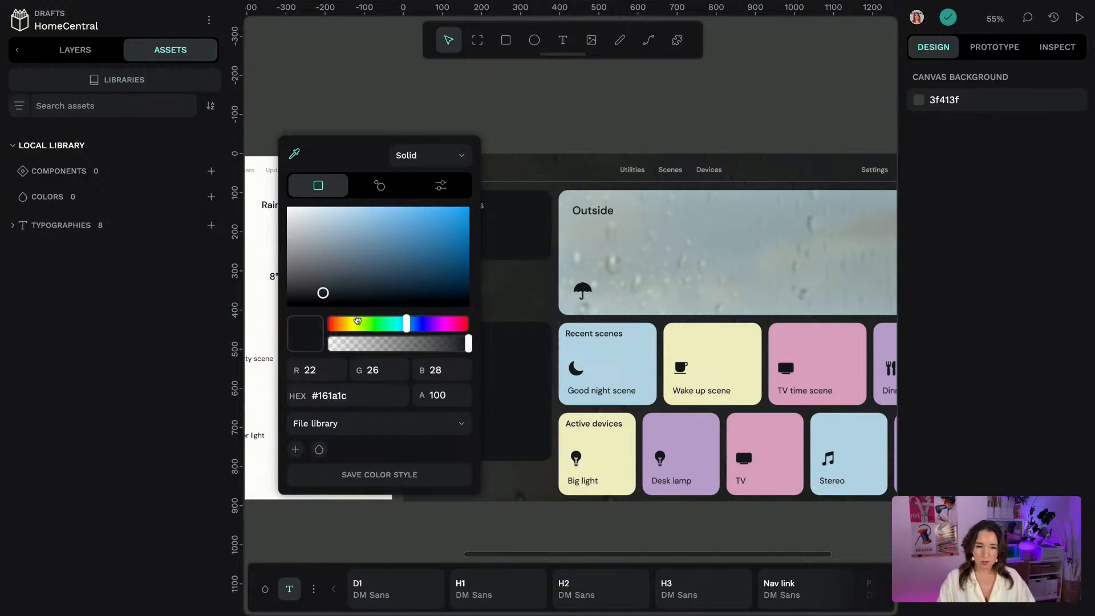
{"action": "left_click", "coordinate": [295, 449]}
{"action": "type", "text": "secondar"}
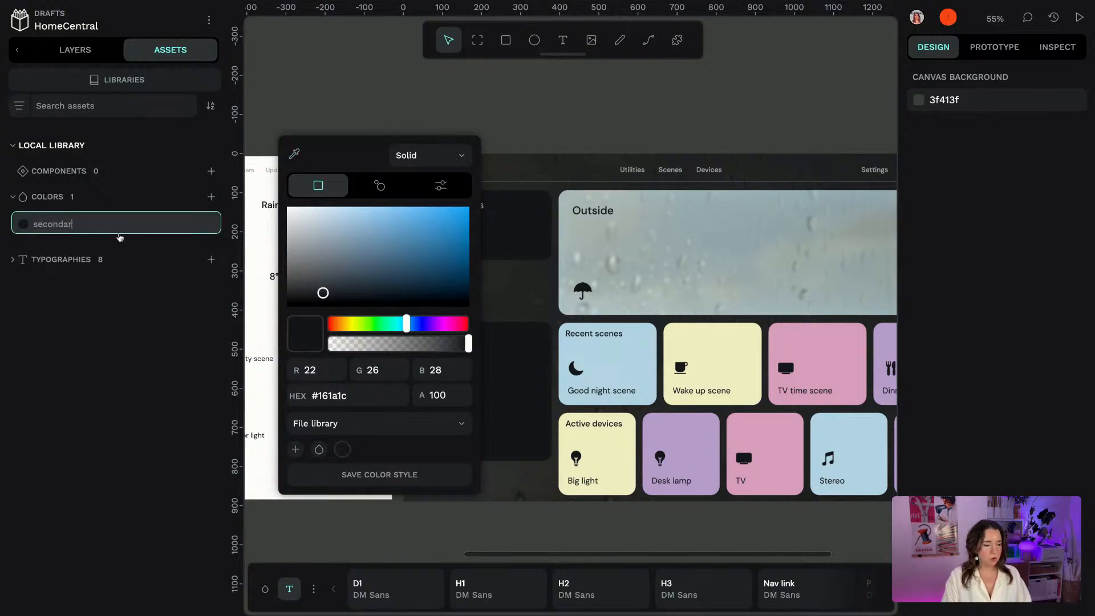
{"action": "type", "text": "y background"}
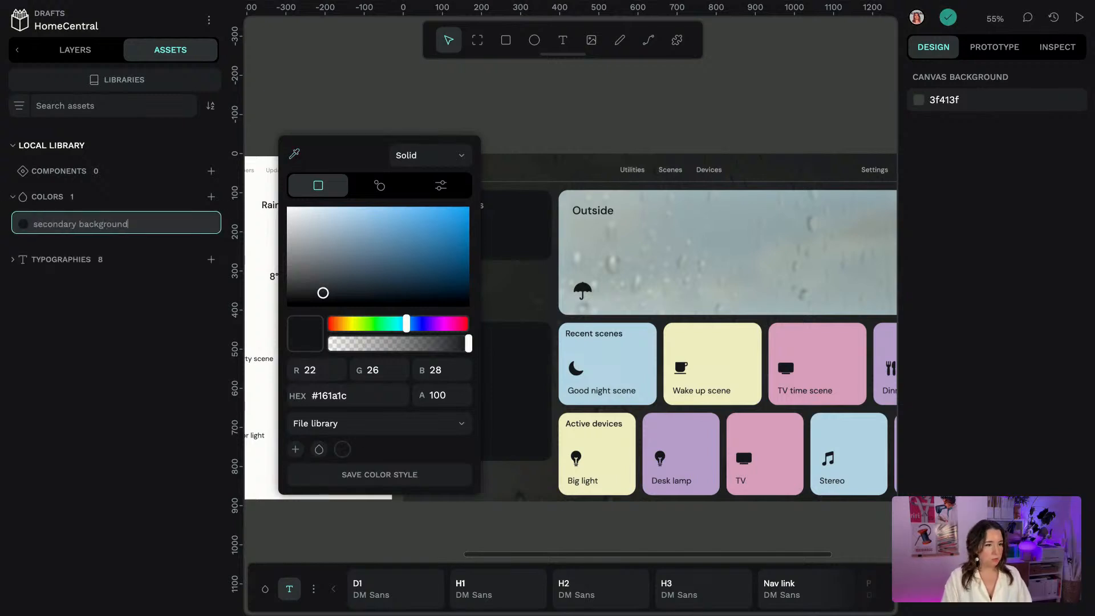
{"action": "key", "text": "Return"}
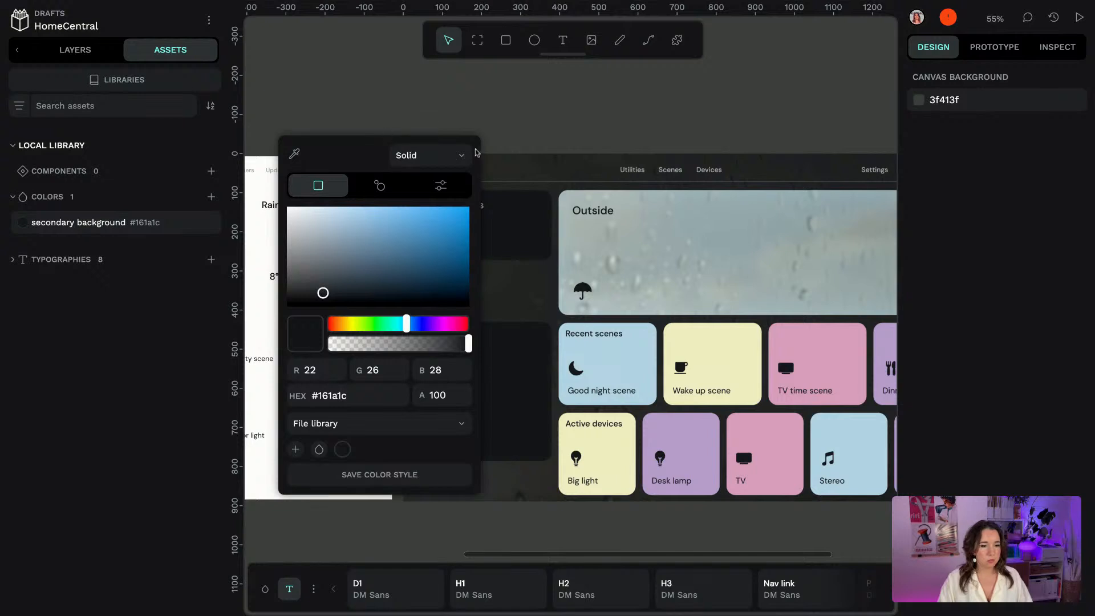
Sample the reference's dark page background between the System status and Inside cards (#242727) as a library colour named primary background
{"action": "left_click", "coordinate": [212, 197]}
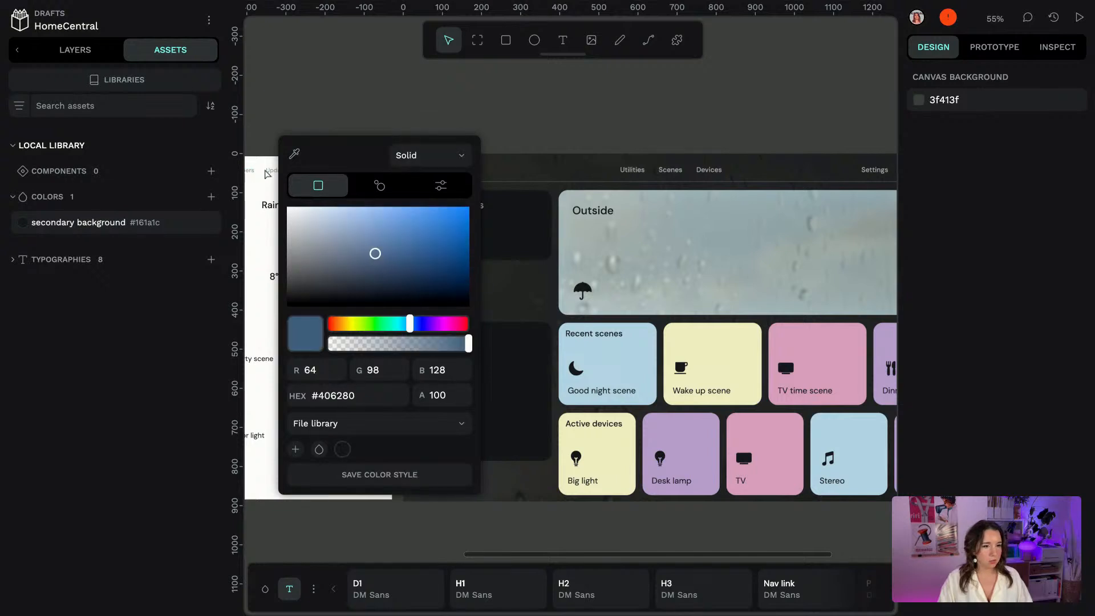
{"action": "left_click", "coordinate": [292, 154]}
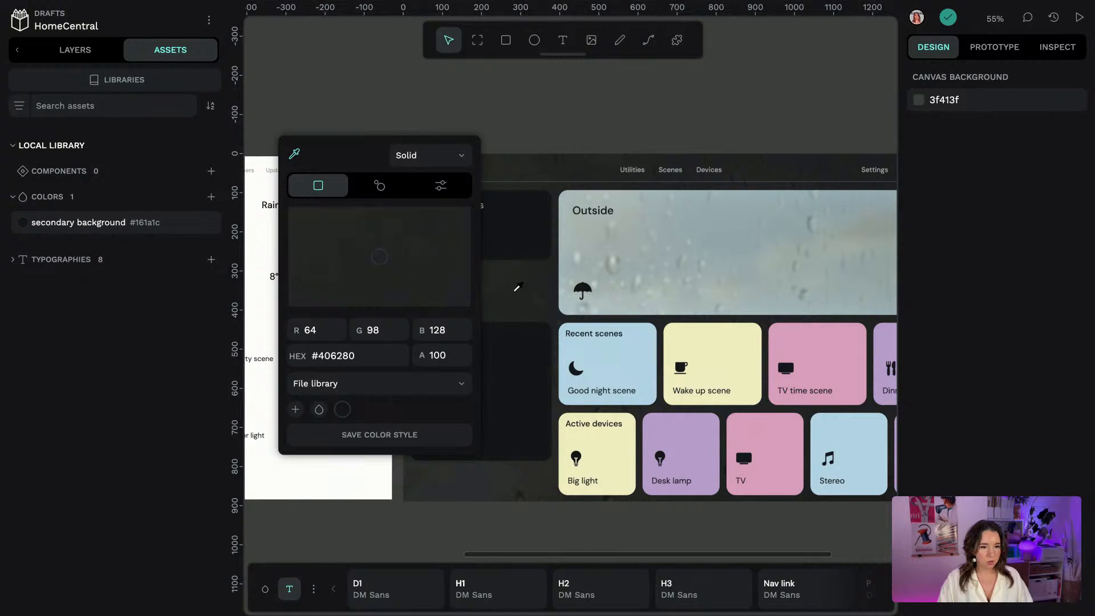
{"action": "left_click", "coordinate": [516, 291]}
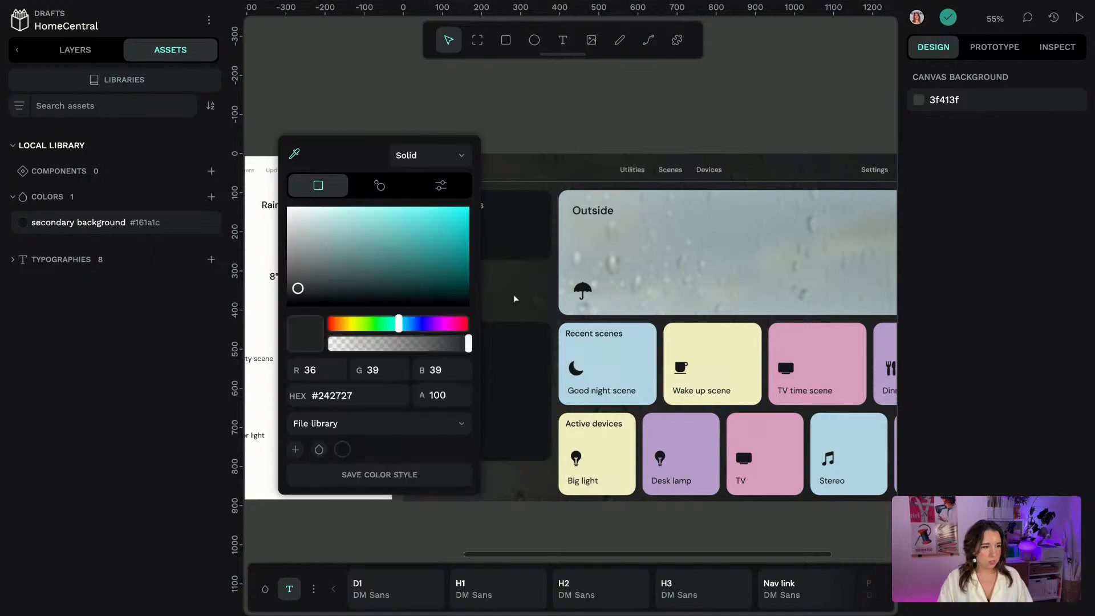
{"action": "left_click", "coordinate": [296, 468]}
{"action": "type", "text": "prim"}
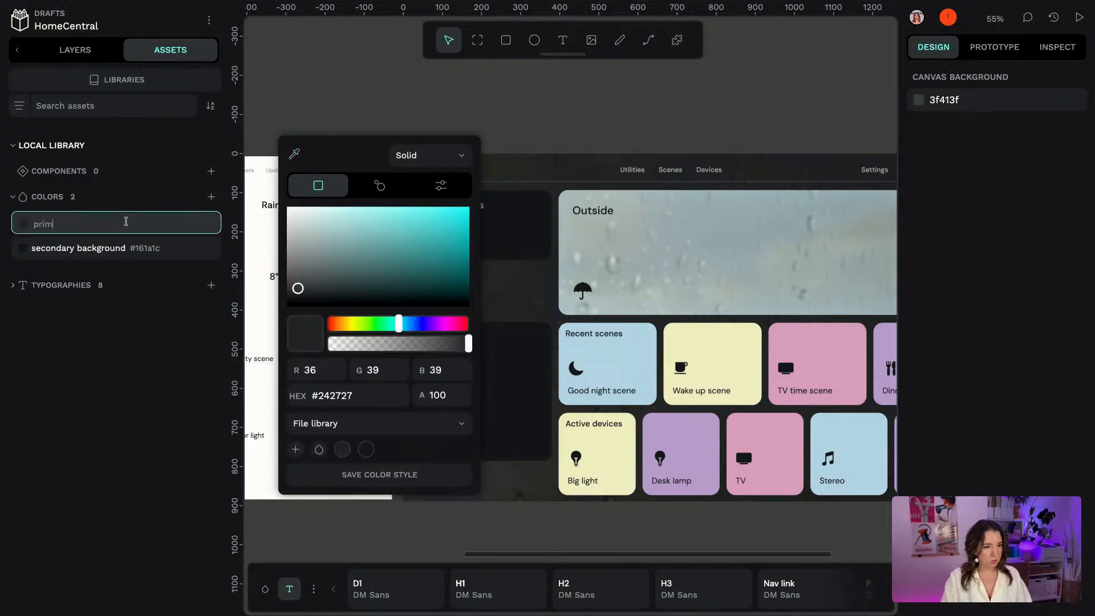
{"action": "type", "text": "ary background"}
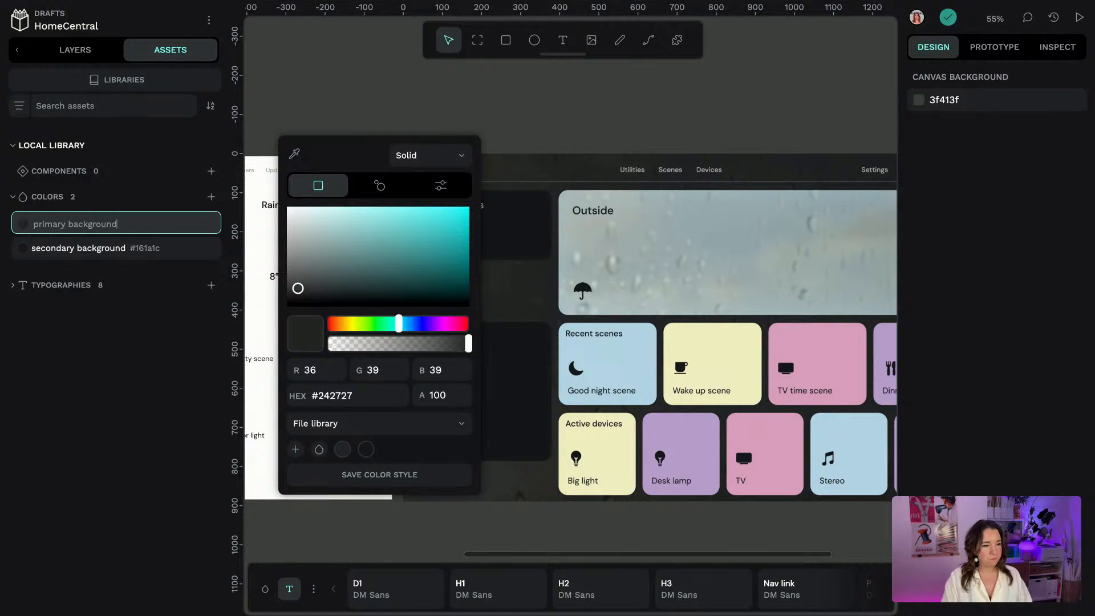
{"action": "key", "text": "Return"}
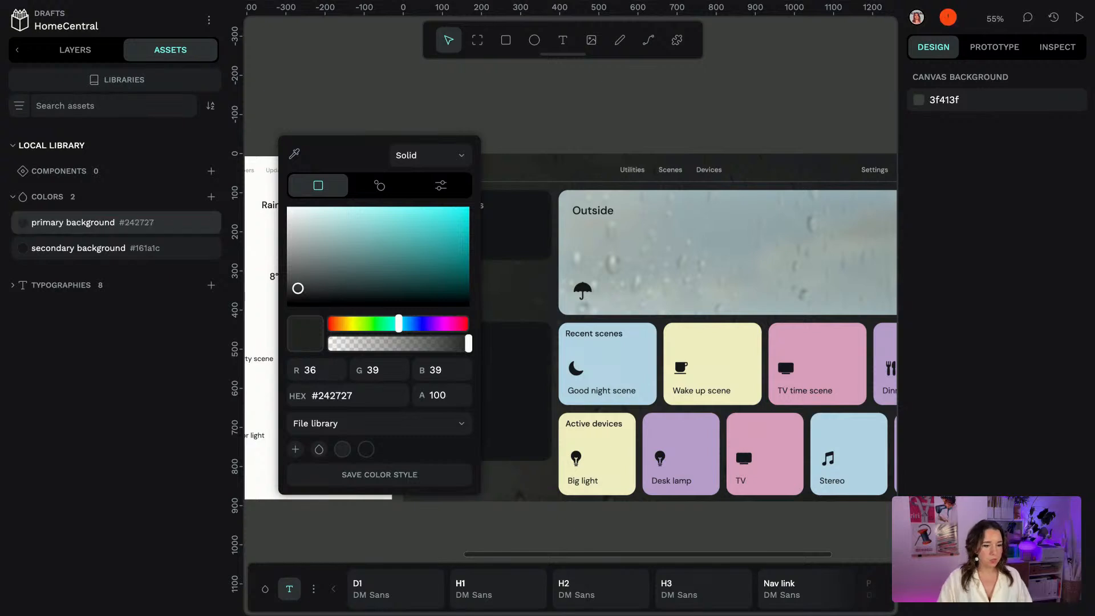
Sample the Outside heading's colour in the reference (#161a1c) and add it to the library as text dark
{"action": "left_click", "coordinate": [293, 156]}
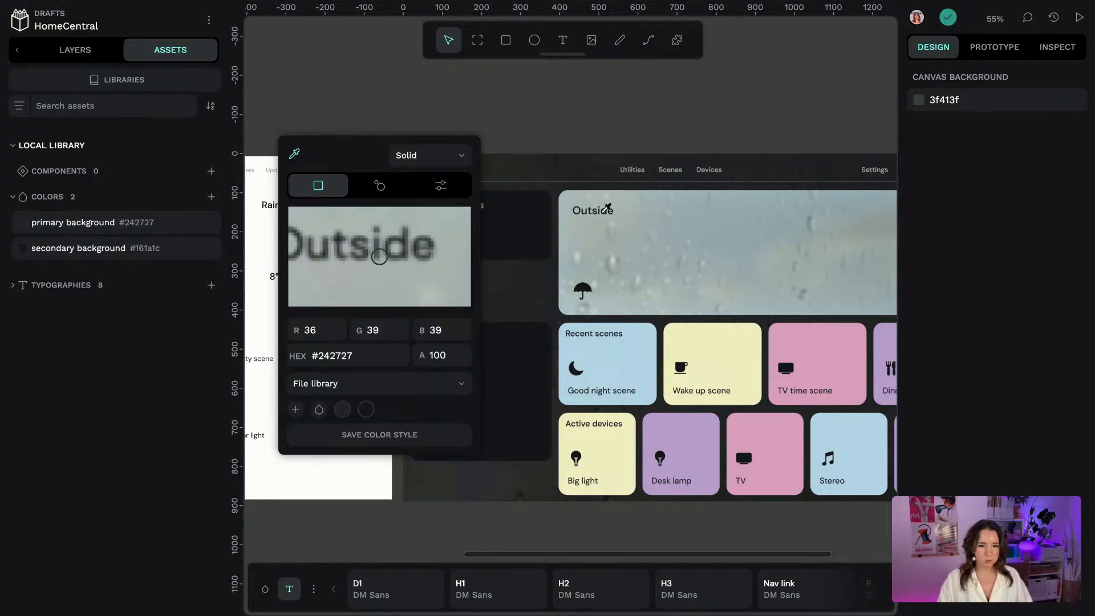
{"action": "key", "text": "Escape"}
{"action": "scroll", "coordinate": [613, 218], "scroll_direction": "up", "scroll_amount": 5}
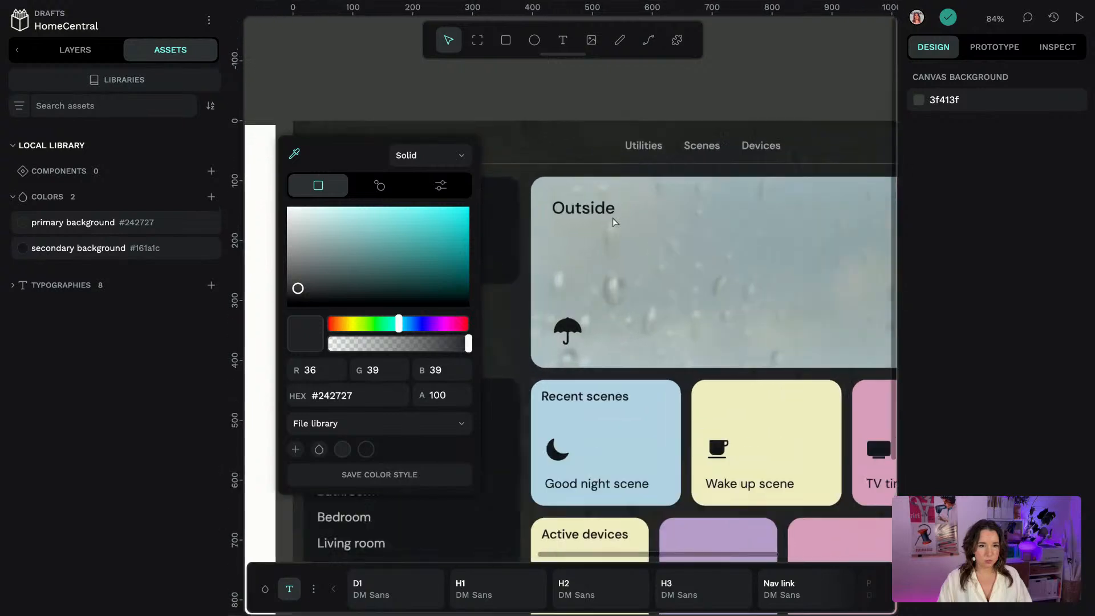
{"action": "scroll", "coordinate": [611, 218], "scroll_direction": "up", "scroll_amount": 1}
{"action": "left_click", "coordinate": [295, 154]}
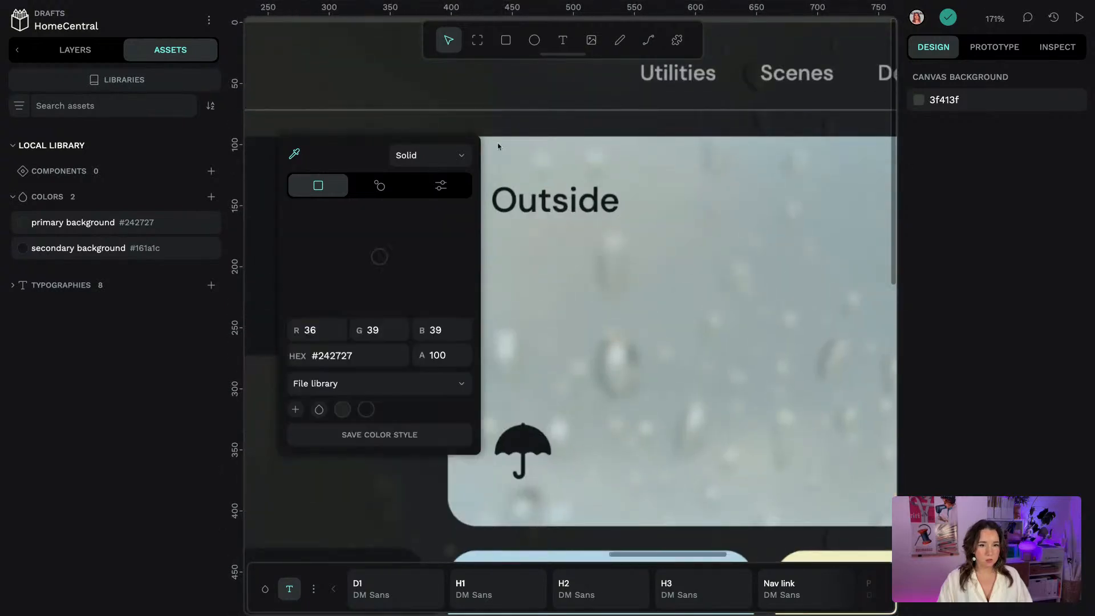
{"action": "left_click", "coordinate": [601, 191]}
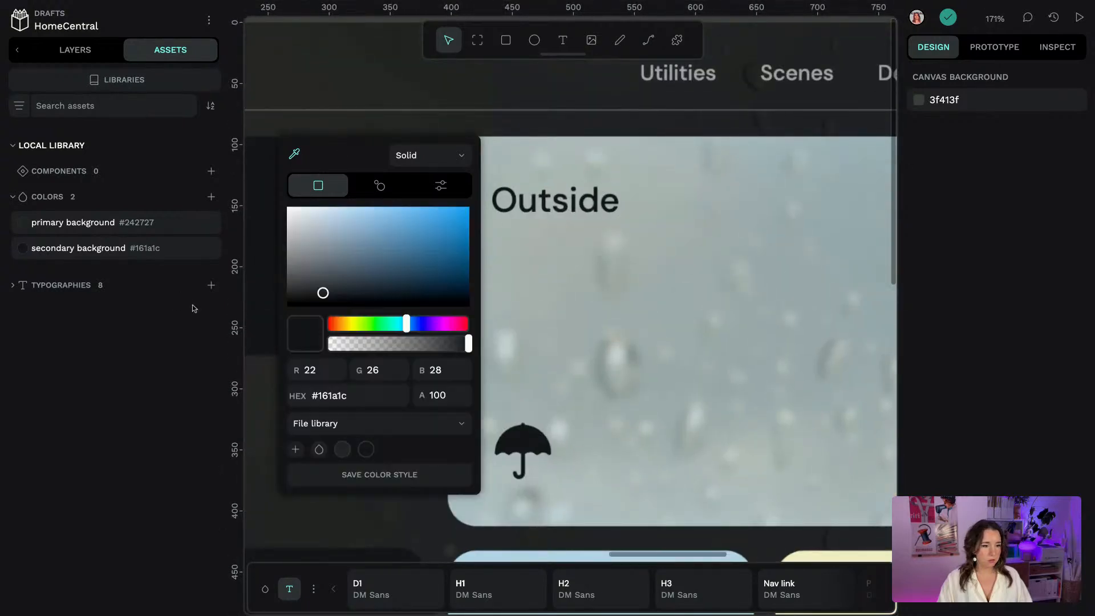
{"action": "left_click", "coordinate": [294, 450]}
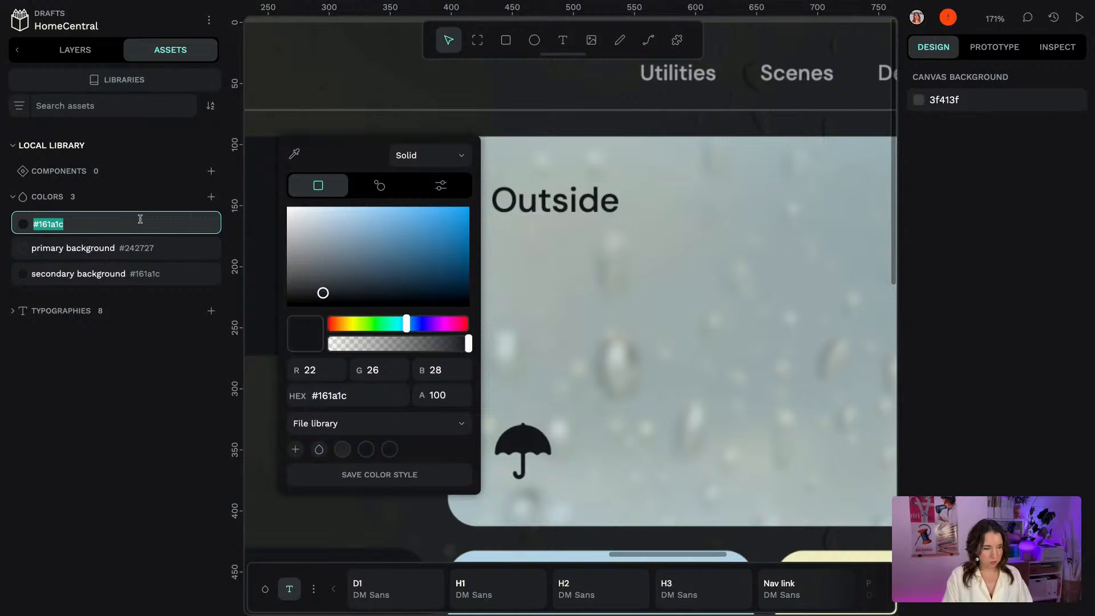
{"action": "type", "text": "ext dark"}
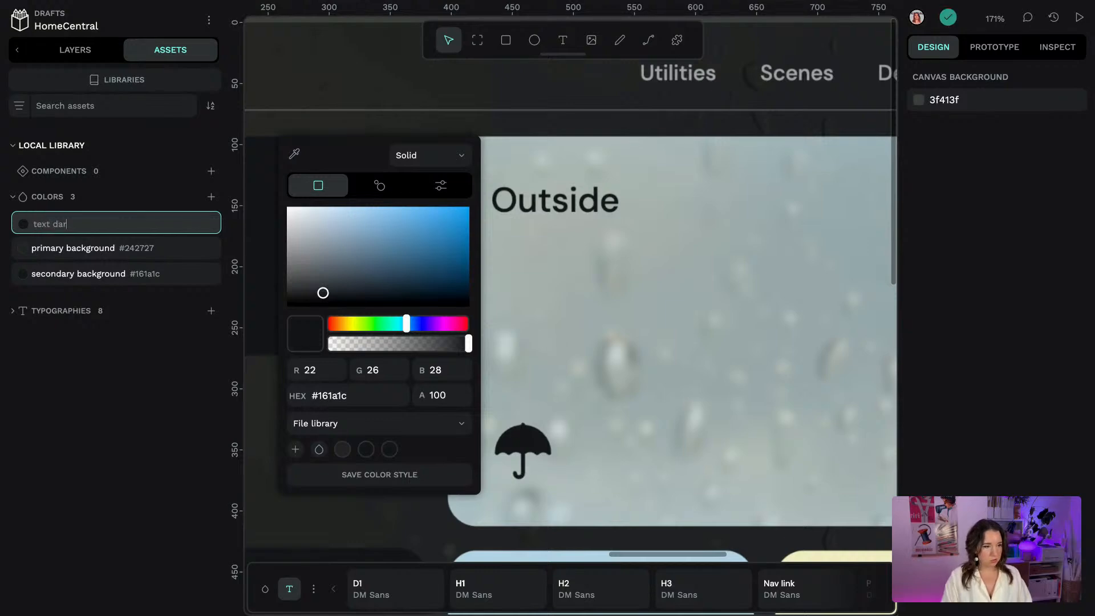
{"action": "key", "text": "Return"}
Sample the HomeCentral title's light grey in the reference (#b9c0c1) and save it as a library colour named text emphasis
{"action": "scroll", "coordinate": [609, 148], "scroll_direction": "down", "scroll_amount": 5}
{"action": "scroll", "coordinate": [592, 162], "scroll_direction": "up", "scroll_amount": 2}
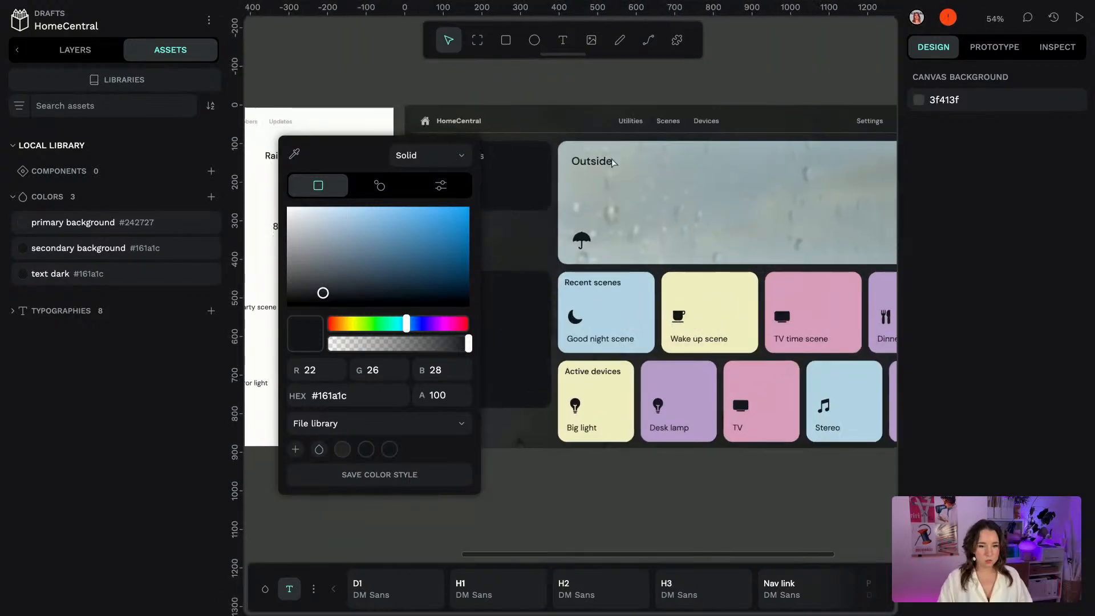
{"action": "left_click_drag", "start_coordinate": [456, 88], "coordinate": [540, 123]}
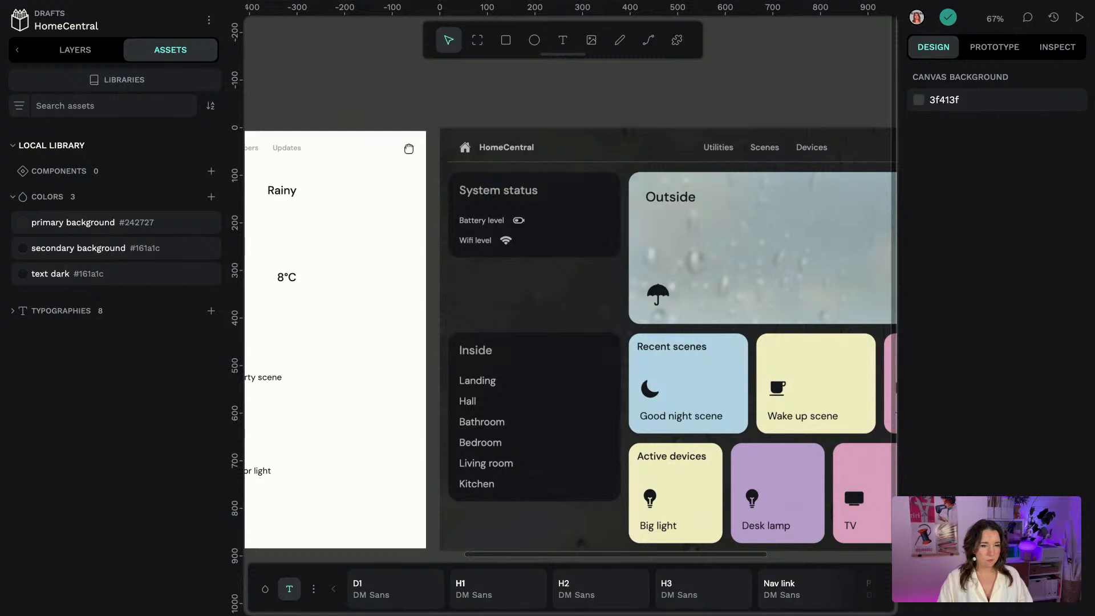
{"action": "scroll", "coordinate": [409, 149], "scroll_direction": "left", "scroll_amount": 4}
{"action": "left_click", "coordinate": [211, 197]}
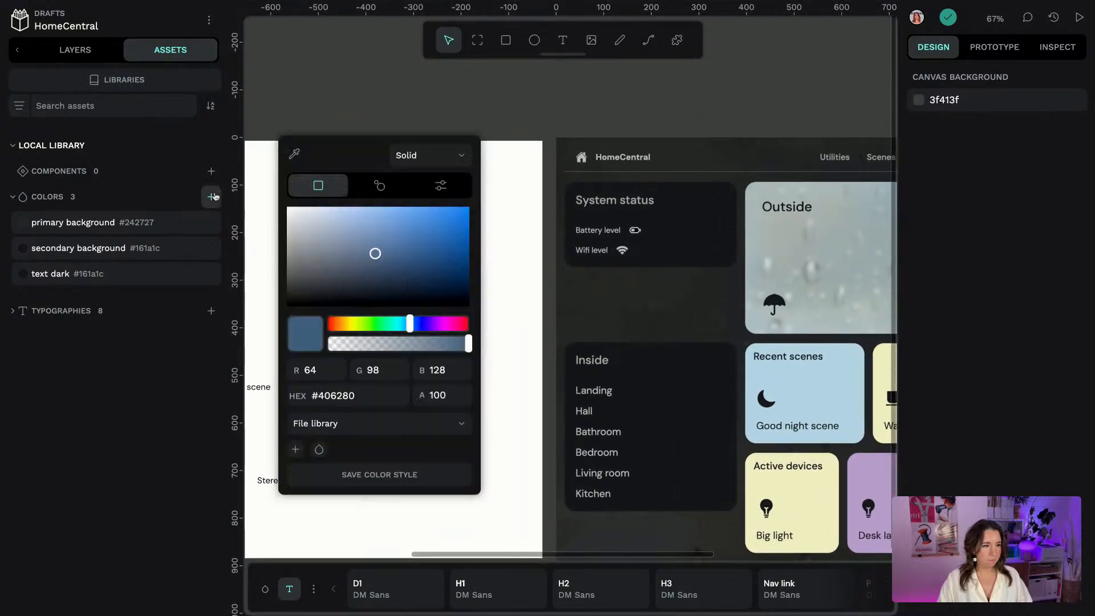
{"action": "left_click", "coordinate": [295, 154]}
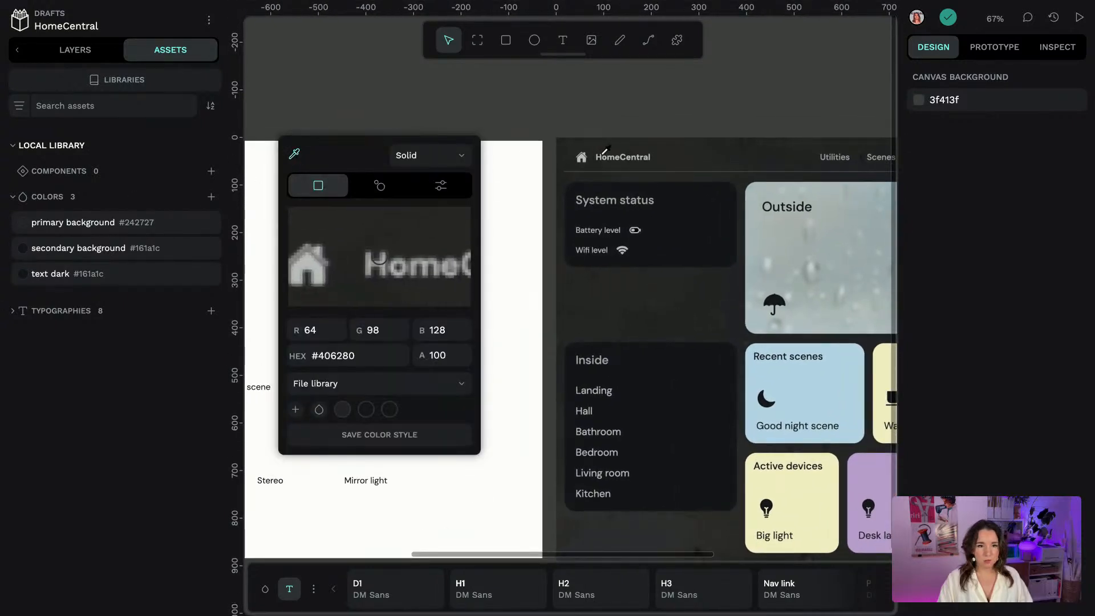
{"action": "scroll", "coordinate": [606, 151], "scroll_direction": "up", "scroll_amount": 5}
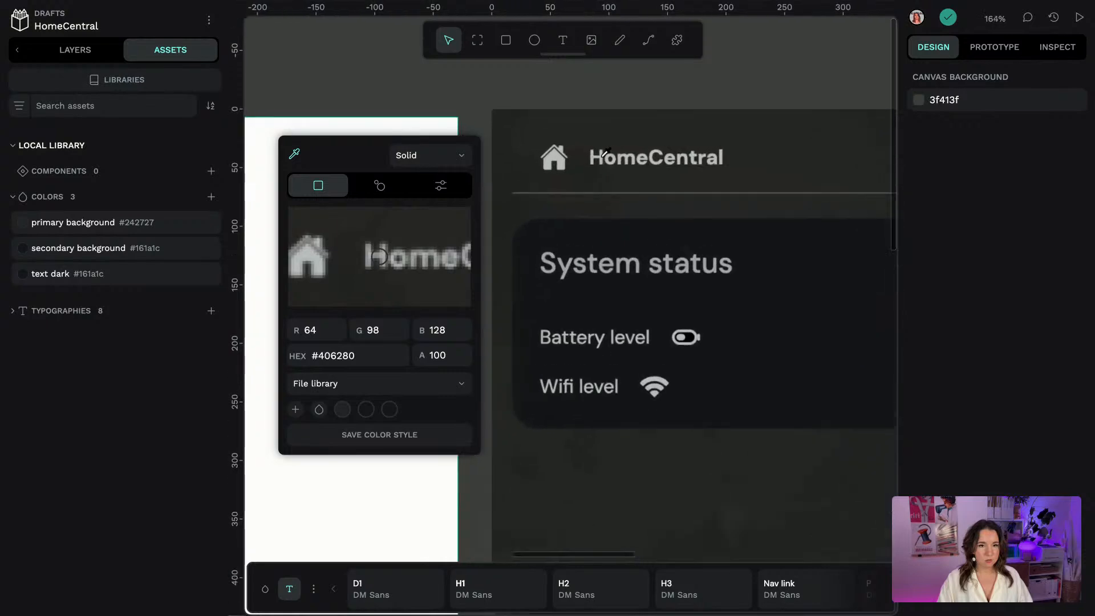
{"action": "left_click", "coordinate": [610, 154]}
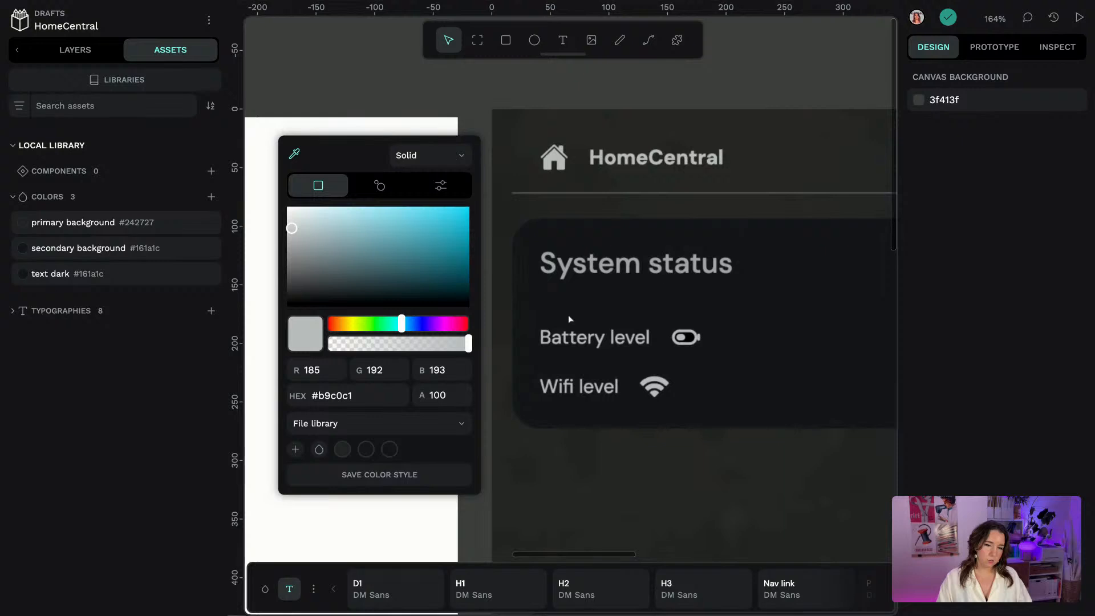
{"action": "left_click", "coordinate": [295, 449]}
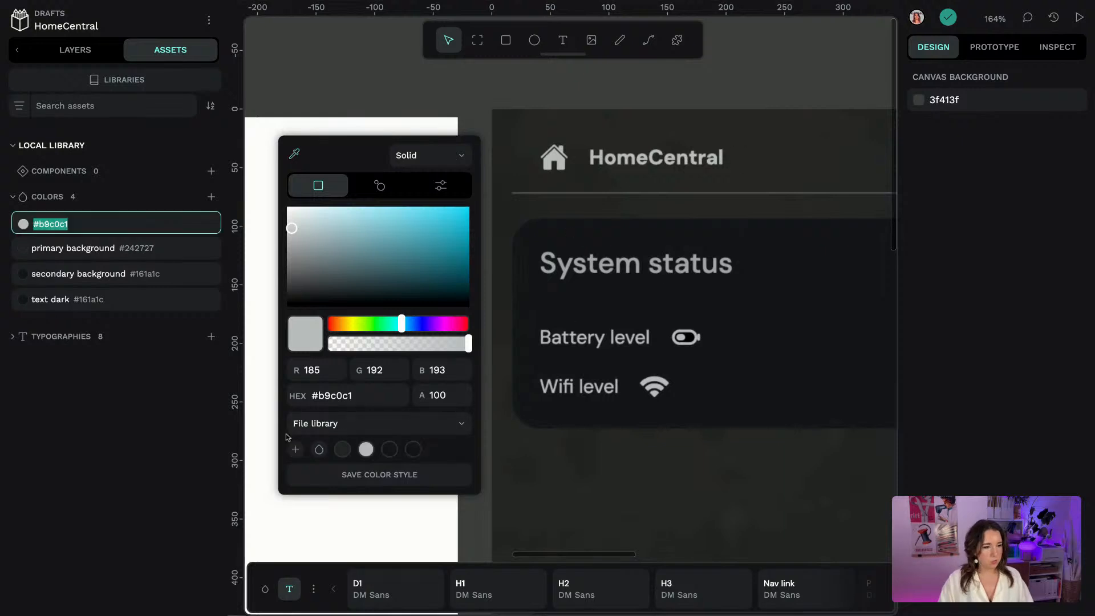
{"action": "type", "text": "text emphasis"}
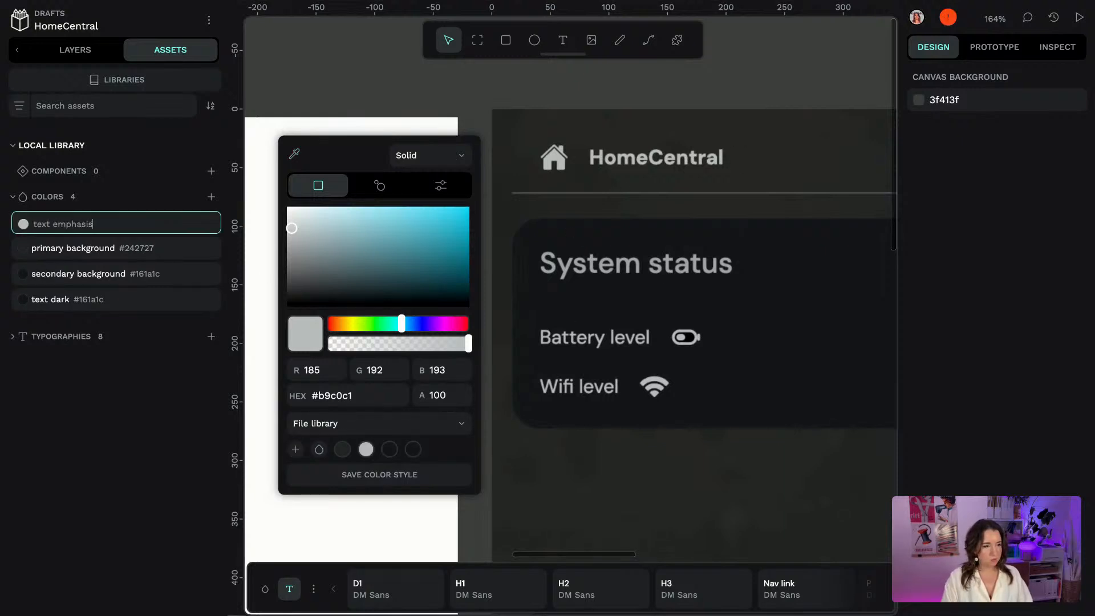
{"action": "key", "text": "Return"}
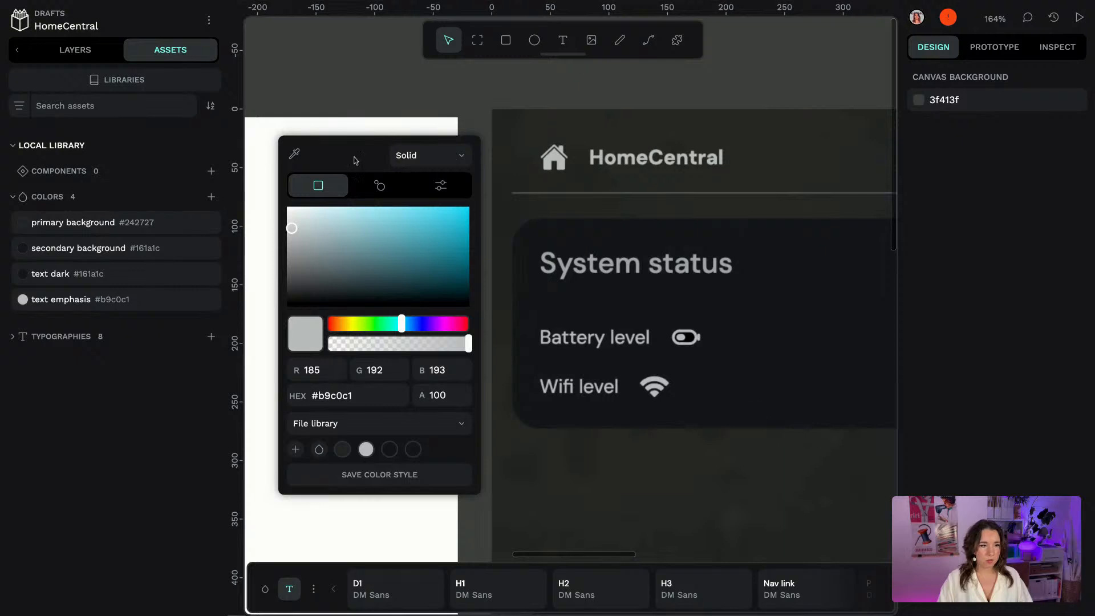
Sample the grey of the reference's System status heading (#a1aaab) and save it as a library colour named body text
{"action": "left_click", "coordinate": [295, 154]}
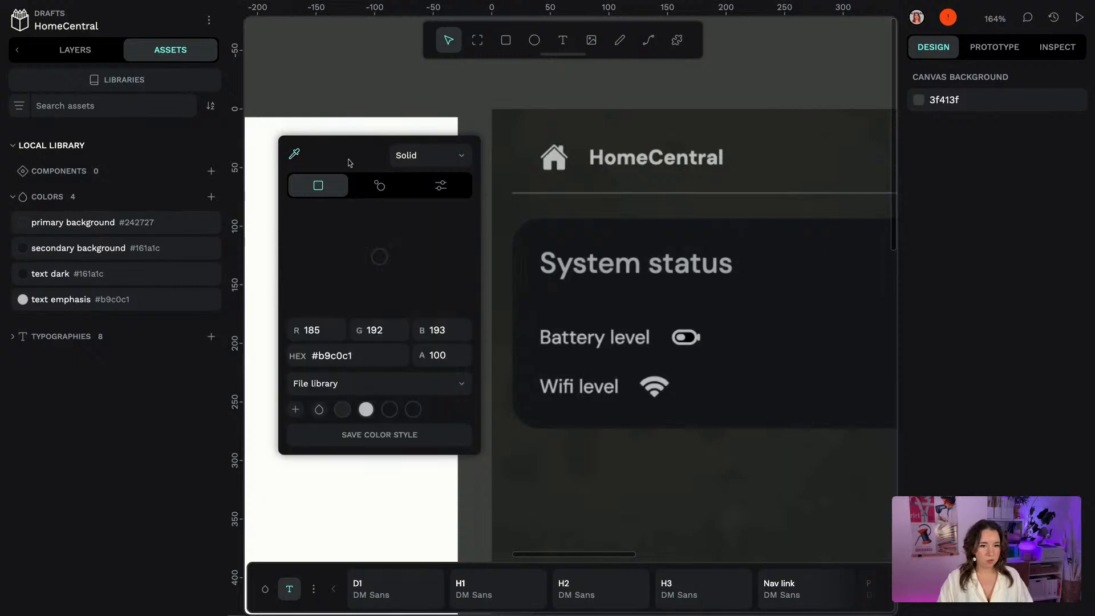
{"action": "left_click", "coordinate": [622, 259]}
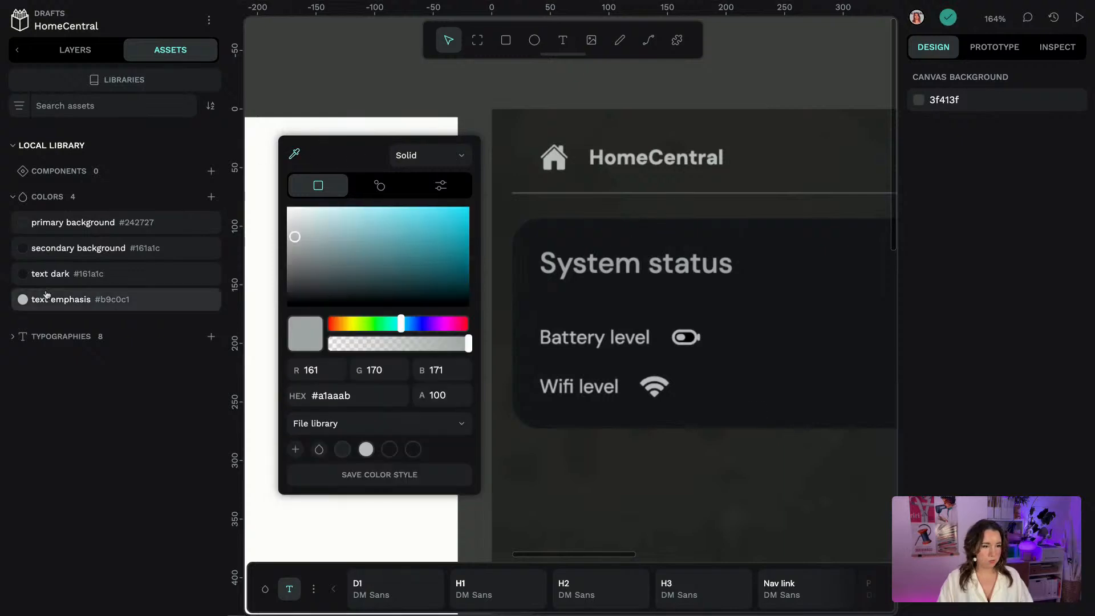
{"action": "left_click", "coordinate": [295, 450]}
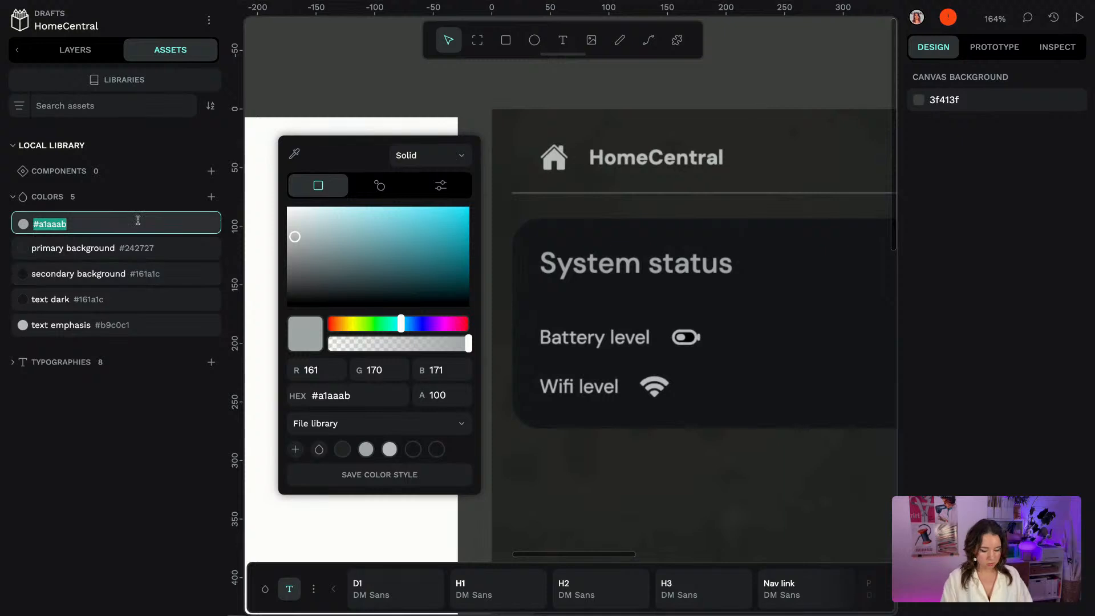
{"action": "type", "text": "body"}
{"action": "key", "text": "BackSpace"}
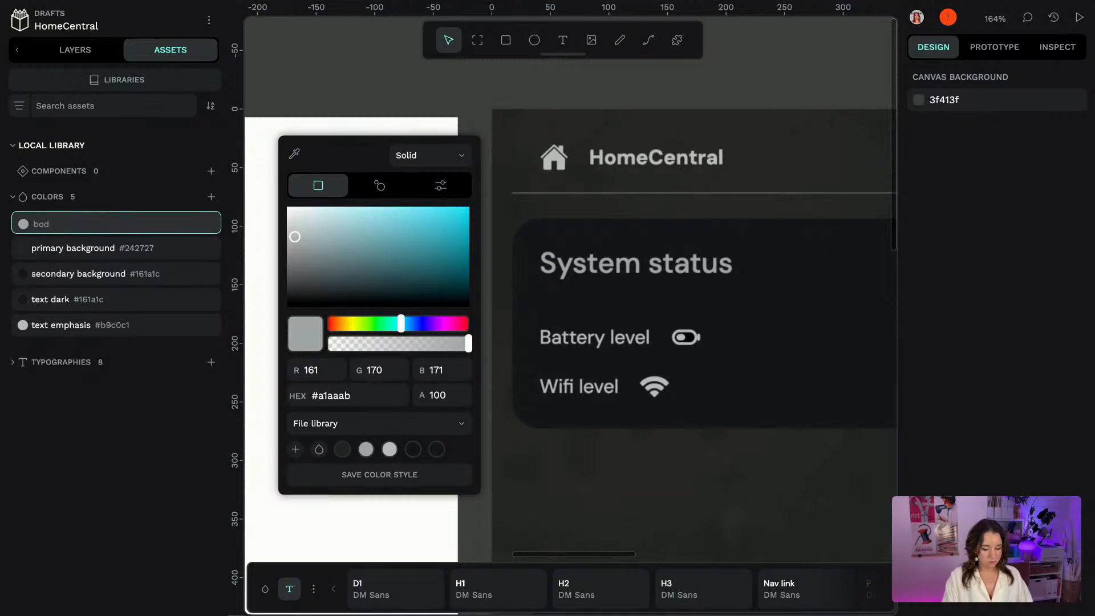
{"action": "type", "text": "y text"}
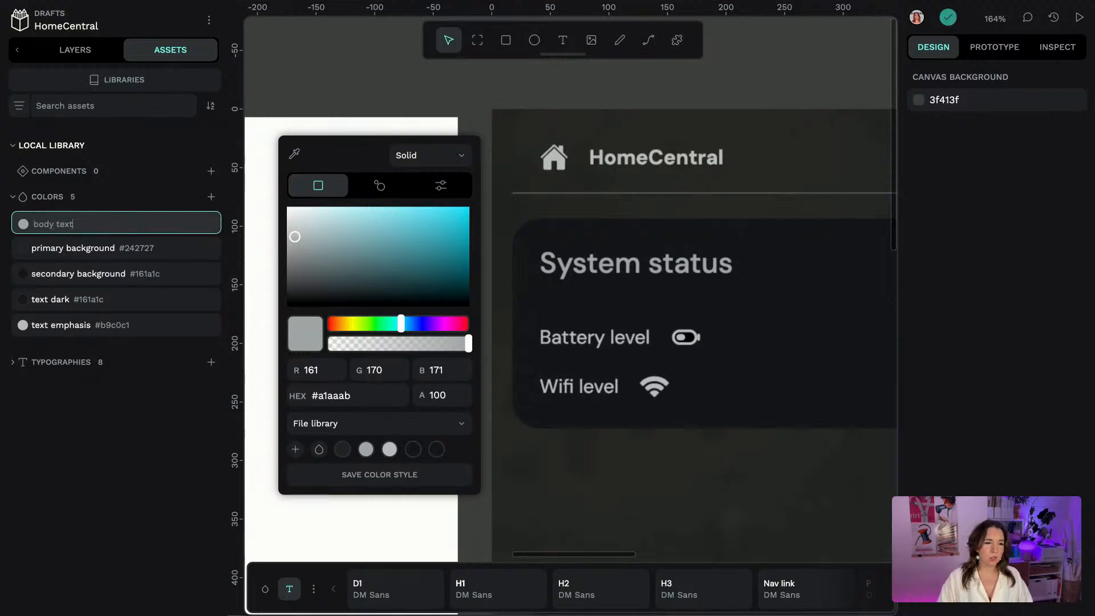
{"action": "key", "text": "Return"}
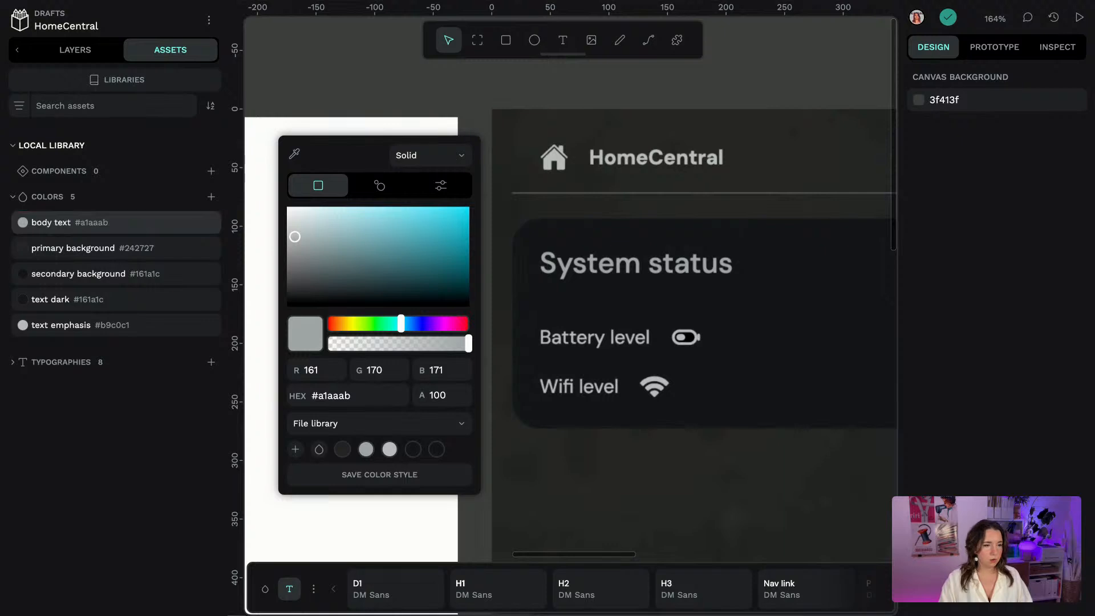
Look over the reference's Inside, weather, scene and device cards for colours still missing from the library
{"action": "scroll", "coordinate": [639, 309], "scroll_direction": "down", "scroll_amount": 3}
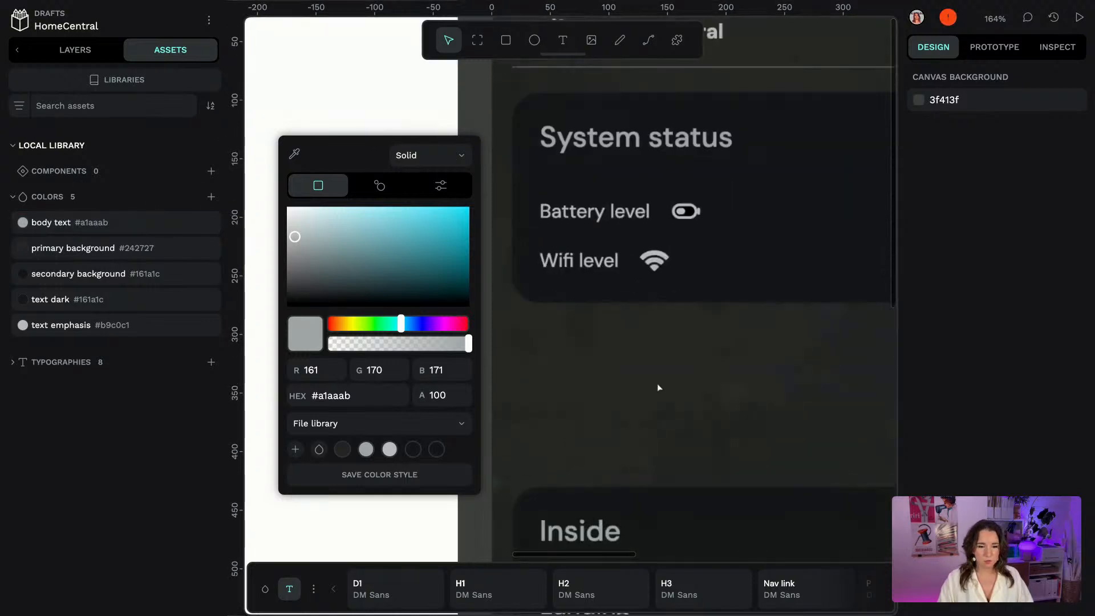
{"action": "scroll", "coordinate": [657, 384], "scroll_direction": "down", "scroll_amount": 3}
{"action": "left_click_drag", "start_coordinate": [708, 408], "coordinate": [502, 151]}
{"action": "scroll", "coordinate": [679, 433], "scroll_direction": "down", "scroll_amount": 2}
{"action": "scroll", "coordinate": [679, 432], "scroll_direction": "right", "scroll_amount": 3}
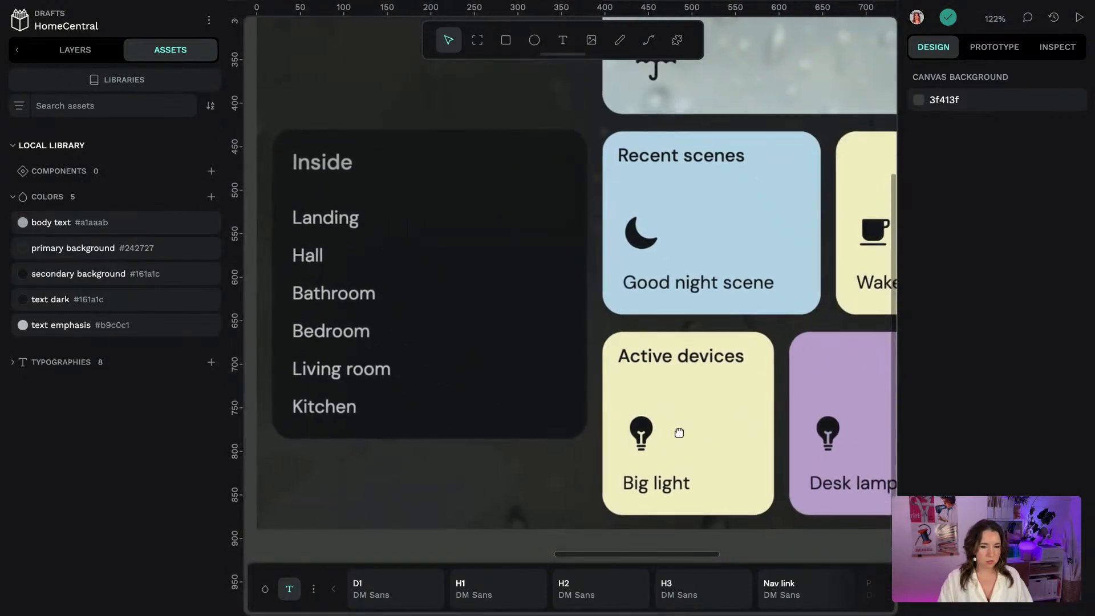
{"action": "scroll", "coordinate": [679, 433], "scroll_direction": "up", "scroll_amount": 2}
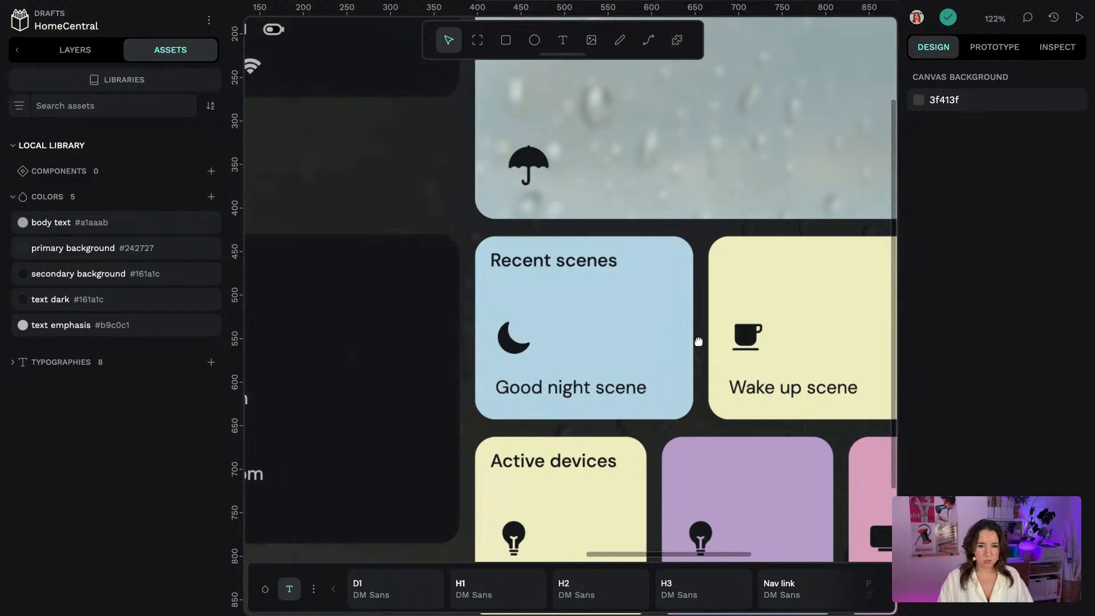
{"action": "left_click_drag", "start_coordinate": [876, 247], "coordinate": [437, 223]}
{"action": "left_click_drag", "start_coordinate": [714, 191], "coordinate": [359, 307]}
{"action": "scroll", "coordinate": [714, 191], "scroll_direction": "up", "scroll_amount": 5}
{"action": "scroll", "coordinate": [714, 191], "scroll_direction": "left", "scroll_amount": 3}
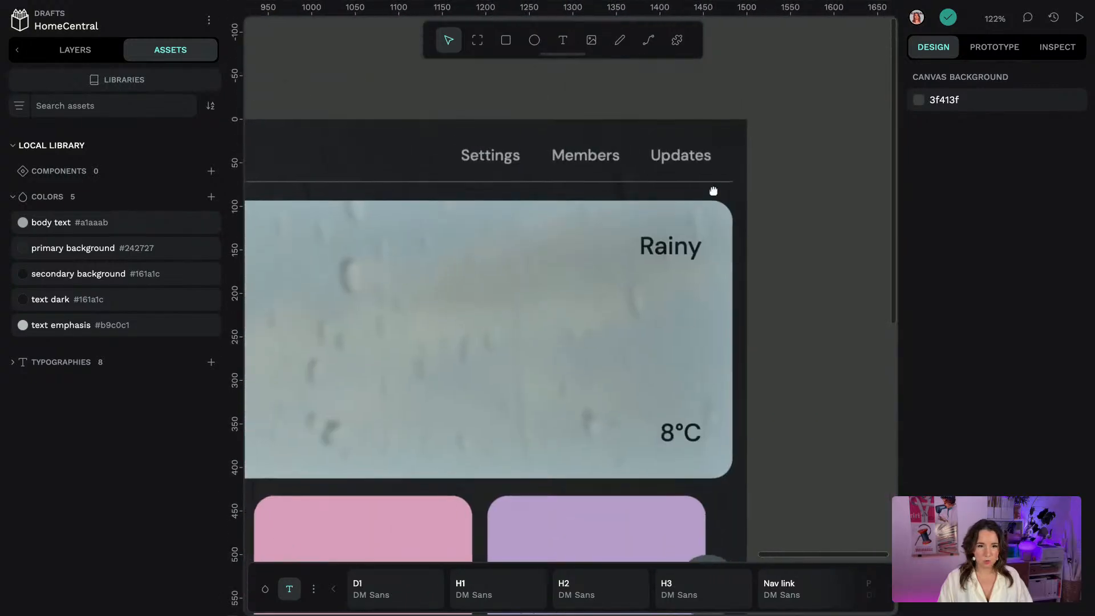
{"action": "scroll", "coordinate": [711, 189], "scroll_direction": "right", "scroll_amount": 1}
{"action": "scroll", "coordinate": [711, 188], "scroll_direction": "down", "scroll_amount": 1}
{"action": "scroll", "coordinate": [712, 188], "scroll_direction": "down", "scroll_amount": 6}
{"action": "scroll", "coordinate": [711, 188], "scroll_direction": "left", "scroll_amount": 5}
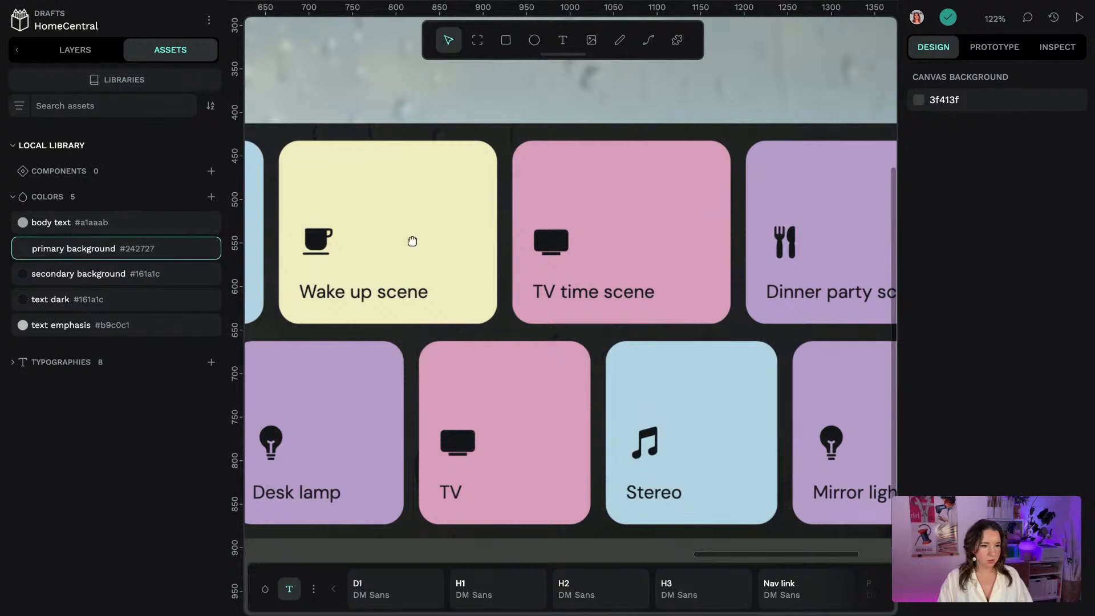
{"action": "scroll", "coordinate": [429, 255], "scroll_direction": "down", "scroll_amount": 4}
{"action": "scroll", "coordinate": [430, 187], "scroll_direction": "left", "scroll_amount": 4}
{"action": "scroll", "coordinate": [430, 187], "scroll_direction": "up", "scroll_amount": 2}
{"action": "scroll", "coordinate": [431, 186], "scroll_direction": "down", "scroll_amount": 2}
{"action": "scroll", "coordinate": [430, 186], "scroll_direction": "right", "scroll_amount": 4}
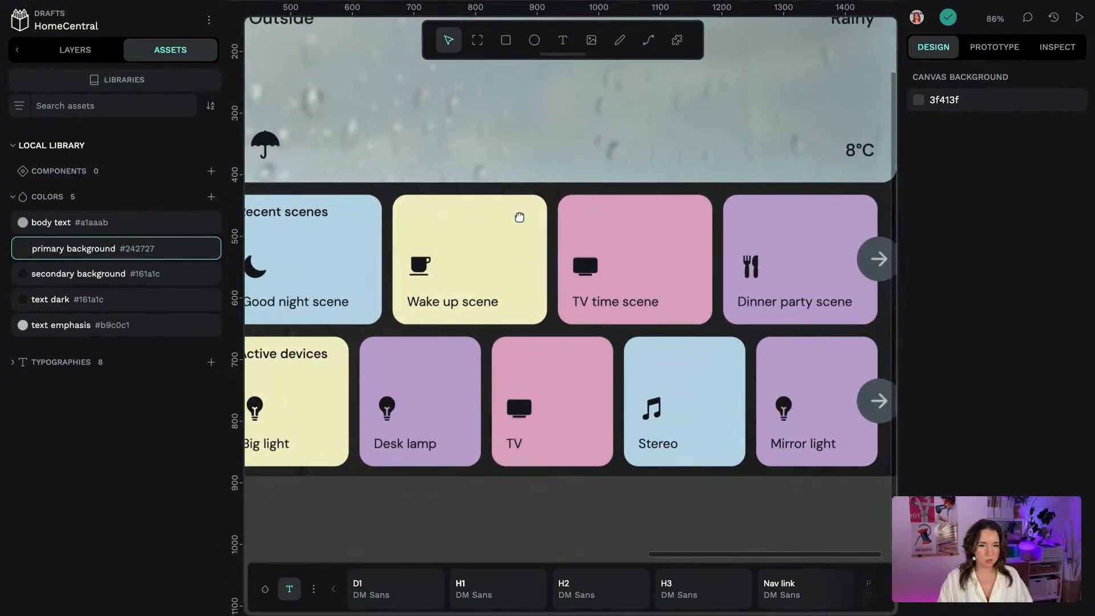
{"action": "scroll", "coordinate": [496, 247], "scroll_direction": "down", "scroll_amount": 1}
{"action": "scroll", "coordinate": [496, 247], "scroll_direction": "left", "scroll_amount": 1}
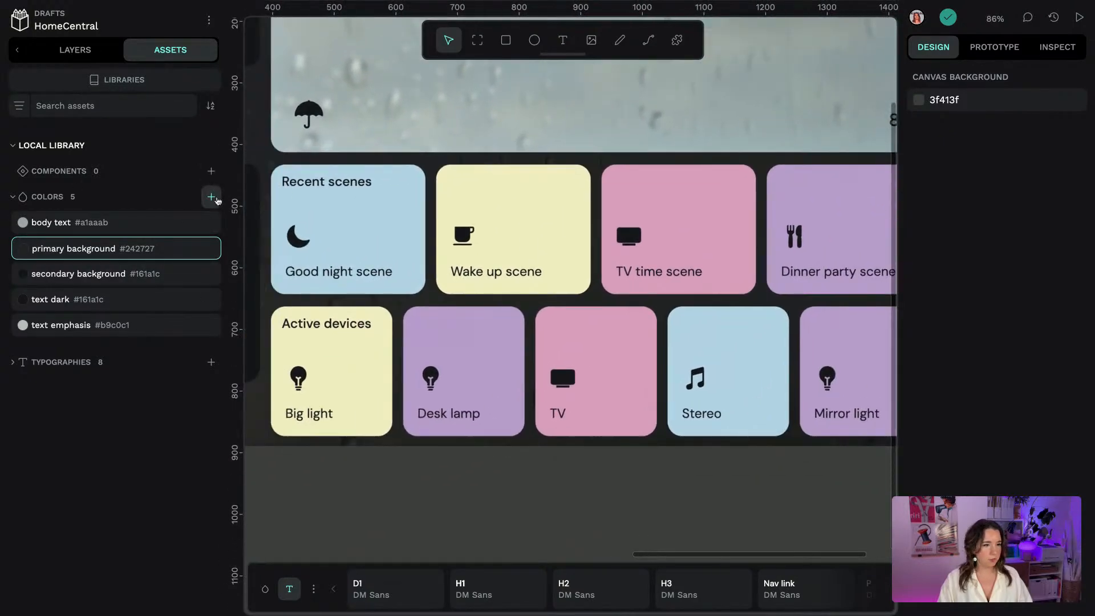
Sample the Wake up scene card's yellow in the reference (#f2f0c4) as a library colour named accent yellow
{"action": "left_click", "coordinate": [217, 200]}
{"action": "left_click", "coordinate": [294, 154]}
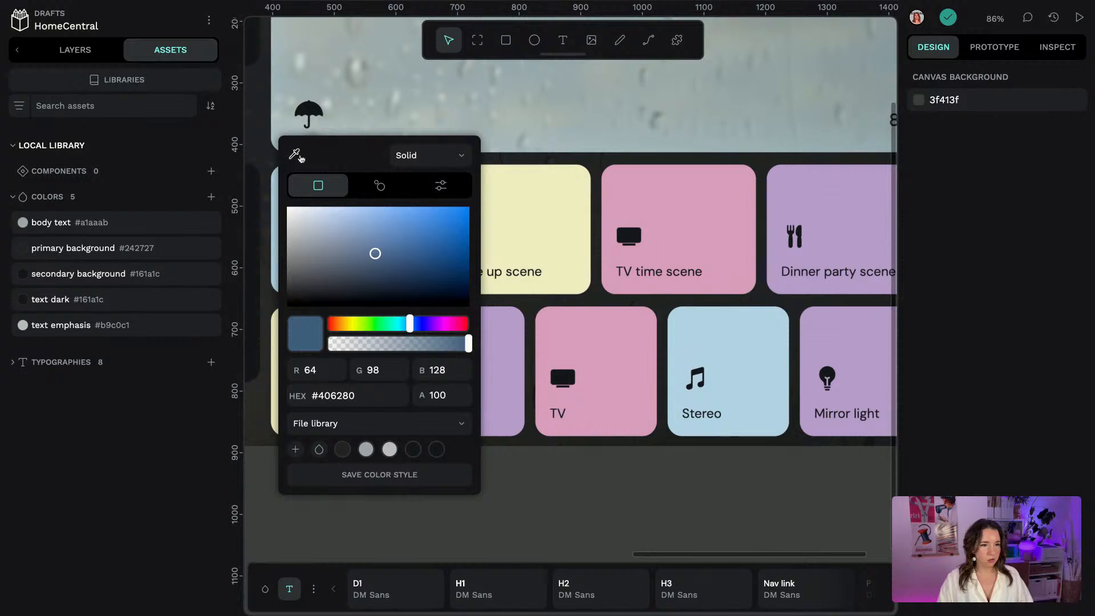
{"action": "left_click", "coordinate": [509, 197]}
{"action": "left_click", "coordinate": [379, 435]}
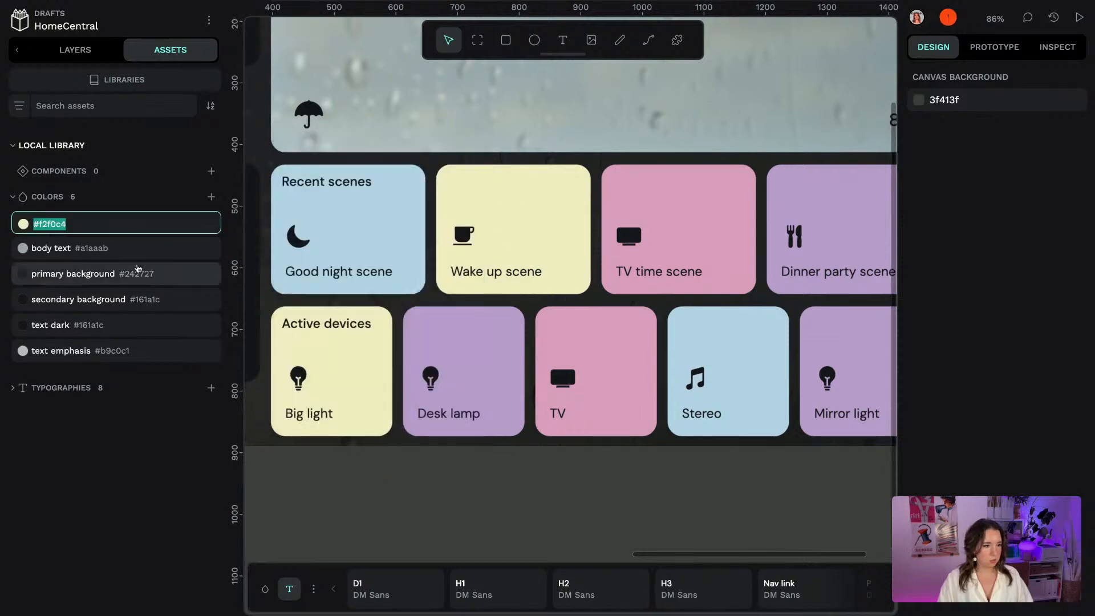
{"action": "type", "text": "accent yellow"}
{"action": "key", "text": "Return"}
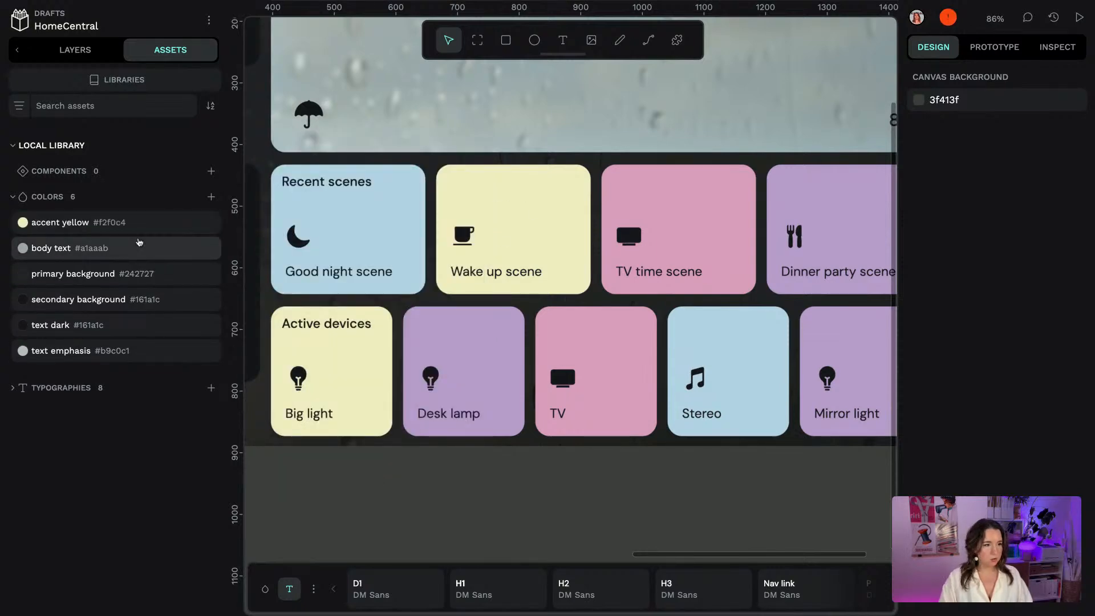
Sample the TV time scene card's pink (#dba1c0) and add it to the library as accent pink
{"action": "left_click", "coordinate": [213, 196]}
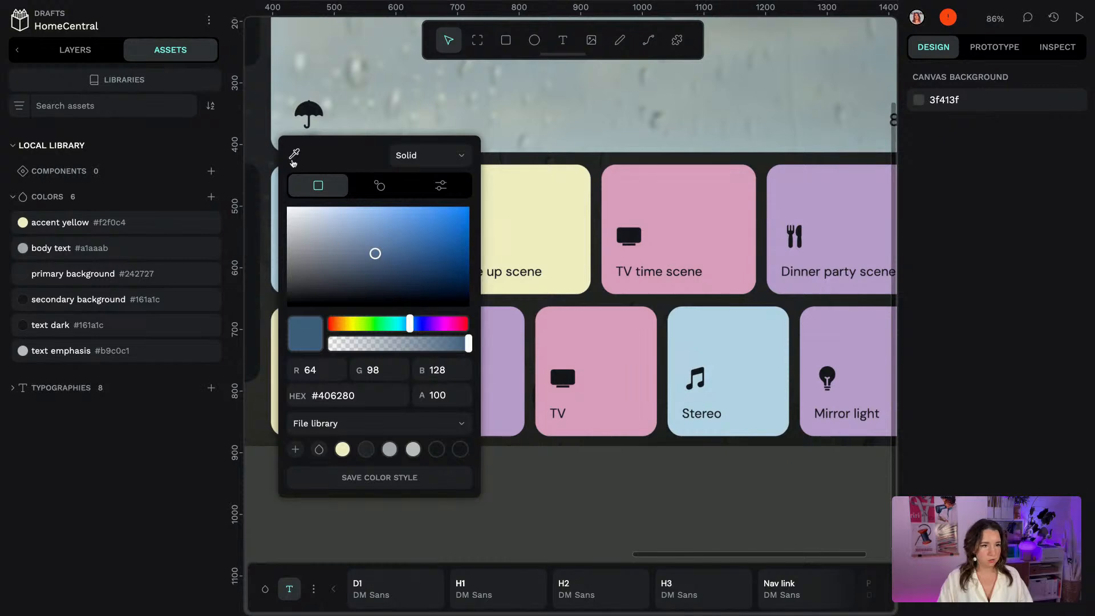
{"action": "left_click", "coordinate": [294, 153]}
{"action": "left_click", "coordinate": [741, 170]}
{"action": "left_click", "coordinate": [379, 477]}
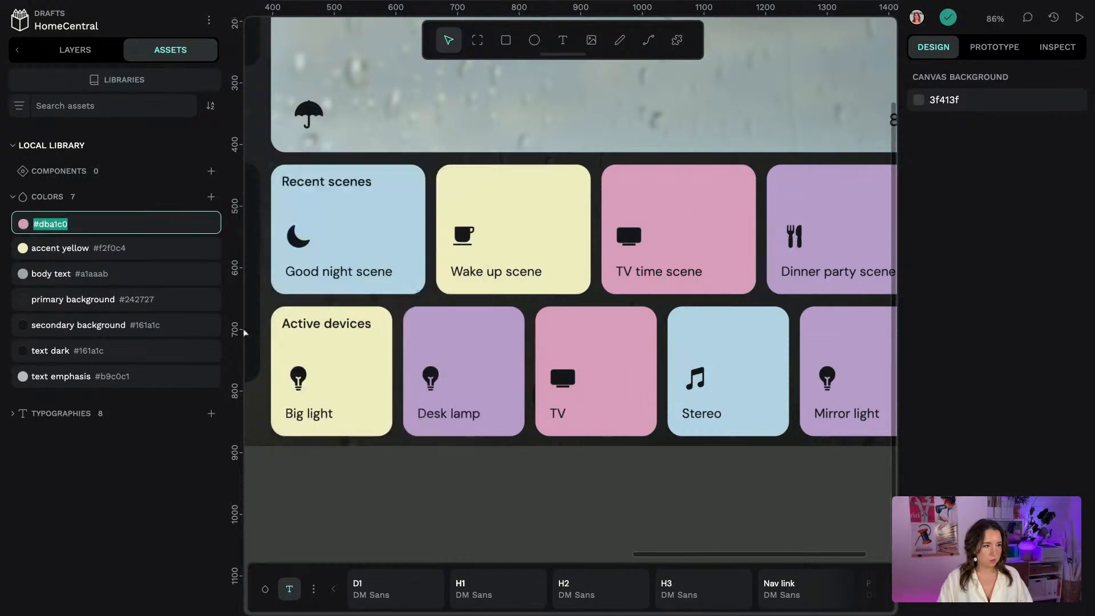
{"action": "type", "text": "accent pink"}
{"action": "key", "text": "Return"}
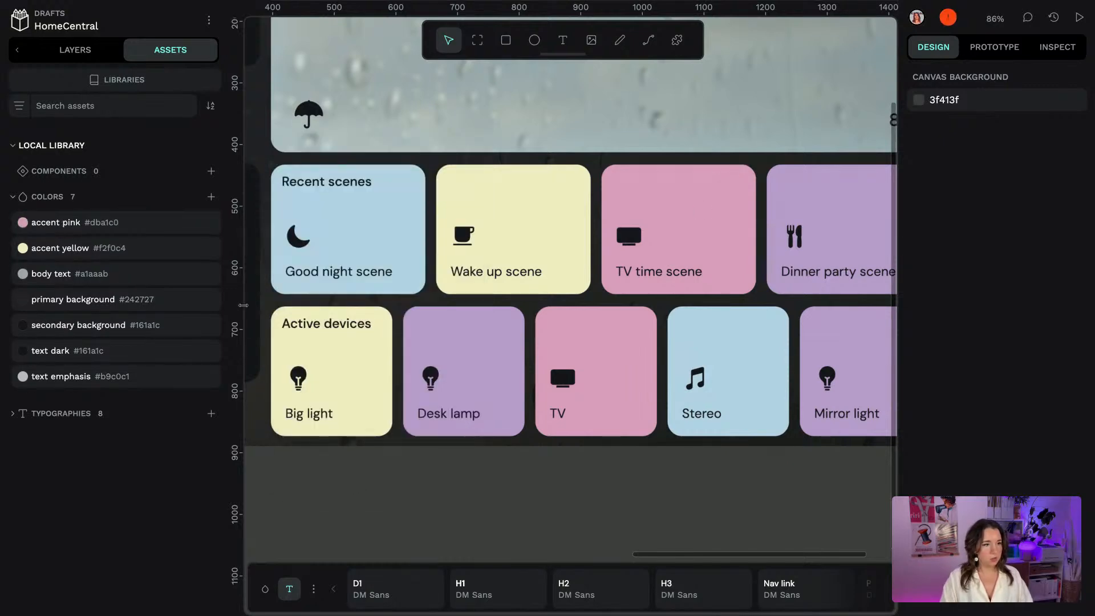
Sample the purple of the reference's purple cards (#bba0d0) and save it as a library colour named accent purple
{"action": "left_click", "coordinate": [212, 197]}
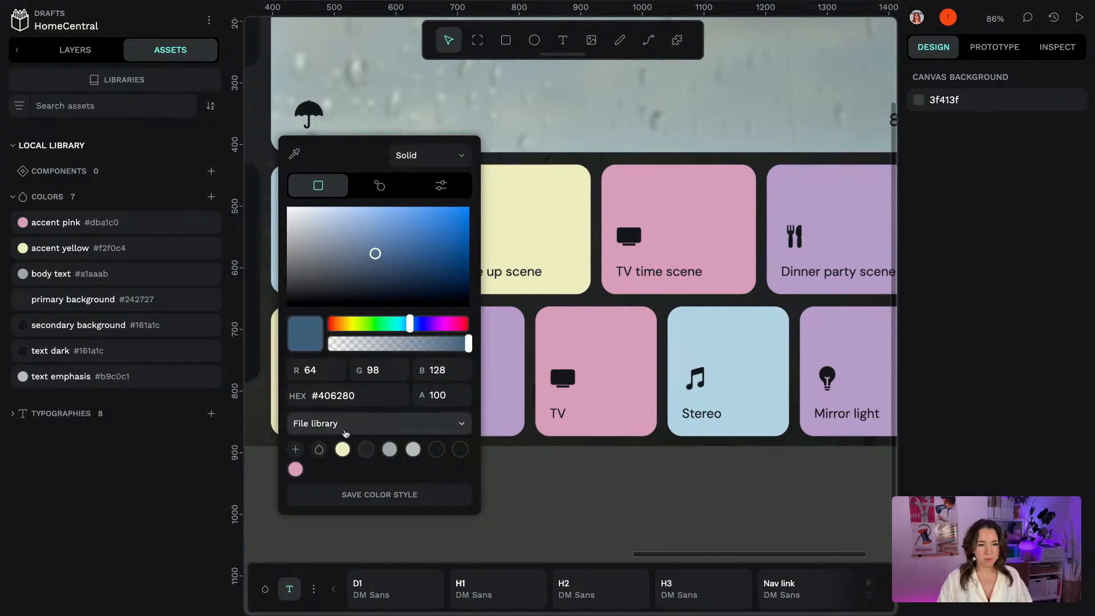
{"action": "left_click", "coordinate": [295, 153]}
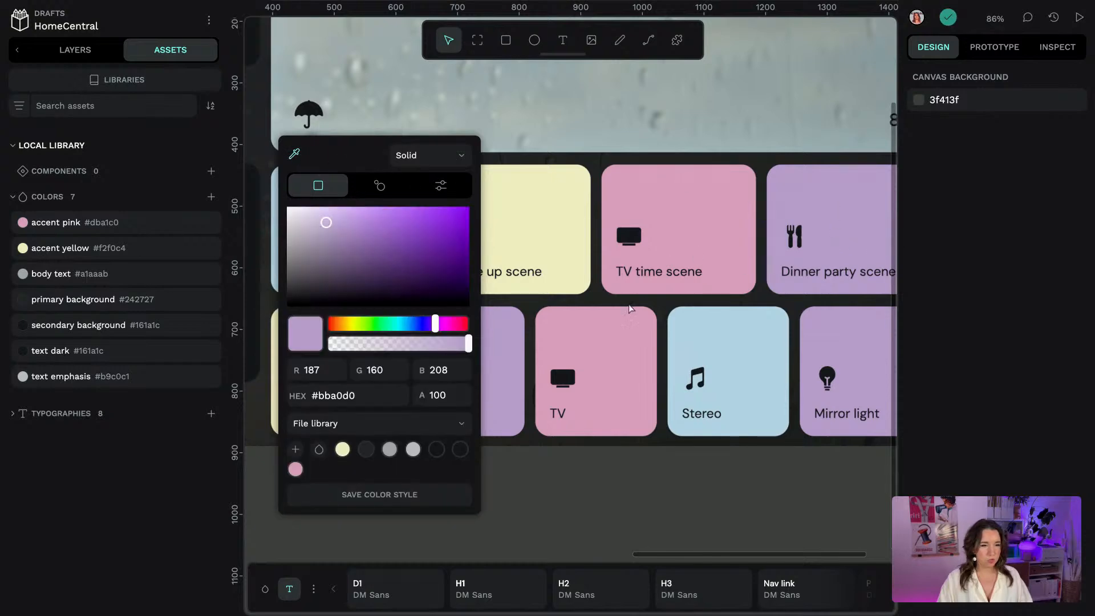
{"action": "left_click", "coordinate": [296, 450]}
{"action": "type", "text": "ac"}
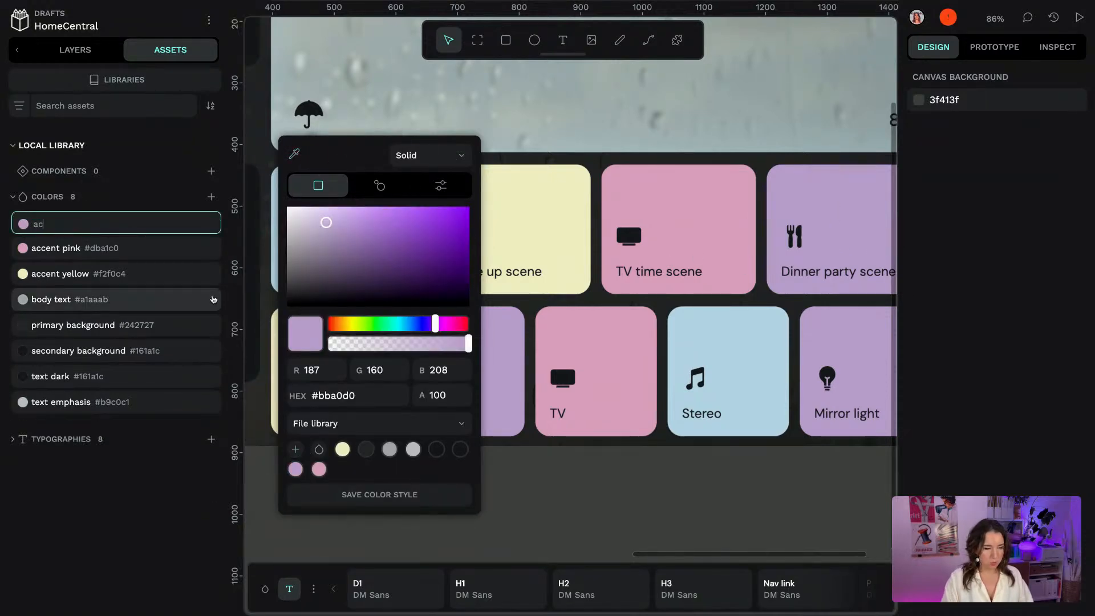
{"action": "type", "text": "cent purple"}
{"action": "key", "text": "Return"}
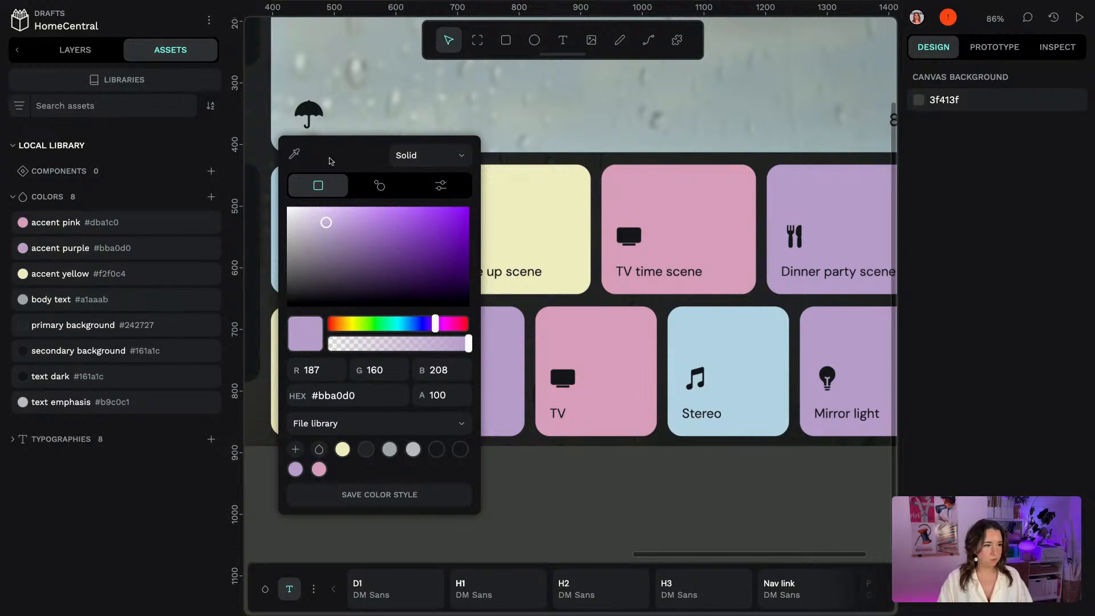
Sample the Stereo card's light blue (#b3d7e7) as a library colour and name it accent blue
{"action": "left_click", "coordinate": [297, 153]}
{"action": "left_click", "coordinate": [752, 330]}
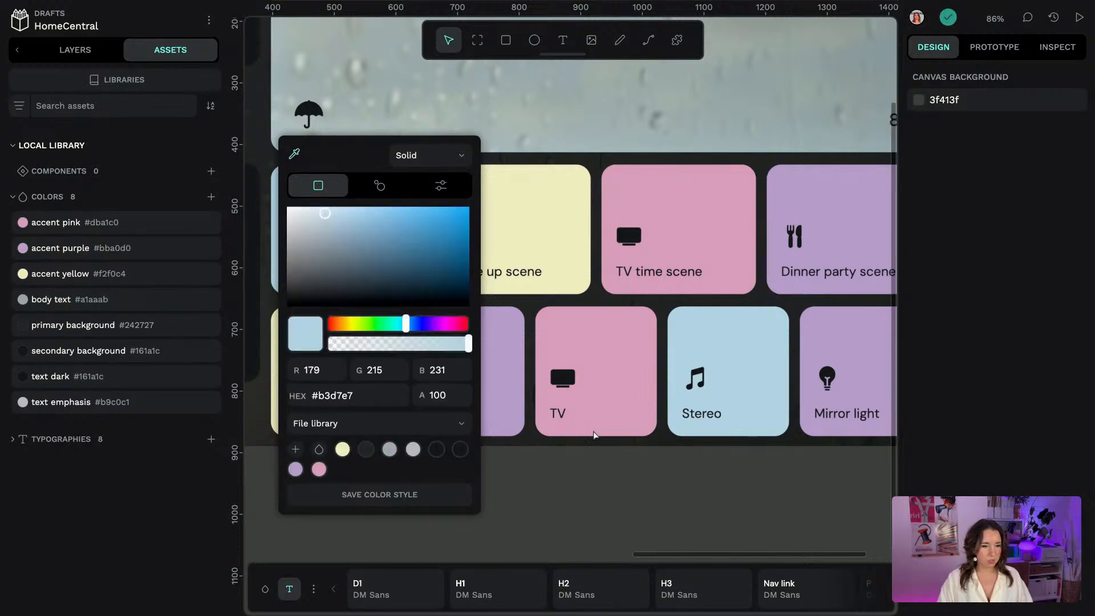
{"action": "left_click", "coordinate": [424, 507]}
{"action": "type", "text": "accen"}
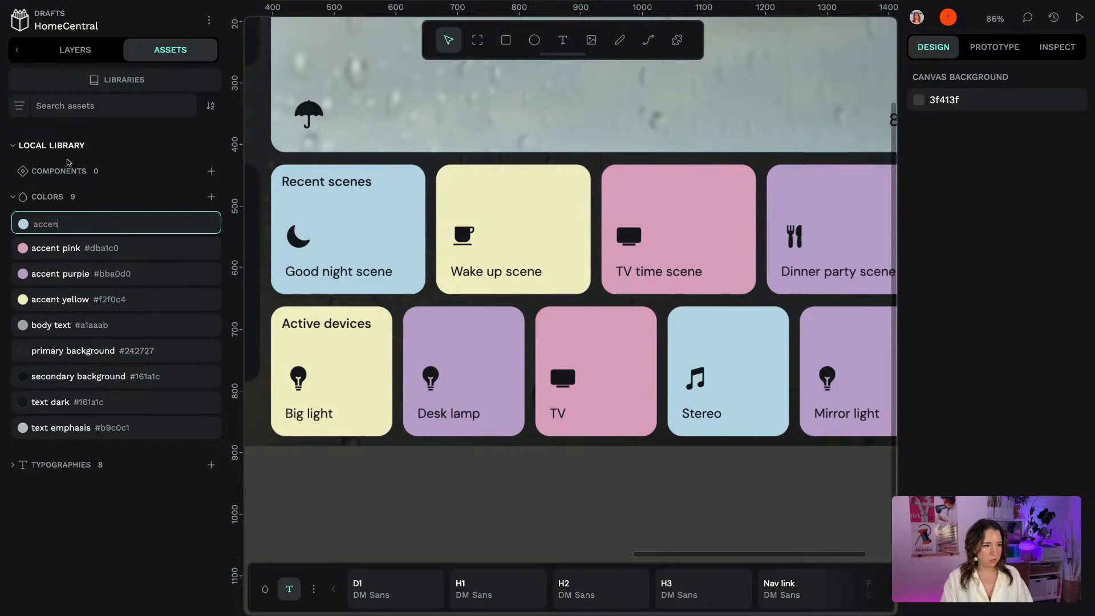
{"action": "type", "text": "t blue"}
{"action": "key", "text": "Return"}
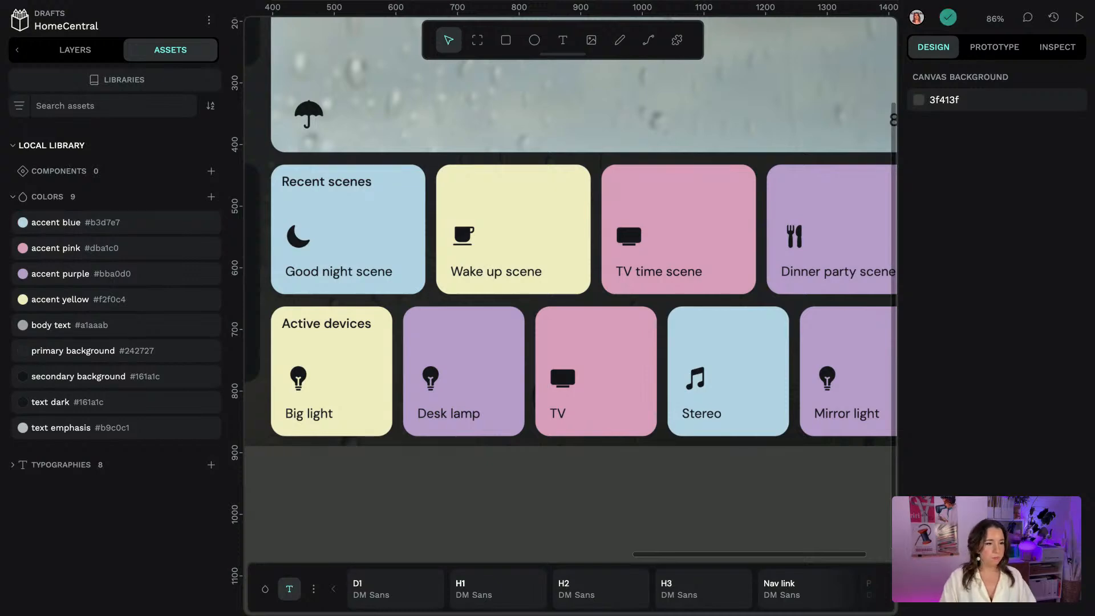
Sample the round arrow button beside the Dinner party scene card (#465259) as a library colour named button background
{"action": "key", "text": "shift+1"}
{"action": "scroll", "coordinate": [415, 464], "scroll_direction": "left", "scroll_amount": 3}
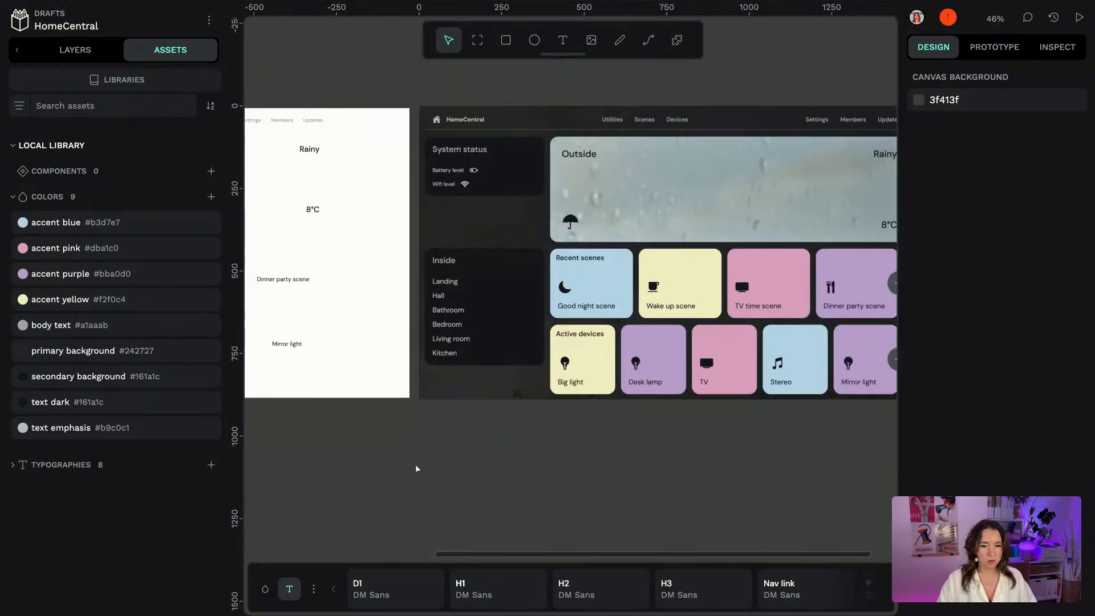
{"action": "scroll", "coordinate": [415, 465], "scroll_direction": "right", "scroll_amount": 4}
{"action": "scroll", "coordinate": [700, 314], "scroll_direction": "up", "scroll_amount": 3}
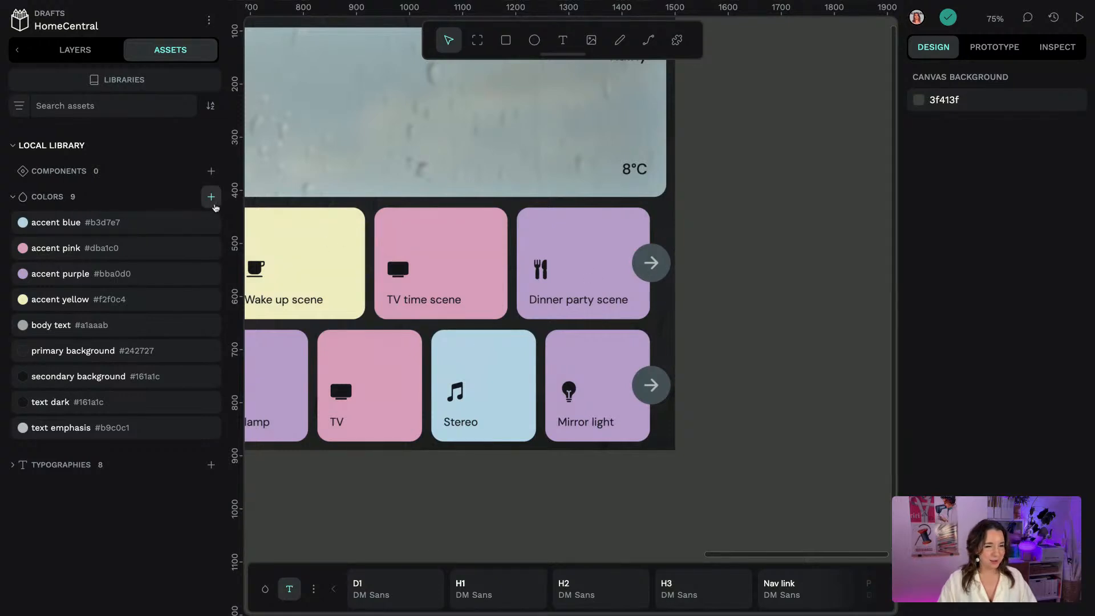
{"action": "left_click", "coordinate": [211, 197]}
{"action": "left_click", "coordinate": [294, 153]}
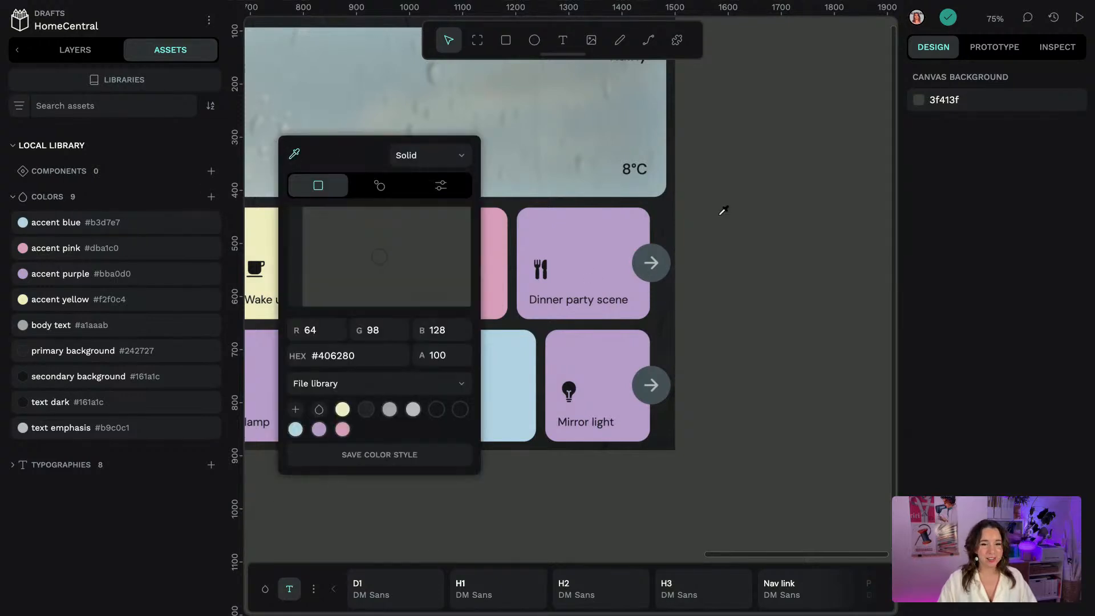
{"action": "left_click", "coordinate": [658, 244]}
{"action": "left_click", "coordinate": [295, 449]}
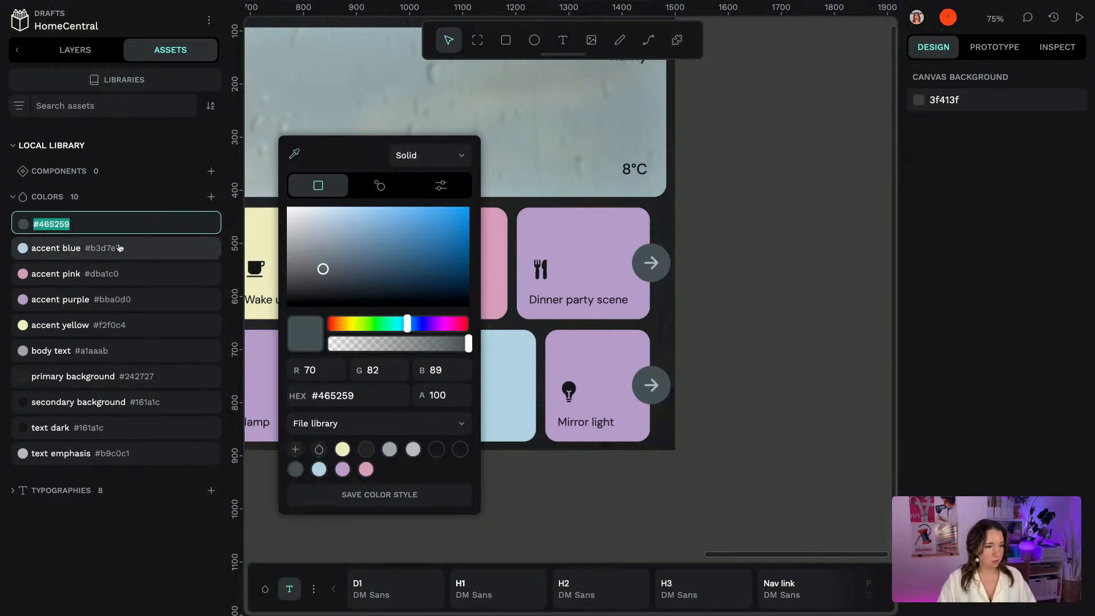
{"action": "type", "text": "button backgro"}
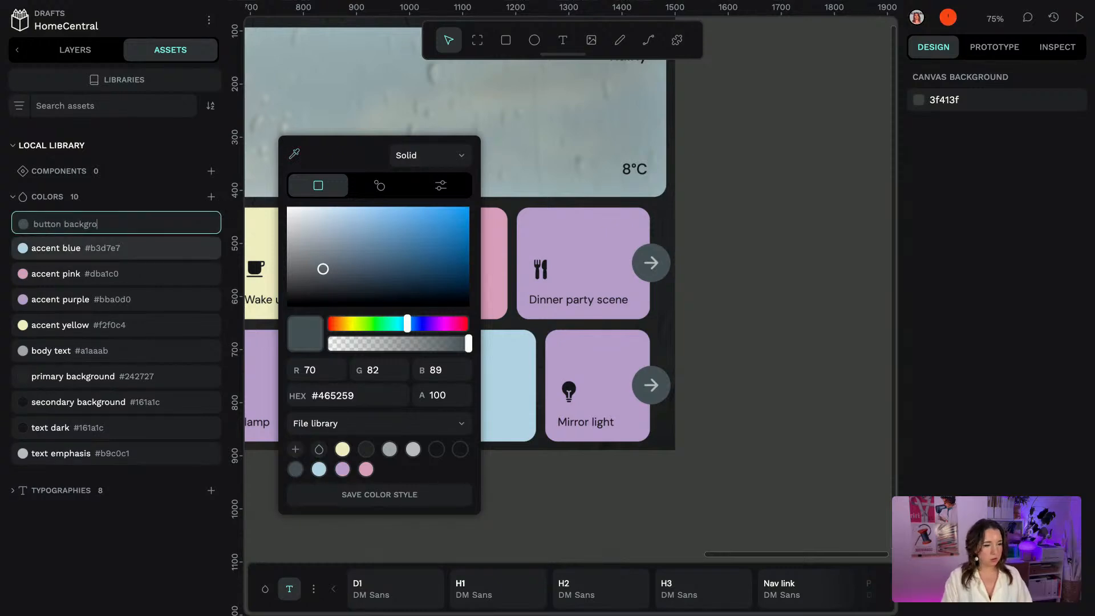
{"action": "type", "text": "und"}
{"action": "key", "text": "Return"}
{"action": "left_click", "coordinate": [709, 225]}
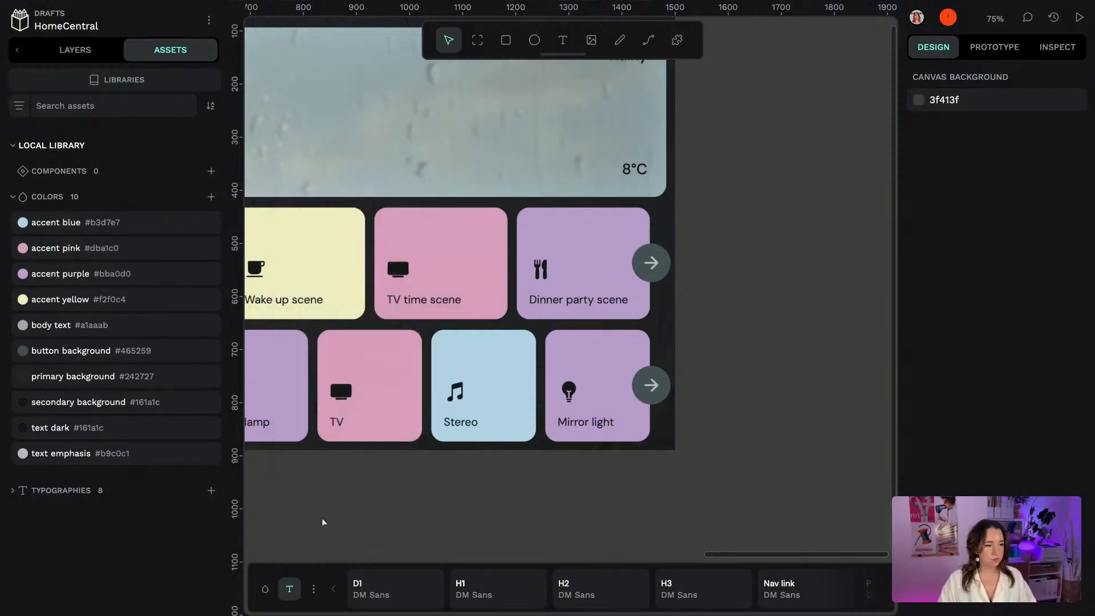
Fill the Dashboard board with the primary background library colour
{"action": "scroll", "coordinate": [382, 472], "scroll_direction": "left", "scroll_amount": 10}
{"action": "scroll", "coordinate": [355, 373], "scroll_direction": "down", "scroll_amount": 3}
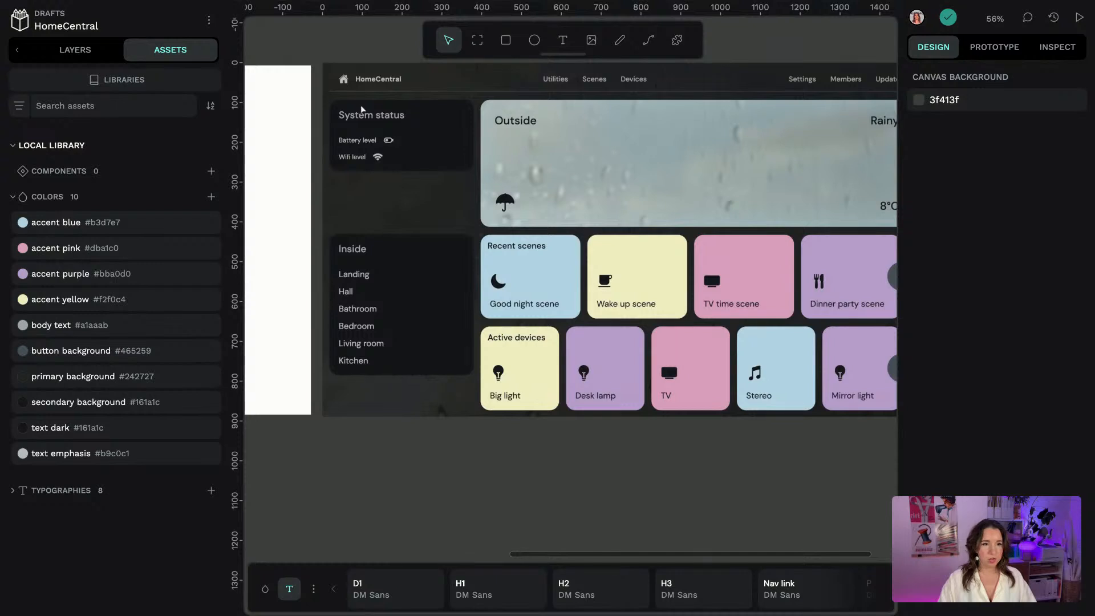
{"action": "scroll", "coordinate": [360, 104], "scroll_direction": "left", "scroll_amount": 8}
{"action": "left_click_drag", "start_coordinate": [350, 84], "coordinate": [434, 91]}
{"action": "left_click", "coordinate": [333, 154]}
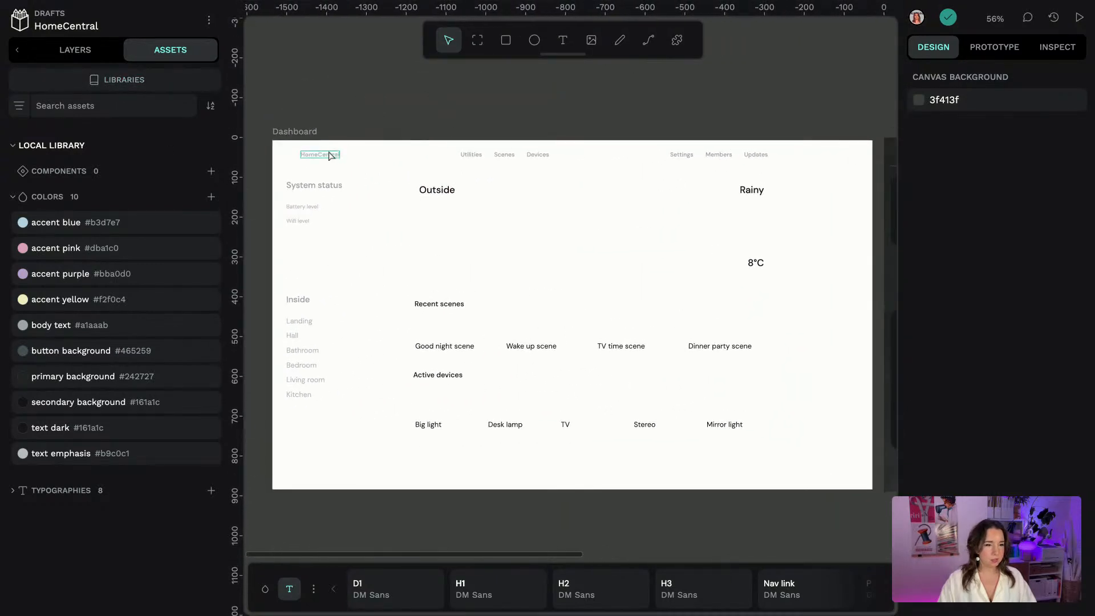
{"action": "left_click", "coordinate": [308, 130]}
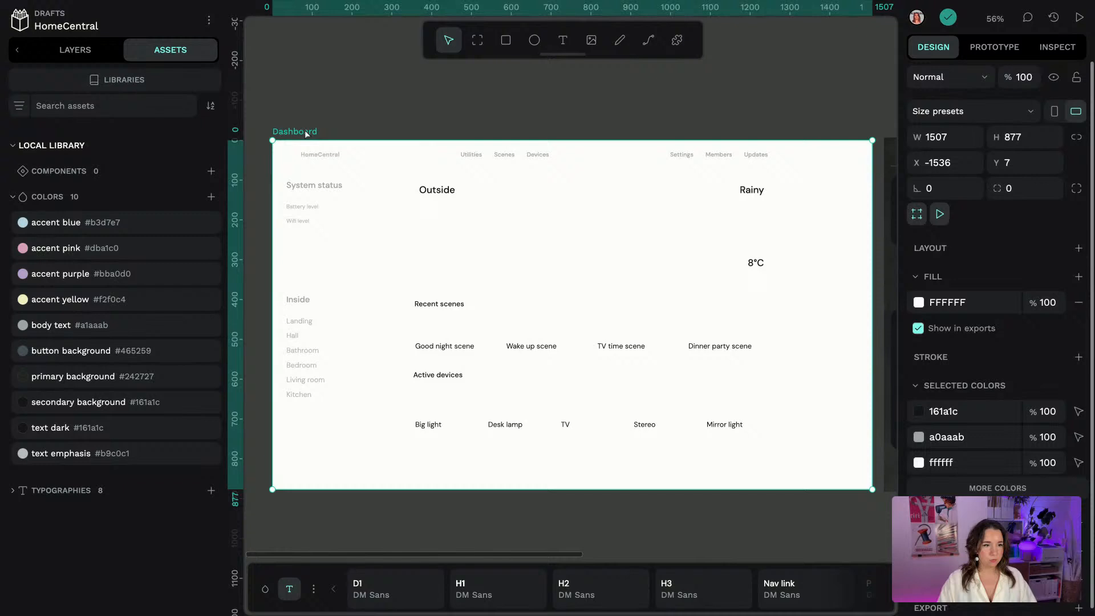
{"action": "left_click", "coordinate": [919, 303]}
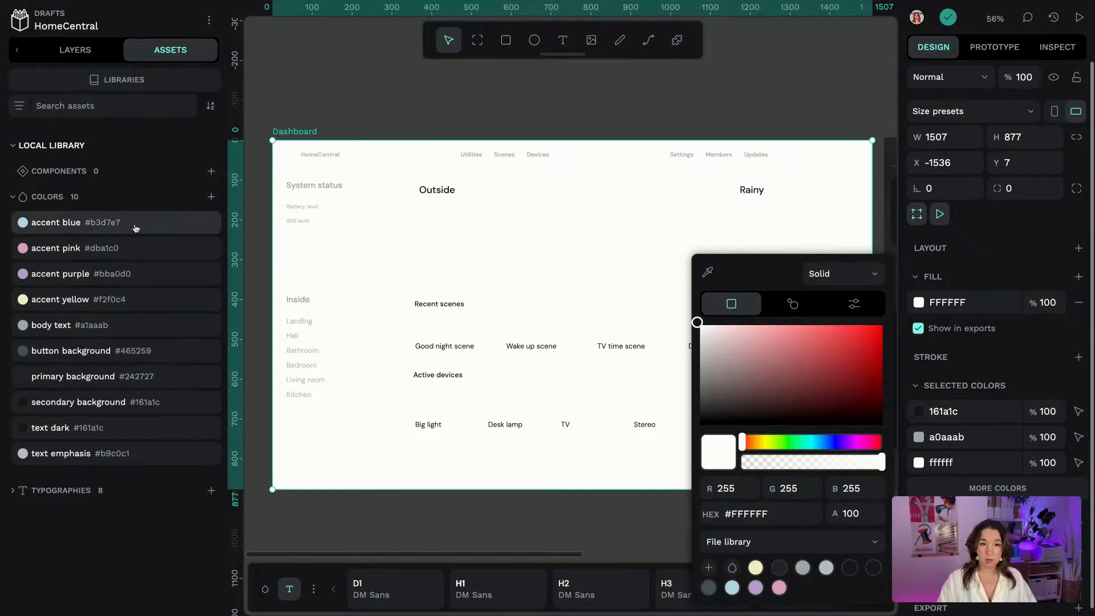
{"action": "left_click", "coordinate": [265, 590]}
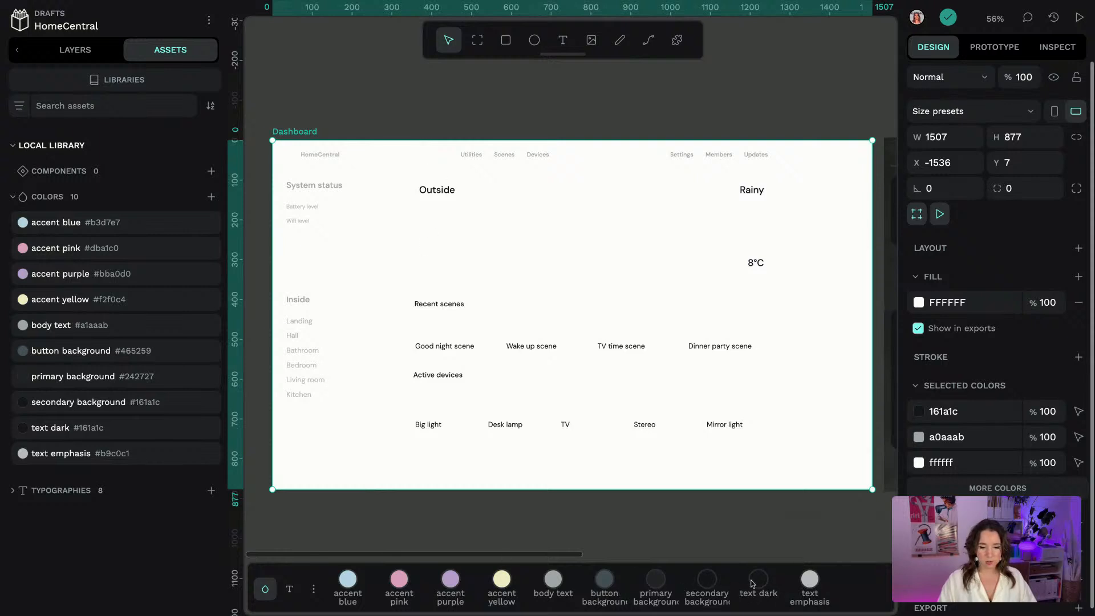
{"action": "left_click", "coordinate": [659, 581]}
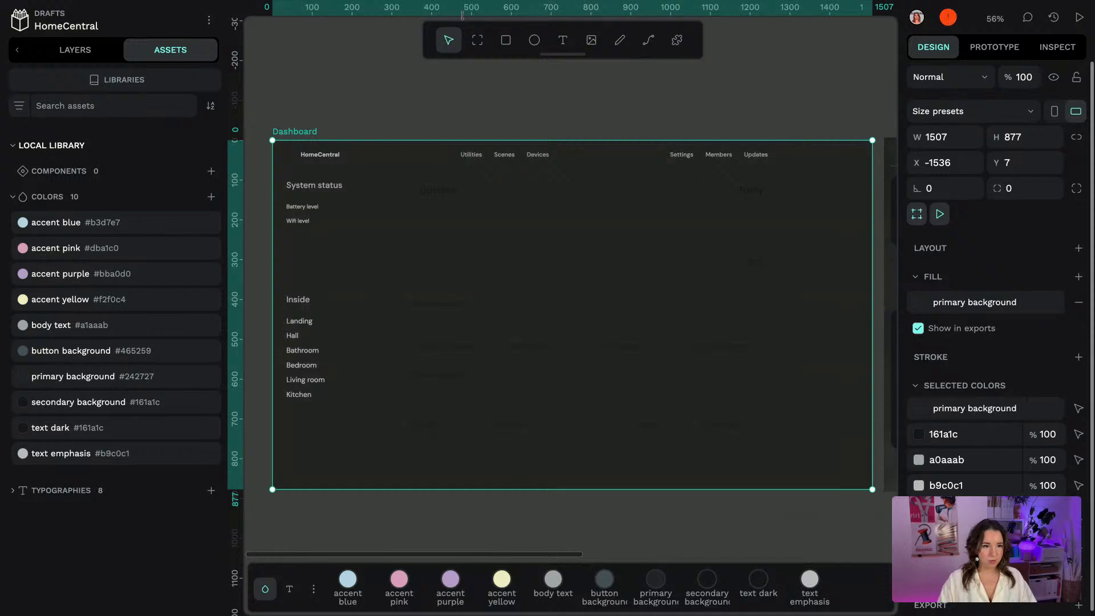
Apply the body text colour to the six navigation links, the System status and Inside headings, and the six room names
{"action": "left_click", "coordinate": [770, 134]}
{"action": "left_click", "coordinate": [756, 155]}
{"action": "left_click", "coordinate": [718, 154], "text": "shift"}
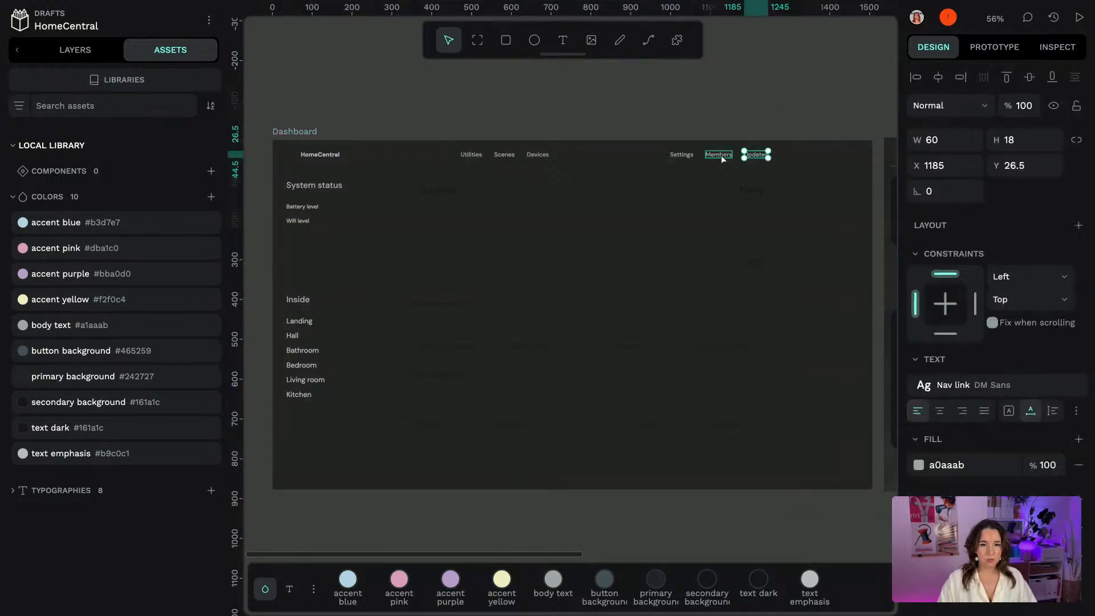
{"action": "left_click", "coordinate": [681, 155], "text": "shift"}
{"action": "left_click", "coordinate": [539, 155], "text": "shift"}
{"action": "left_click", "coordinate": [505, 154], "text": "shift"}
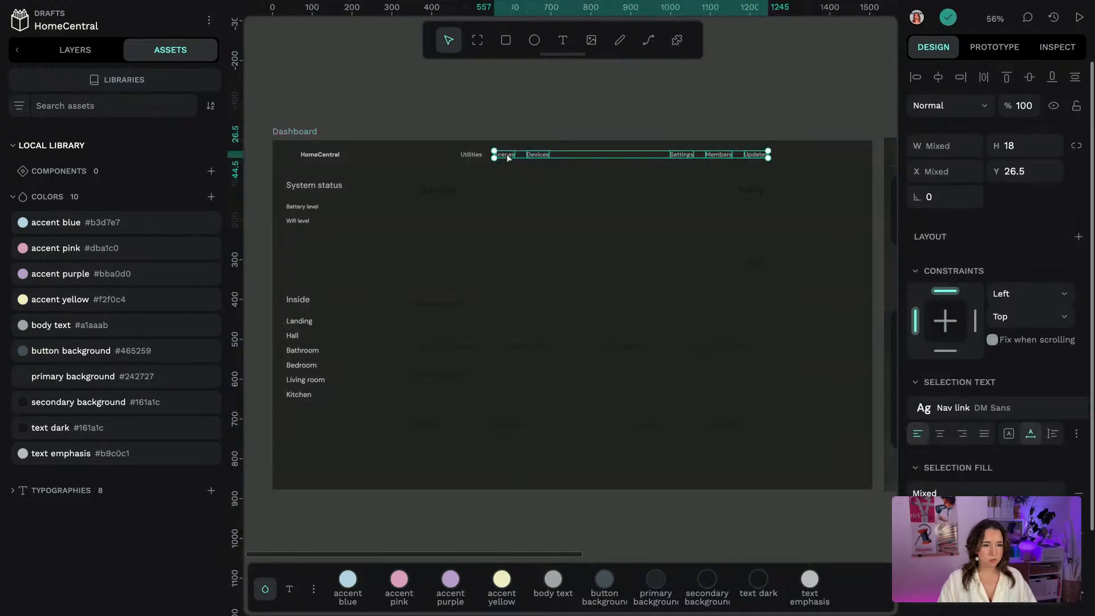
{"action": "left_click", "coordinate": [472, 155], "text": "shift"}
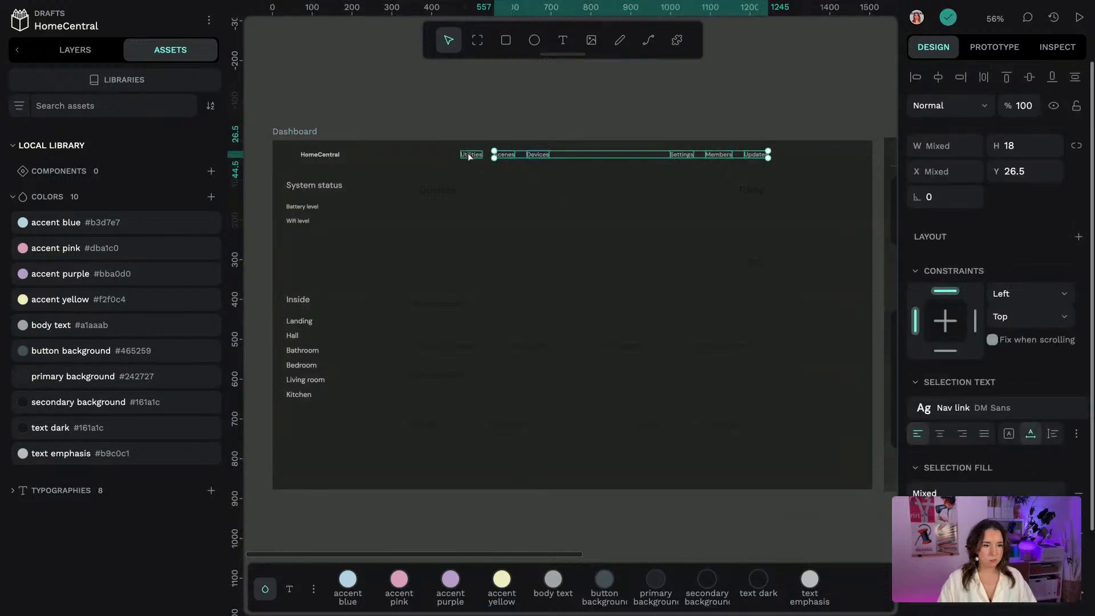
{"action": "left_click", "coordinate": [308, 188], "text": "shift"}
{"action": "left_click", "coordinate": [297, 300], "text": "shift"}
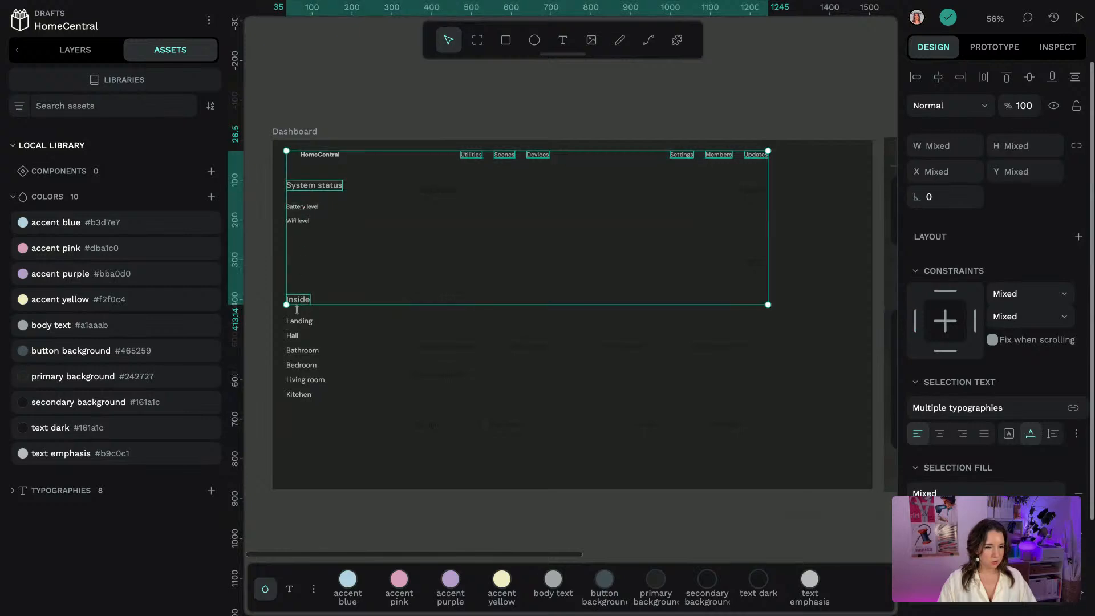
{"action": "left_click", "coordinate": [299, 321], "text": "shift"}
{"action": "left_click", "coordinate": [292, 335], "text": "shift"}
{"action": "left_click", "coordinate": [297, 351], "text": "shift"}
{"action": "left_click", "coordinate": [301, 365], "text": "shift"}
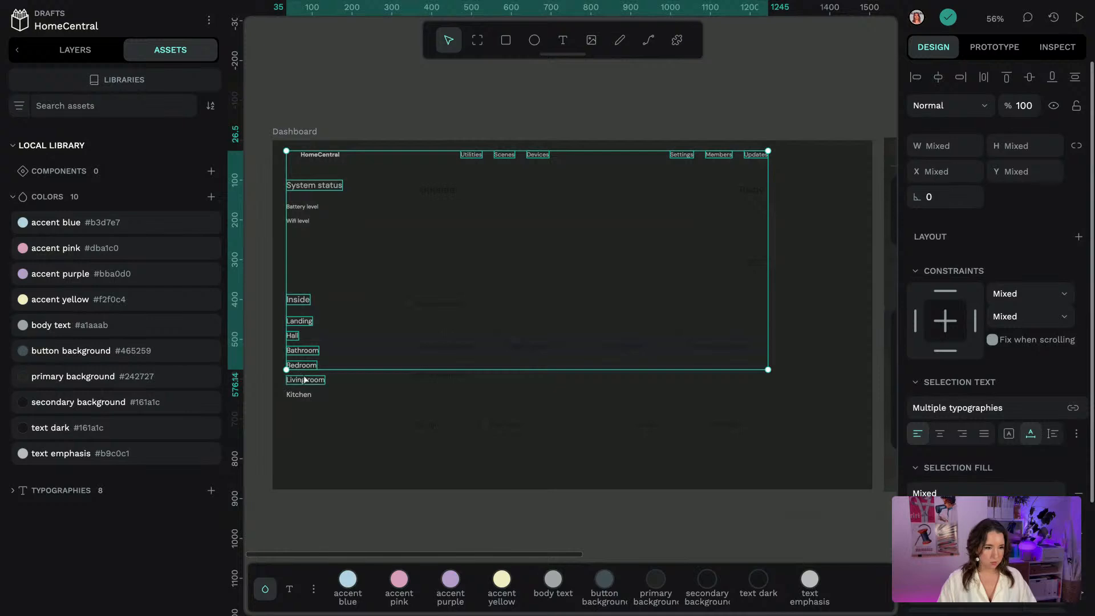
{"action": "left_click", "coordinate": [304, 379], "text": "shift"}
{"action": "left_click", "coordinate": [300, 394], "text": "shift"}
{"action": "left_click", "coordinate": [554, 579]}
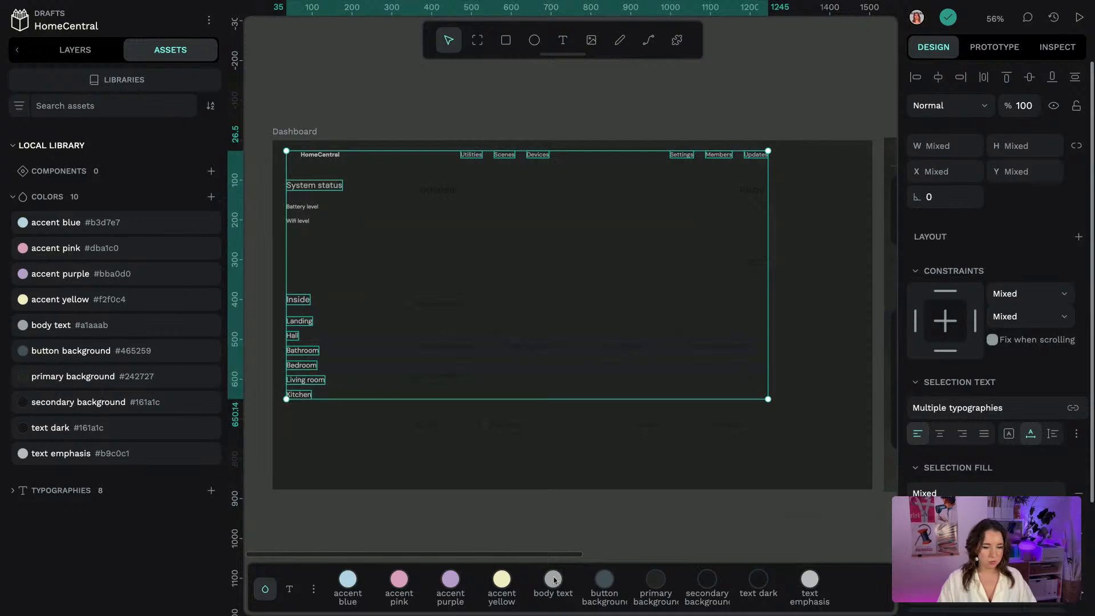
{"action": "left_click", "coordinate": [336, 109]}
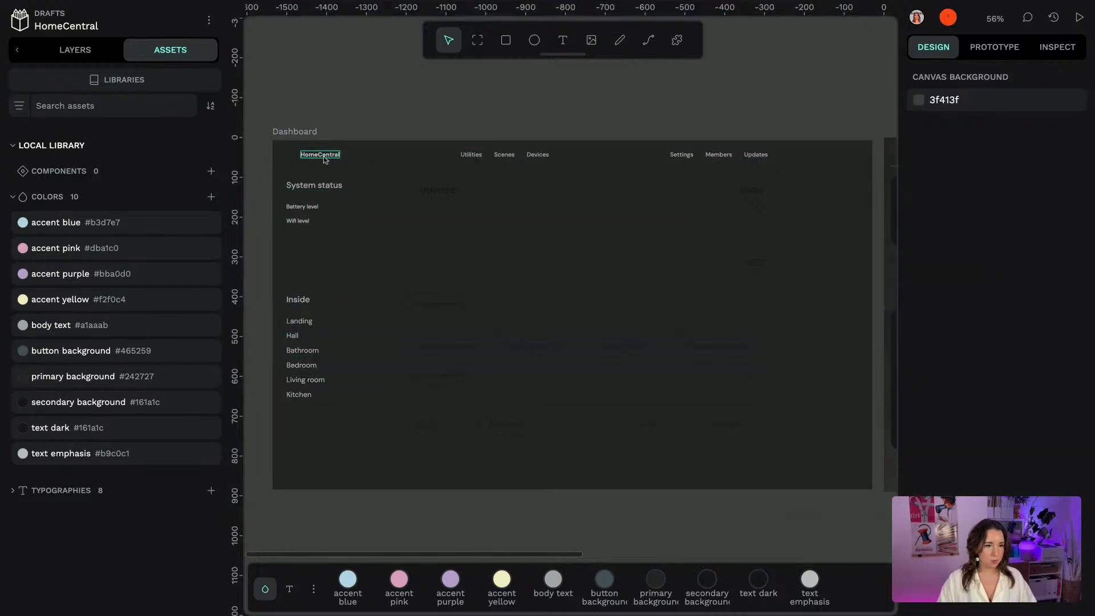
Colour the HomeCentral title with text emphasis, and the Battery level and Wifi level labels with body text
{"action": "left_click", "coordinate": [328, 153]}
{"action": "left_click", "coordinate": [810, 580]}
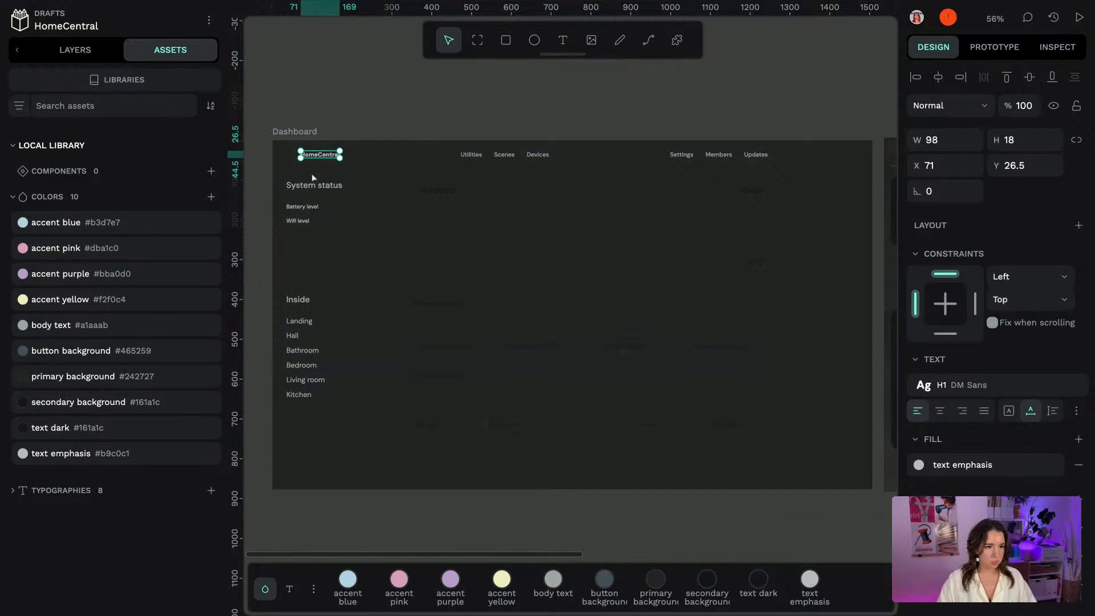
{"action": "left_click", "coordinate": [322, 187]}
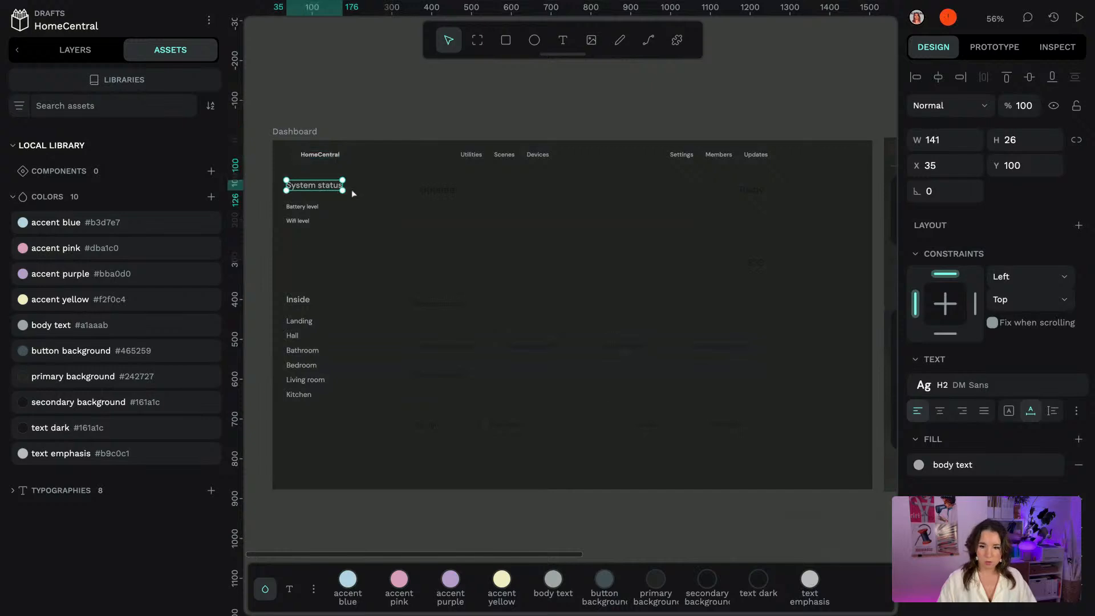
{"action": "left_click", "coordinate": [302, 207]}
{"action": "left_click", "coordinate": [304, 220], "text": "shift"}
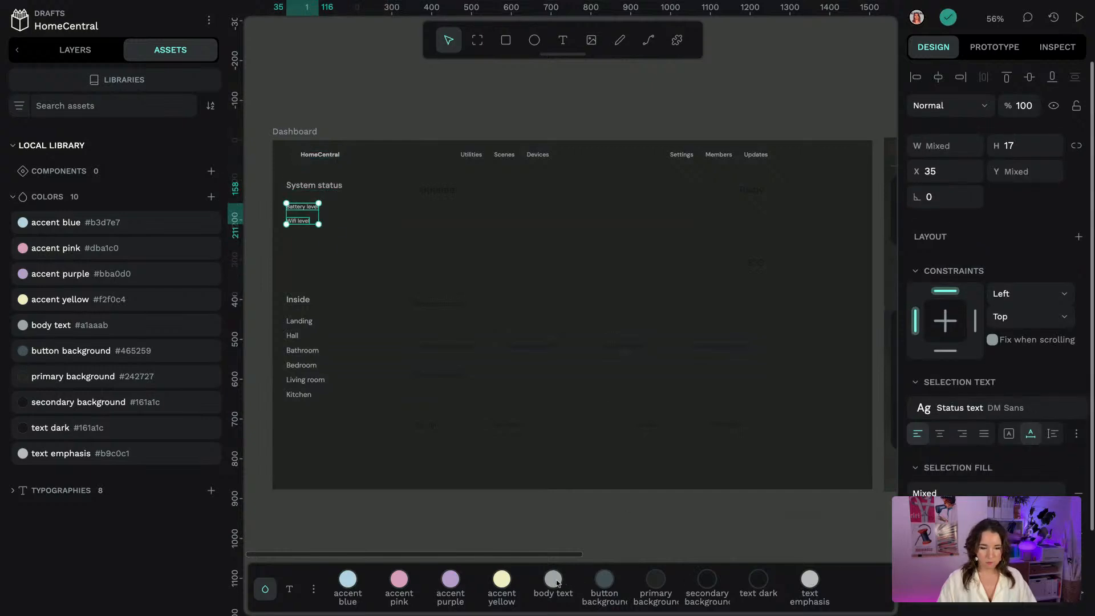
{"action": "left_click", "coordinate": [505, 489]}
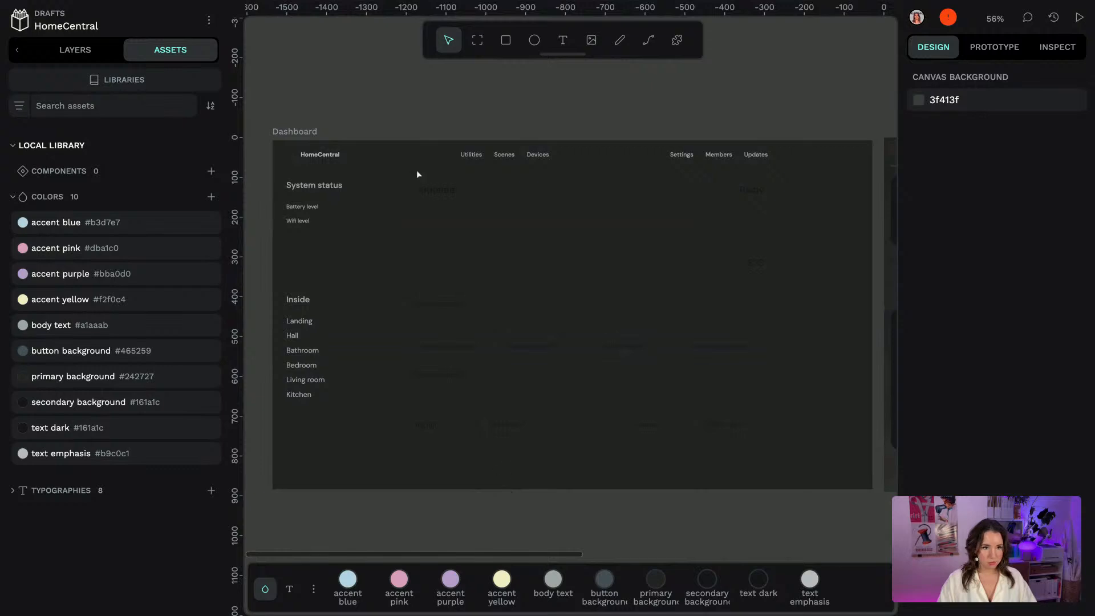
Apply the text dark colour to the Outside, Rainy and 8°C texts
{"action": "left_click", "coordinate": [445, 194]}
{"action": "left_click", "coordinate": [749, 190], "text": "shift"}
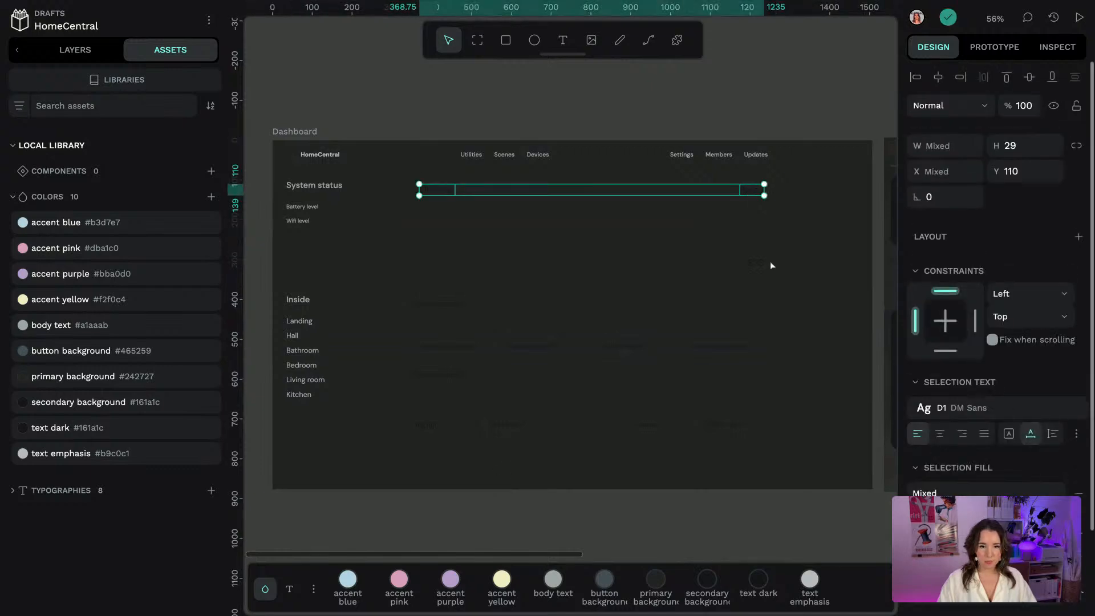
{"action": "left_click", "coordinate": [756, 264], "text": "shift"}
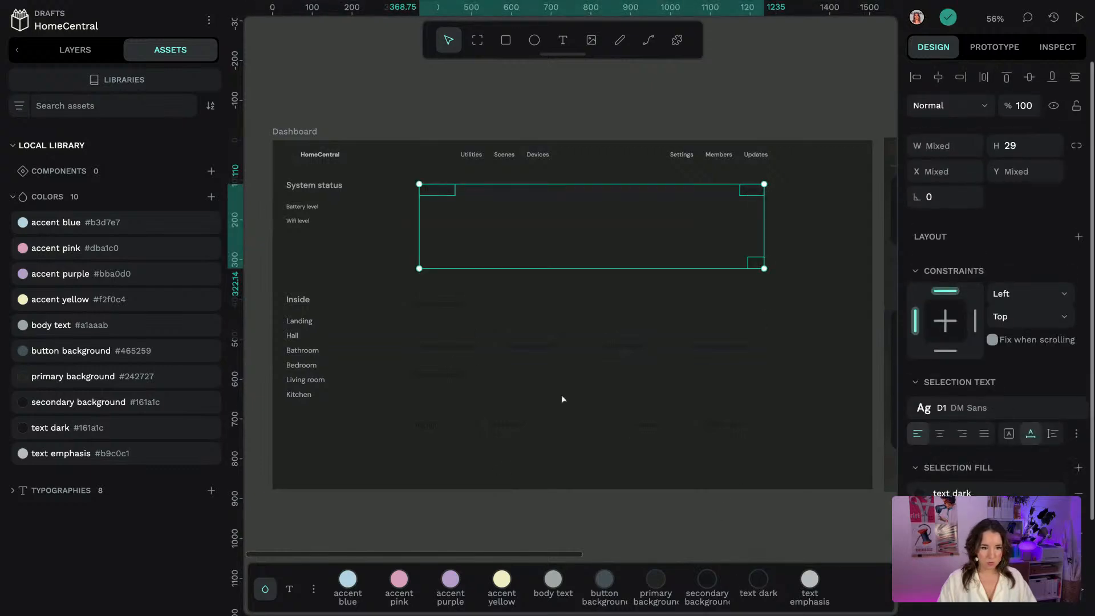
Apply the text dark colour to the Recent scenes and Active devices headings and all scene and device names
{"action": "left_click", "coordinate": [445, 305]}
{"action": "left_click", "coordinate": [446, 345], "text": "shift"}
{"action": "left_click", "coordinate": [528, 346], "text": "shift"}
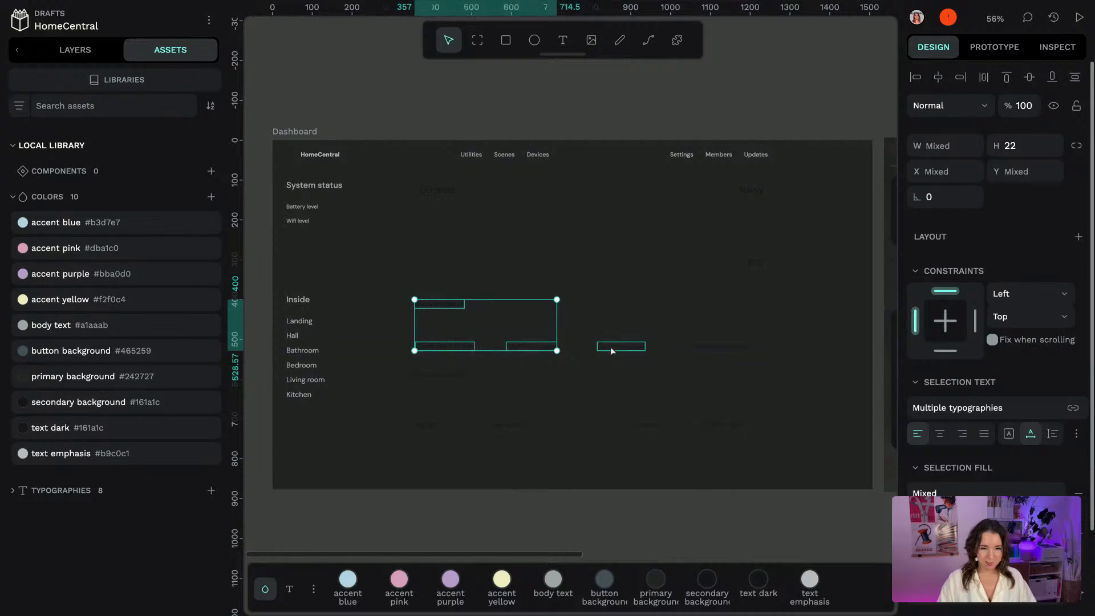
{"action": "left_click", "coordinate": [611, 347], "text": "shift"}
{"action": "left_click", "coordinate": [729, 348], "text": "shift"}
{"action": "left_click", "coordinate": [446, 376], "text": "shift"}
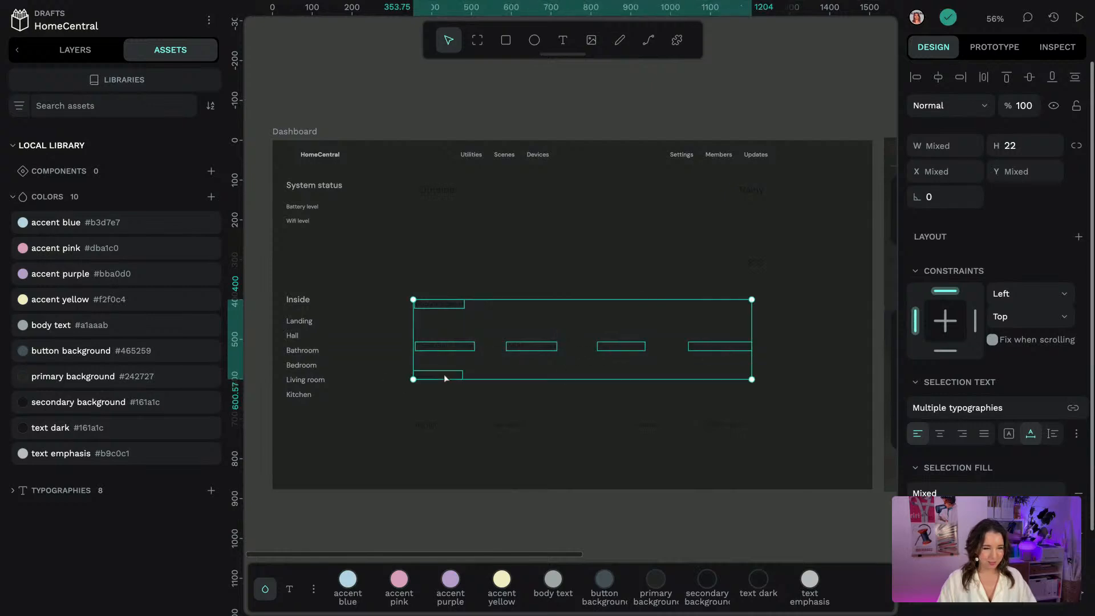
{"action": "left_click", "coordinate": [437, 425], "text": "shift"}
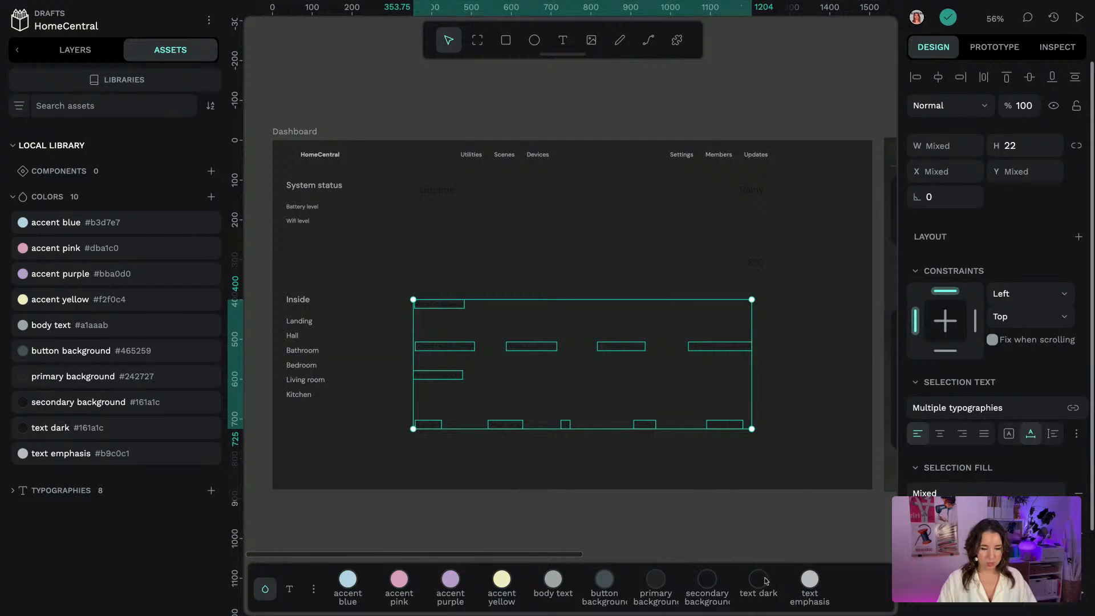
{"action": "left_click", "coordinate": [759, 579]}
{"action": "left_click", "coordinate": [619, 525]}
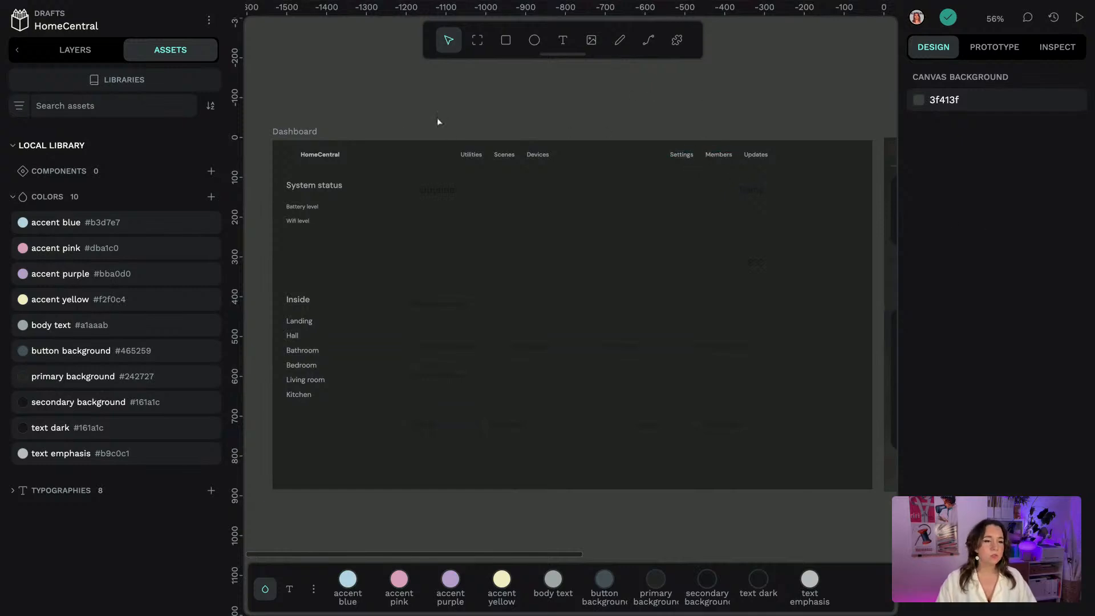
{"action": "key", "text": "alt+l"}
{"action": "left_click", "coordinate": [319, 155]}
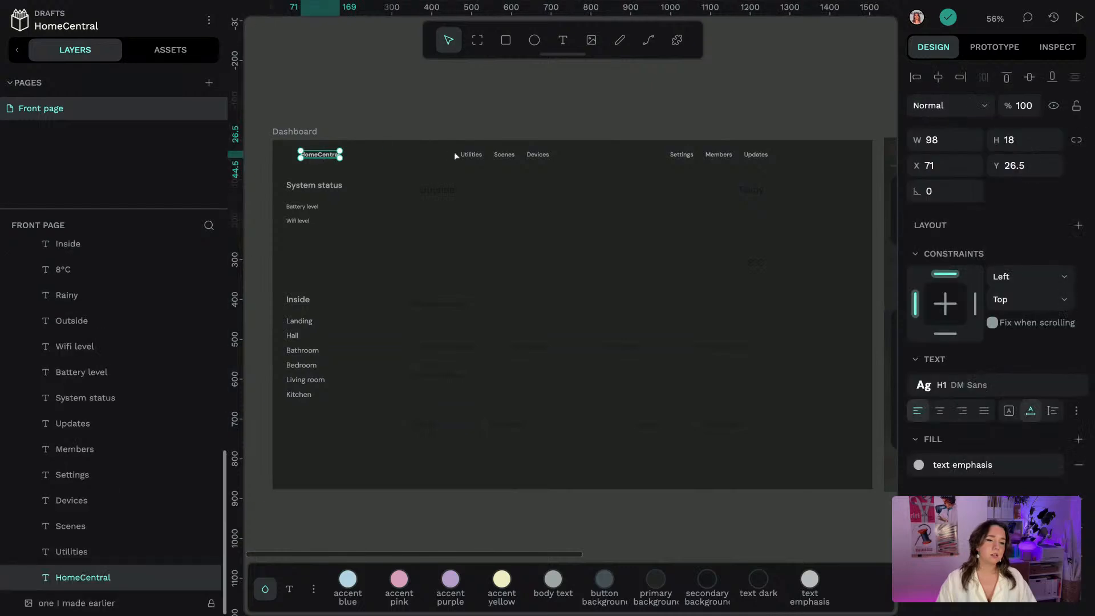
{"action": "left_click_drag", "start_coordinate": [804, 149], "coordinate": [351, 95]}
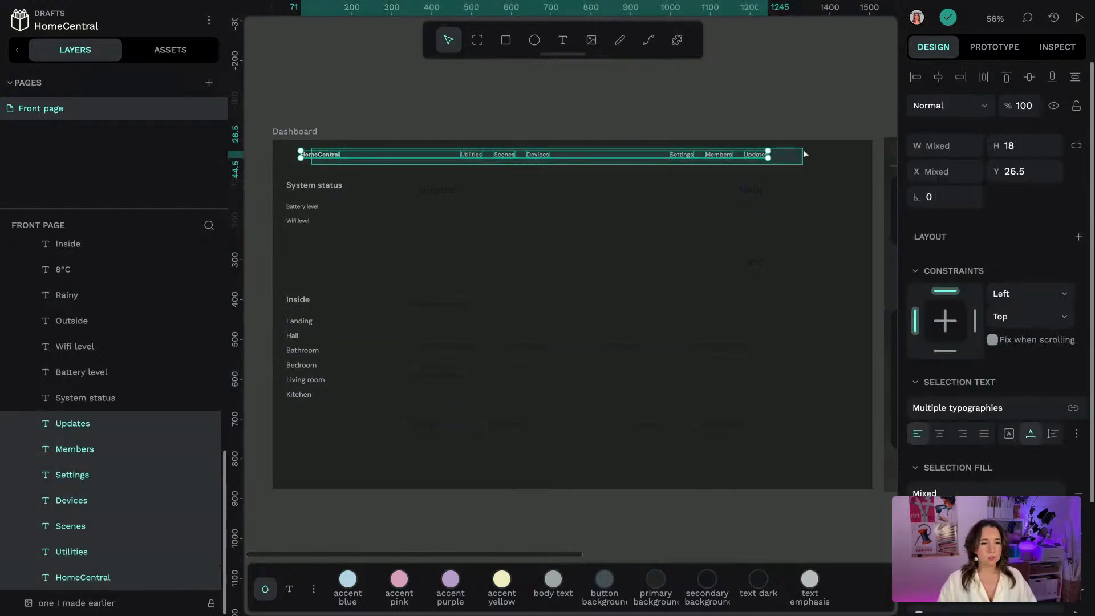
{"action": "left_click", "coordinate": [350, 95]}
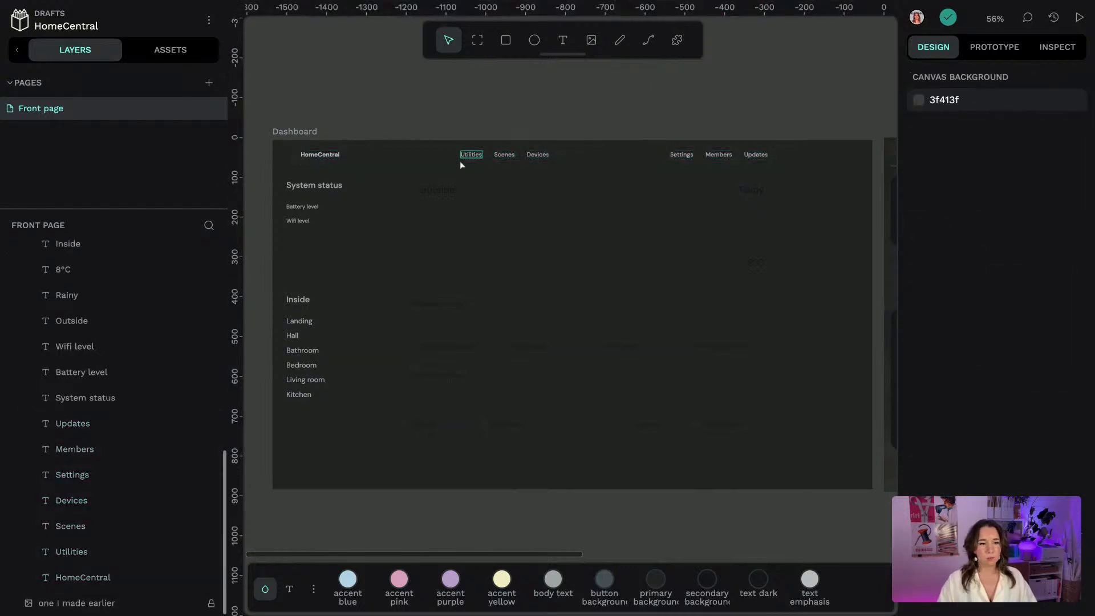
{"action": "left_click", "coordinate": [320, 154]}
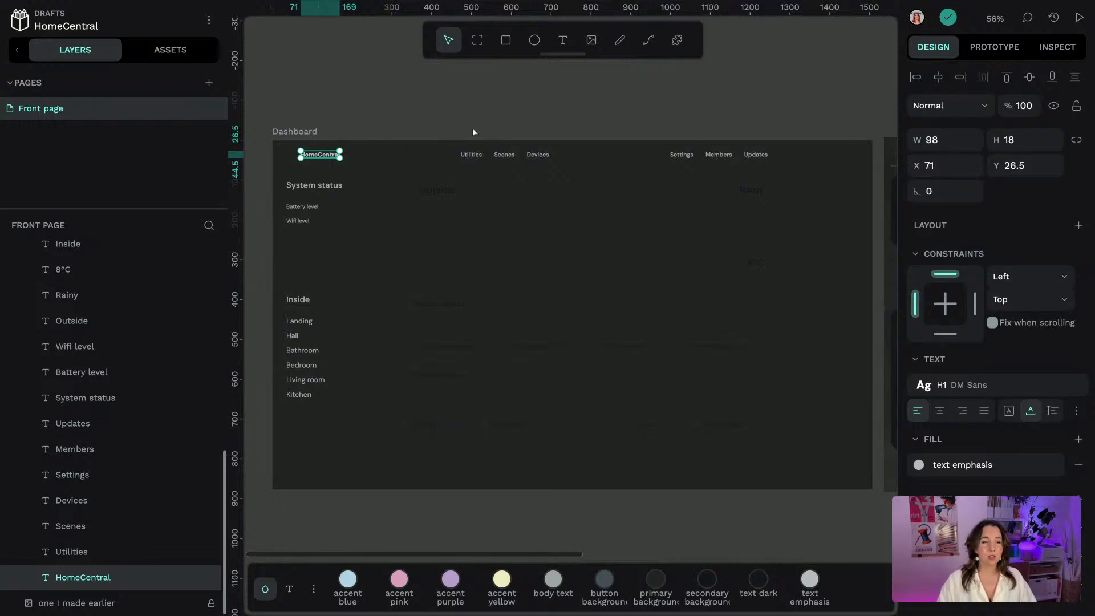
{"action": "left_click", "coordinate": [393, 112]}
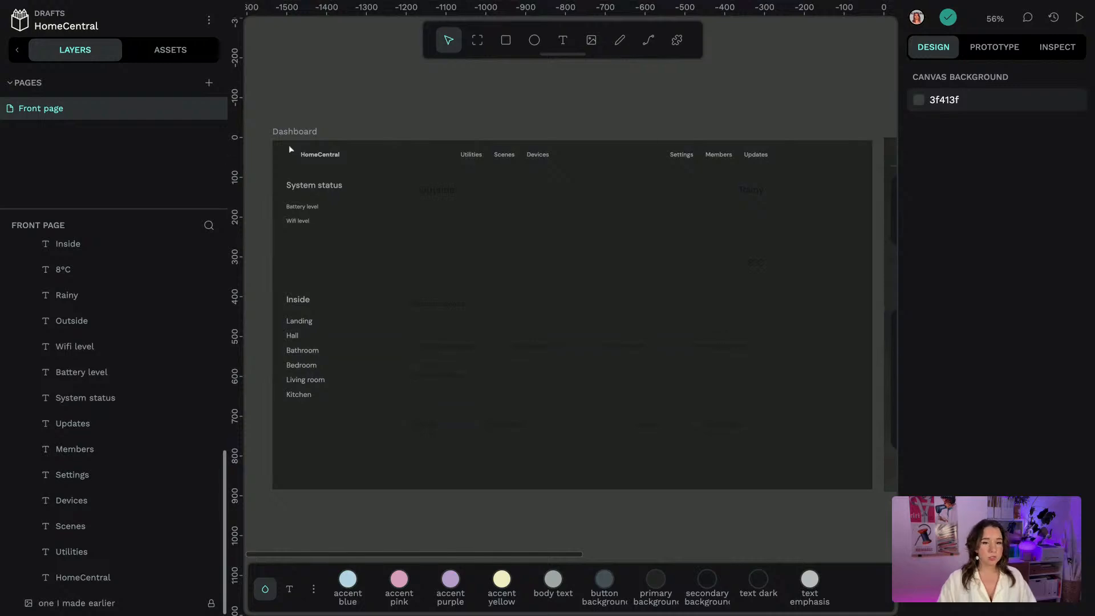
Group the HomeCentral title with the six navigation links and name the group navigation
{"action": "left_click_drag", "start_coordinate": [289, 144], "coordinate": [782, 164]}
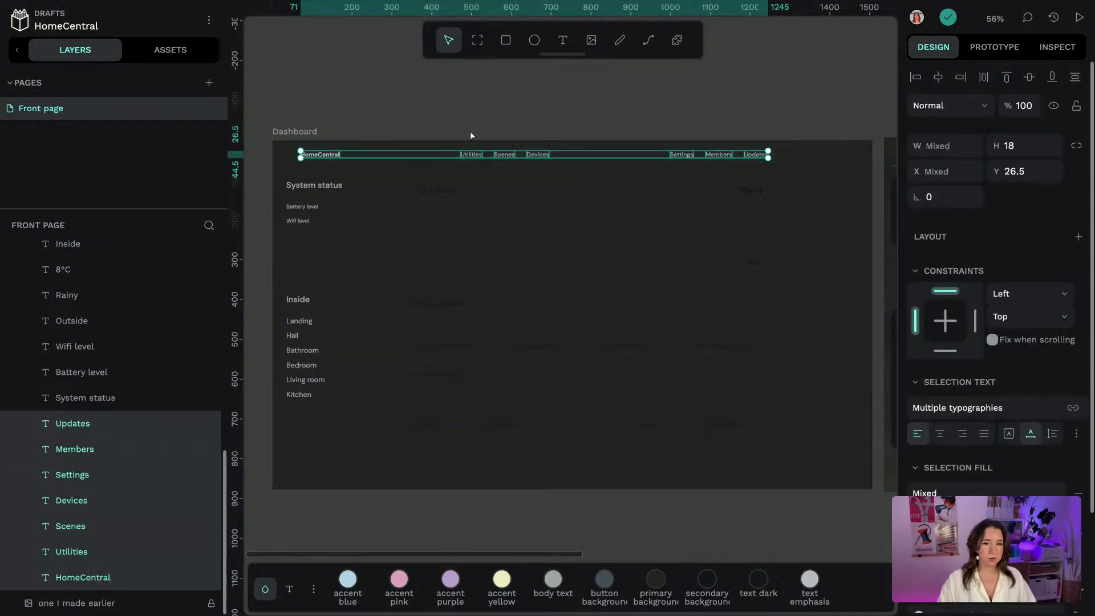
{"action": "right_click", "coordinate": [114, 499]}
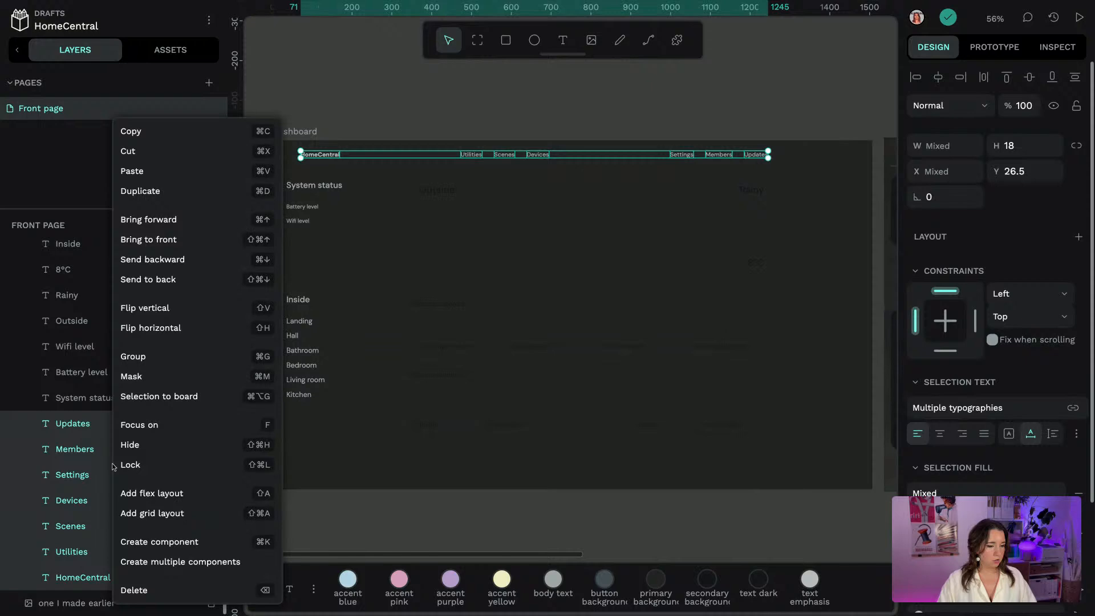
{"action": "left_click", "coordinate": [143, 365]}
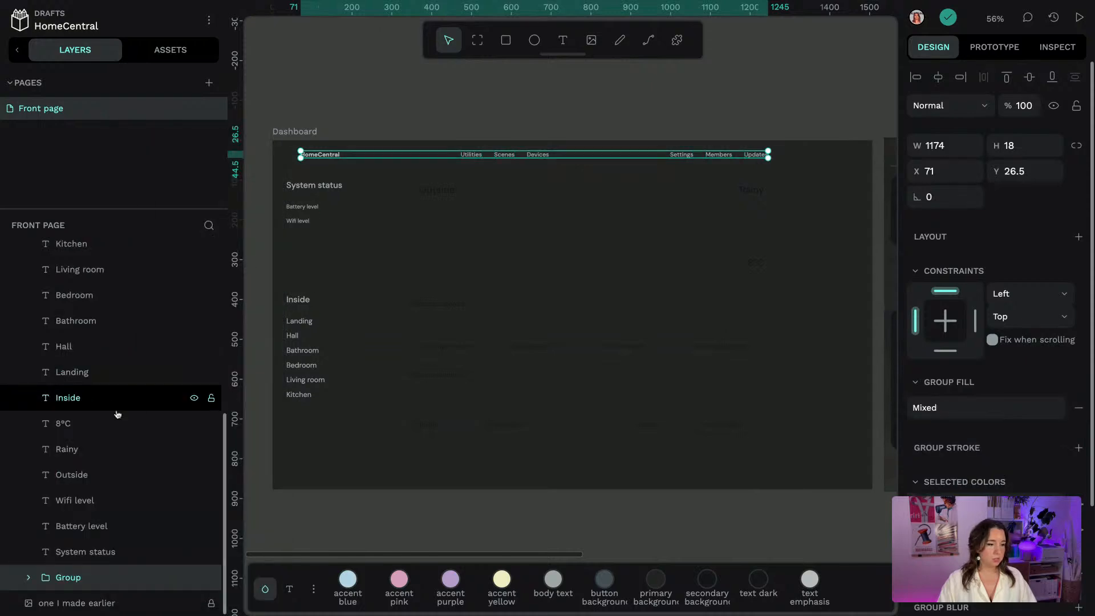
{"action": "double_click", "coordinate": [86, 578]}
{"action": "type", "text": "nav"}
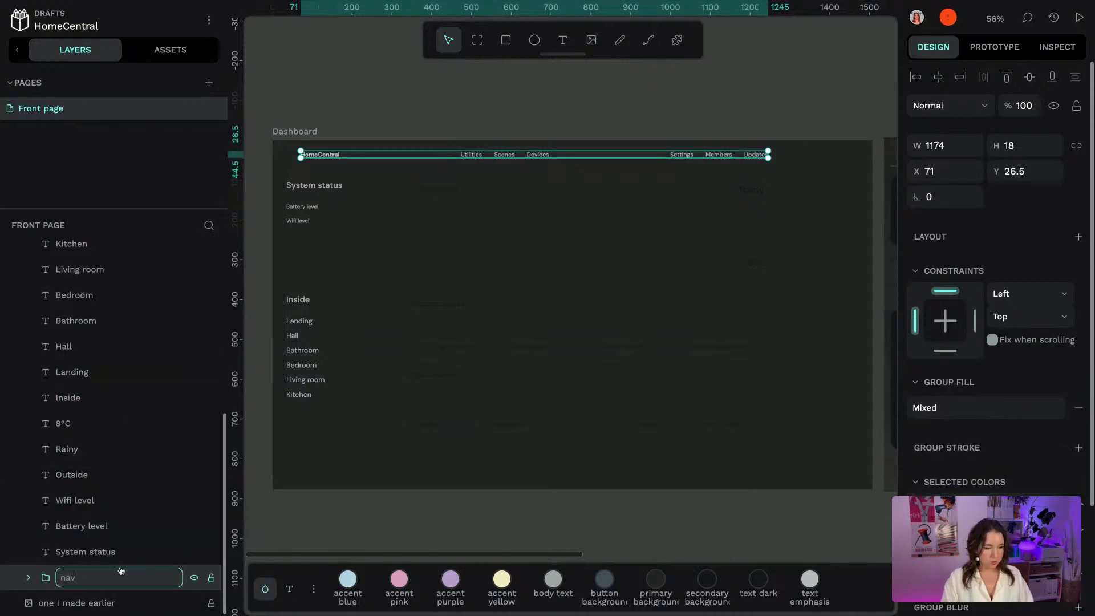
{"action": "type", "text": "igation"}
{"action": "key", "text": "Return"}
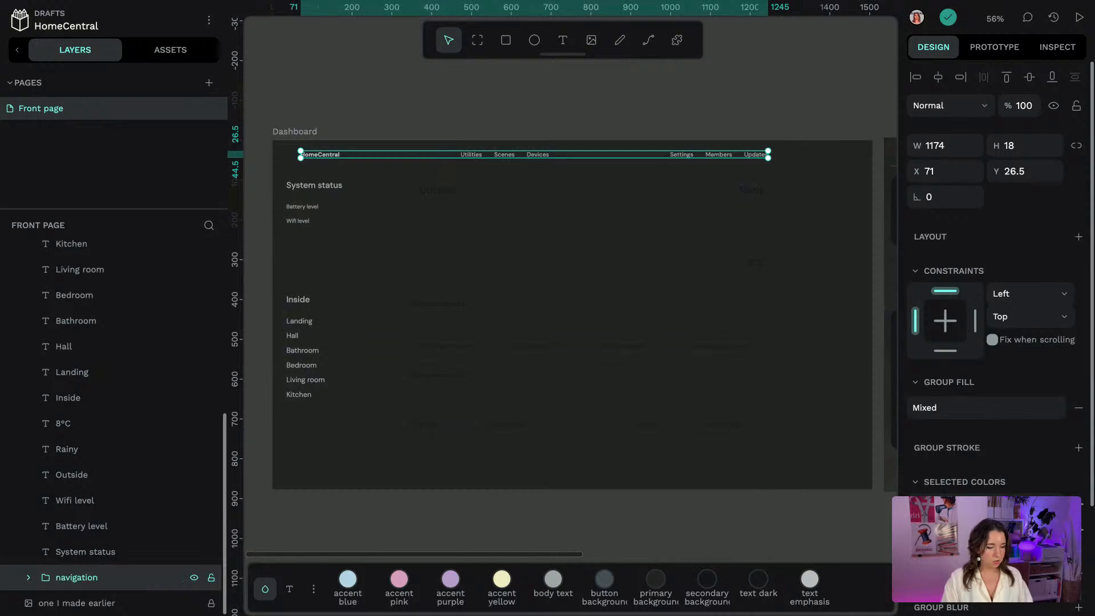
Add a flex layout to the navigation group
{"action": "right_click", "coordinate": [98, 583]}
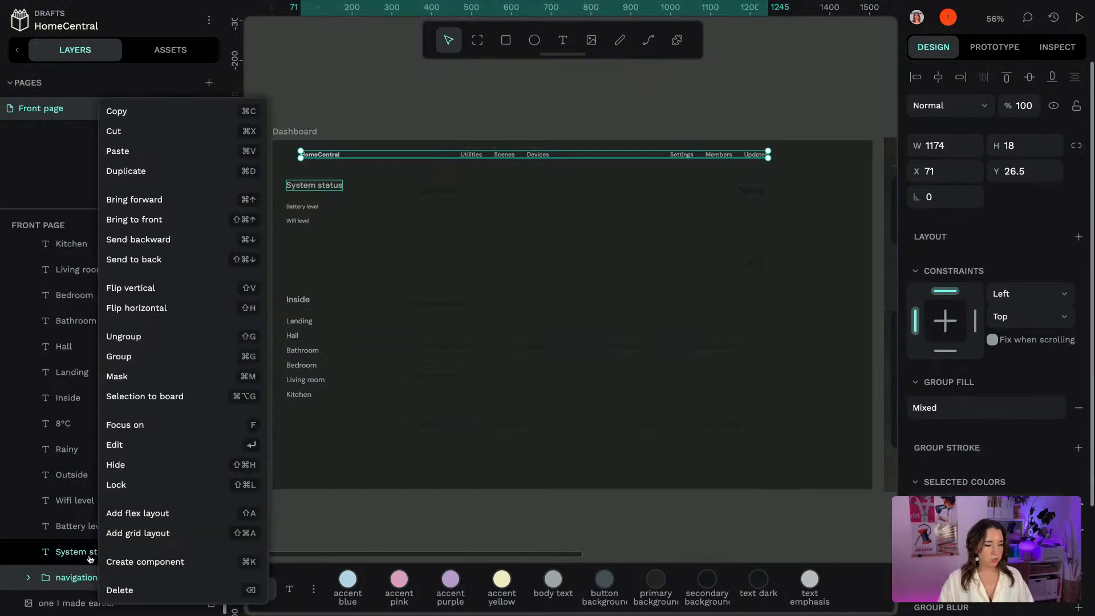
{"action": "left_click", "coordinate": [86, 584]}
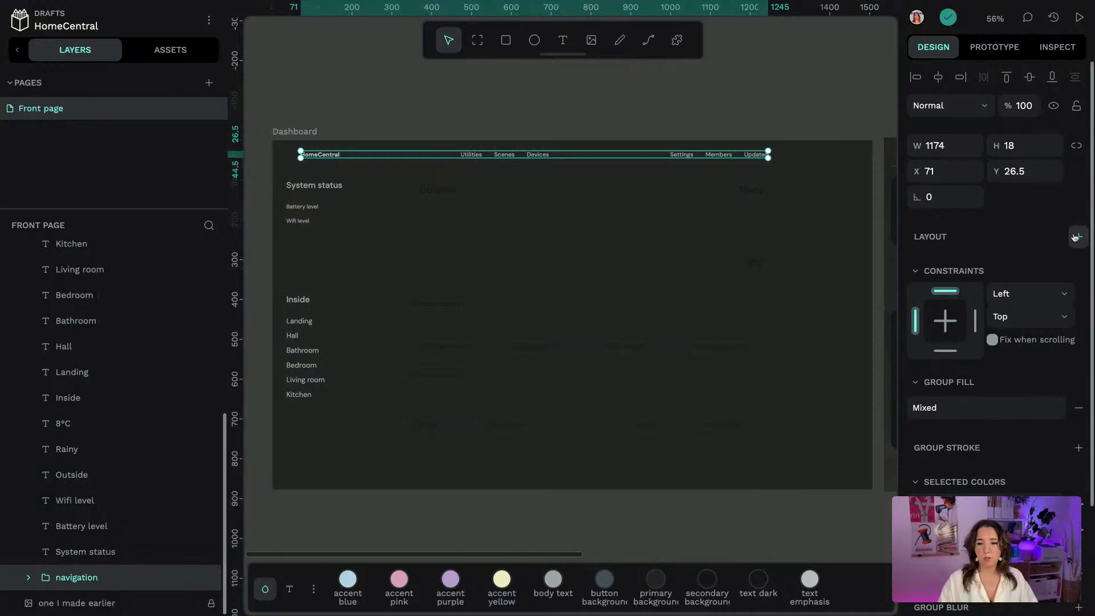
{"action": "left_click", "coordinate": [1074, 238]}
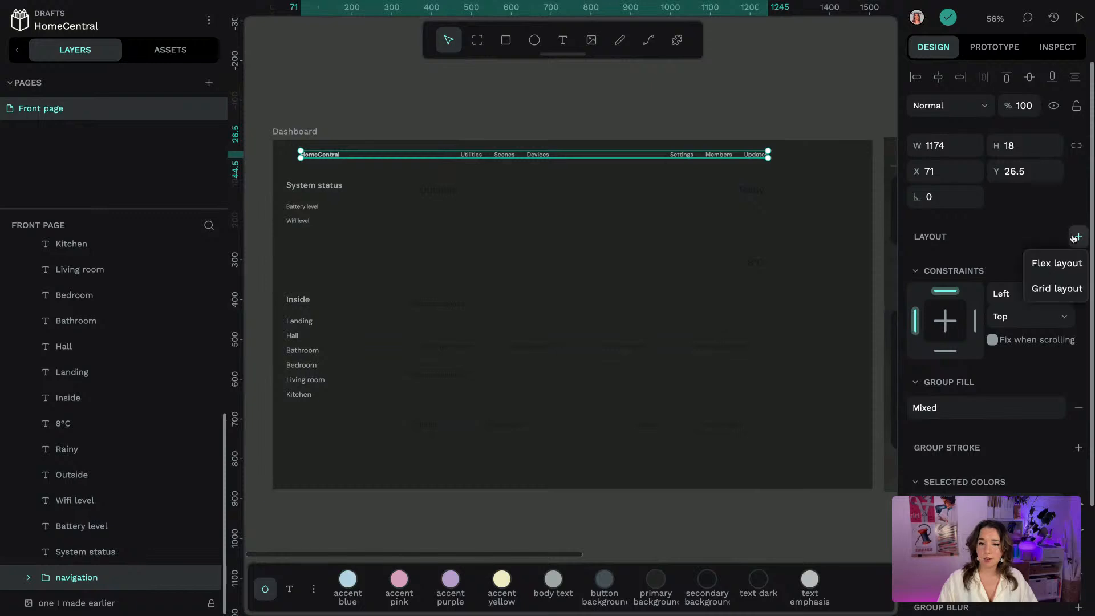
{"action": "left_click", "coordinate": [1056, 267]}
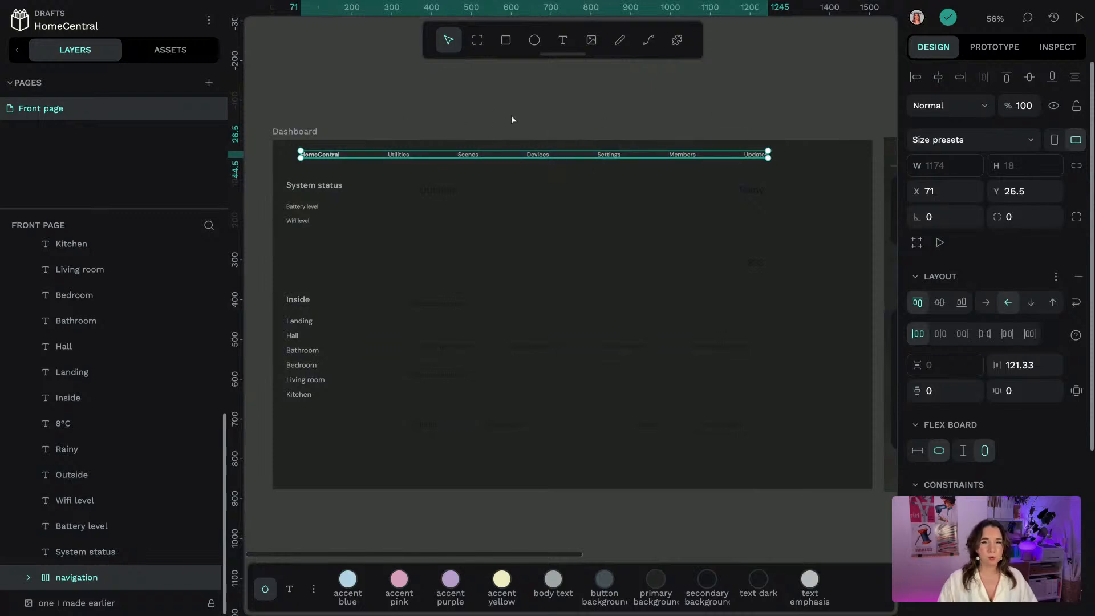
Centre-align the items of the navigation flex layout and set its direction to row
{"action": "scroll", "coordinate": [512, 117], "scroll_direction": "up", "scroll_amount": 3}
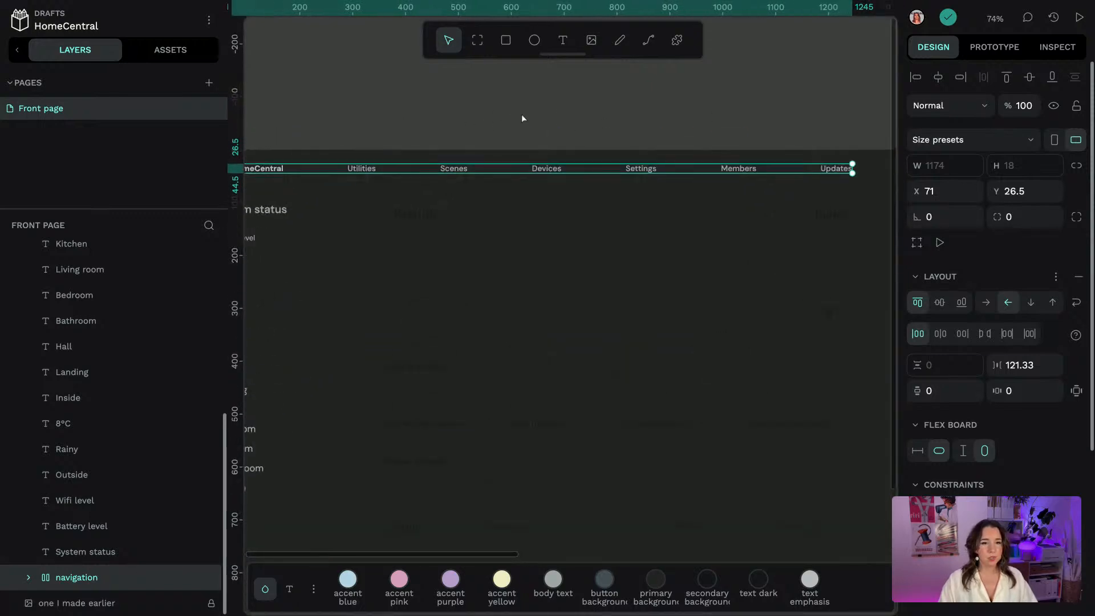
{"action": "key", "text": "space"}
{"action": "left_click_drag", "start_coordinate": [608, 146], "coordinate": [663, 126]}
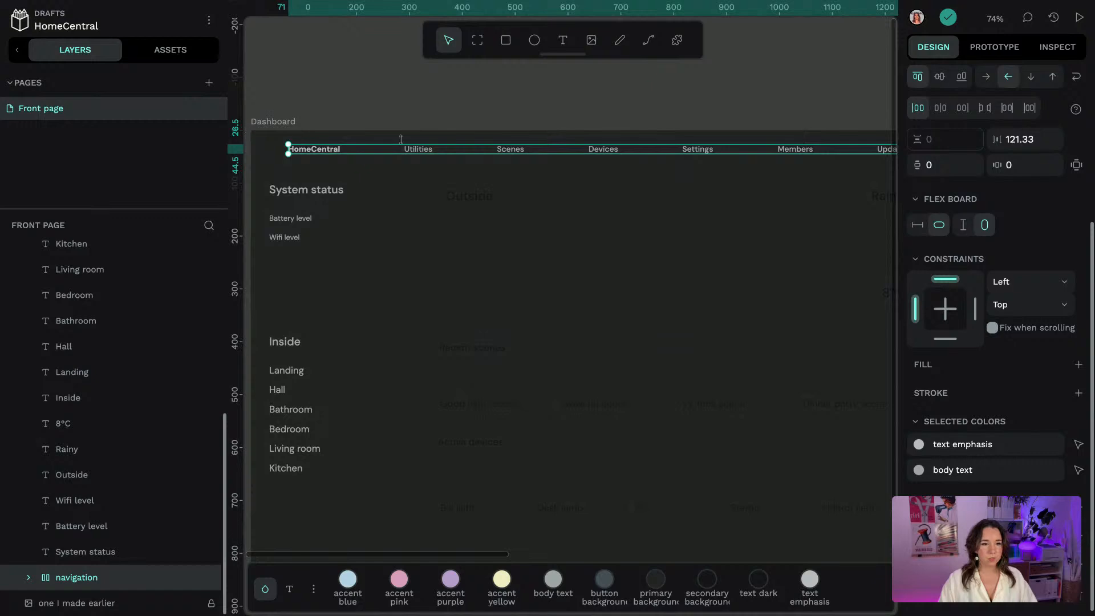
{"action": "scroll", "coordinate": [928, 254], "scroll_direction": "up", "scroll_amount": 3}
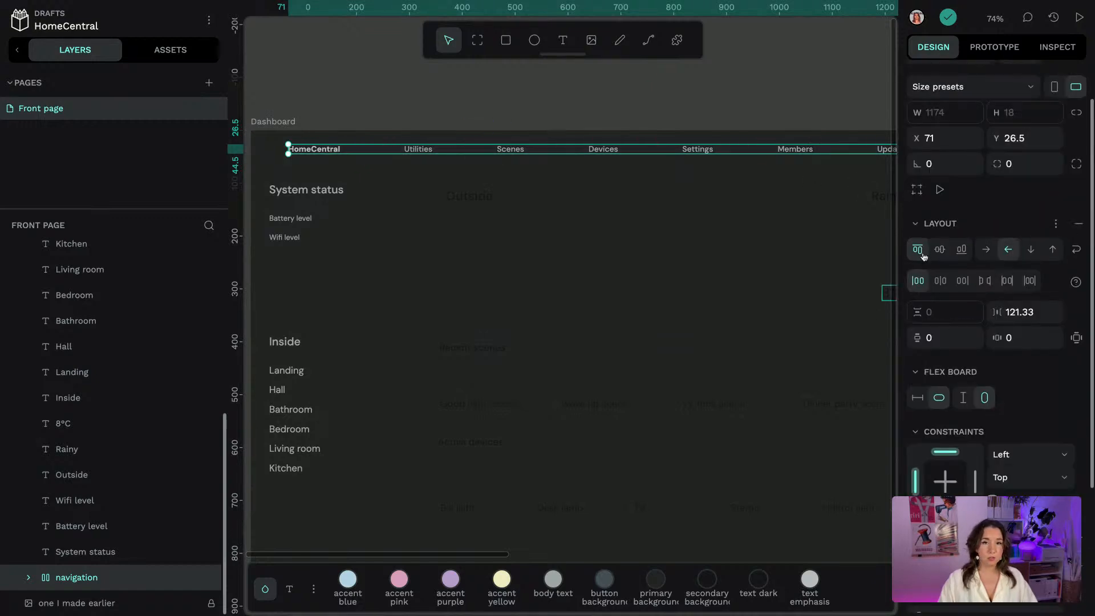
{"action": "left_click", "coordinate": [940, 251]}
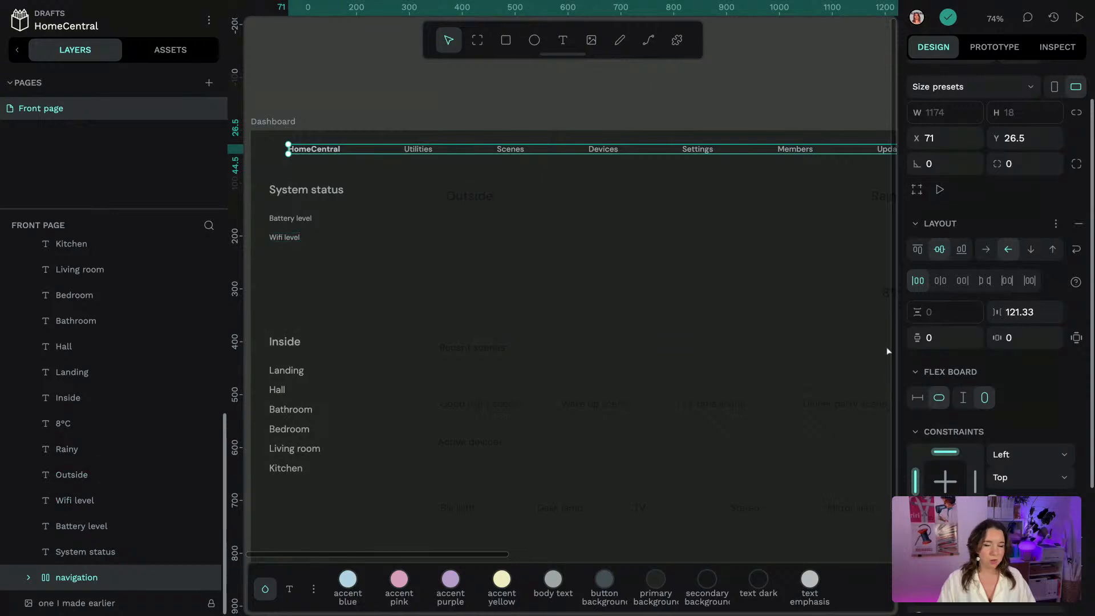
{"action": "left_click", "coordinate": [985, 252]}
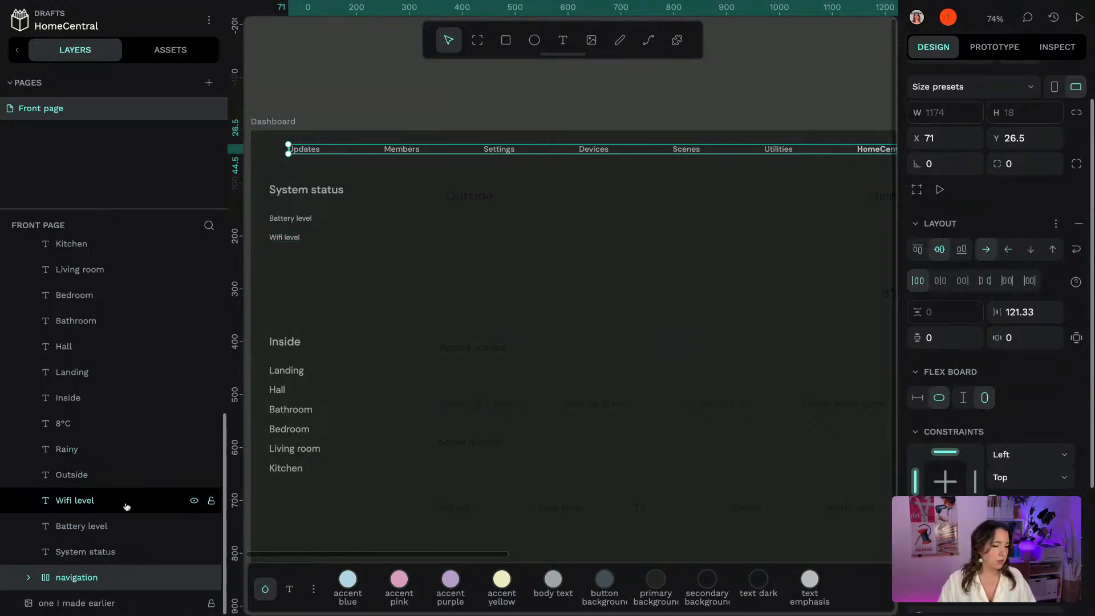
Move the HomeCentral title to the first place inside the navigation layout
{"action": "left_click", "coordinate": [27, 577]}
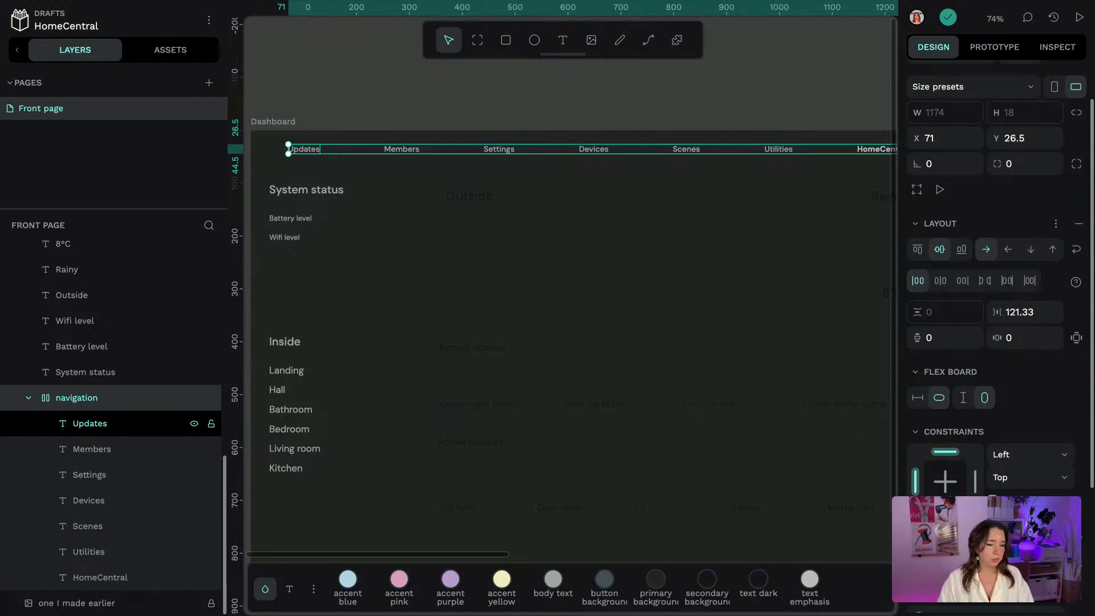
{"action": "left_click", "coordinate": [86, 526]}
{"action": "left_click", "coordinate": [114, 578]}
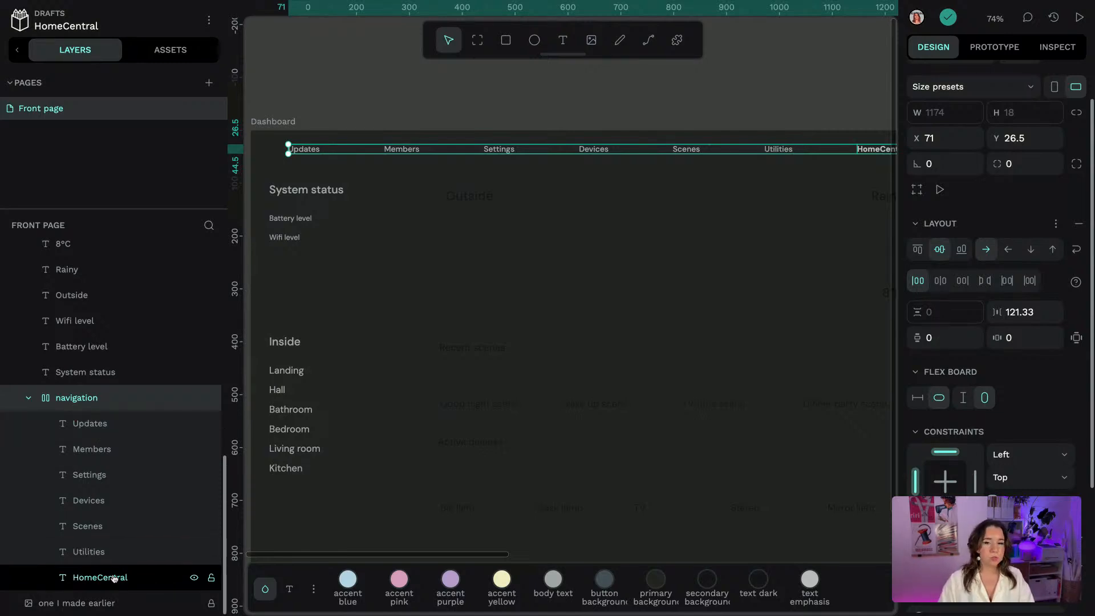
{"action": "left_click_drag", "start_coordinate": [114, 578], "coordinate": [174, 524]}
{"action": "key", "text": "ctrl+Up"}
{"action": "key", "text": "ctrl+Up"}
{"action": "key", "text": "ctrl+Up"}
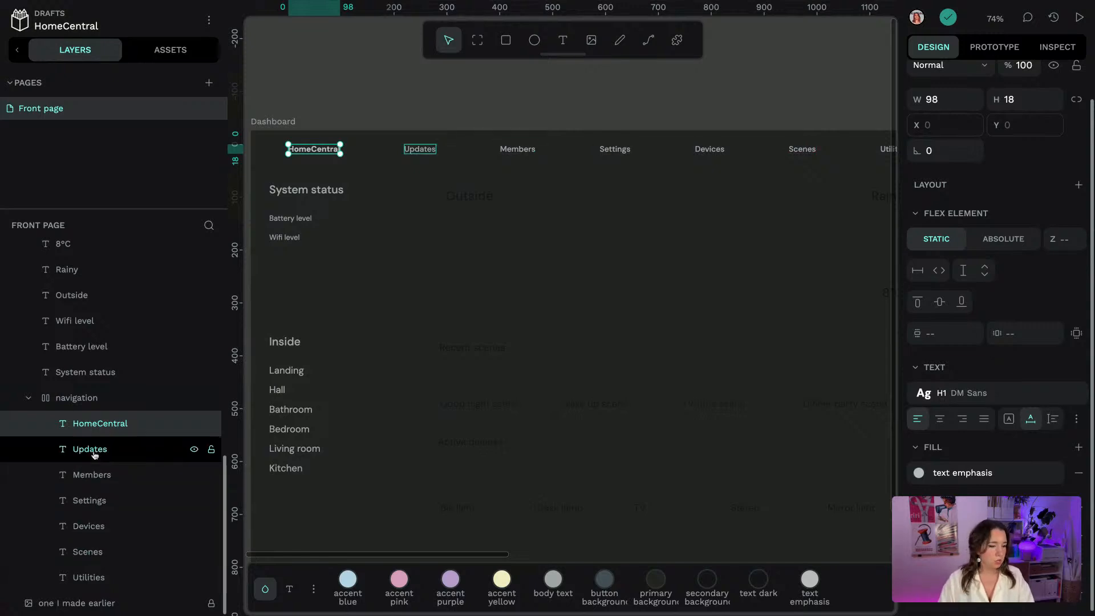
Reorder the links after HomeCentral in the navigation layout to Devices, Scenes, Utilities, Members, Settings, Updates
{"action": "left_click_drag", "start_coordinate": [95, 454], "coordinate": [114, 556]}
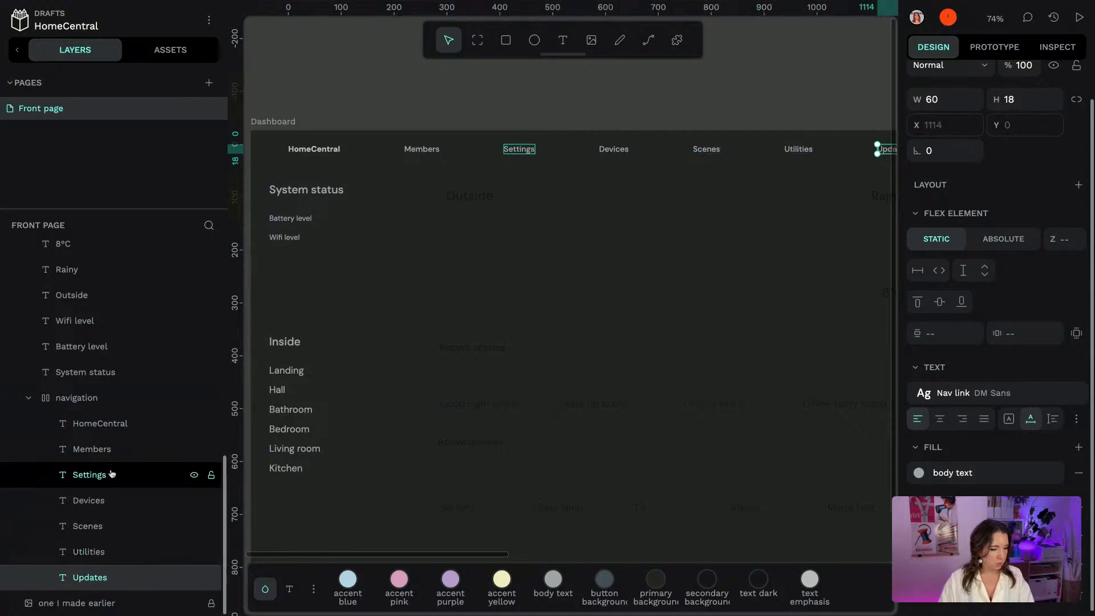
{"action": "left_click_drag", "start_coordinate": [115, 507], "coordinate": [116, 448]}
{"action": "left_click_drag", "start_coordinate": [115, 502], "coordinate": [129, 523]}
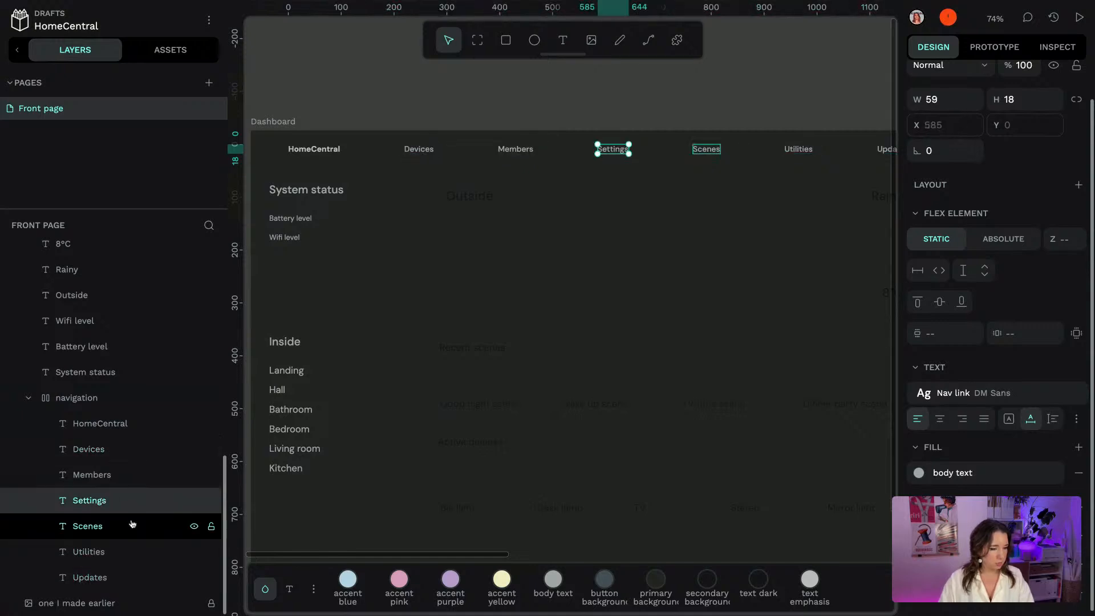
{"action": "key", "text": "Left"}
{"action": "left_click", "coordinate": [154, 550]}
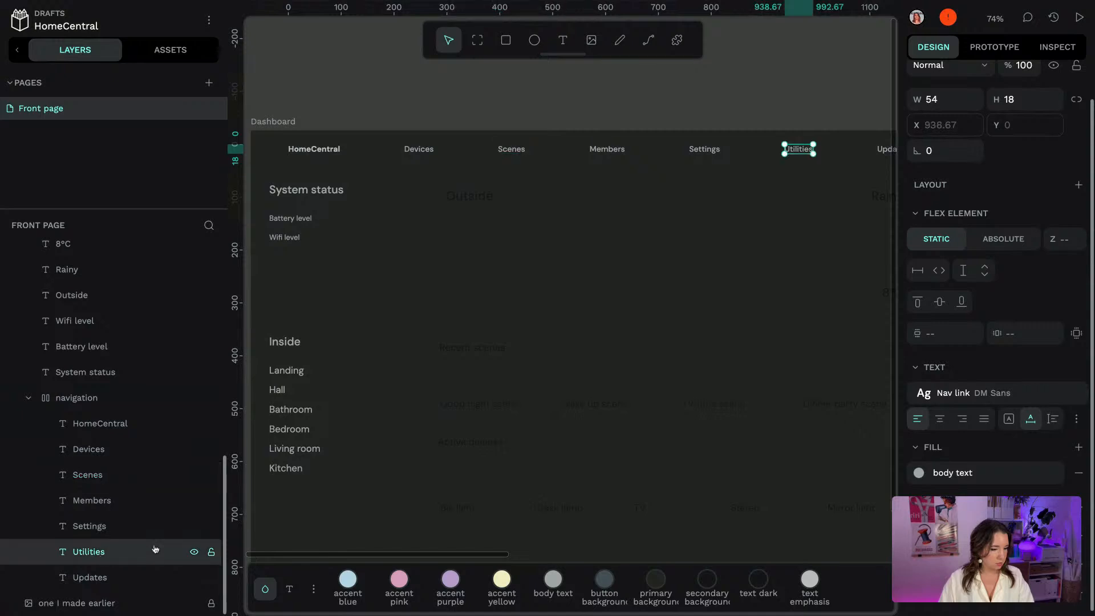
{"action": "key", "text": "Left"}
{"action": "key", "text": "Left"}
{"action": "left_click", "coordinate": [110, 525]}
{"action": "left_click", "coordinate": [110, 552]}
{"action": "left_click", "coordinate": [110, 577]}
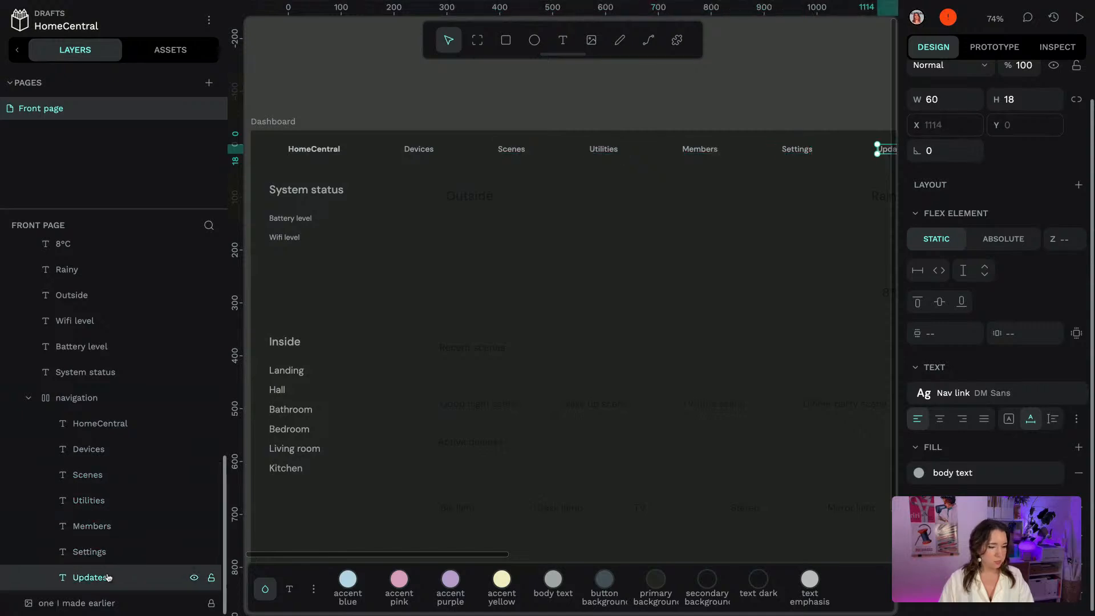
{"action": "left_click", "coordinate": [87, 408]}
{"action": "scroll", "coordinate": [807, 255], "scroll_direction": "down", "scroll_amount": 2}
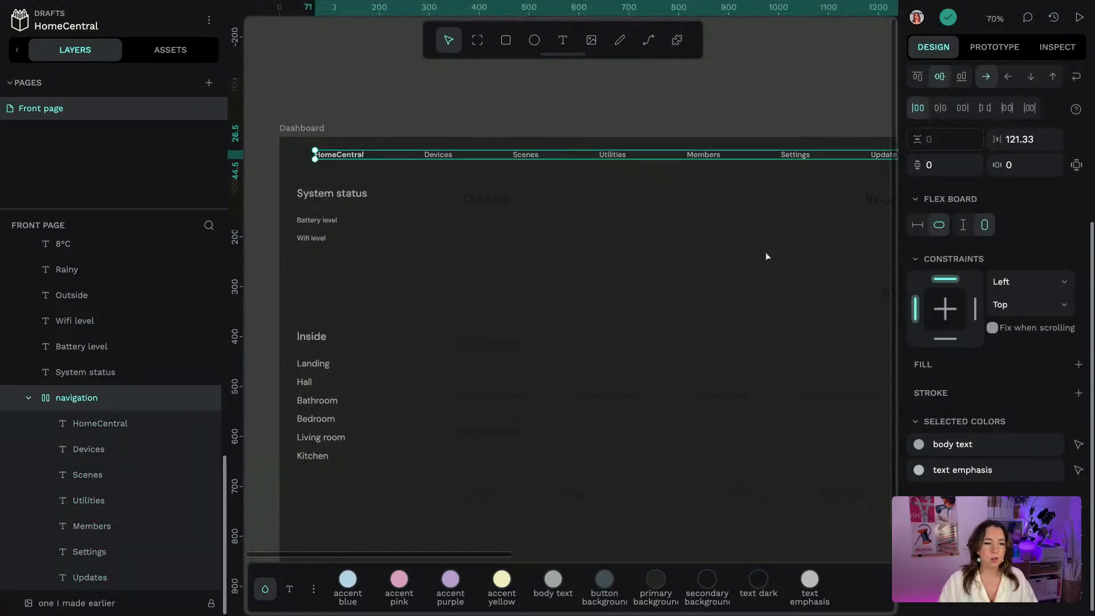
{"action": "left_click_drag", "start_coordinate": [816, 213], "coordinate": [774, 225]}
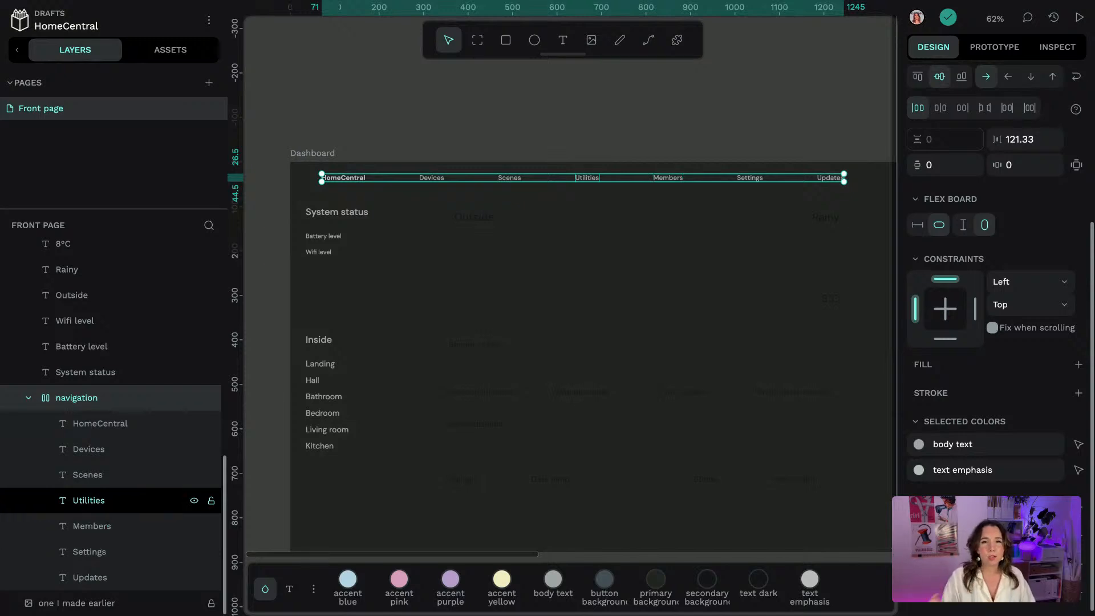
Group the HomeCentral title on its own inside navigation, name the group logo and add a flex layout to it
{"action": "left_click", "coordinate": [143, 424]}
{"action": "right_click", "coordinate": [147, 426]}
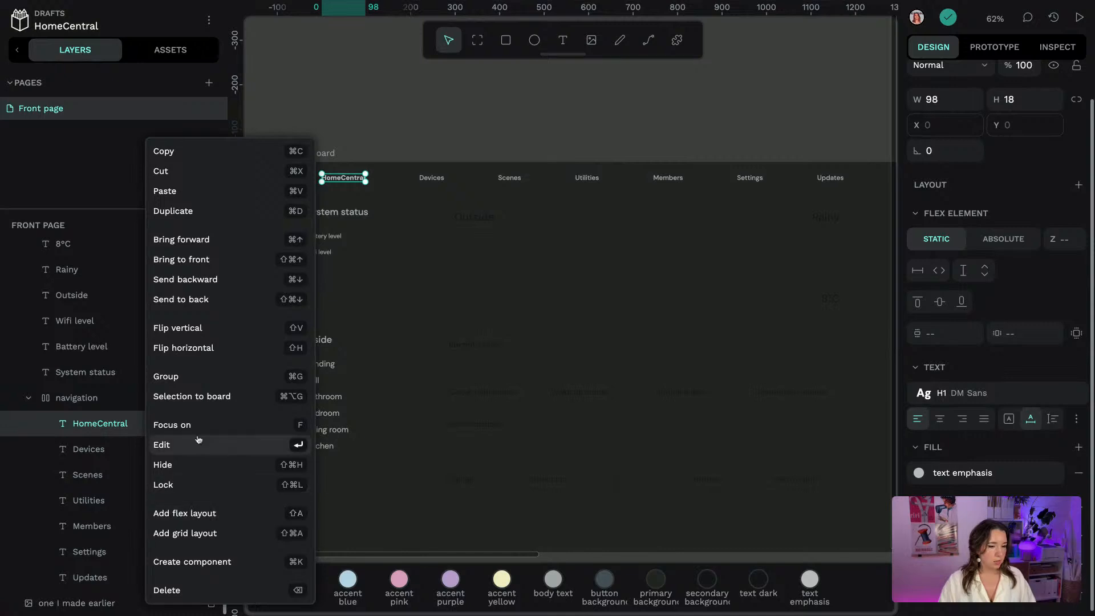
{"action": "left_click", "coordinate": [165, 376]}
{"action": "double_click", "coordinate": [89, 433]}
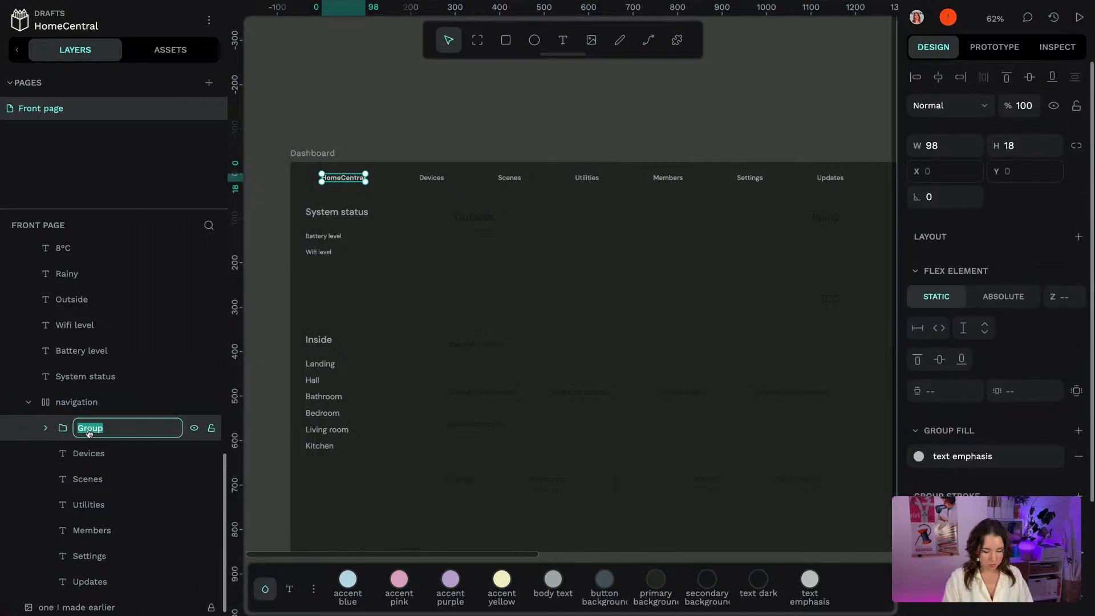
{"action": "type", "text": "logo"}
{"action": "key", "text": "Return"}
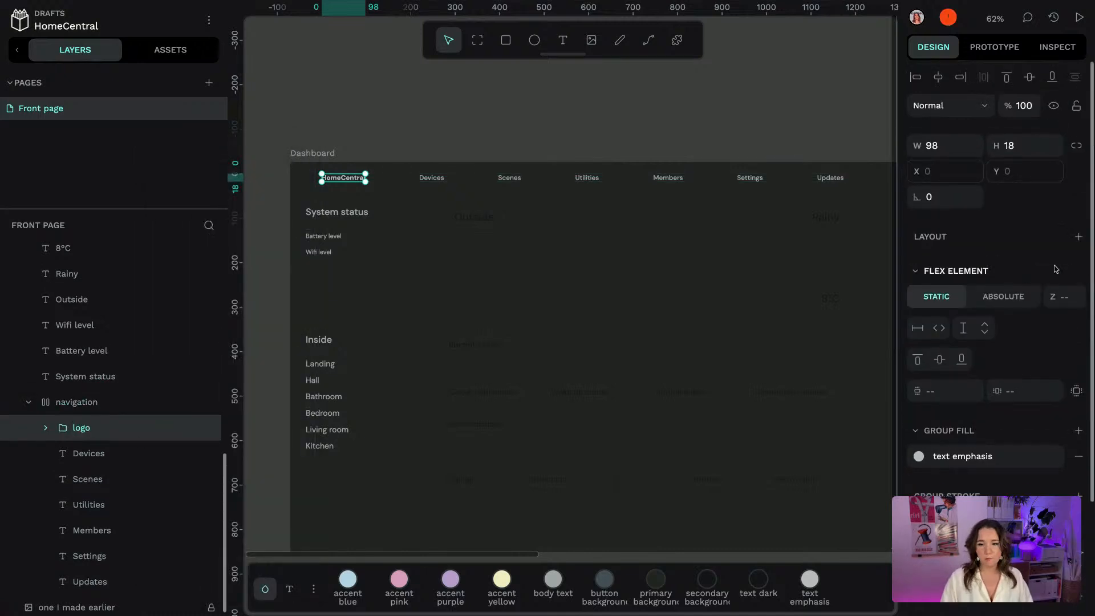
{"action": "left_click", "coordinate": [1078, 237]}
{"action": "left_click", "coordinate": [1058, 262]}
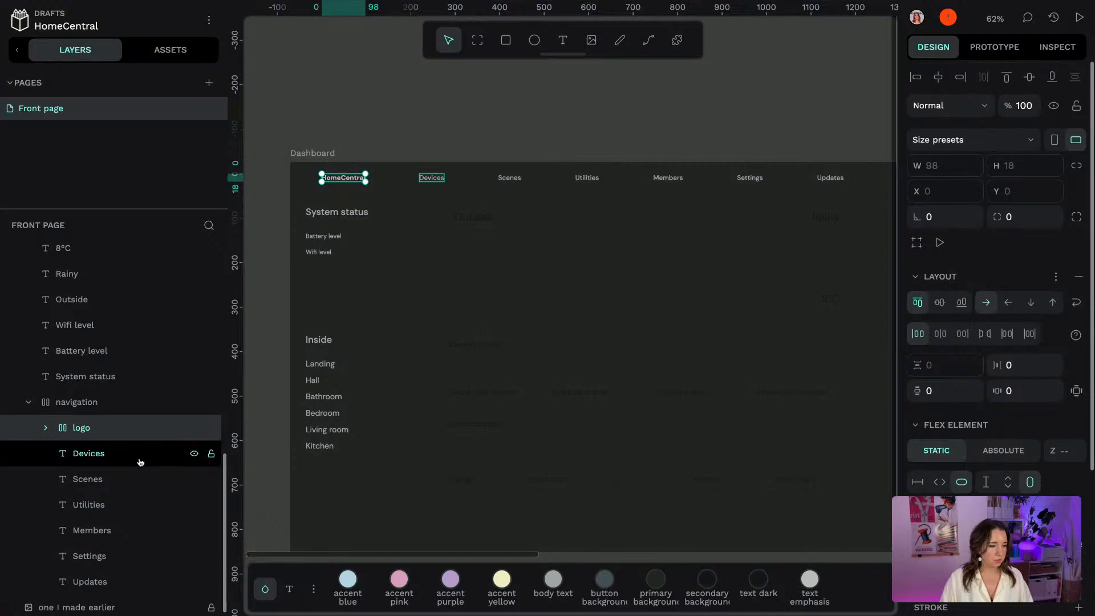
Group the Devices, Scenes and Utilities links, name the group links and give it a flex layout
{"action": "left_click", "coordinate": [140, 459]}
{"action": "left_click", "coordinate": [118, 504], "text": "shift"}
{"action": "right_click", "coordinate": [117, 504]}
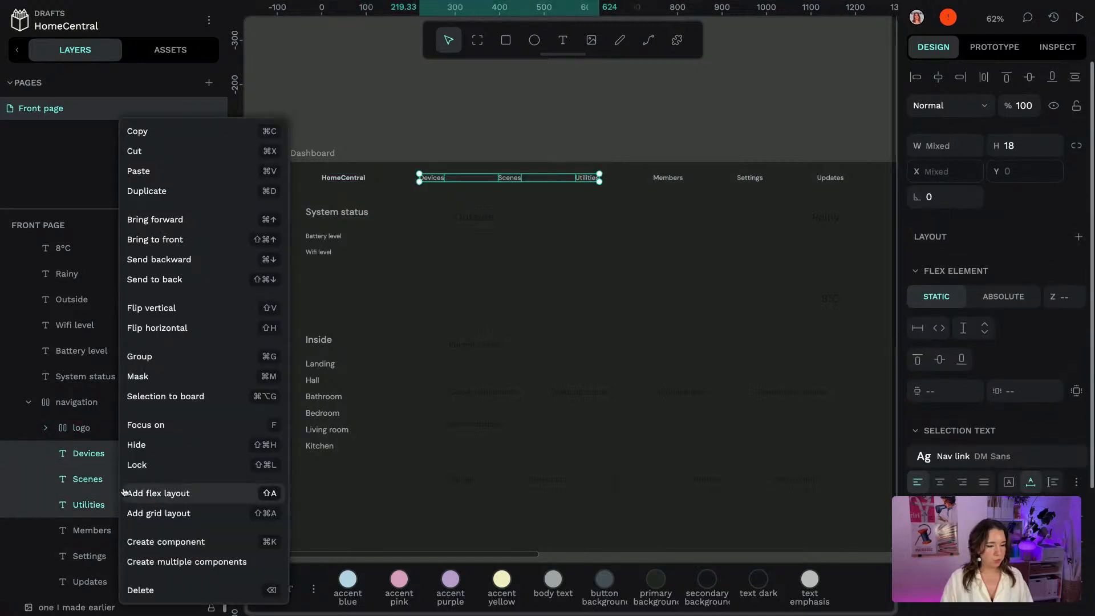
{"action": "left_click", "coordinate": [162, 365]}
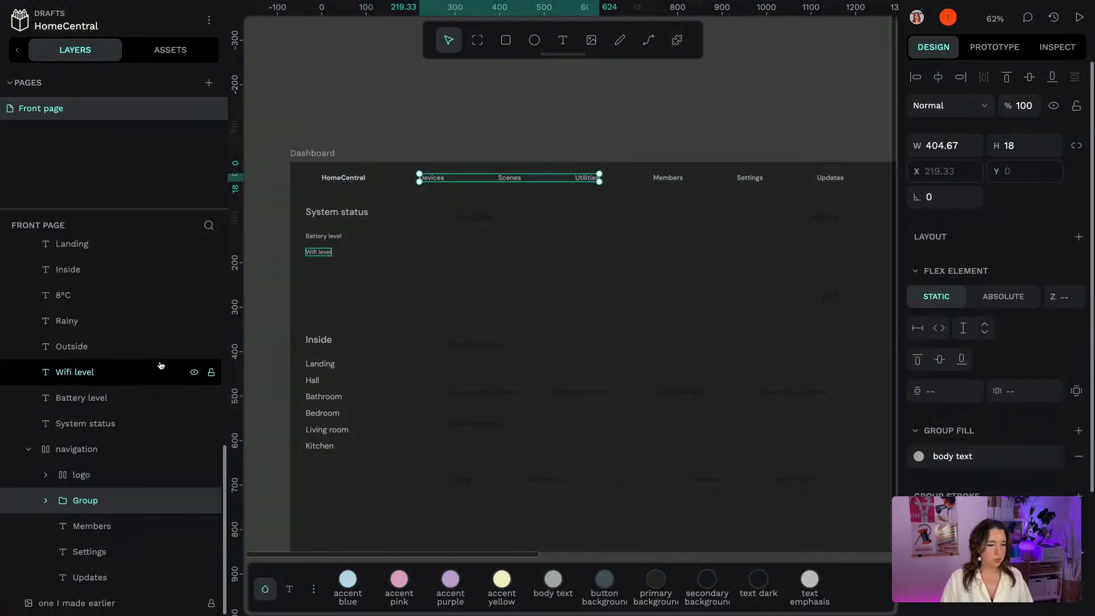
{"action": "double_click", "coordinate": [84, 501]}
{"action": "type", "text": "links"}
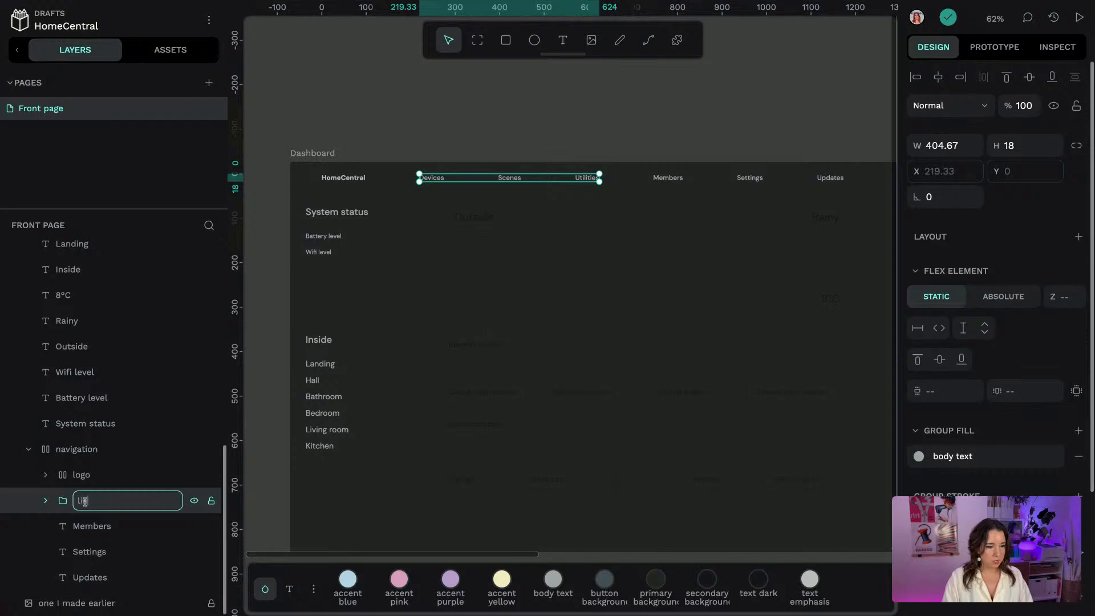
{"action": "key", "text": "Return"}
{"action": "left_click", "coordinate": [1079, 236]}
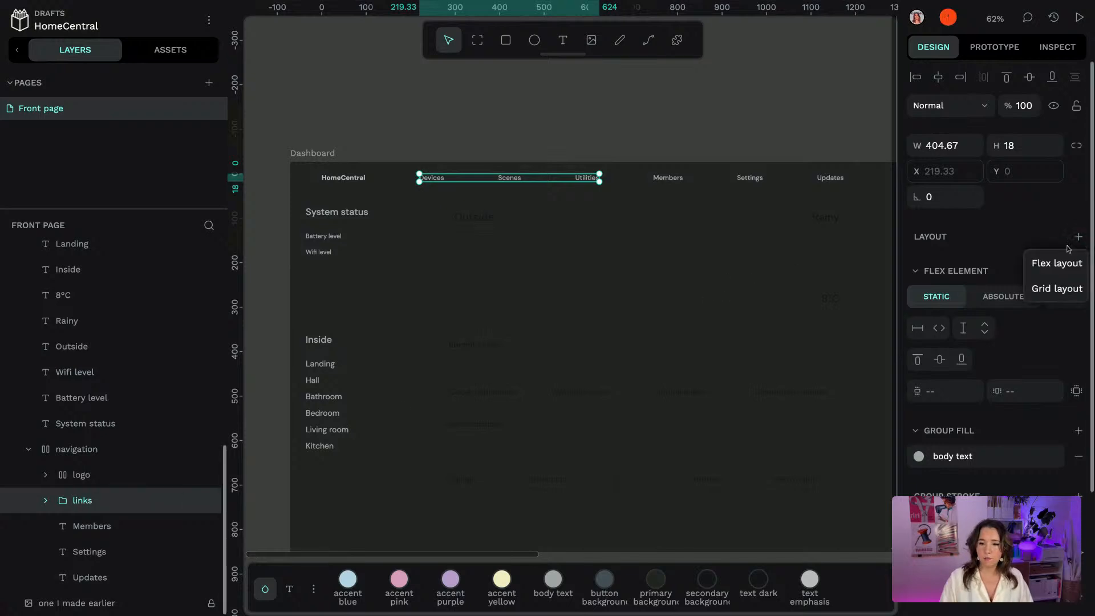
{"action": "left_click", "coordinate": [1056, 260]}
Wrap the Members, Settings and Updates links in a flex layout board and name it settings
{"action": "left_click", "coordinate": [103, 526]}
{"action": "left_click", "coordinate": [114, 552], "text": "shift"}
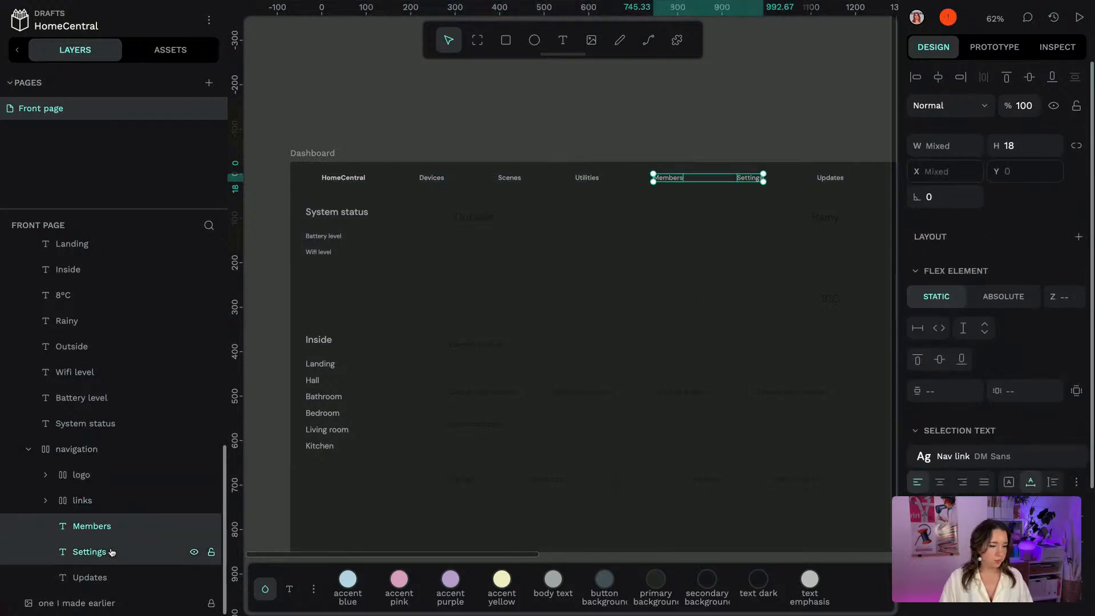
{"action": "left_click", "coordinate": [106, 575], "text": "shift"}
{"action": "right_click", "coordinate": [108, 546]}
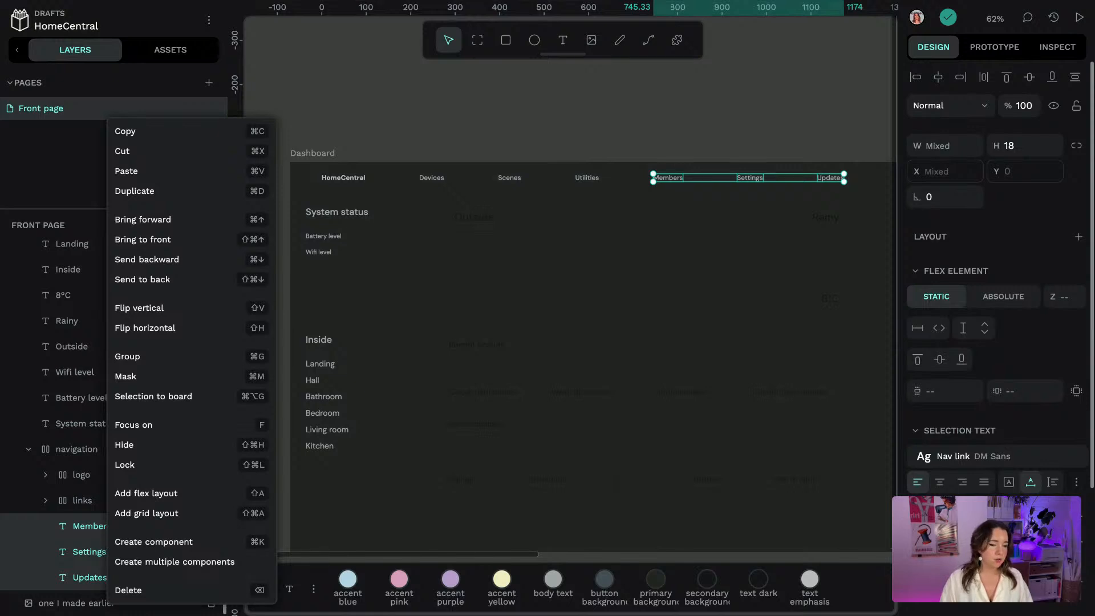
{"action": "left_click", "coordinate": [148, 493]}
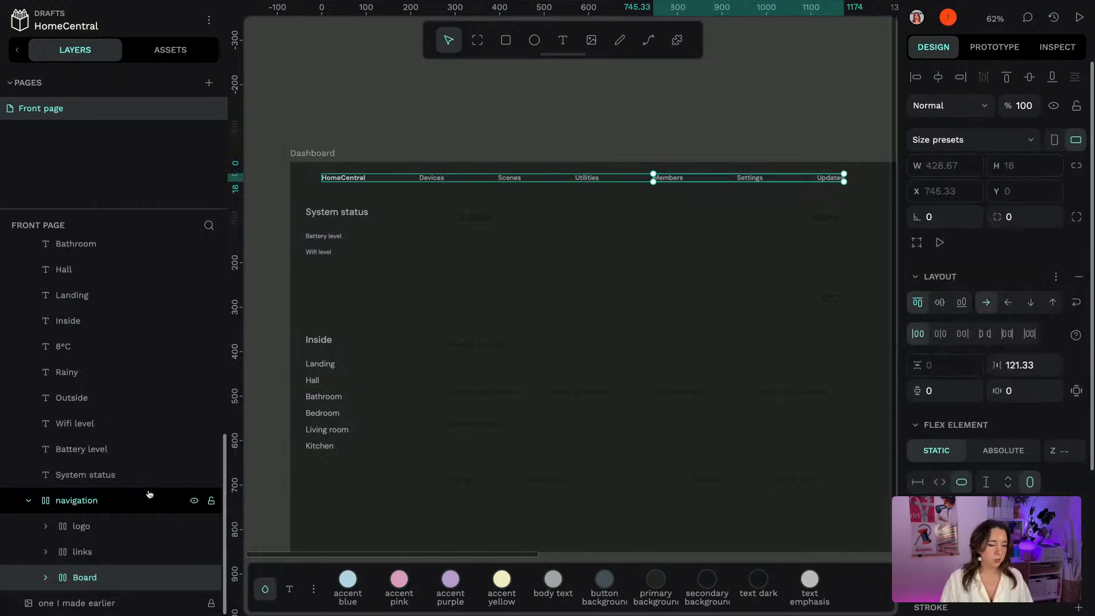
{"action": "double_click", "coordinate": [92, 577]}
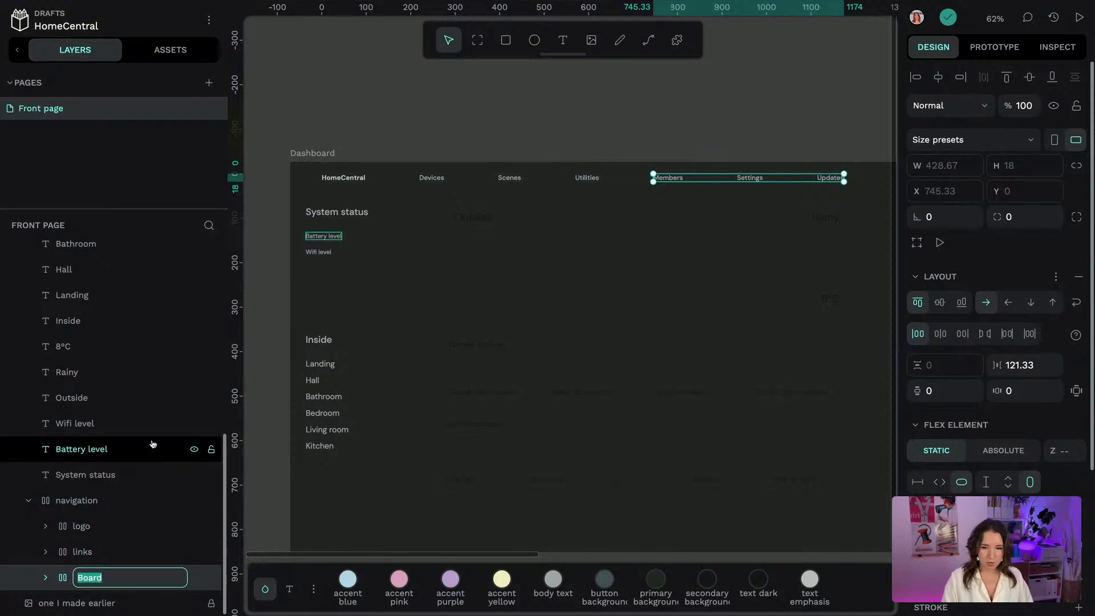
{"action": "type", "text": "setti"}
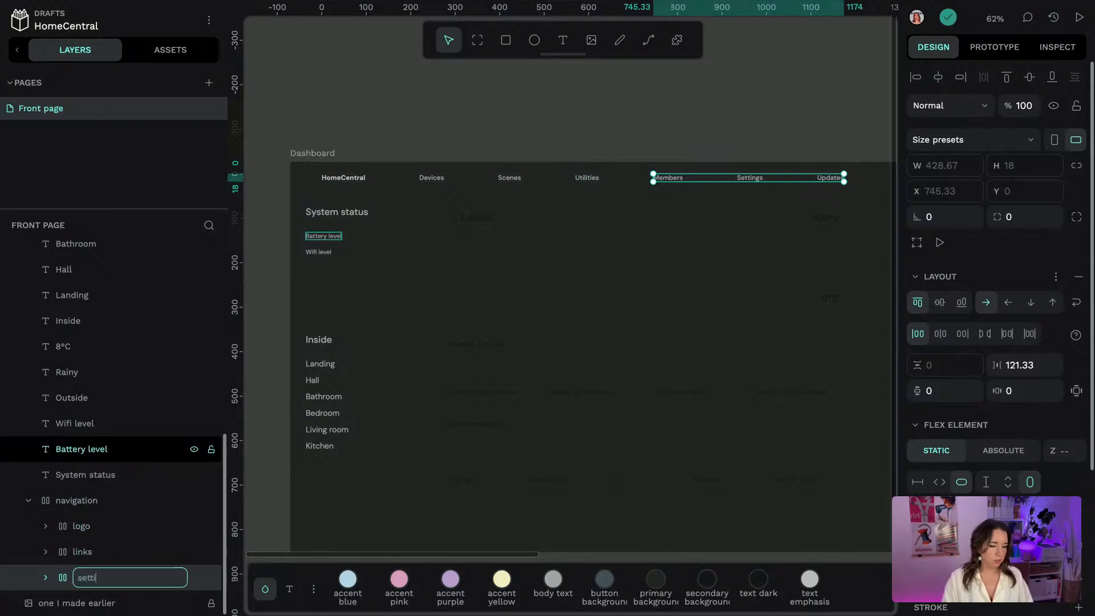
{"action": "type", "text": "ngs"}
{"action": "key", "text": "Return"}
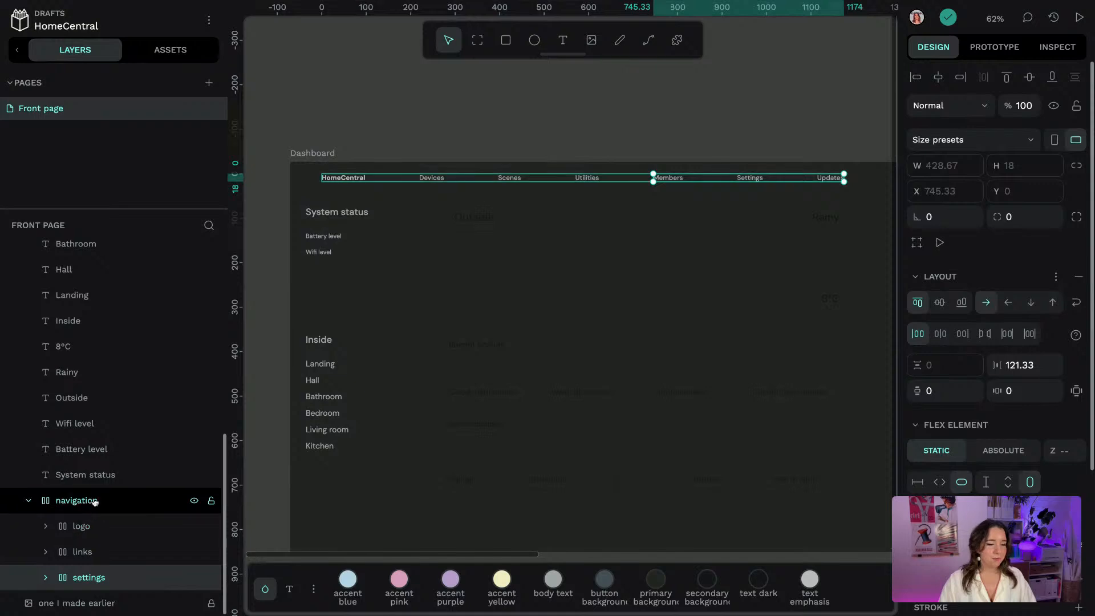
Select the logo group inside navigation and add the shared library HomeCentral Utilities to the file
{"action": "left_click", "coordinate": [96, 525]}
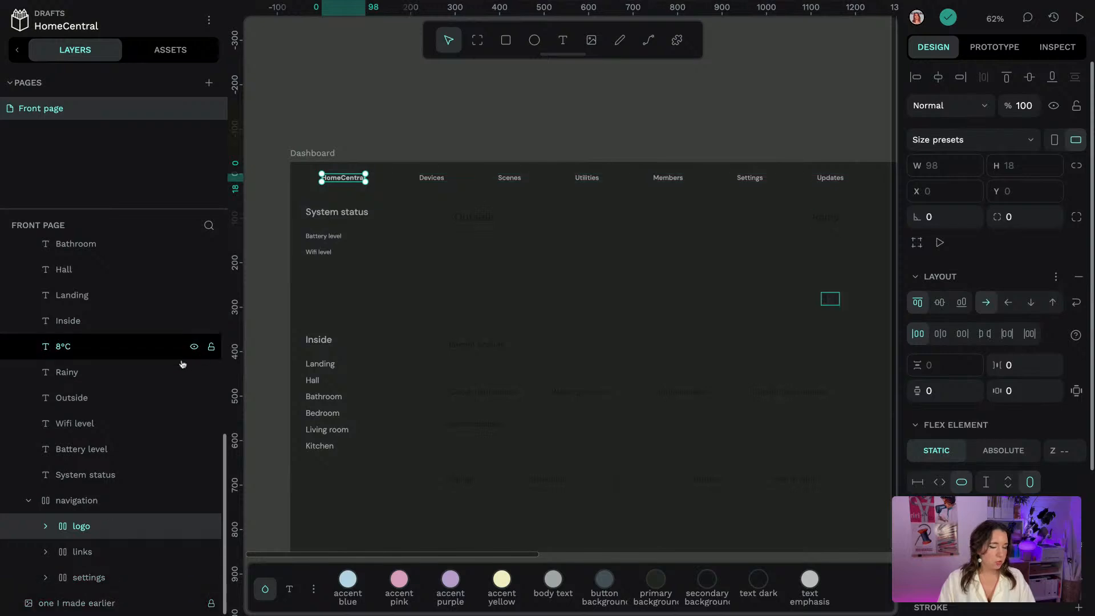
{"action": "scroll", "coordinate": [387, 178], "scroll_direction": "up", "scroll_amount": 5}
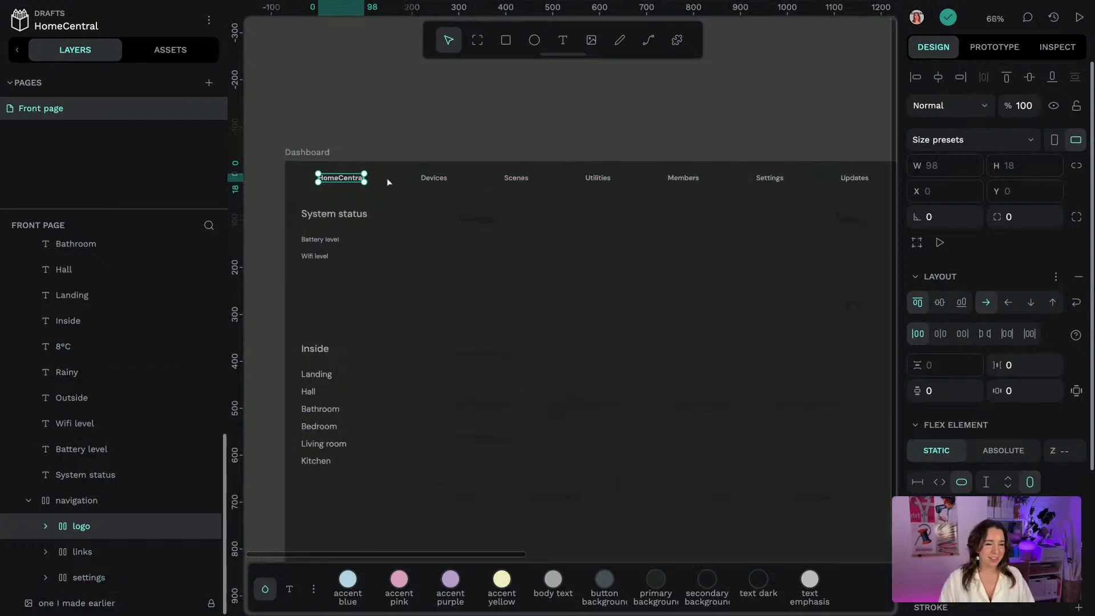
{"action": "scroll", "coordinate": [376, 160], "scroll_direction": "left", "scroll_amount": 4}
{"action": "scroll", "coordinate": [377, 159], "scroll_direction": "up", "scroll_amount": 2}
{"action": "left_click", "coordinate": [171, 49]}
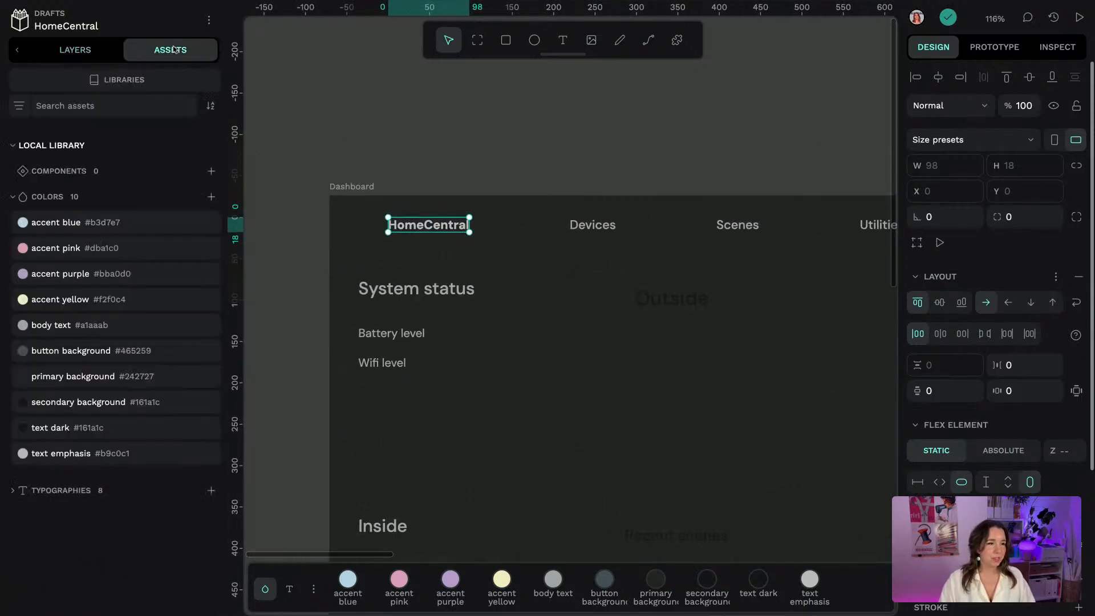
{"action": "left_click", "coordinate": [158, 85]}
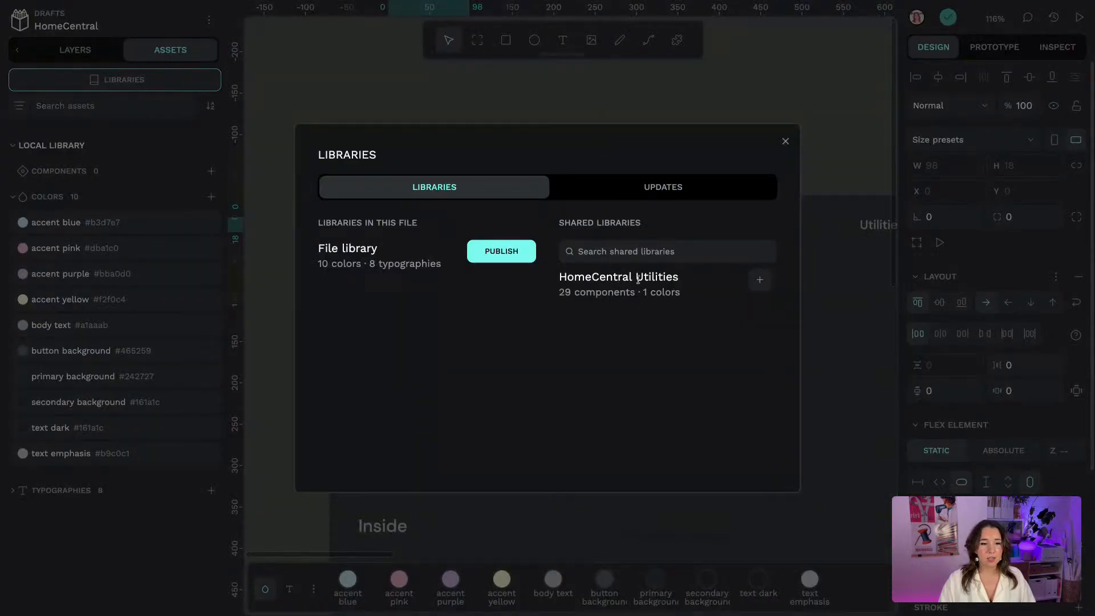
{"action": "left_click", "coordinate": [760, 280]}
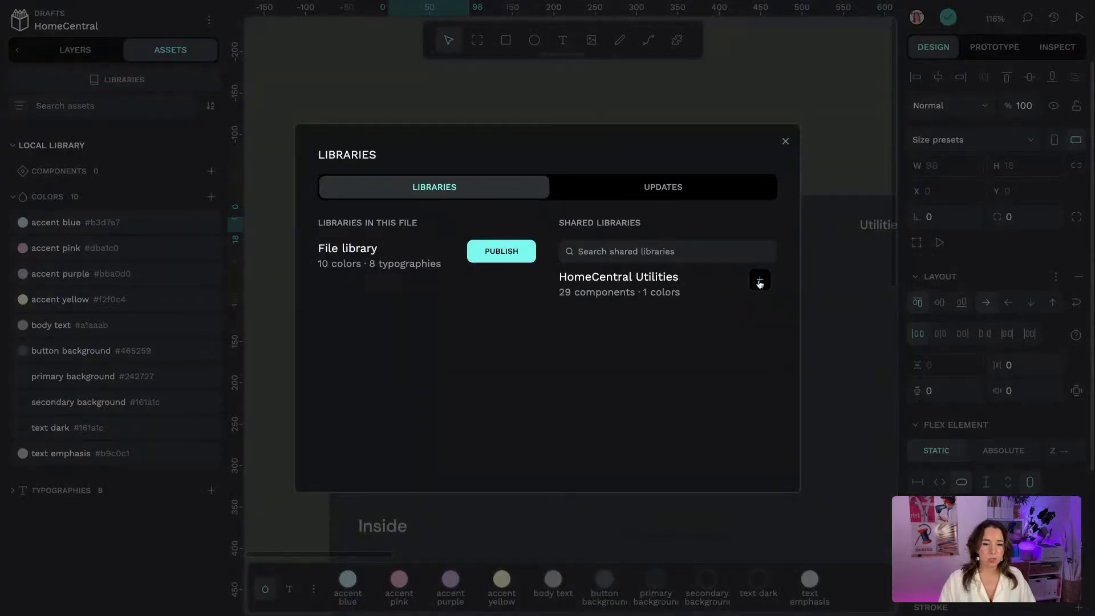
{"action": "left_click", "coordinate": [786, 142]}
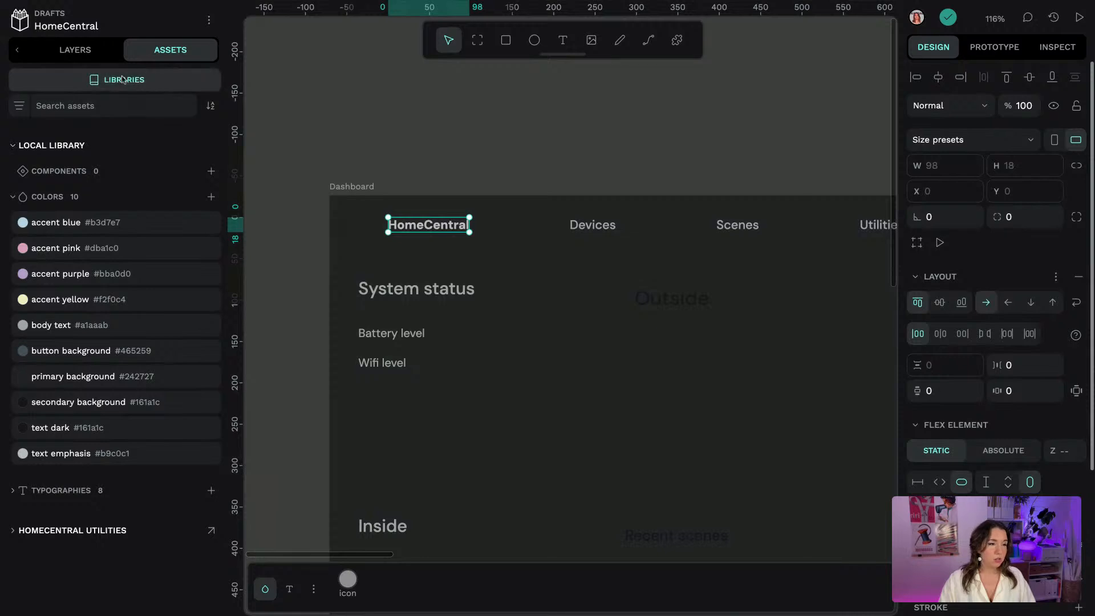
Insert the home component from the HomeCentral Utilities library into the logo group, before the HomeCentral title
{"action": "left_click", "coordinate": [57, 531]}
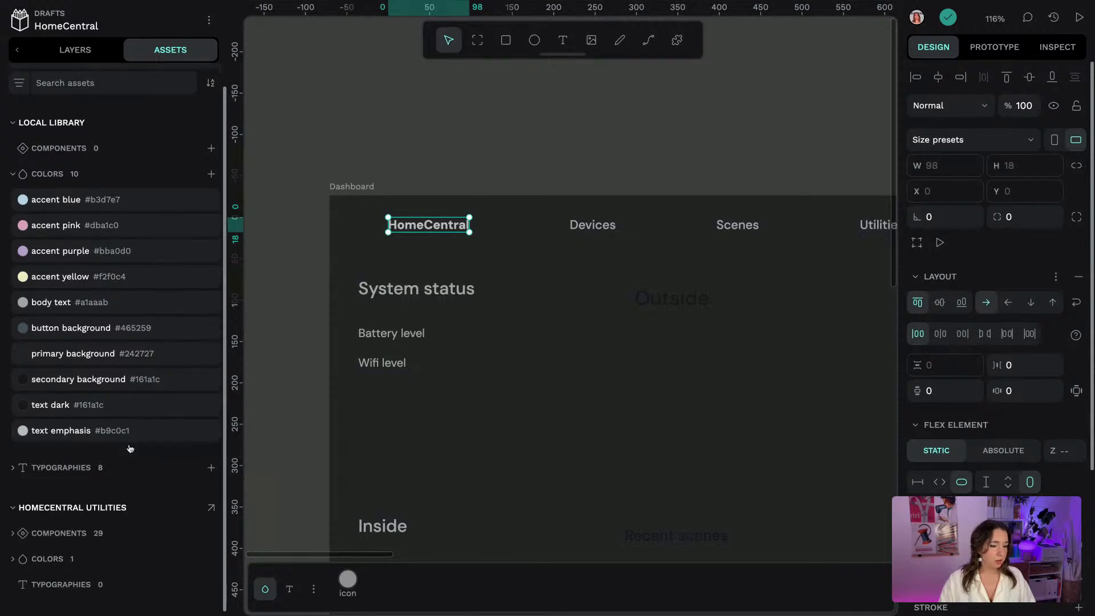
{"action": "left_click", "coordinate": [57, 533]}
{"action": "scroll", "coordinate": [177, 411], "scroll_direction": "down", "scroll_amount": 10}
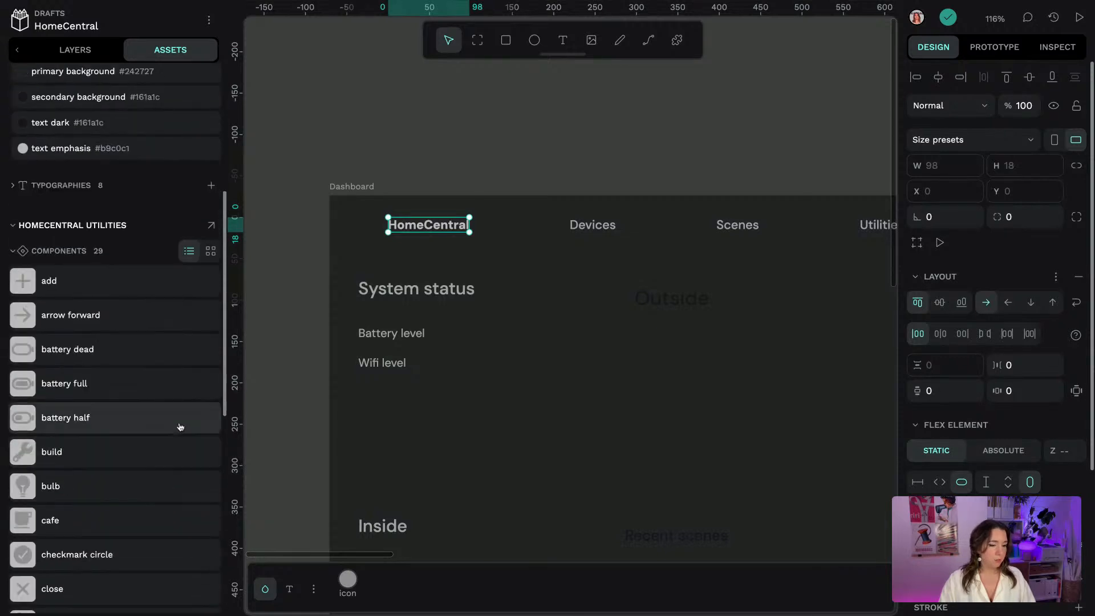
{"action": "scroll", "coordinate": [143, 433], "scroll_direction": "down", "scroll_amount": 2}
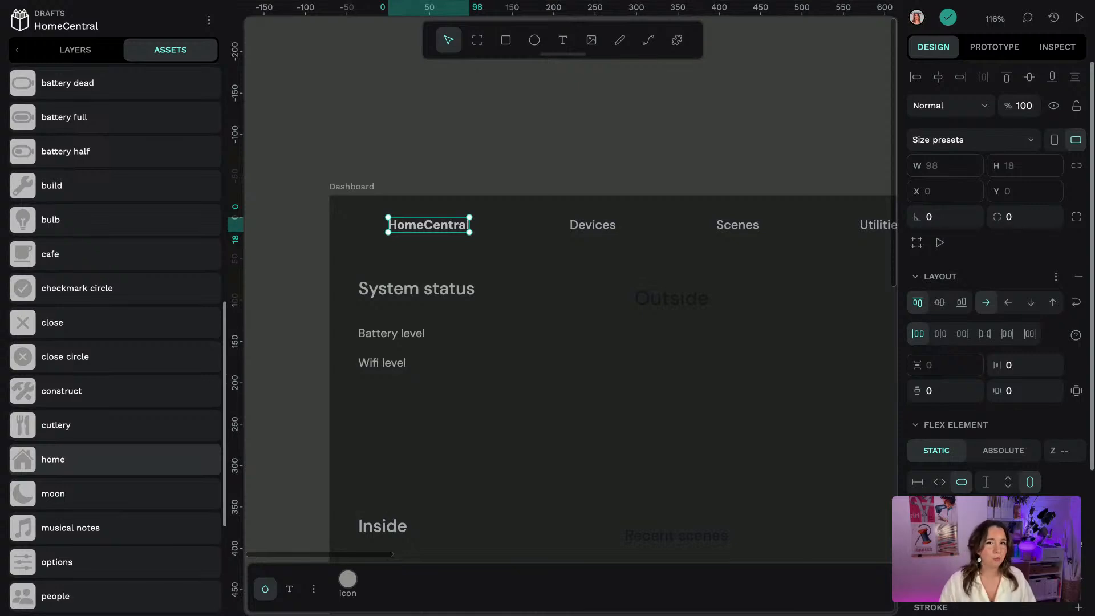
{"action": "left_click", "coordinate": [18, 464]}
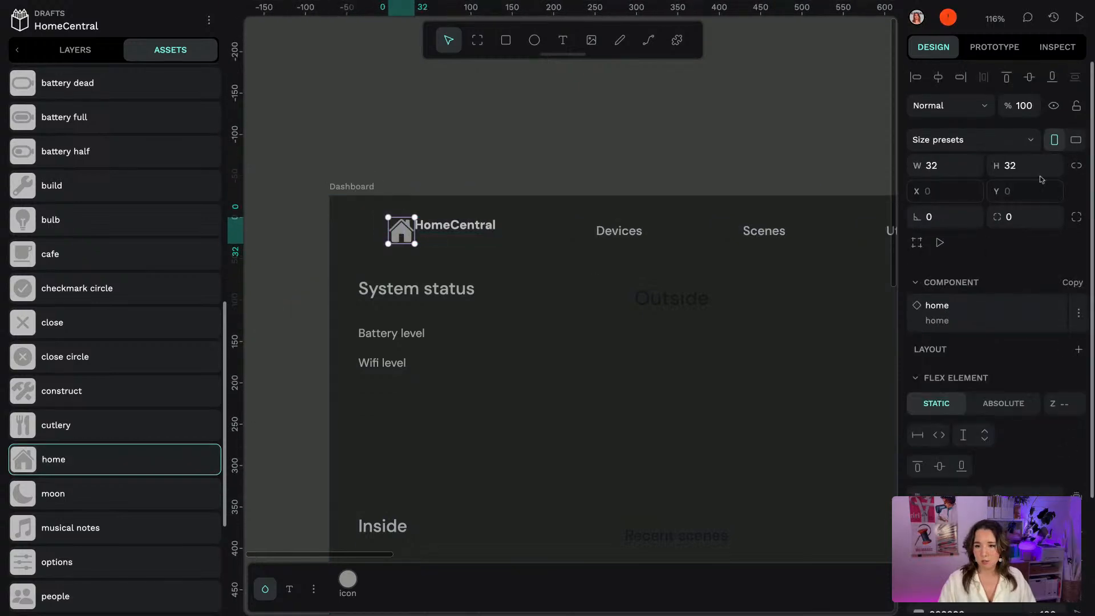
Lock the home icon's proportions and set its width and height to 21
{"action": "left_click", "coordinate": [1076, 166]}
{"action": "left_click", "coordinate": [1033, 166]}
{"action": "type", "text": "21"}
{"action": "key", "text": "Return"}
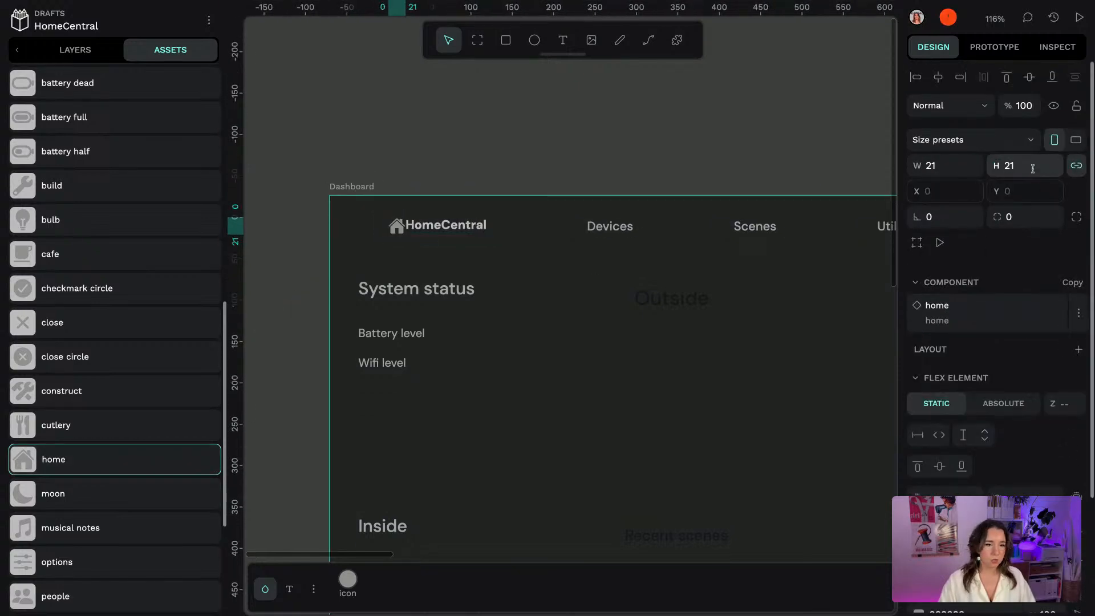
Center the items of the logo layout vertically and set its column gap to 10
{"action": "left_click", "coordinate": [75, 50]}
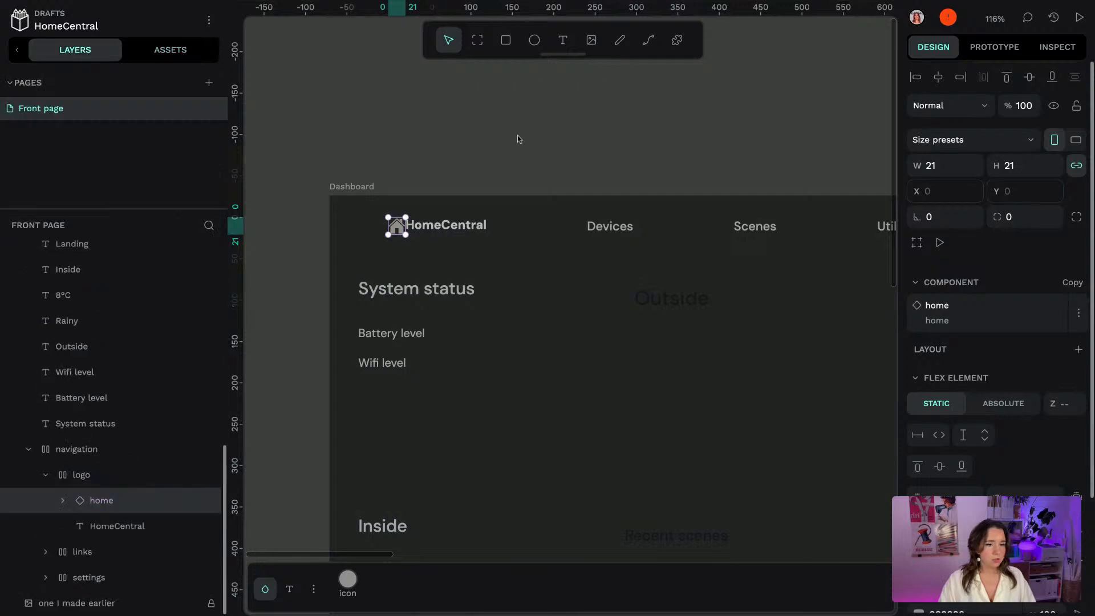
{"action": "left_click", "coordinate": [56, 472]}
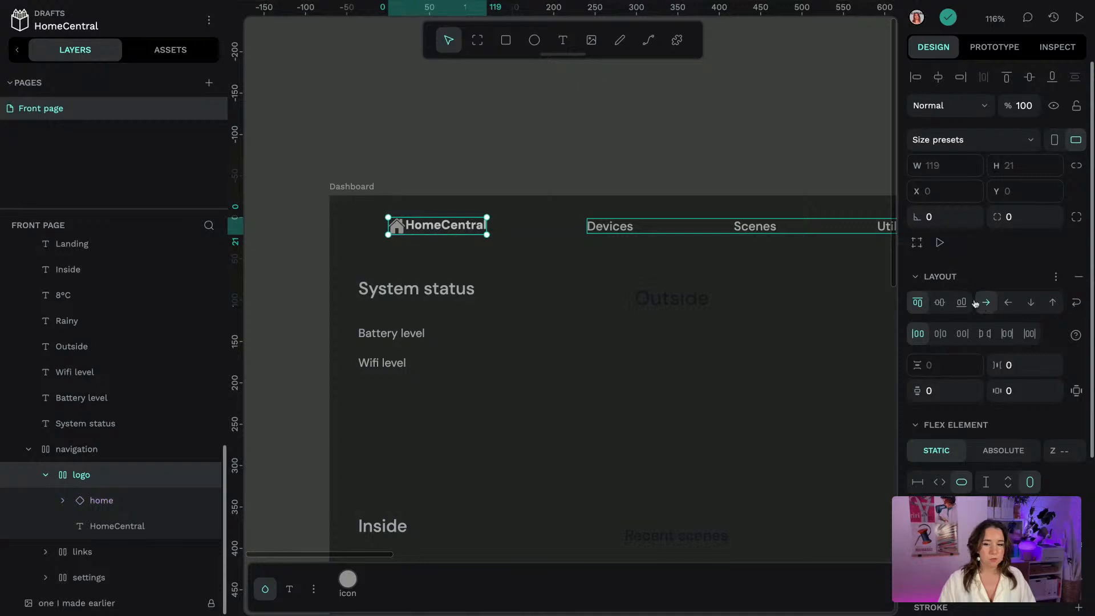
{"action": "left_click", "coordinate": [941, 303]}
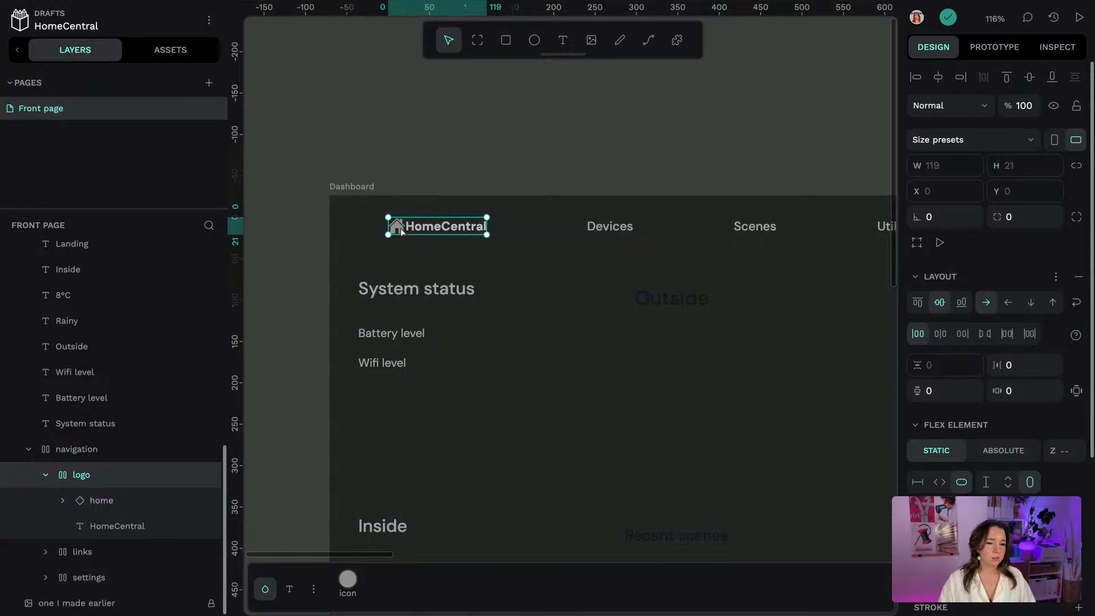
{"action": "left_click", "coordinate": [1030, 366]}
{"action": "type", "text": "10"}
{"action": "key", "text": "Return"}
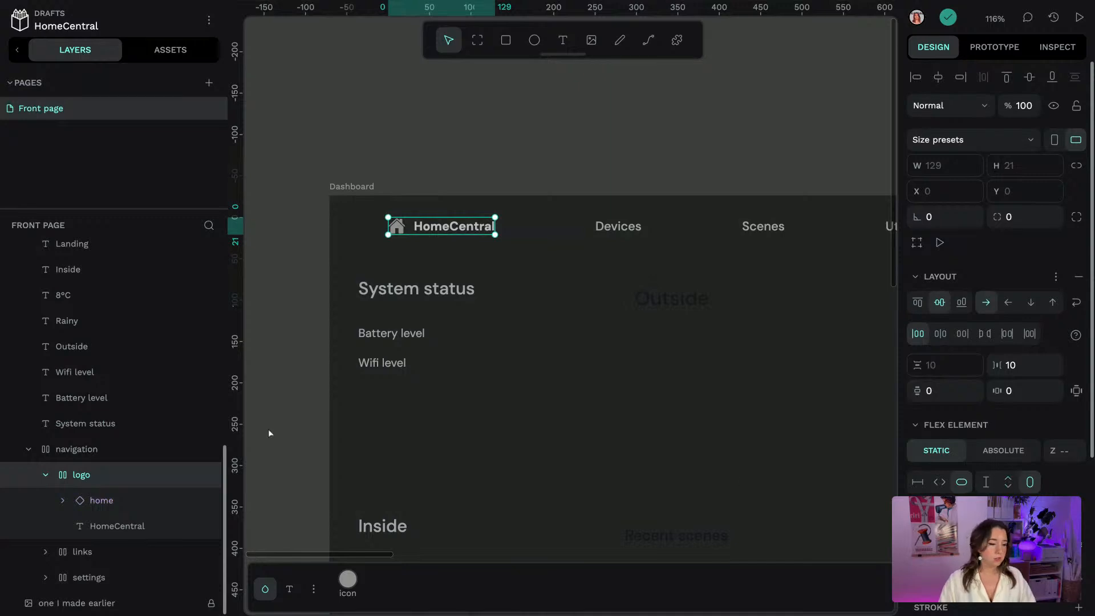
Recolor the home icon in the logo group with the body text color from the file library
{"action": "left_click", "coordinate": [106, 501]}
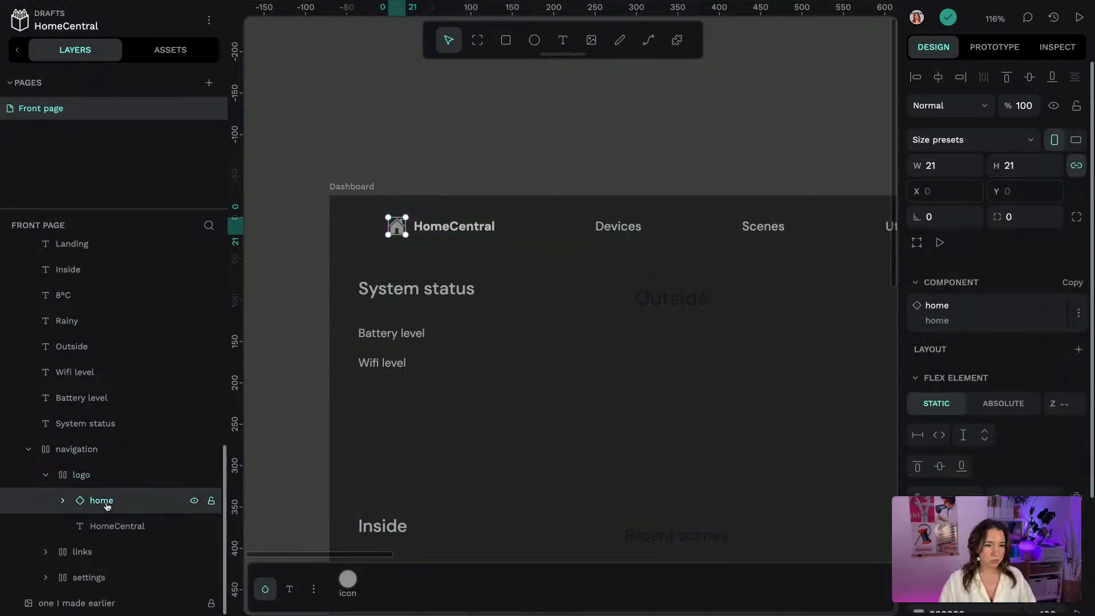
{"action": "scroll", "coordinate": [980, 392], "scroll_direction": "down", "scroll_amount": 3}
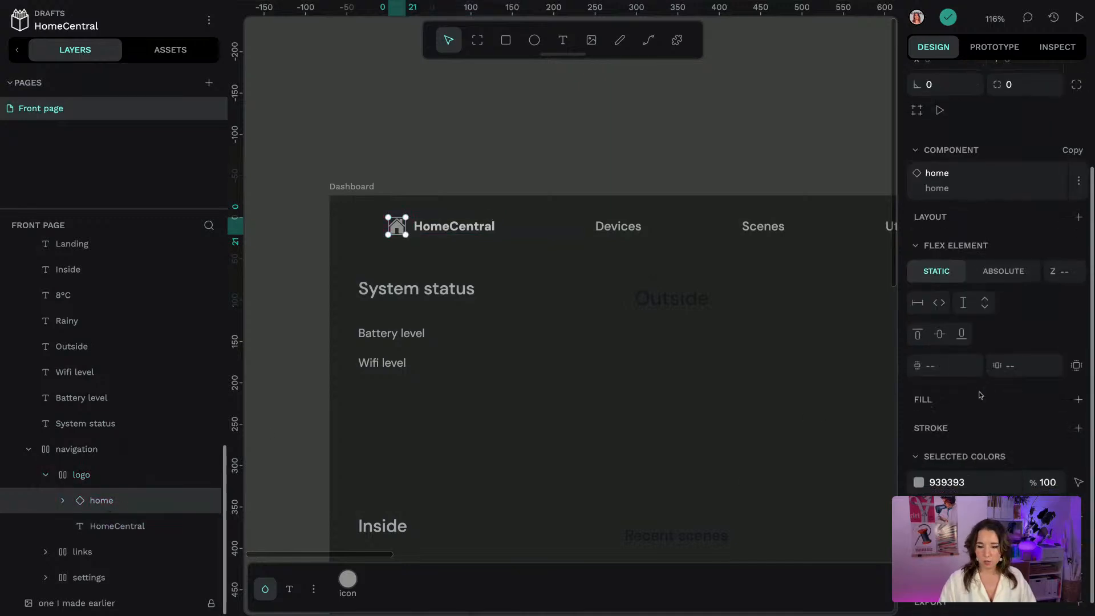
{"action": "left_click", "coordinate": [919, 474]}
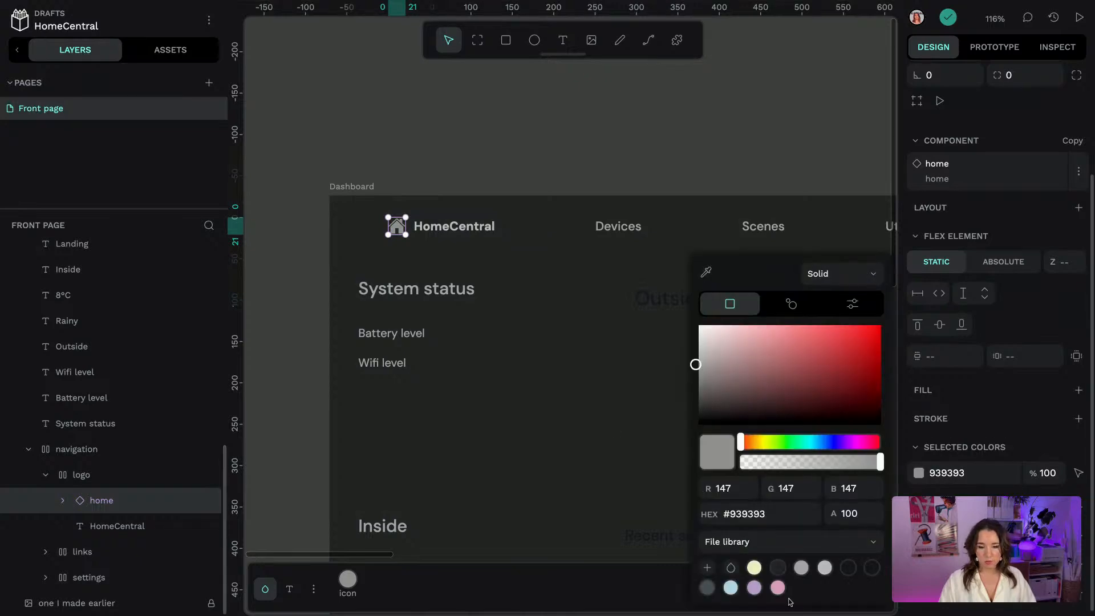
{"action": "left_click", "coordinate": [825, 567]}
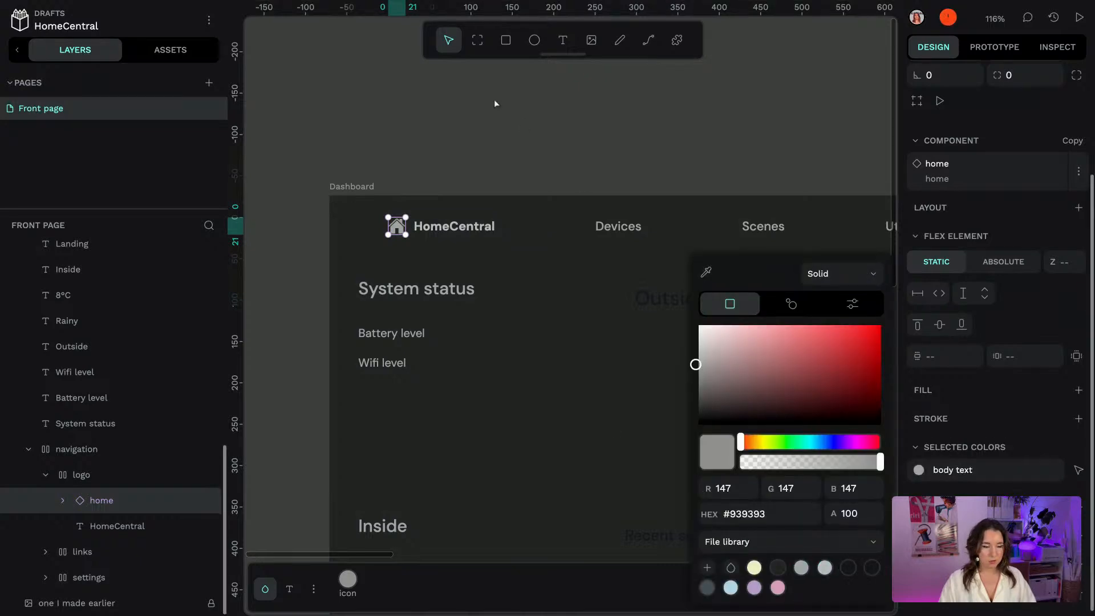
{"action": "left_click", "coordinate": [690, 155]}
Try a column gap of 20 on the links layout and settle on 30
{"action": "scroll", "coordinate": [682, 152], "scroll_direction": "down", "scroll_amount": 3}
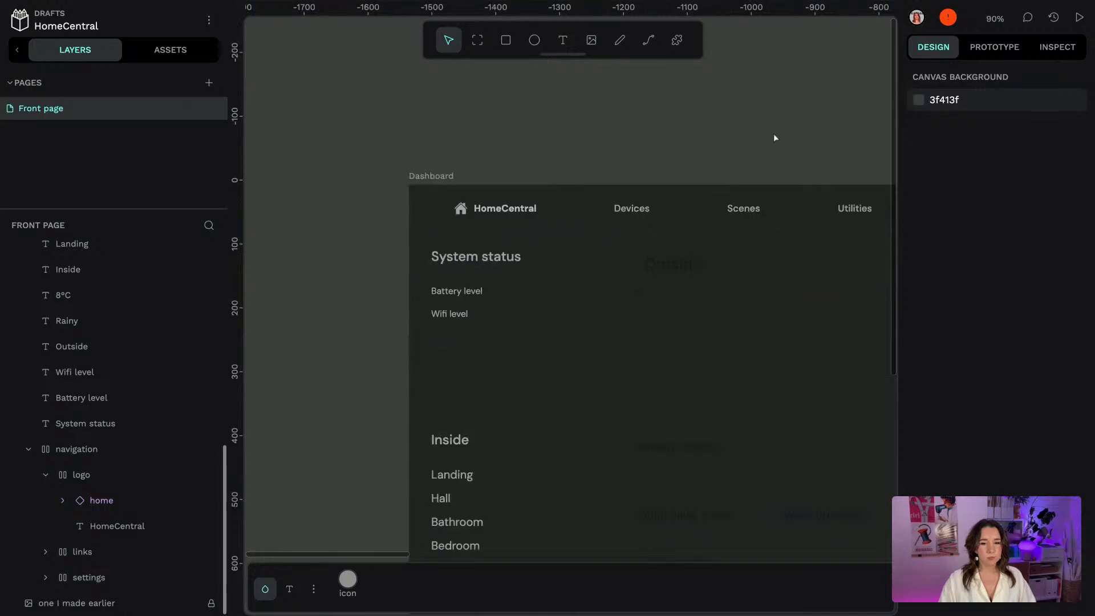
{"action": "scroll", "coordinate": [774, 134], "scroll_direction": "right", "scroll_amount": 5}
{"action": "left_click", "coordinate": [476, 191]}
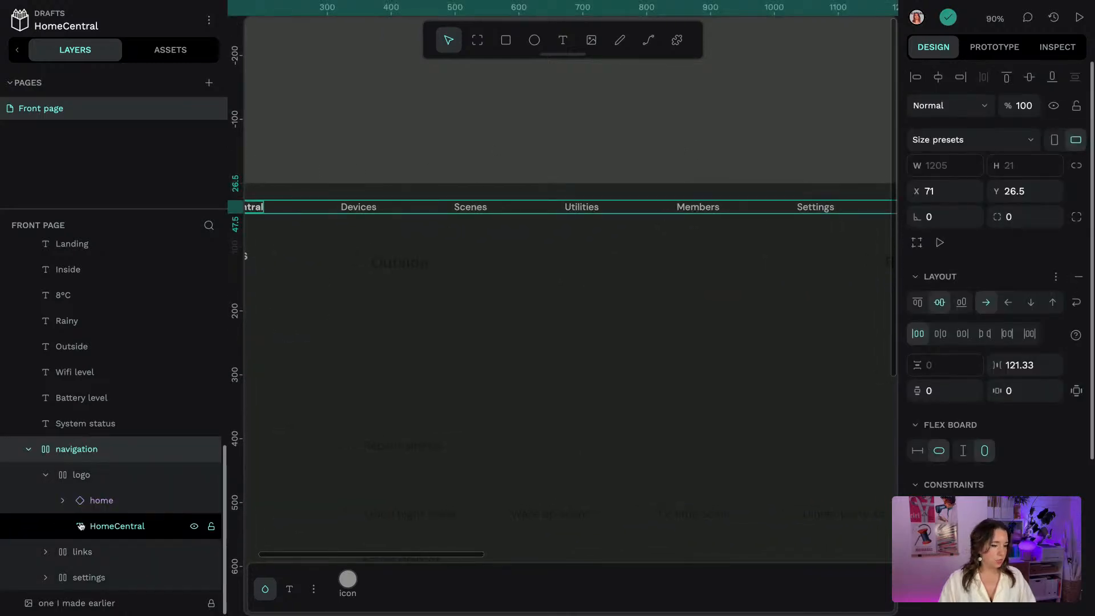
{"action": "left_click", "coordinate": [83, 552]}
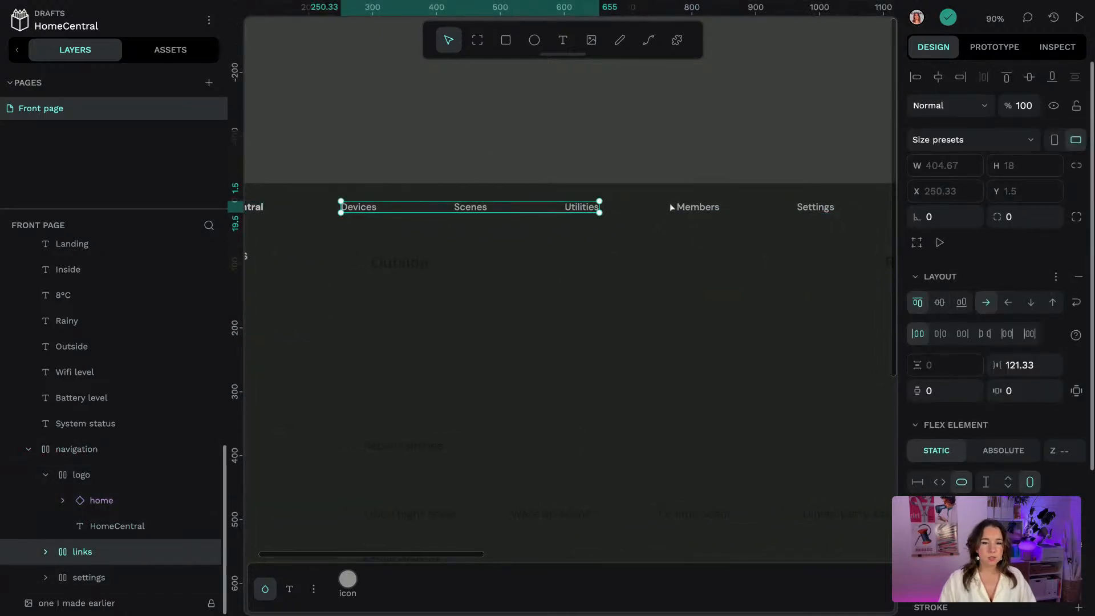
{"action": "scroll", "coordinate": [670, 203], "scroll_direction": "down", "scroll_amount": 2}
{"action": "left_click", "coordinate": [1030, 365]}
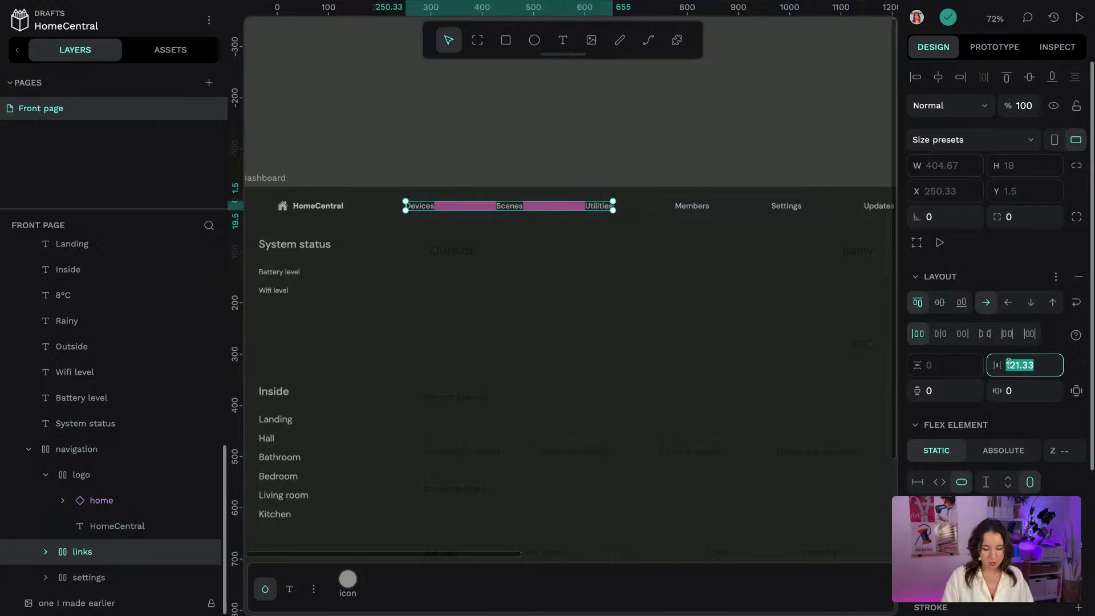
{"action": "type", "text": "20"}
{"action": "key", "text": "Return"}
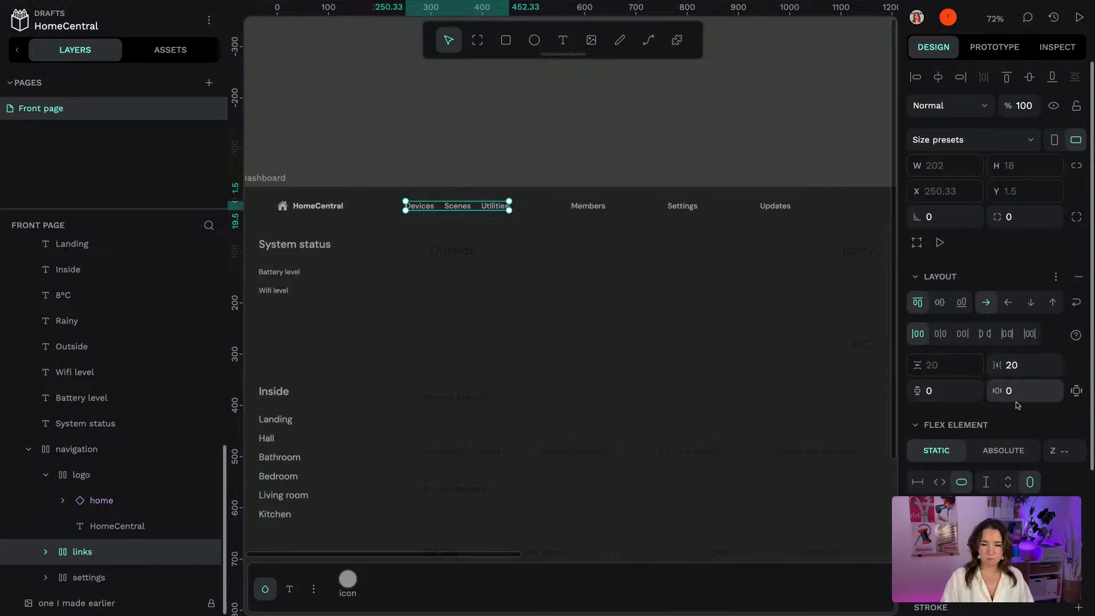
{"action": "left_click", "coordinate": [1026, 373]}
{"action": "type", "text": "30"}
{"action": "key", "text": "Return"}
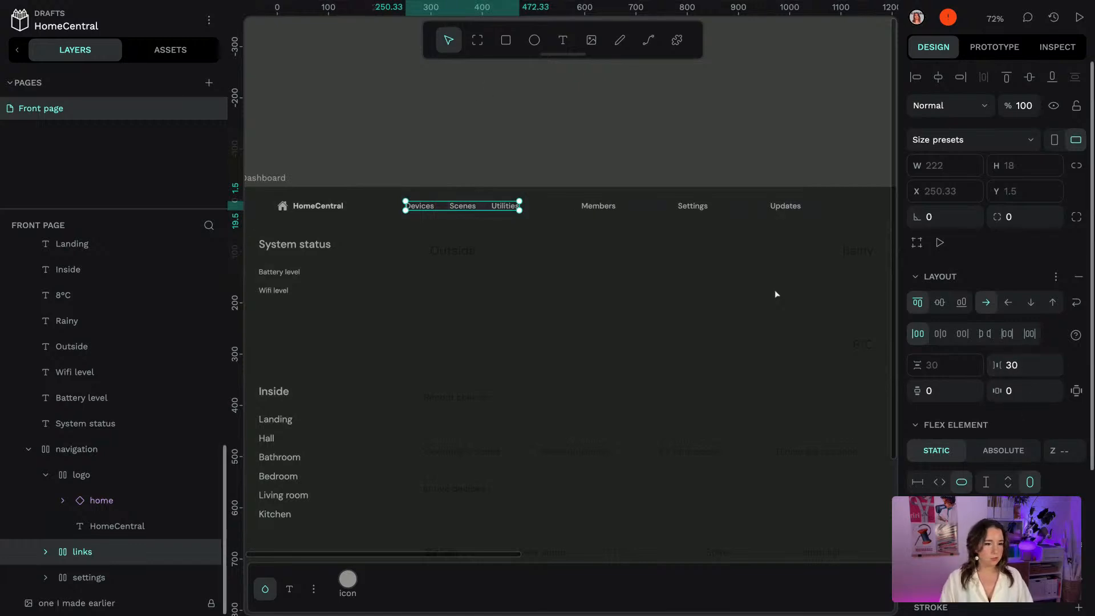
Set the column gap of the settings layout to 30 and clear the selection
{"action": "left_click", "coordinate": [114, 577]}
{"action": "left_click", "coordinate": [1024, 365]}
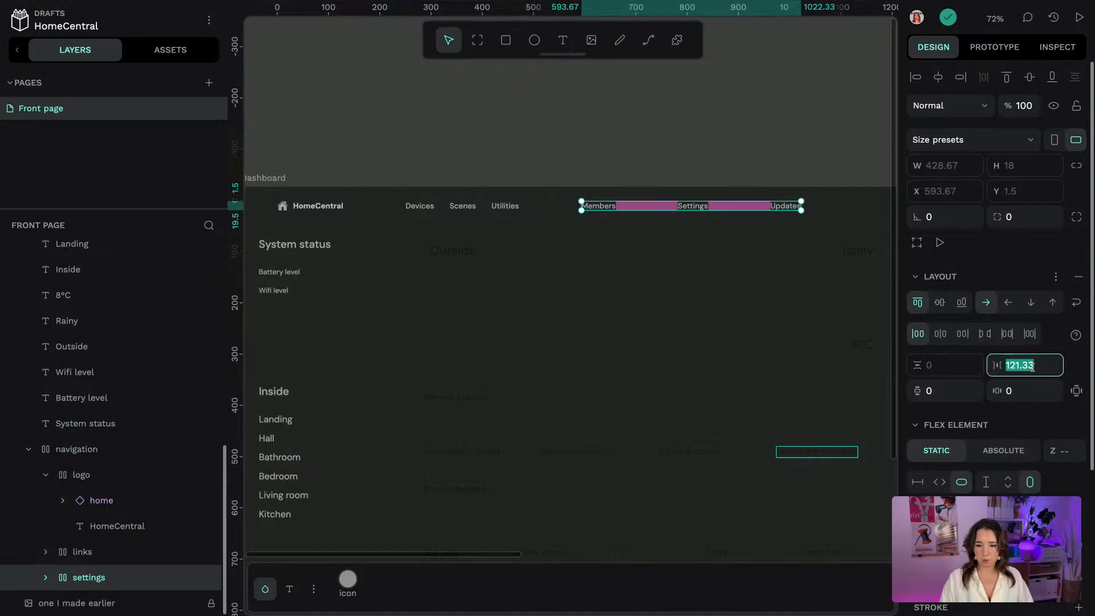
{"action": "type", "text": "30"}
{"action": "key", "text": "Return"}
{"action": "left_click", "coordinate": [675, 126]}
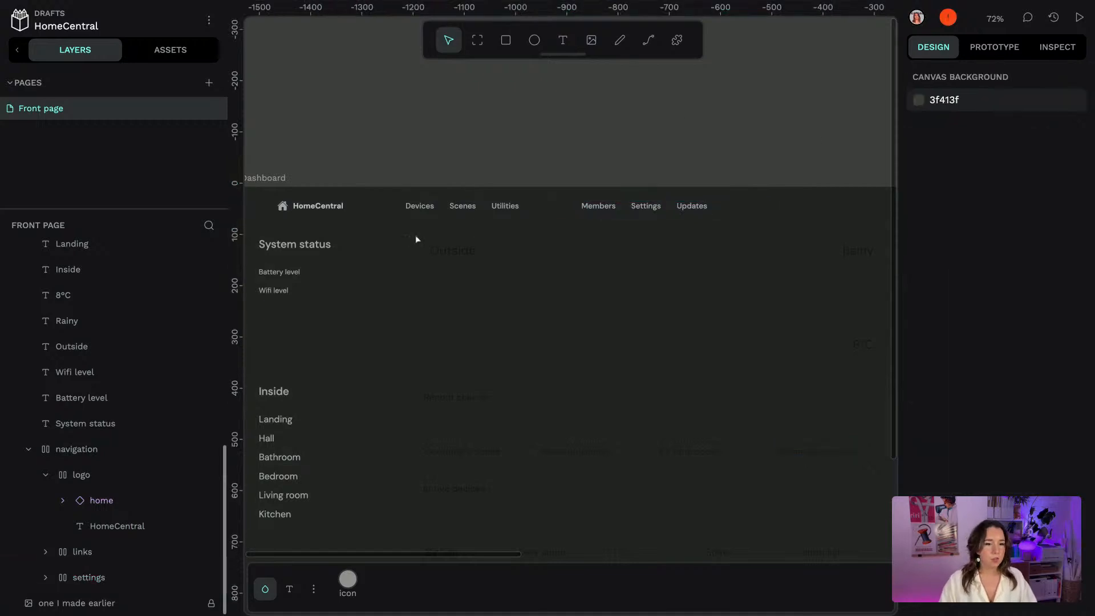
Try column gaps of 0 and 30 on the navigation layout, settle on 60, and justify its groups with space between
{"action": "left_click", "coordinate": [476, 210]}
{"action": "scroll", "coordinate": [612, 160], "scroll_direction": "down", "scroll_amount": 1}
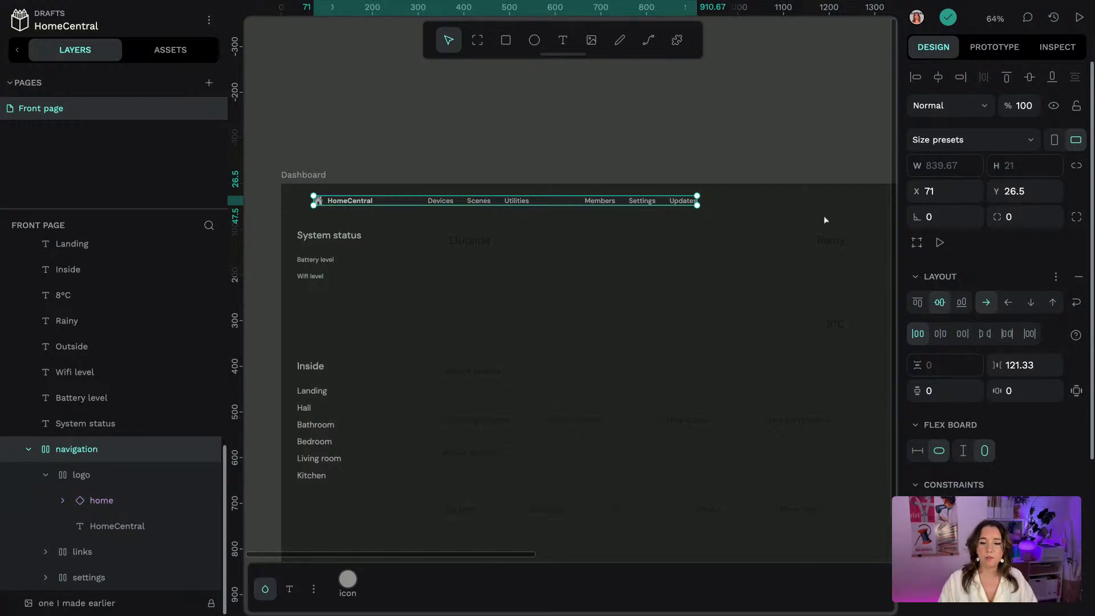
{"action": "left_click", "coordinate": [1020, 358]}
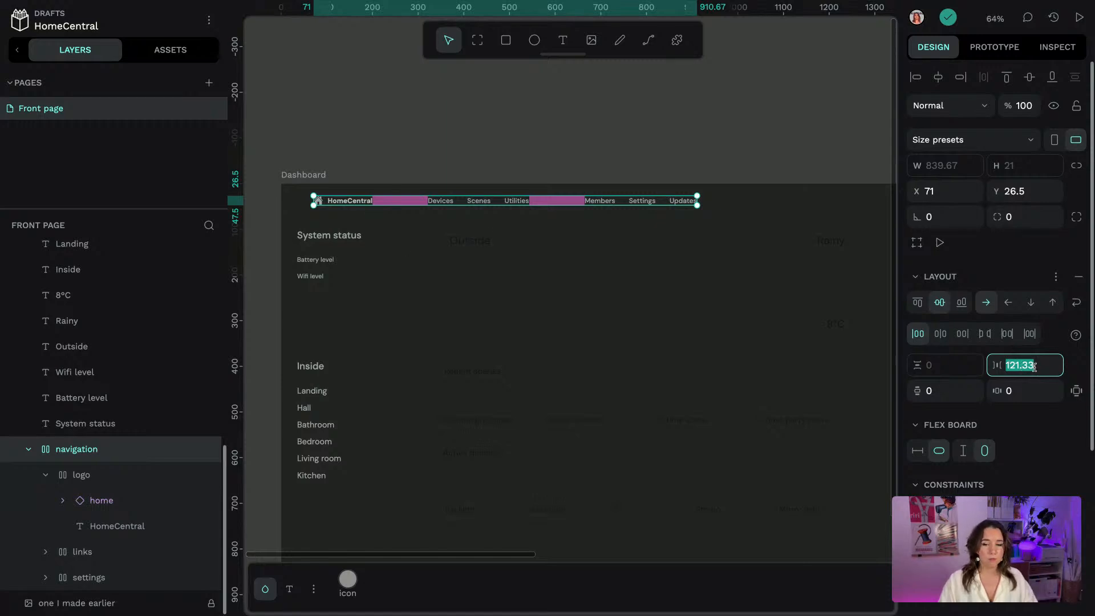
{"action": "type", "text": "0"}
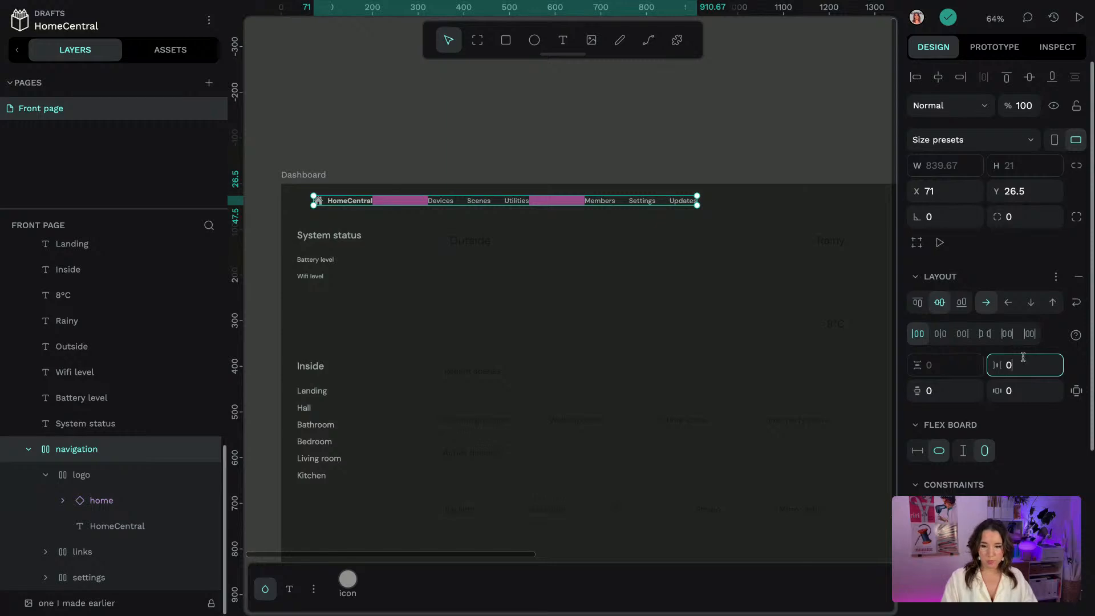
{"action": "key", "text": "Return"}
{"action": "left_click", "coordinate": [1033, 365]}
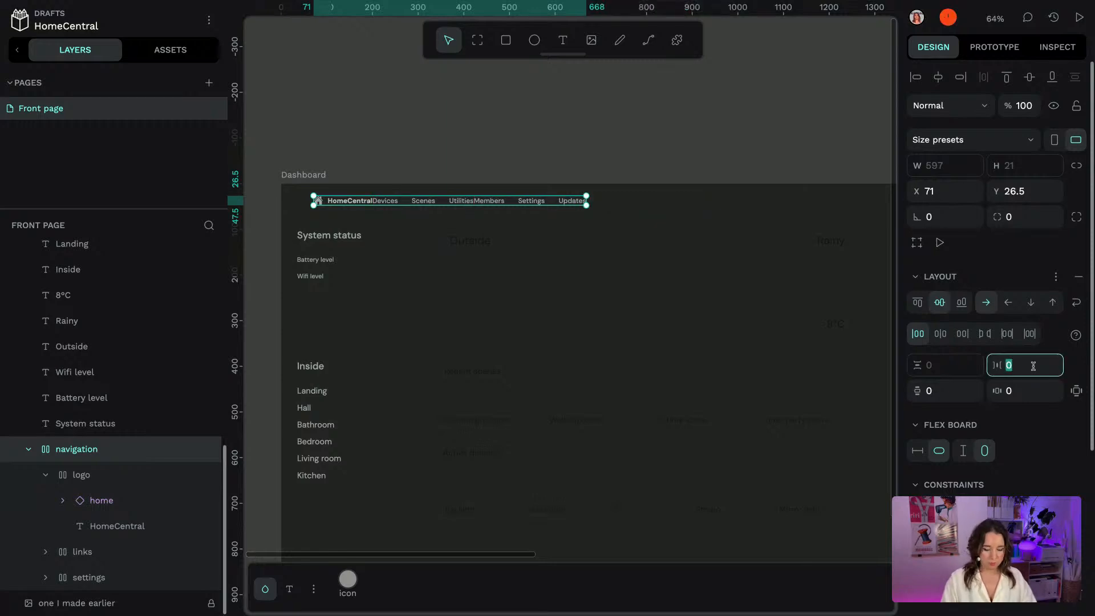
{"action": "type", "text": "30"}
{"action": "key", "text": "Return"}
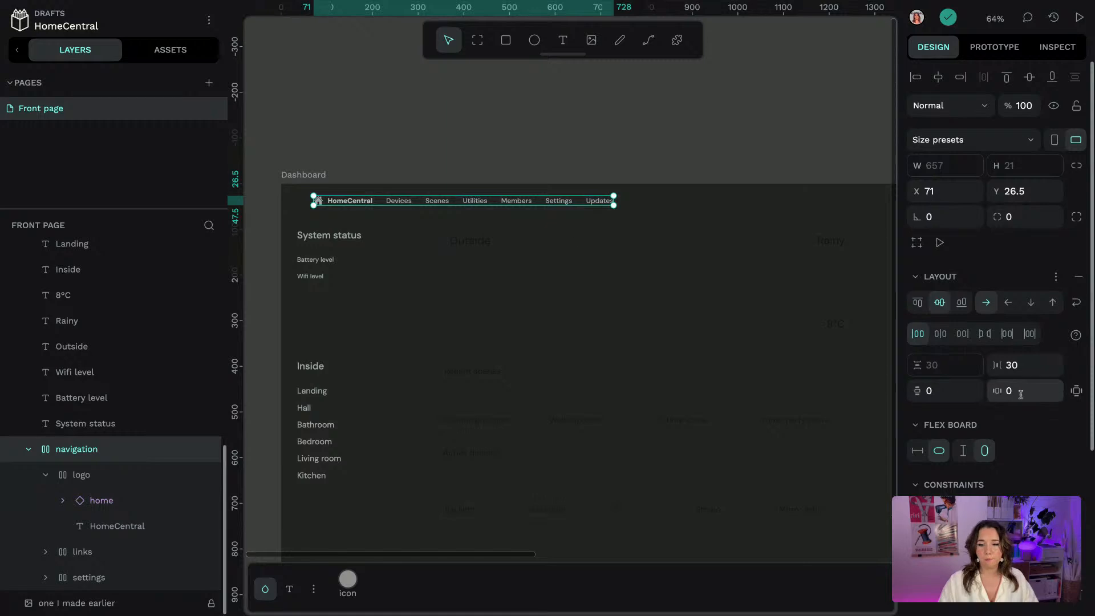
{"action": "left_click", "coordinate": [1014, 365]}
{"action": "type", "text": "60"}
{"action": "key", "text": "Return"}
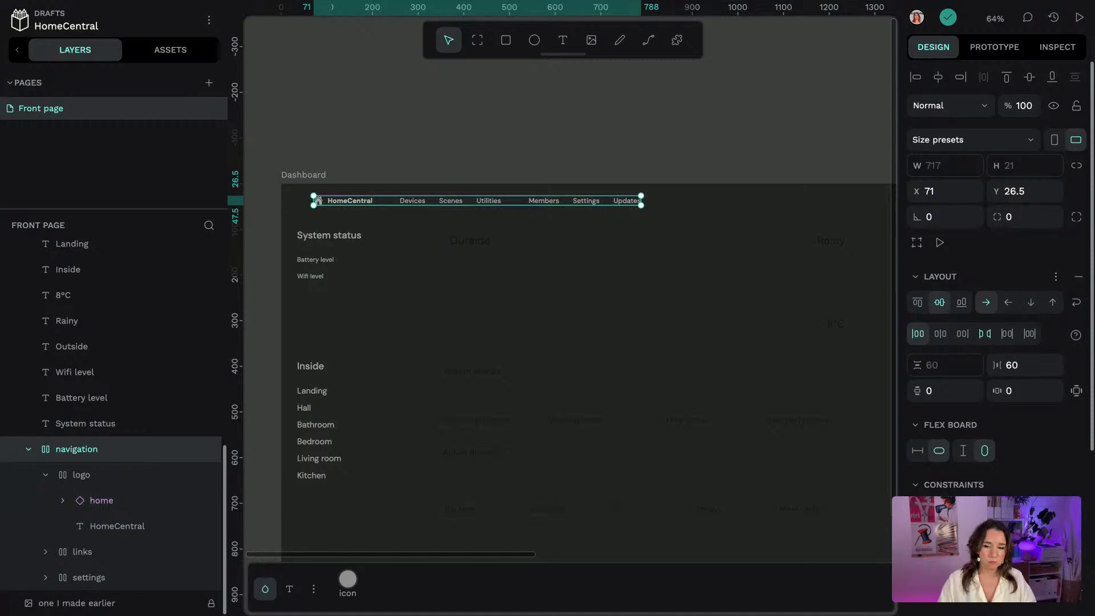
{"action": "left_click", "coordinate": [984, 334]}
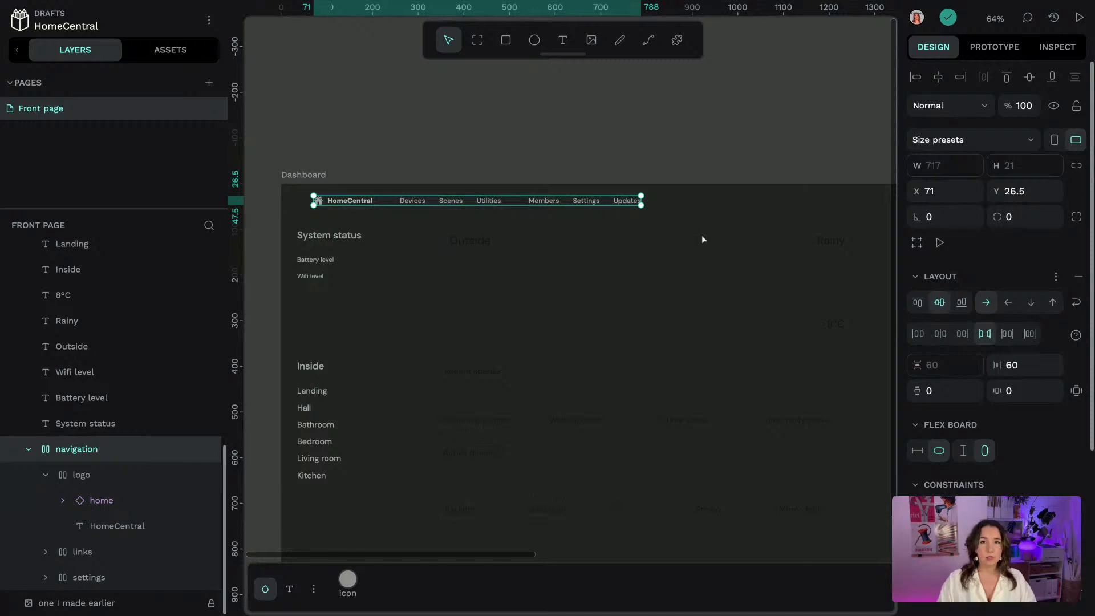
{"action": "key", "text": "Escape"}
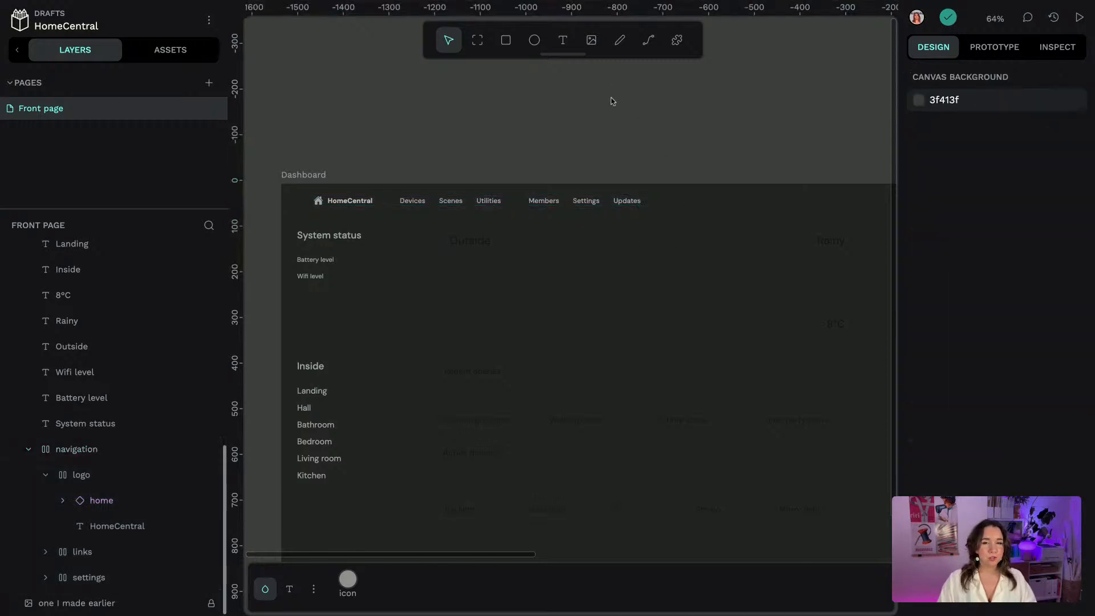
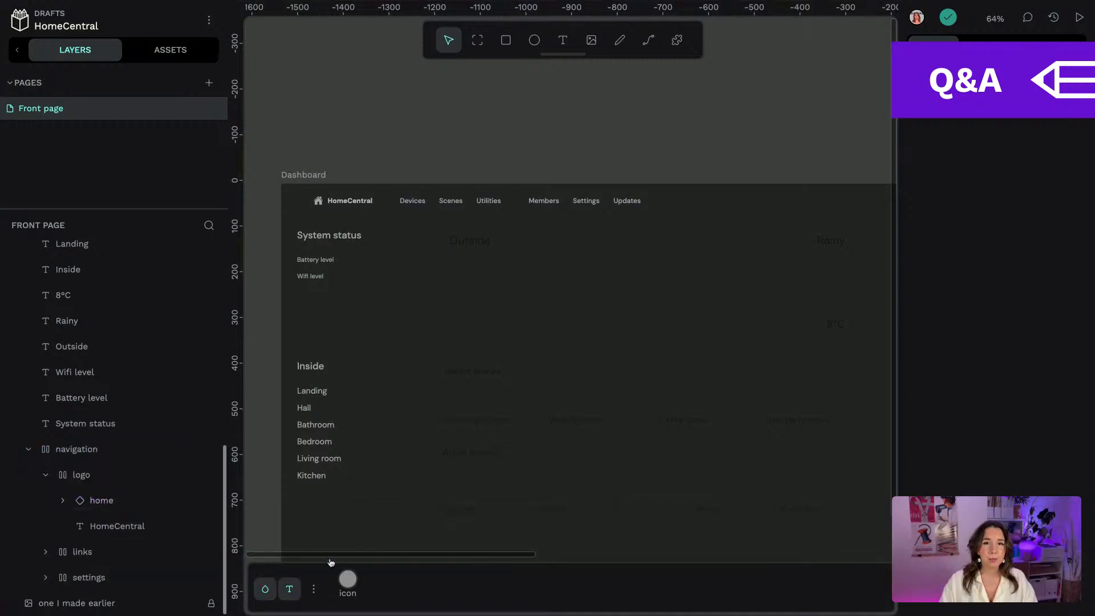
Switch the color palette to the file library colors and clear the selection
{"action": "left_click", "coordinate": [556, 203]}
{"action": "left_click", "coordinate": [482, 246]}
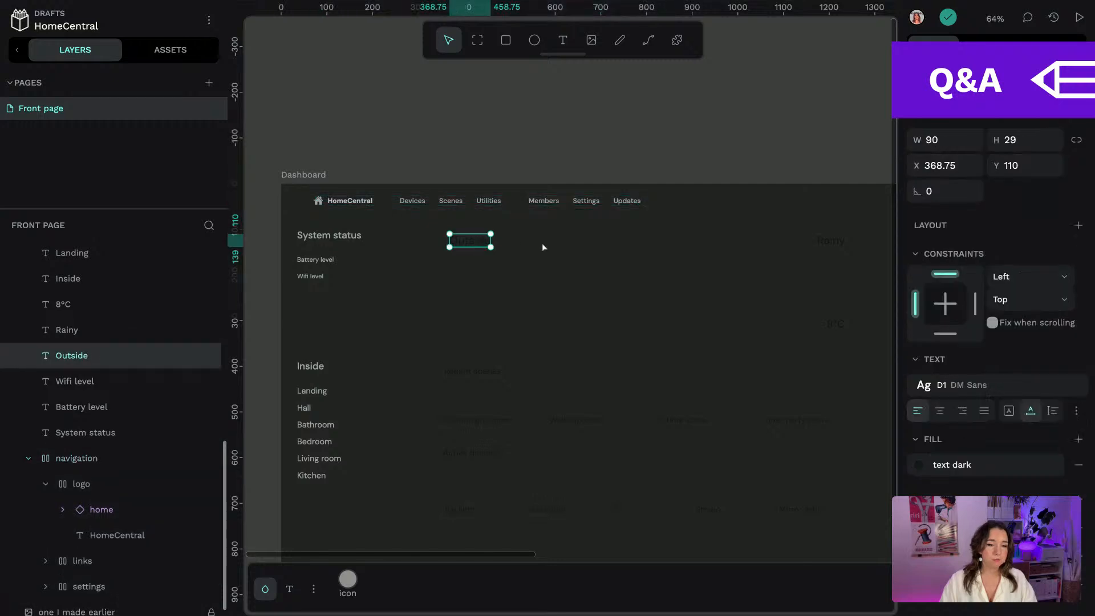
{"action": "left_click", "coordinate": [291, 589]}
{"action": "left_click", "coordinate": [265, 589]}
{"action": "left_click", "coordinate": [313, 593]}
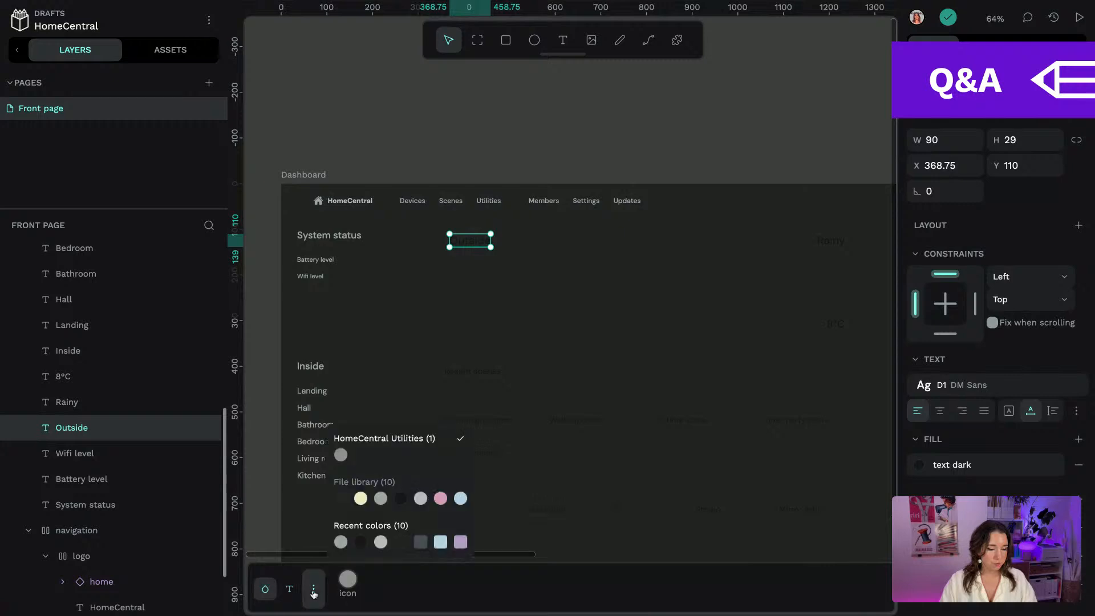
{"action": "left_click", "coordinate": [402, 485]}
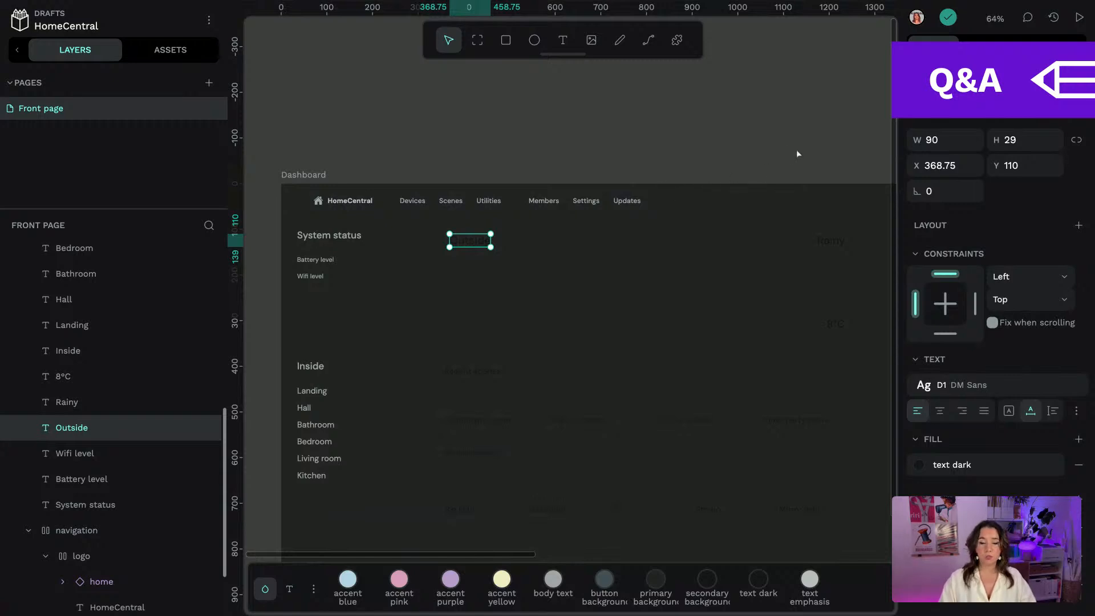
{"action": "left_click", "coordinate": [650, 154]}
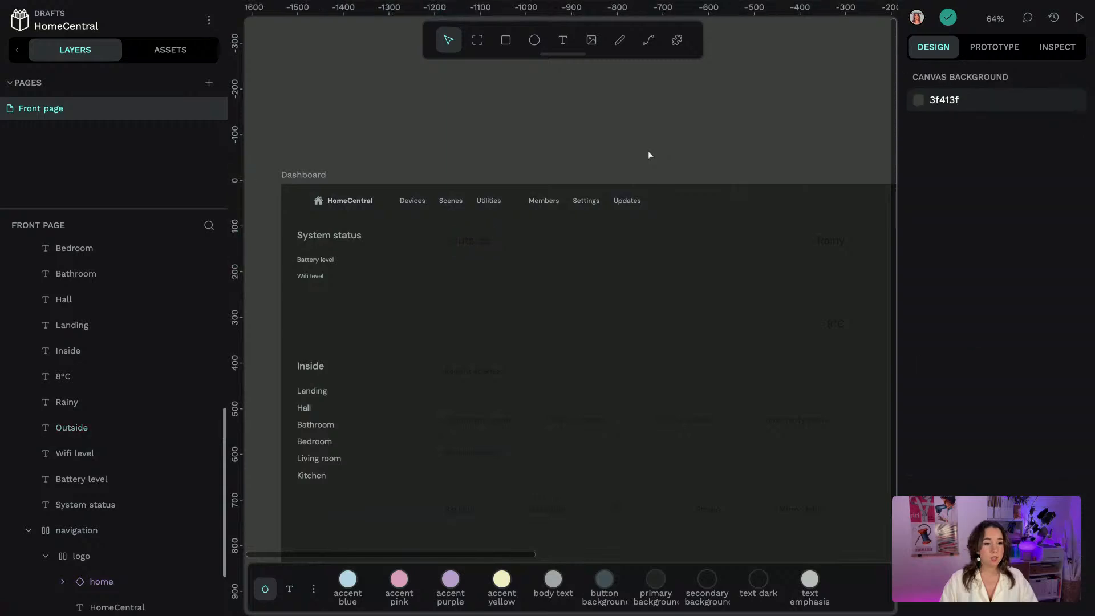
Examine how the panels are arranged on the finished HomeCentral dashboard beside the new board
{"action": "scroll", "coordinate": [525, 166], "scroll_direction": "left", "scroll_amount": 3}
{"action": "scroll", "coordinate": [524, 167], "scroll_direction": "down", "scroll_amount": 2}
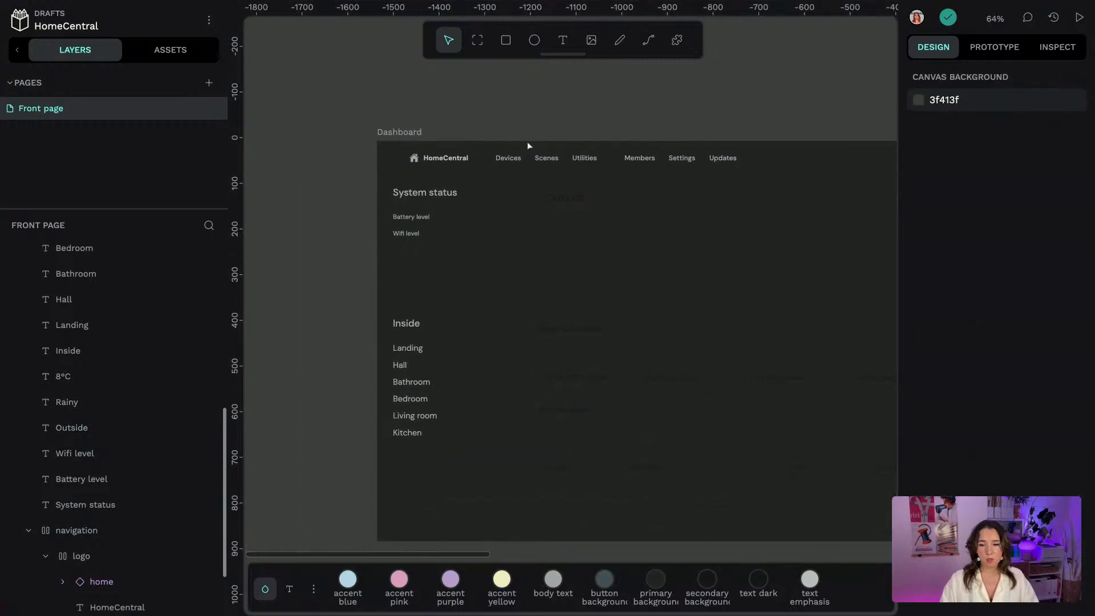
{"action": "scroll", "coordinate": [731, 97], "scroll_direction": "right", "scroll_amount": 5}
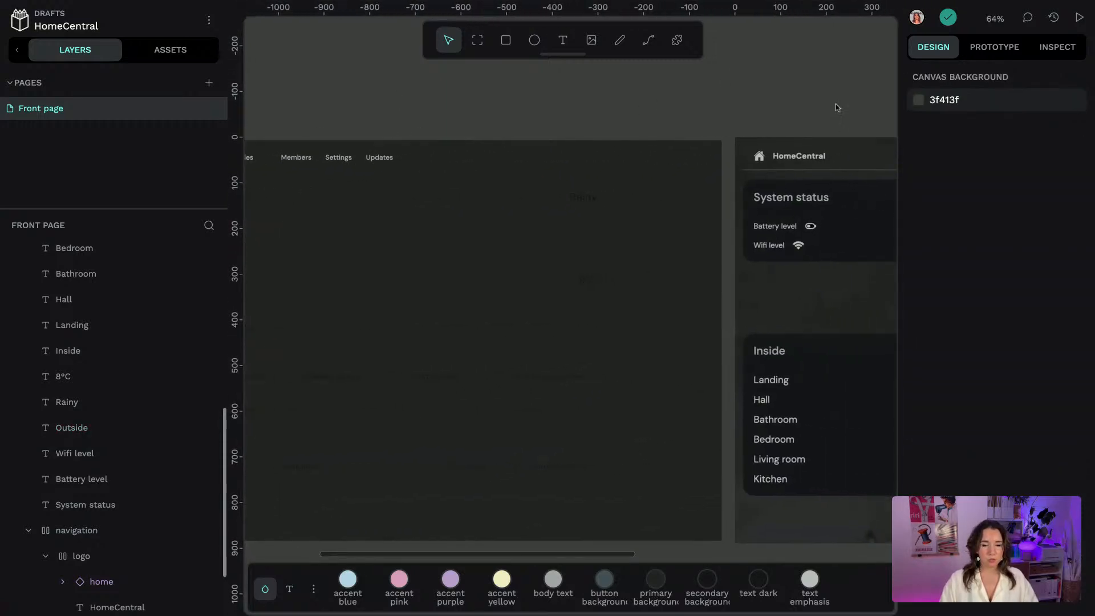
{"action": "scroll", "coordinate": [836, 108], "scroll_direction": "right", "scroll_amount": 4}
{"action": "scroll", "coordinate": [843, 125], "scroll_direction": "right", "scroll_amount": 3}
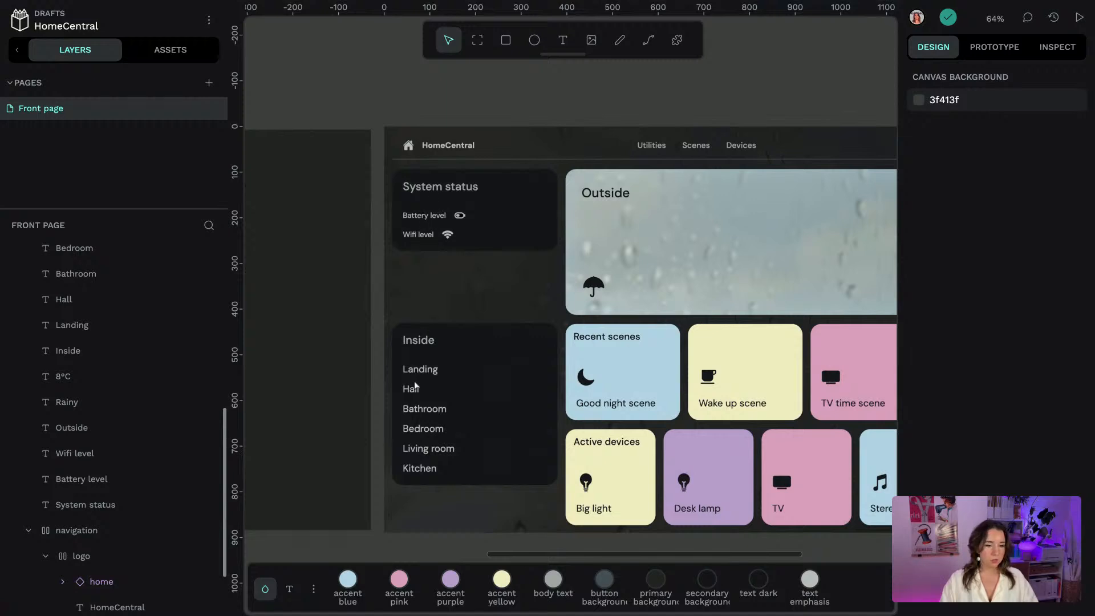
{"action": "scroll", "coordinate": [317, 67], "scroll_direction": "left", "scroll_amount": 10}
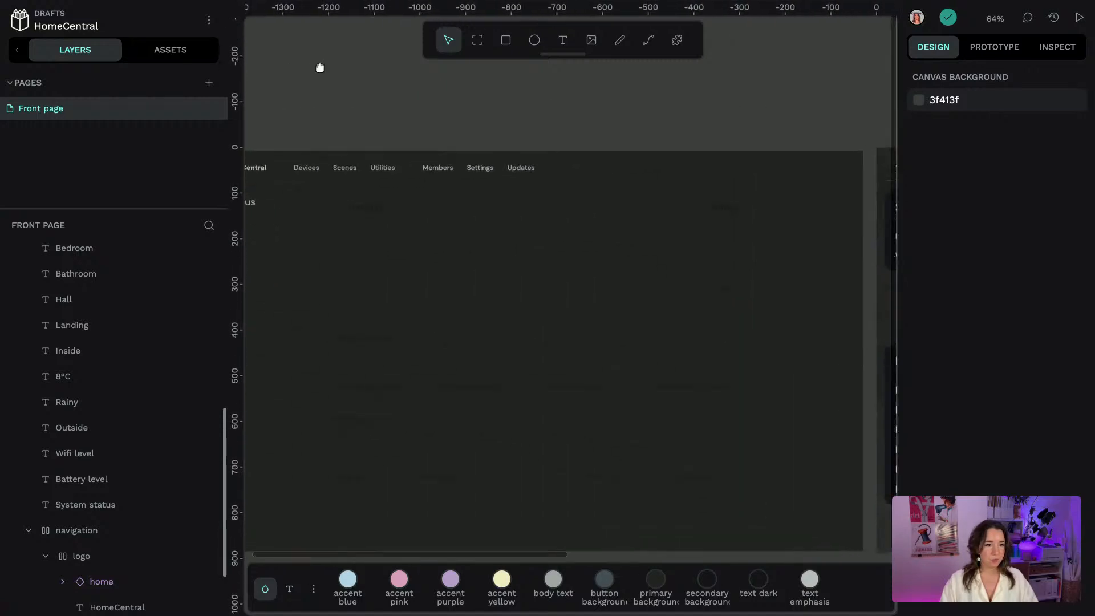
{"action": "scroll", "coordinate": [272, 121], "scroll_direction": "right", "scroll_amount": 10}
Wrap the System status, Battery level and Wifi level texts in a flex layout named "status panel"
{"action": "left_click", "coordinate": [399, 141]}
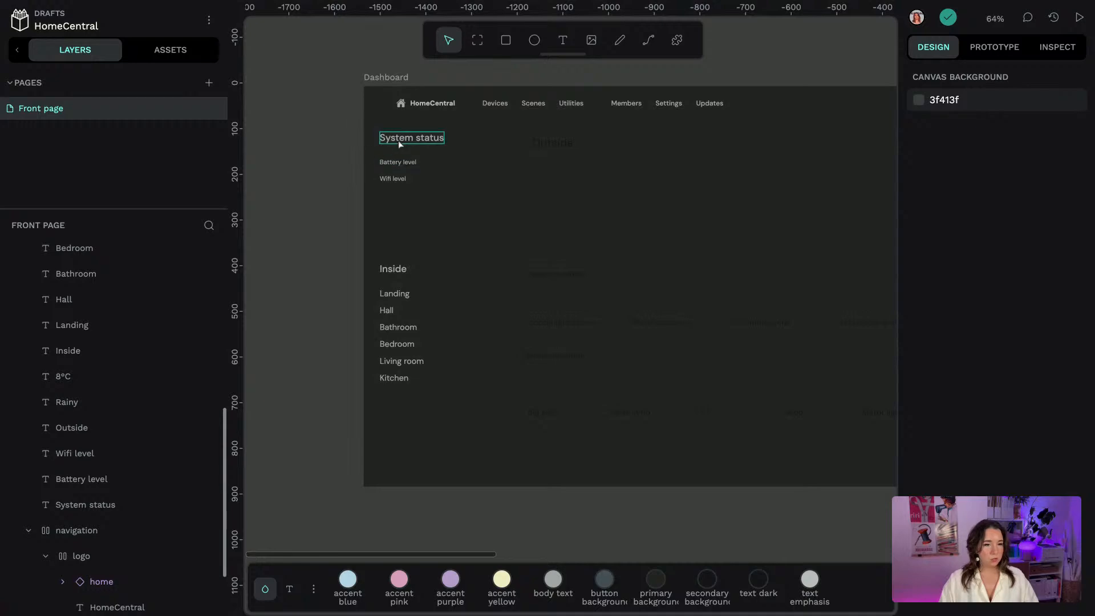
{"action": "left_click", "coordinate": [399, 163], "text": "shift"}
{"action": "left_click", "coordinate": [394, 179], "text": "shift"}
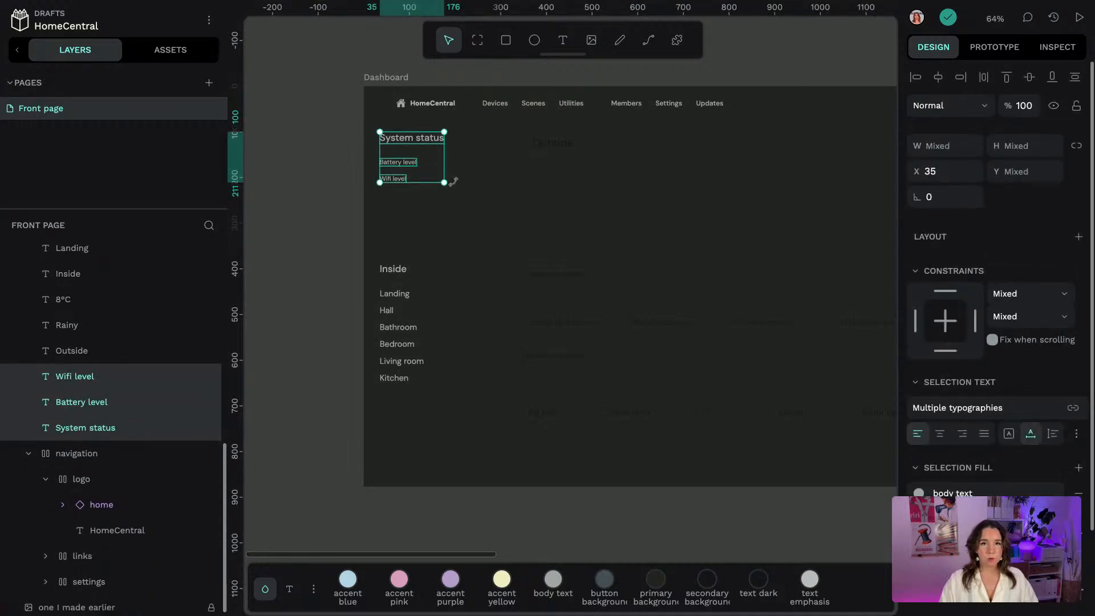
{"action": "right_click", "coordinate": [130, 389]}
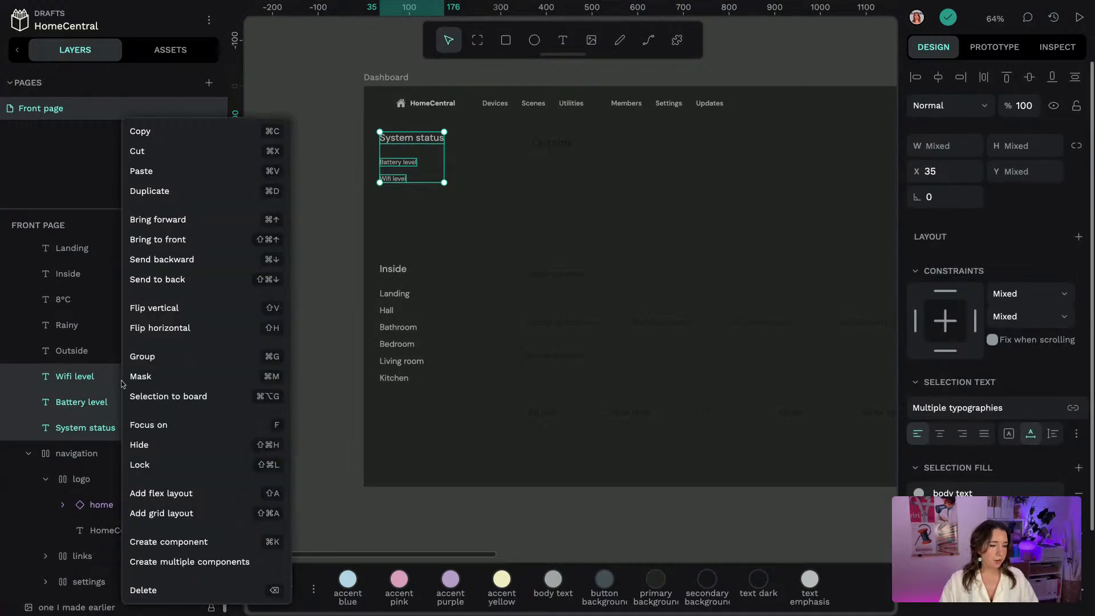
{"action": "left_click", "coordinate": [281, 484]}
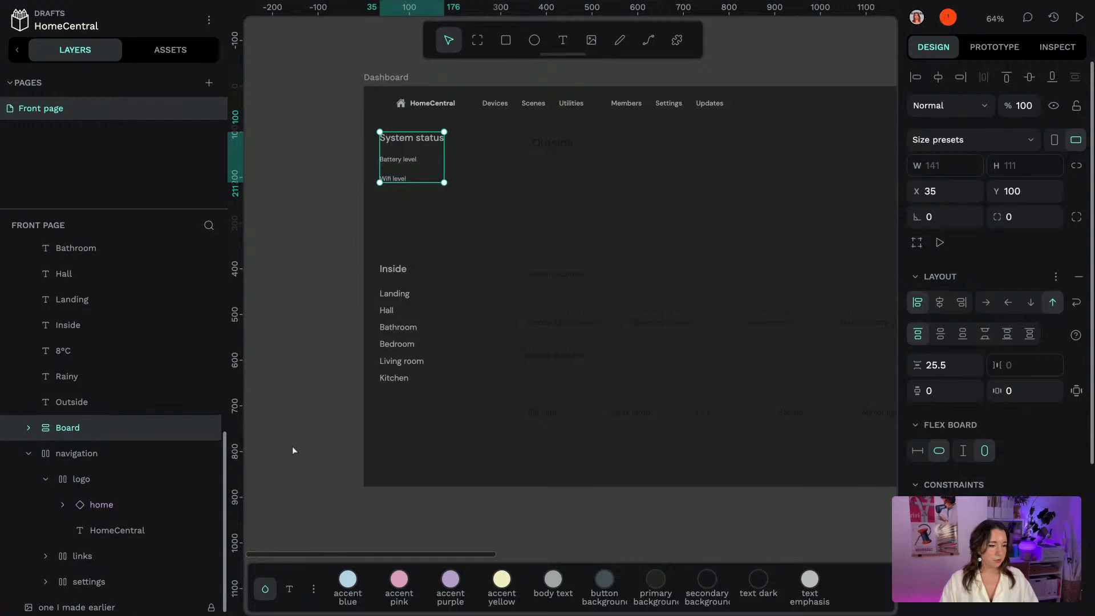
{"action": "double_click", "coordinate": [66, 432]}
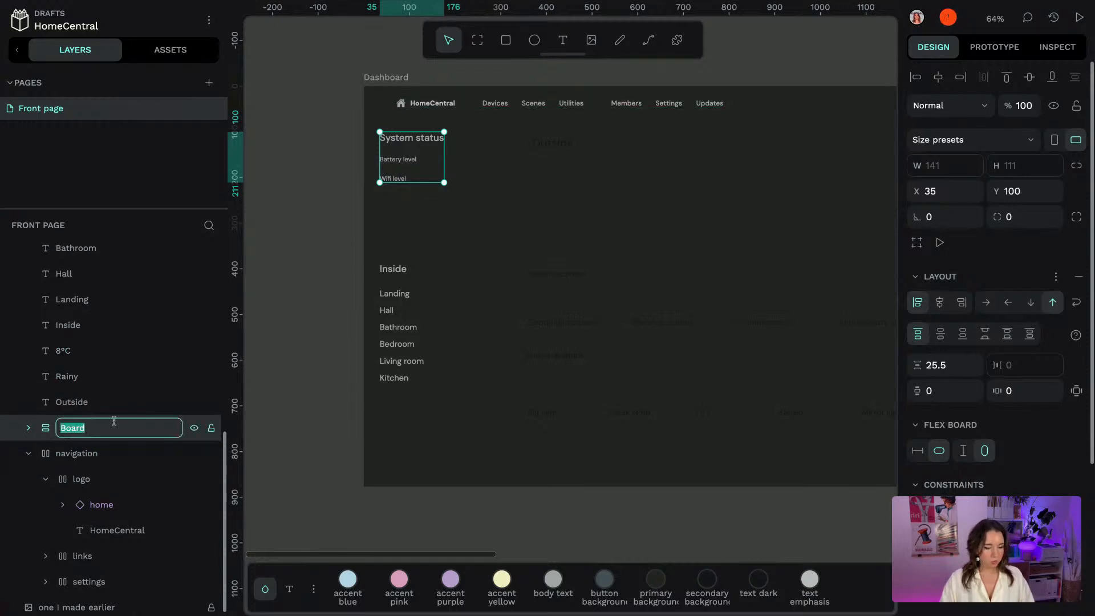
{"action": "type", "text": "status pan"}
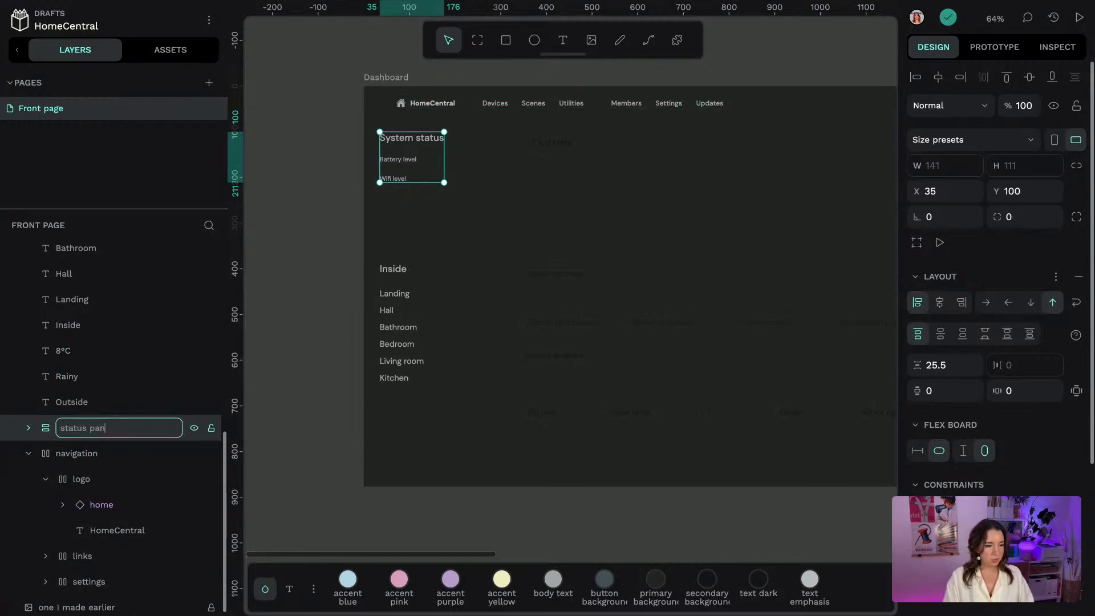
{"action": "type", "text": "el"}
{"action": "key", "text": "Return"}
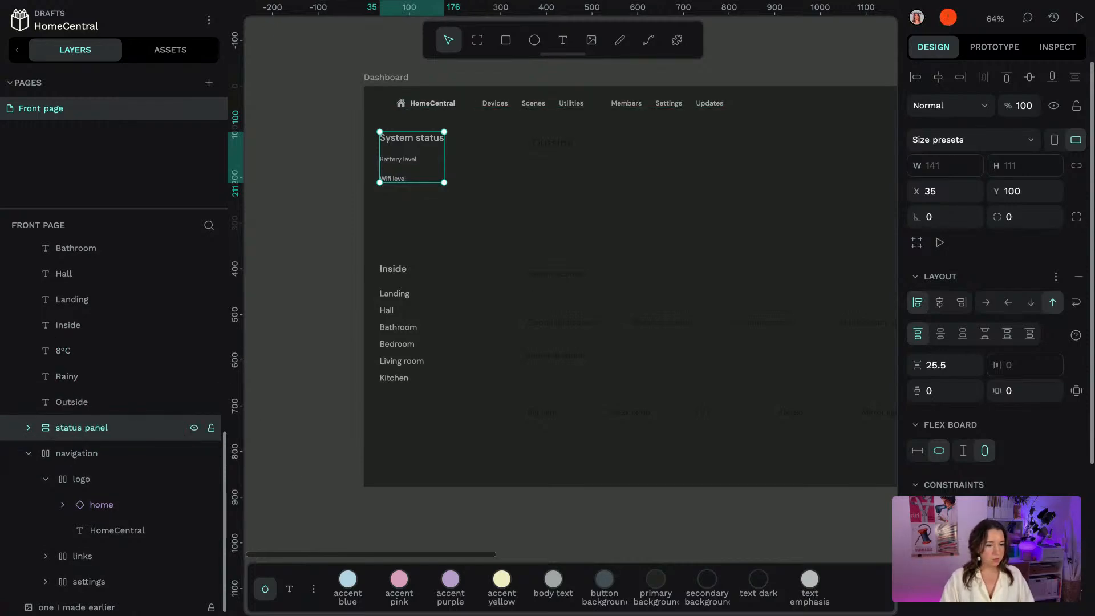
Wrap the Inside heading and the six room names from Landing to Kitchen in a flex layout named "Room panel"
{"action": "left_click", "coordinate": [393, 270]}
{"action": "left_click", "coordinate": [395, 294], "text": "shift"}
{"action": "left_click", "coordinate": [387, 310], "text": "shift"}
{"action": "left_click", "coordinate": [398, 327], "text": "shift"}
{"action": "left_click", "coordinate": [397, 344], "text": "shift"}
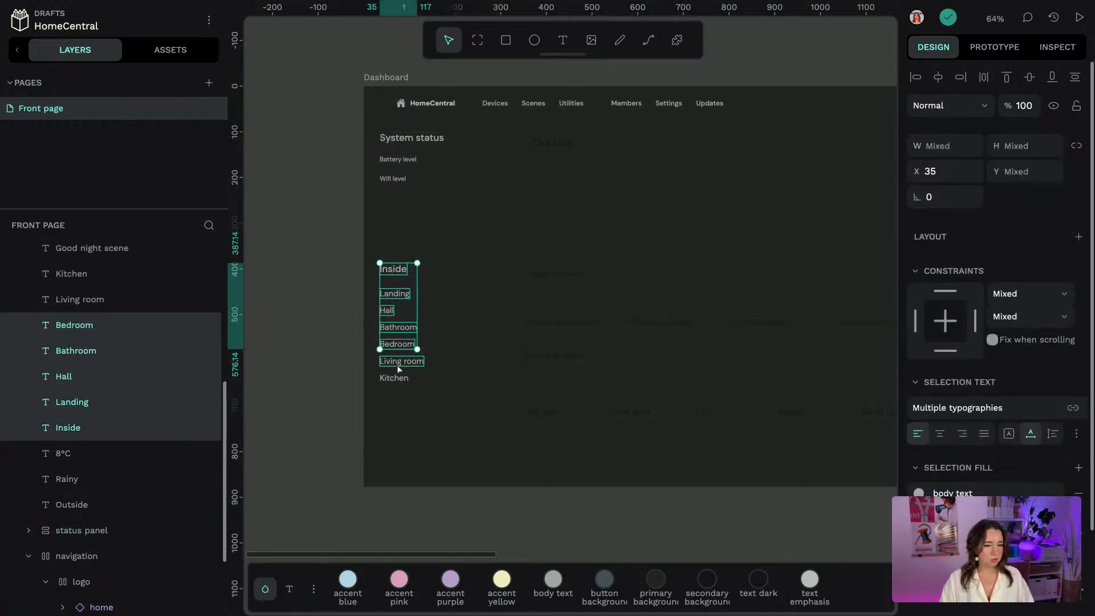
{"action": "left_click", "coordinate": [399, 361], "text": "shift"}
{"action": "left_click", "coordinate": [394, 378], "text": "shift"}
{"action": "right_click", "coordinate": [107, 336]}
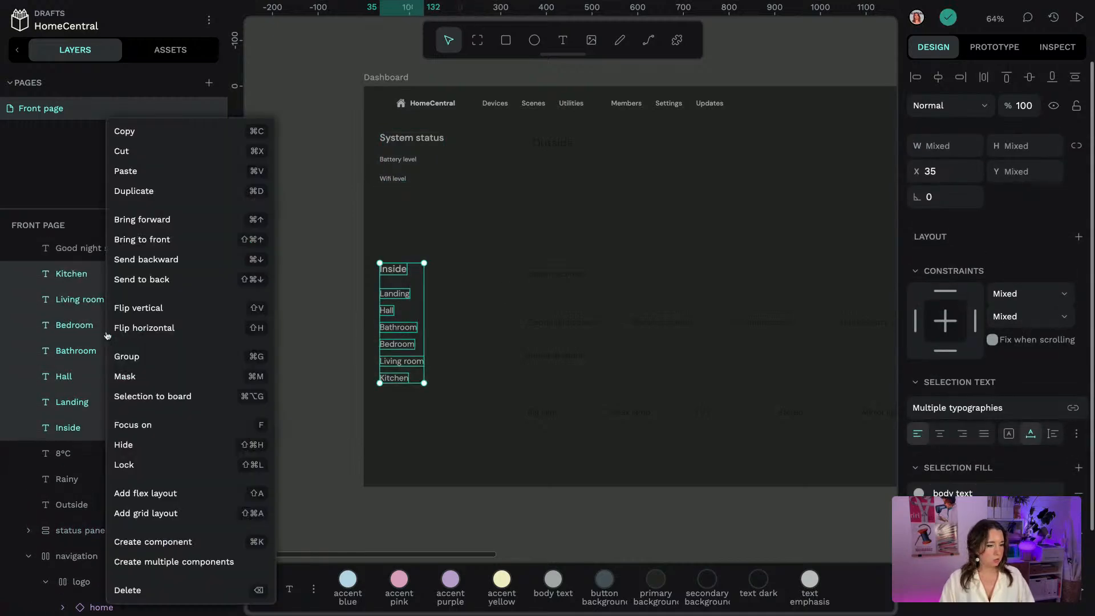
{"action": "left_click", "coordinate": [149, 494]}
{"action": "double_click", "coordinate": [77, 428]}
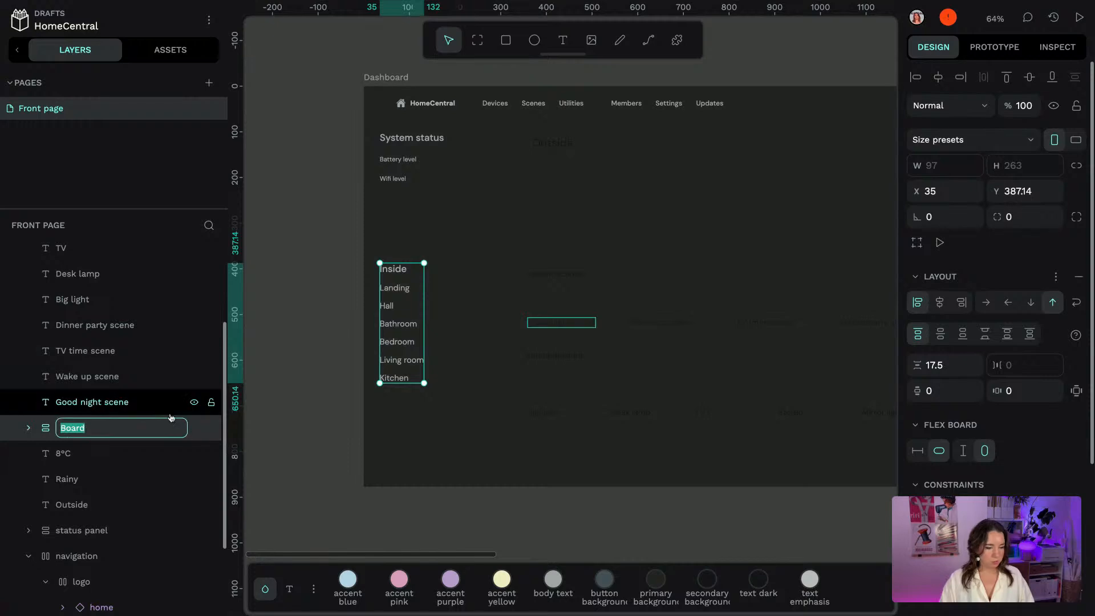
{"action": "type", "text": "Room panel"}
{"action": "key", "text": "Return"}
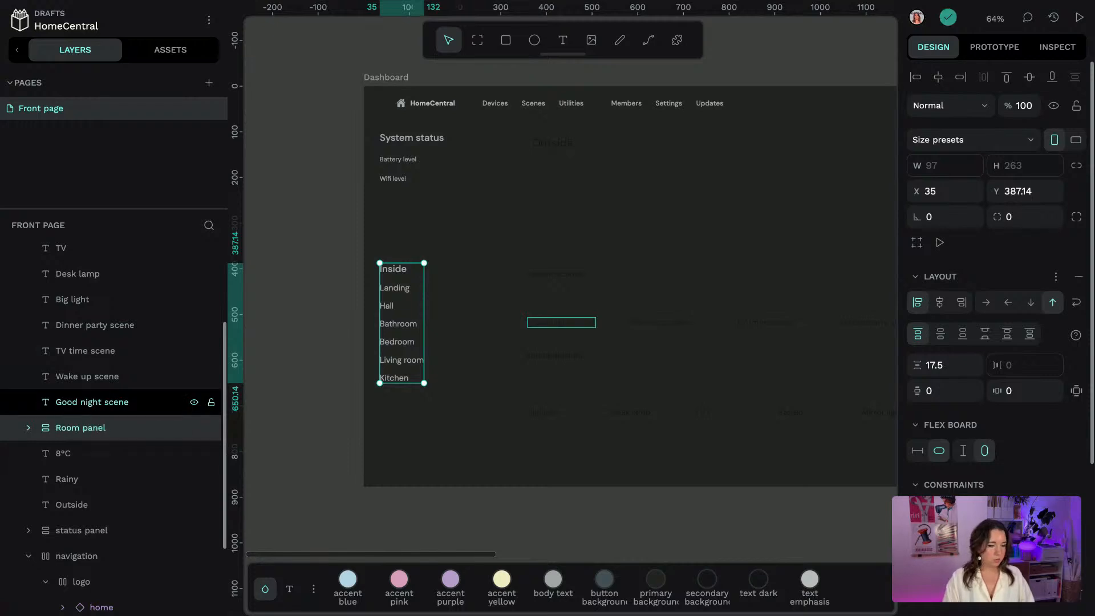
Inside the status panel, wrap the Battery level and Wifi level texts in a nested flex layout named "statuses"
{"action": "left_click", "coordinate": [394, 158]}
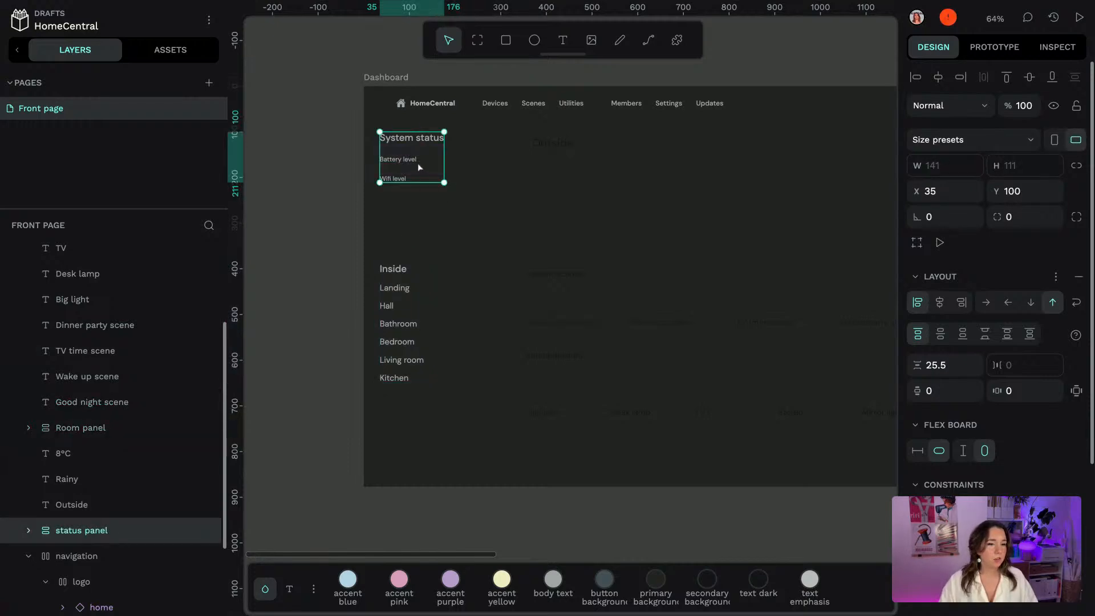
{"action": "double_click", "coordinate": [389, 160]}
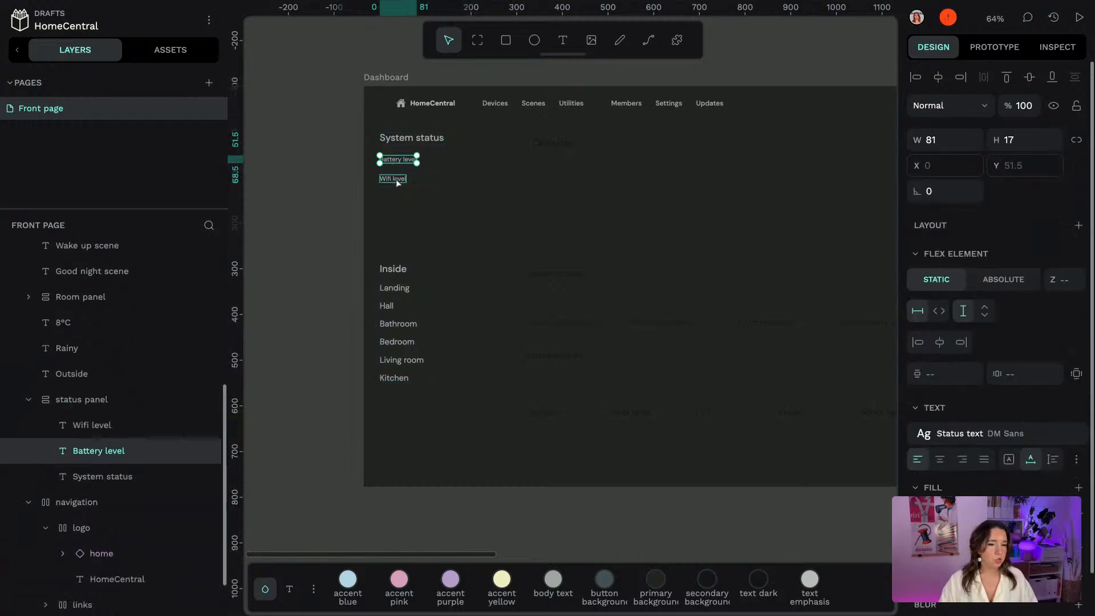
{"action": "left_click", "coordinate": [408, 139]}
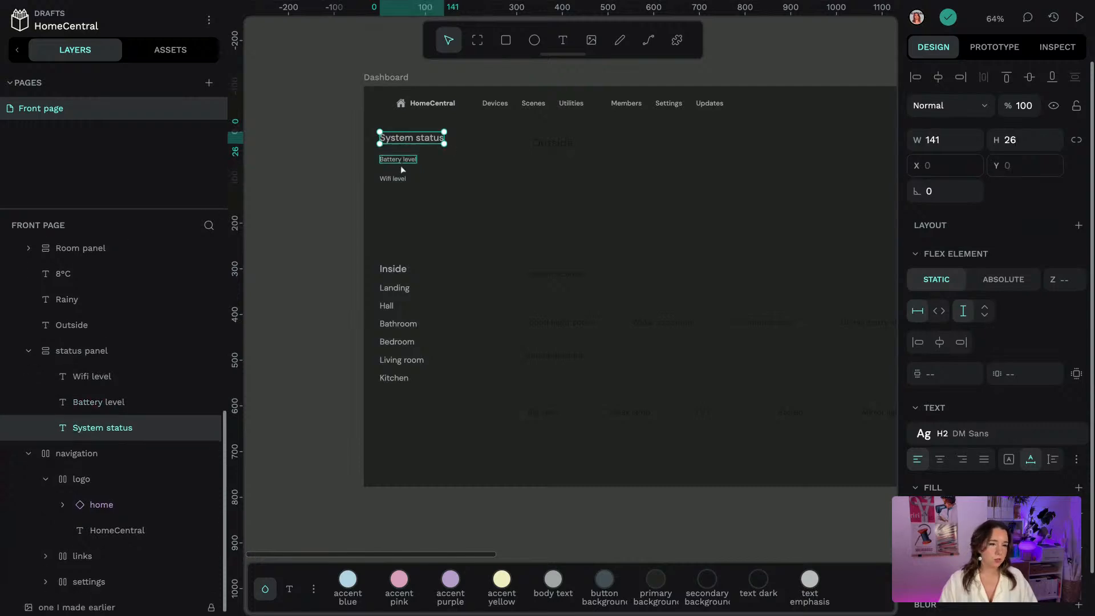
{"action": "left_click", "coordinate": [400, 160]}
{"action": "left_click", "coordinate": [400, 179]}
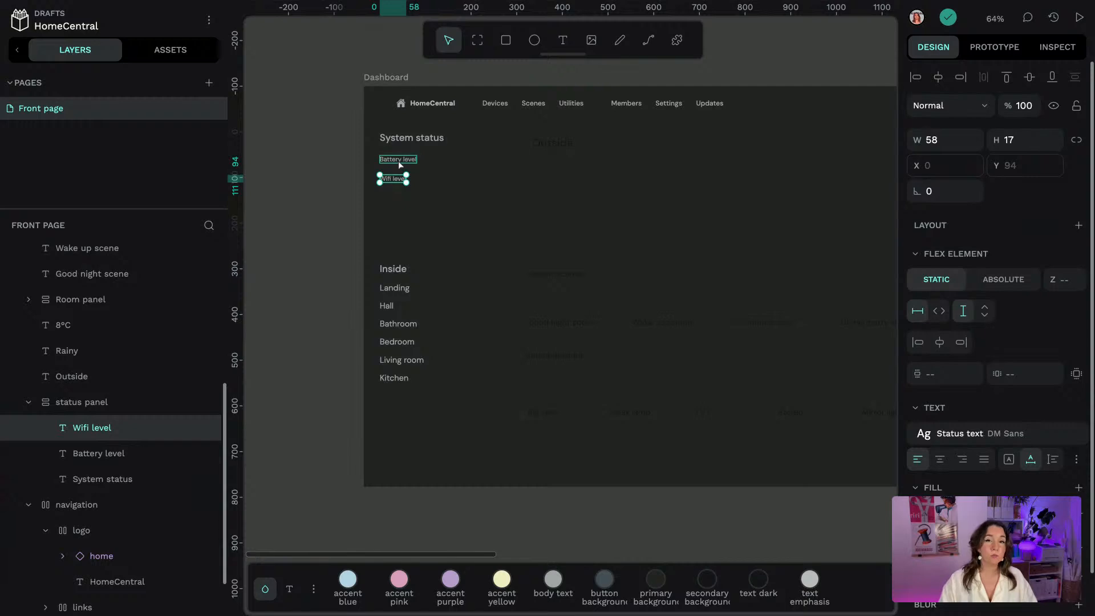
{"action": "left_click", "coordinate": [398, 159], "text": "shift"}
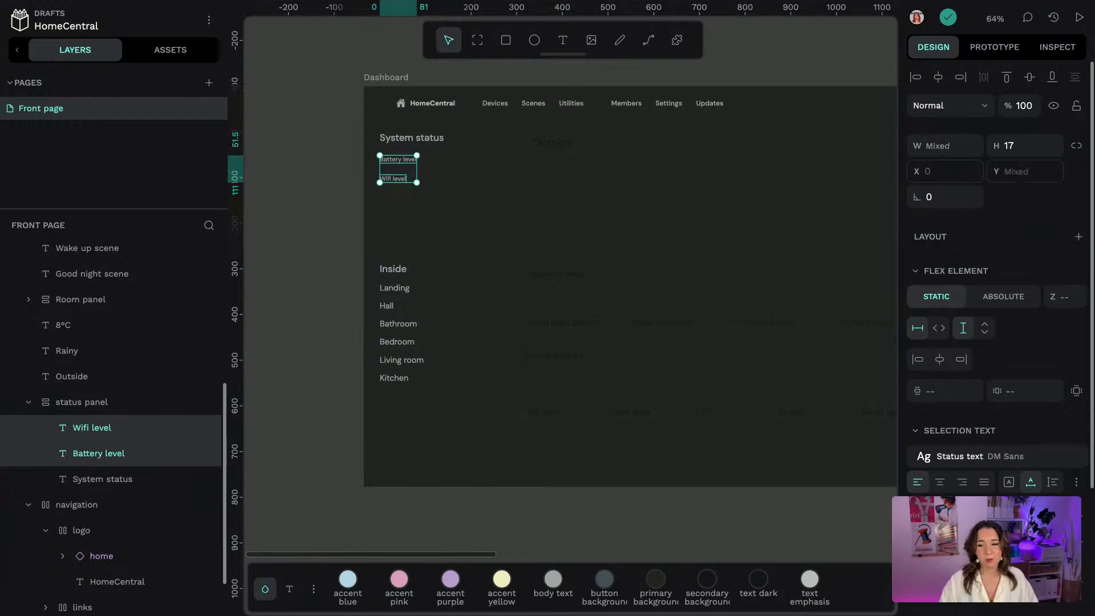
{"action": "right_click", "coordinate": [400, 166]}
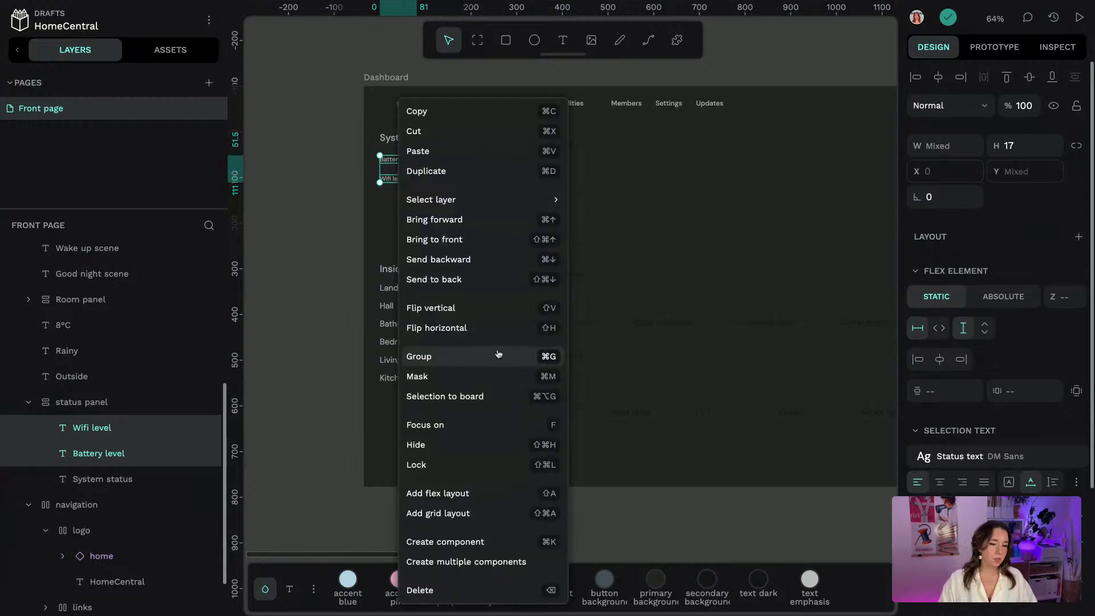
{"action": "left_click", "coordinate": [443, 493]}
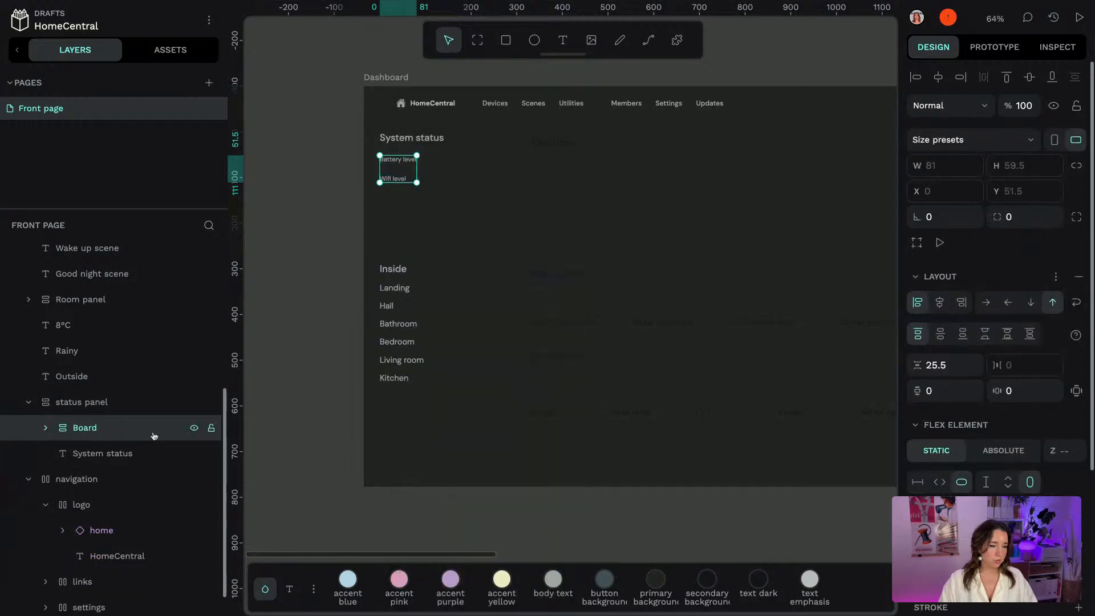
{"action": "double_click", "coordinate": [89, 429]}
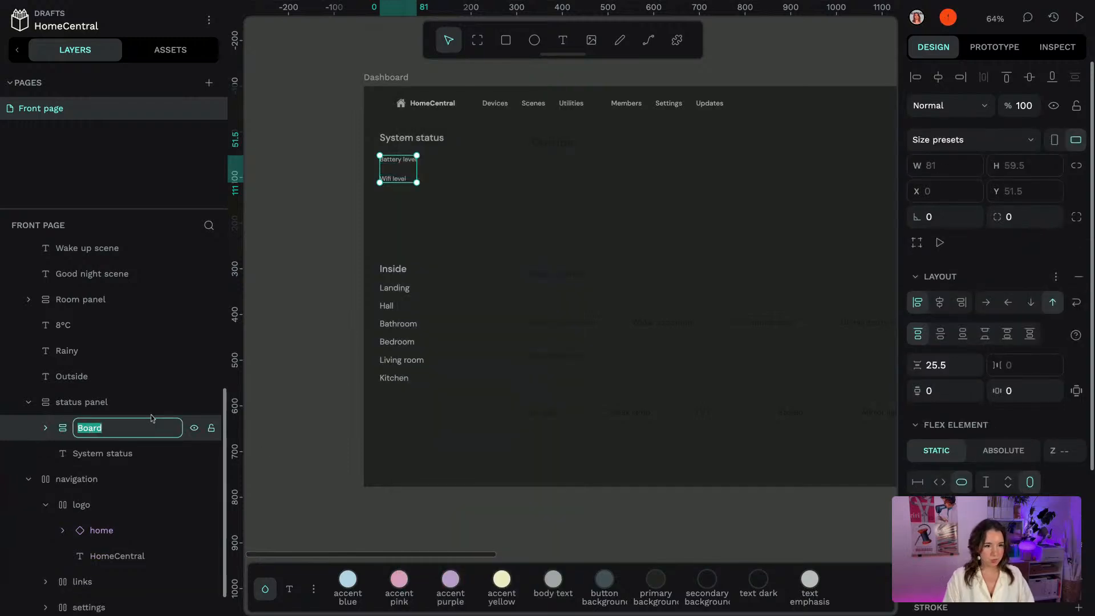
{"action": "type", "text": "stat"}
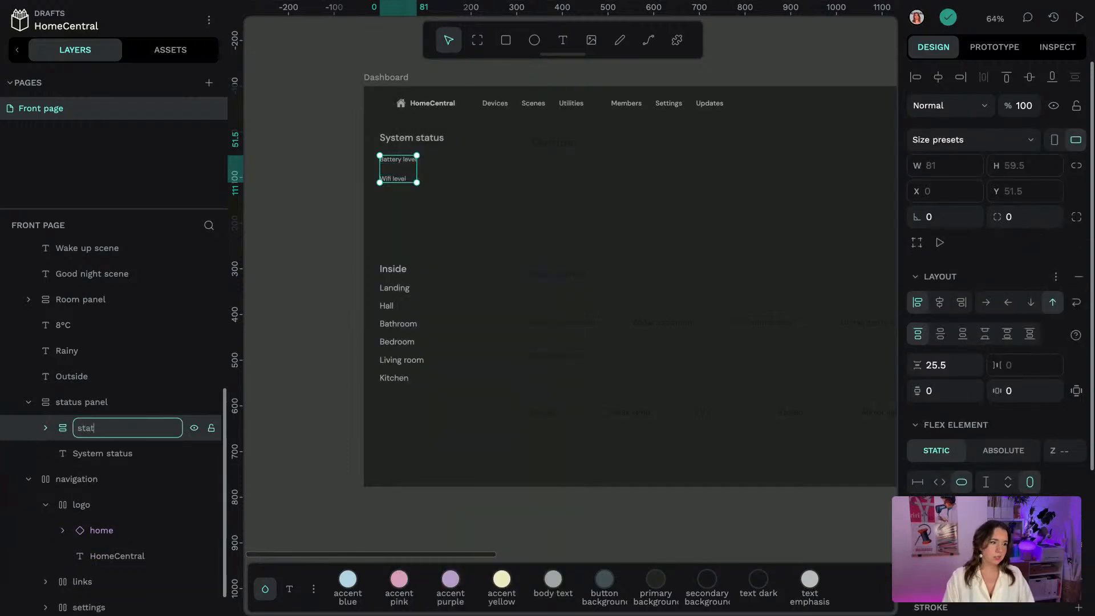
{"action": "type", "text": "uses"}
{"action": "key", "text": "Return"}
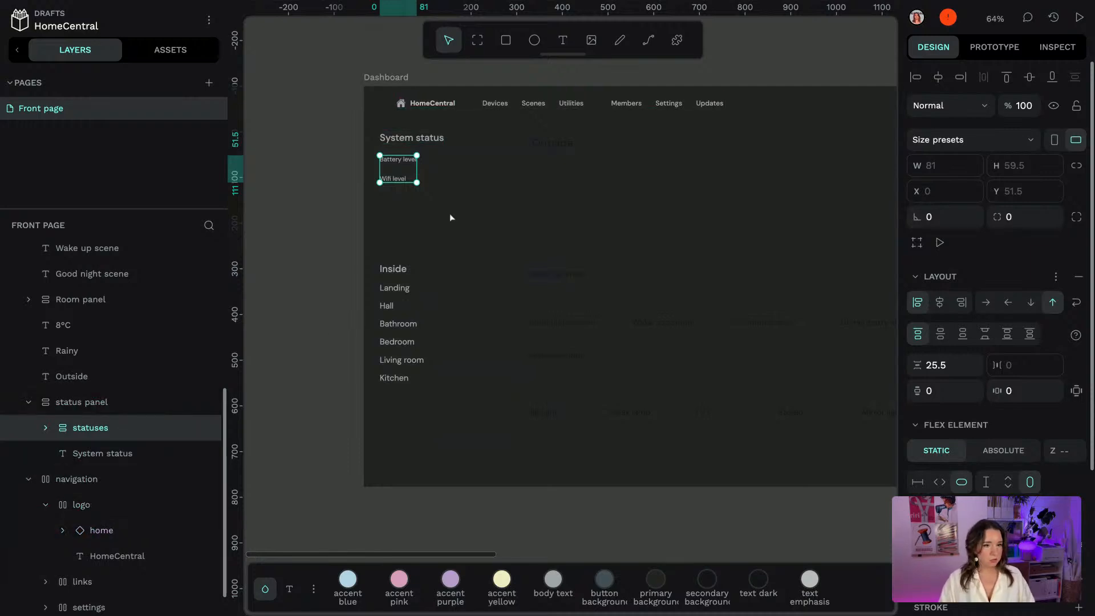
Inside the Room panel, wrap the six room names from Landing to Kitchen in a nested flex layout named "rooms"
{"action": "left_click", "coordinate": [399, 320]}
{"action": "left_click", "coordinate": [29, 300]}
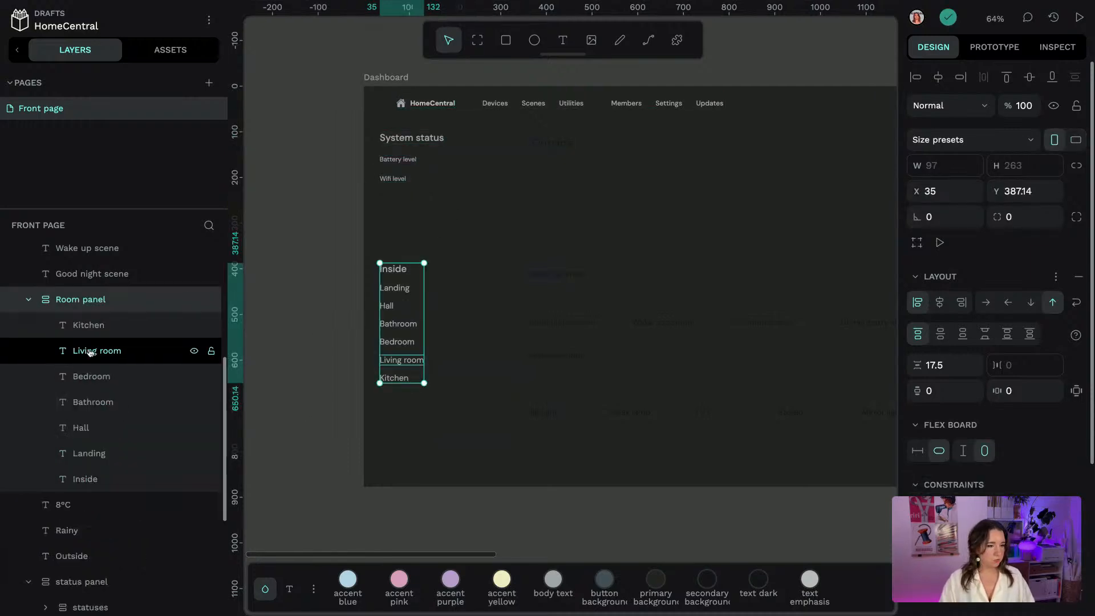
{"action": "left_click", "coordinate": [90, 353]}
{"action": "left_click", "coordinate": [99, 327]}
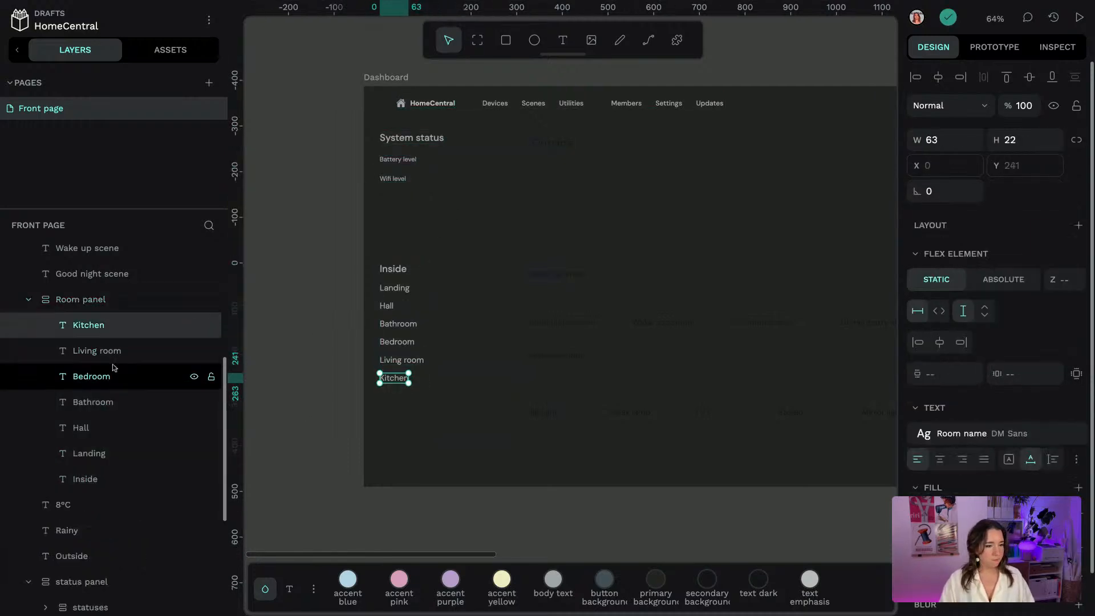
{"action": "left_click", "coordinate": [103, 453], "text": "shift"}
{"action": "right_click", "coordinate": [108, 448]}
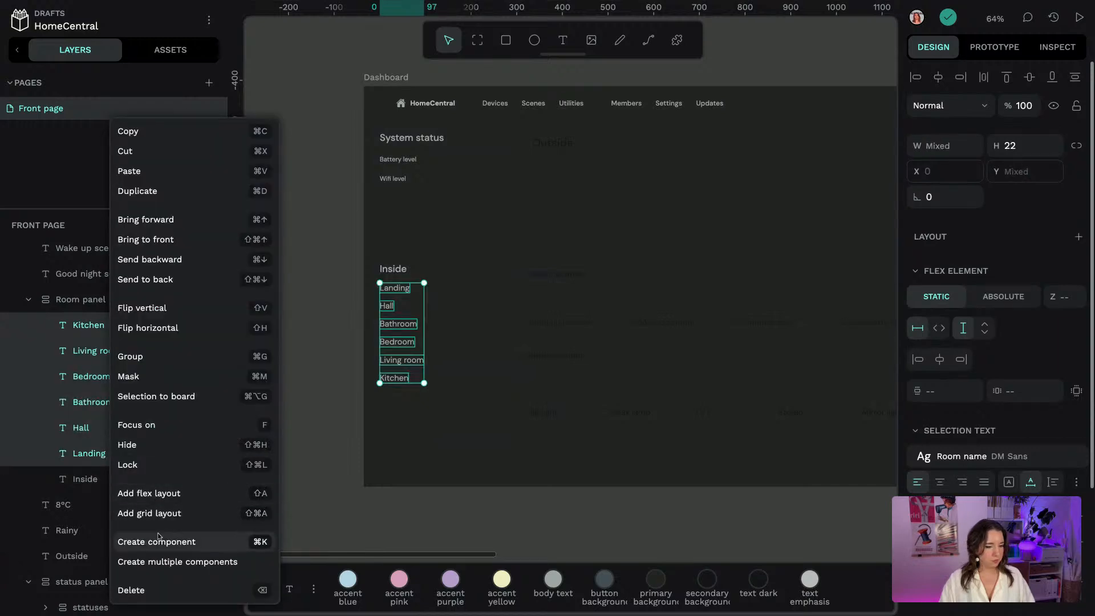
{"action": "left_click", "coordinate": [161, 494]}
{"action": "double_click", "coordinate": [94, 427]}
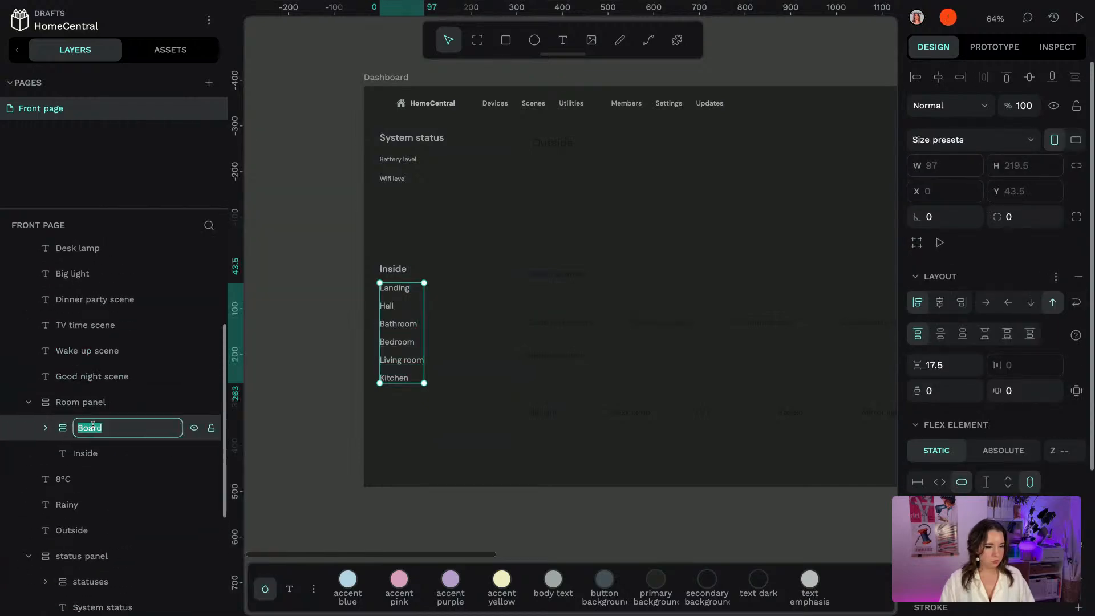
{"action": "type", "text": "rooms"}
{"action": "key", "text": "Return"}
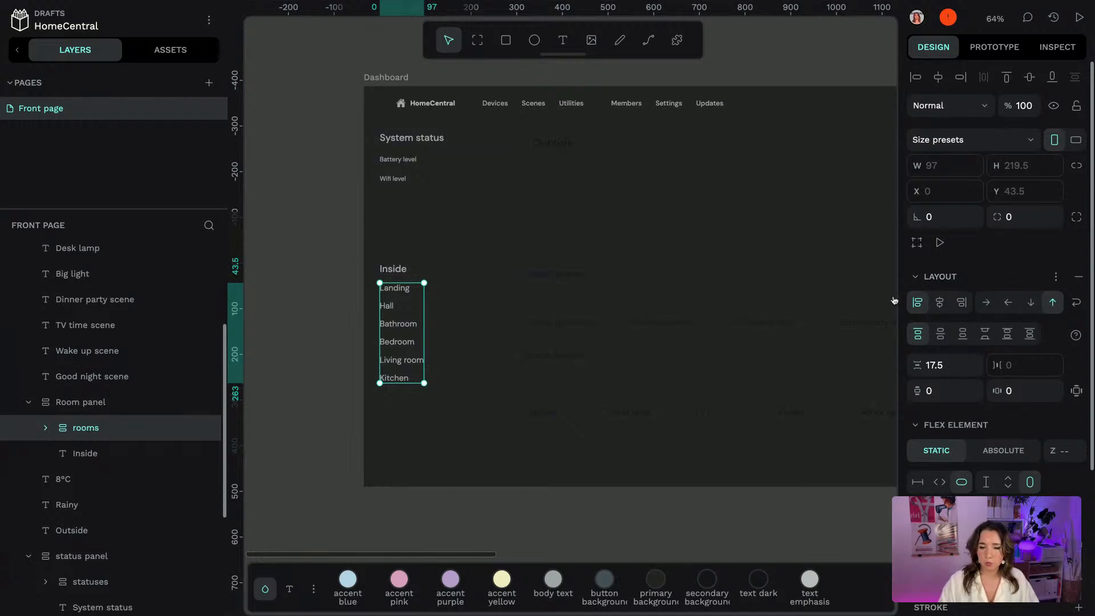
Fill the status panel and the Room panel with the secondary background library colour
{"action": "left_click", "coordinate": [446, 181]}
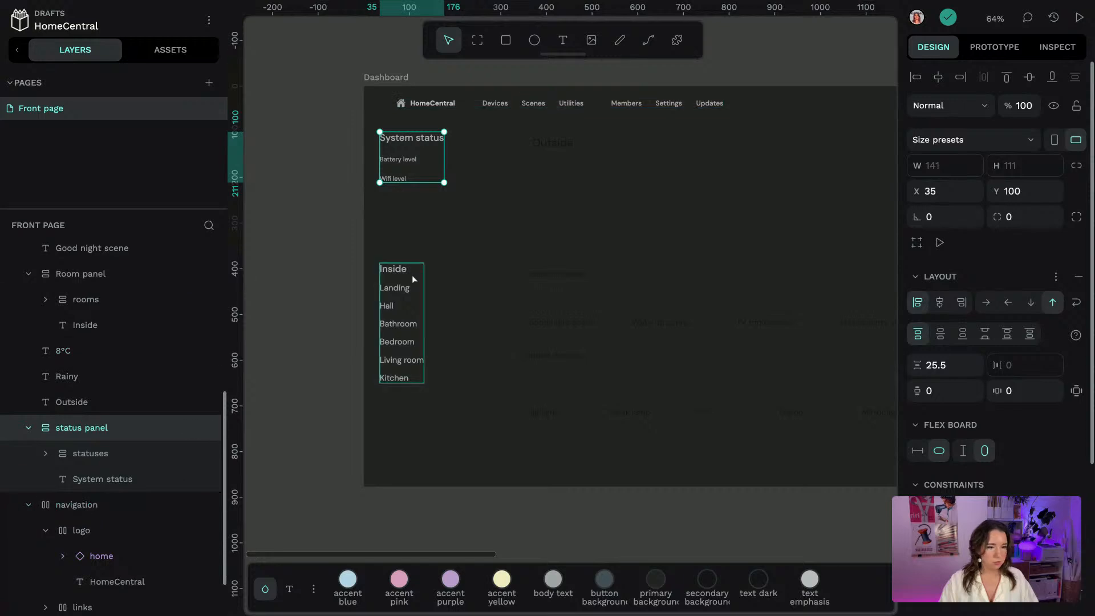
{"action": "left_click", "coordinate": [109, 278], "text": "shift"}
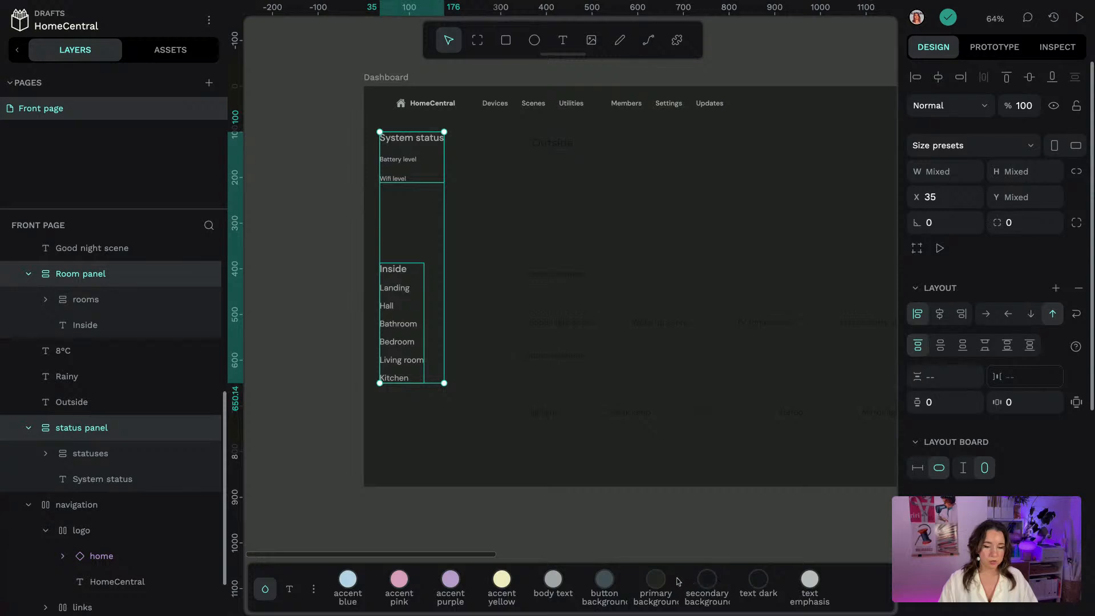
{"action": "left_click", "coordinate": [707, 580]}
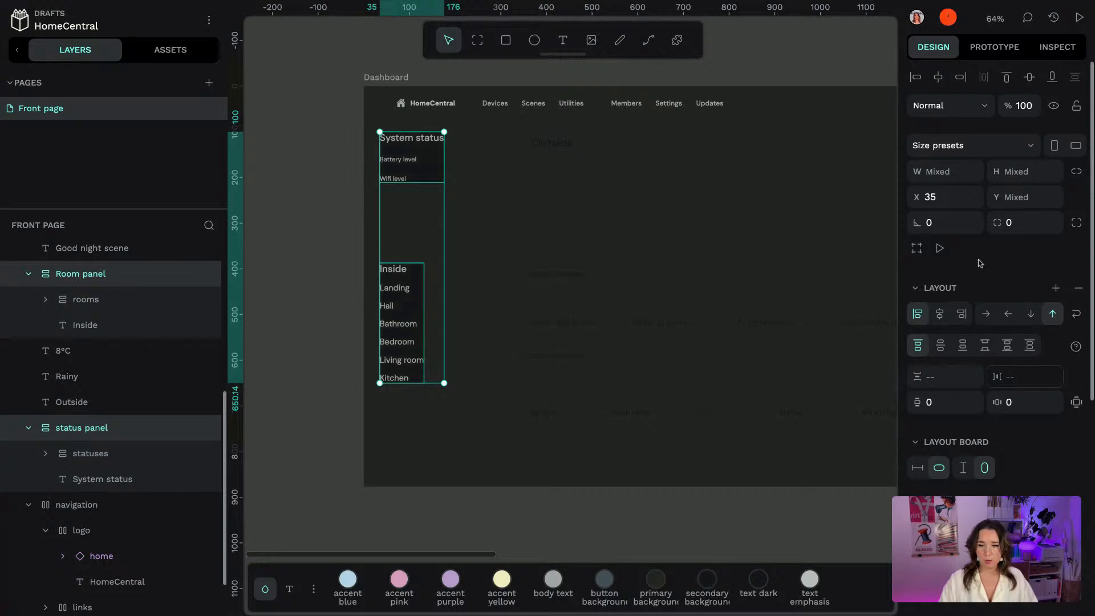
Try a corner radius of 30 on the status panel and the Room panel
{"action": "left_click", "coordinate": [1025, 226]}
{"action": "type", "text": "30"}
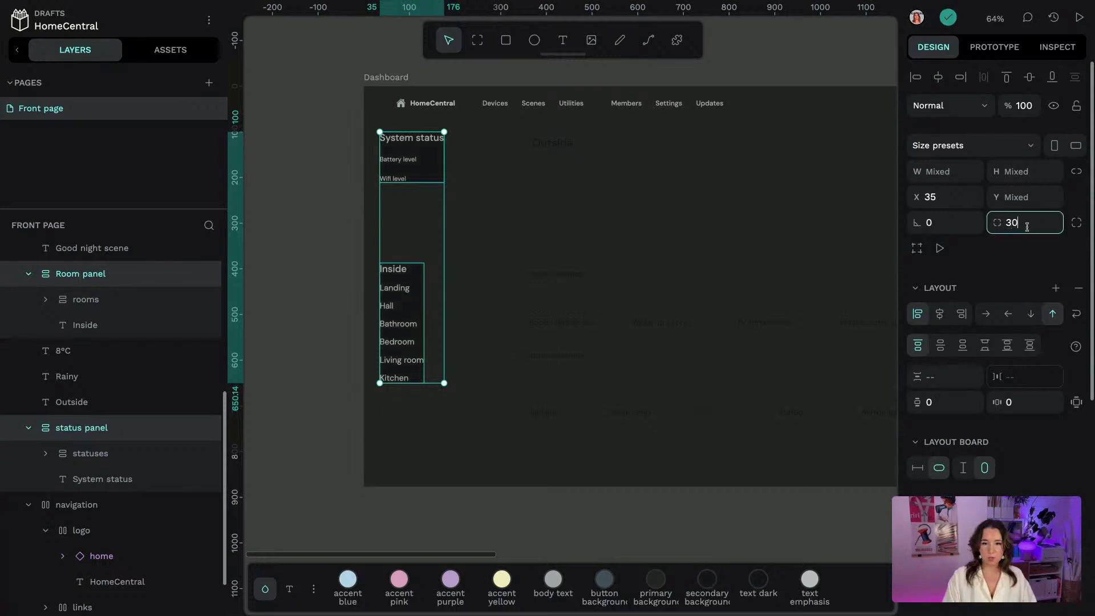
{"action": "key", "text": "Return"}
Set the corner radius of the status panel and the Room panel to 20
{"action": "left_click", "coordinate": [1010, 223]}
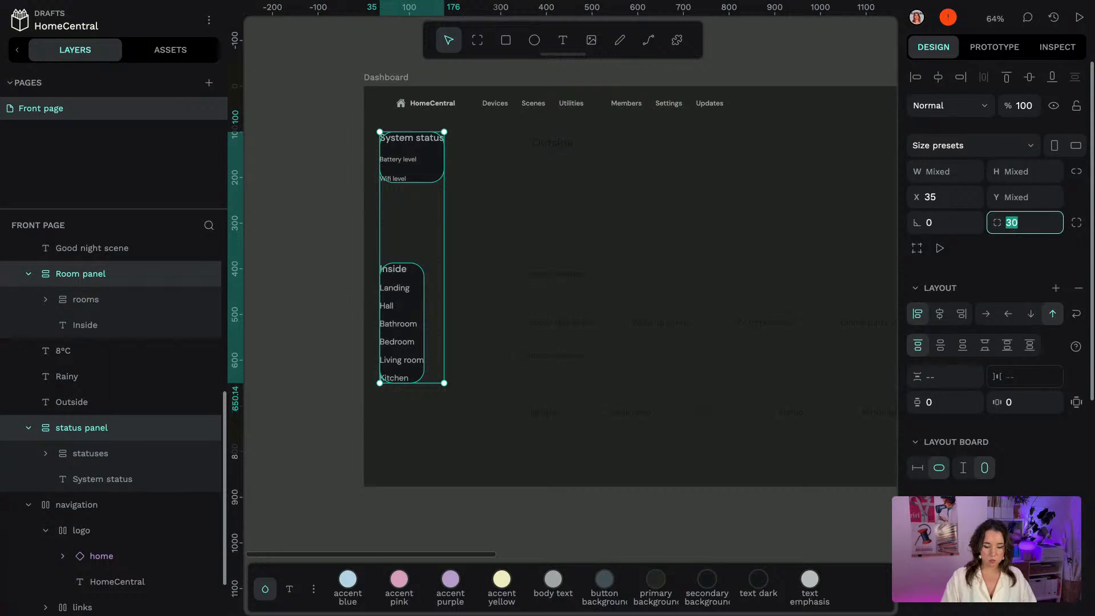
{"action": "type", "text": "20"}
{"action": "key", "text": "Return"}
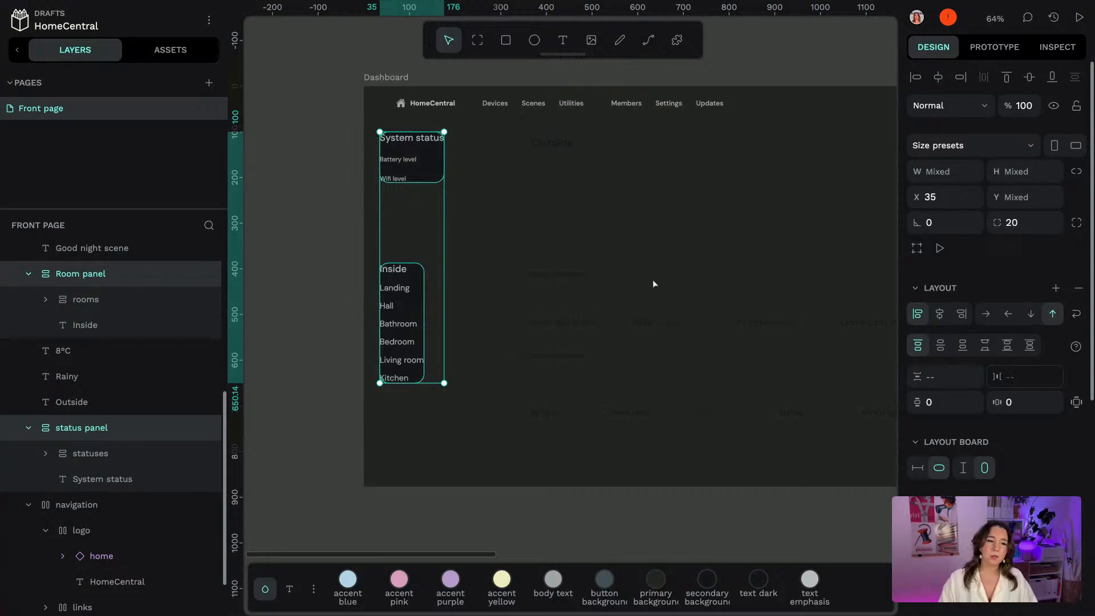
Try a vertical and horizontal padding of 30 on the status panel and the Room panel
{"action": "left_click", "coordinate": [945, 403]}
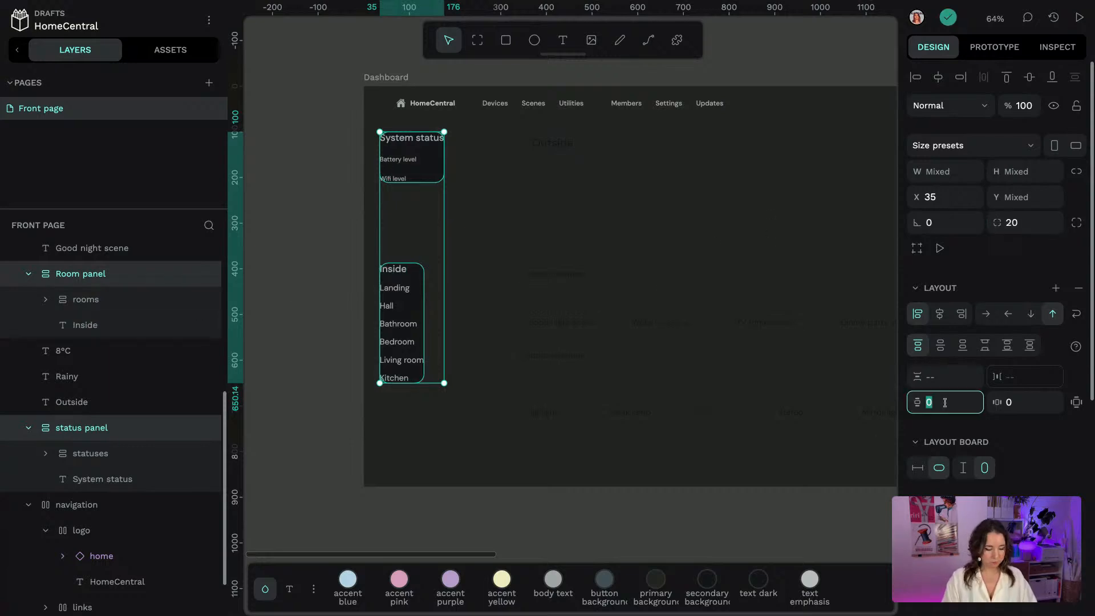
{"action": "type", "text": "30"}
{"action": "key", "text": "Return"}
{"action": "left_click", "coordinate": [1021, 403]}
{"action": "type", "text": "3"}
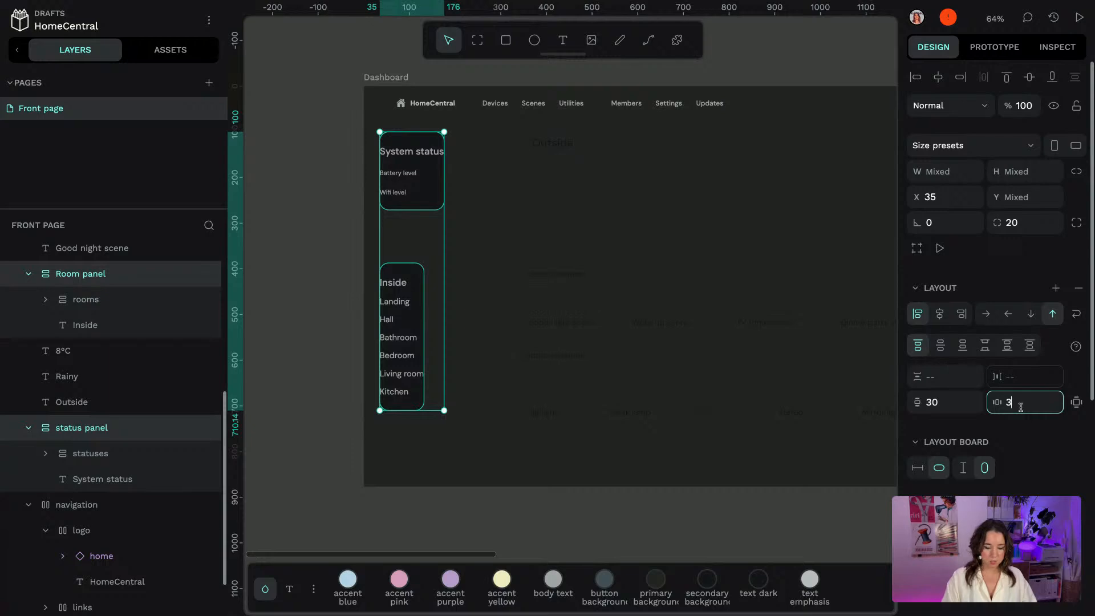
{"action": "type", "text": "0"}
{"action": "key", "text": "Return"}
{"action": "left_click", "coordinate": [785, 84]}
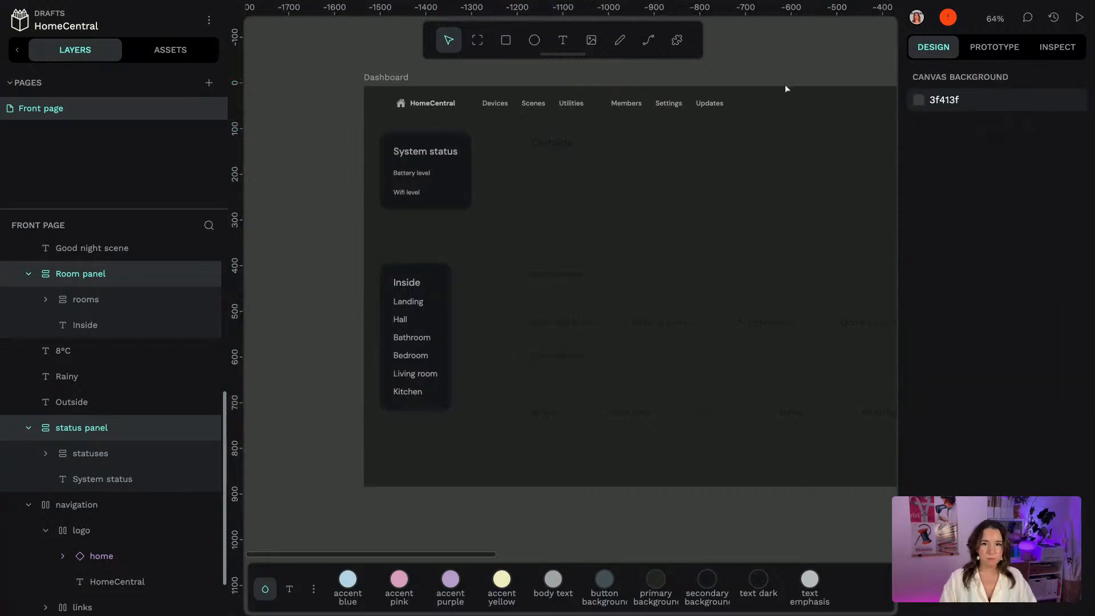
{"action": "scroll", "coordinate": [816, 68], "scroll_direction": "right", "scroll_amount": 8}
{"action": "scroll", "coordinate": [816, 68], "scroll_direction": "right", "scroll_amount": 3}
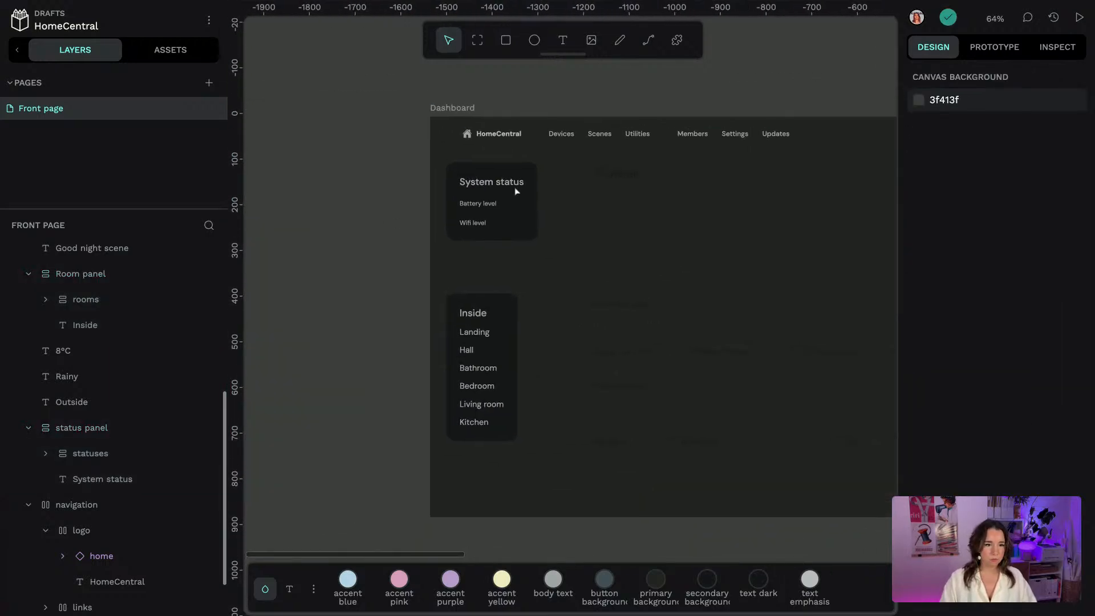
Set the vertical and horizontal padding of the status panel and the Room panel to 20
{"action": "left_click", "coordinate": [476, 211]}
{"action": "left_click", "coordinate": [484, 334], "text": "shift"}
{"action": "left_click", "coordinate": [961, 404]}
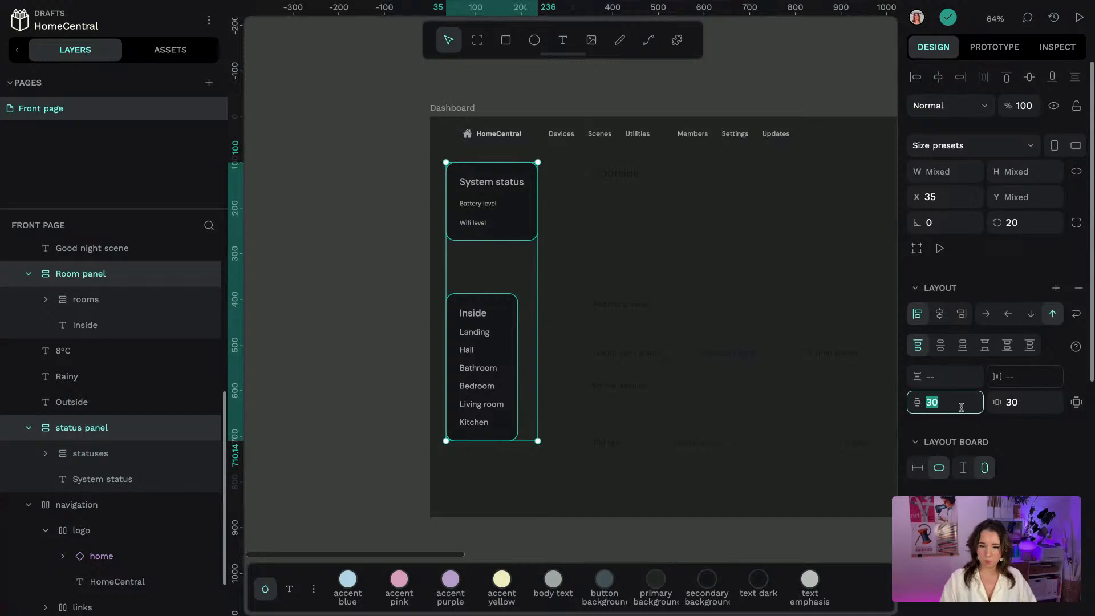
{"action": "type", "text": "20"}
{"action": "key", "text": "Tab"}
{"action": "type", "text": "20"}
{"action": "key", "text": "Return"}
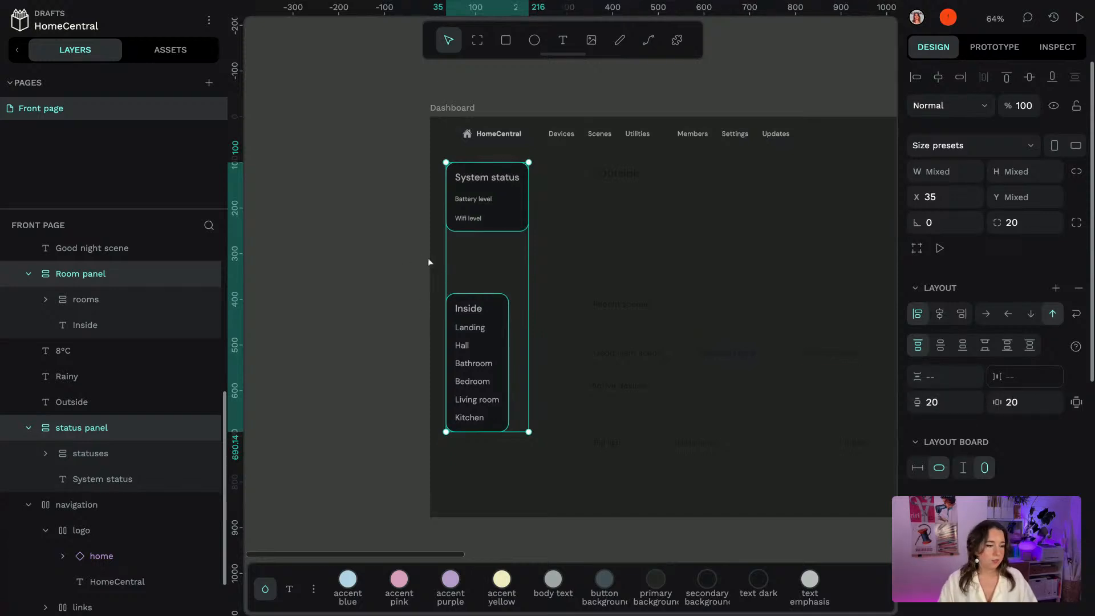
{"action": "left_click", "coordinate": [397, 204]}
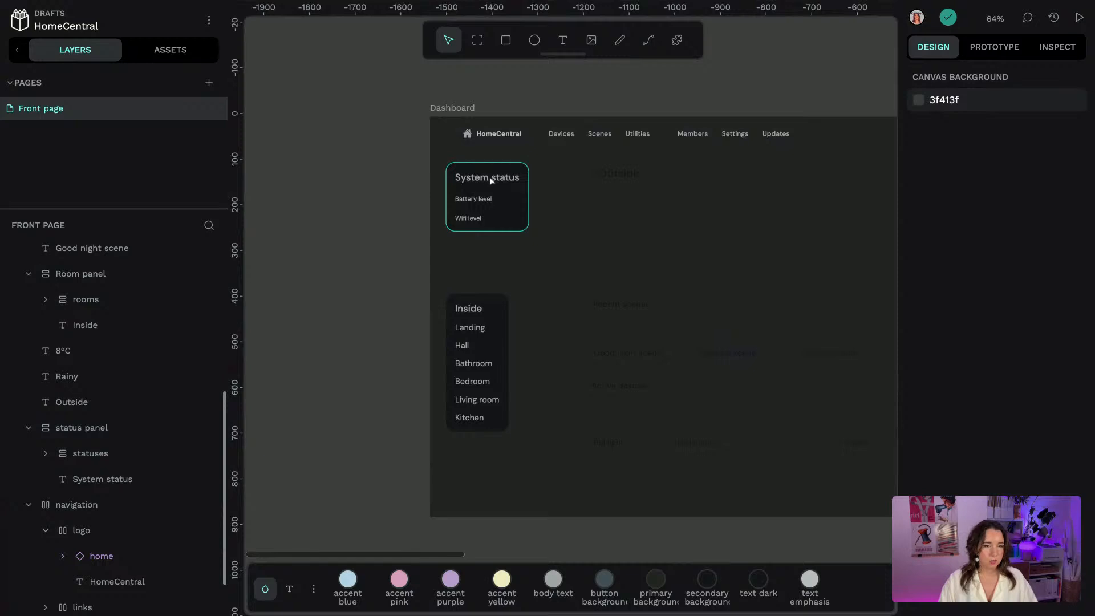
Set the row gap to 20 in the status panel and in the Room panel
{"action": "left_click", "coordinate": [490, 177]}
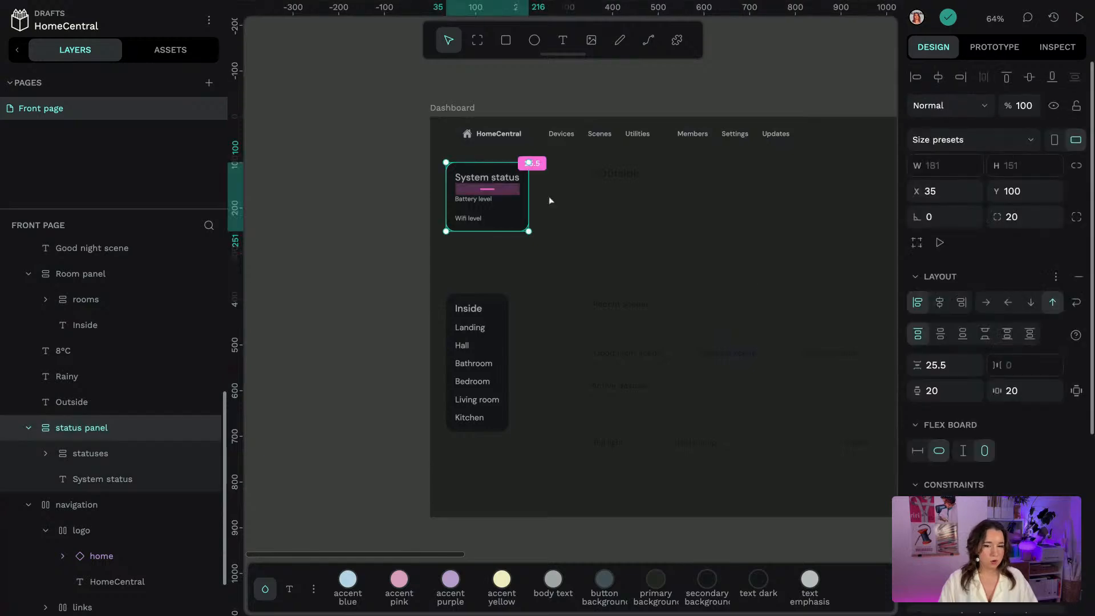
{"action": "left_click", "coordinate": [968, 364]}
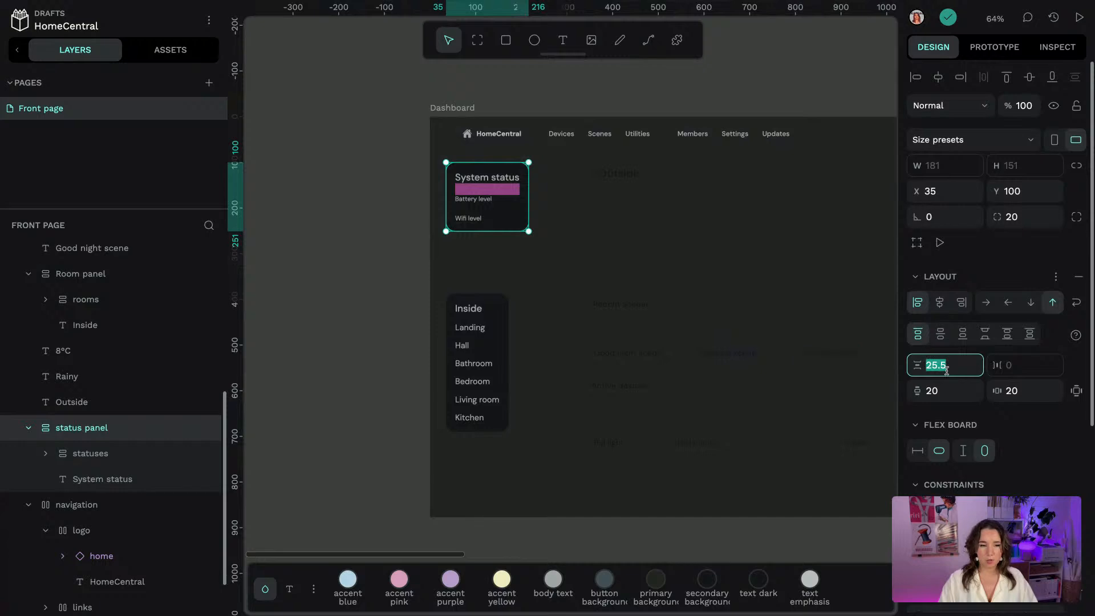
{"action": "type", "text": "20"}
{"action": "key", "text": "Return"}
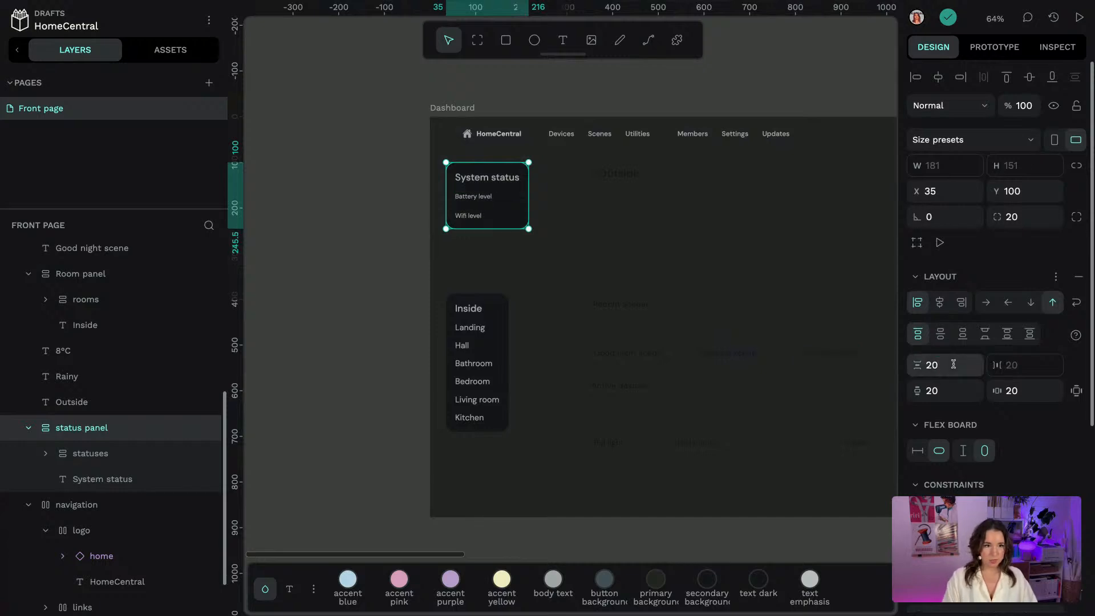
{"action": "left_click", "coordinate": [508, 388]}
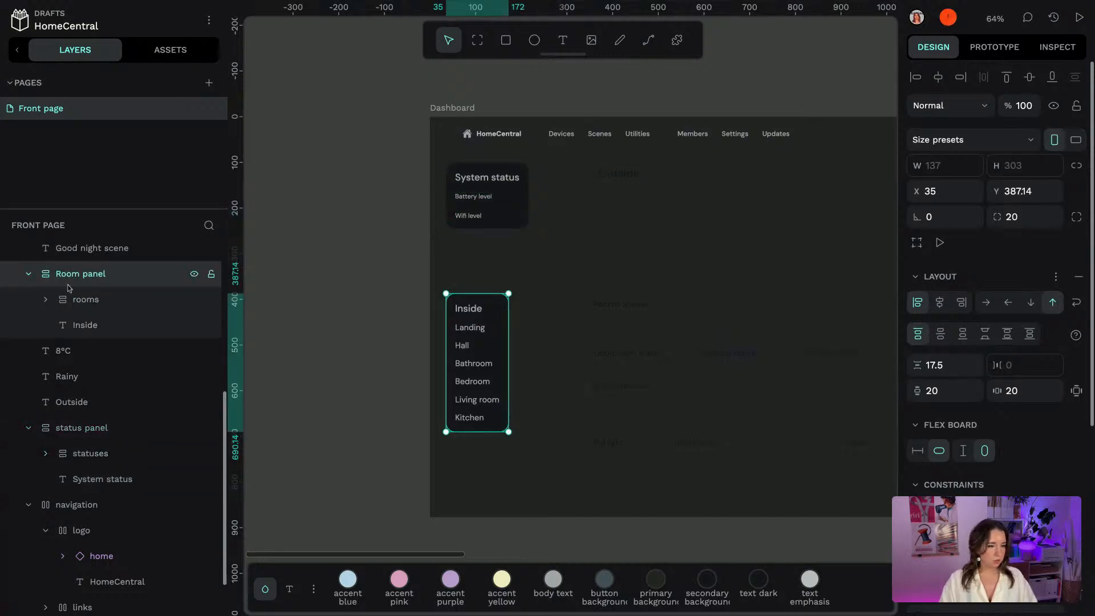
{"action": "left_click", "coordinate": [956, 367]}
{"action": "type", "text": "20"}
{"action": "key", "text": "Return"}
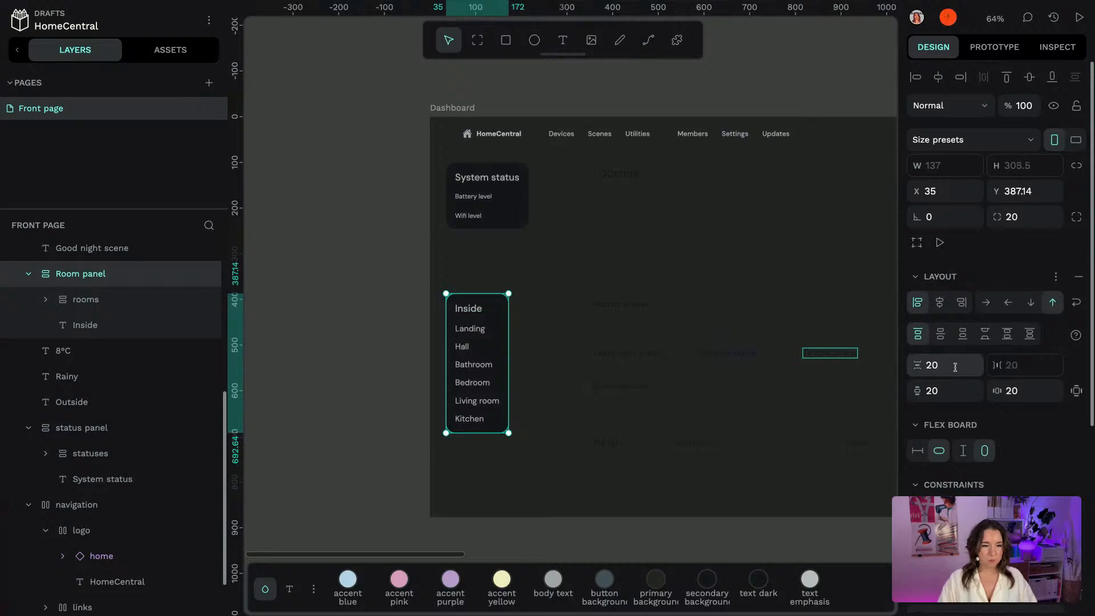
Change the nested rooms layout's direction from reversed column to column and set its row gap to 15
{"action": "left_click", "coordinate": [92, 299]}
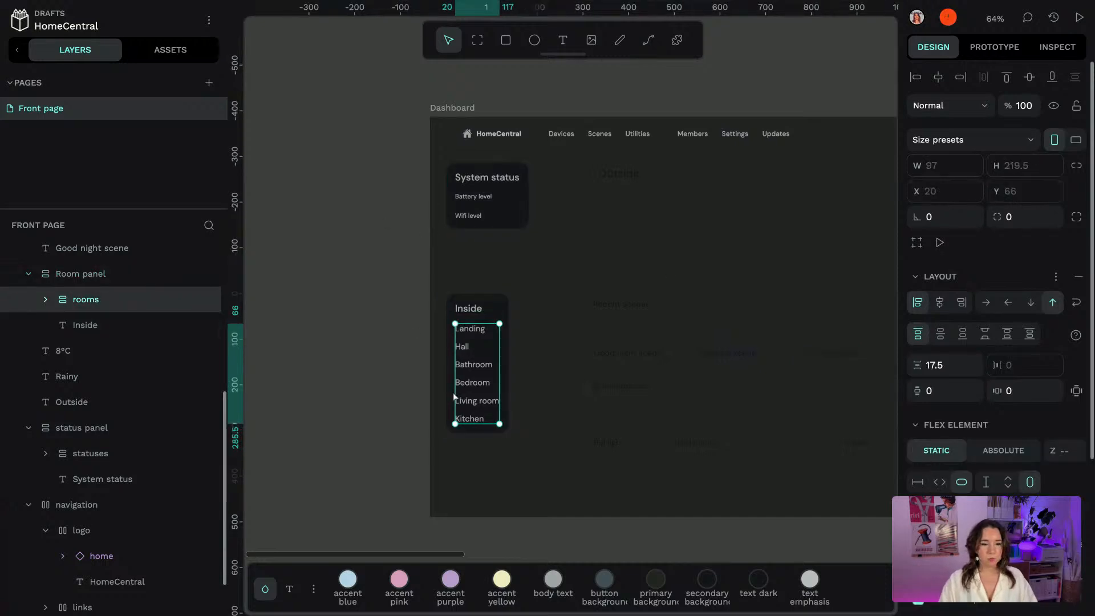
{"action": "left_click", "coordinate": [1031, 304]}
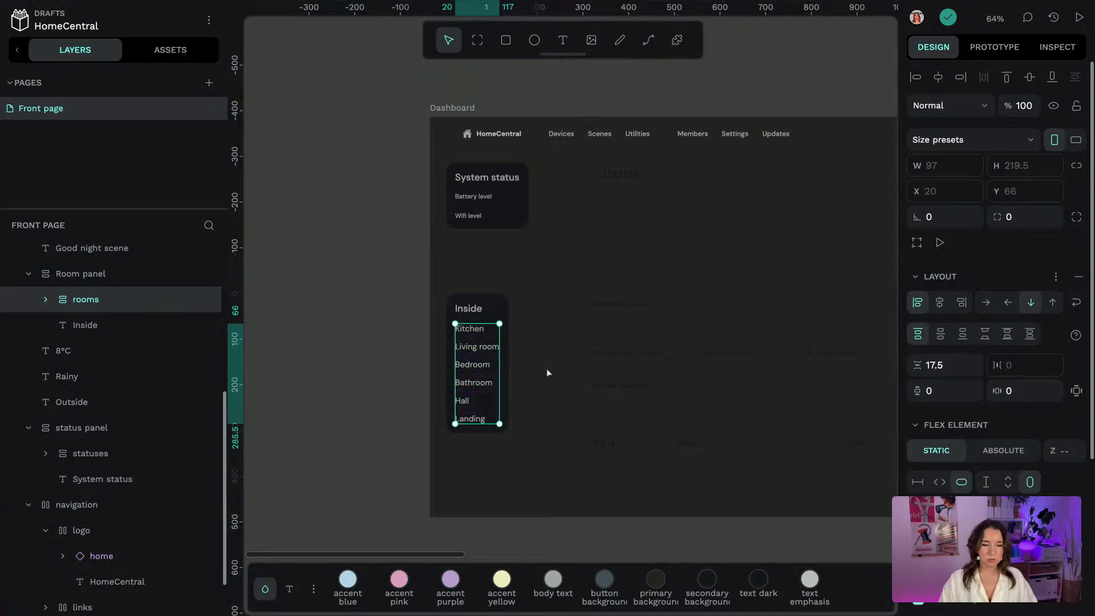
{"action": "left_click", "coordinate": [954, 366]}
{"action": "type", "text": "15"}
{"action": "key", "text": "Return"}
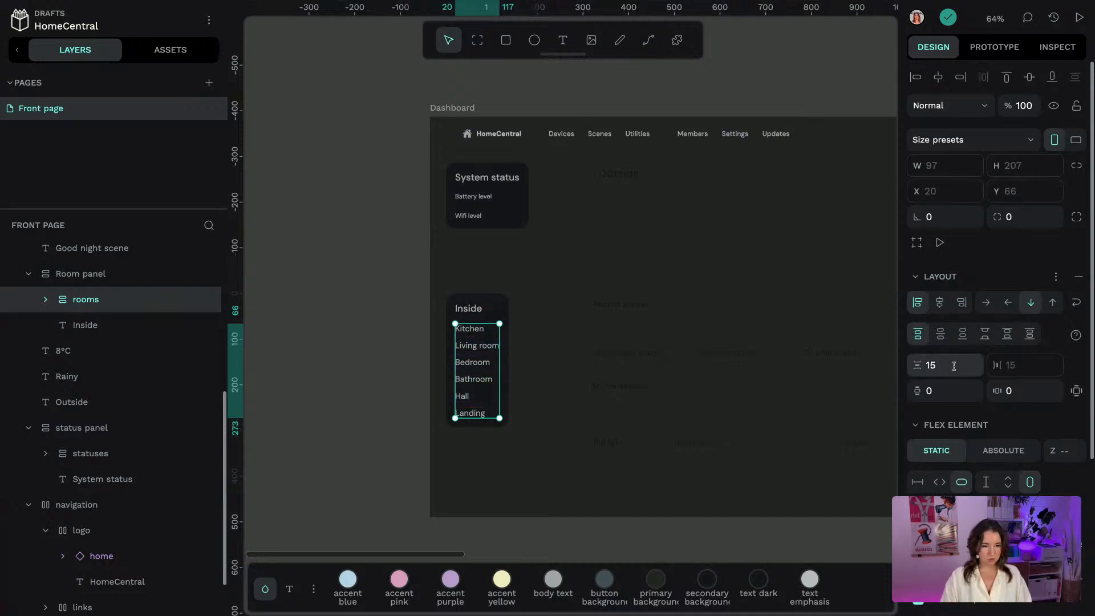
{"action": "left_click", "coordinate": [405, 266]}
{"action": "scroll", "coordinate": [797, 188], "scroll_direction": "right", "scroll_amount": 10}
{"action": "scroll", "coordinate": [797, 190], "scroll_direction": "right", "scroll_amount": 3}
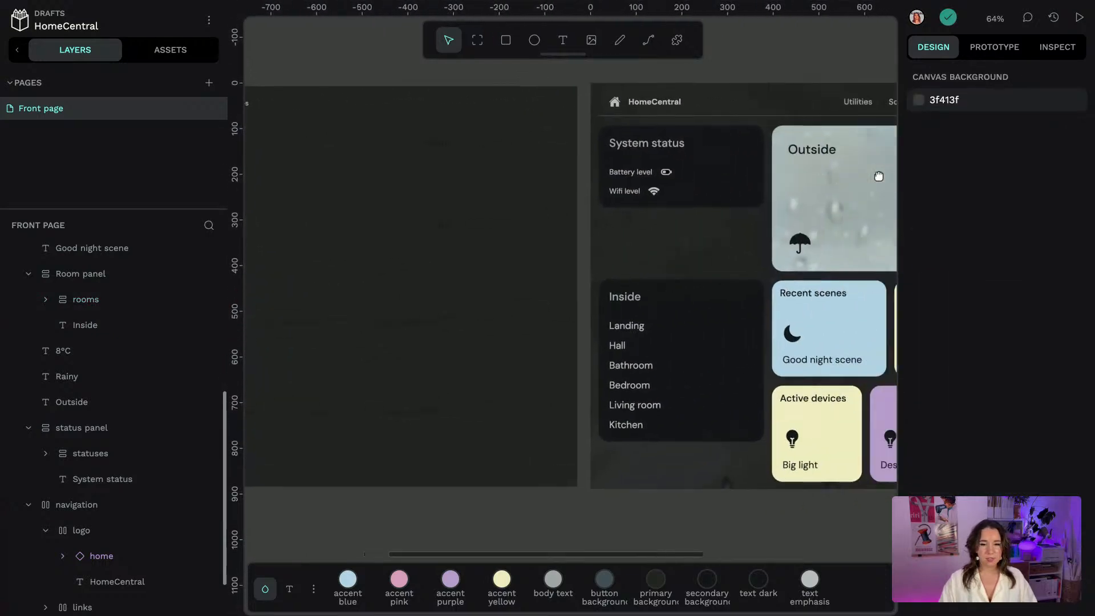
{"action": "scroll", "coordinate": [369, 226], "scroll_direction": "left", "scroll_amount": 14}
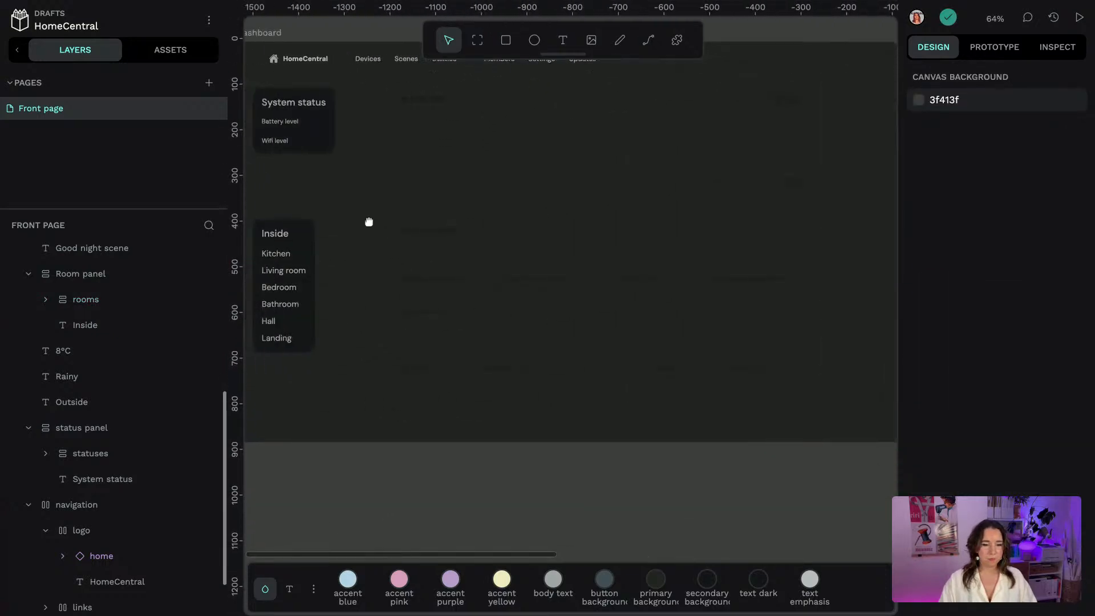
Set the statuses layout inside the System status panel to column direction with a row gap of 15
{"action": "left_click_drag", "start_coordinate": [419, 157], "coordinate": [429, 172]}
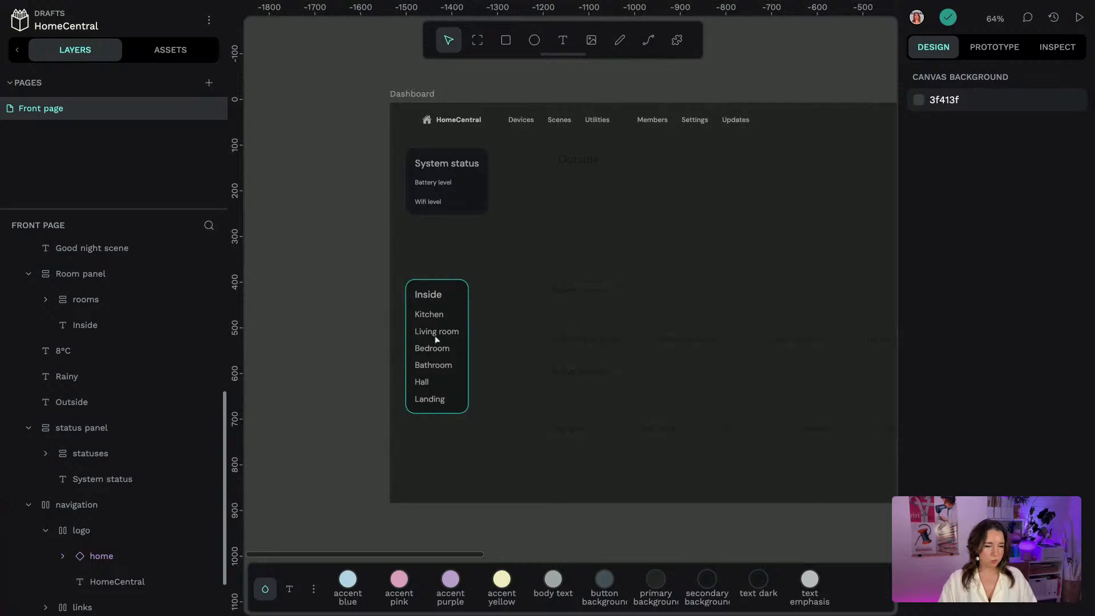
{"action": "left_click", "coordinate": [435, 318]}
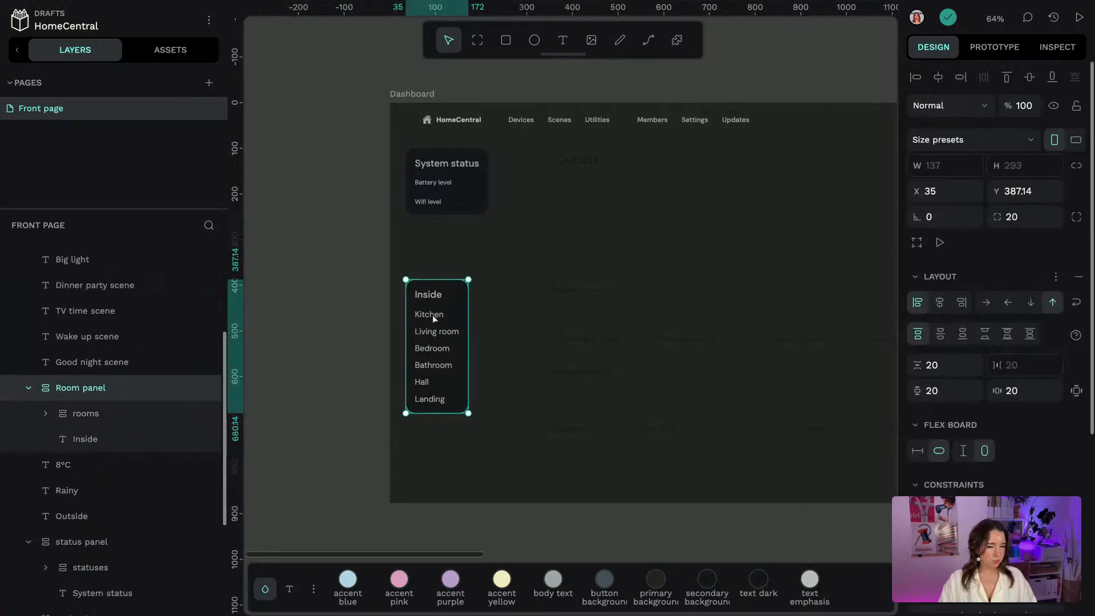
{"action": "left_click", "coordinate": [465, 194]}
{"action": "left_click", "coordinate": [90, 459]}
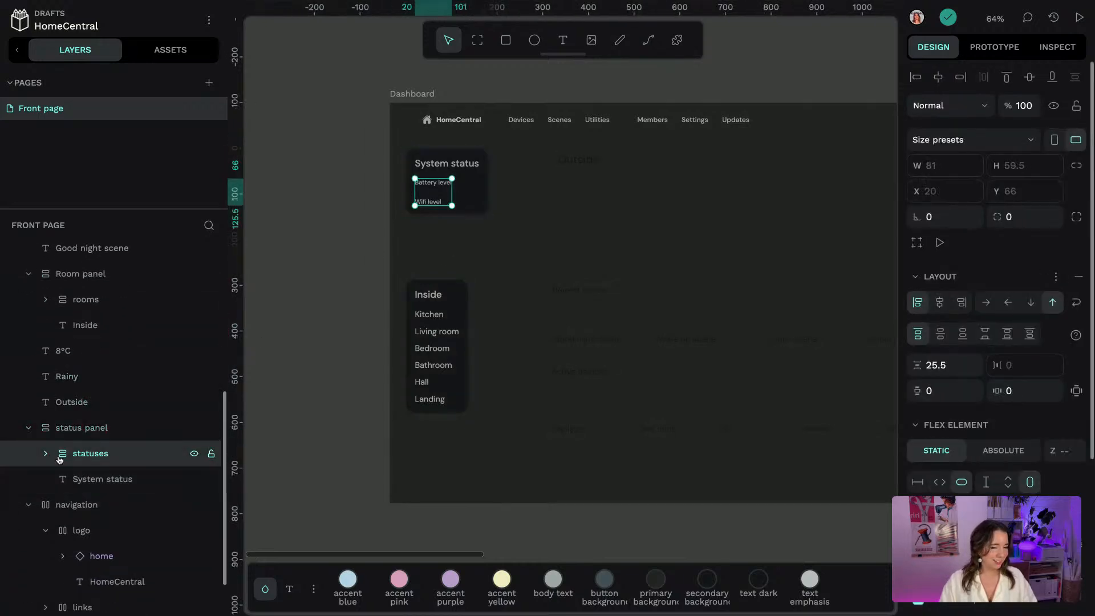
{"action": "left_click", "coordinate": [46, 453]}
{"action": "left_click", "coordinate": [121, 480]}
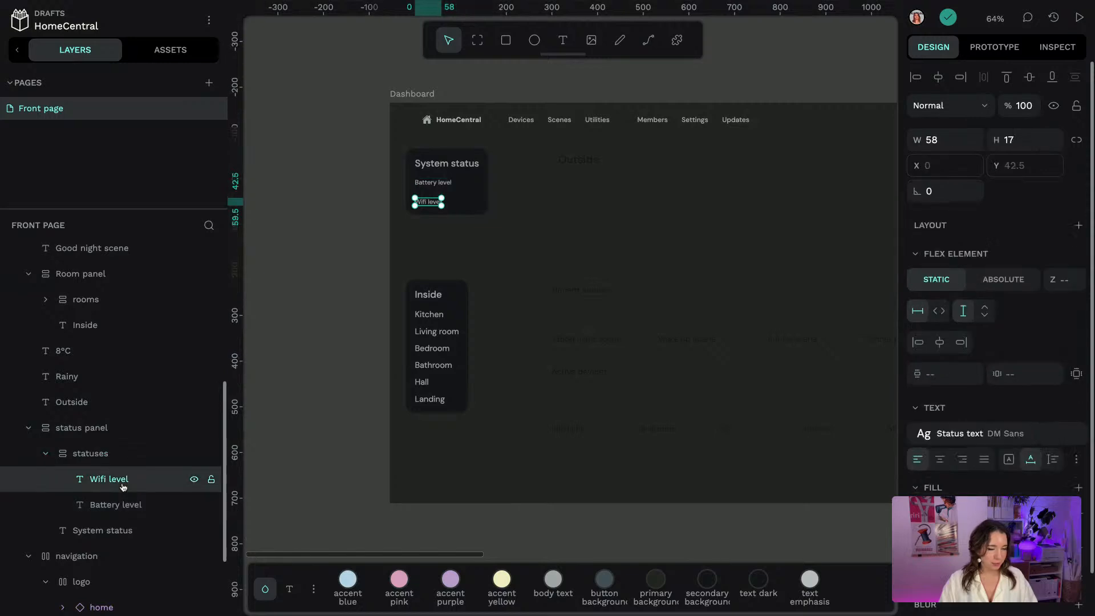
{"action": "left_click", "coordinate": [128, 463]}
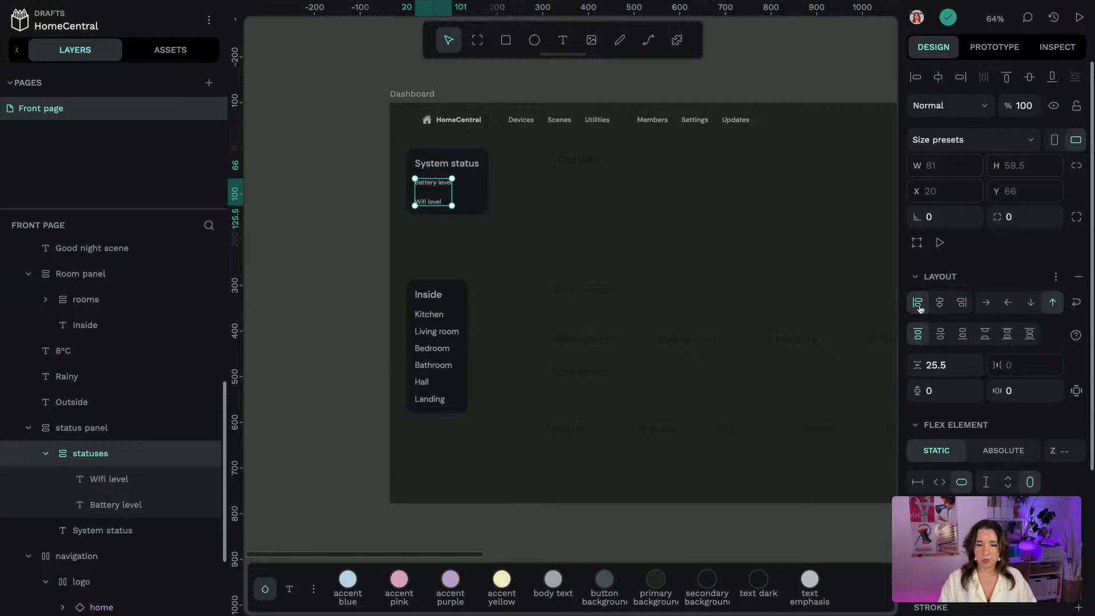
{"action": "left_click", "coordinate": [1031, 303]}
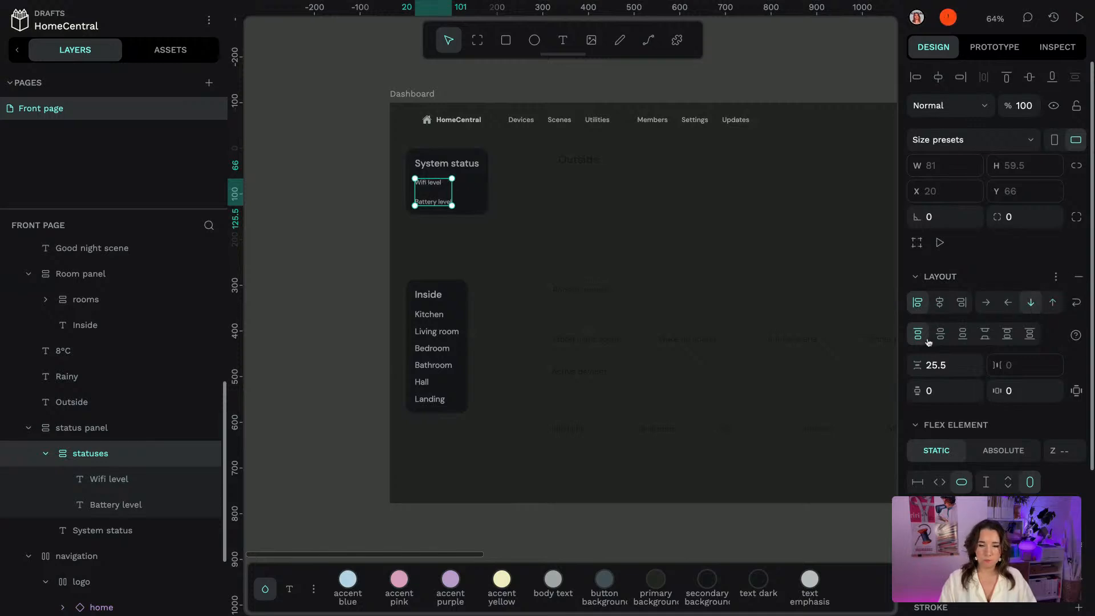
{"action": "left_click", "coordinate": [950, 359]}
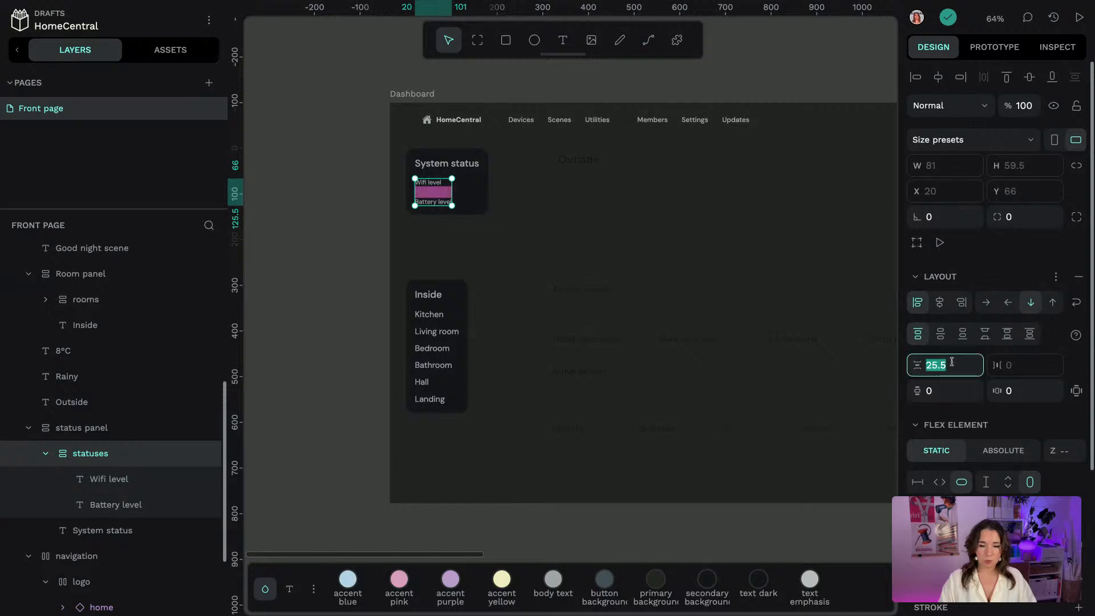
{"action": "type", "text": "15"}
{"action": "key", "text": "Return"}
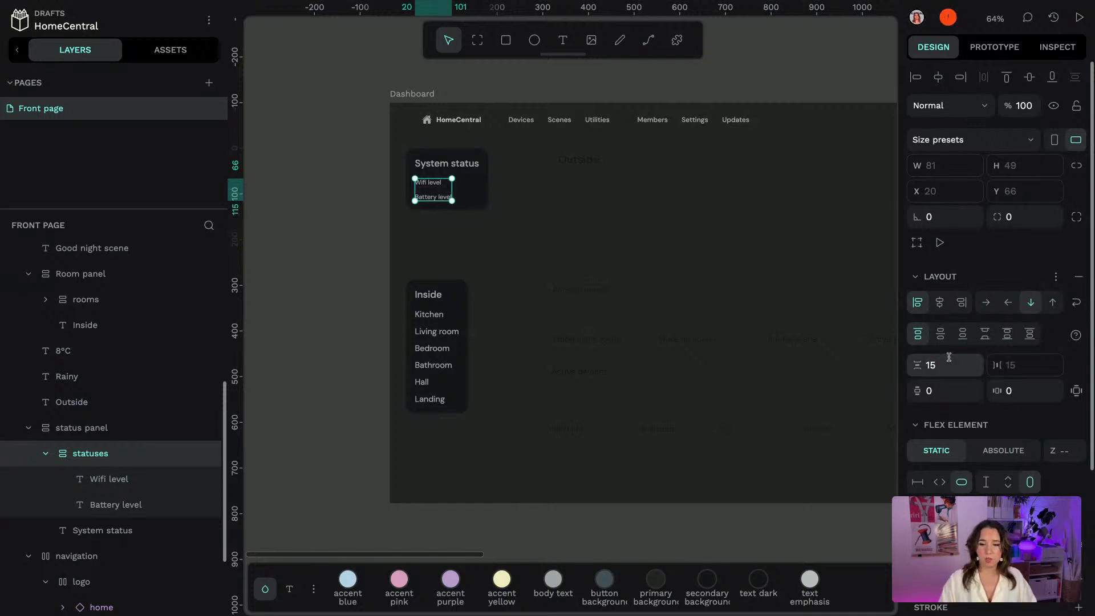
{"action": "left_click", "coordinate": [461, 103]}
Place the battery full component from the HomeCentral Utilities library below the Battery level label in the System status panel
{"action": "left_click_drag", "start_coordinate": [882, 73], "coordinate": [832, 84]}
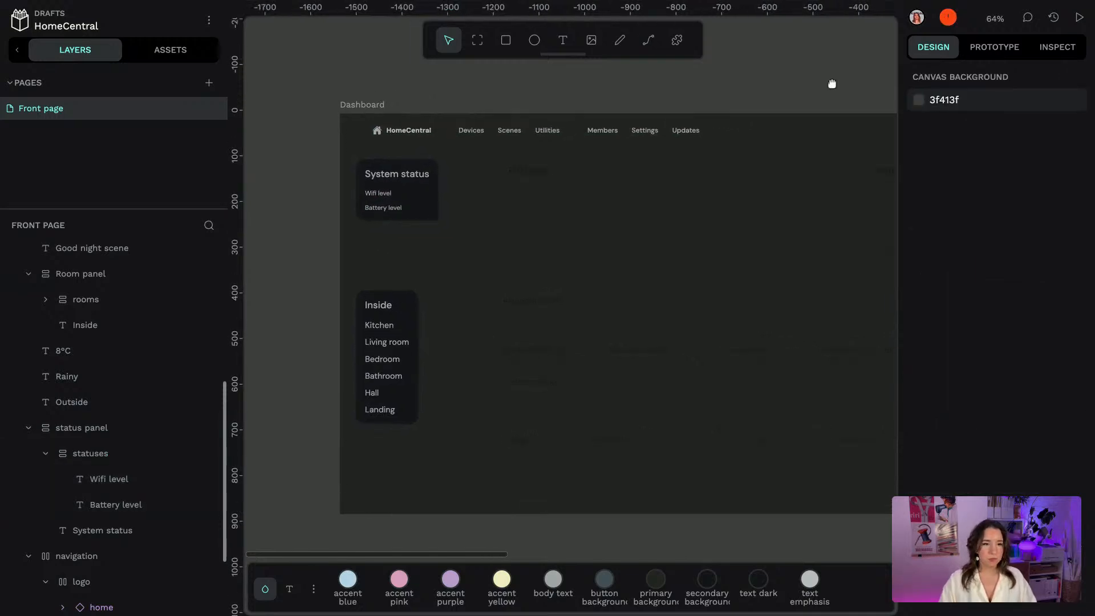
{"action": "scroll", "coordinate": [833, 84], "scroll_direction": "right", "scroll_amount": 10}
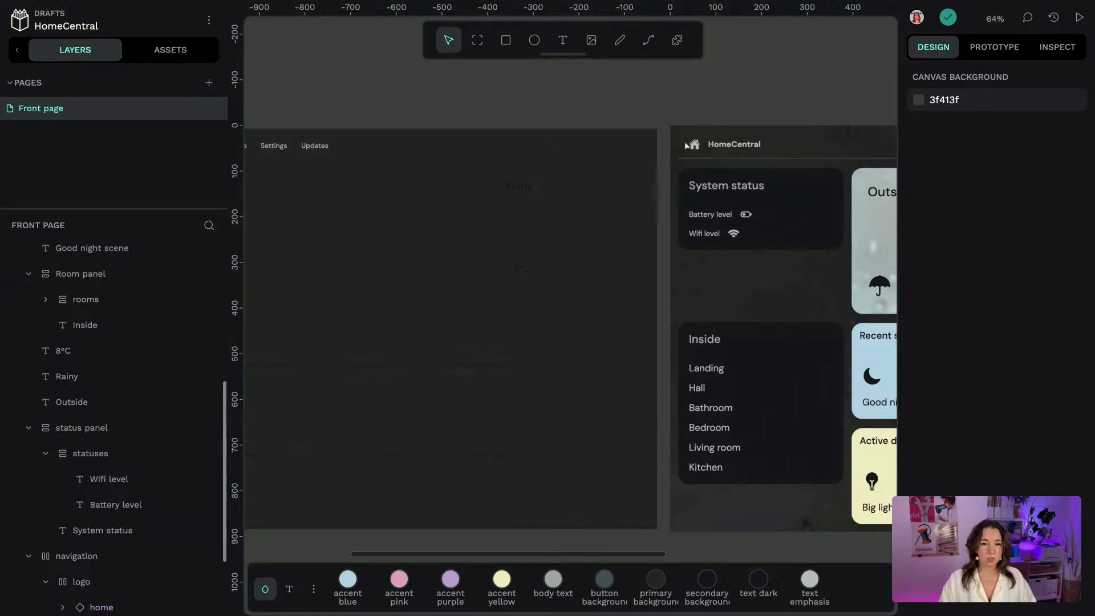
{"action": "scroll", "coordinate": [341, 74], "scroll_direction": "left", "scroll_amount": 11}
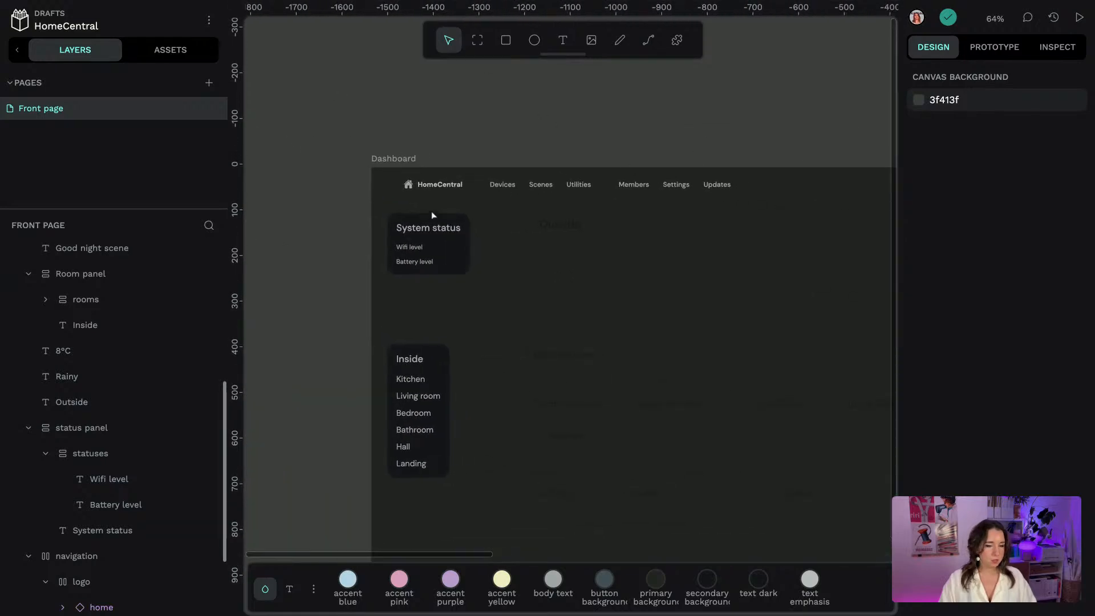
{"action": "scroll", "coordinate": [416, 251], "scroll_direction": "up", "scroll_amount": 5}
{"action": "left_click", "coordinate": [139, 56]}
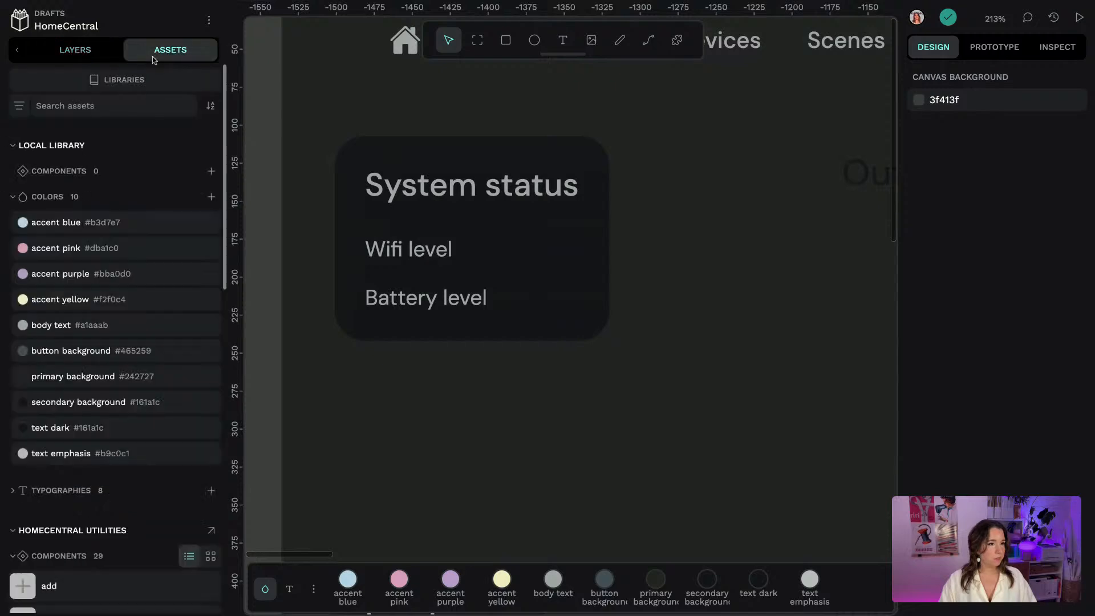
{"action": "scroll", "coordinate": [133, 308], "scroll_direction": "down", "scroll_amount": 6}
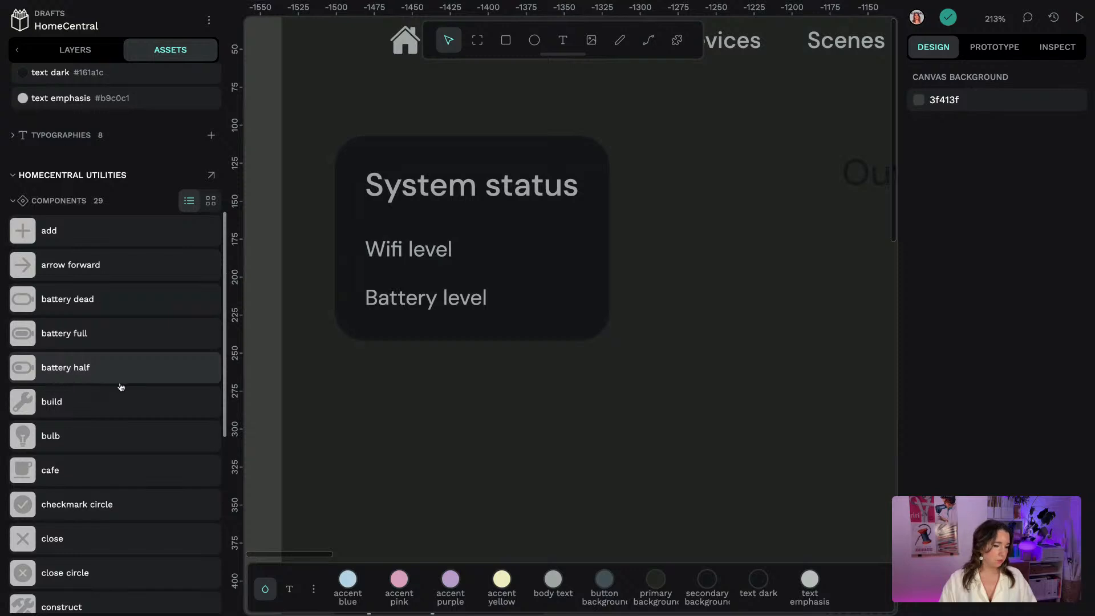
{"action": "left_click", "coordinate": [65, 336]}
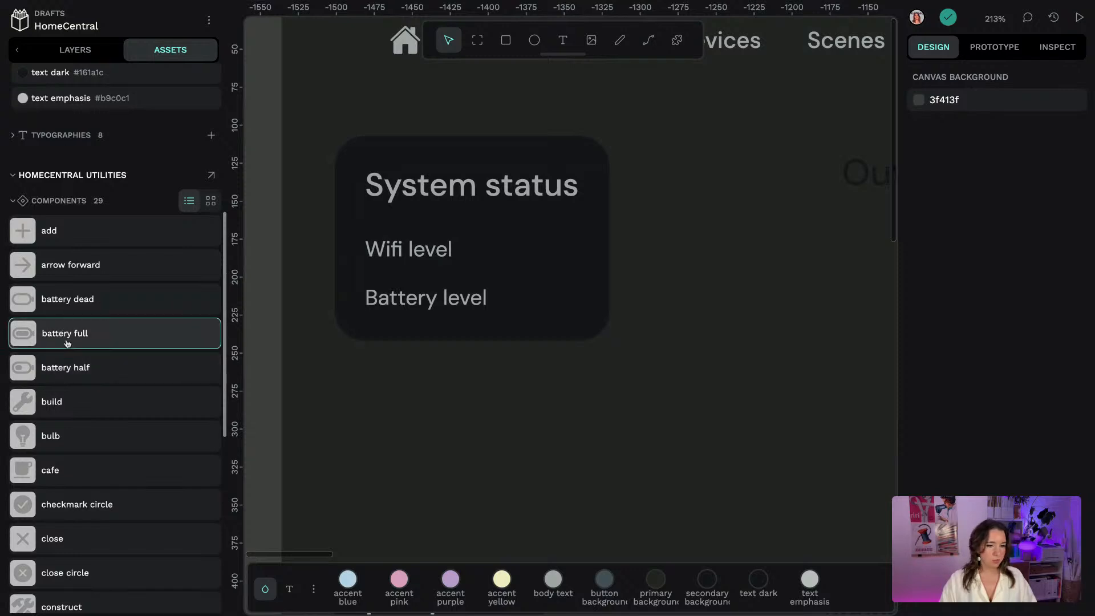
{"action": "left_click_drag", "start_coordinate": [68, 343], "coordinate": [469, 347]}
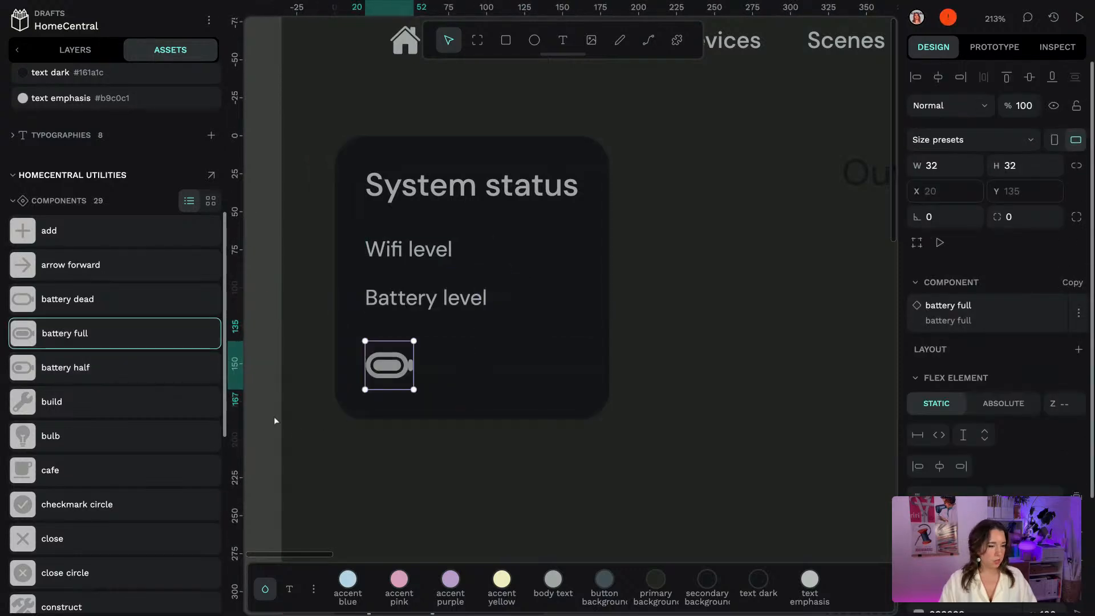
Place the wifi component from the HomeCentral Utilities library between the Wifi level and Battery level labels
{"action": "scroll", "coordinate": [129, 433], "scroll_direction": "down", "scroll_amount": 3}
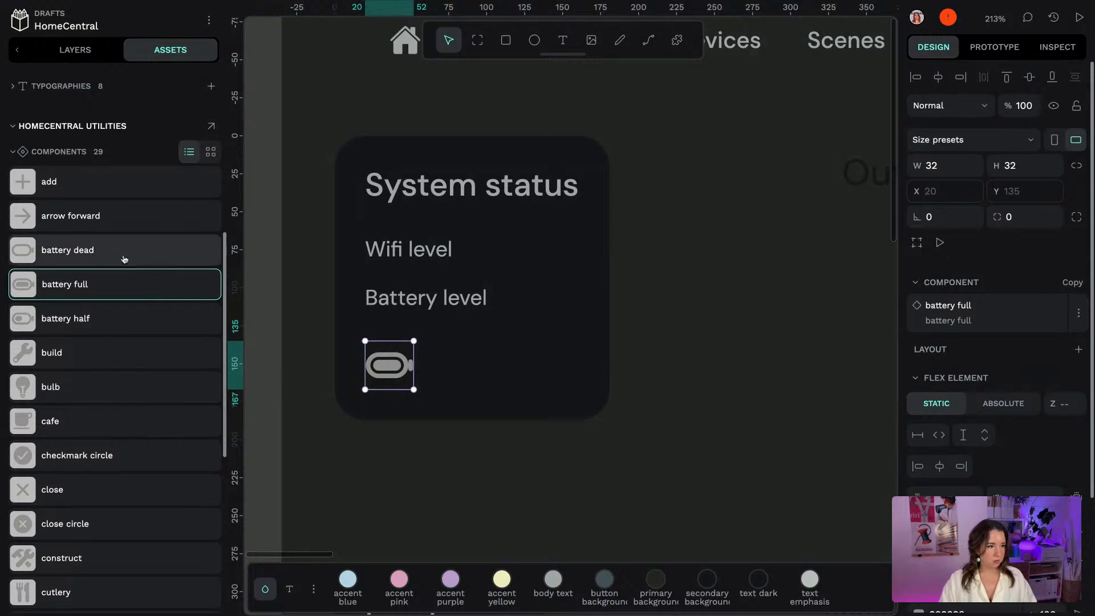
{"action": "scroll", "coordinate": [126, 426], "scroll_direction": "down", "scroll_amount": 8}
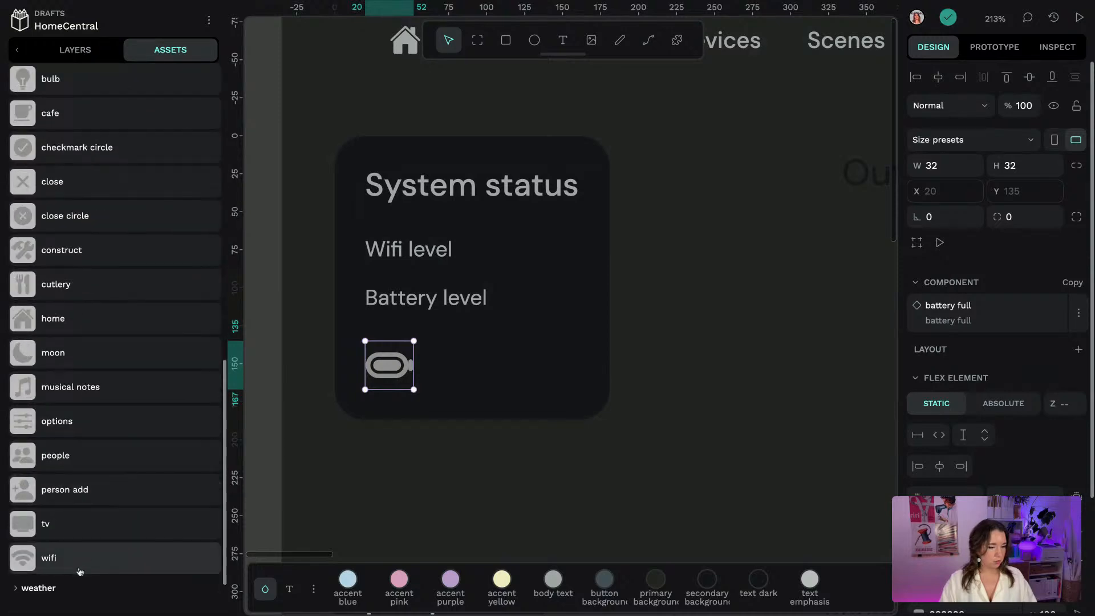
{"action": "left_click", "coordinate": [81, 570]}
{"action": "left_click_drag", "start_coordinate": [81, 570], "coordinate": [459, 273]}
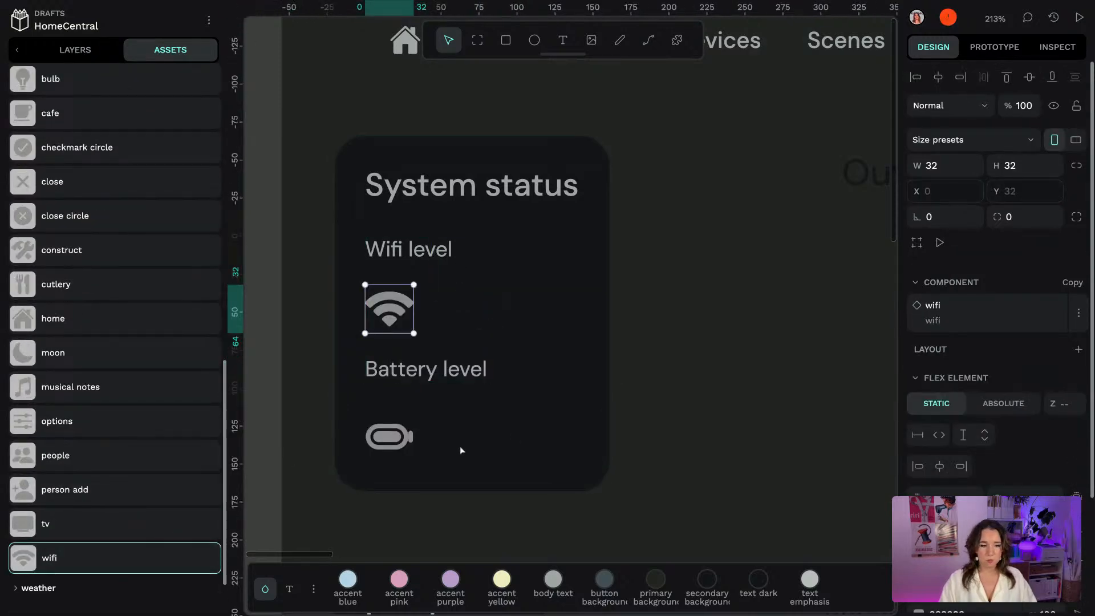
Lock the proportions of the wifi and battery full icons
{"action": "left_click", "coordinate": [398, 445], "text": "shift"}
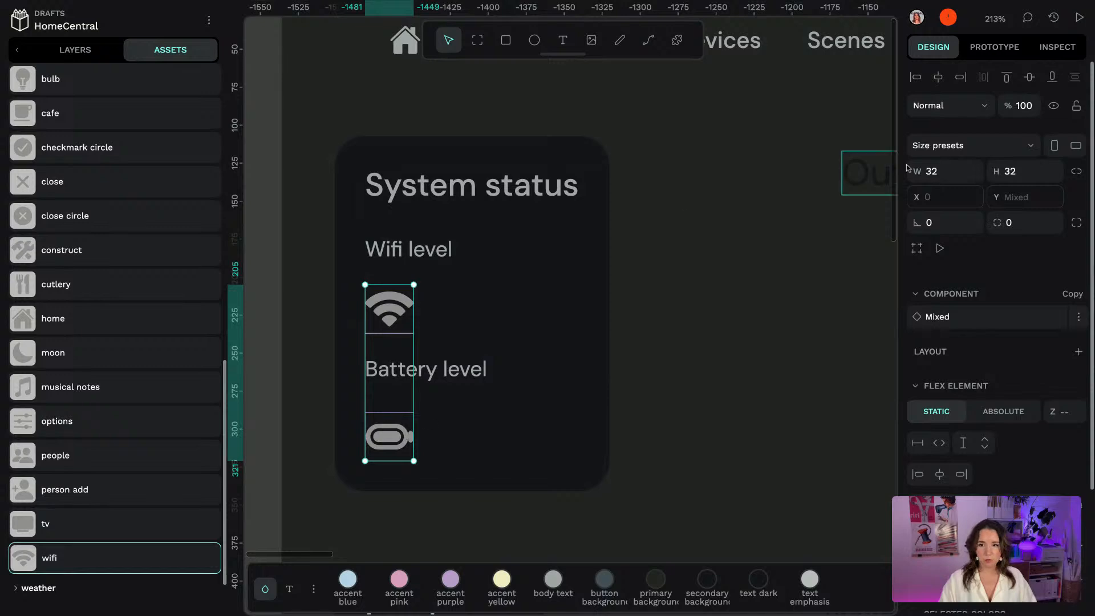
{"action": "left_click", "coordinate": [1077, 172]}
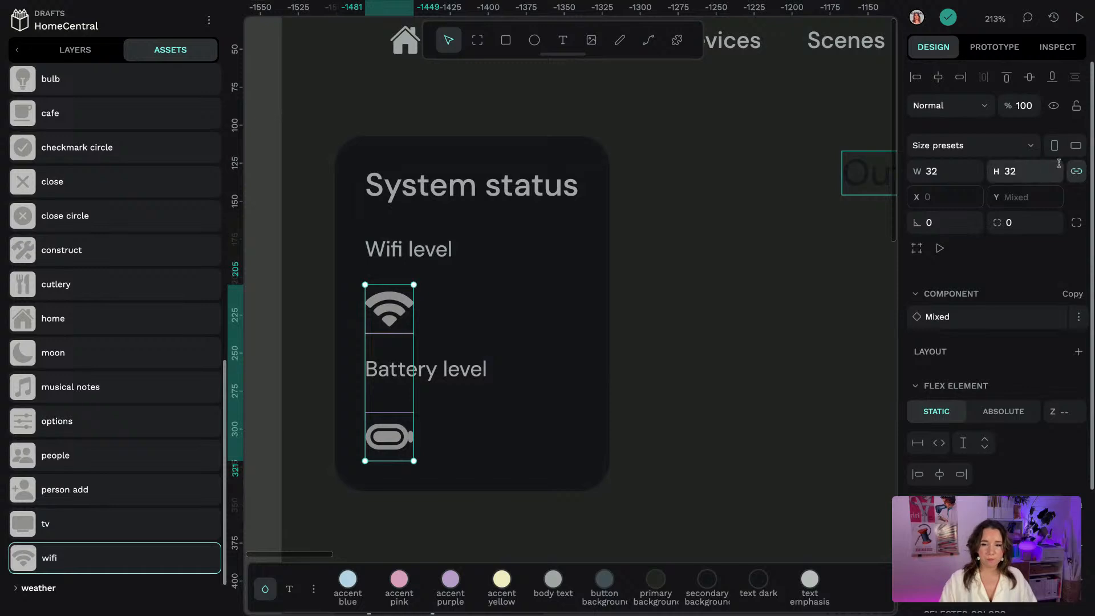
Try to resize the wifi and battery full icons together to a height of 21, and after that 18
{"action": "left_click", "coordinate": [1029, 176]}
{"action": "type", "text": "21"}
{"action": "key", "text": "Return"}
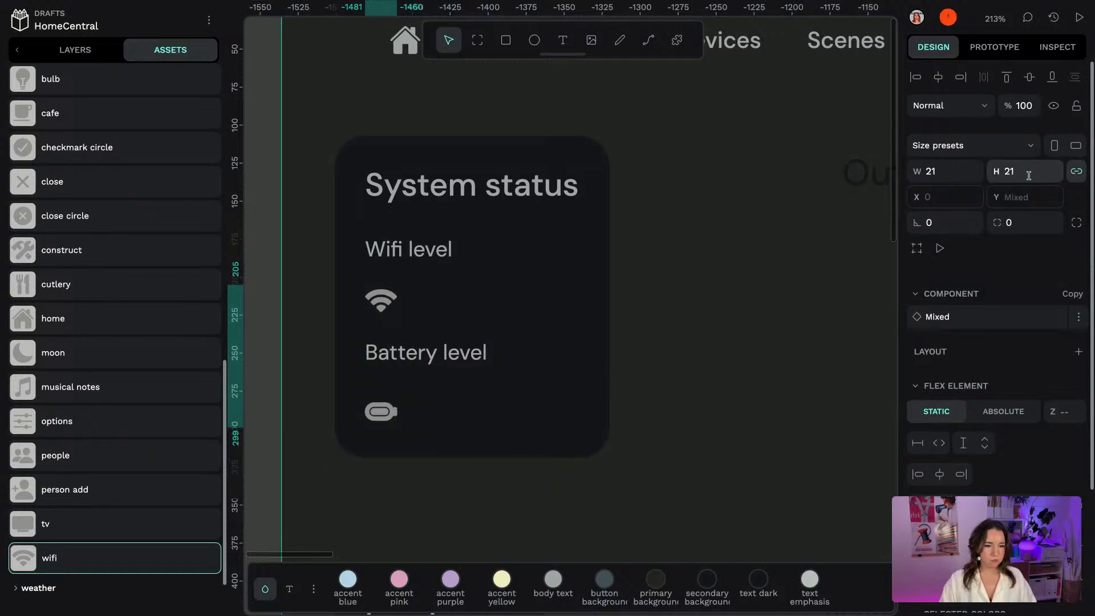
{"action": "left_click", "coordinate": [1029, 176]}
{"action": "type", "text": "18"}
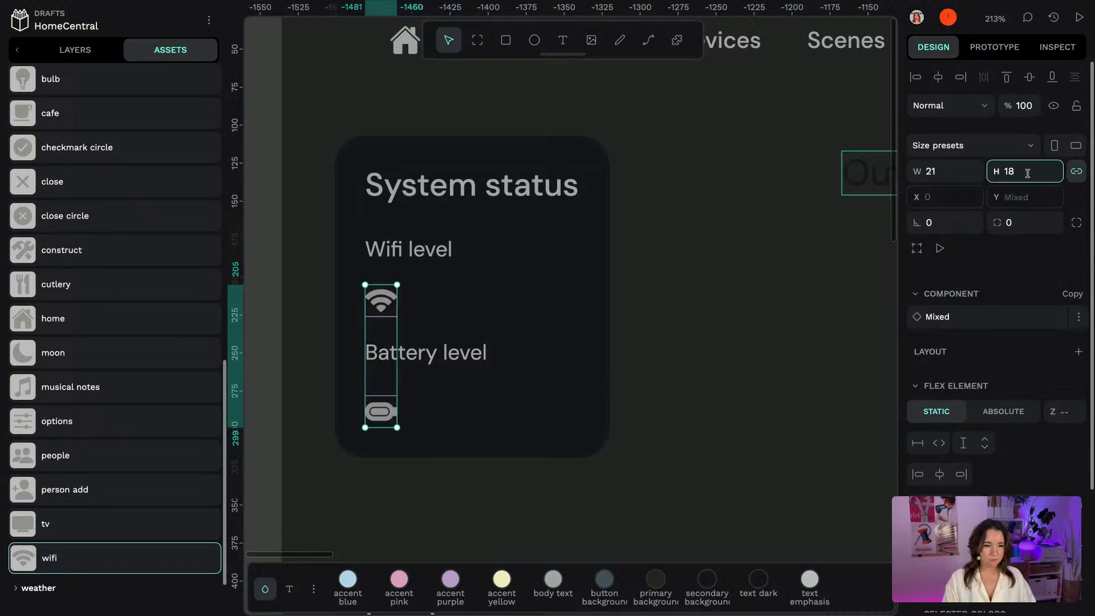
{"action": "key", "text": "Return"}
{"action": "left_click", "coordinate": [382, 407]}
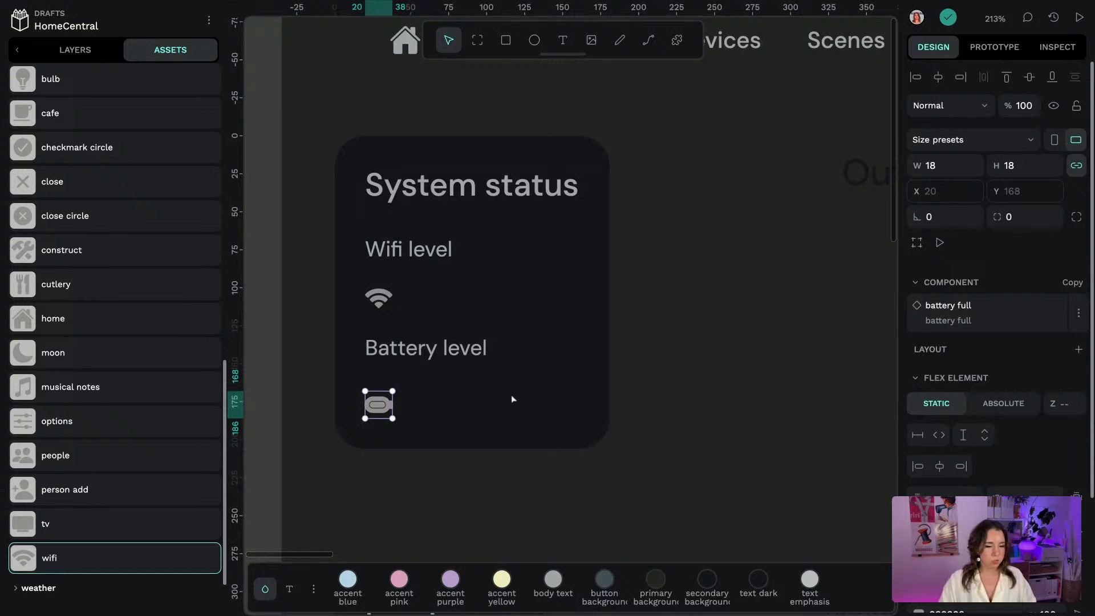
Undo the joint size changes on the wifi and battery full icons
{"action": "key", "text": "ctrl+z"}
{"action": "key", "text": "ctrl+z"}
{"action": "key", "text": "ctrl+z"}
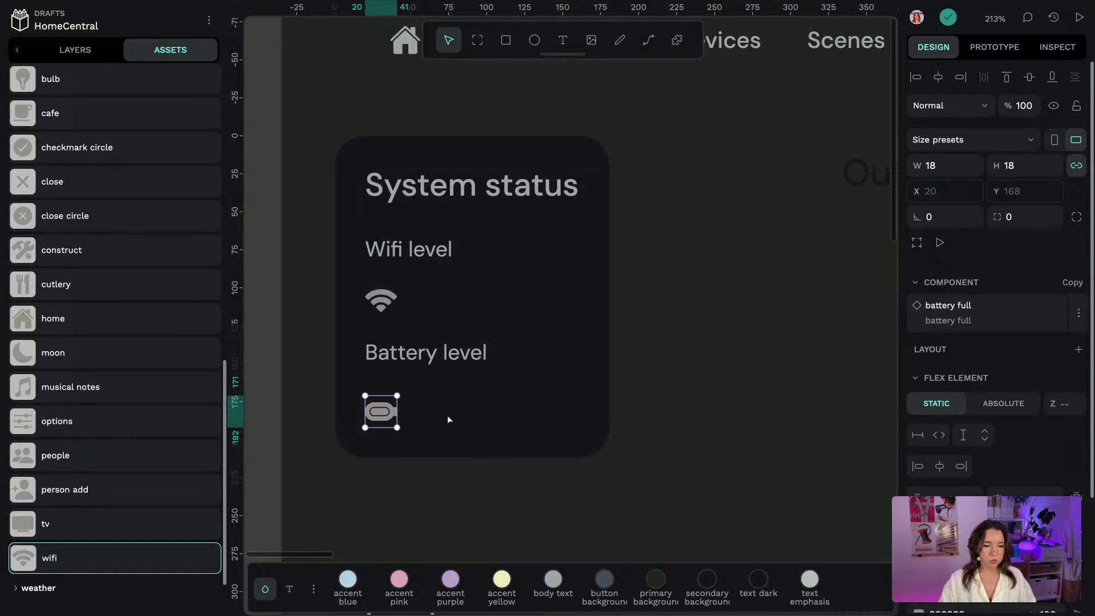
{"action": "left_click", "coordinate": [438, 428]}
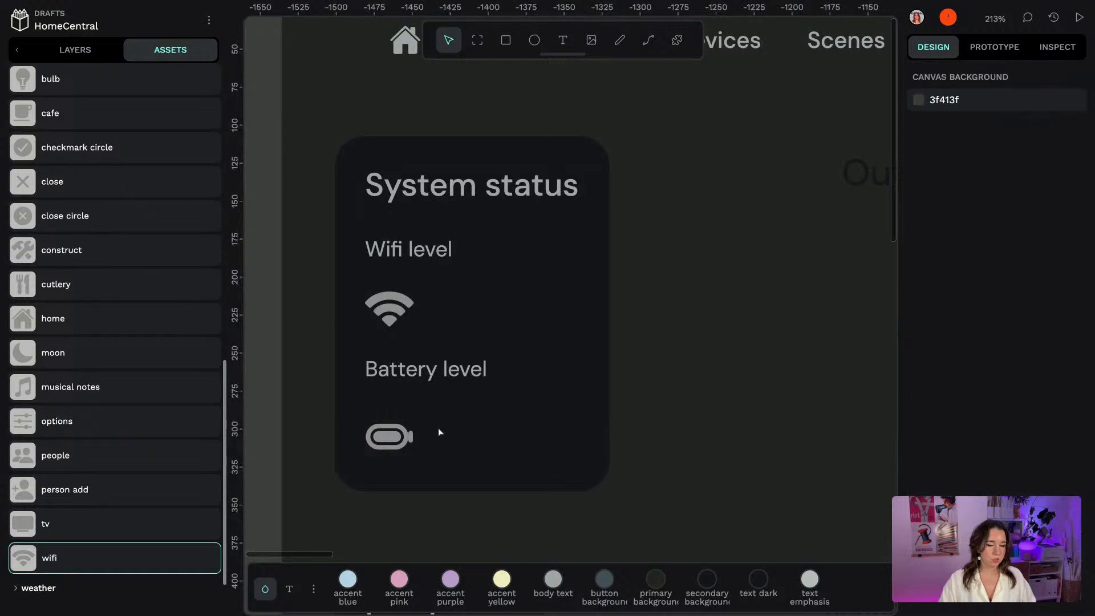
Resize the battery full icon and the wifi icon individually to 21 × 21 each
{"action": "left_click", "coordinate": [401, 442]}
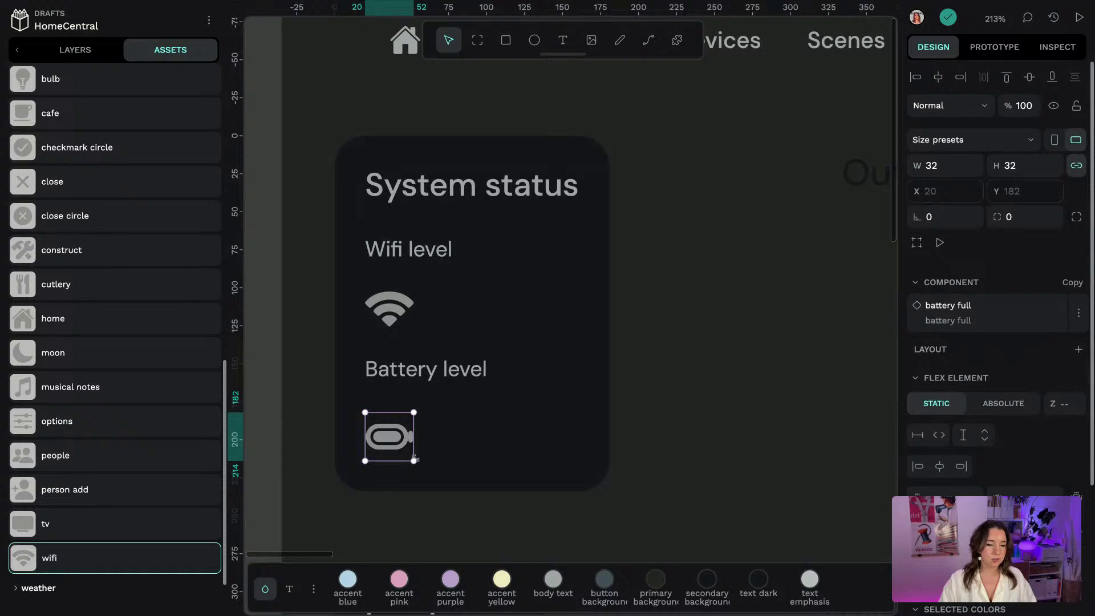
{"action": "left_click_drag", "start_coordinate": [414, 461], "coordinate": [397, 444]}
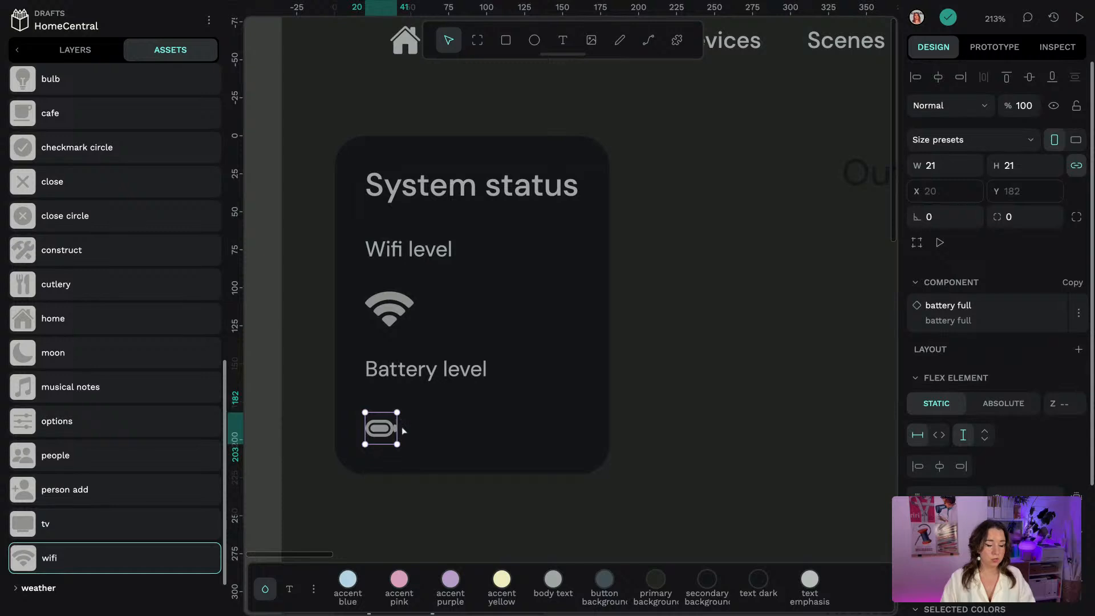
{"action": "left_click", "coordinate": [396, 308]}
{"action": "left_click", "coordinate": [1045, 164]}
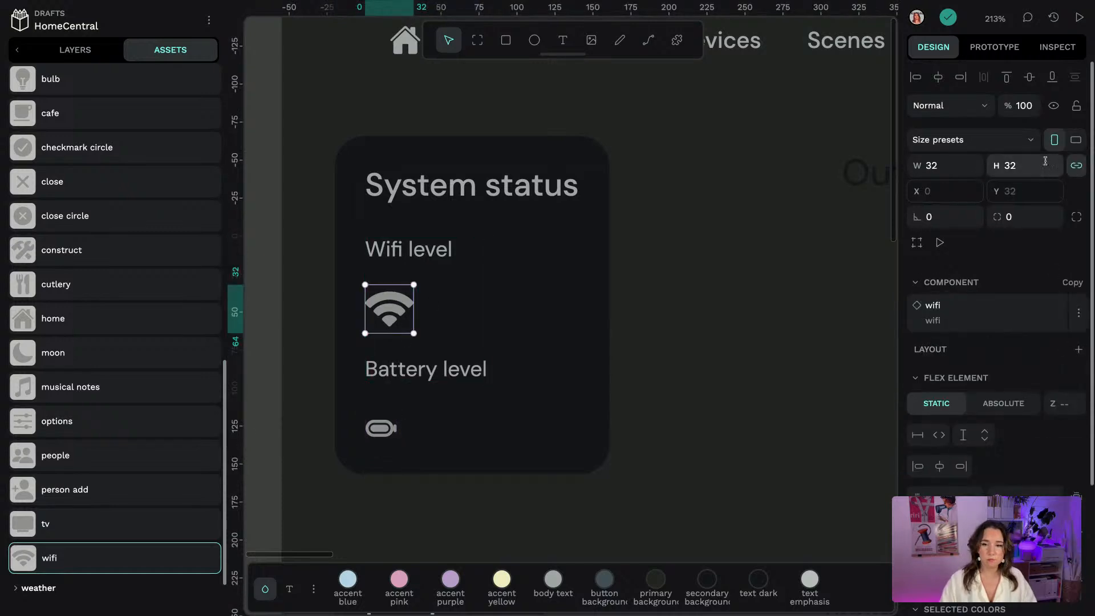
{"action": "type", "text": "21"}
{"action": "key", "text": "Return"}
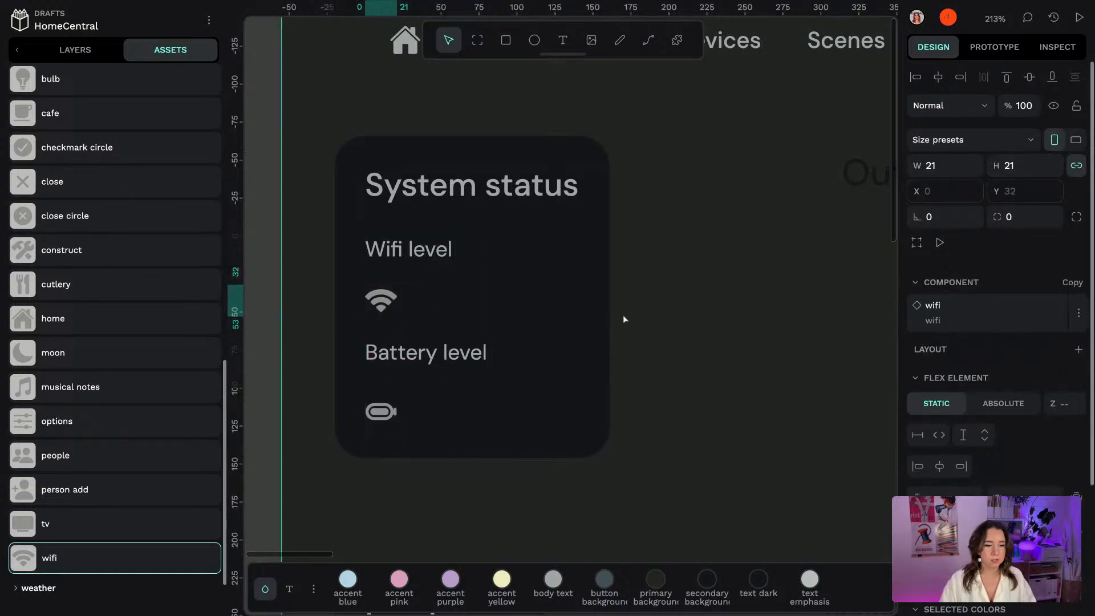
Examine how the icons are arranged with their labels in the System status panel of the finished reference dashboard
{"action": "left_click", "coordinate": [420, 254]}
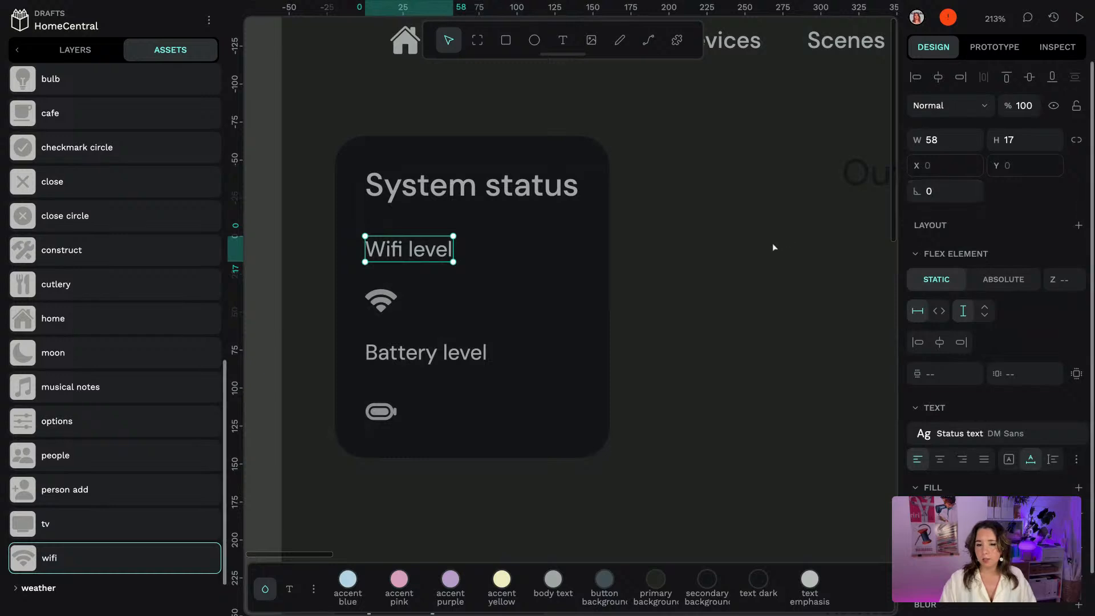
{"action": "left_click", "coordinate": [774, 247]}
{"action": "scroll", "coordinate": [809, 244], "scroll_direction": "right", "scroll_amount": 4}
{"action": "left_click_drag", "start_coordinate": [809, 244], "coordinate": [463, 232]}
{"action": "left_click_drag", "start_coordinate": [855, 230], "coordinate": [487, 274]}
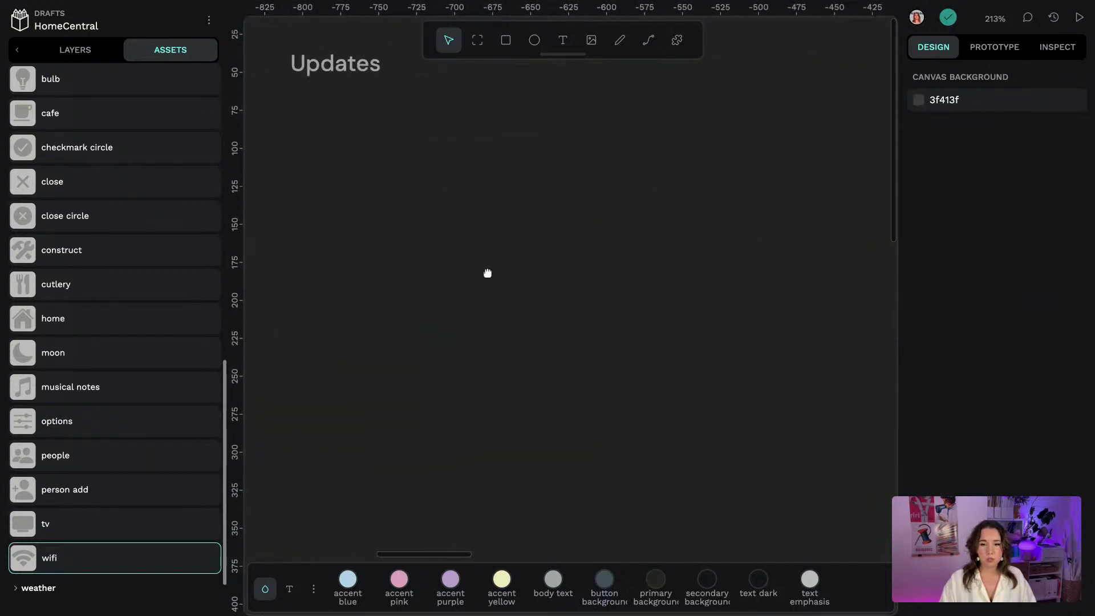
{"action": "scroll", "coordinate": [652, 317], "scroll_direction": "down", "scroll_amount": 3}
{"action": "scroll", "coordinate": [651, 317], "scroll_direction": "down", "scroll_amount": 2}
{"action": "scroll", "coordinate": [733, 277], "scroll_direction": "right", "scroll_amount": 5}
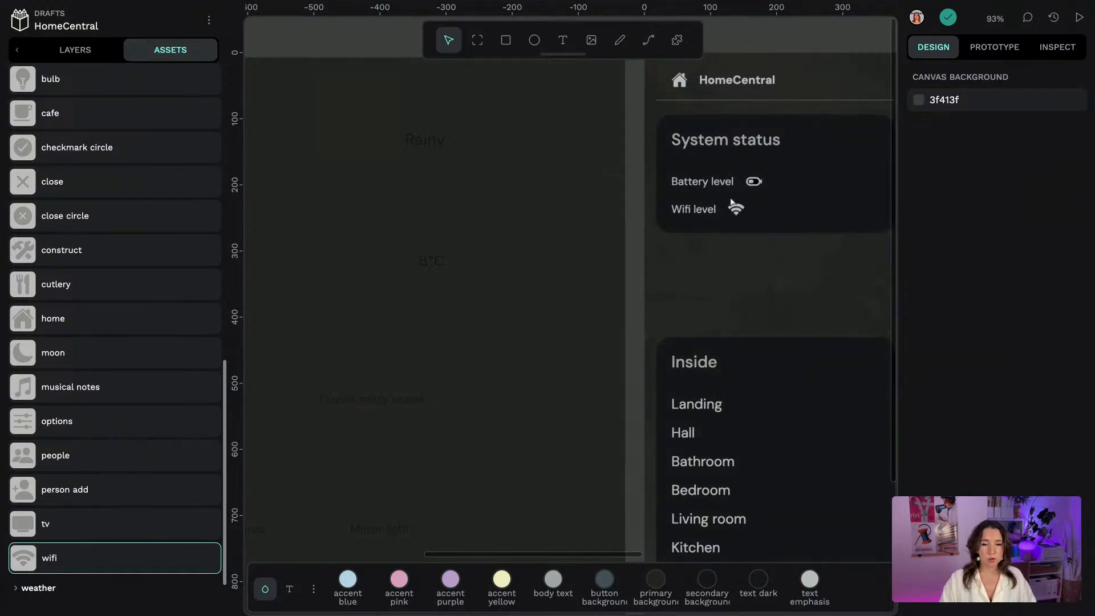
{"action": "left_click_drag", "start_coordinate": [334, 249], "coordinate": [882, 225]}
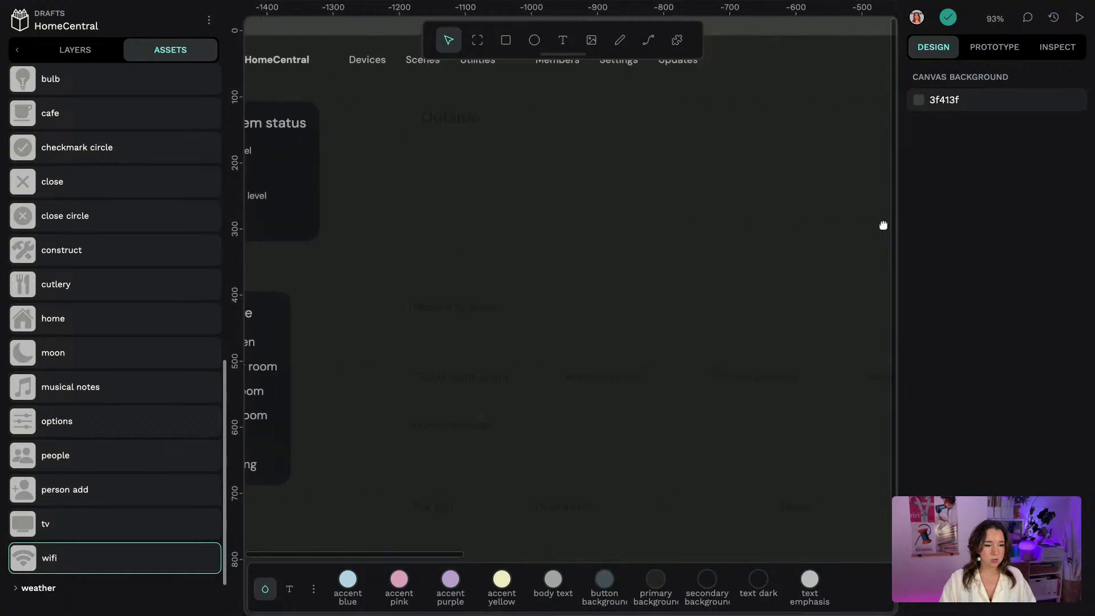
{"action": "scroll", "coordinate": [369, 209], "scroll_direction": "left", "scroll_amount": 4}
Reorder the statuses layout's children so Battery level comes first, the wifi icon second and Wifi level last in the layer list
{"action": "left_click", "coordinate": [482, 206]}
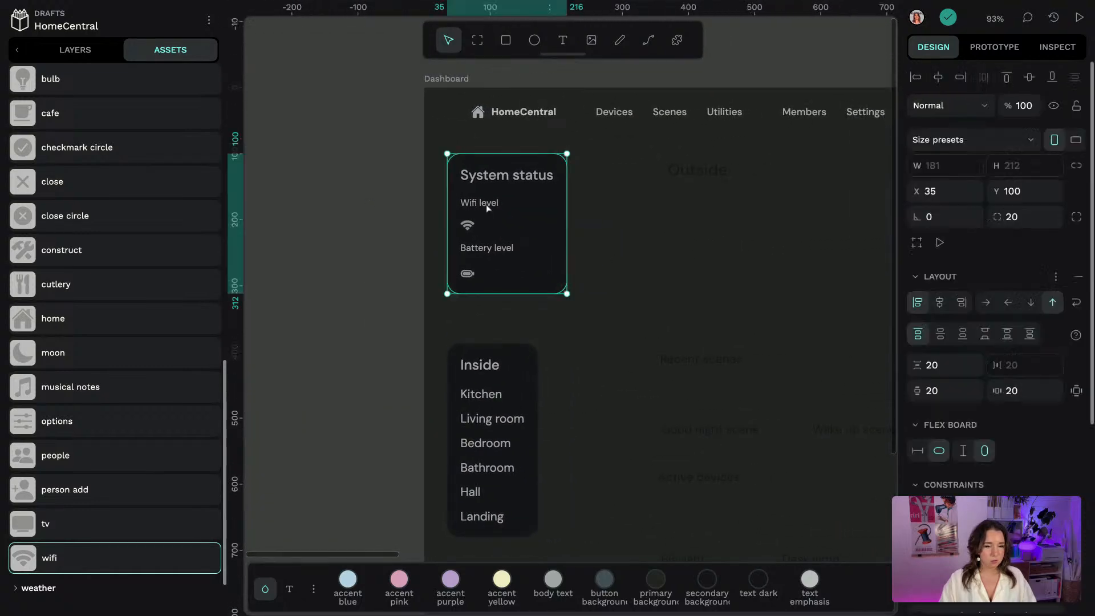
{"action": "left_click", "coordinate": [486, 208]}
{"action": "left_click", "coordinate": [75, 49]}
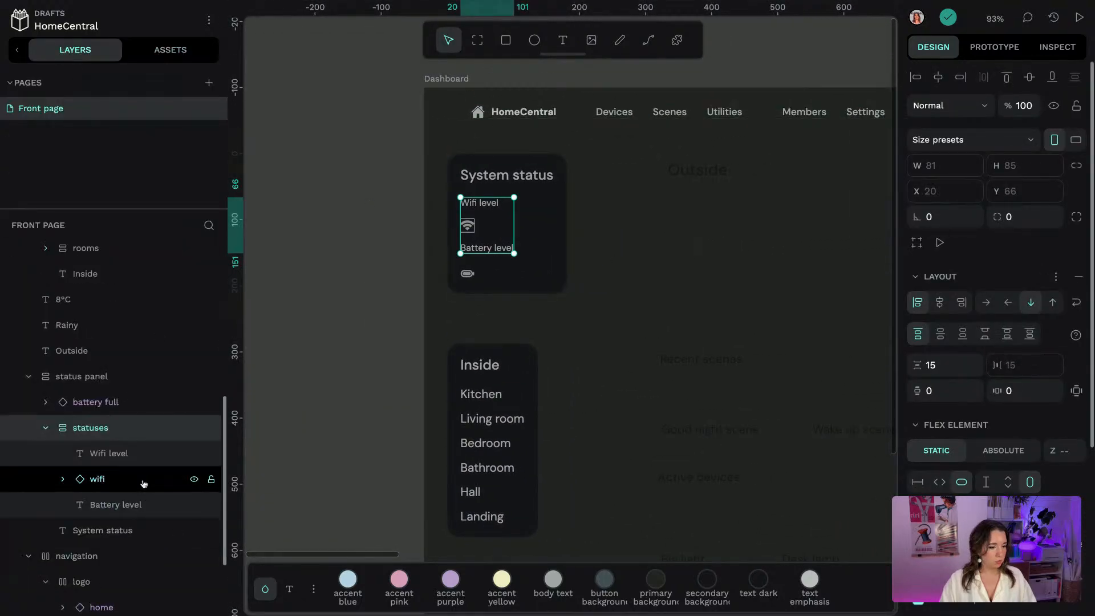
{"action": "left_click", "coordinate": [146, 453]}
{"action": "key", "text": "Down"}
{"action": "key", "text": "Down"}
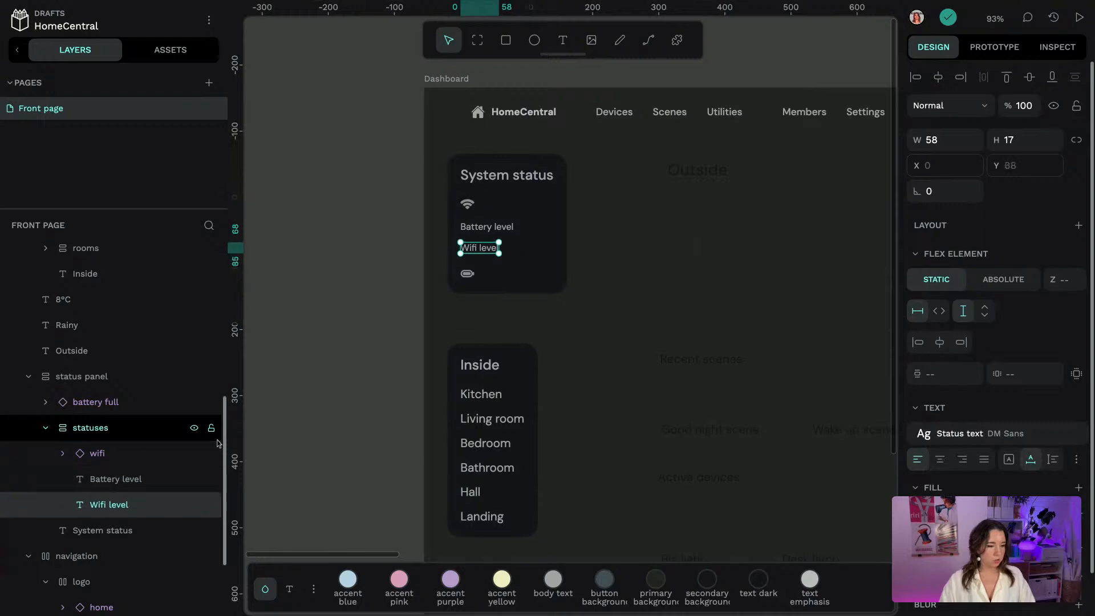
{"action": "left_click", "coordinate": [137, 479]}
{"action": "key", "text": "Up"}
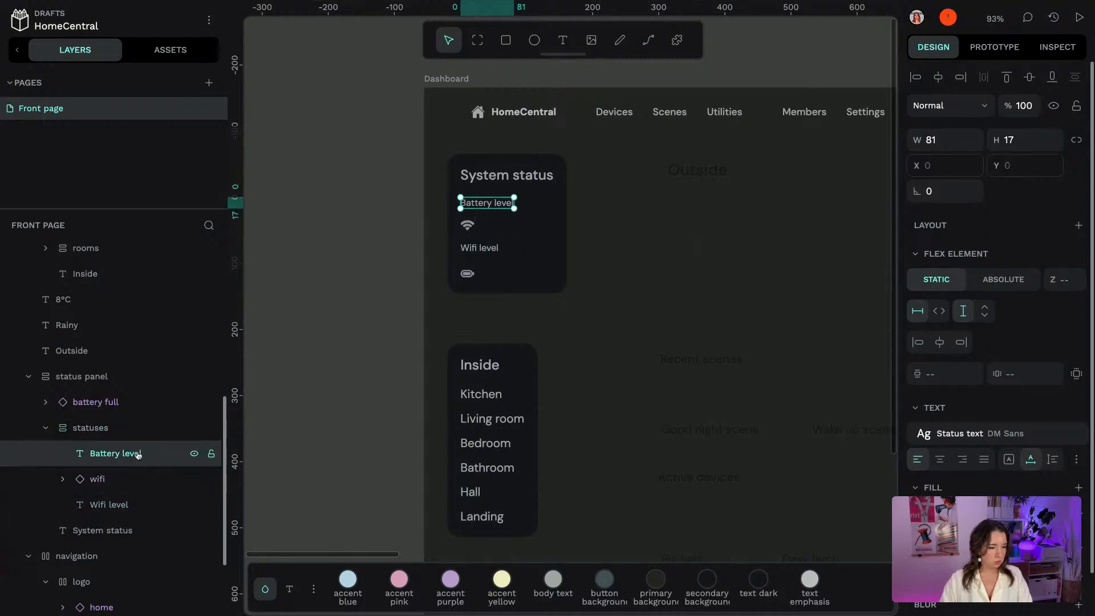
Move the battery full icon into the statuses layout before the Battery level label and wrap the two in their own flex layout
{"action": "left_click", "coordinate": [94, 402]}
{"action": "left_click_drag", "start_coordinate": [94, 403], "coordinate": [102, 441]}
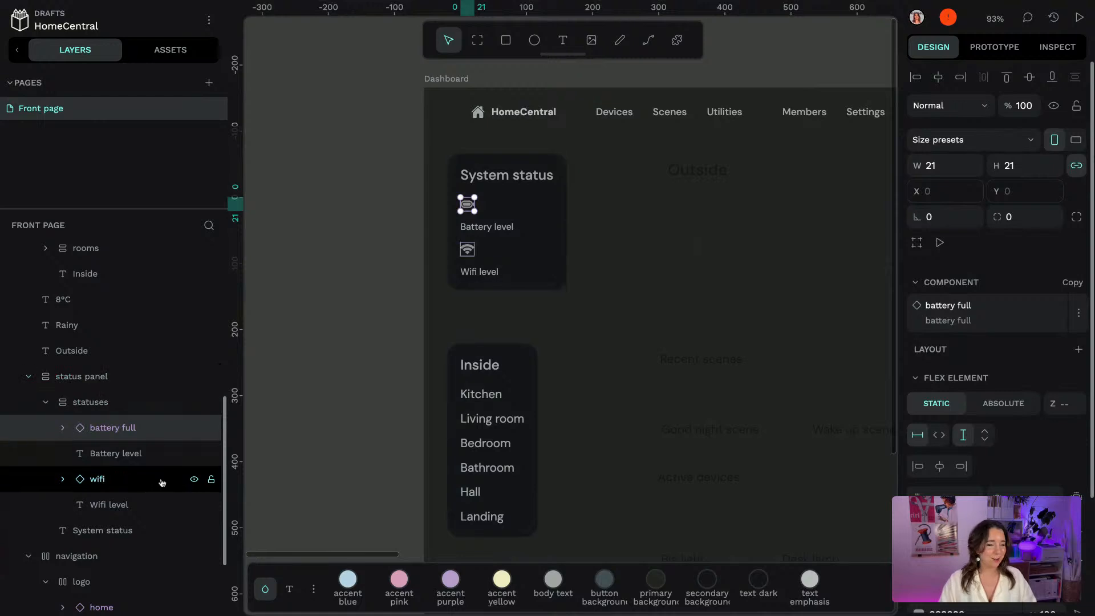
{"action": "left_click", "coordinate": [151, 453], "text": "shift"}
{"action": "right_click", "coordinate": [152, 454]}
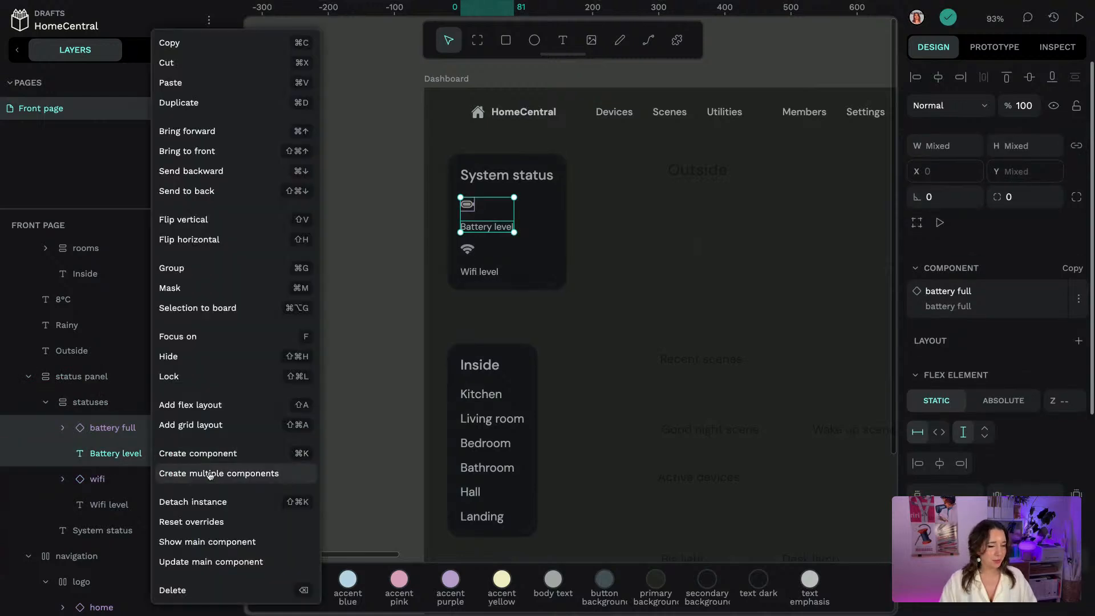
{"action": "left_click", "coordinate": [206, 408]}
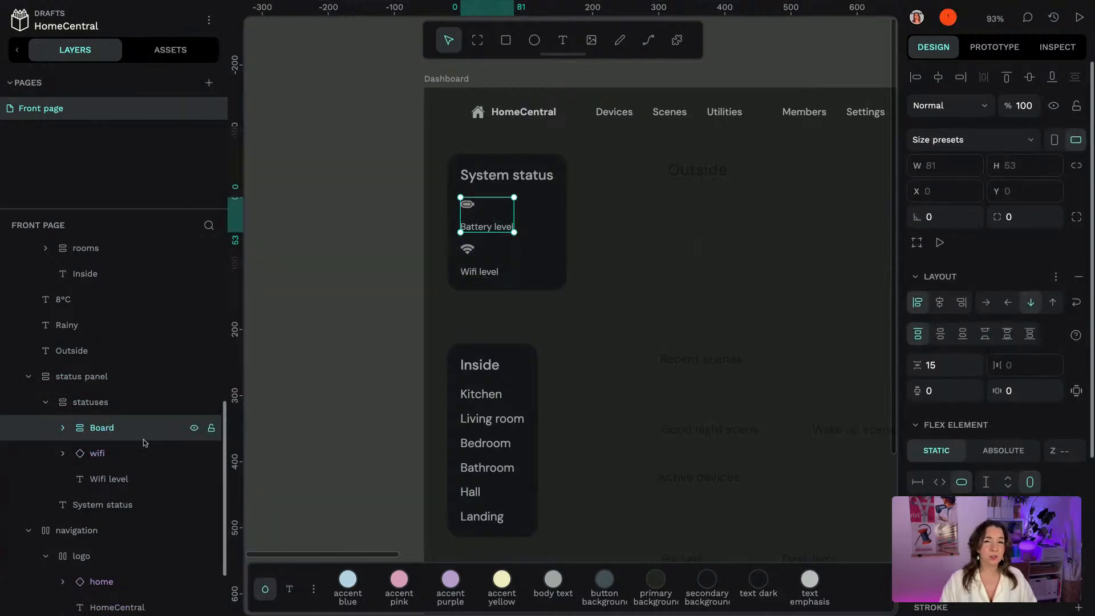
Wrap the wifi icon and the Wifi level label together in a flex layout
{"action": "left_click", "coordinate": [141, 453]}
{"action": "left_click", "coordinate": [146, 479], "text": "shift"}
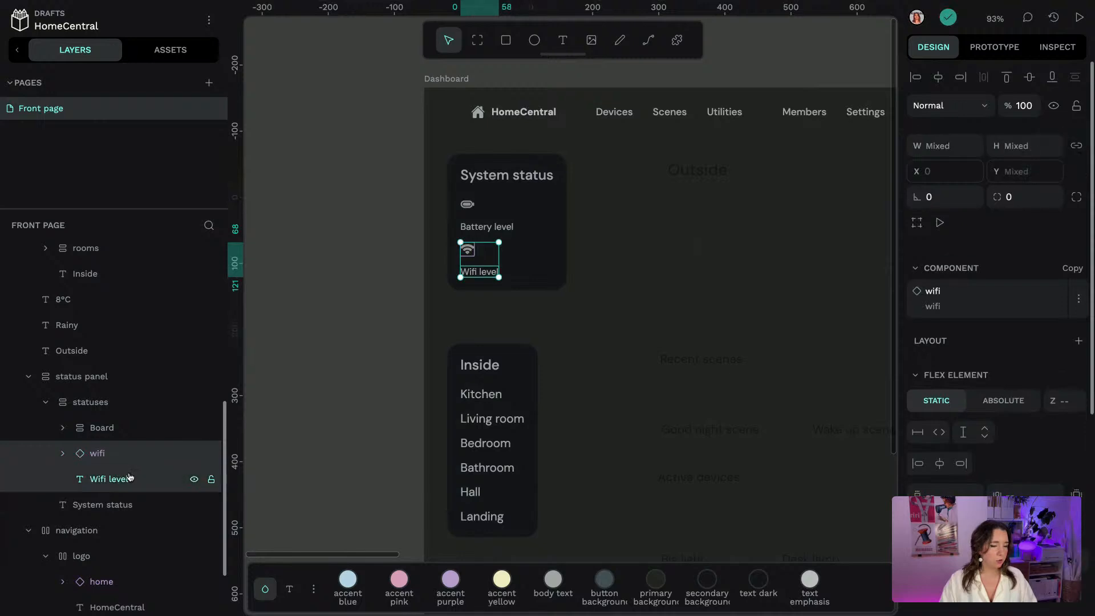
{"action": "right_click", "coordinate": [151, 445]}
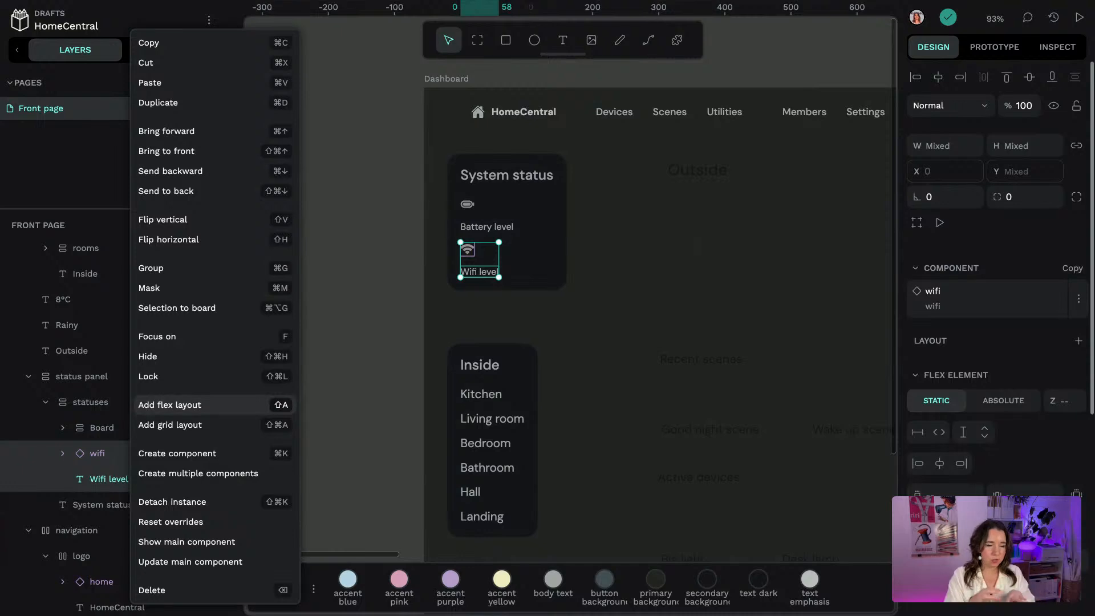
{"action": "left_click", "coordinate": [169, 404]}
Rename the two new boards inside statuses as battery and wifi to match their contents
{"action": "scroll", "coordinate": [114, 456], "scroll_direction": "down", "scroll_amount": 1}
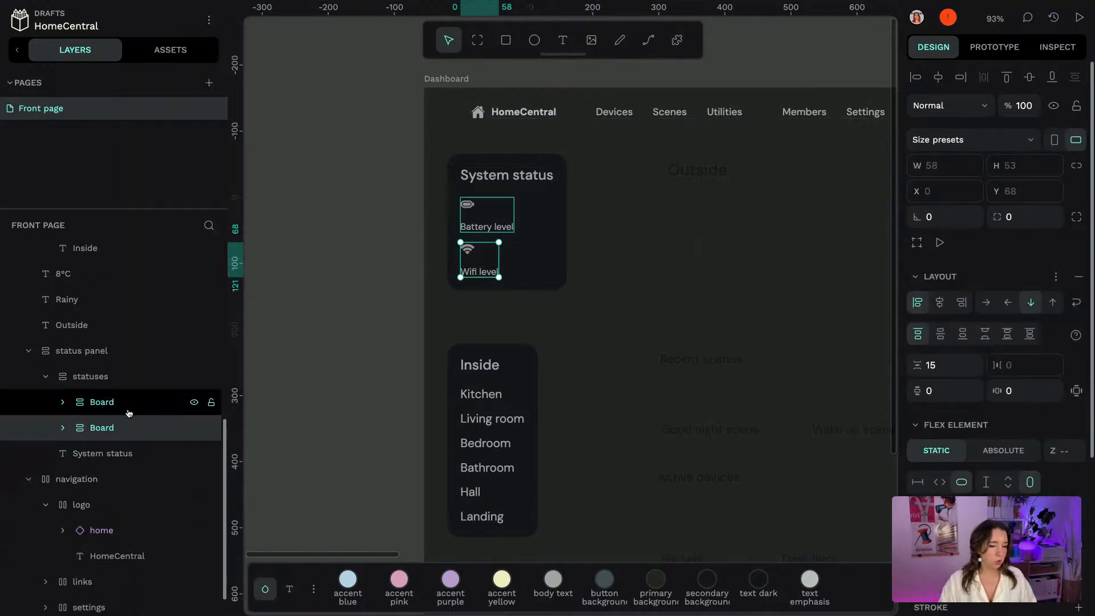
{"action": "left_click", "coordinate": [110, 404]}
{"action": "double_click", "coordinate": [110, 404]}
{"action": "type", "text": "battery"}
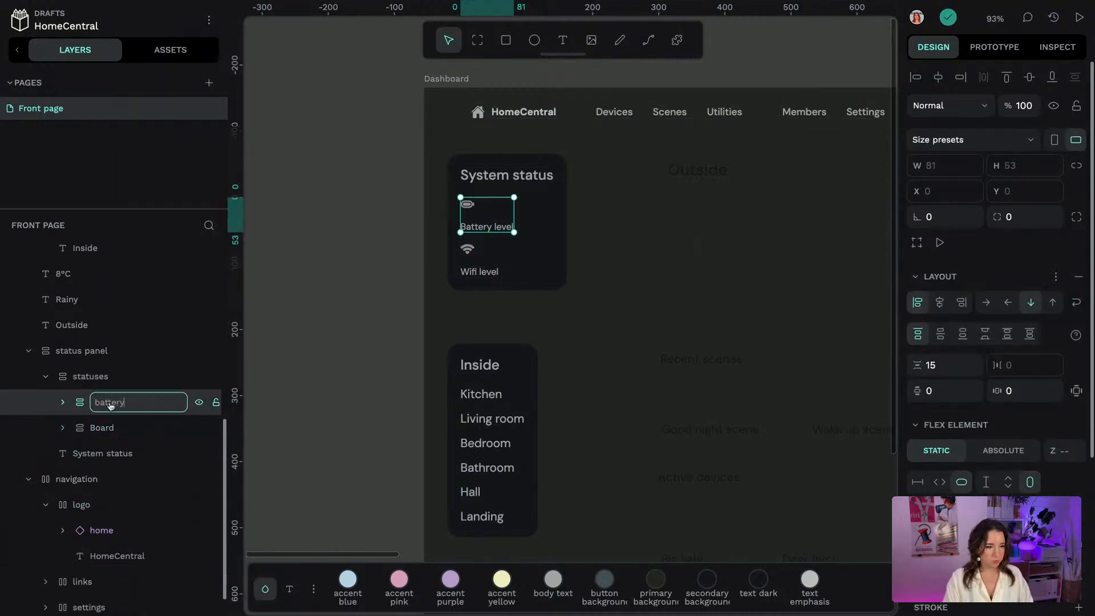
{"action": "key", "text": "Return"}
{"action": "left_click", "coordinate": [106, 428]}
{"action": "double_click", "coordinate": [107, 429]}
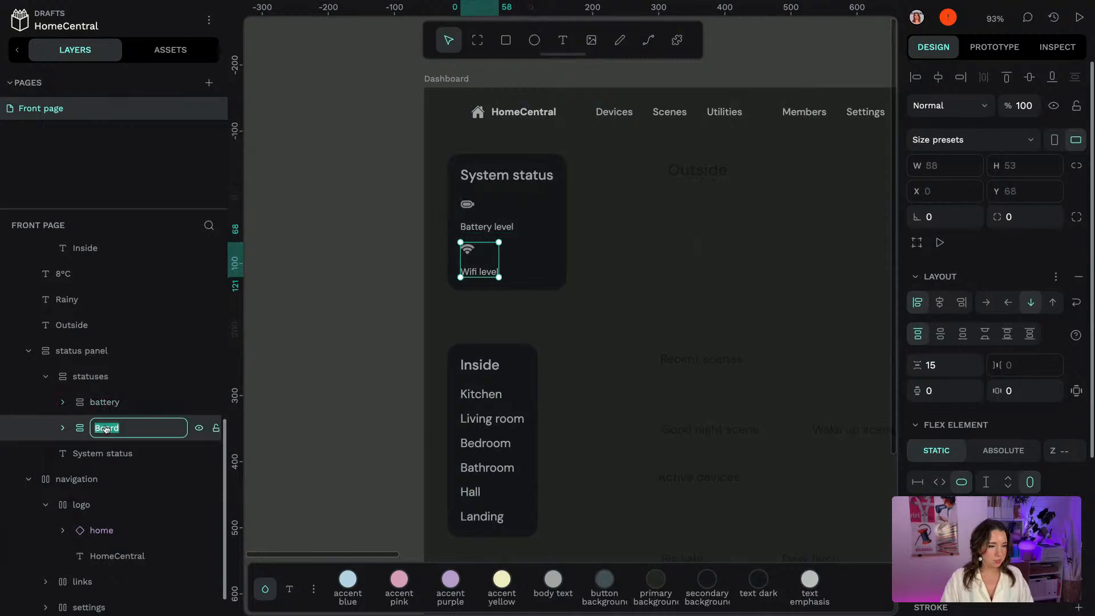
{"action": "type", "text": "wifi"}
{"action": "key", "text": "Return"}
Set the flex direction of both the battery and wifi boards to row
{"action": "left_click", "coordinate": [132, 404], "text": "shift"}
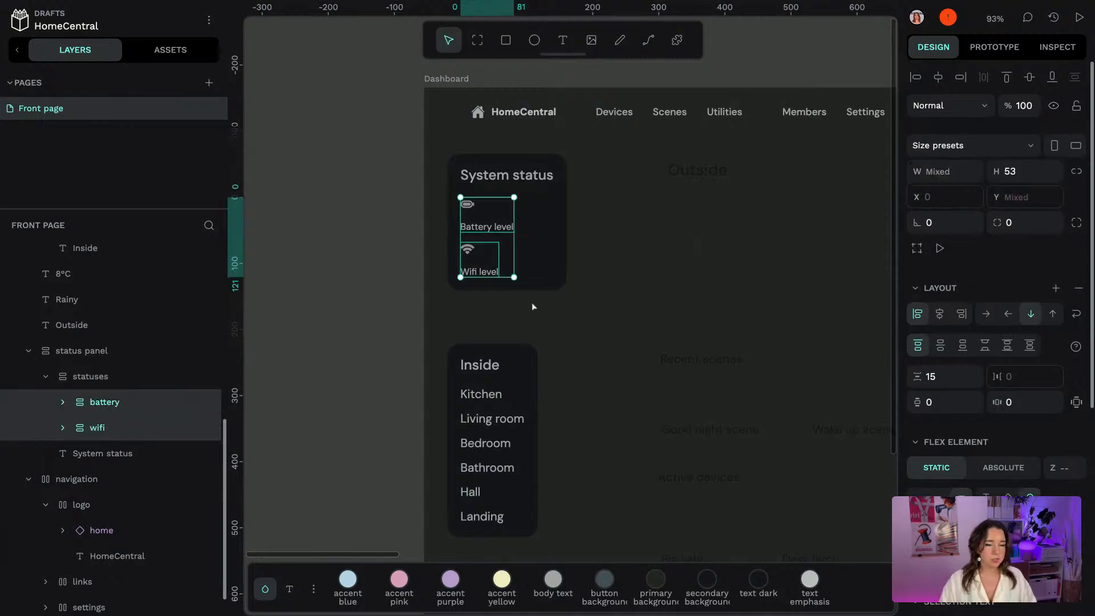
{"action": "left_click", "coordinate": [986, 315]}
{"action": "left_click", "coordinate": [986, 314]}
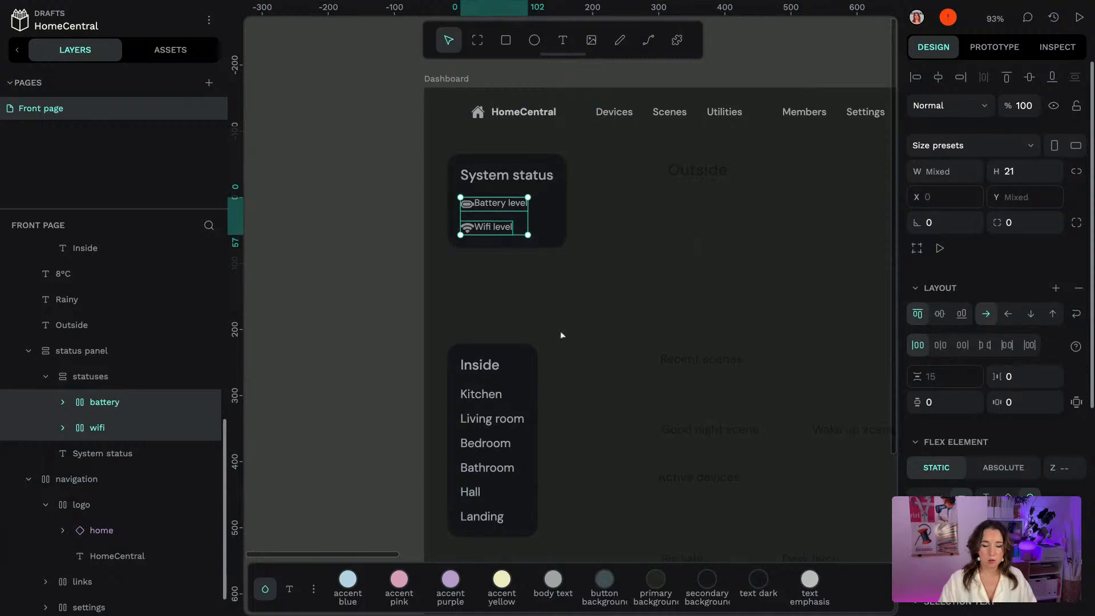
Reorder the layers in the battery and wifi boards so each icon follows its text label
{"action": "left_click", "coordinate": [63, 402]}
{"action": "left_click", "coordinate": [124, 434]}
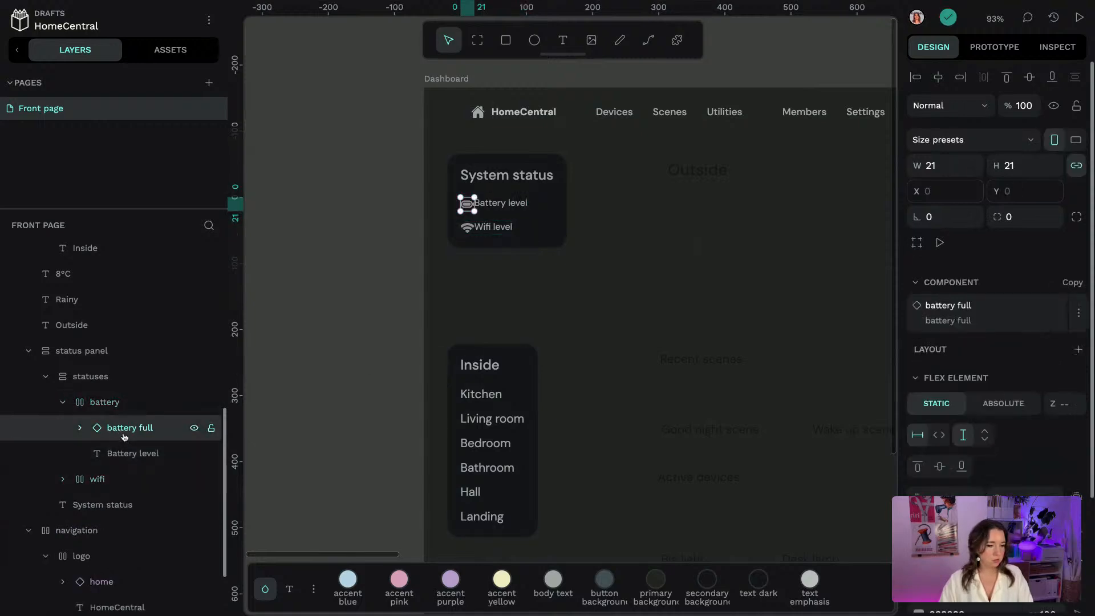
{"action": "left_click_drag", "start_coordinate": [124, 436], "coordinate": [124, 462]}
{"action": "left_click", "coordinate": [62, 479]}
{"action": "left_click", "coordinate": [117, 504]}
{"action": "left_click_drag", "start_coordinate": [117, 505], "coordinate": [117, 533]}
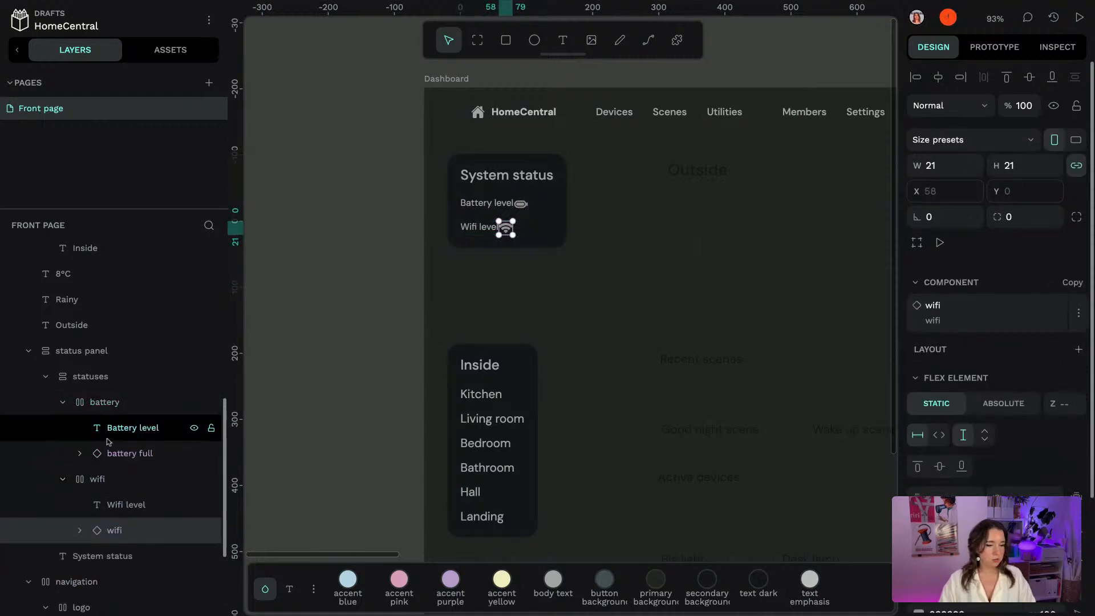
Set the column gap of both the battery and wifi boards to 15
{"action": "left_click", "coordinate": [102, 402]}
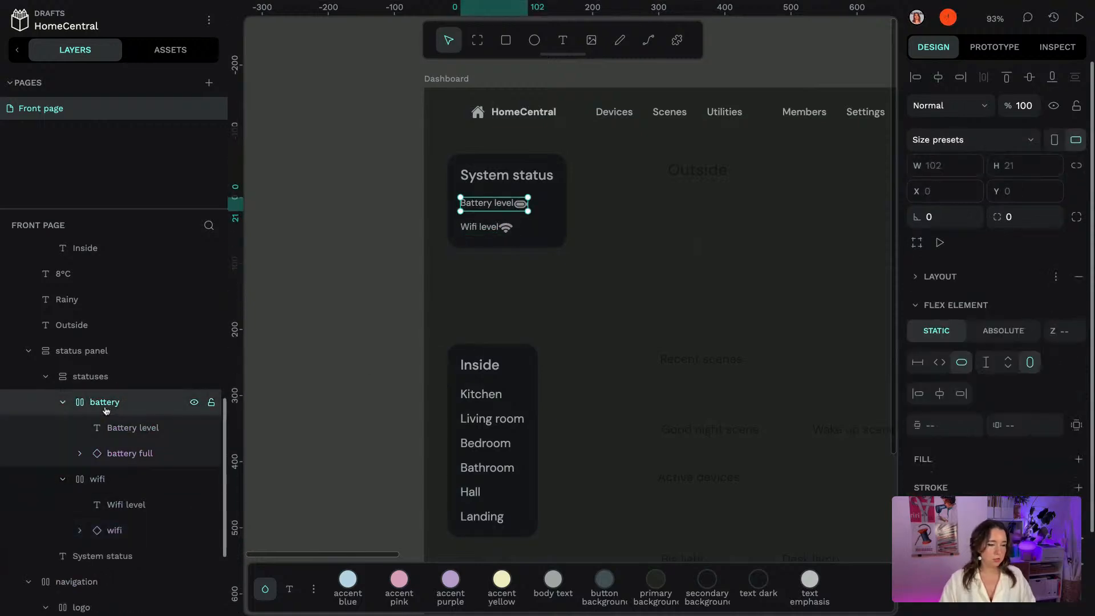
{"action": "left_click", "coordinate": [76, 480], "text": "shift"}
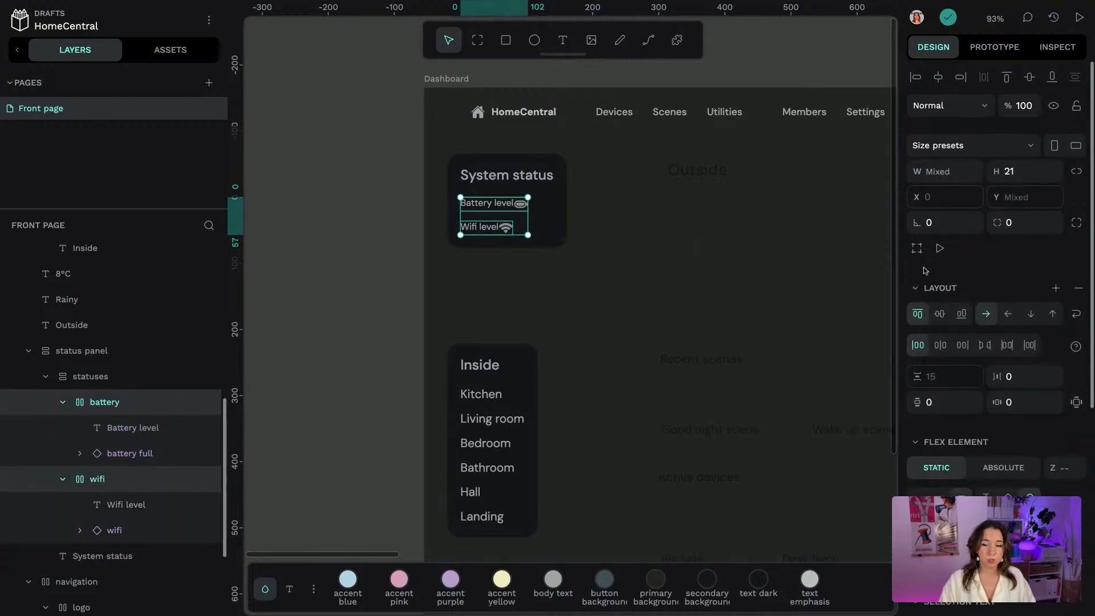
{"action": "left_click", "coordinate": [1021, 376]}
{"action": "type", "text": "15"}
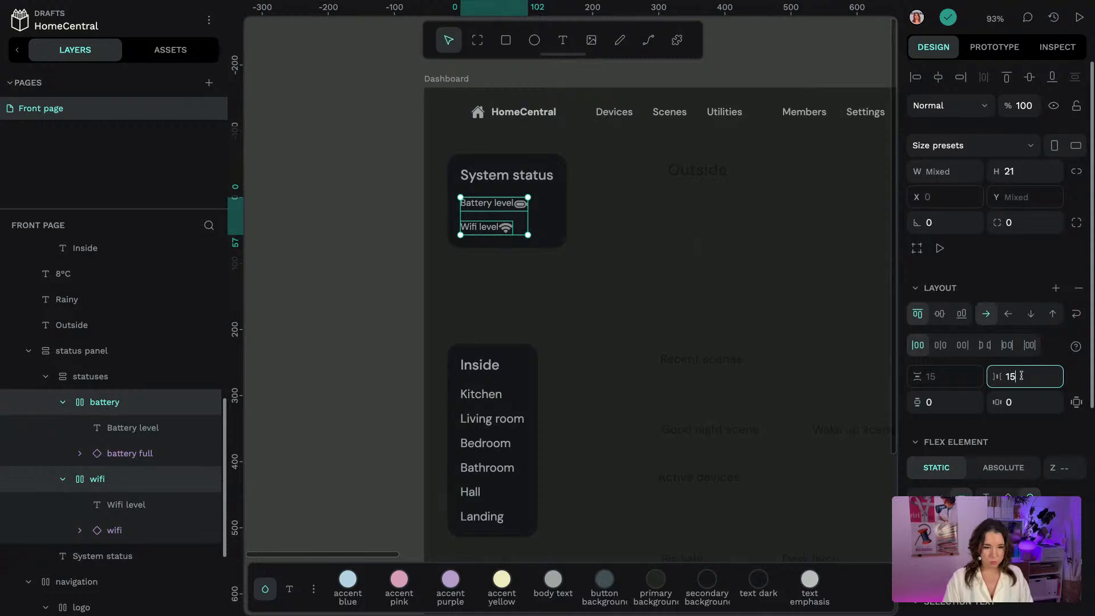
{"action": "key", "text": "Return"}
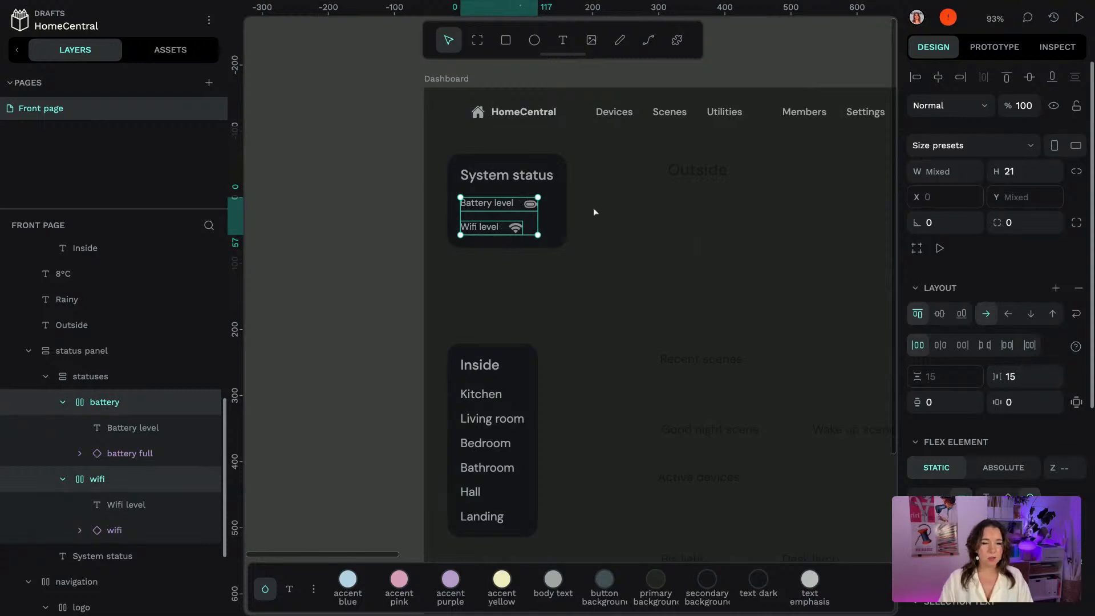
Align the labels and icons in both the battery and wifi boards to the vertical centre
{"action": "scroll", "coordinate": [586, 211], "scroll_direction": "up", "scroll_amount": 5}
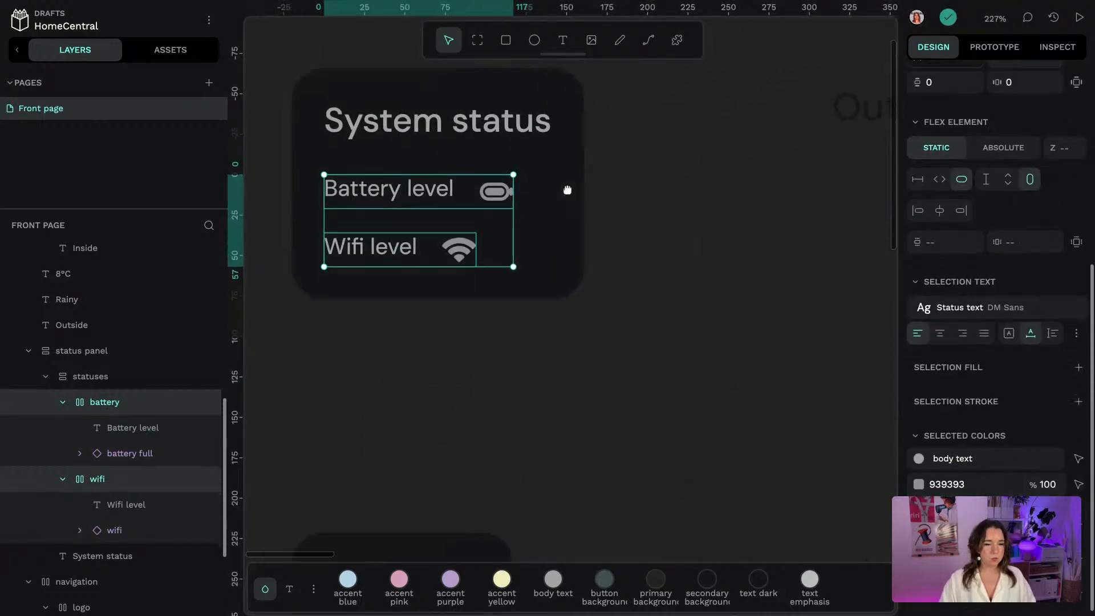
{"action": "left_click_drag", "start_coordinate": [568, 190], "coordinate": [696, 285]}
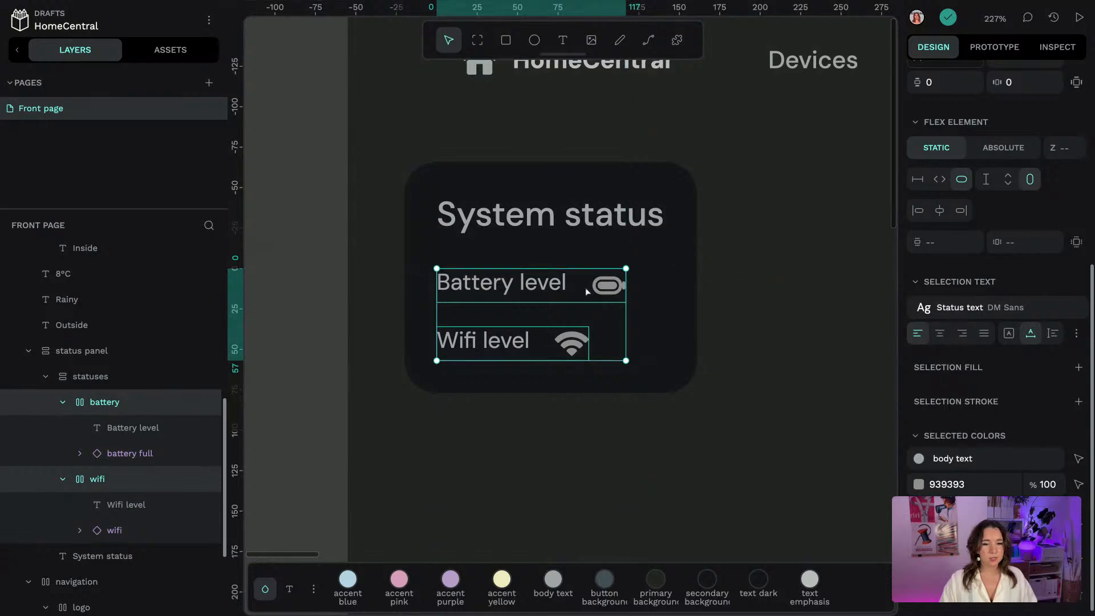
{"action": "scroll", "coordinate": [1000, 215], "scroll_direction": "up", "scroll_amount": 5}
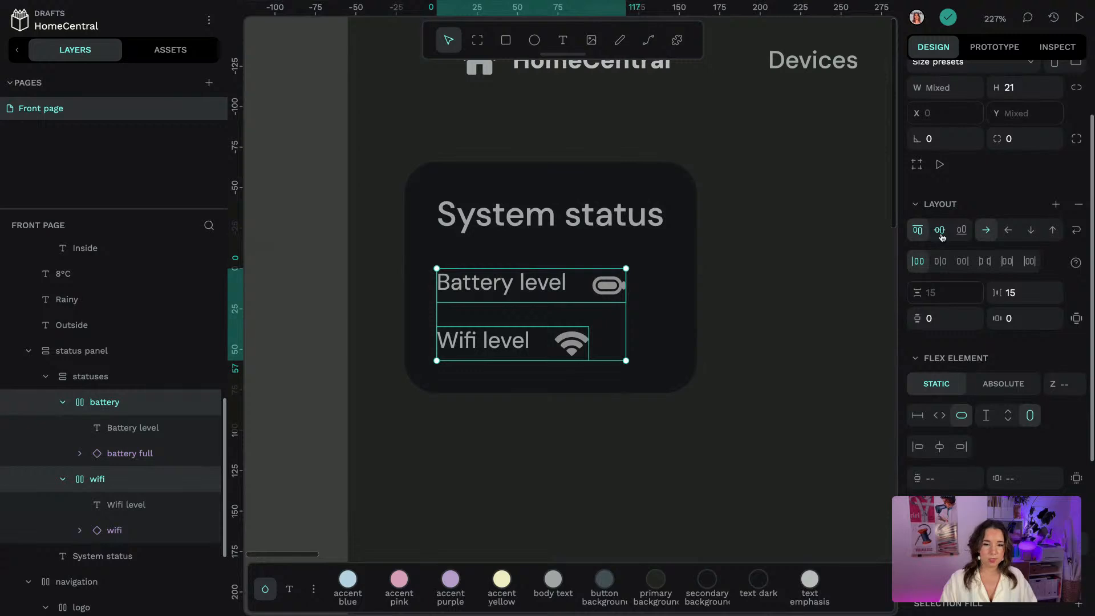
{"action": "left_click", "coordinate": [941, 233]}
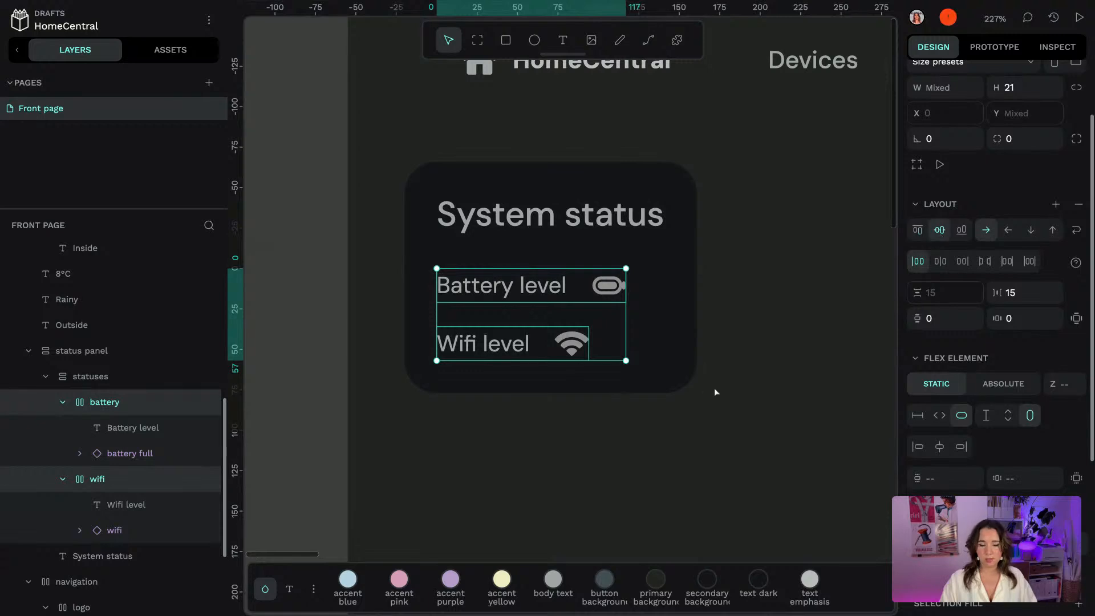
{"action": "left_click", "coordinate": [766, 398]}
Compare the System status panel with the one in the finished reference dashboard
{"action": "scroll", "coordinate": [771, 396], "scroll_direction": "down", "scroll_amount": 3}
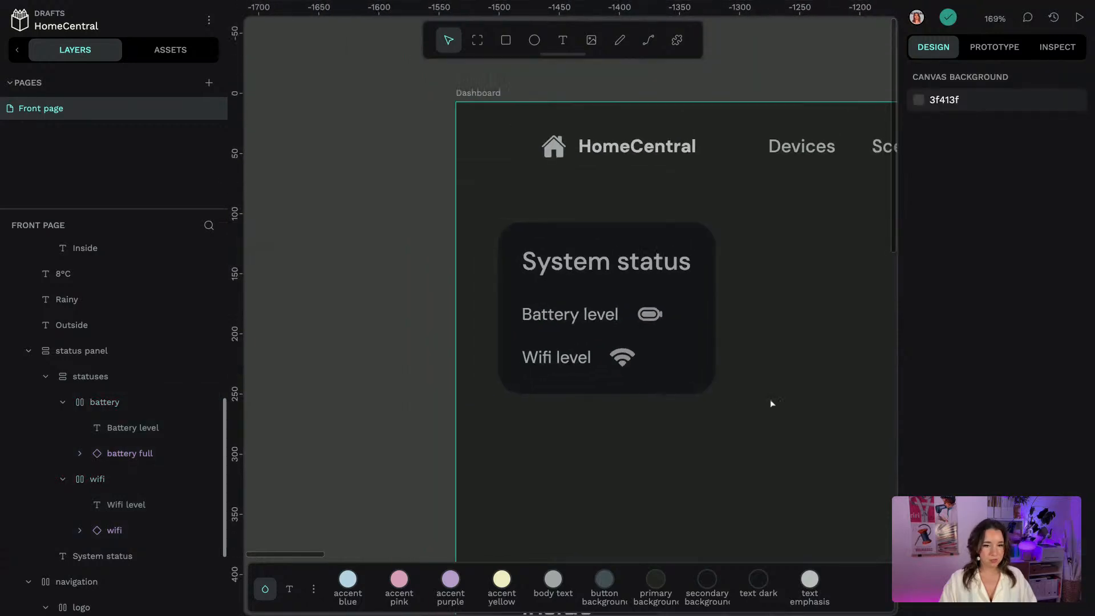
{"action": "scroll", "coordinate": [766, 398], "scroll_direction": "down", "scroll_amount": 4}
{"action": "scroll", "coordinate": [809, 436], "scroll_direction": "down", "scroll_amount": 4}
{"action": "scroll", "coordinate": [810, 435], "scroll_direction": "right", "scroll_amount": 4}
{"action": "scroll", "coordinate": [668, 324], "scroll_direction": "down", "scroll_amount": 5}
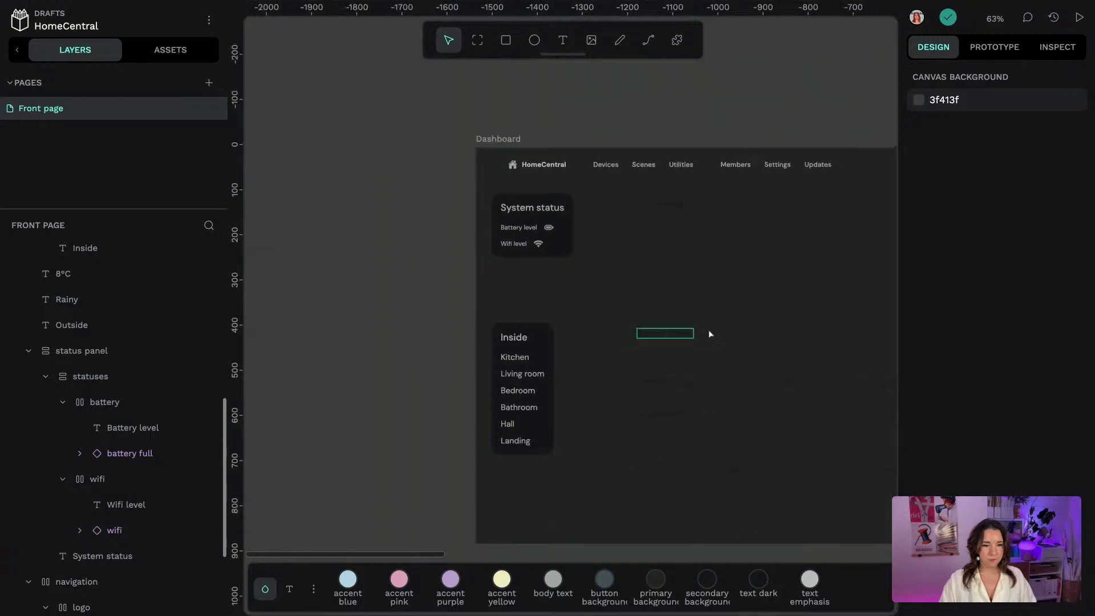
{"action": "scroll", "coordinate": [711, 333], "scroll_direction": "right", "scroll_amount": 12}
{"action": "scroll", "coordinate": [628, 294], "scroll_direction": "down", "scroll_amount": 1}
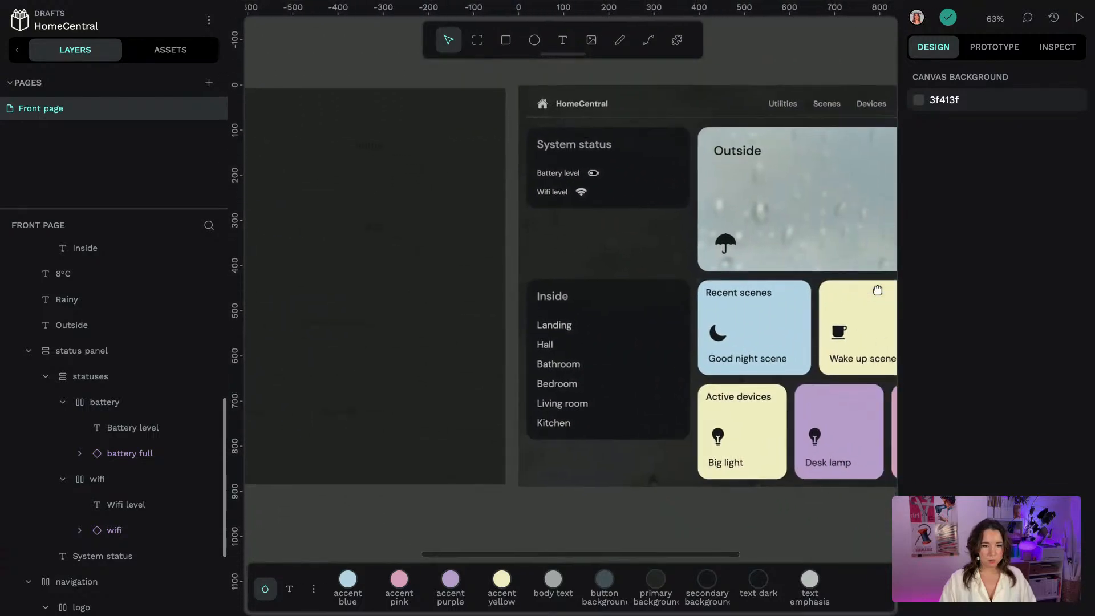
{"action": "scroll", "coordinate": [433, 172], "scroll_direction": "left", "scroll_amount": 9}
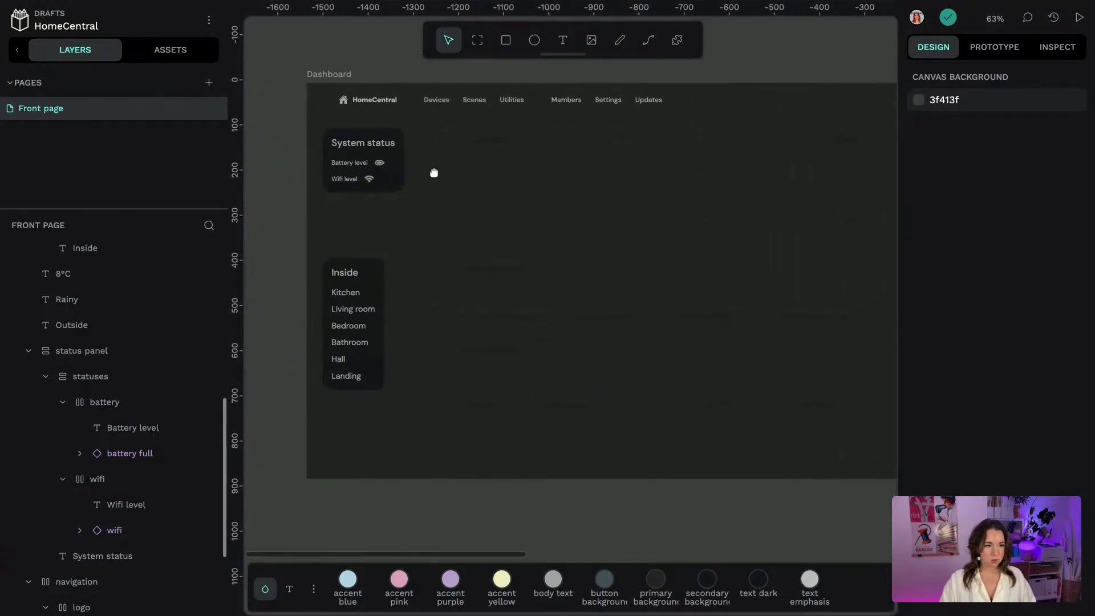
{"action": "scroll", "coordinate": [433, 173], "scroll_direction": "up", "scroll_amount": 3}
{"action": "scroll", "coordinate": [433, 173], "scroll_direction": "right", "scroll_amount": 1}
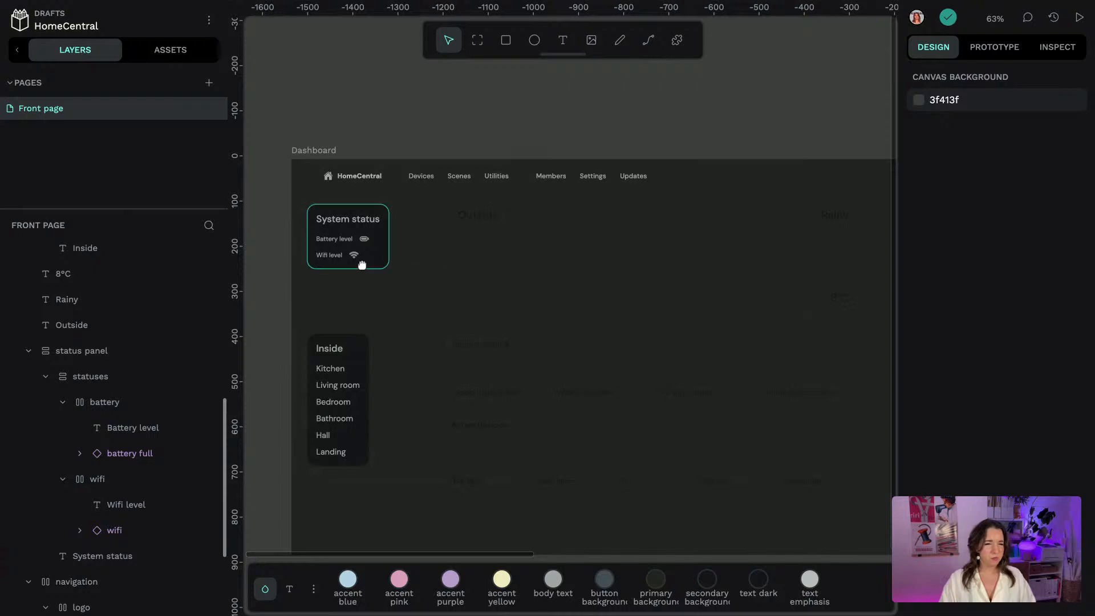
Examine the reference dashboard's Outside, Recent scenes and Active devices cards against the unfinished area of the Dashboard board
{"action": "scroll", "coordinate": [721, 267], "scroll_direction": "right", "scroll_amount": 4}
{"action": "scroll", "coordinate": [721, 267], "scroll_direction": "down", "scroll_amount": 1}
{"action": "scroll", "coordinate": [721, 267], "scroll_direction": "left", "scroll_amount": 3}
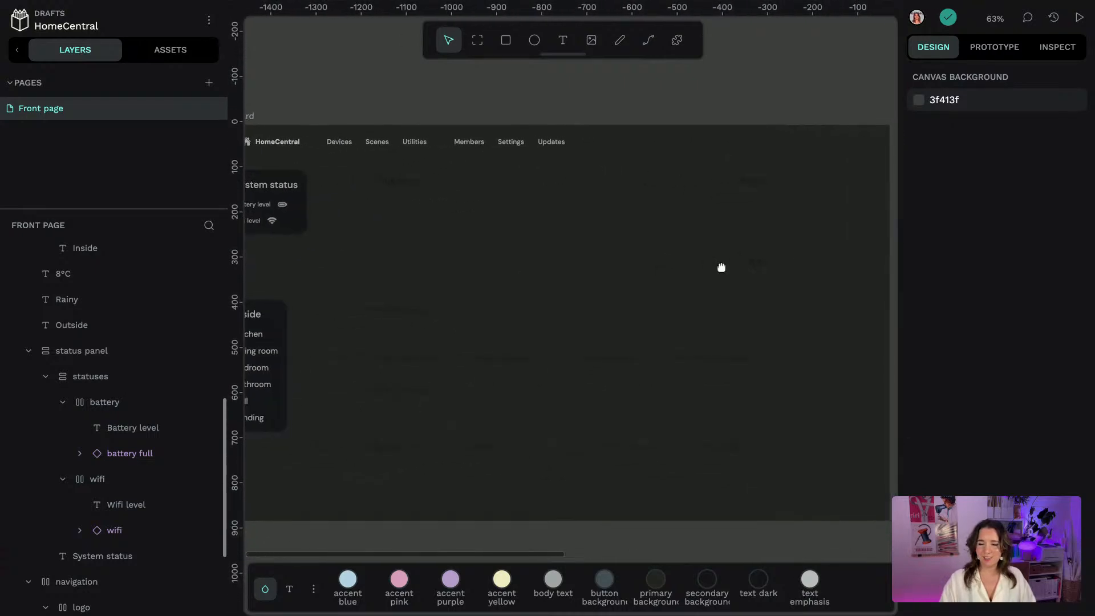
{"action": "scroll", "coordinate": [721, 267], "scroll_direction": "right", "scroll_amount": 1}
{"action": "scroll", "coordinate": [593, 220], "scroll_direction": "right", "scroll_amount": 3}
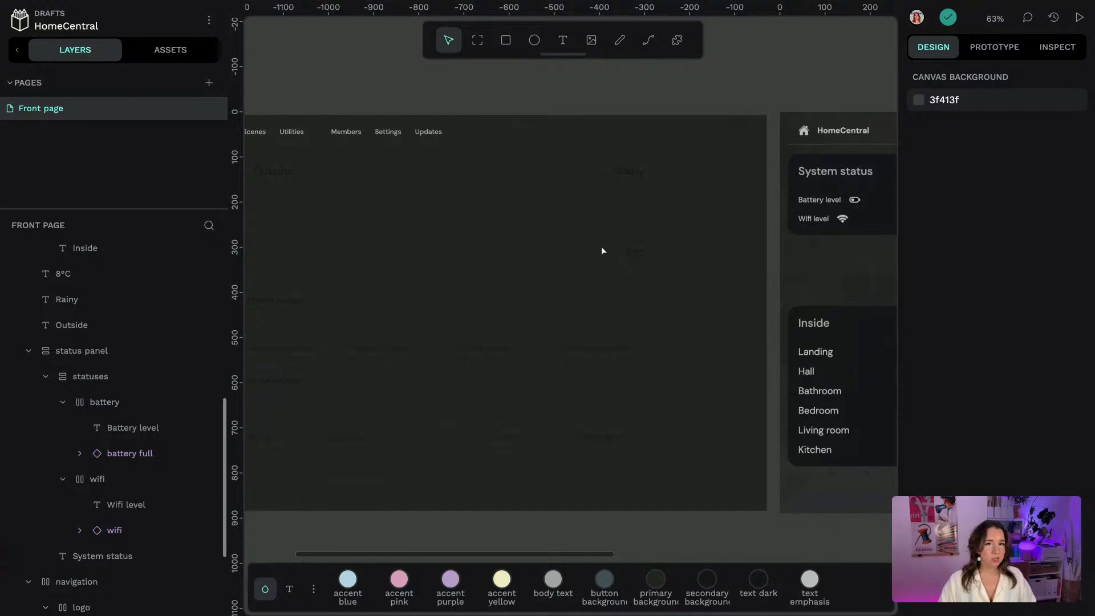
{"action": "scroll", "coordinate": [414, 218], "scroll_direction": "left", "scroll_amount": 6}
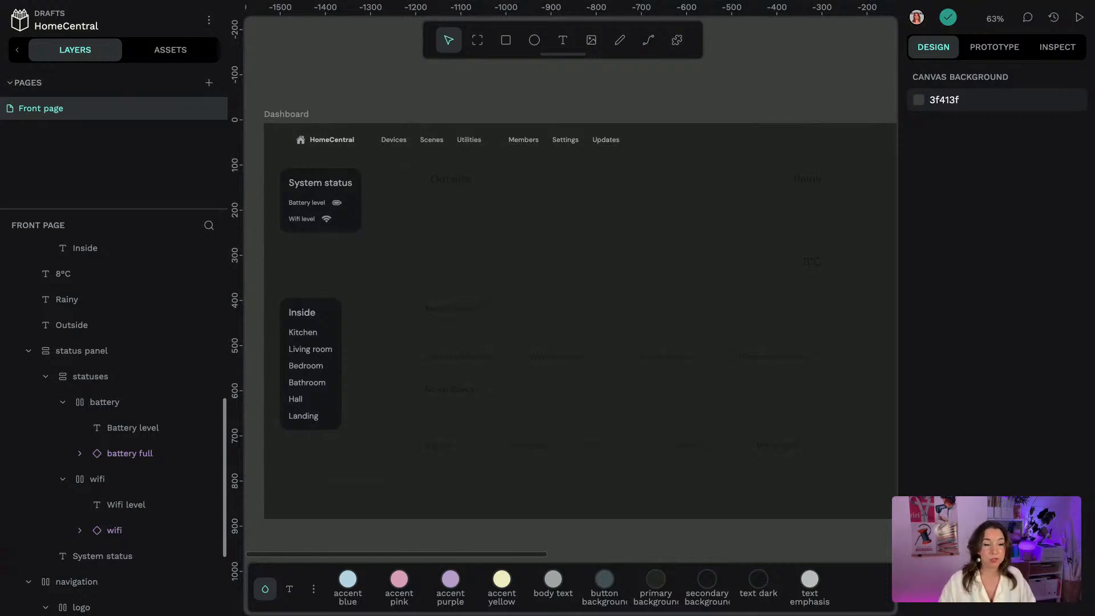
{"action": "left_click_drag", "start_coordinate": [790, 274], "coordinate": [317, 252]}
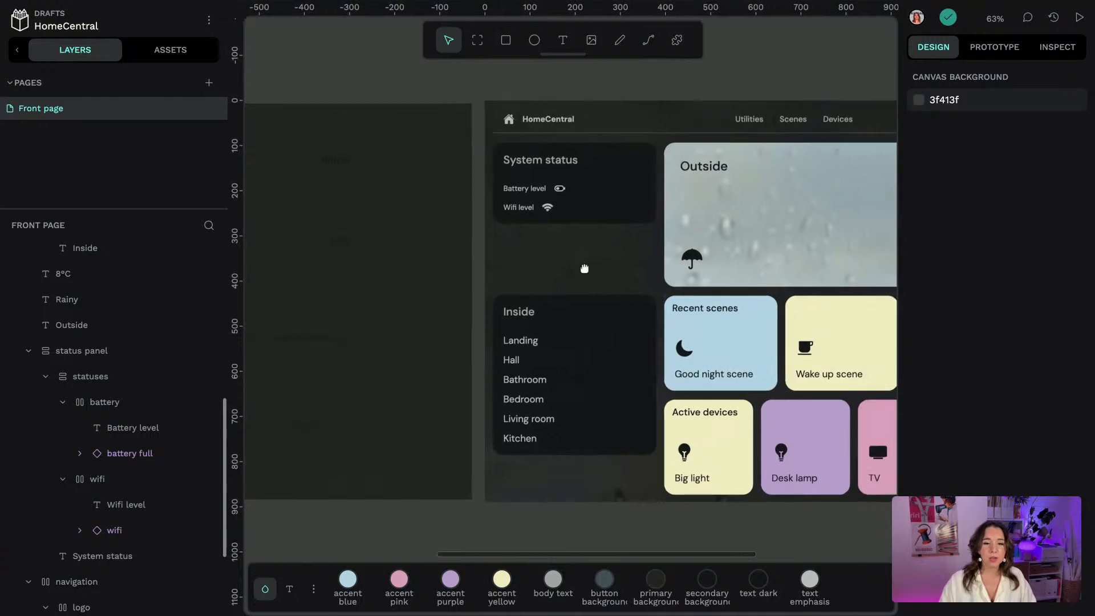
{"action": "left_click_drag", "start_coordinate": [717, 381], "coordinate": [479, 337]}
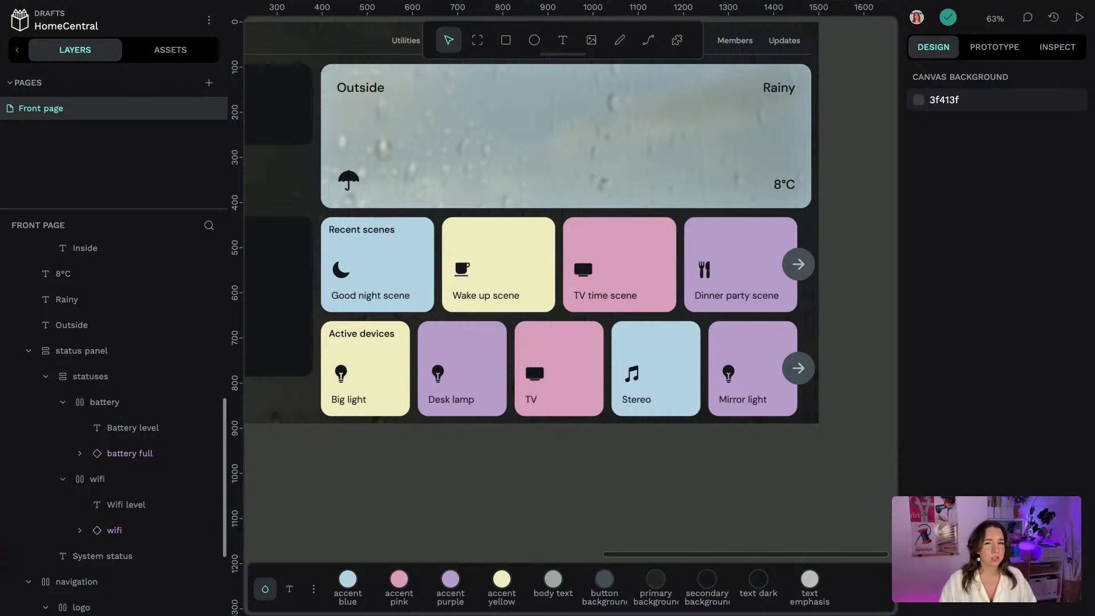
{"action": "scroll", "coordinate": [386, 276], "scroll_direction": "left", "scroll_amount": 10}
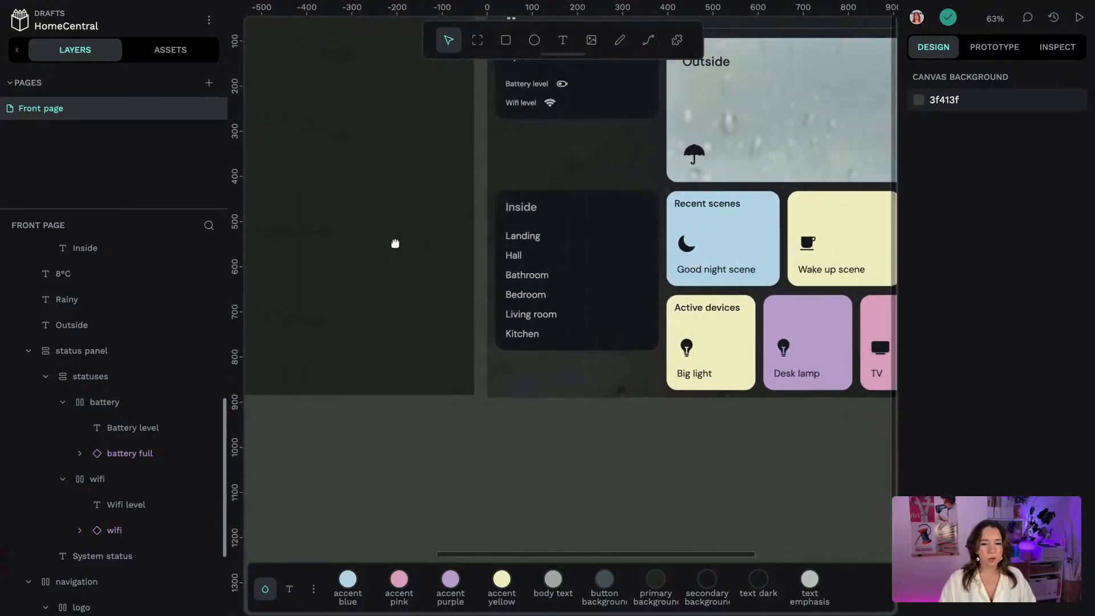
Group the Good night scene text on the Dashboard board and name the group "scene"
{"action": "scroll", "coordinate": [383, 240], "scroll_direction": "left", "scroll_amount": 4}
{"action": "scroll", "coordinate": [590, 237], "scroll_direction": "right", "scroll_amount": 5}
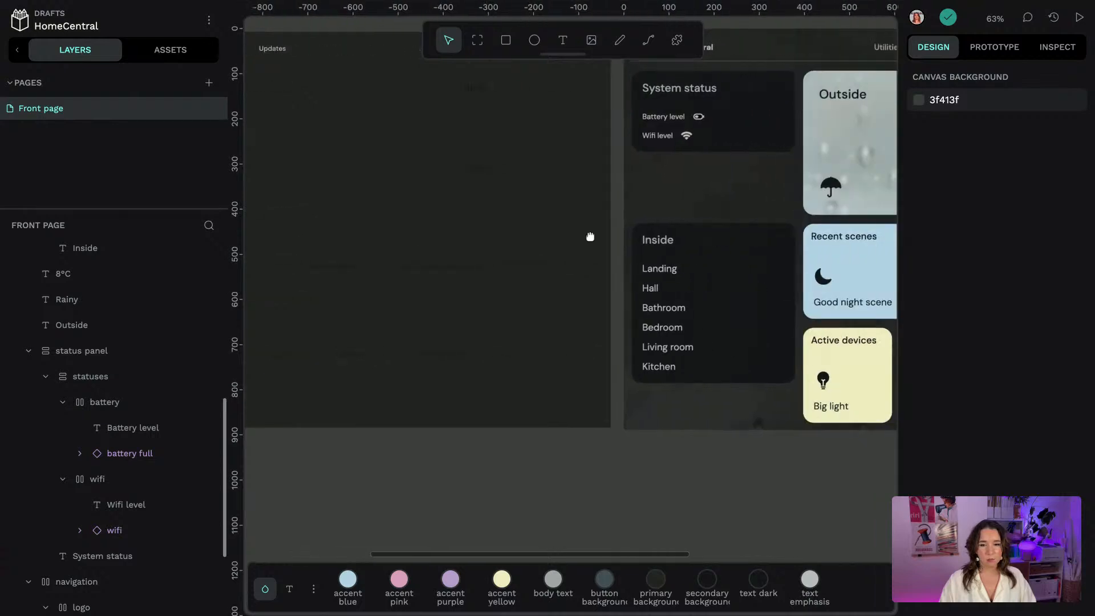
{"action": "scroll", "coordinate": [591, 236], "scroll_direction": "right", "scroll_amount": 2}
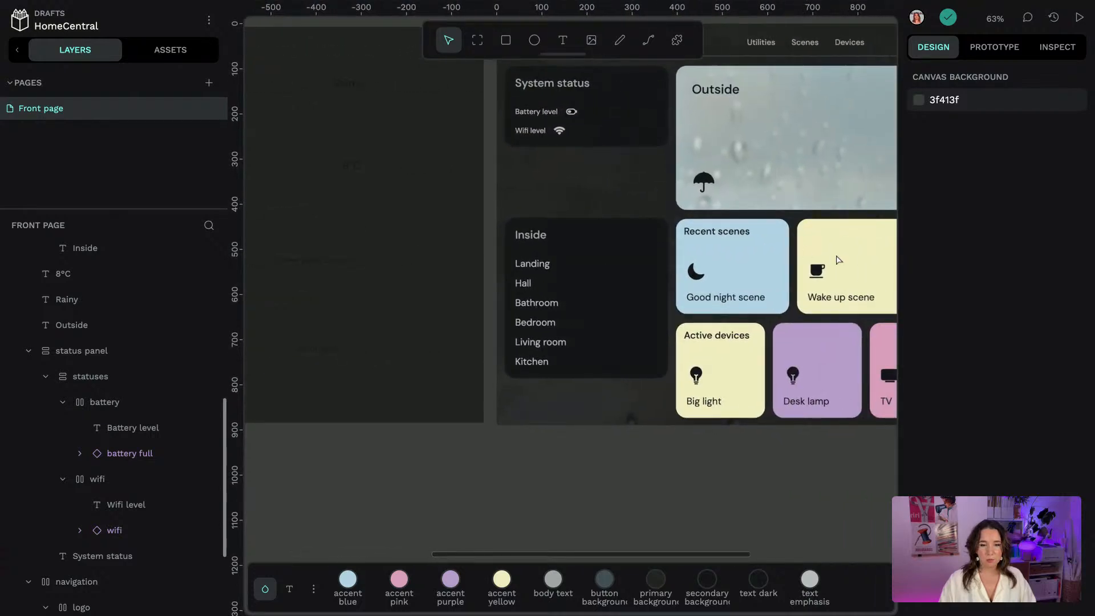
{"action": "scroll", "coordinate": [302, 219], "scroll_direction": "left", "scroll_amount": 9}
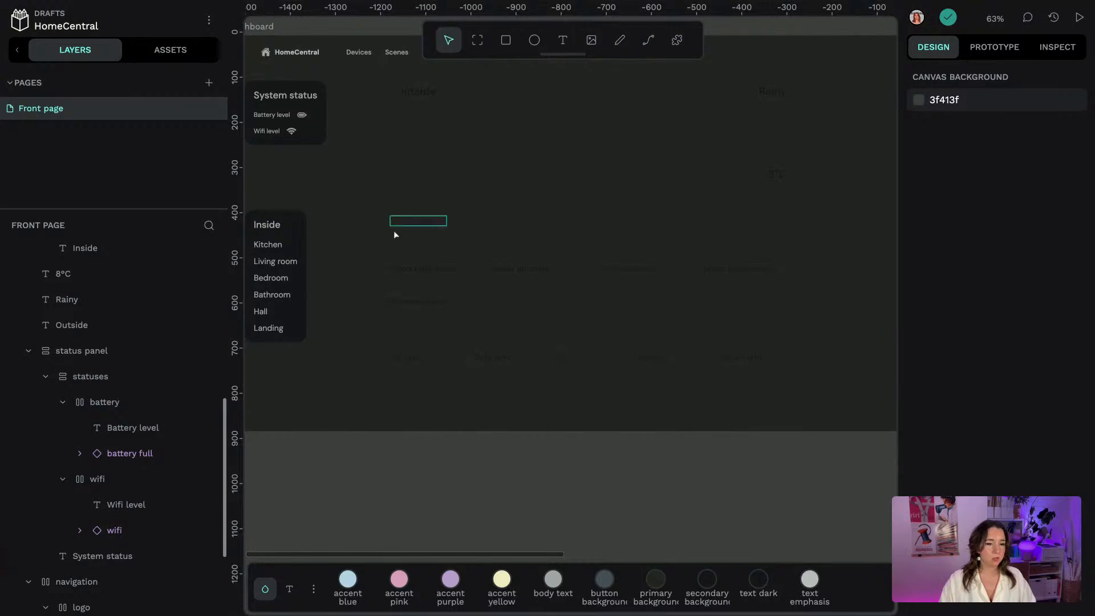
{"action": "scroll", "coordinate": [391, 232], "scroll_direction": "up", "scroll_amount": 3}
{"action": "left_click", "coordinate": [451, 280]}
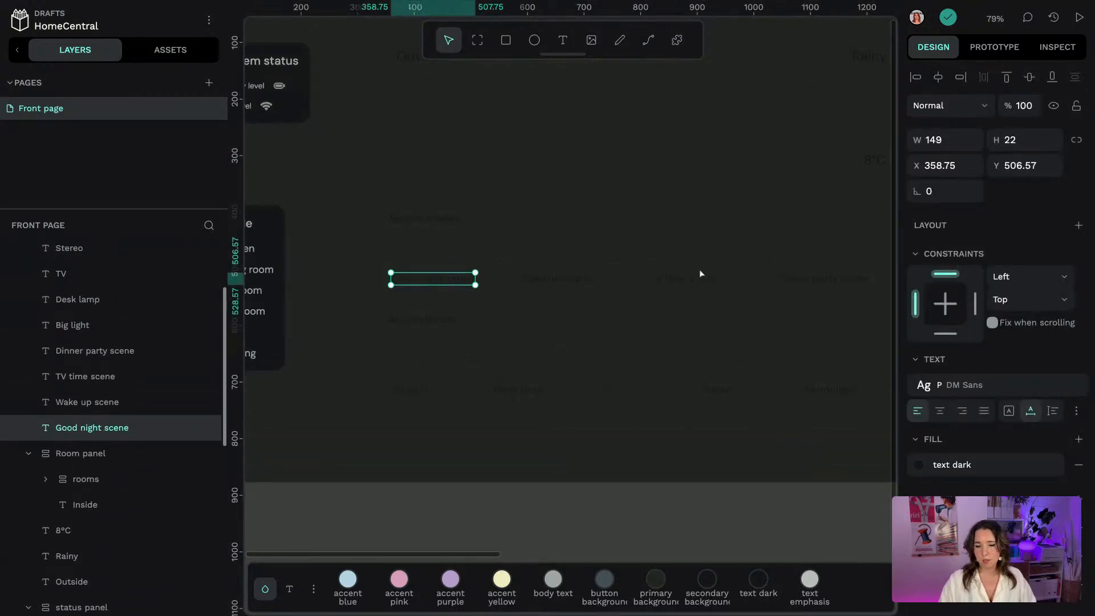
{"action": "right_click", "coordinate": [93, 428]}
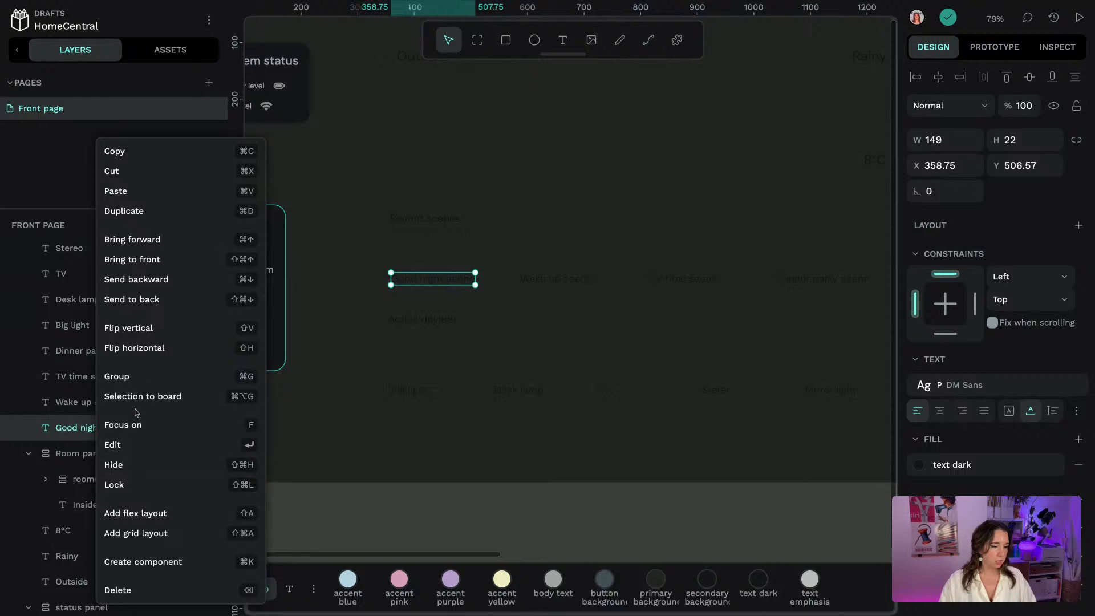
{"action": "key", "text": "Escape"}
{"action": "key", "text": "ctrl+g"}
{"action": "double_click", "coordinate": [93, 427]}
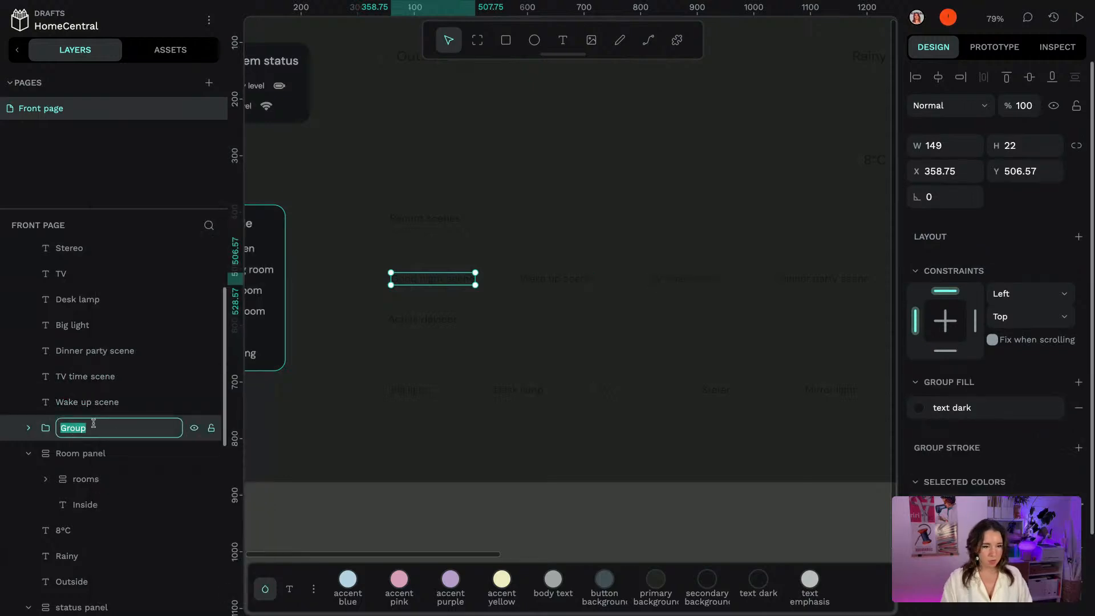
{"action": "type", "text": "scene"}
{"action": "key", "text": "Return"}
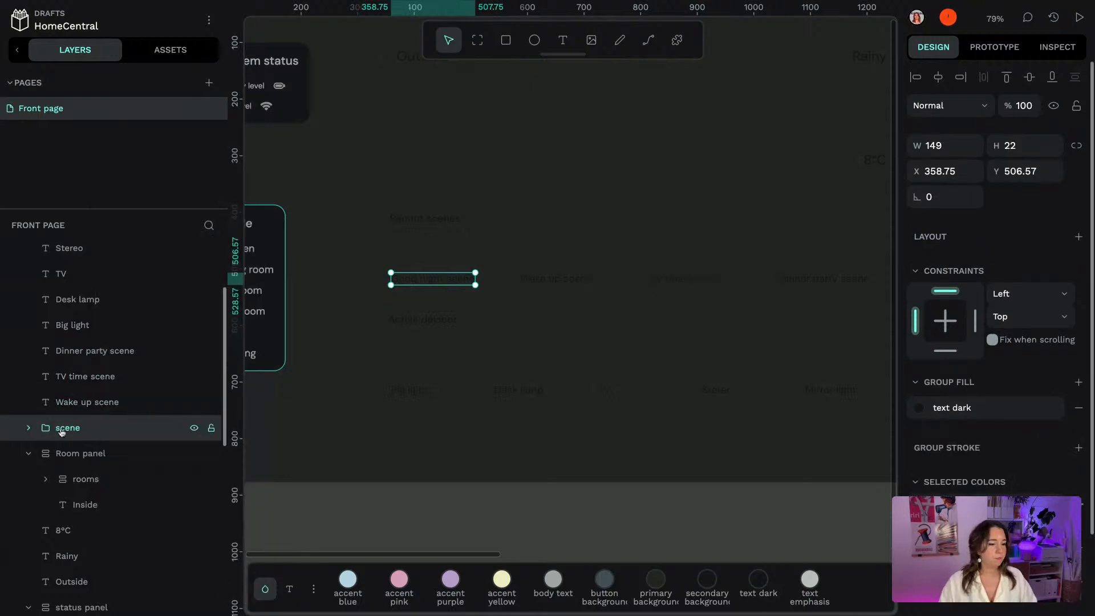
Give the scene group a flex layout and fill it with the accent blue library colour
{"action": "left_click", "coordinate": [28, 429]}
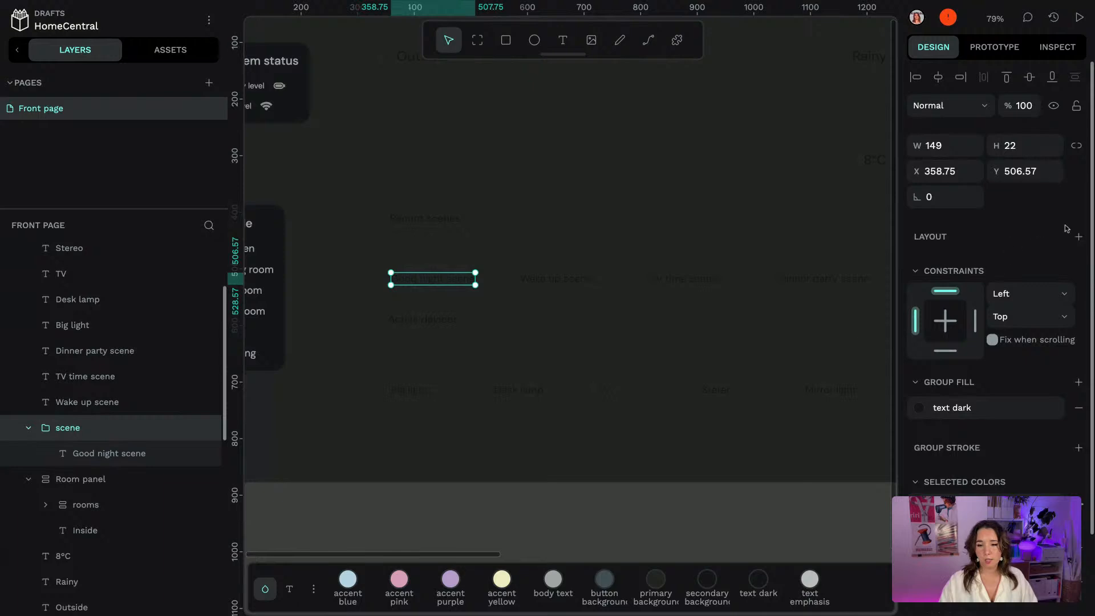
{"action": "left_click", "coordinate": [1078, 236]}
{"action": "left_click", "coordinate": [1055, 262]}
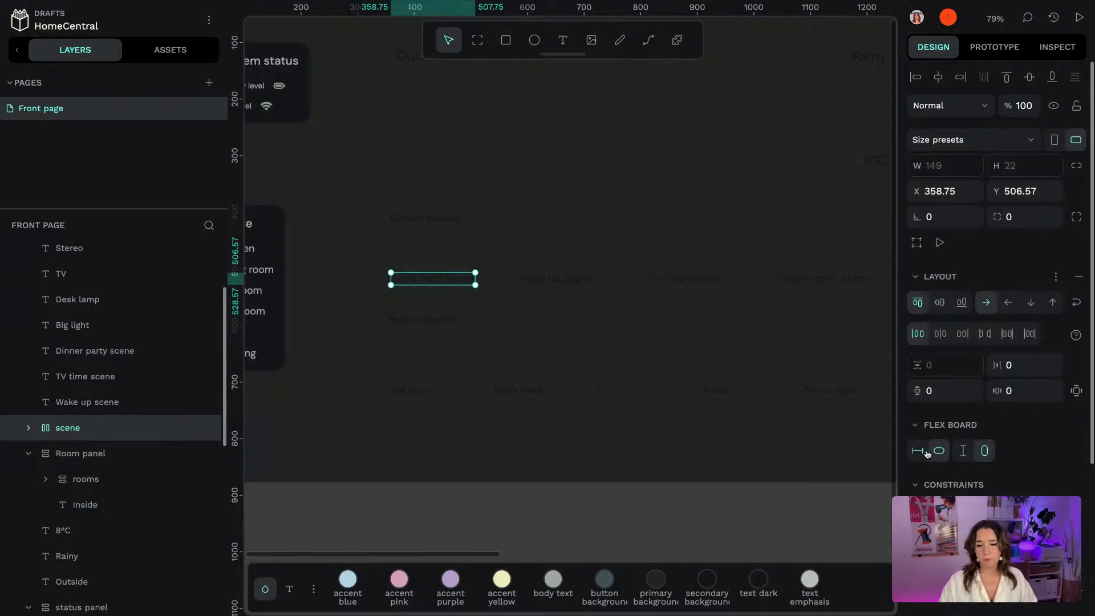
{"action": "scroll", "coordinate": [1014, 399], "scroll_direction": "down", "scroll_amount": 4}
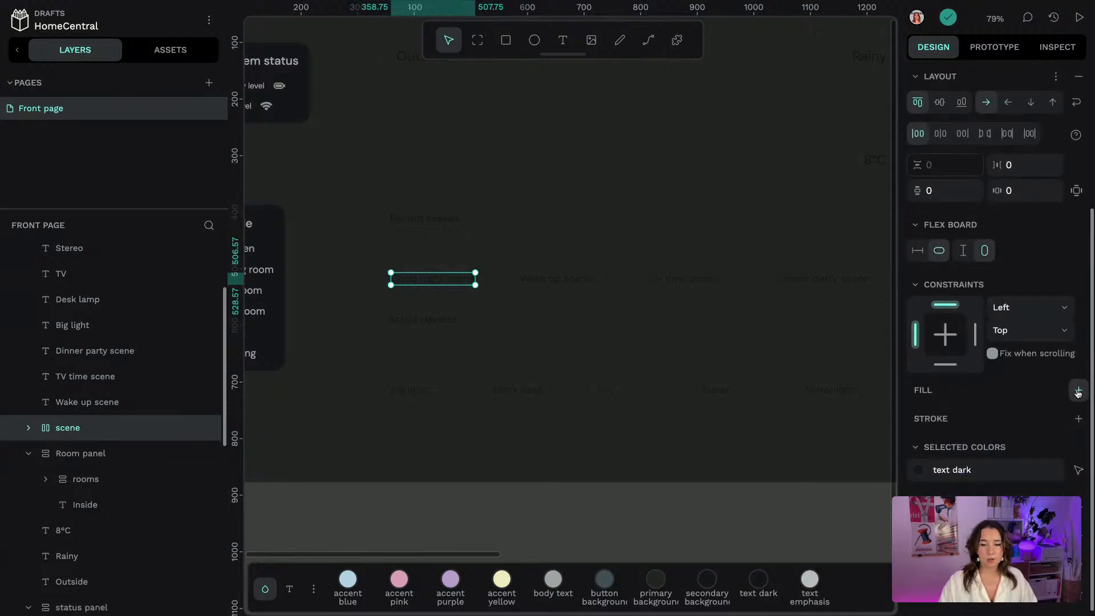
{"action": "left_click", "coordinate": [1078, 391]}
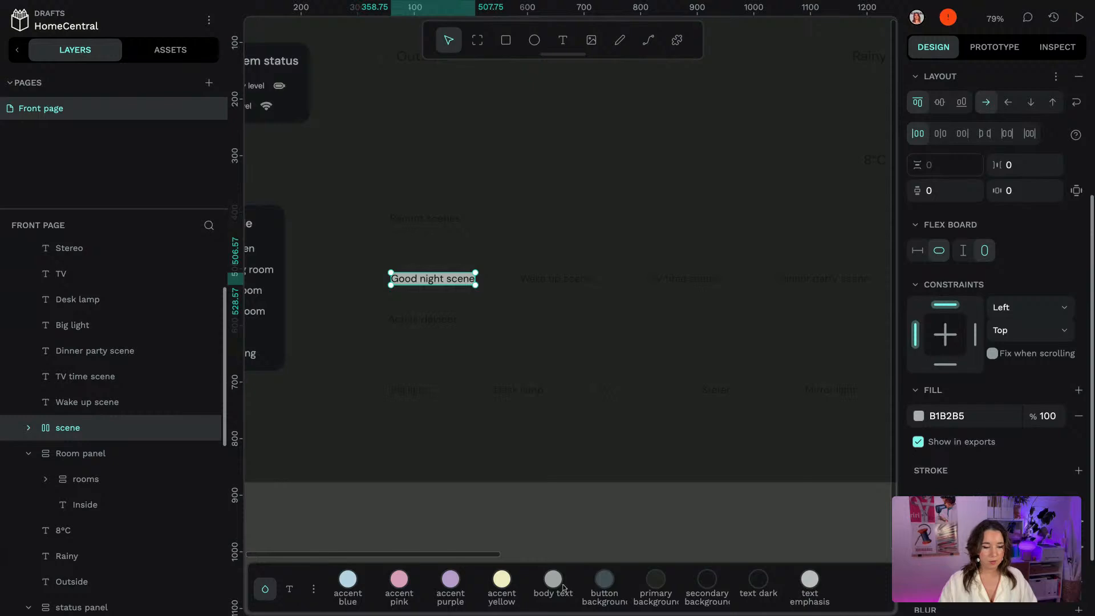
{"action": "left_click", "coordinate": [348, 580]}
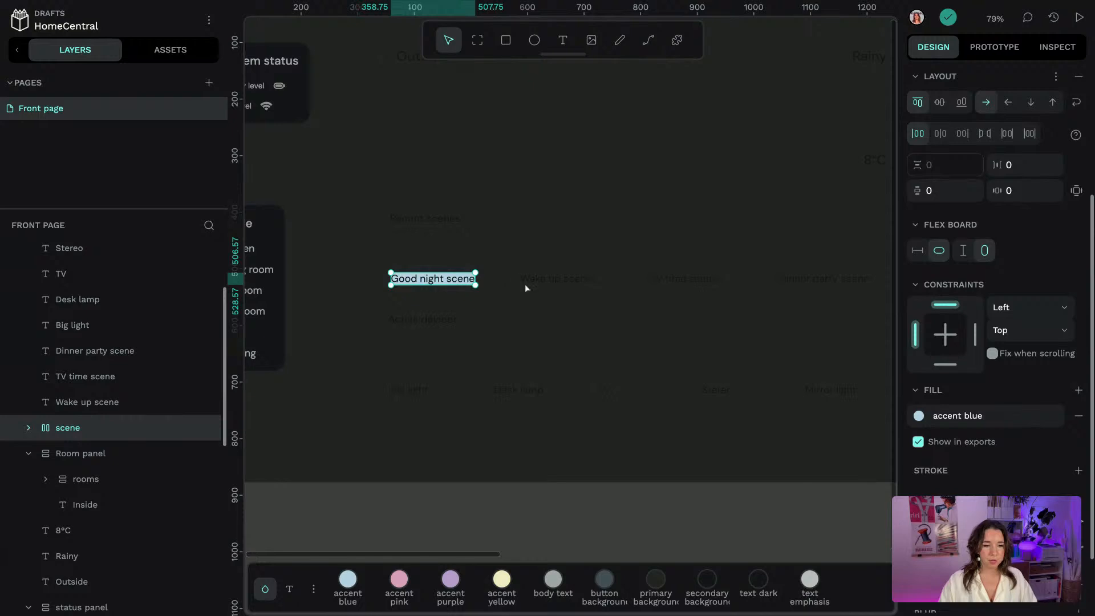
Take a screenshot of the reference design's Good night scene card and paste it into the Dashboard board
{"action": "left_click_drag", "start_coordinate": [783, 316], "coordinate": [486, 300]}
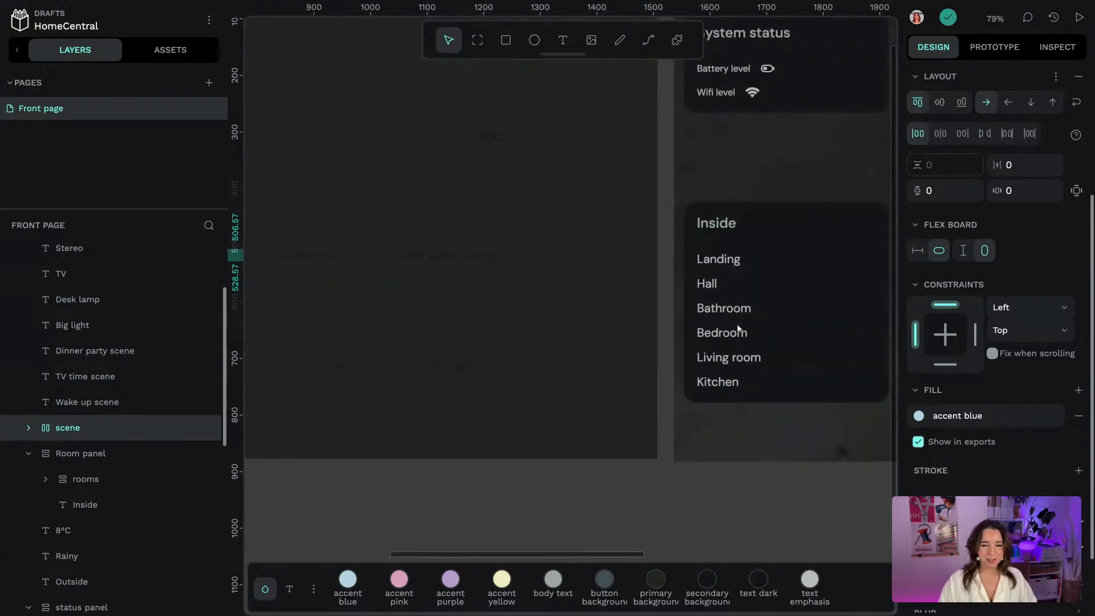
{"action": "scroll", "coordinate": [660, 333], "scroll_direction": "down", "scroll_amount": 4}
{"action": "scroll", "coordinate": [760, 313], "scroll_direction": "right", "scroll_amount": 5}
{"action": "scroll", "coordinate": [684, 323], "scroll_direction": "up", "scroll_amount": 1}
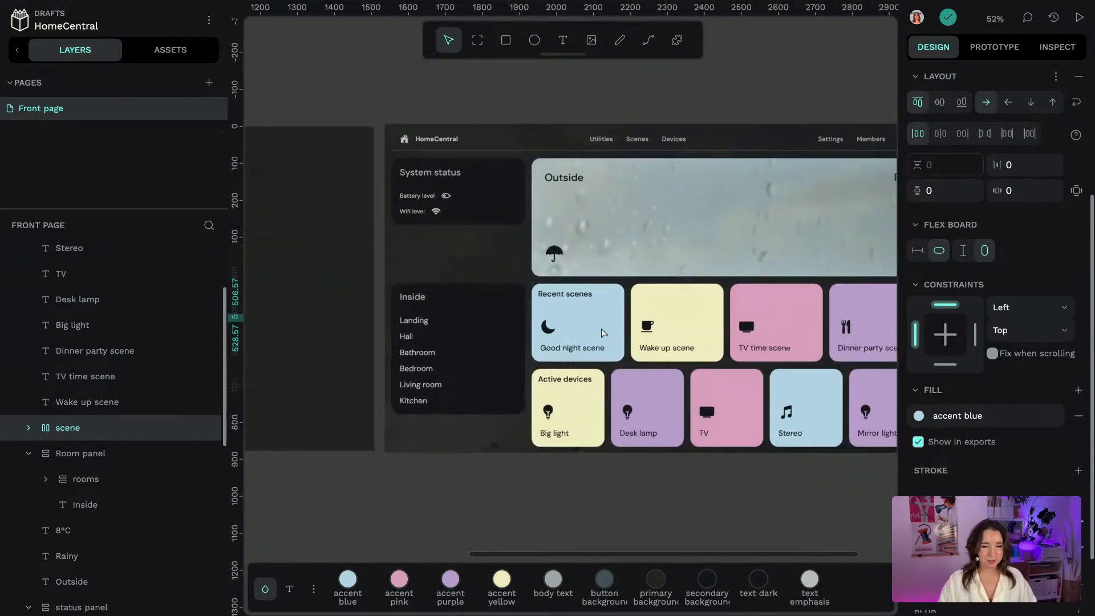
{"action": "scroll", "coordinate": [603, 333], "scroll_direction": "up", "scroll_amount": 3}
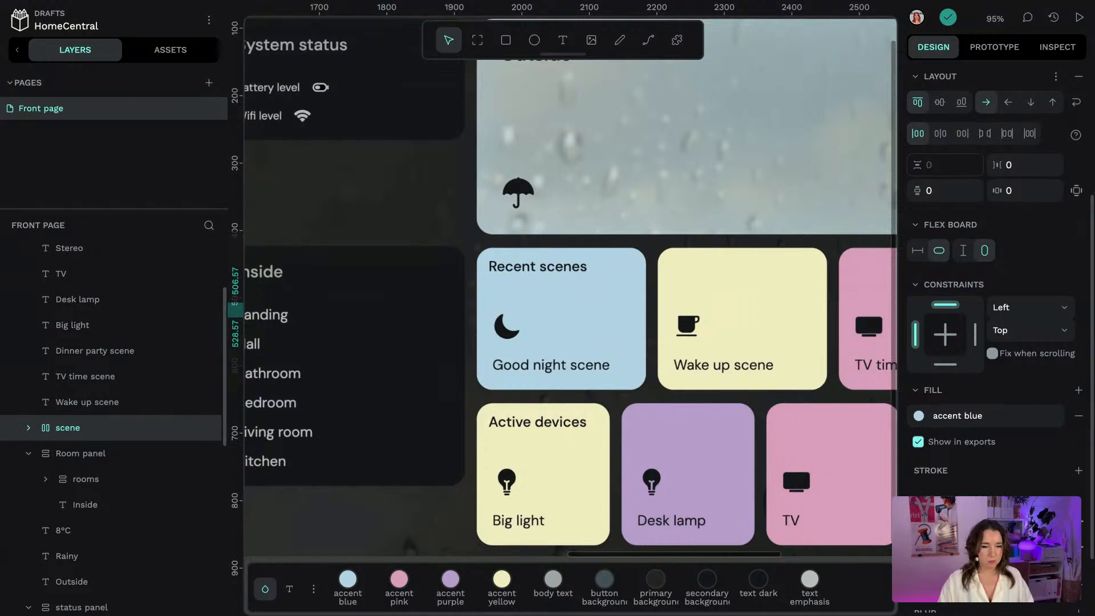
{"action": "scroll", "coordinate": [340, 458], "scroll_direction": "left", "scroll_amount": 8}
{"action": "scroll", "coordinate": [340, 458], "scroll_direction": "down", "scroll_amount": 3}
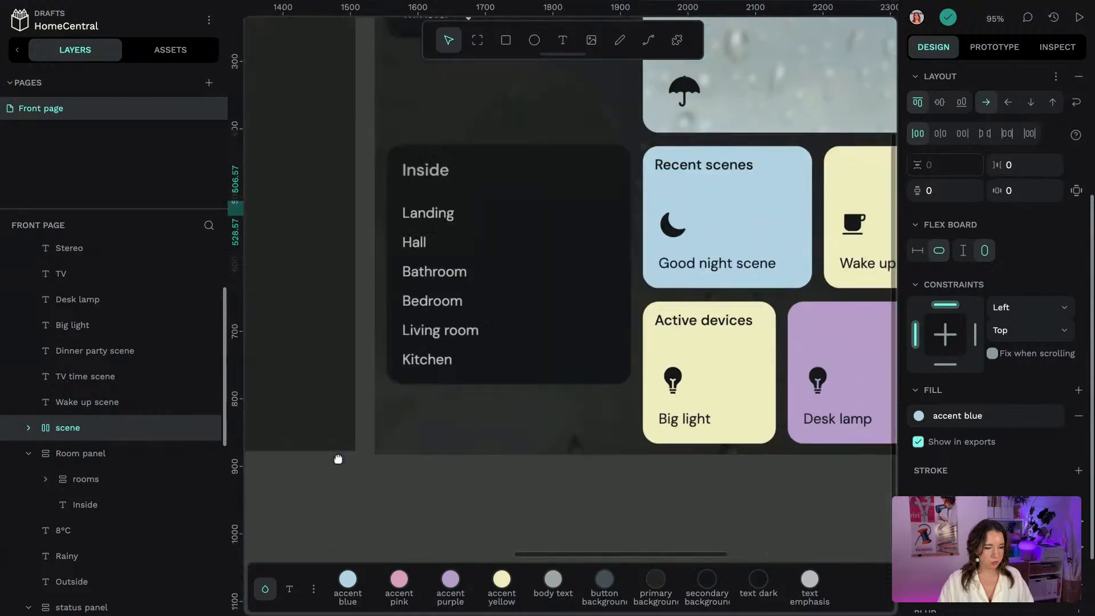
{"action": "left_click_drag", "start_coordinate": [167, 438], "coordinate": [160, 443]}
{"action": "scroll", "coordinate": [360, 402], "scroll_direction": "left", "scroll_amount": 7}
{"action": "scroll", "coordinate": [359, 401], "scroll_direction": "up", "scroll_amount": 1}
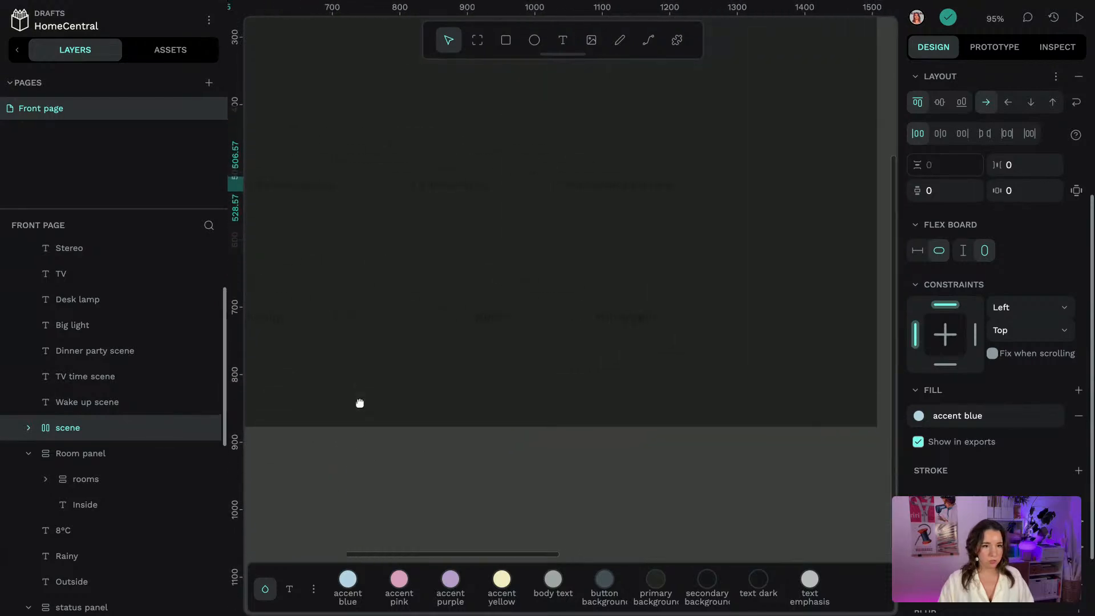
{"action": "mouse_move", "coordinate": [139, 332]}
{"action": "left_mouse_down"}
{"action": "mouse_move", "coordinate": [130, 340]}
{"action": "mouse_move", "coordinate": [130, 319]}
{"action": "left_mouse_up"}
{"action": "scroll", "coordinate": [343, 396], "scroll_direction": "left", "scroll_amount": 6}
{"action": "scroll", "coordinate": [342, 396], "scroll_direction": "up", "scroll_amount": 2}
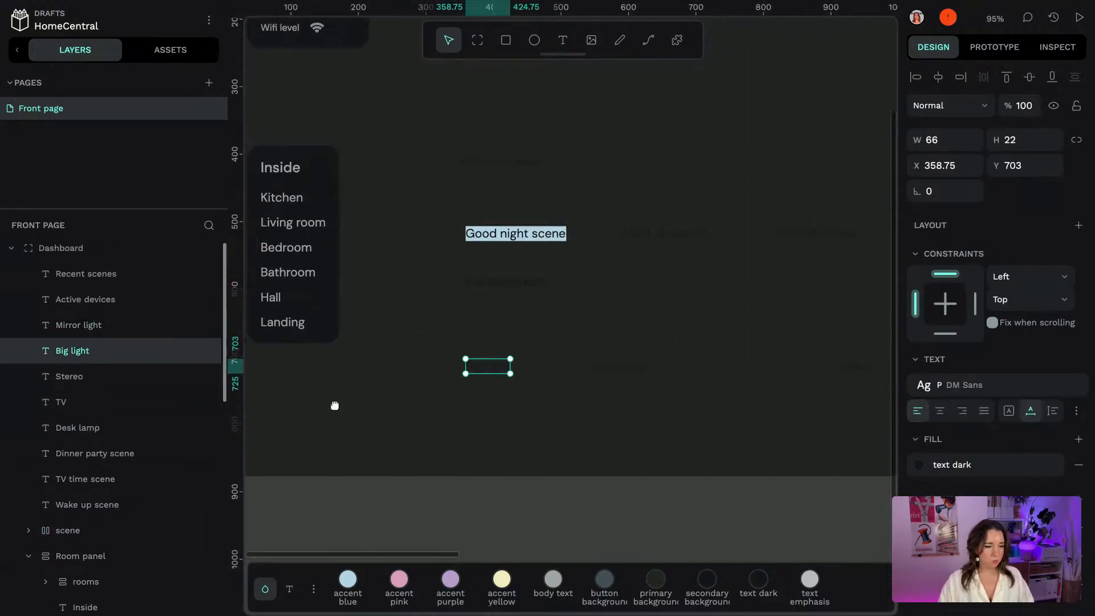
{"action": "key", "text": "ctrl+v"}
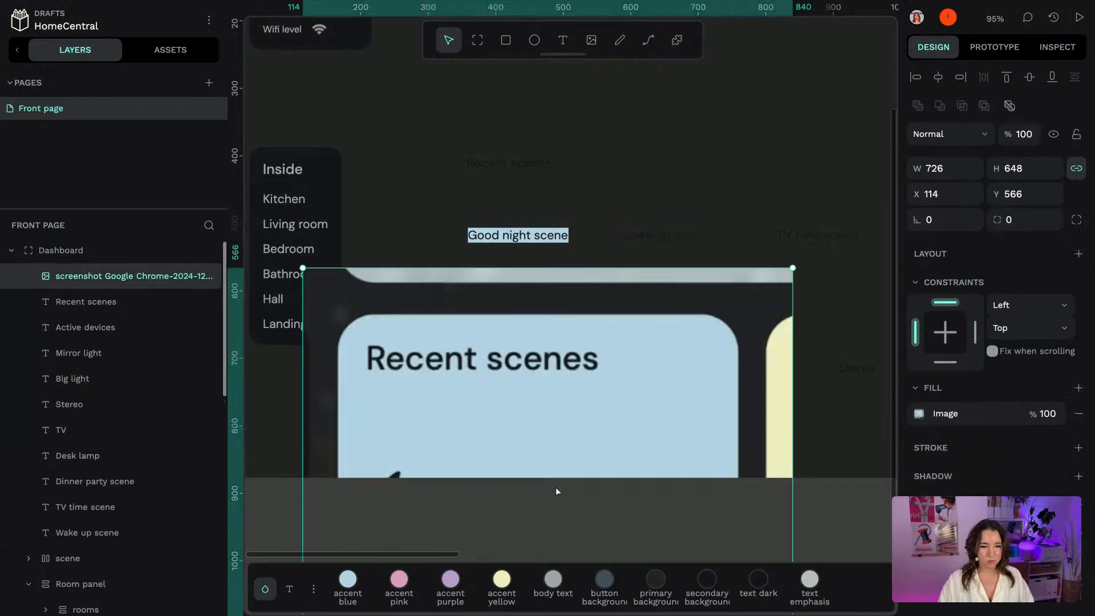
Scale the pasted reference screenshot down to about 213 × 190 and place it above and to the right of the scene board
{"action": "scroll", "coordinate": [653, 461], "scroll_direction": "down", "scroll_amount": 2}
{"action": "scroll", "coordinate": [651, 463], "scroll_direction": "down", "scroll_amount": 1}
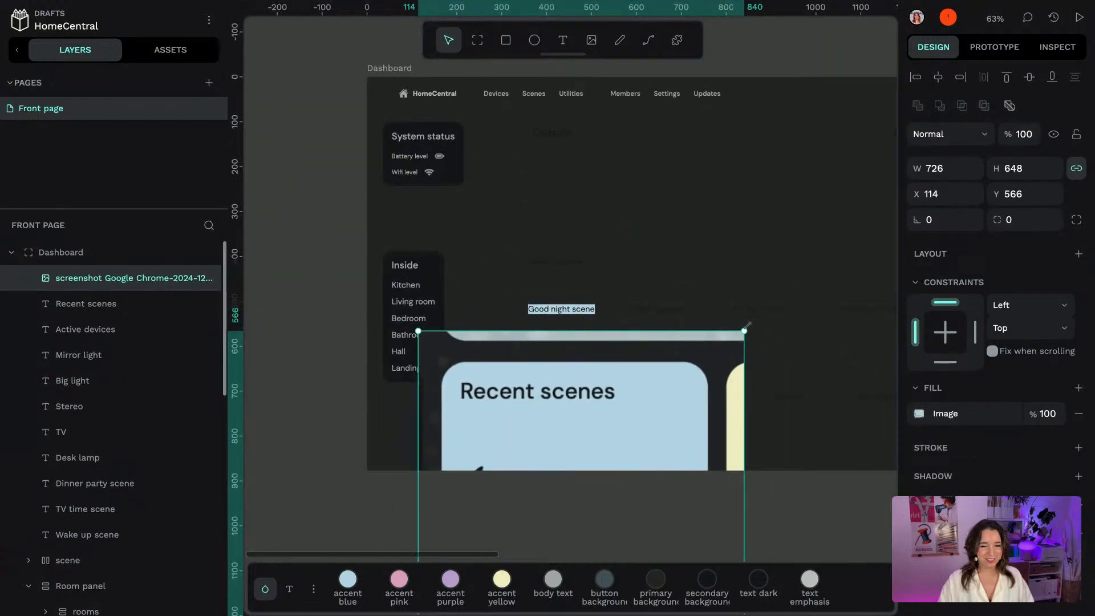
{"action": "left_click_drag", "start_coordinate": [745, 329], "coordinate": [753, 215]}
{"action": "left_click_drag", "start_coordinate": [701, 264], "coordinate": [717, 272]}
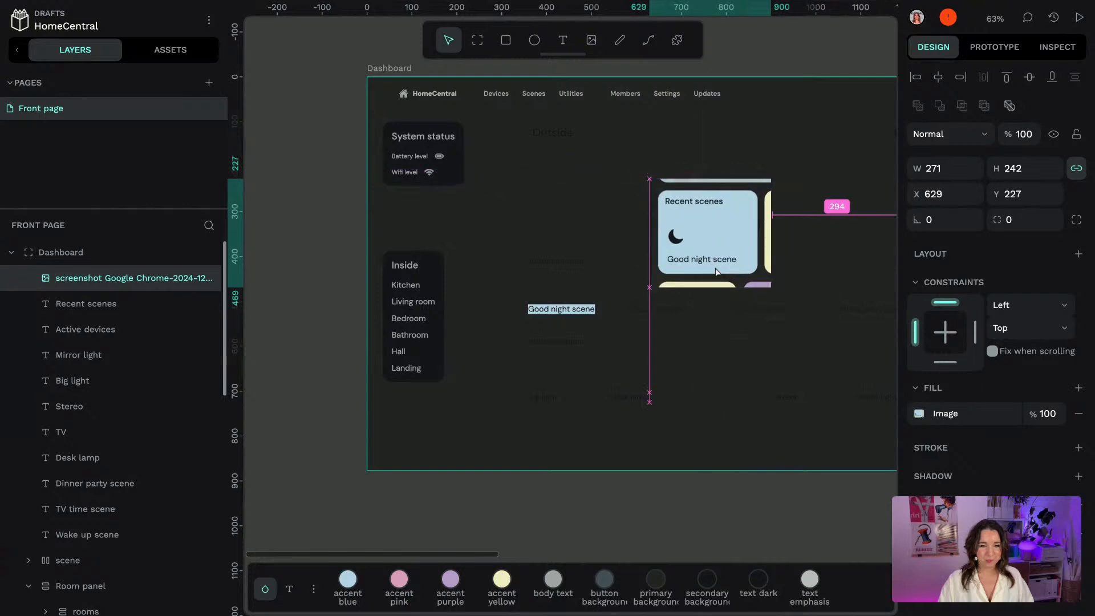
{"action": "left_click_drag", "start_coordinate": [771, 179], "coordinate": [745, 202]}
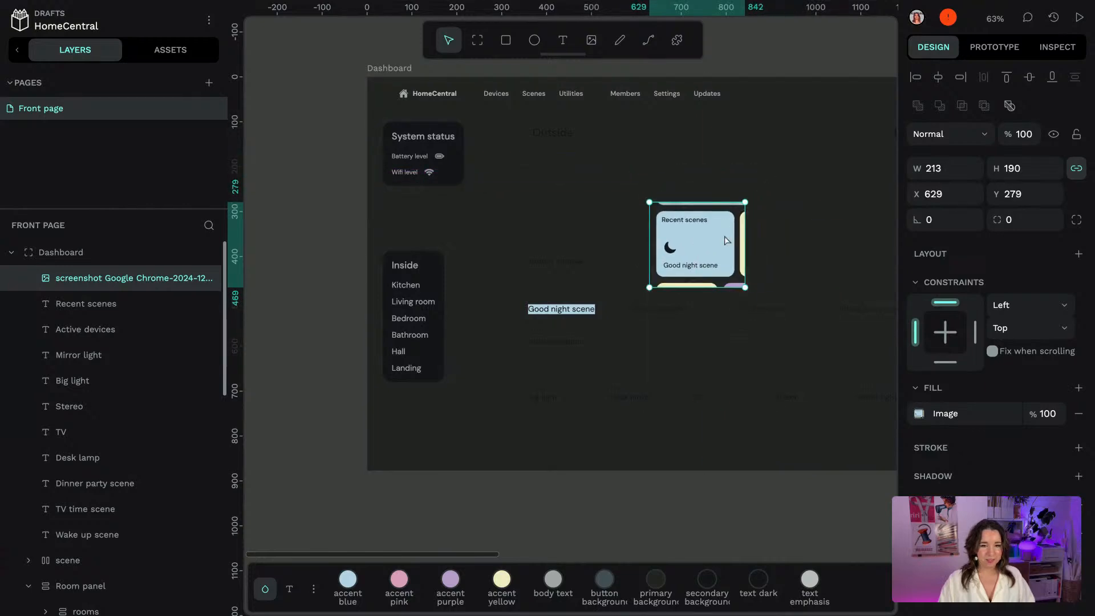
Insert the moon component from the HomeCentral utilities library into the scene board, before the Good night scene text
{"action": "left_click", "coordinate": [592, 307]}
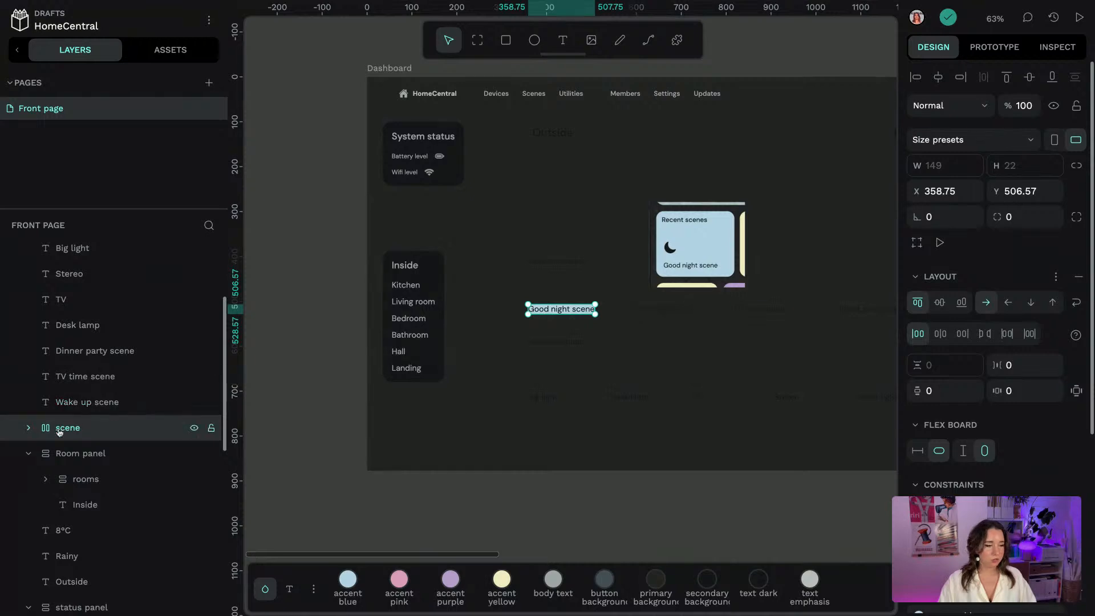
{"action": "left_click", "coordinate": [30, 428]}
{"action": "left_click", "coordinate": [177, 49]}
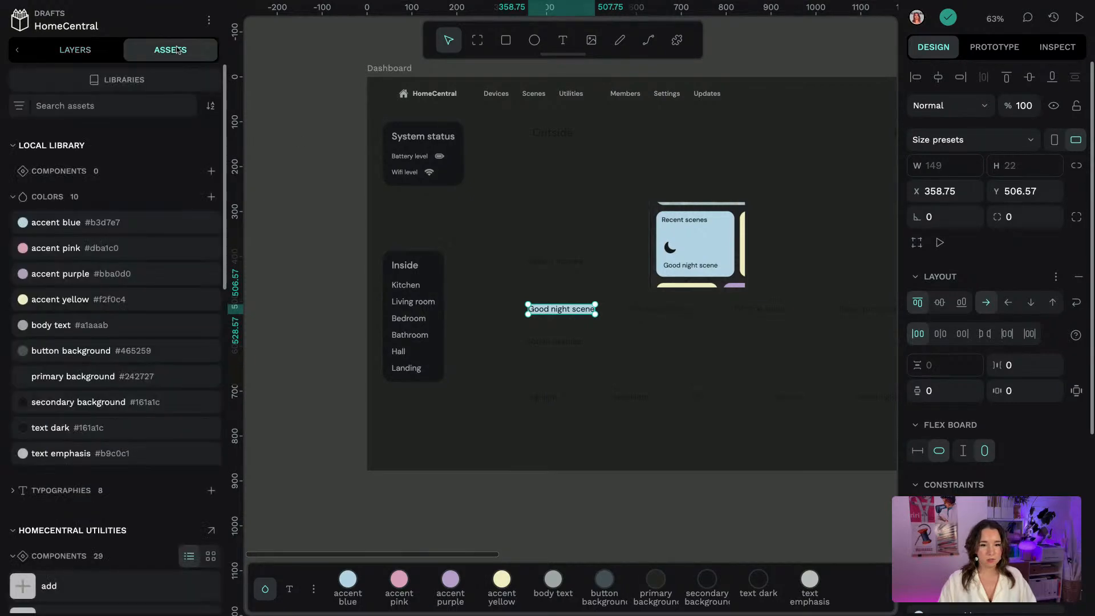
{"action": "scroll", "coordinate": [144, 382], "scroll_direction": "down", "scroll_amount": 5}
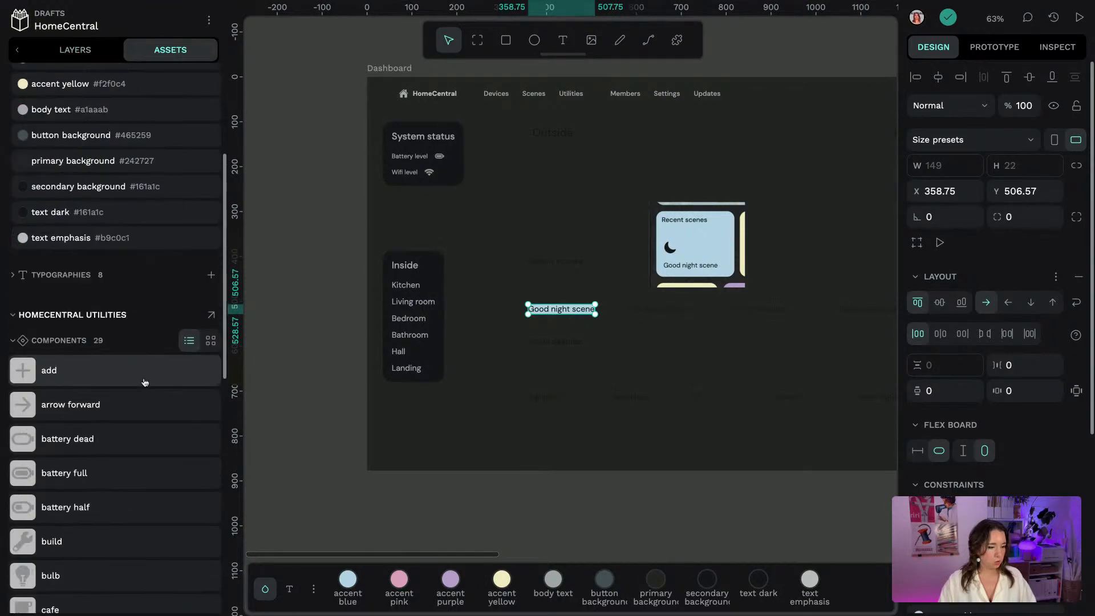
{"action": "scroll", "coordinate": [145, 382], "scroll_direction": "down", "scroll_amount": 10}
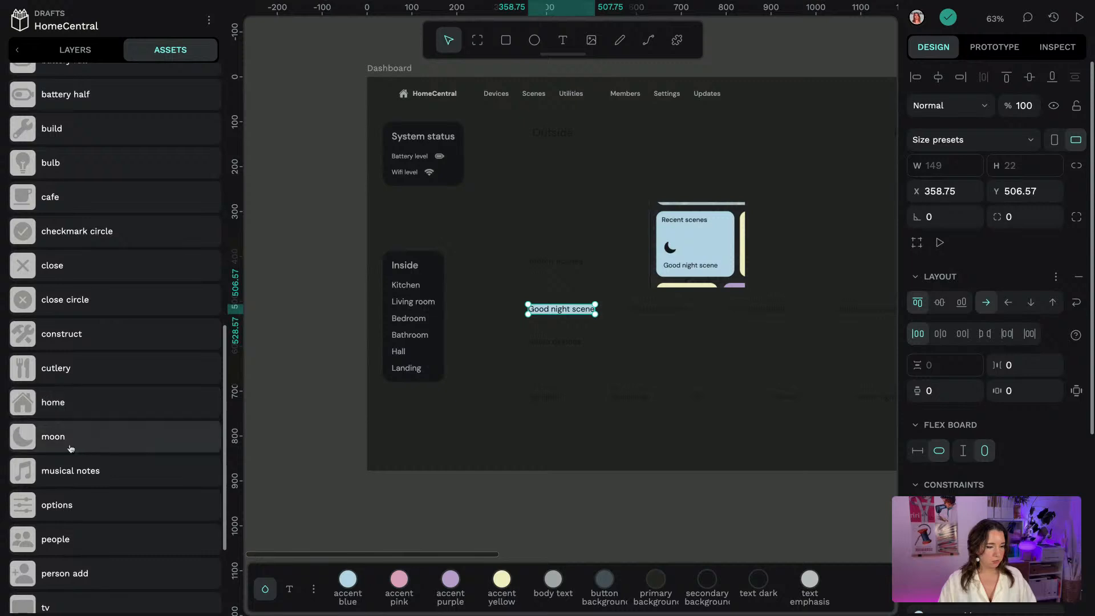
{"action": "left_click_drag", "start_coordinate": [70, 449], "coordinate": [534, 311]}
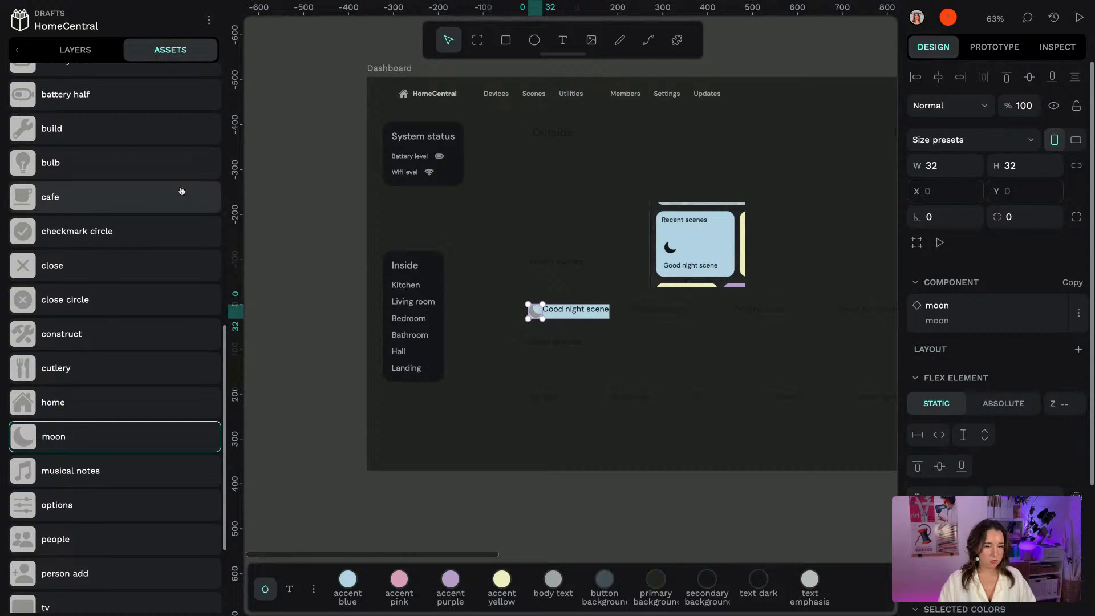
Recolour the moon icon in the scene board with the text dark library colour
{"action": "left_click", "coordinate": [75, 49]}
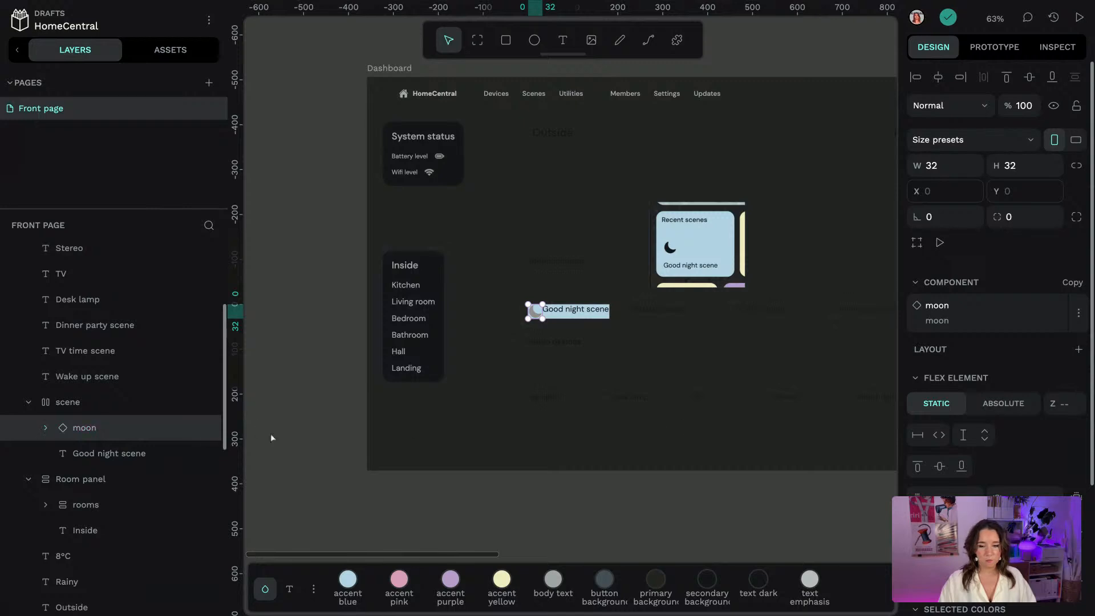
{"action": "scroll", "coordinate": [1040, 421], "scroll_direction": "down", "scroll_amount": 3}
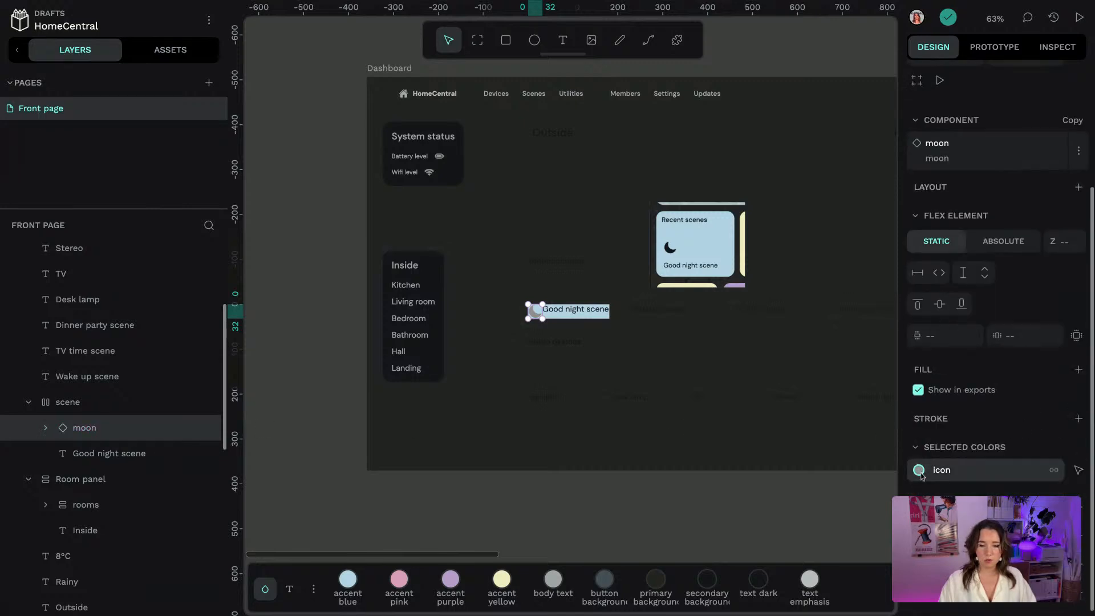
{"action": "left_click", "coordinate": [919, 470]}
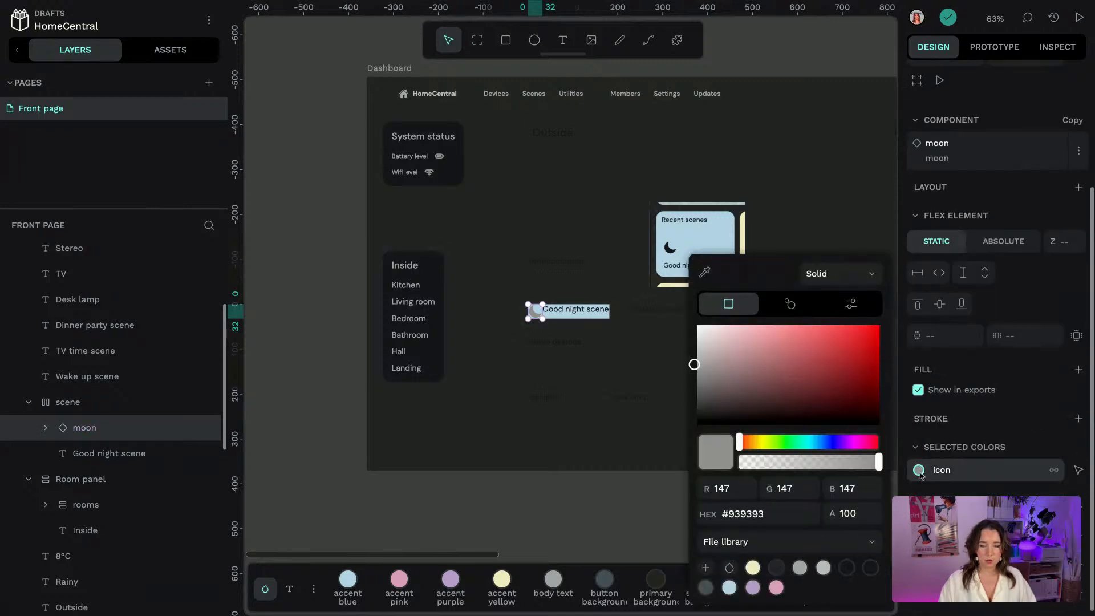
{"action": "left_click", "coordinate": [871, 567]}
{"action": "left_click", "coordinate": [589, 338]}
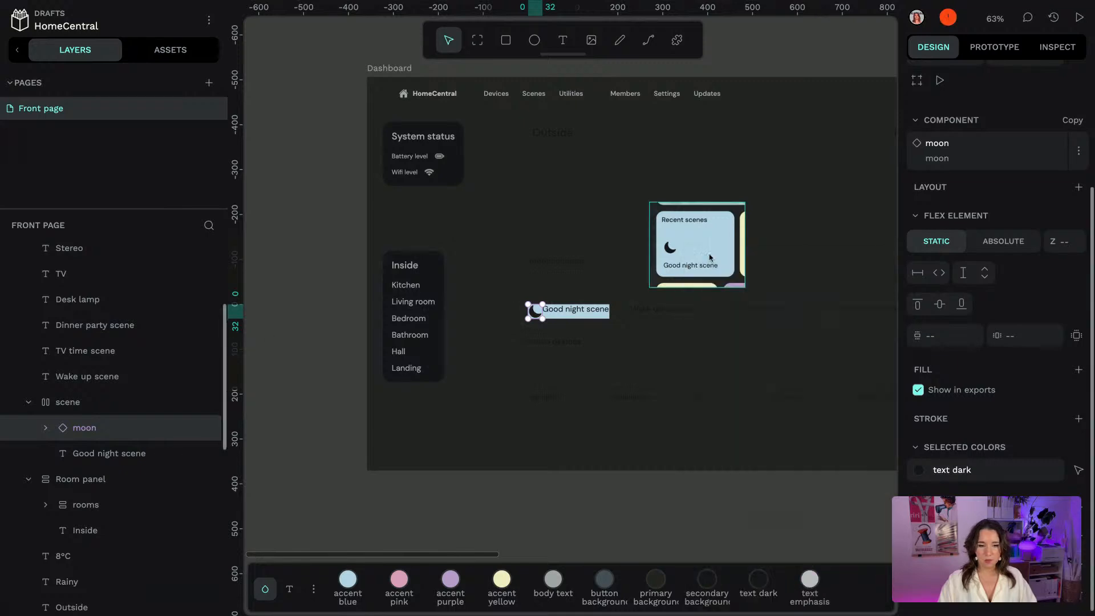
Set the scene board's flex direction to column so the moon icon stacks above the Good night scene text
{"action": "scroll", "coordinate": [571, 332], "scroll_direction": "up", "scroll_amount": 3}
{"action": "left_click", "coordinate": [571, 300]}
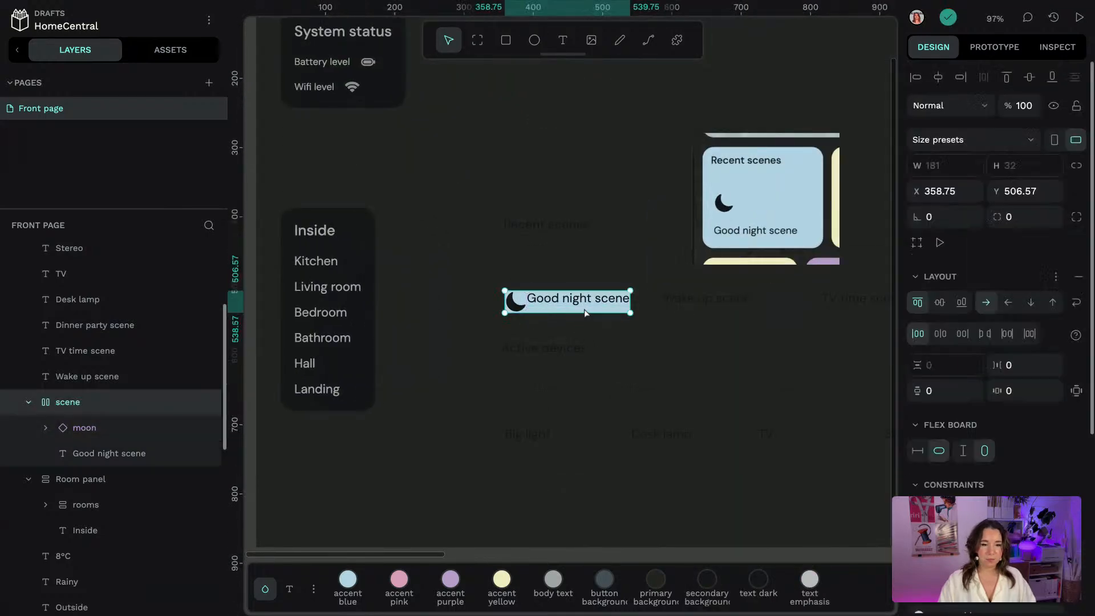
{"action": "scroll", "coordinate": [1027, 320], "scroll_direction": "down", "scroll_amount": 2}
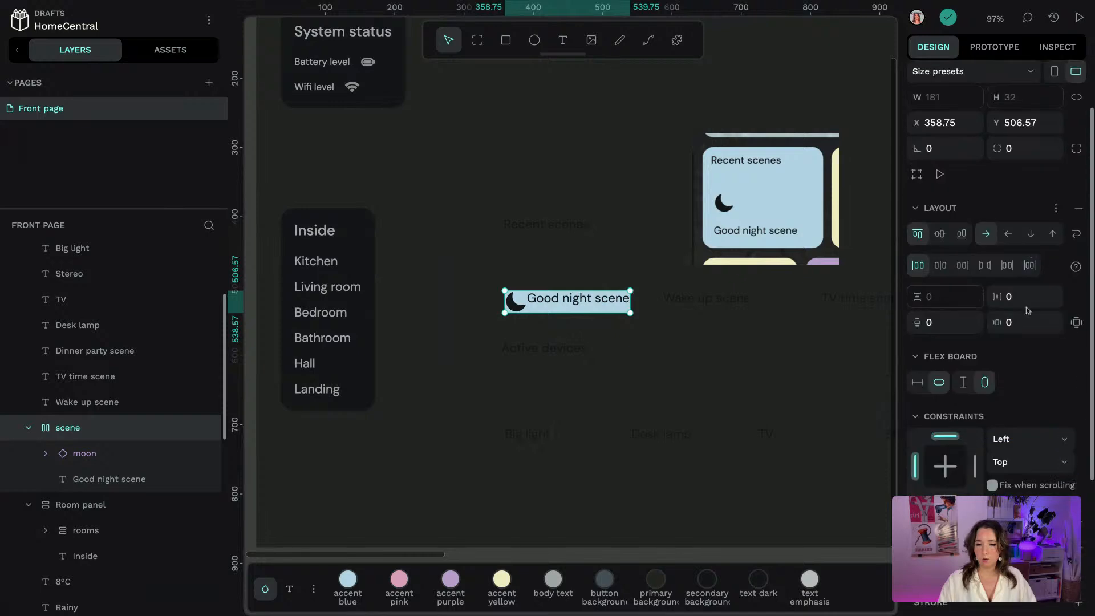
{"action": "left_click", "coordinate": [1025, 296]}
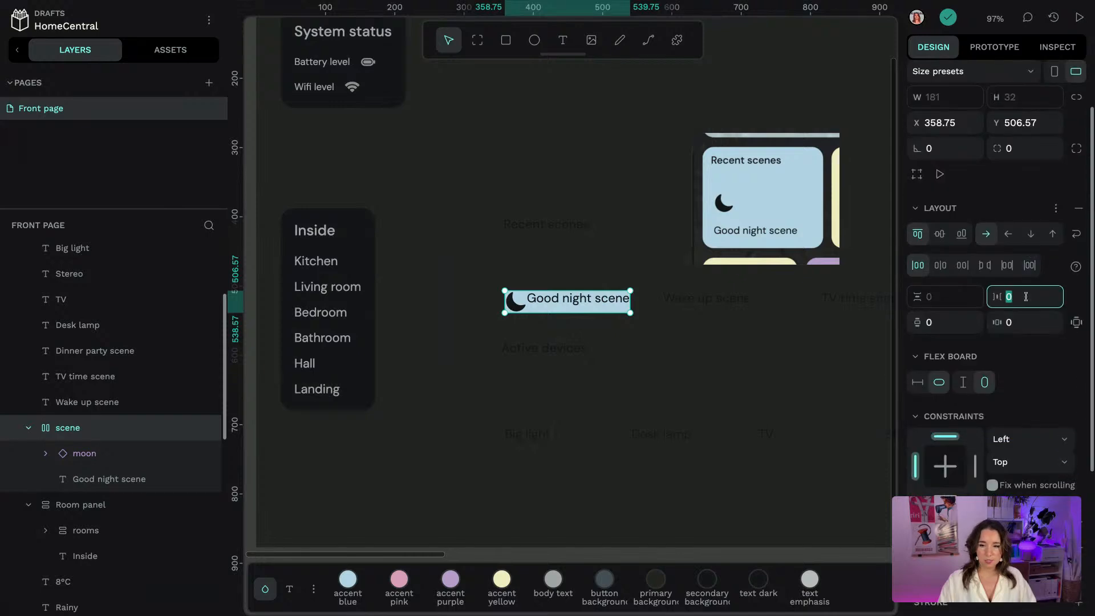
{"action": "left_click", "coordinate": [969, 323]}
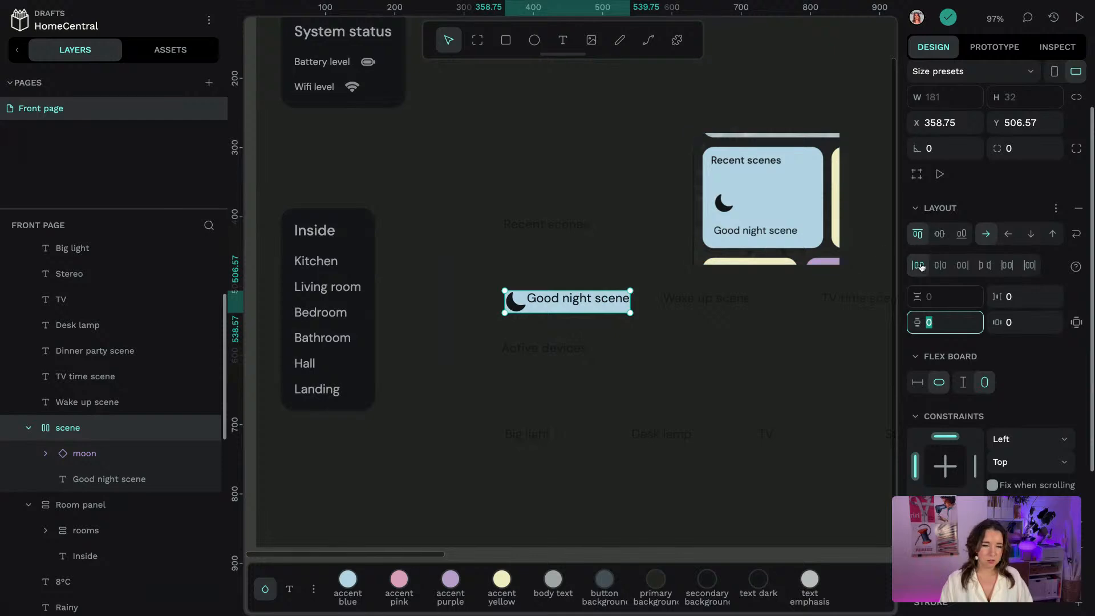
{"action": "left_click", "coordinate": [1031, 234]}
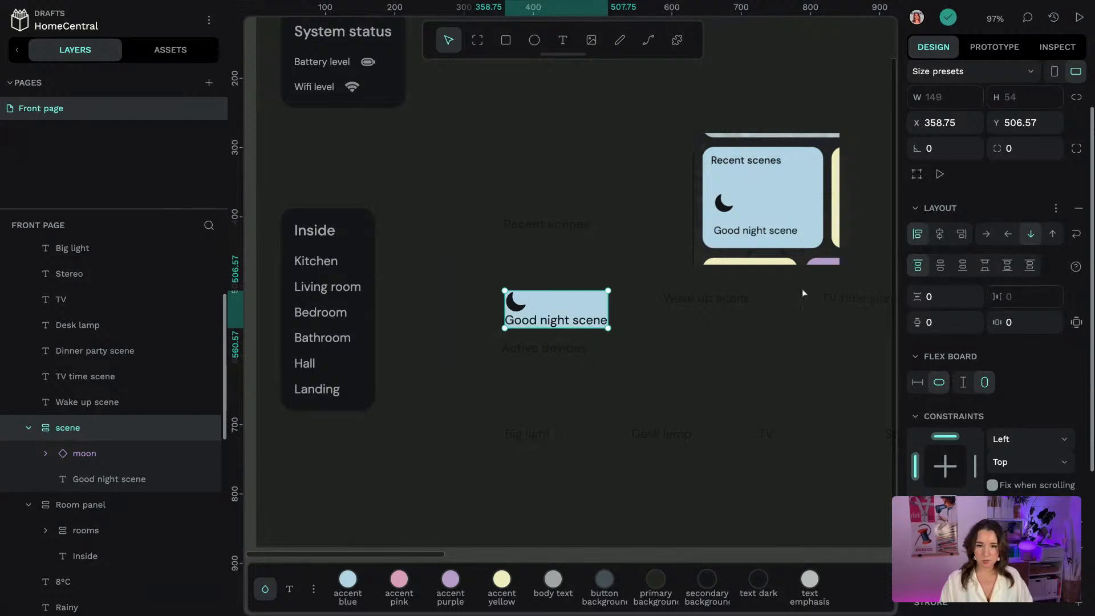
Enlarge the pasted reference screenshot proportionally, up and outward from its upper-left corner
{"action": "left_click", "coordinate": [767, 234]}
{"action": "left_click_drag", "start_coordinate": [693, 133], "coordinate": [652, 97]}
Set the scene board's vertical padding to 20 and move the board to about X 313, Y 464
{"action": "left_click", "coordinate": [547, 311]}
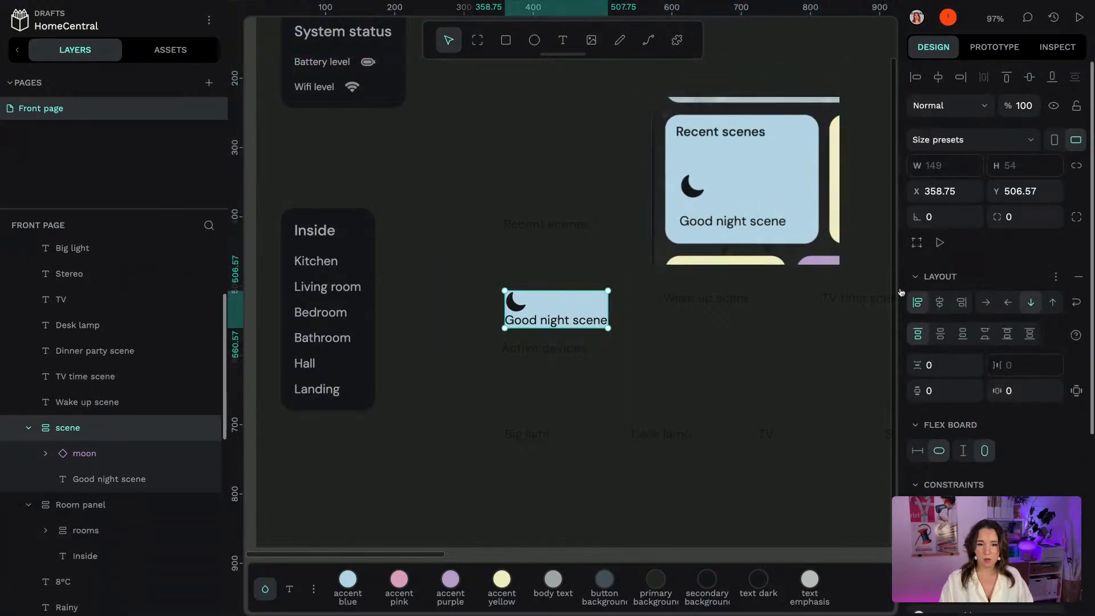
{"action": "left_click", "coordinate": [944, 387]}
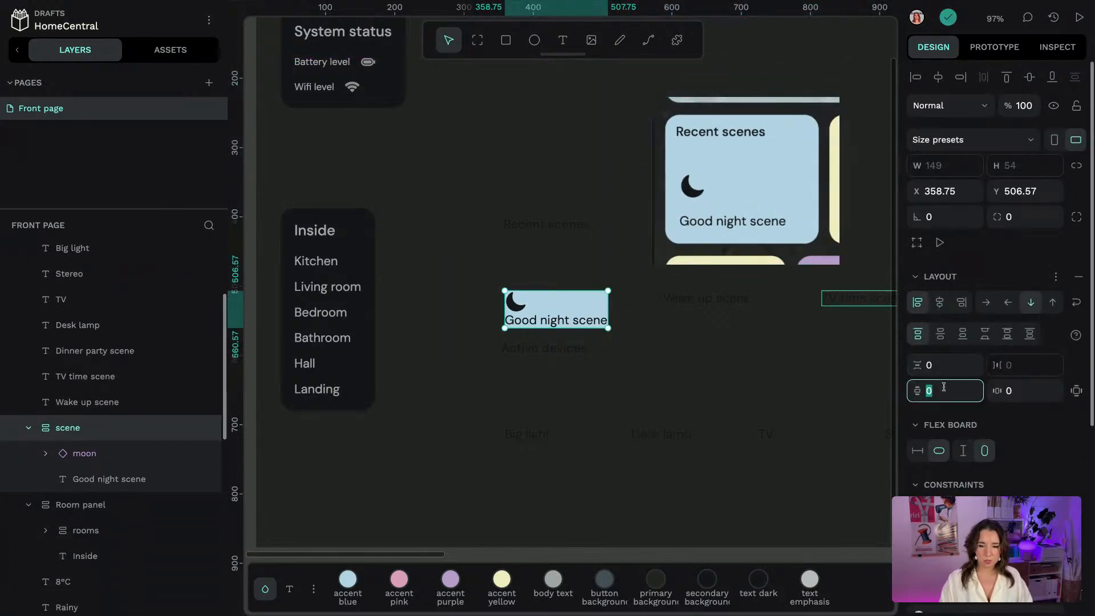
{"action": "type", "text": "20"}
{"action": "key", "text": "Return"}
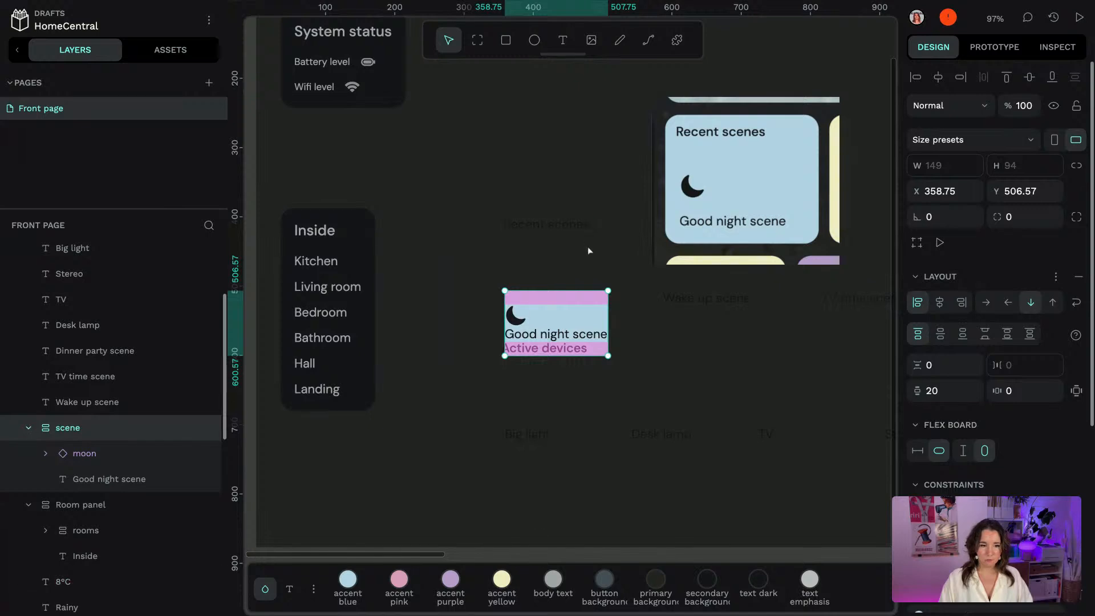
{"action": "mouse_move", "coordinate": [571, 292]}
{"action": "left_mouse_down"}
{"action": "mouse_move", "coordinate": [572, 280]}
{"action": "mouse_move", "coordinate": [559, 311]}
{"action": "left_mouse_up"}
{"action": "key", "text": "ctrl+z"}
Set the scene board's horizontal padding and row gap to 20 each
{"action": "left_click", "coordinate": [1031, 390]}
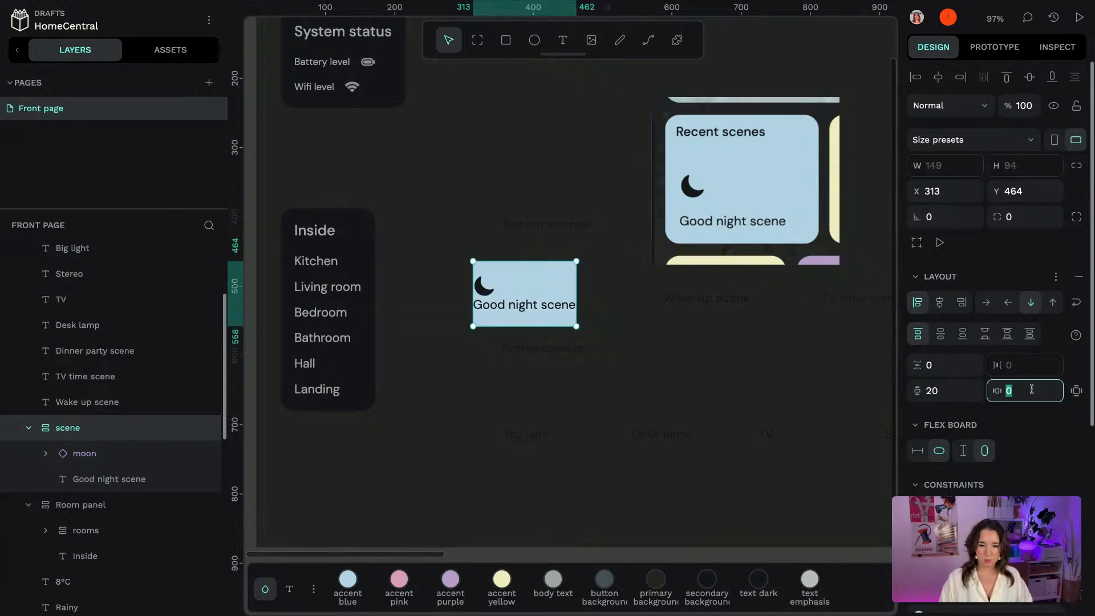
{"action": "type", "text": "20"}
{"action": "key", "text": "Return"}
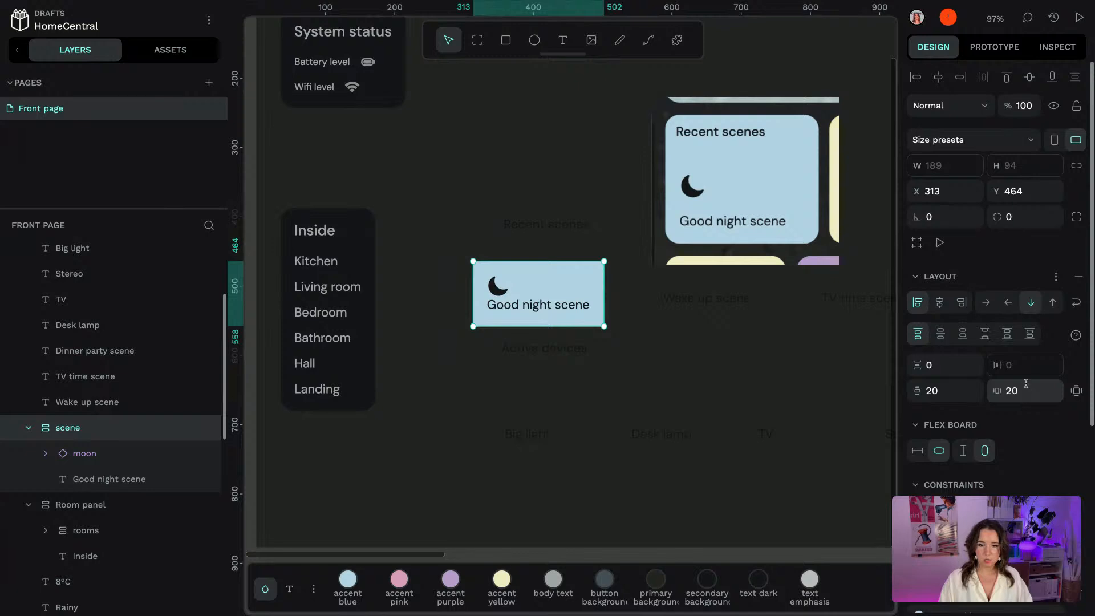
{"action": "left_click", "coordinate": [951, 366]}
{"action": "type", "text": "20"}
{"action": "key", "text": "Return"}
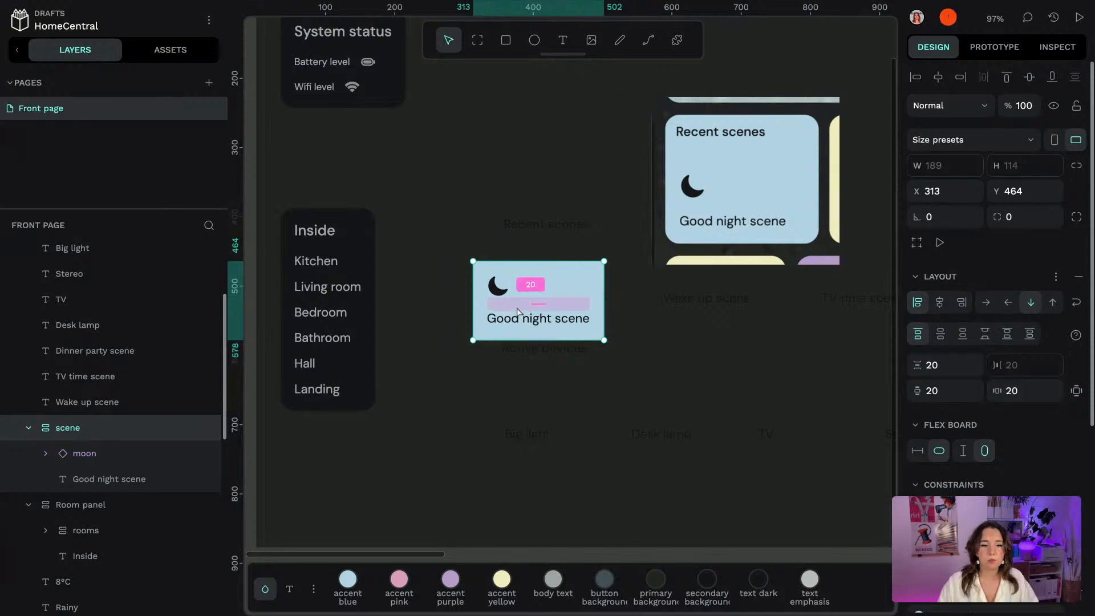
Enlarge the moon icon in the scene board to 40 × 40
{"action": "left_click", "coordinate": [162, 455]}
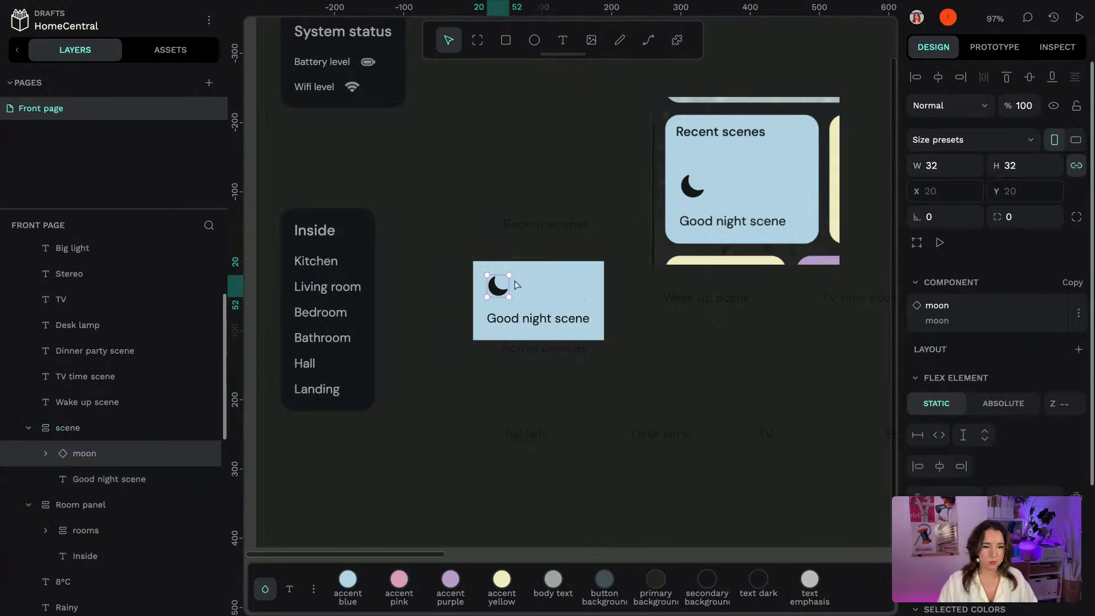
{"action": "left_click_drag", "start_coordinate": [510, 275], "coordinate": [514, 275]}
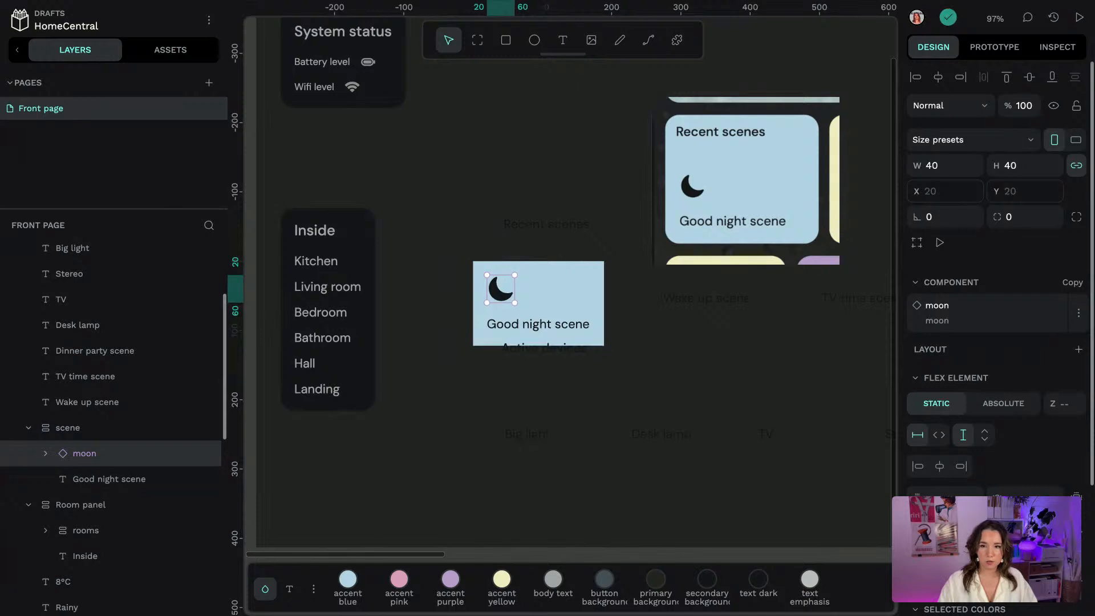
{"action": "left_click", "coordinate": [468, 201]}
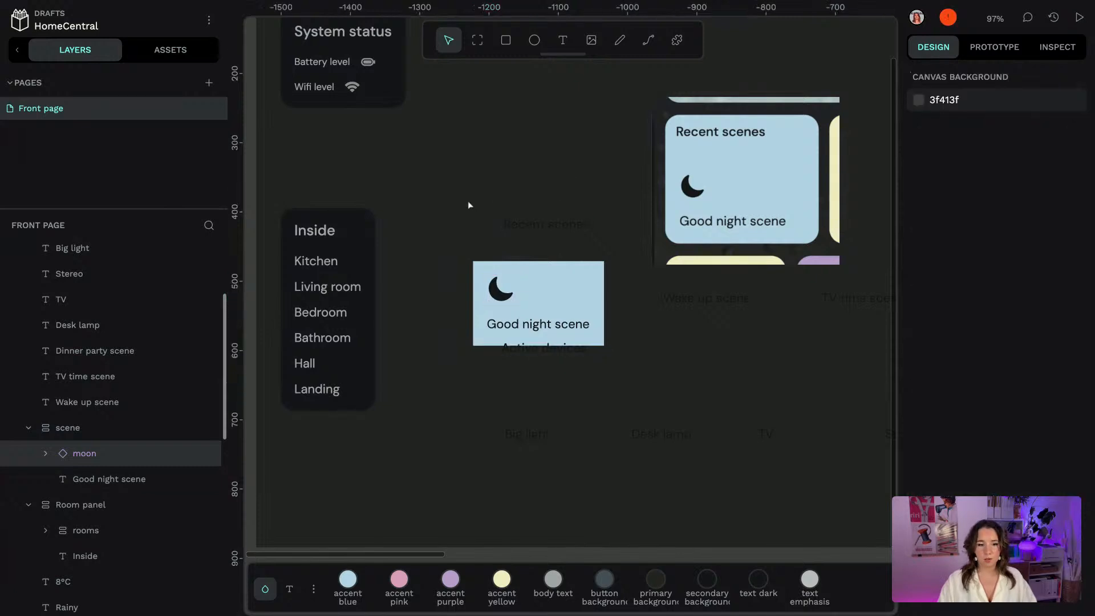
Round the scene board's corners with a radius of 20 and move it to about X 249, Y 448
{"action": "left_click", "coordinate": [567, 311]}
{"action": "left_click", "coordinate": [1001, 228]}
{"action": "type", "text": "20"}
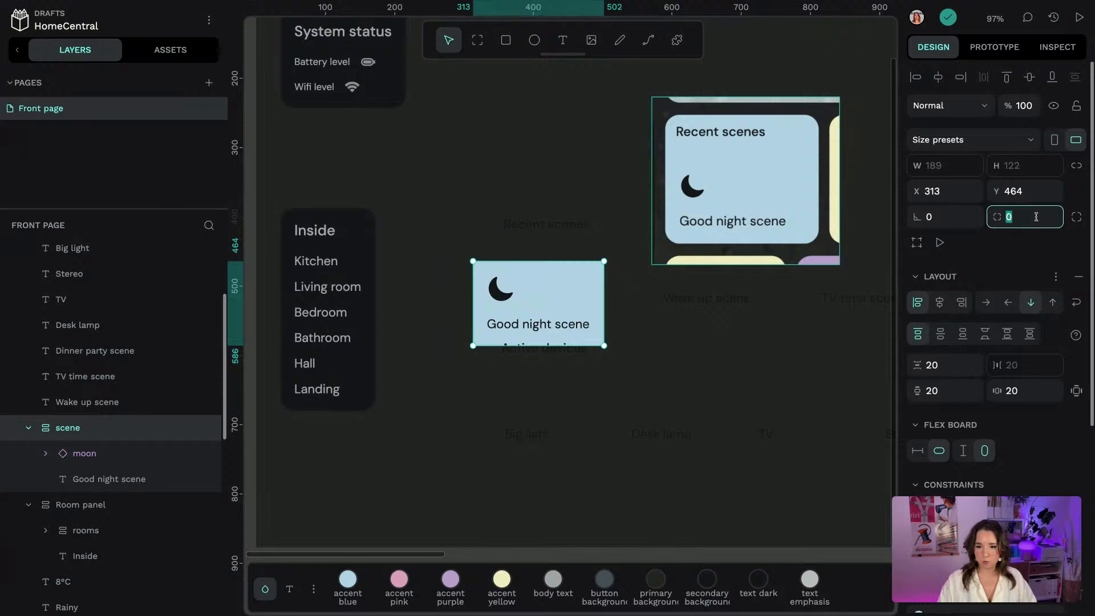
{"action": "key", "text": "Return"}
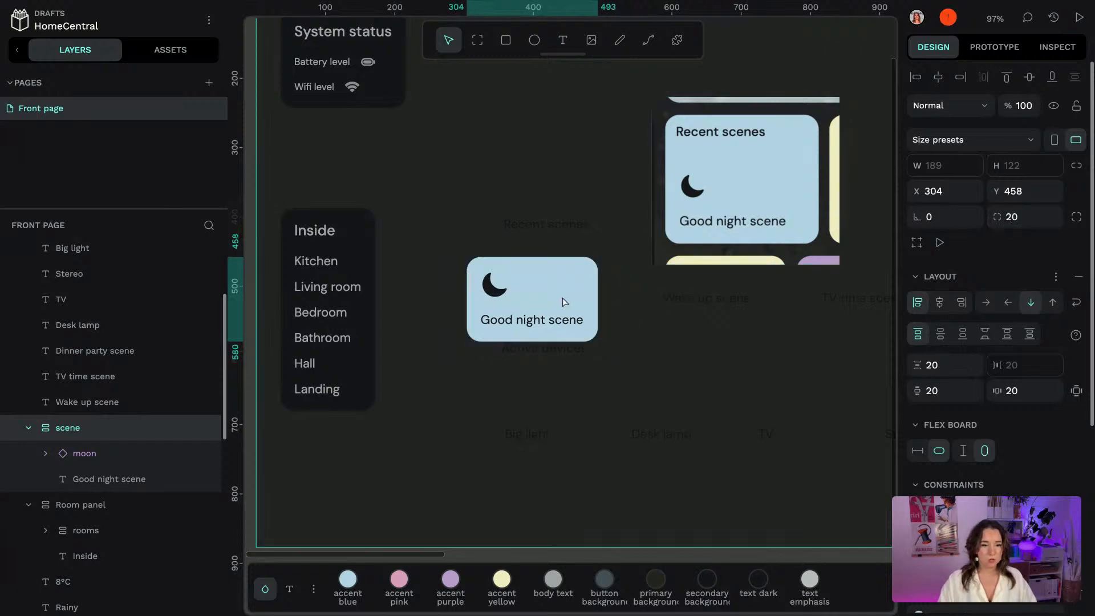
{"action": "left_click_drag", "start_coordinate": [599, 307], "coordinate": [562, 297]}
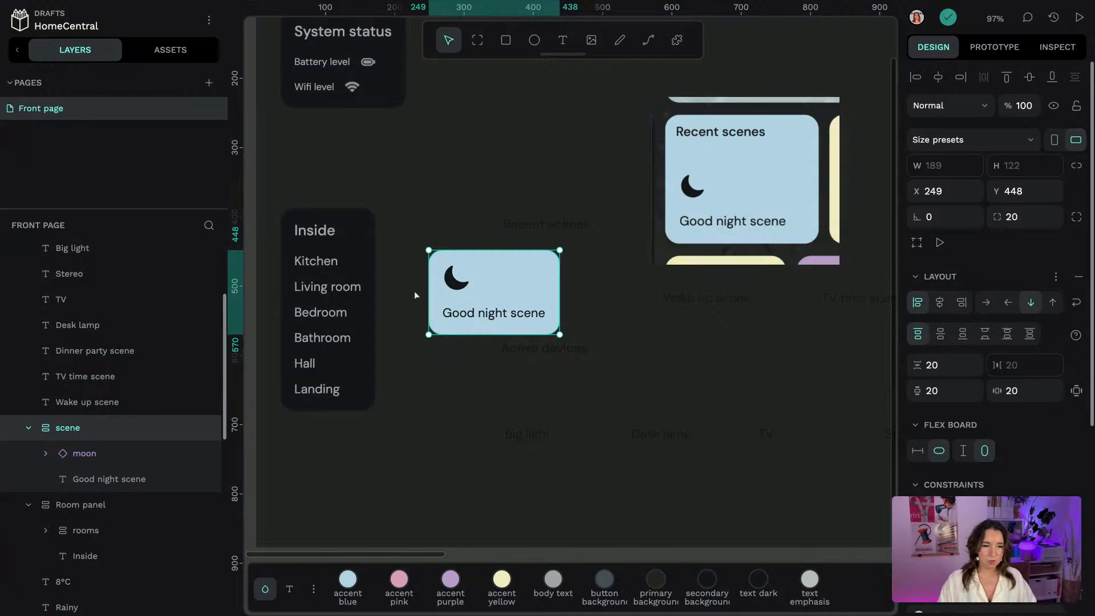
Give the scene board independent paddings with 60 on top, and move it to about X 231, Y 416
{"action": "left_click", "coordinate": [1077, 391]}
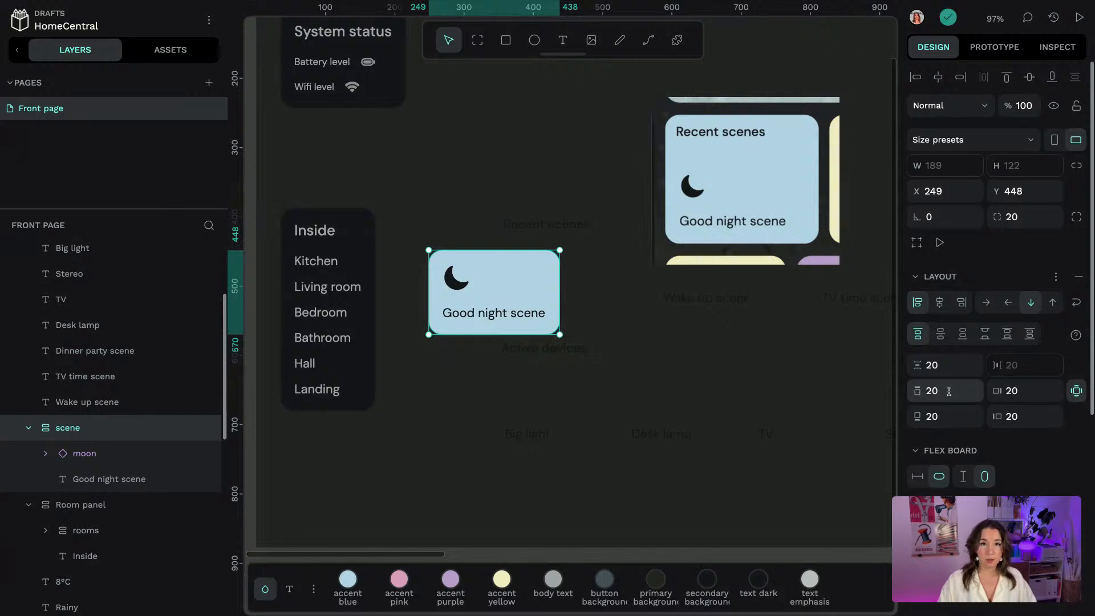
{"action": "left_click", "coordinate": [949, 391]}
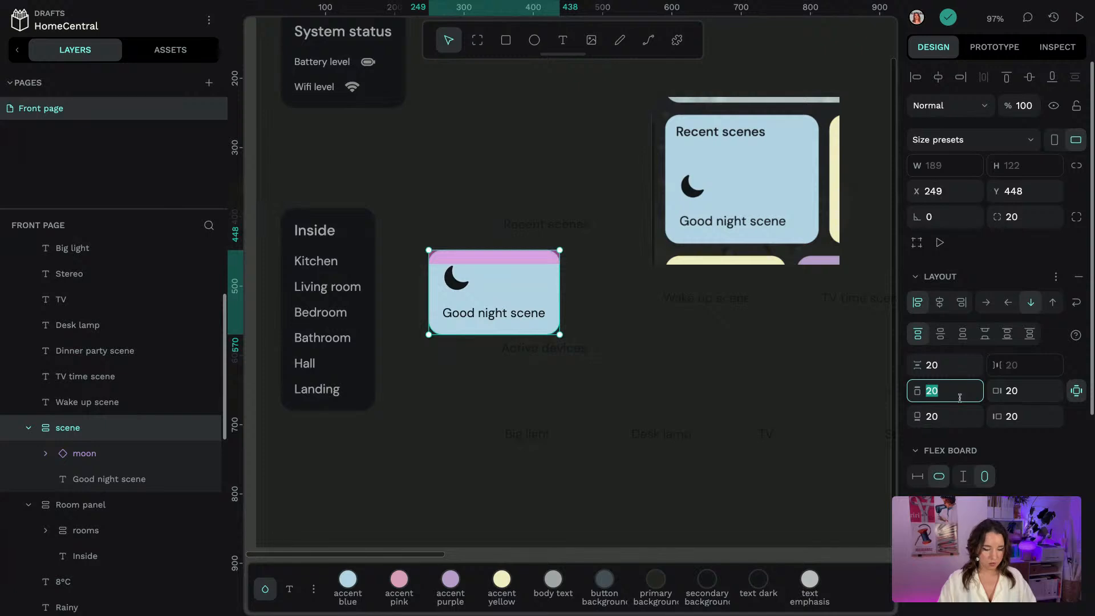
{"action": "type", "text": "60"}
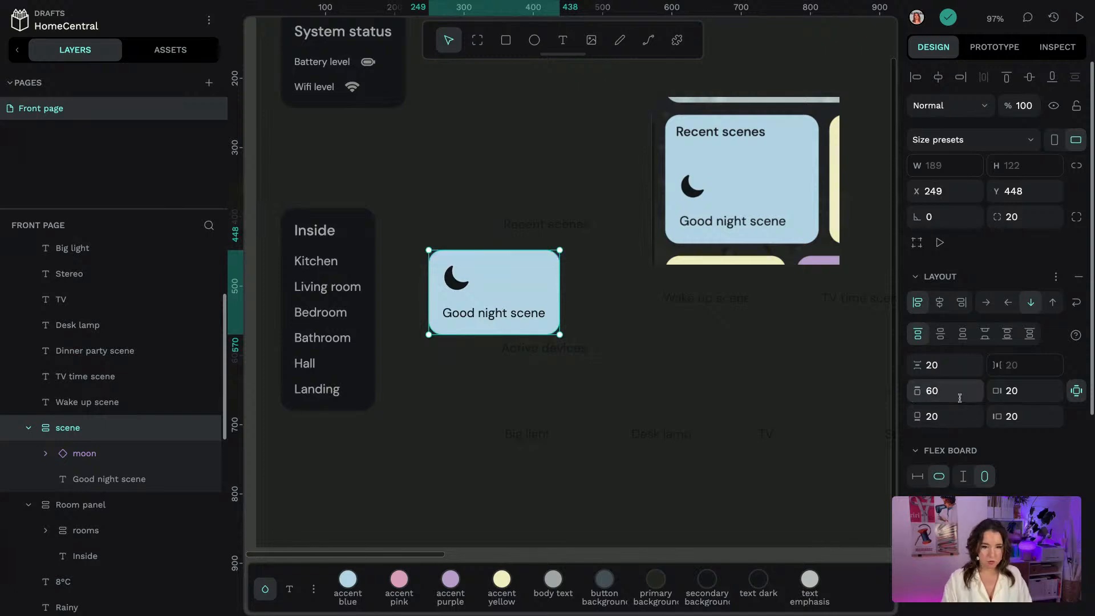
{"action": "key", "text": "Return"}
{"action": "mouse_move", "coordinate": [503, 310]}
{"action": "left_mouse_down"}
{"action": "mouse_move", "coordinate": [551, 167]}
{"action": "mouse_move", "coordinate": [521, 302]}
{"action": "left_mouse_up"}
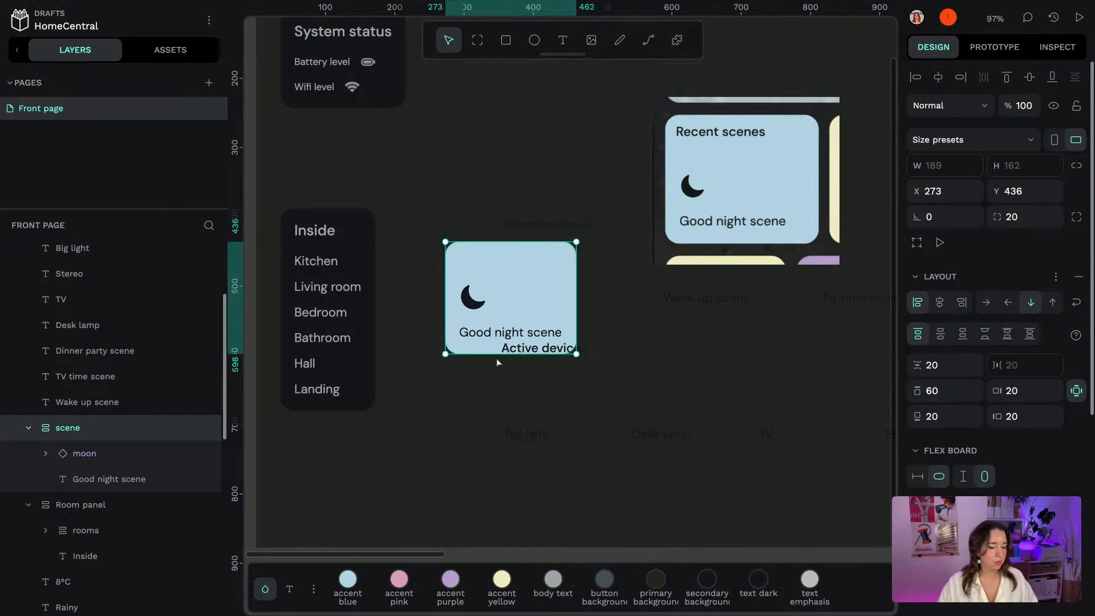
{"action": "left_click_drag", "start_coordinate": [480, 300], "coordinate": [512, 272]}
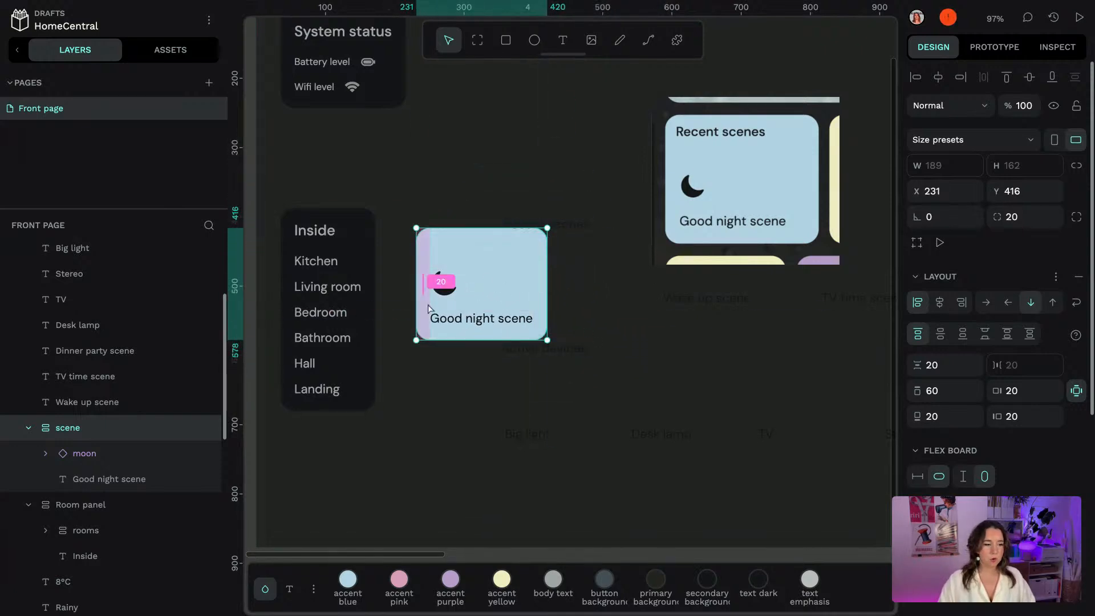
Turn the scene board into a component
{"action": "right_click", "coordinate": [79, 434]}
{"action": "left_click", "coordinate": [158, 560]}
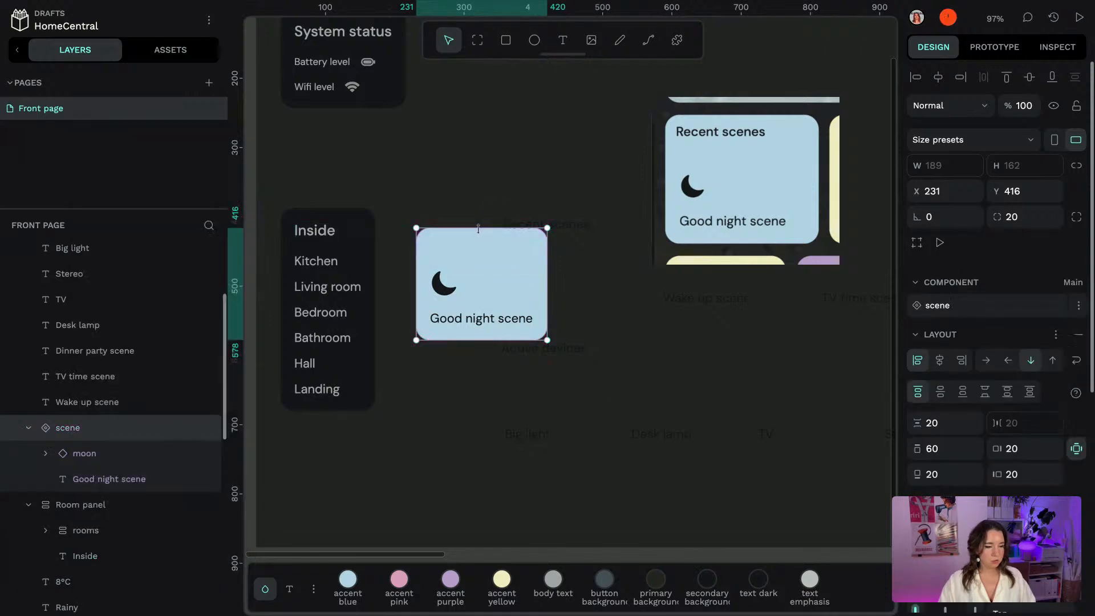
{"action": "scroll", "coordinate": [478, 229], "scroll_direction": "down", "scroll_amount": 3}
{"action": "left_click_drag", "start_coordinate": [297, 158], "coordinate": [362, 181]}
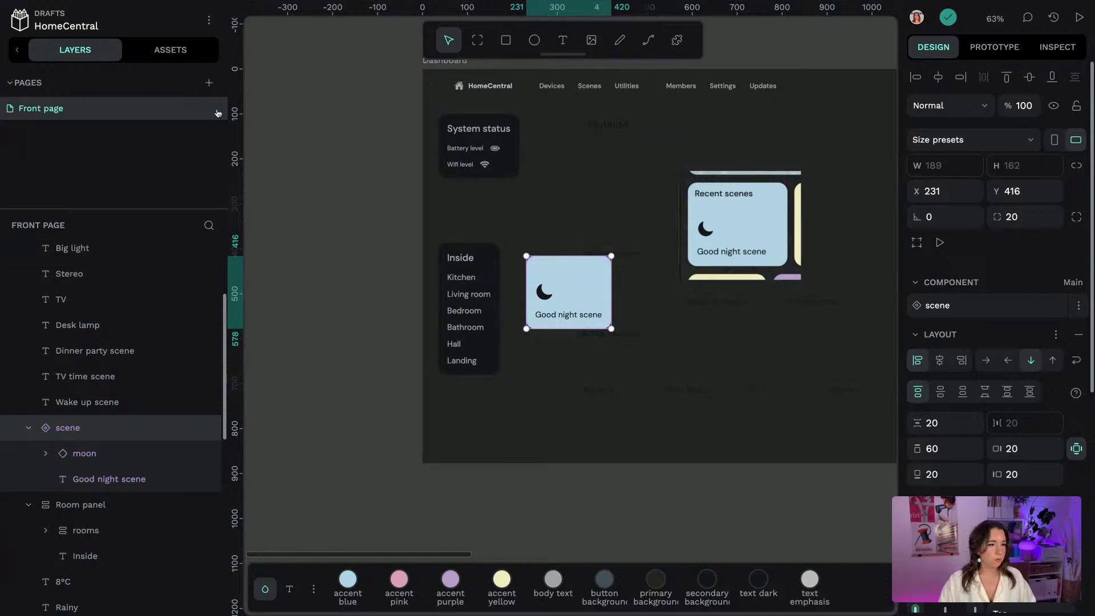
Add a new page to the file and name it Main components
{"action": "left_click", "coordinate": [208, 83]}
{"action": "double_click", "coordinate": [48, 132]}
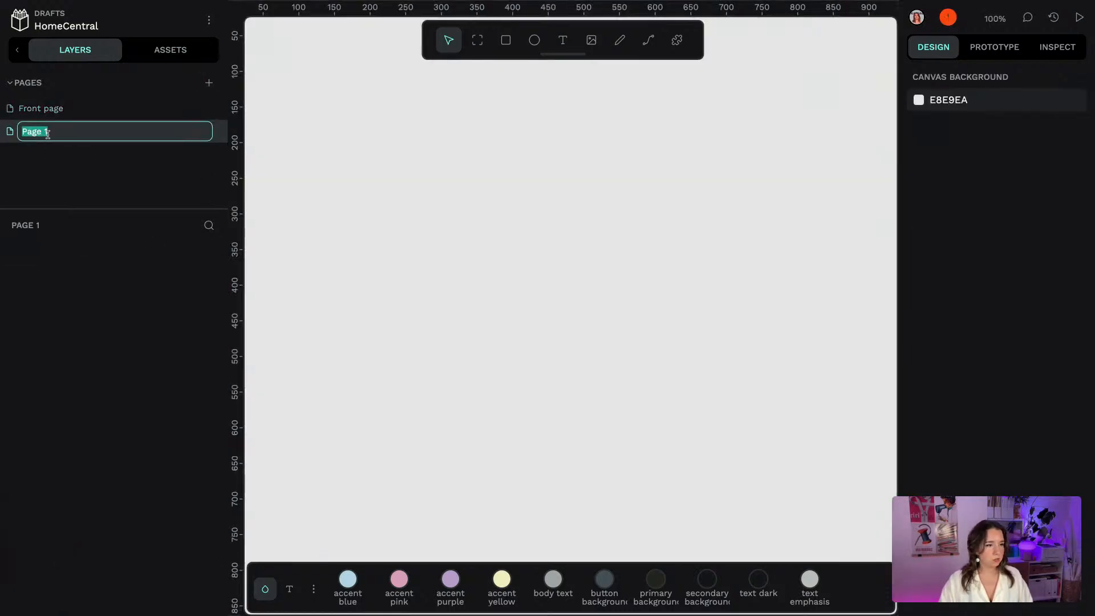
{"action": "type", "text": "Main ci"}
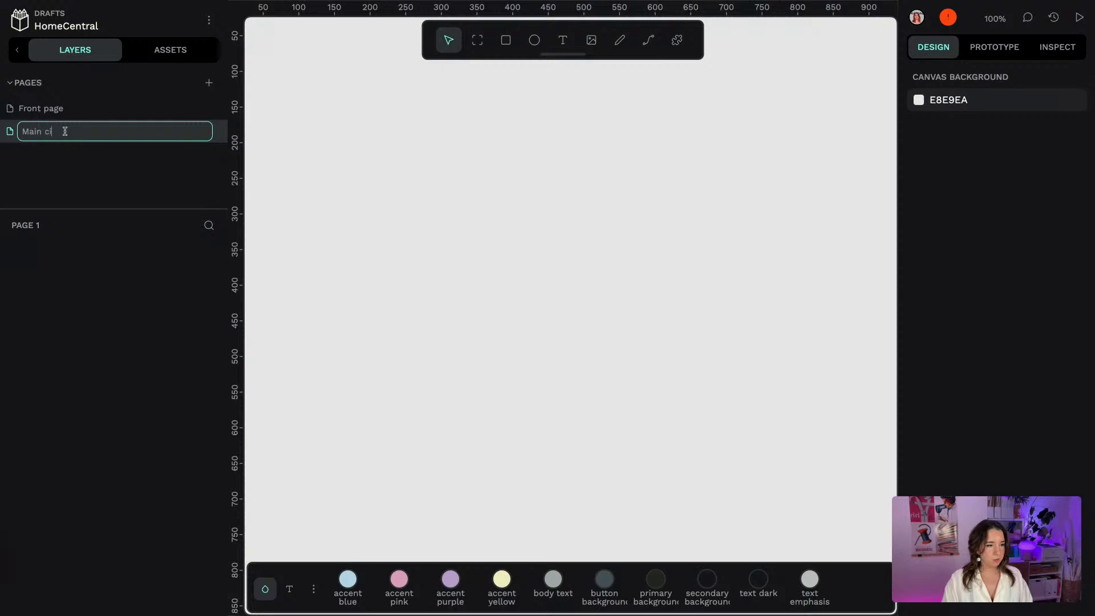
{"action": "type", "text": "mponents"}
{"action": "key", "text": "Return"}
Change the Main components page's canvas background to the dark grey 575757
{"action": "left_click", "coordinate": [919, 100]}
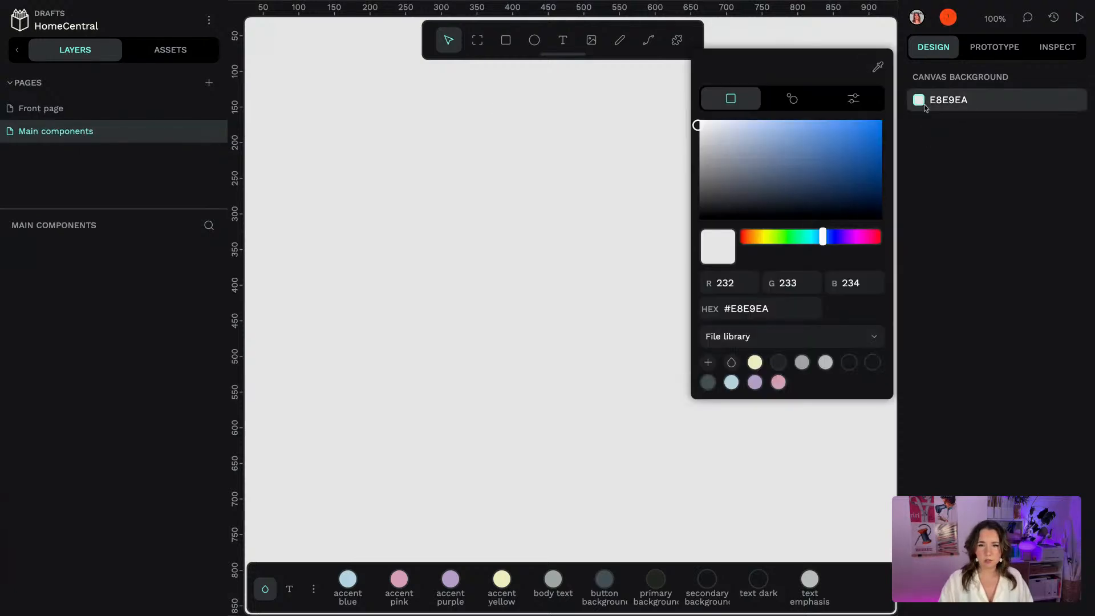
{"action": "left_click", "coordinate": [697, 182]}
{"action": "left_click", "coordinate": [595, 182]}
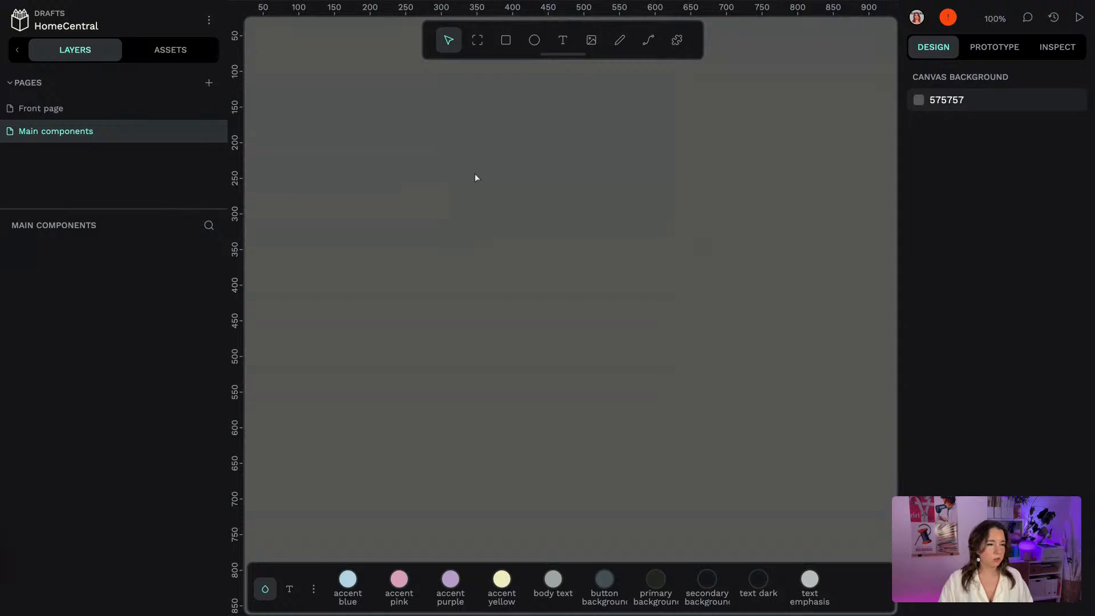
Copy the scene component from the Front page and paste it into the Main components page
{"action": "left_click", "coordinate": [13, 108]}
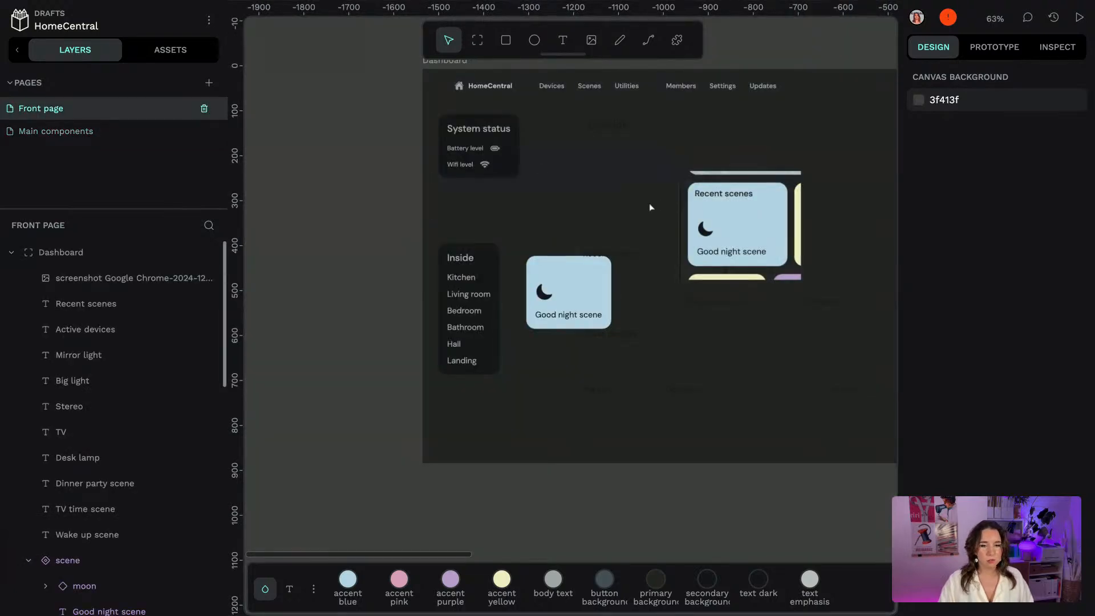
{"action": "left_click", "coordinate": [589, 288]}
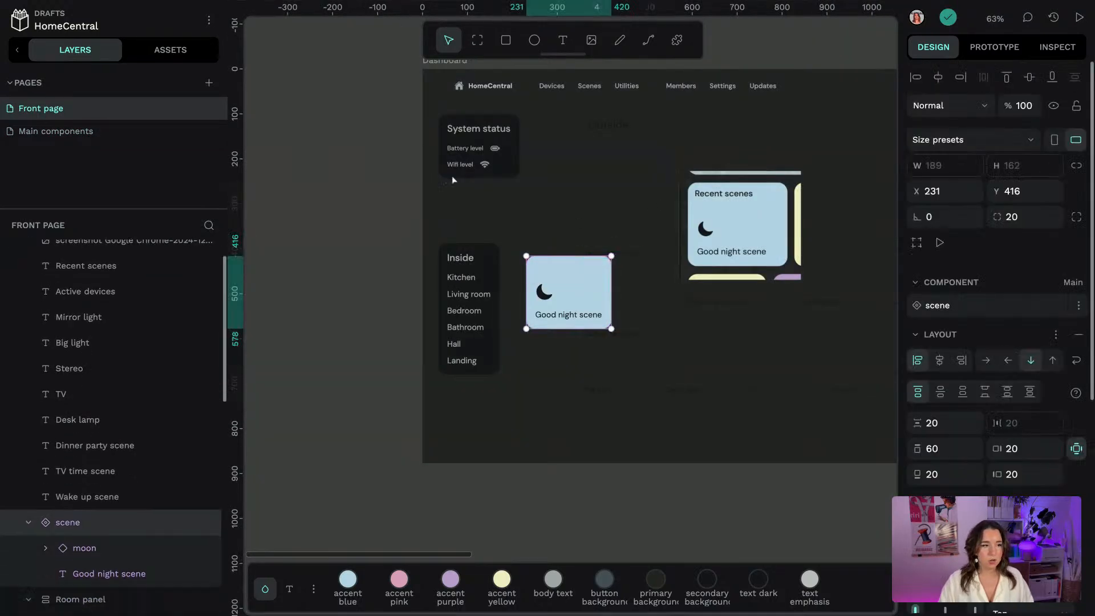
{"action": "left_click", "coordinate": [120, 142]}
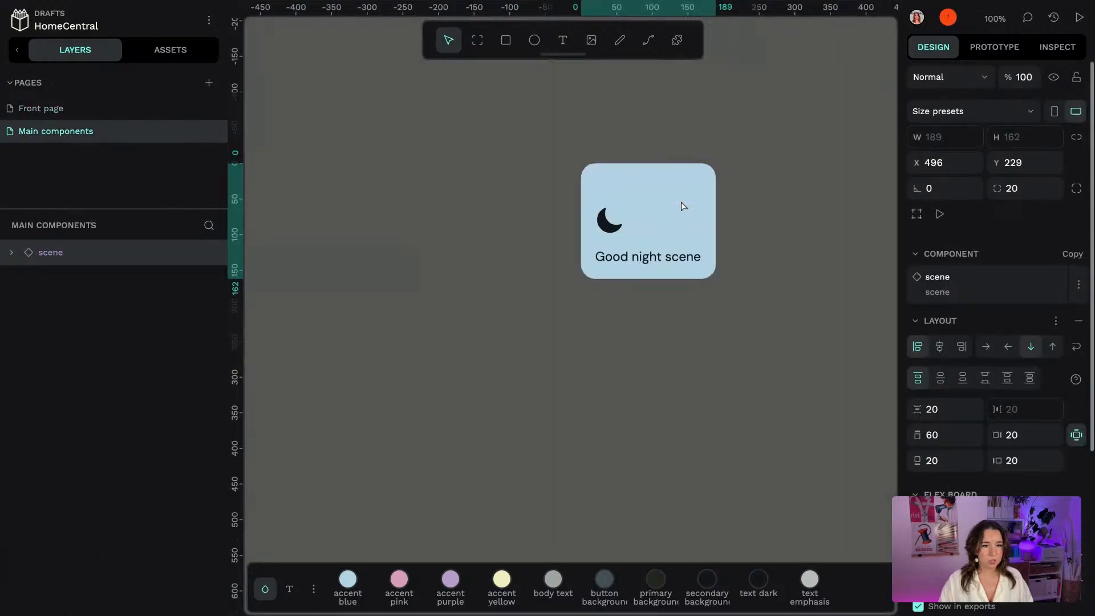
Delete the original scene main component from the Front page's Dashboard board
{"action": "left_click", "coordinate": [41, 108]}
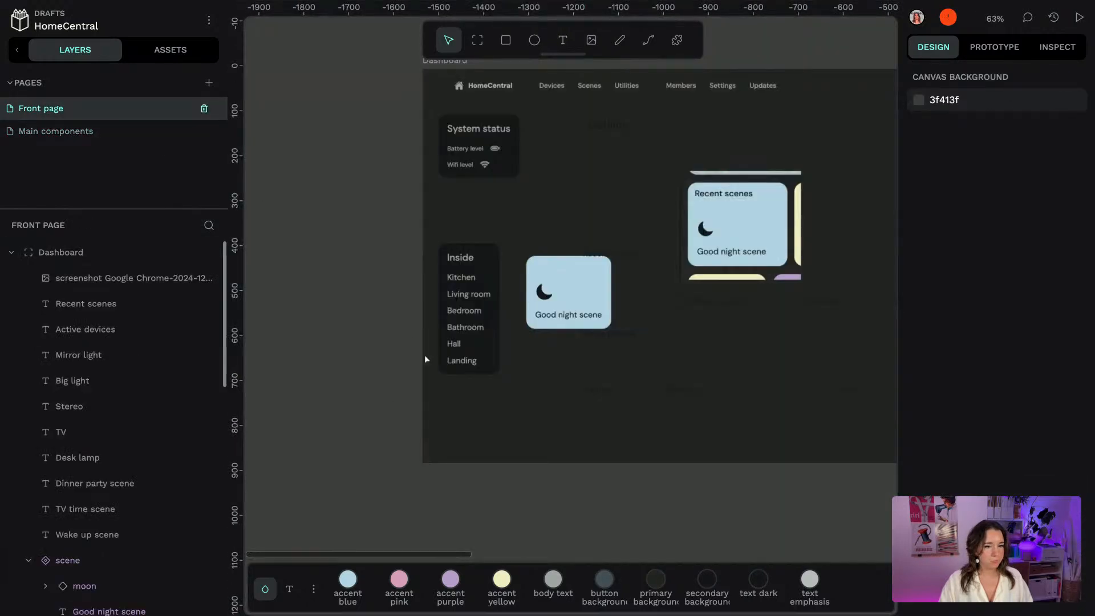
{"action": "left_click", "coordinate": [575, 294]}
{"action": "key", "text": "Delete"}
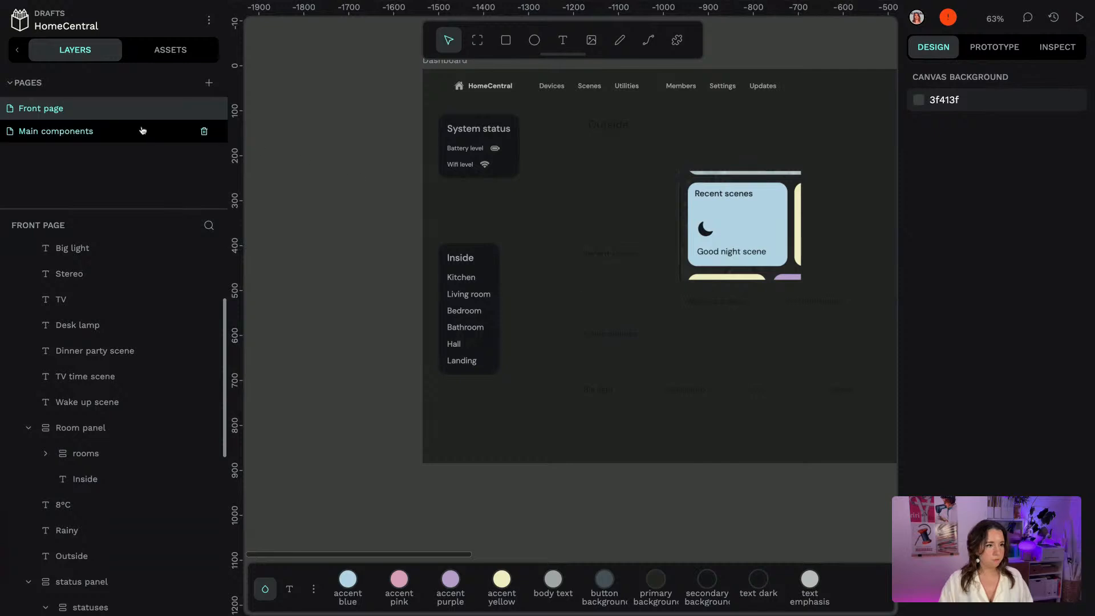
Detach the pasted scene copy on the Main components page and create a new main component from it
{"action": "left_click", "coordinate": [56, 131]}
{"action": "left_click", "coordinate": [609, 197]}
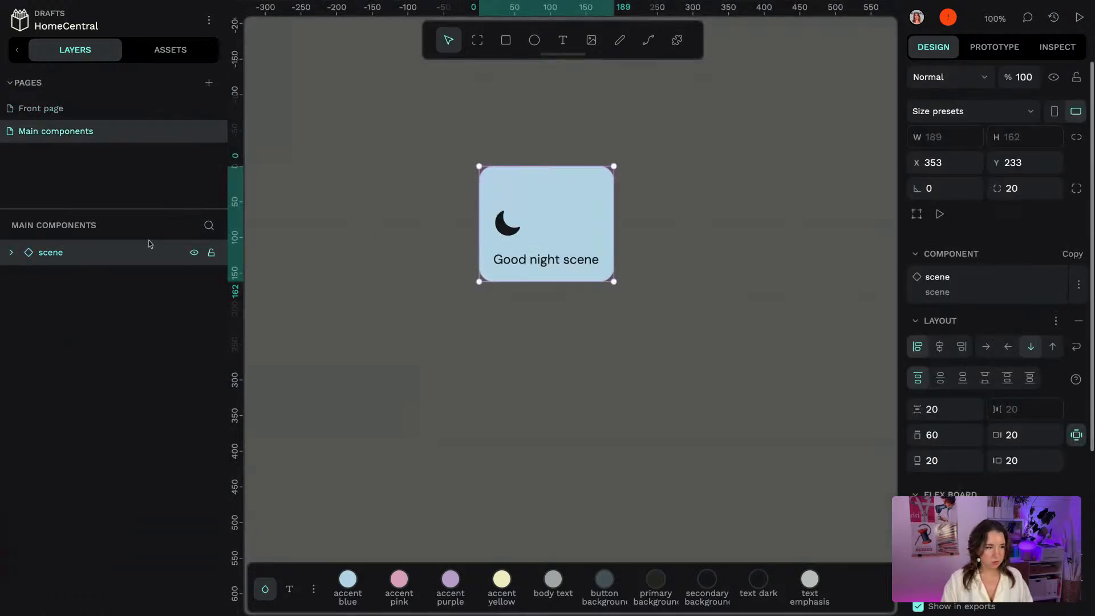
{"action": "right_click", "coordinate": [597, 240]}
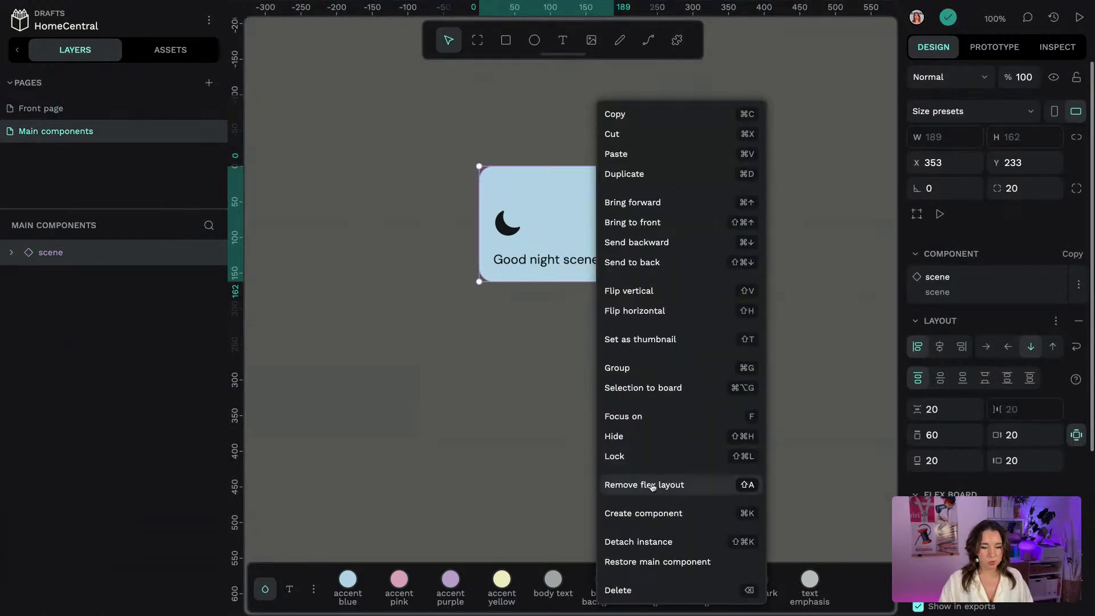
{"action": "left_click", "coordinate": [649, 549]}
{"action": "right_click", "coordinate": [594, 126]}
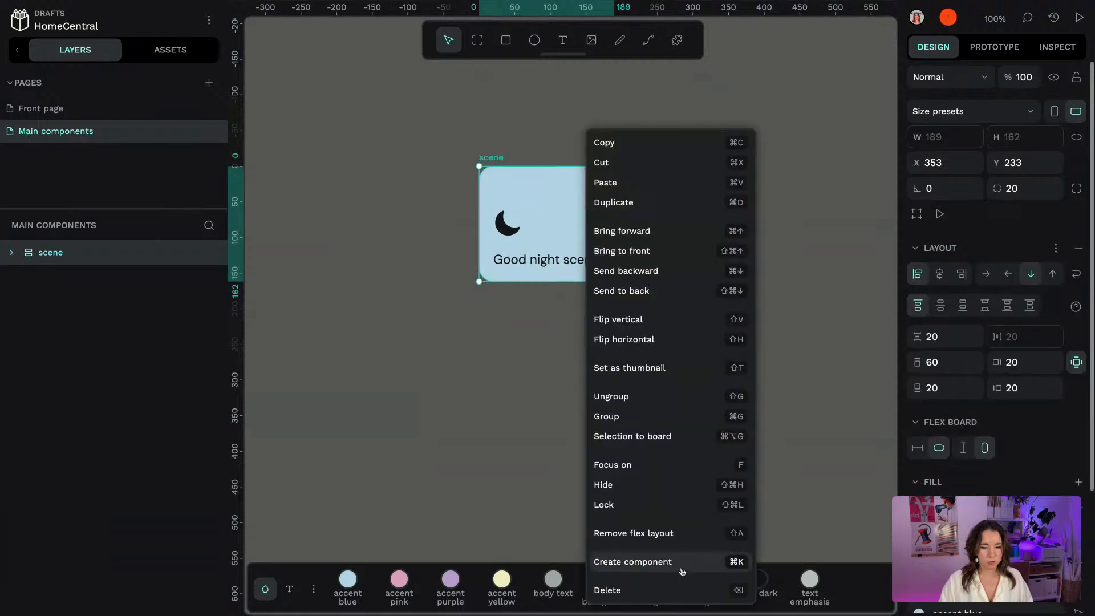
{"action": "left_click", "coordinate": [633, 562]}
{"action": "left_click", "coordinate": [432, 347]}
{"action": "left_click", "coordinate": [498, 166]}
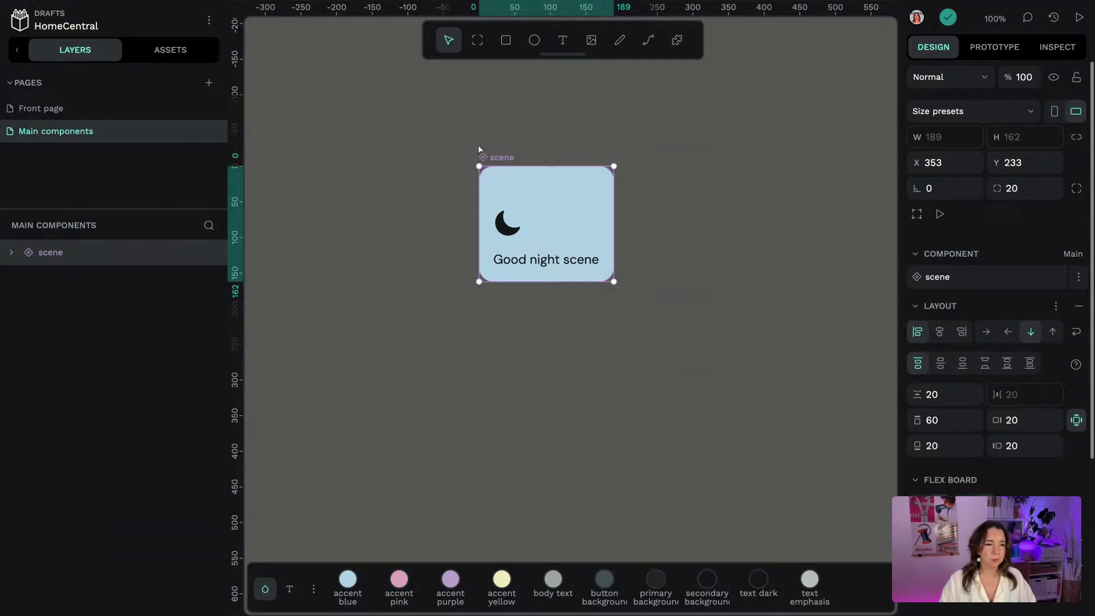
{"action": "left_click", "coordinate": [437, 164]}
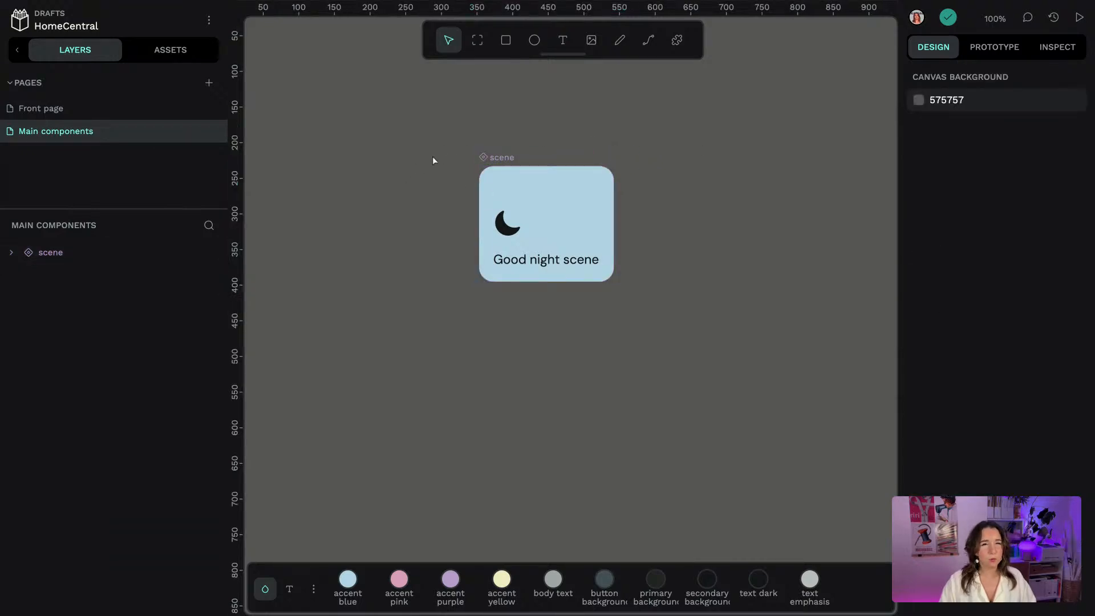
Delete the reference screenshot of the scene card from the Front page's Dashboard board
{"action": "left_click", "coordinate": [68, 112]}
{"action": "left_click", "coordinate": [745, 242]}
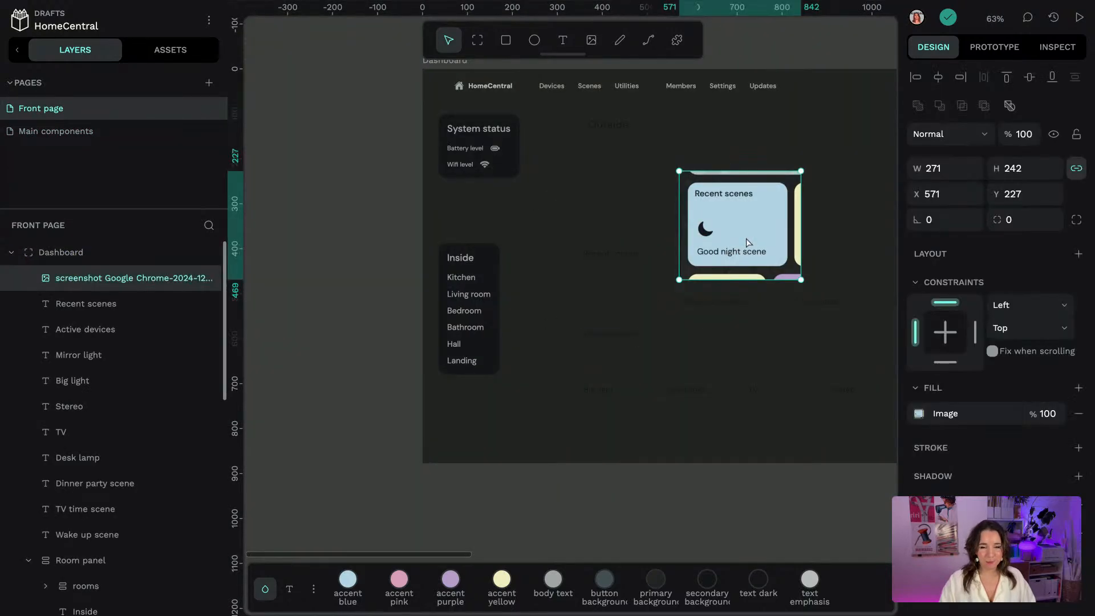
{"action": "key", "text": "Delete"}
{"action": "left_click_drag", "start_coordinate": [713, 222], "coordinate": [577, 214]}
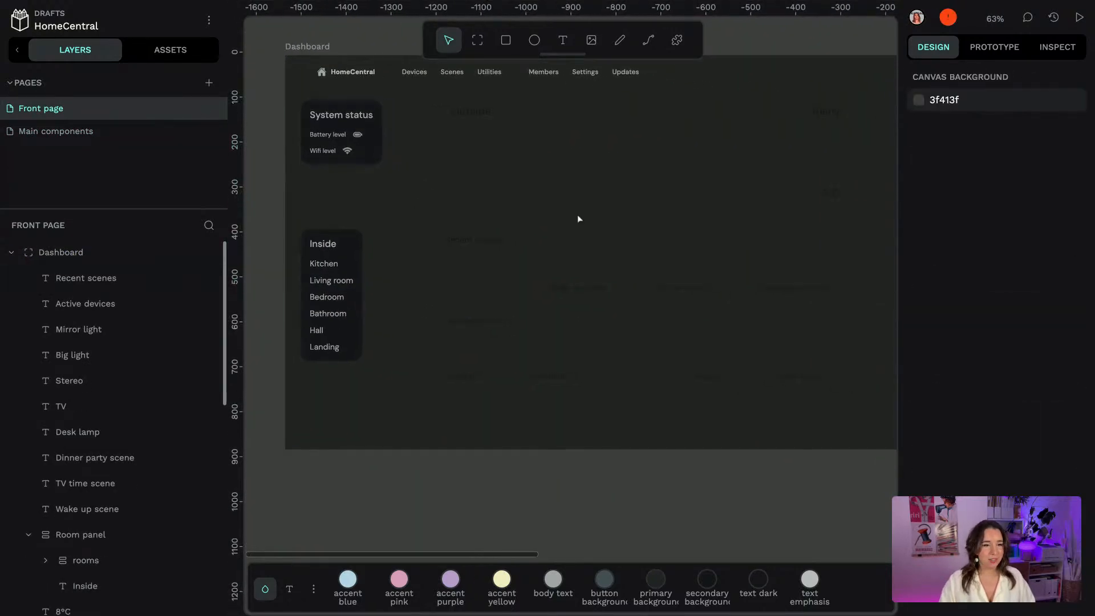
Place a scene component instance from the local library on the Dashboard board at about X 355, Y 424
{"action": "left_click", "coordinate": [164, 51]}
{"action": "left_click", "coordinate": [58, 171]}
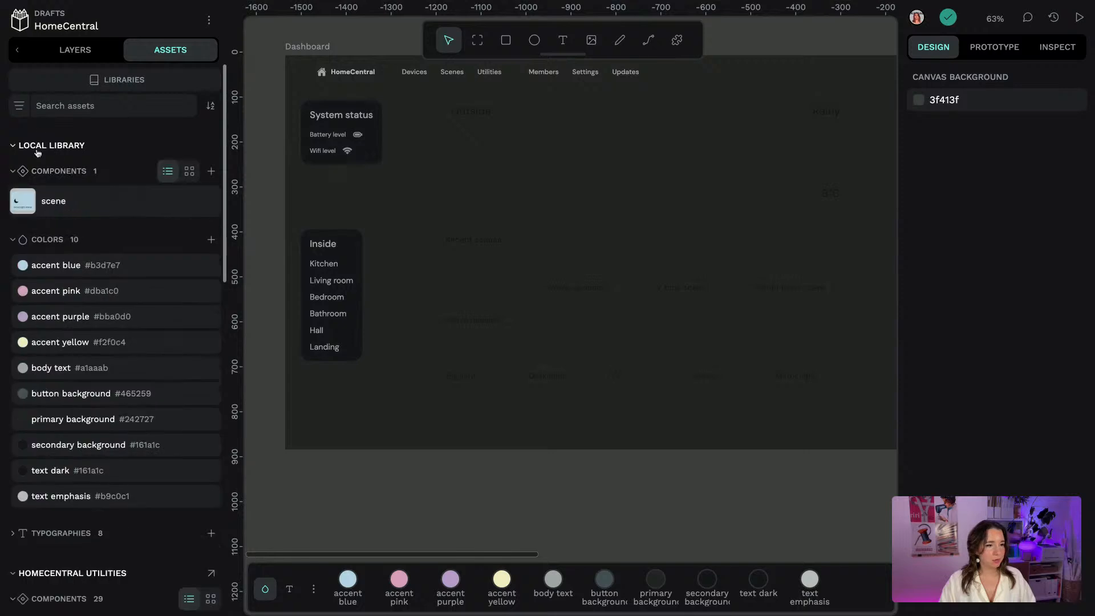
{"action": "left_click_drag", "start_coordinate": [18, 206], "coordinate": [486, 282]}
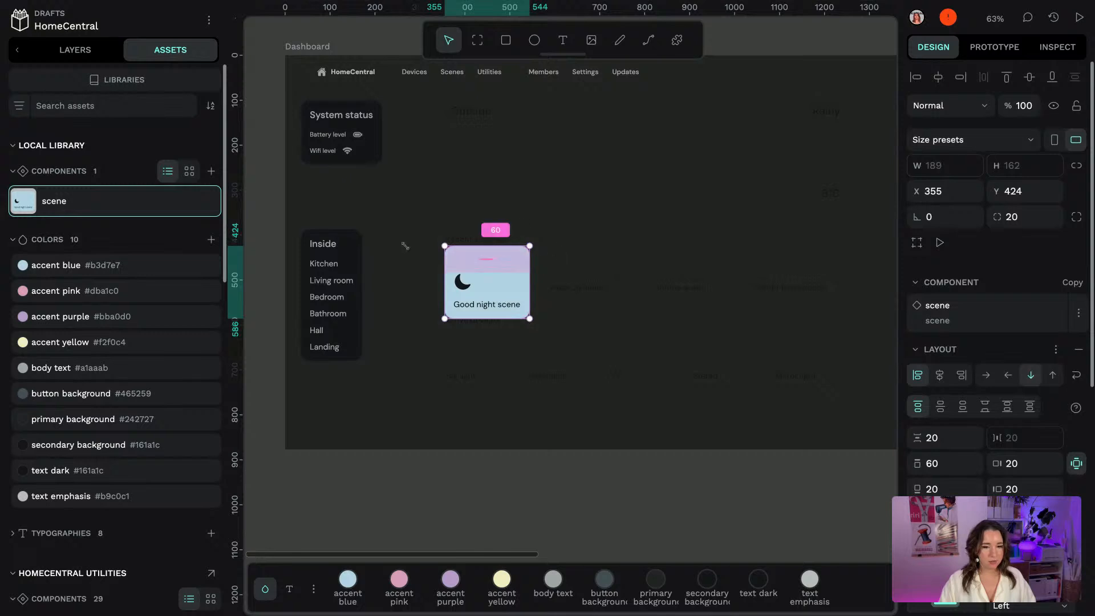
Place a second scene instance beside the Good night card and change its label to Wake up scene
{"action": "left_click_drag", "start_coordinate": [98, 208], "coordinate": [590, 298]}
{"action": "double_click", "coordinate": [586, 308]}
{"action": "double_click", "coordinate": [585, 308]}
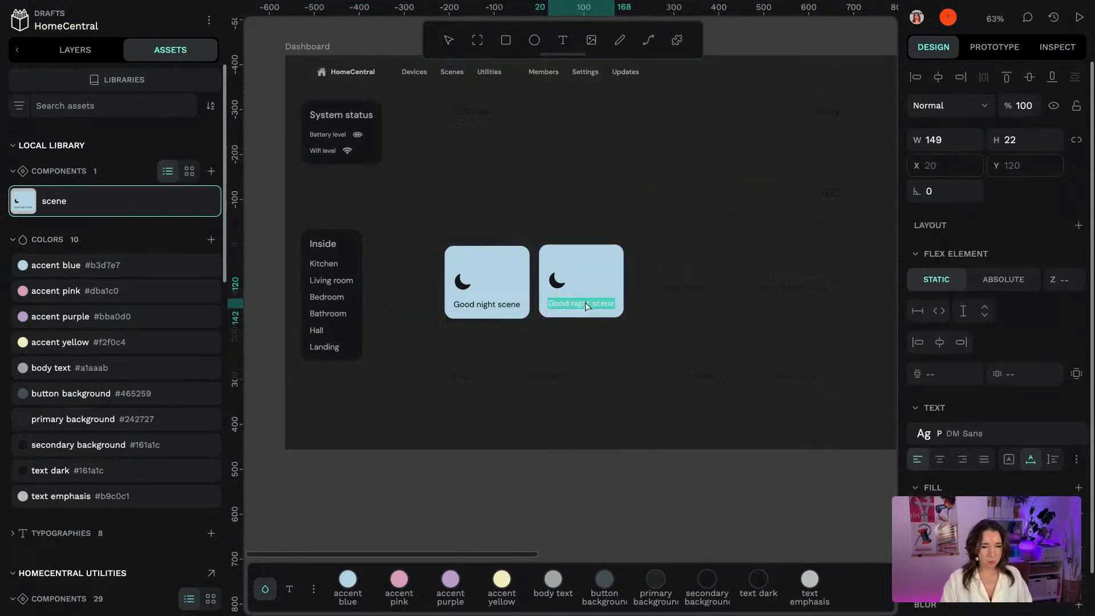
{"action": "type", "text": "Wake up scene"}
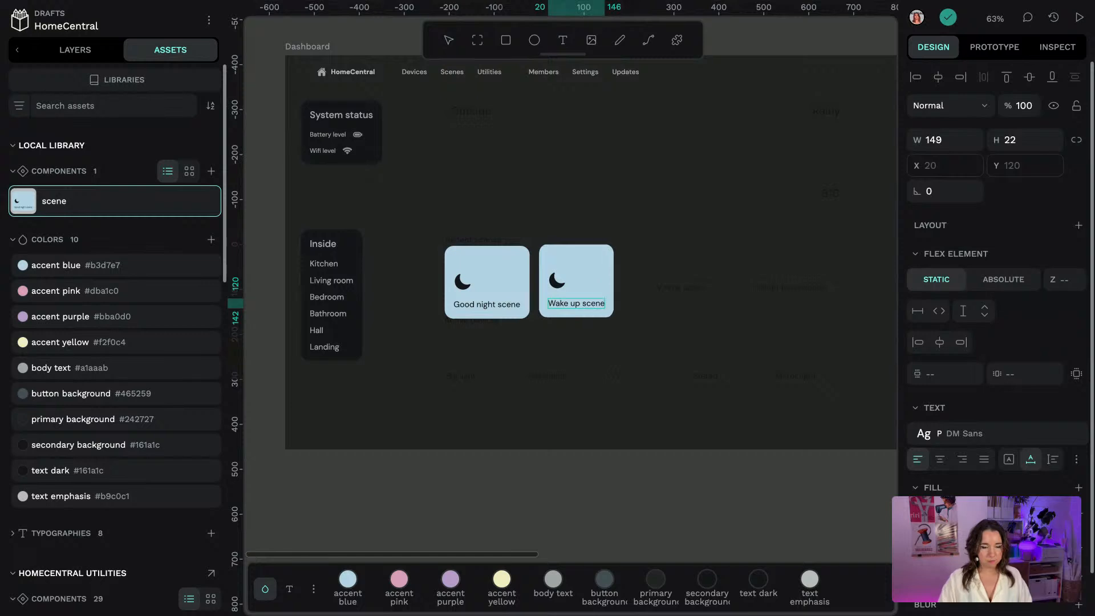
{"action": "key", "text": "Escape"}
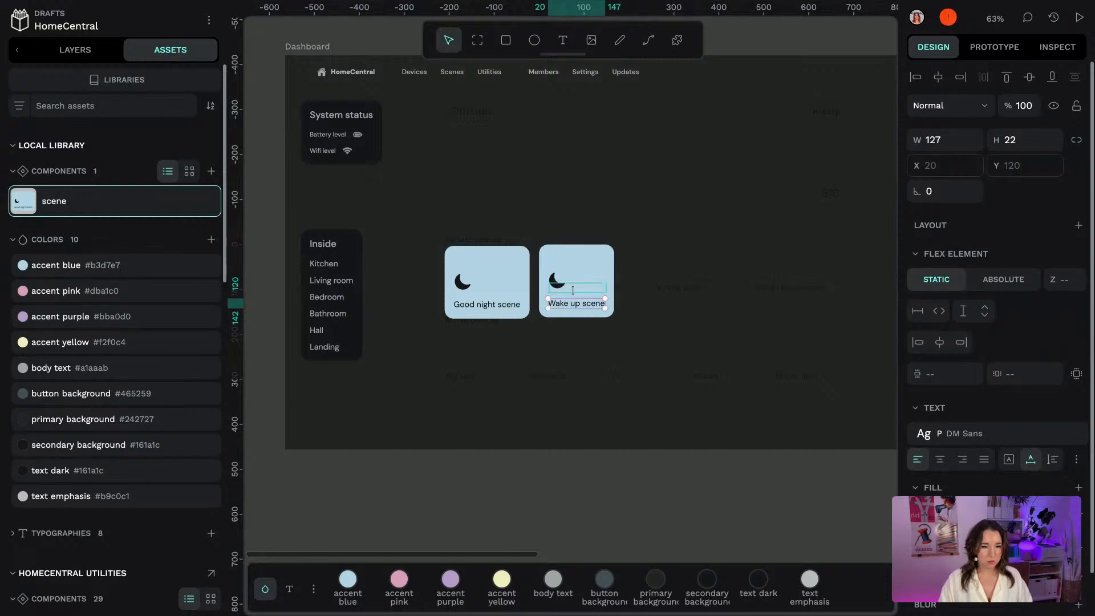
Swap the moon icon in the Wake up scene card for the cafe component from the HomeCentral Utilities library
{"action": "double_click", "coordinate": [565, 280]}
{"action": "scroll", "coordinate": [820, 350], "scroll_direction": "right", "scroll_amount": 5}
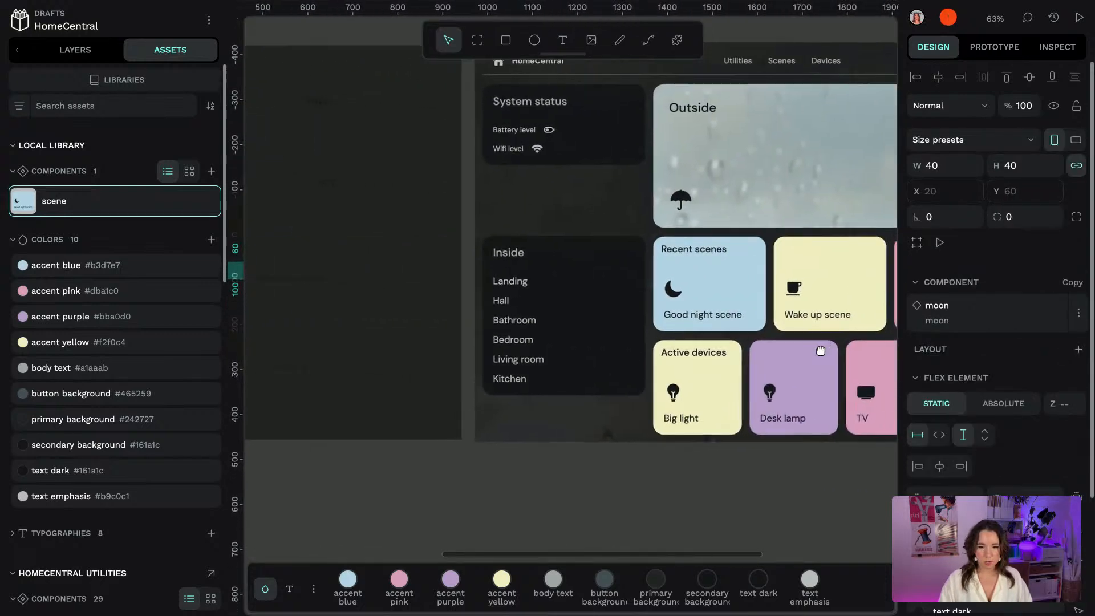
{"action": "scroll", "coordinate": [820, 350], "scroll_direction": "left", "scroll_amount": 1}
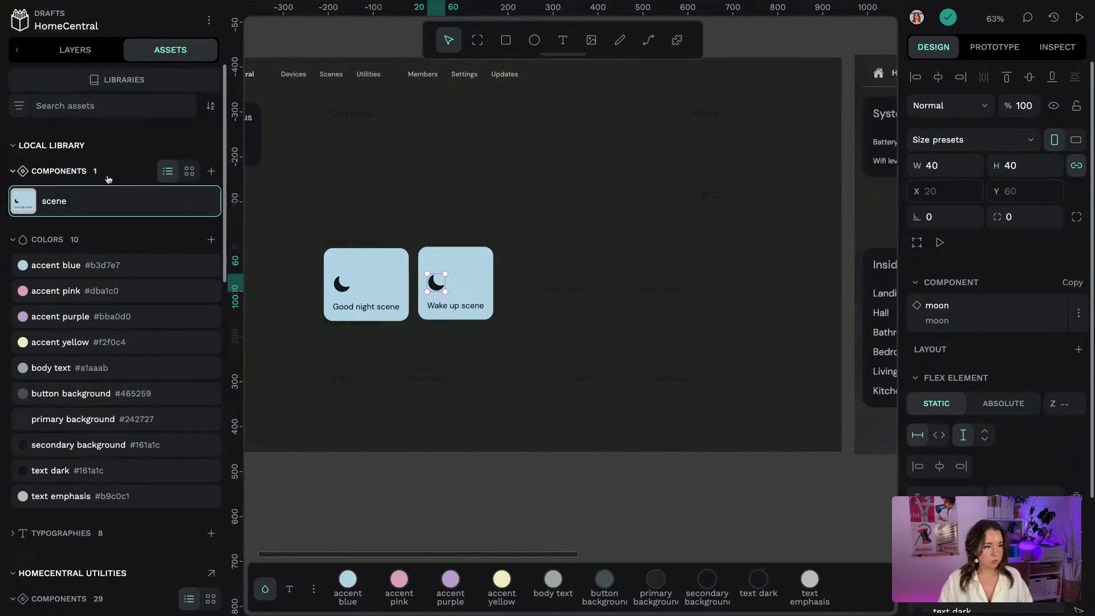
{"action": "scroll", "coordinate": [110, 415], "scroll_direction": "down", "scroll_amount": 8}
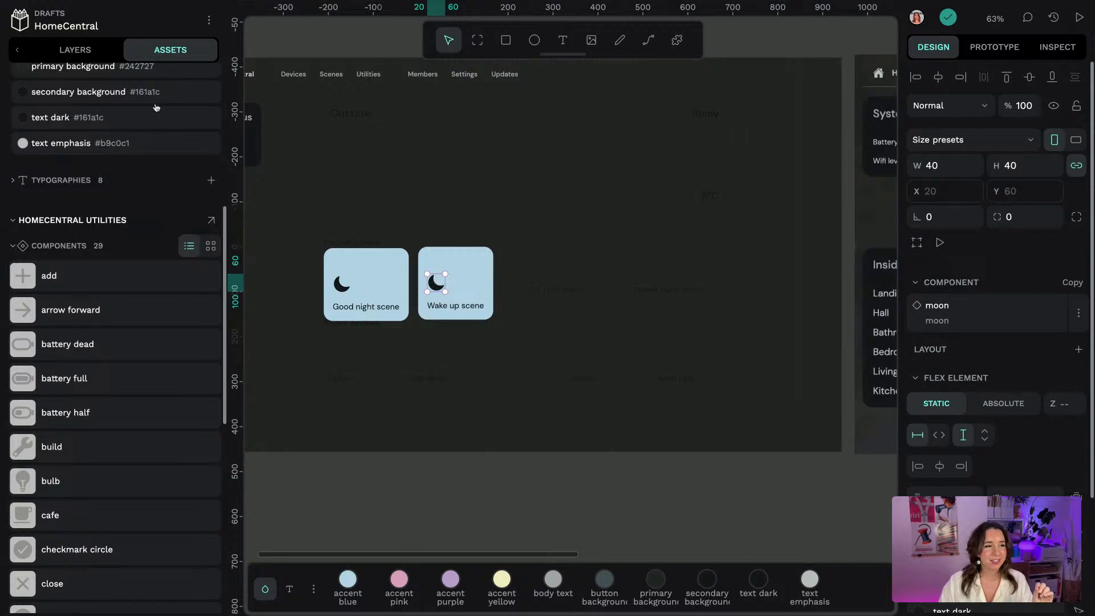
{"action": "left_click", "coordinate": [90, 56]}
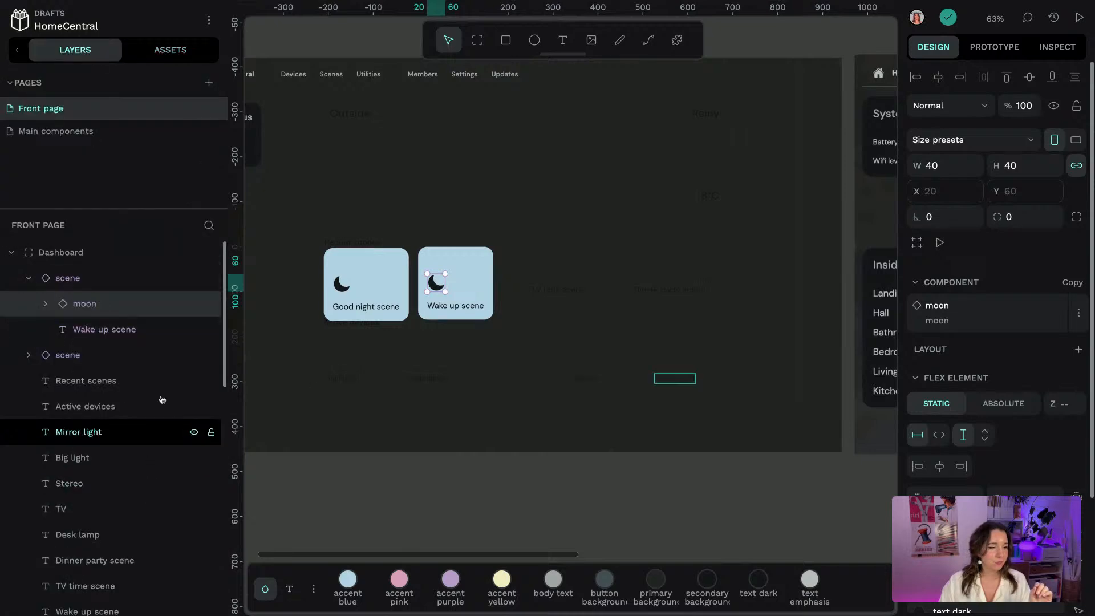
{"action": "left_click", "coordinate": [70, 279]}
{"action": "left_click", "coordinate": [73, 306]}
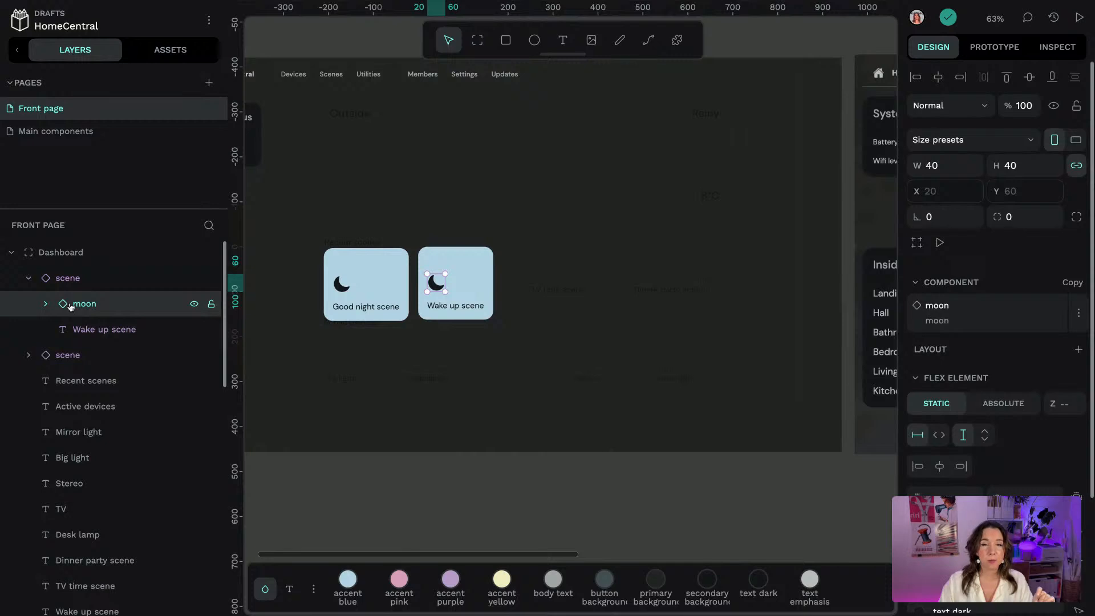
{"action": "scroll", "coordinate": [991, 388], "scroll_direction": "down", "scroll_amount": 3}
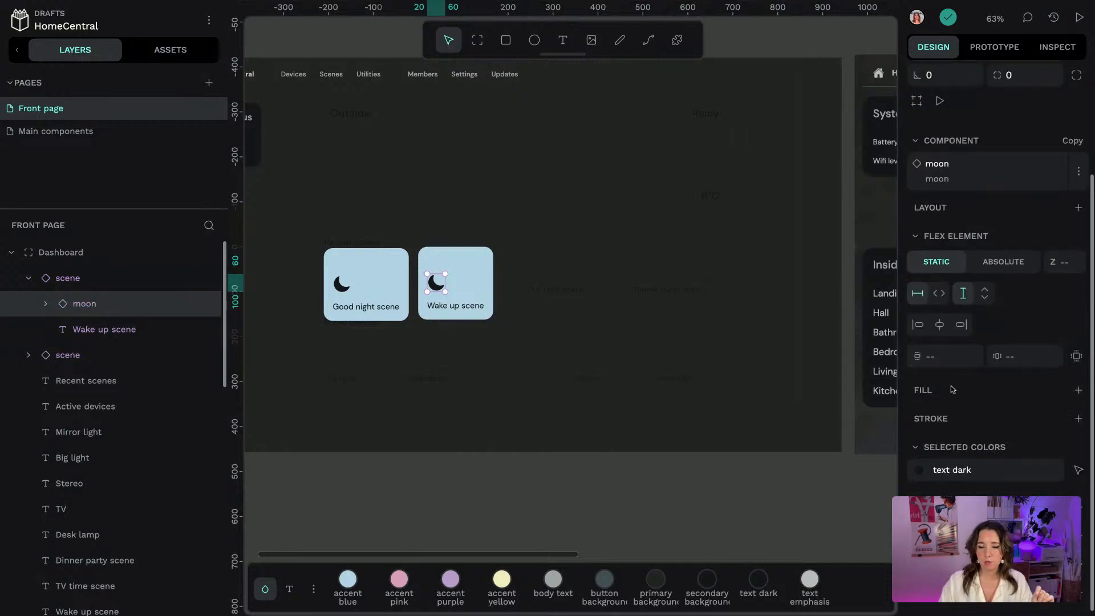
{"action": "scroll", "coordinate": [991, 326], "scroll_direction": "up", "scroll_amount": 1}
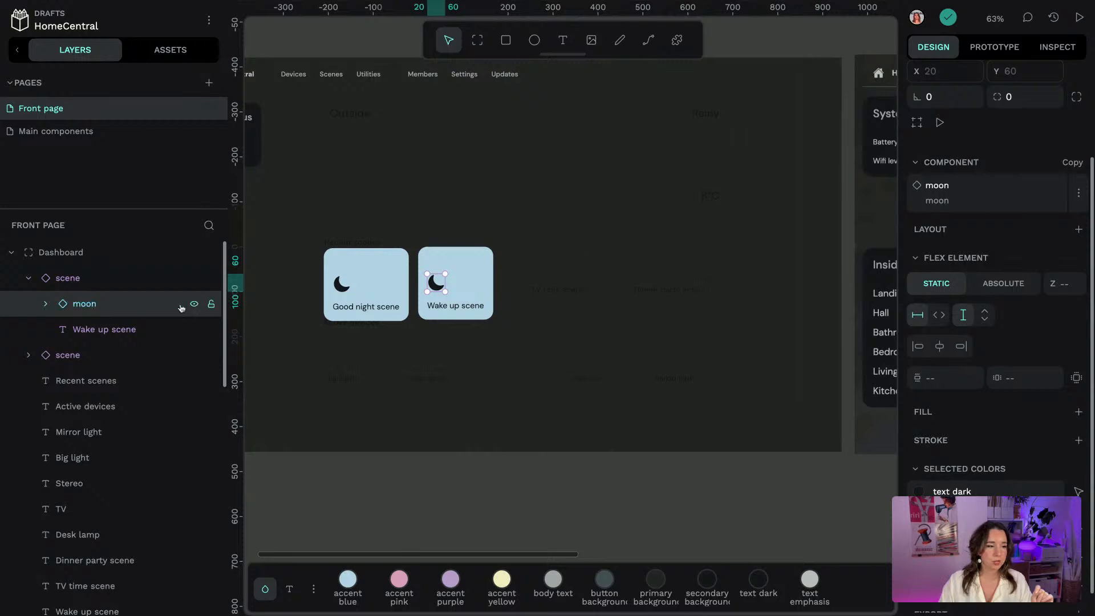
{"action": "left_click", "coordinate": [924, 188]}
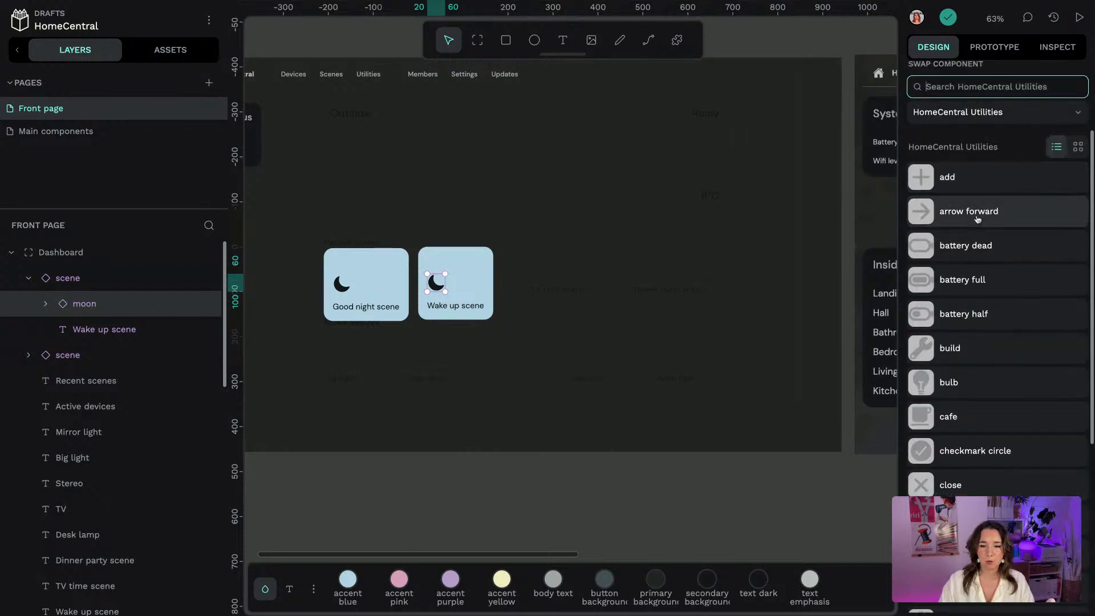
{"action": "left_click", "coordinate": [928, 420]}
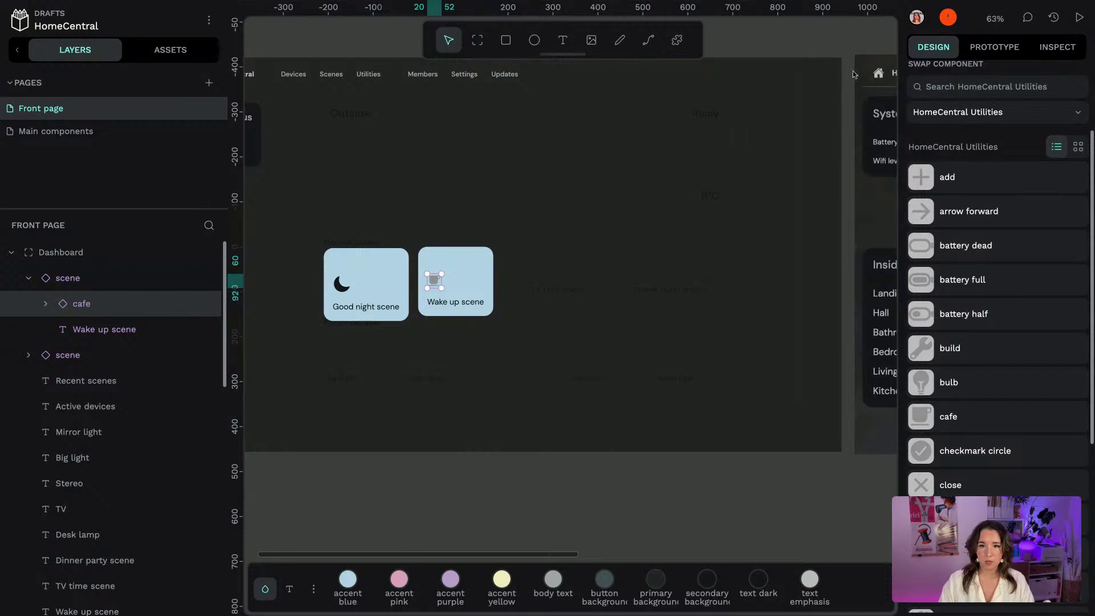
{"action": "left_click", "coordinate": [846, 51]}
Lock the cafe icon's proportions and enlarge it to 40 by 40
{"action": "left_click", "coordinate": [436, 285]}
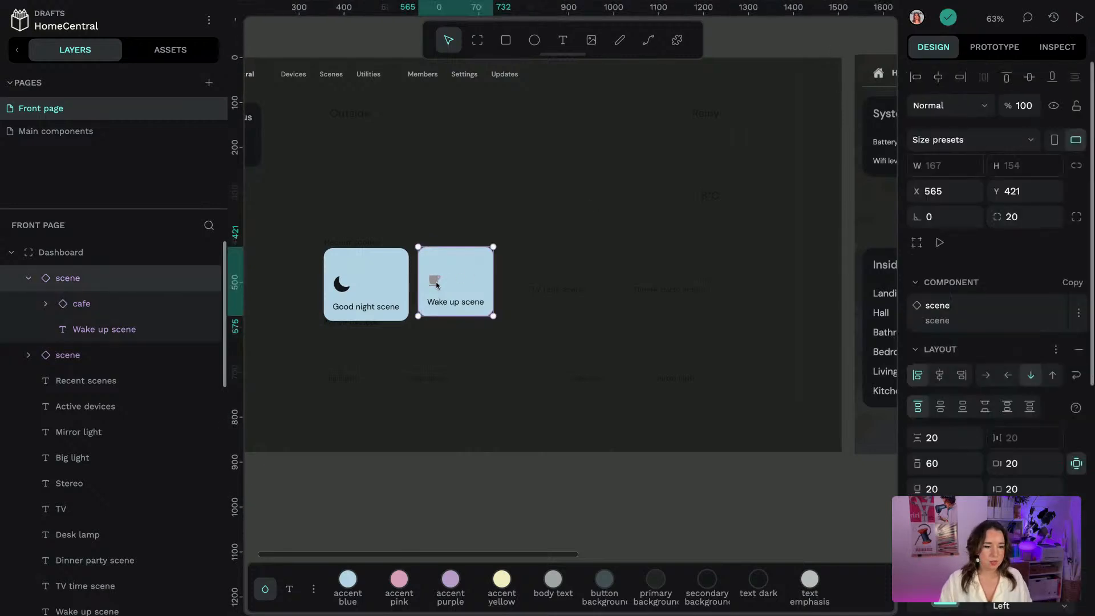
{"action": "left_click", "coordinate": [122, 302]}
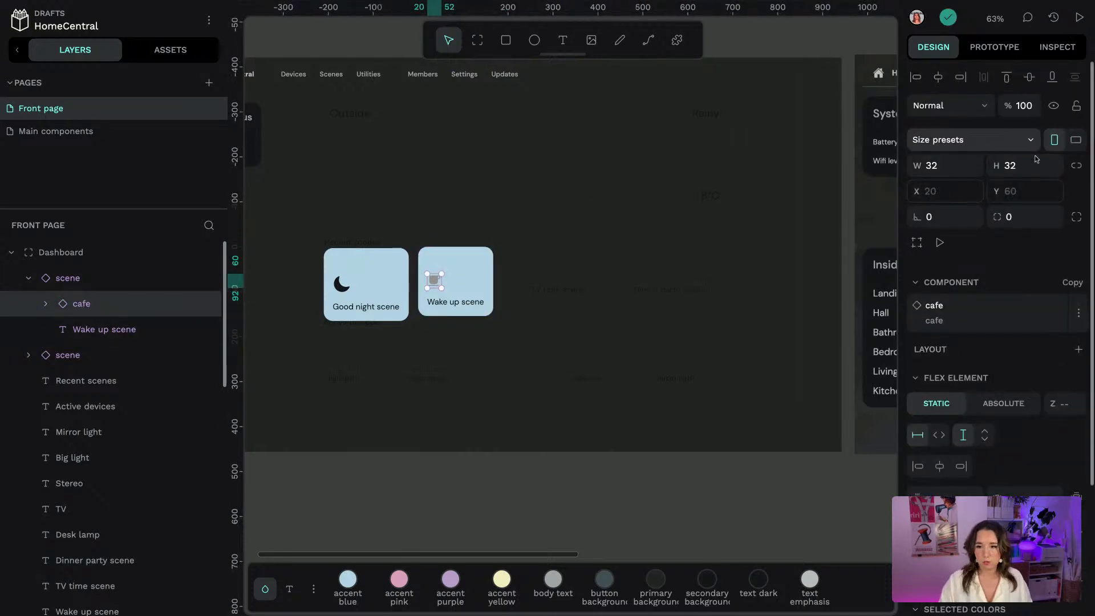
{"action": "left_click", "coordinate": [1076, 167]}
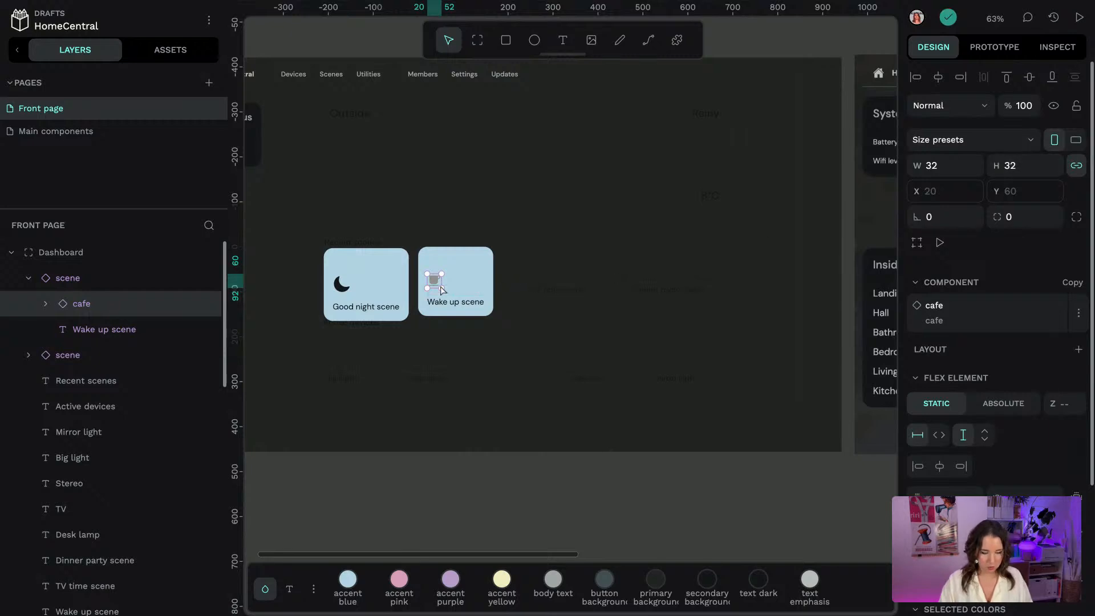
{"action": "scroll", "coordinate": [440, 289], "scroll_direction": "up", "scroll_amount": 5}
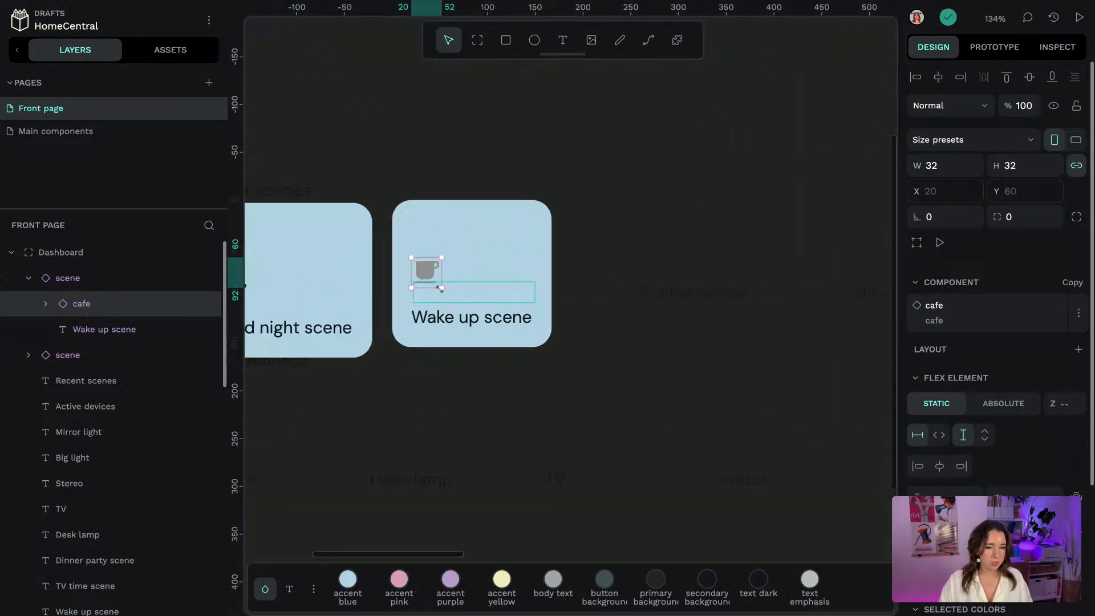
{"action": "mouse_move", "coordinate": [441, 288]}
{"action": "left_mouse_down"}
{"action": "mouse_move", "coordinate": [451, 297]}
{"action": "mouse_move", "coordinate": [438, 287]}
{"action": "left_mouse_up"}
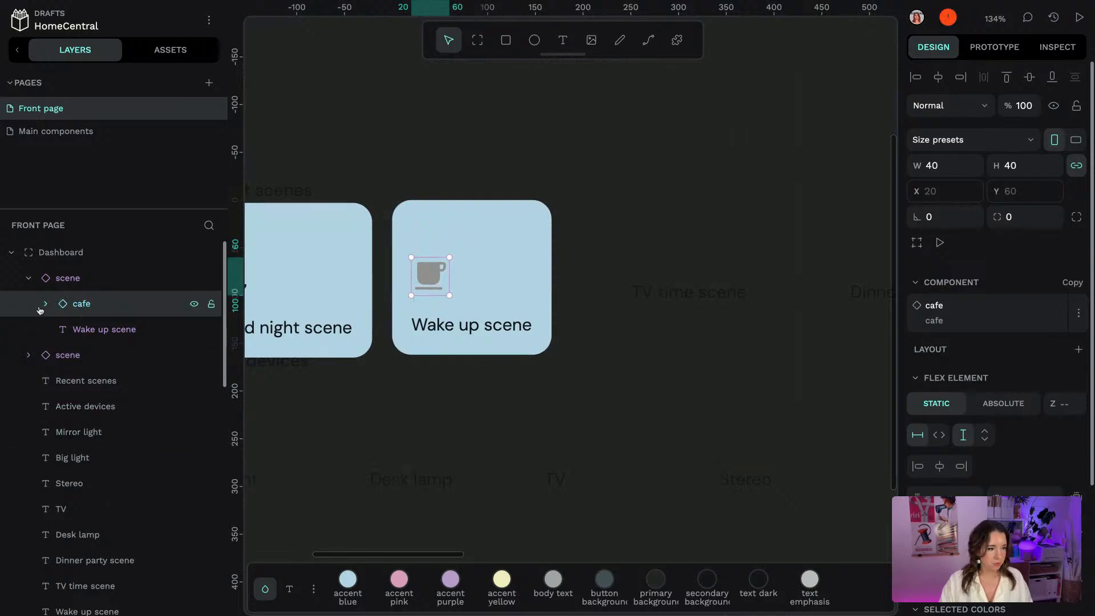
Recolor the cafe icon with the near-black 161a1c color from the file library
{"action": "left_click", "coordinate": [45, 304]}
{"action": "left_click", "coordinate": [63, 331]}
{"action": "scroll", "coordinate": [970, 371], "scroll_direction": "down", "scroll_amount": 3}
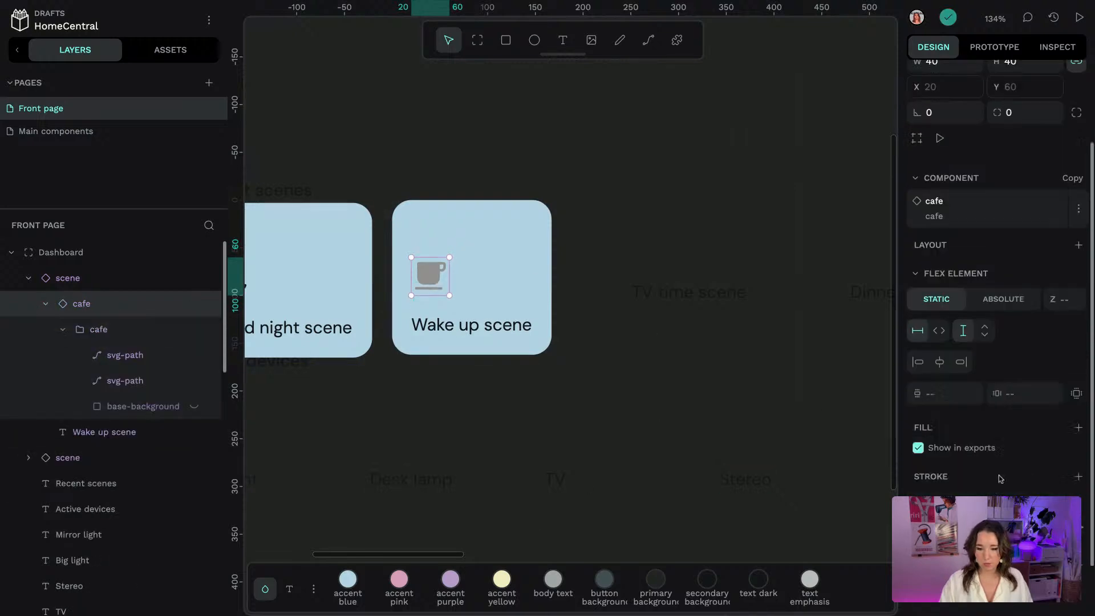
{"action": "left_click", "coordinate": [919, 470]}
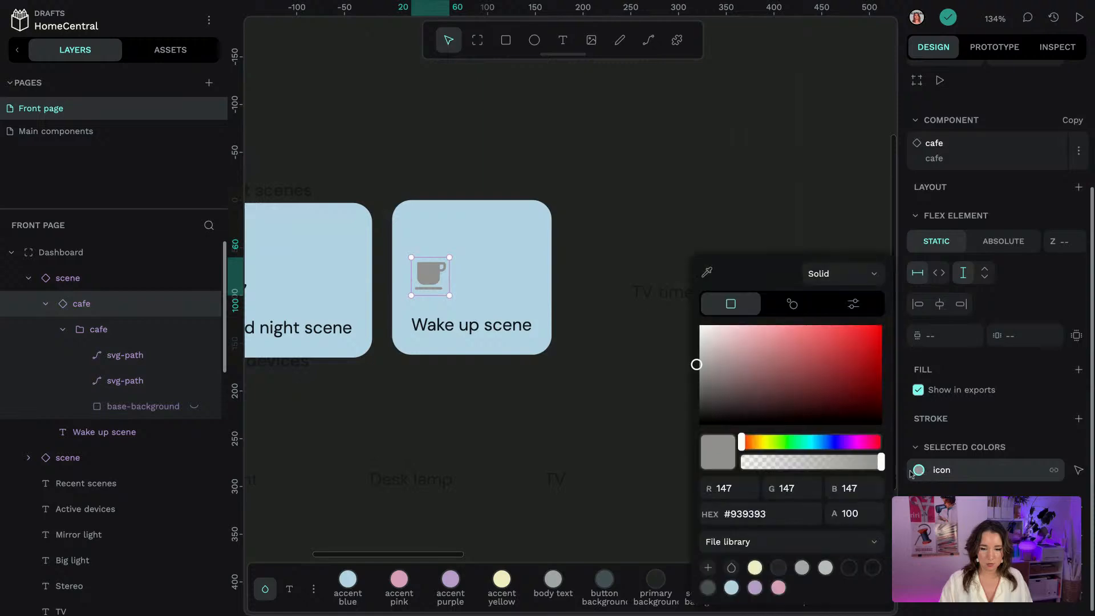
{"action": "left_click", "coordinate": [872, 567]}
{"action": "left_click", "coordinate": [461, 397]}
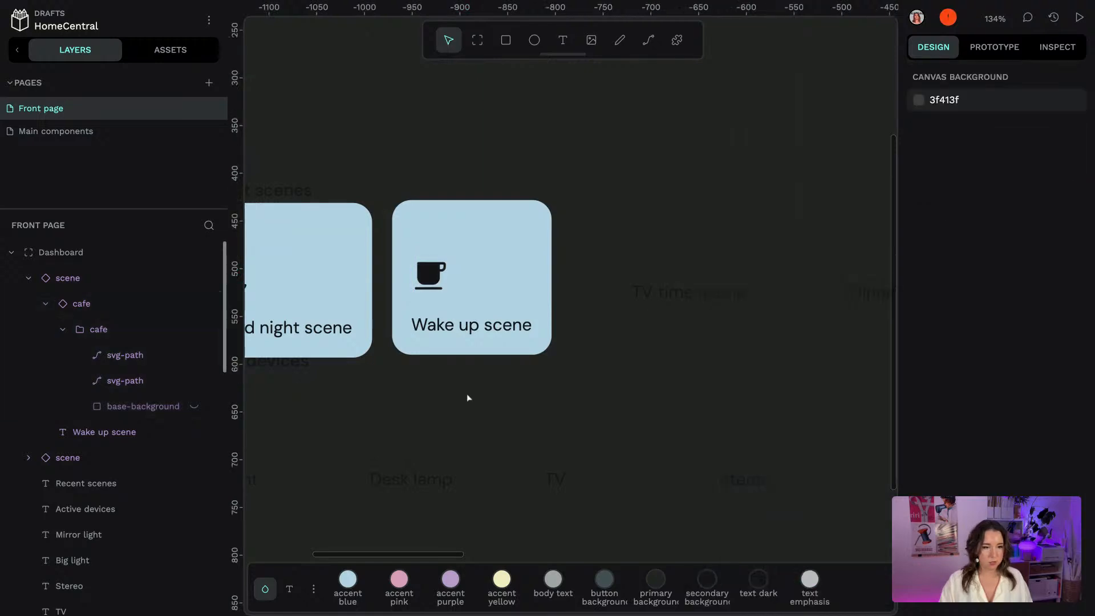
Fill the Wake up scene card with accent yellow to match the reference design
{"action": "scroll", "coordinate": [465, 393], "scroll_direction": "down", "scroll_amount": 5}
{"action": "left_click", "coordinate": [484, 337]}
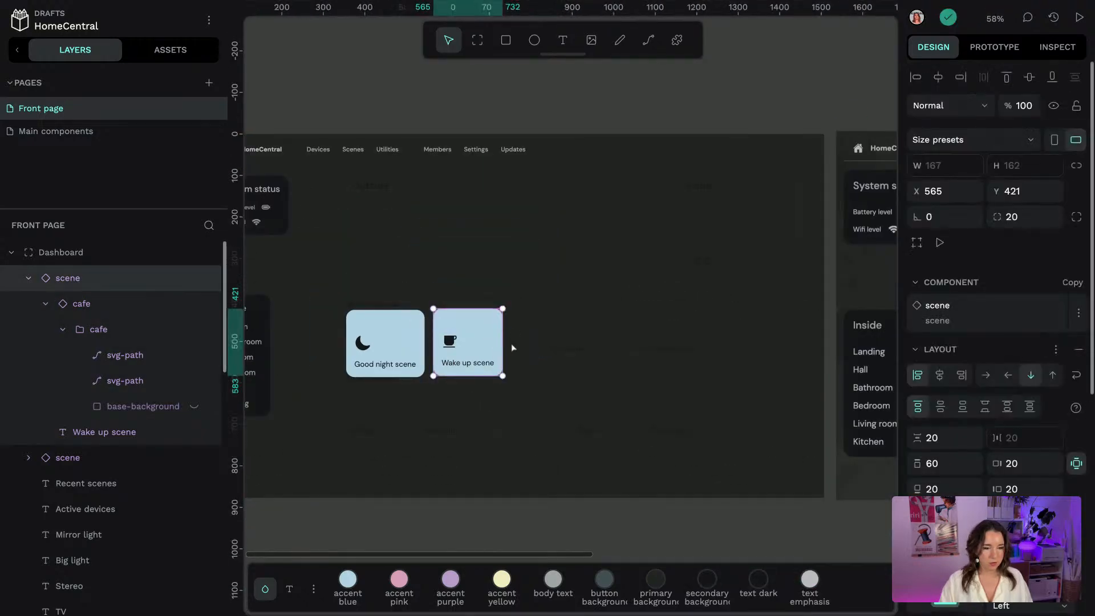
{"action": "scroll", "coordinate": [790, 284], "scroll_direction": "right", "scroll_amount": 5}
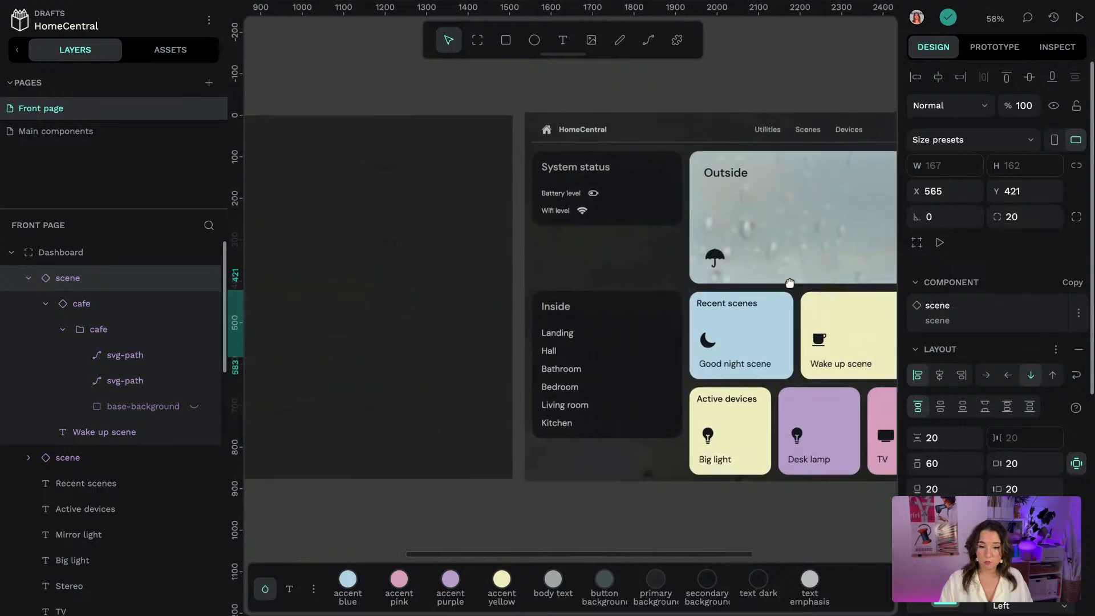
{"action": "scroll", "coordinate": [790, 284], "scroll_direction": "left", "scroll_amount": 3}
{"action": "scroll", "coordinate": [790, 284], "scroll_direction": "left", "scroll_amount": 3}
{"action": "scroll", "coordinate": [741, 268], "scroll_direction": "up", "scroll_amount": 1}
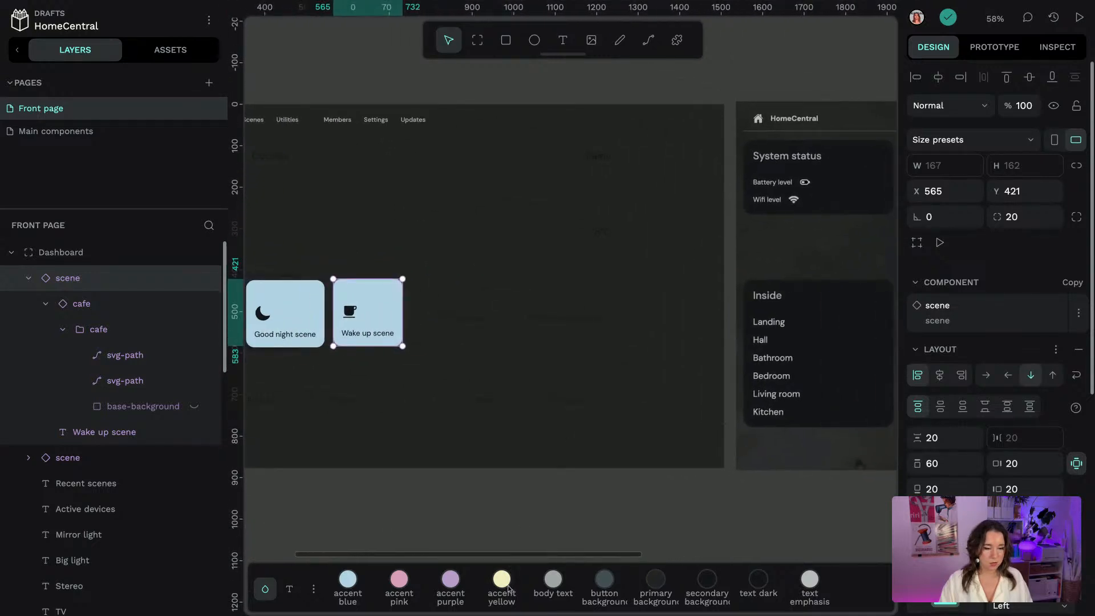
{"action": "left_click", "coordinate": [502, 580]}
Duplicate the Wake up scene card and place the copy to its right at about X 769, Y 418
{"action": "key", "text": "ctrl+d"}
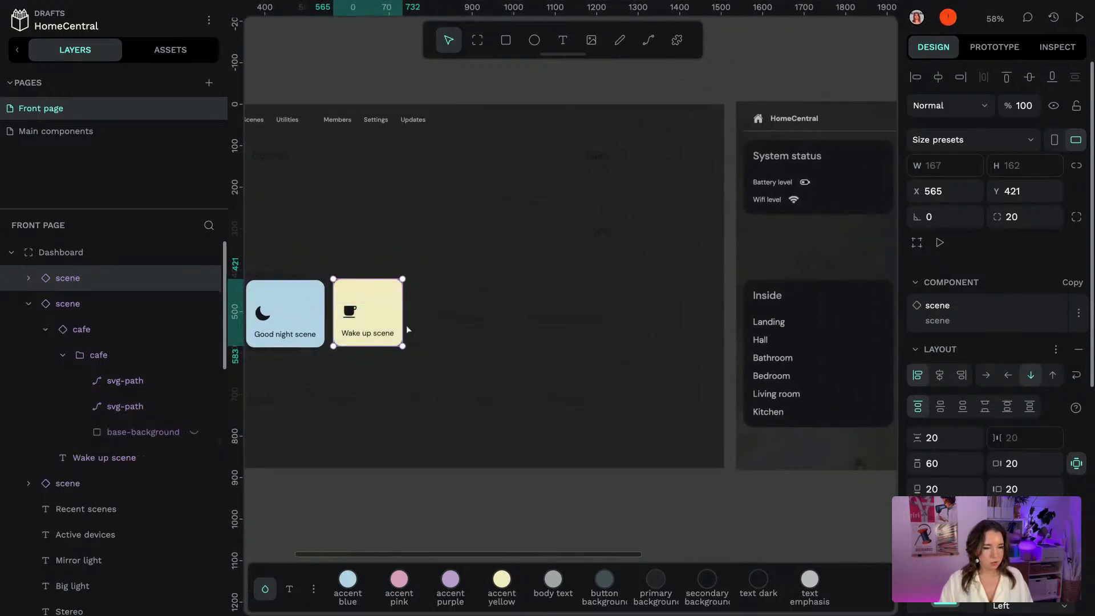
{"action": "left_click_drag", "start_coordinate": [380, 312], "coordinate": [466, 311]}
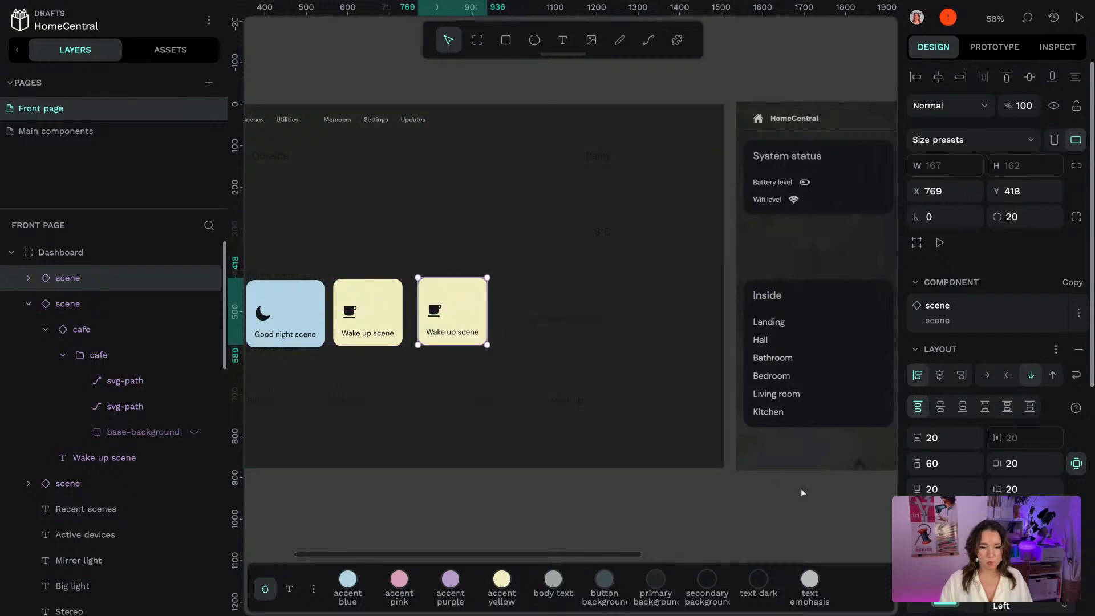
{"action": "scroll", "coordinate": [801, 488], "scroll_direction": "right", "scroll_amount": 5}
{"action": "scroll", "coordinate": [798, 485], "scroll_direction": "right", "scroll_amount": 2}
{"action": "scroll", "coordinate": [798, 486], "scroll_direction": "left", "scroll_amount": 10}
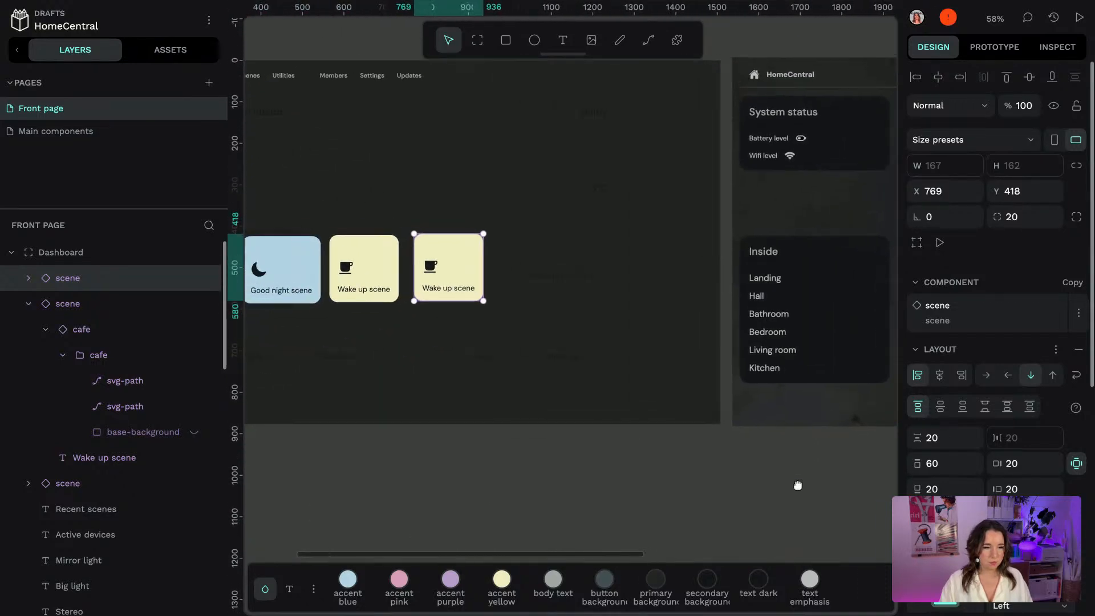
Replace the duplicated scene card's label text with "TV time scene"
{"action": "double_click", "coordinate": [454, 291]}
{"action": "double_click", "coordinate": [464, 291]}
{"action": "type", "text": "T"}
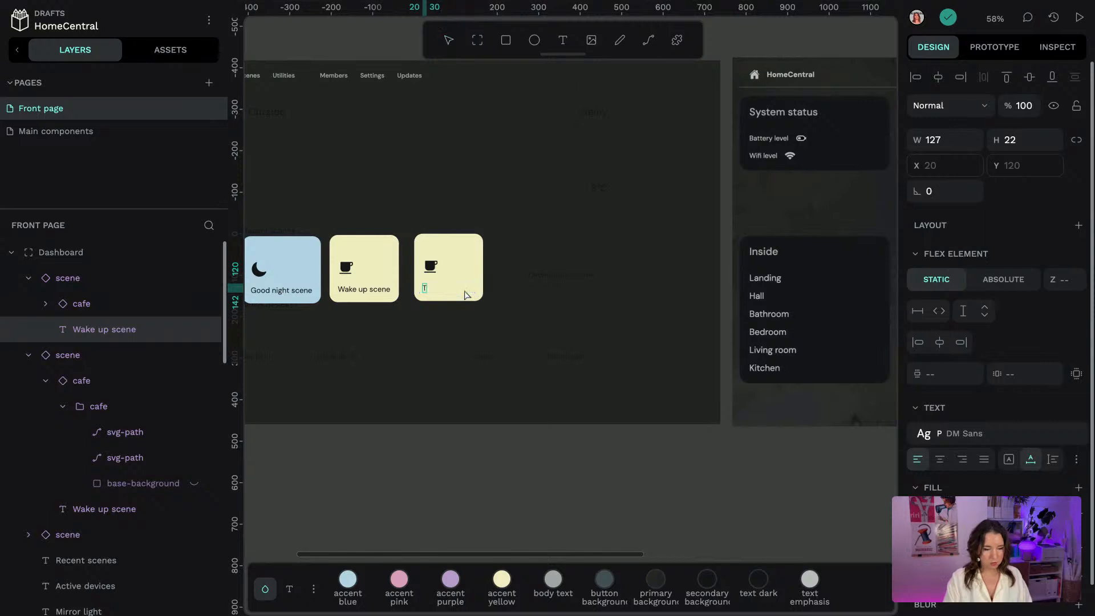
{"action": "type", "text": "V time scene"}
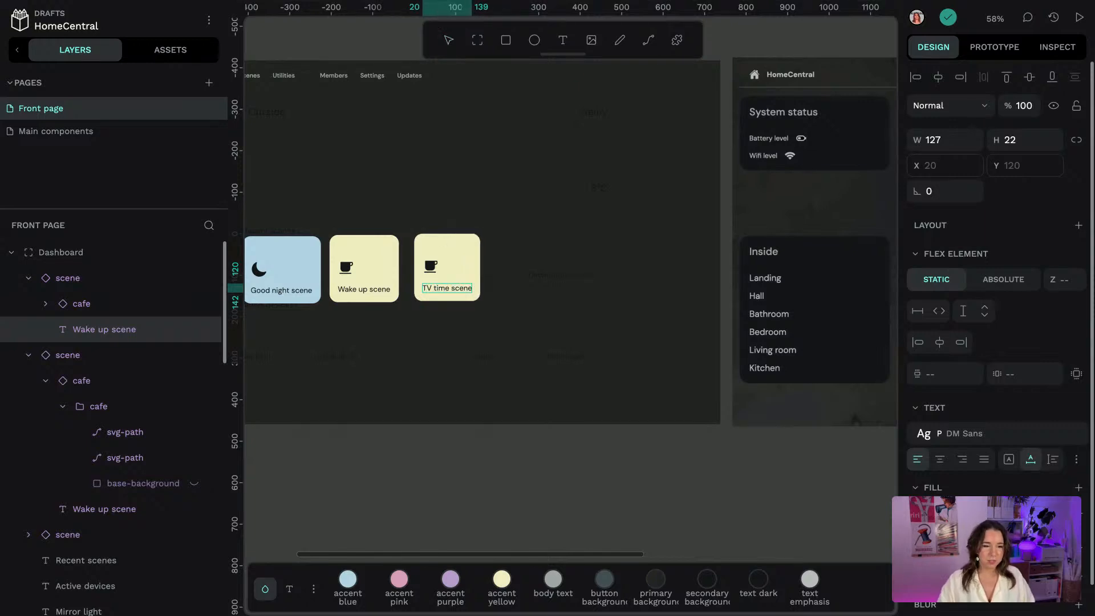
Swap the cafe icon in the TV time scene card for the tv component from HomeCentral Utilities
{"action": "left_click", "coordinate": [82, 304]}
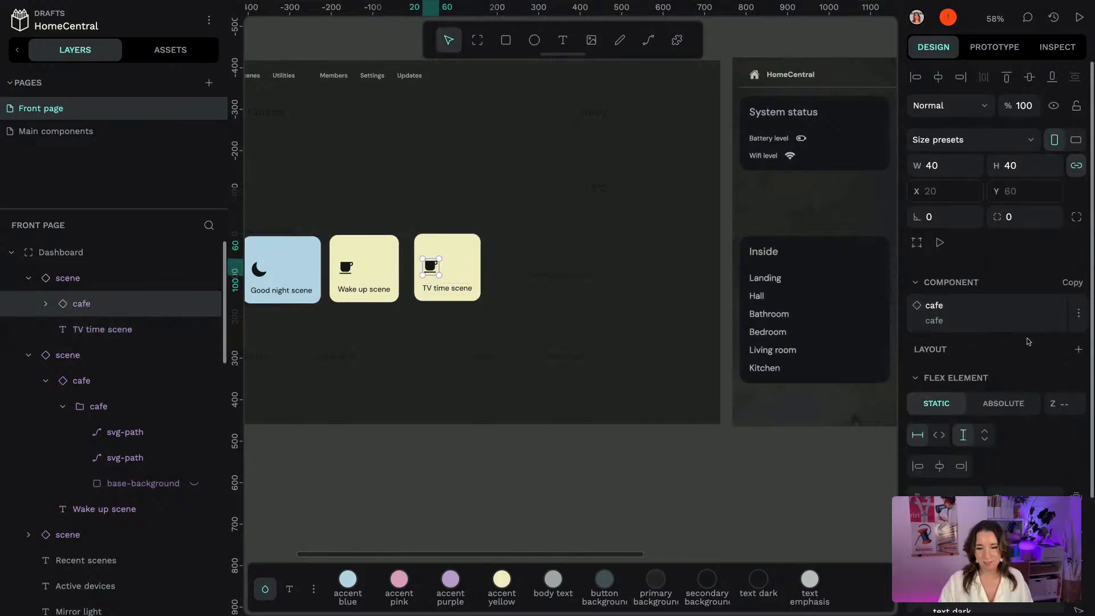
{"action": "left_click", "coordinate": [925, 309]}
{"action": "scroll", "coordinate": [1004, 354], "scroll_direction": "down", "scroll_amount": 4}
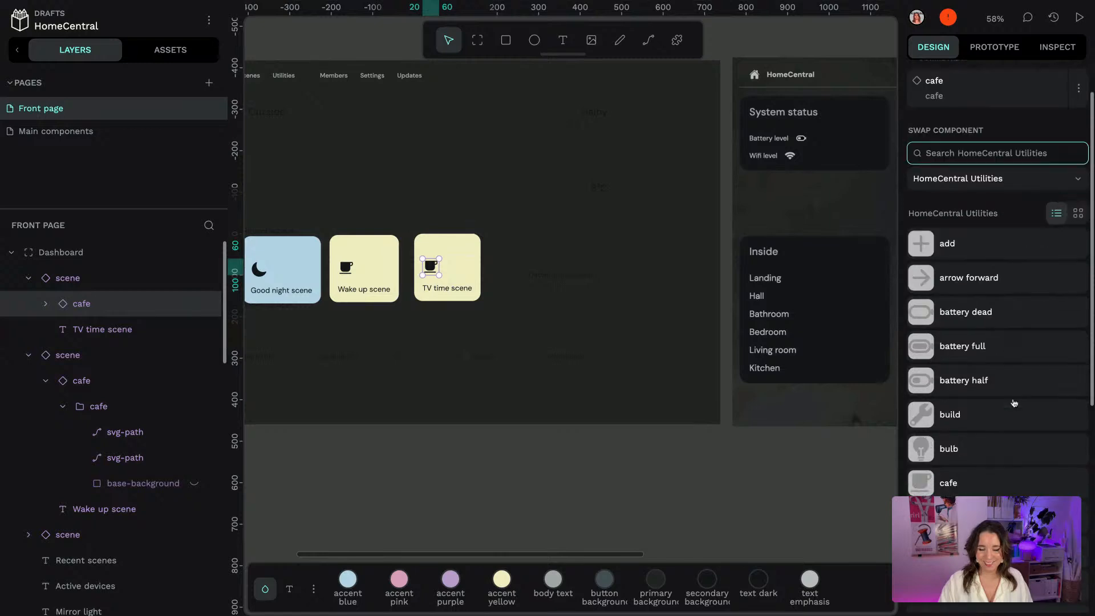
{"action": "scroll", "coordinate": [1014, 408], "scroll_direction": "down", "scroll_amount": 4}
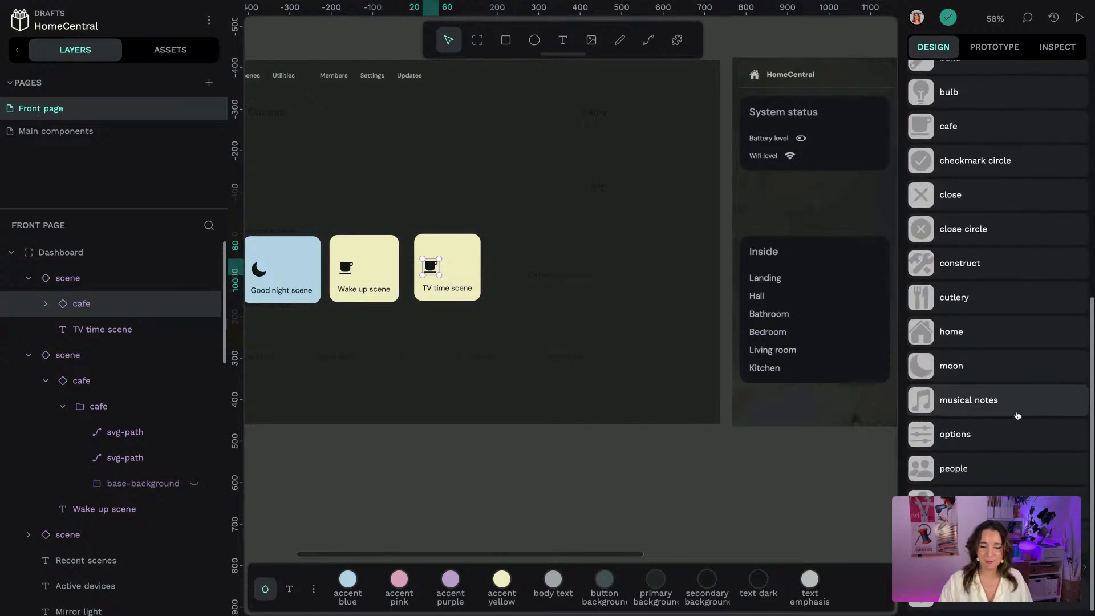
{"action": "left_click", "coordinate": [1014, 537]}
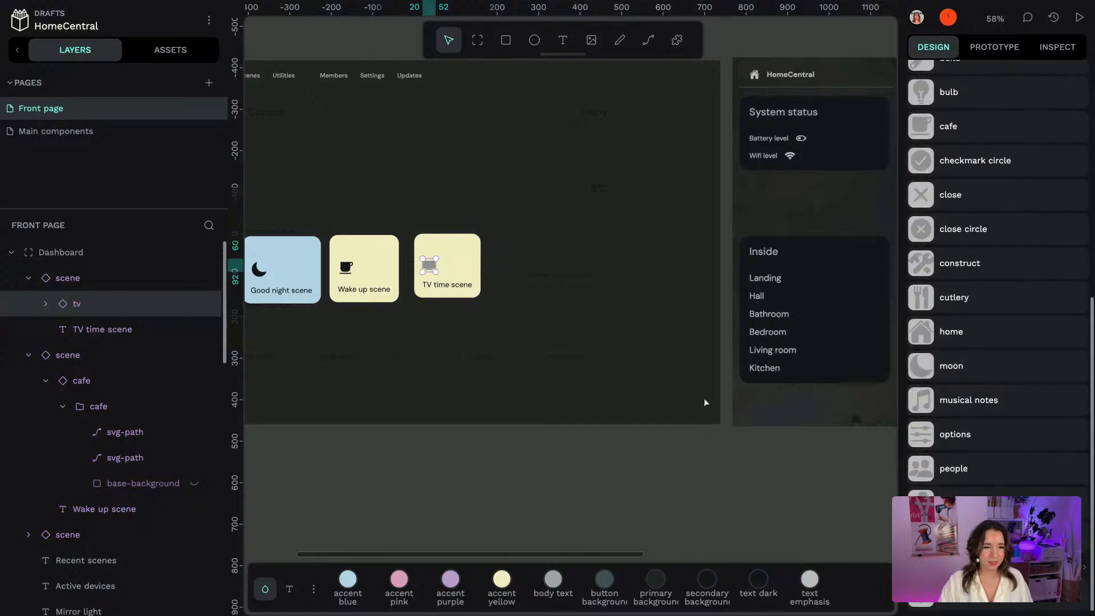
Enlarge the whole tv icon in the TV time scene card to 40 by 40
{"action": "left_click", "coordinate": [499, 277]}
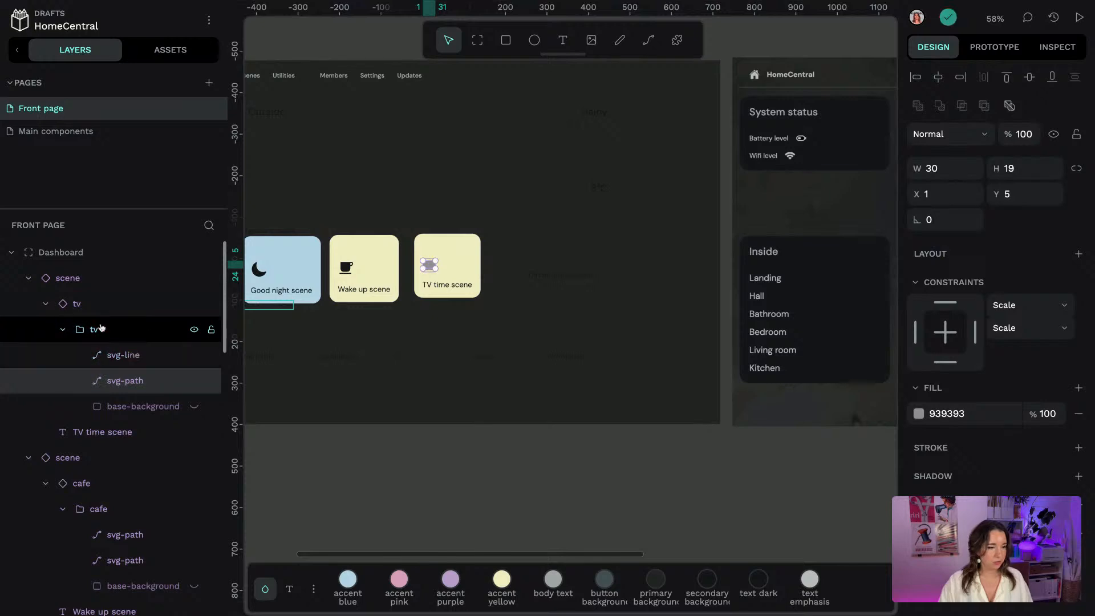
{"action": "left_click", "coordinate": [114, 304]}
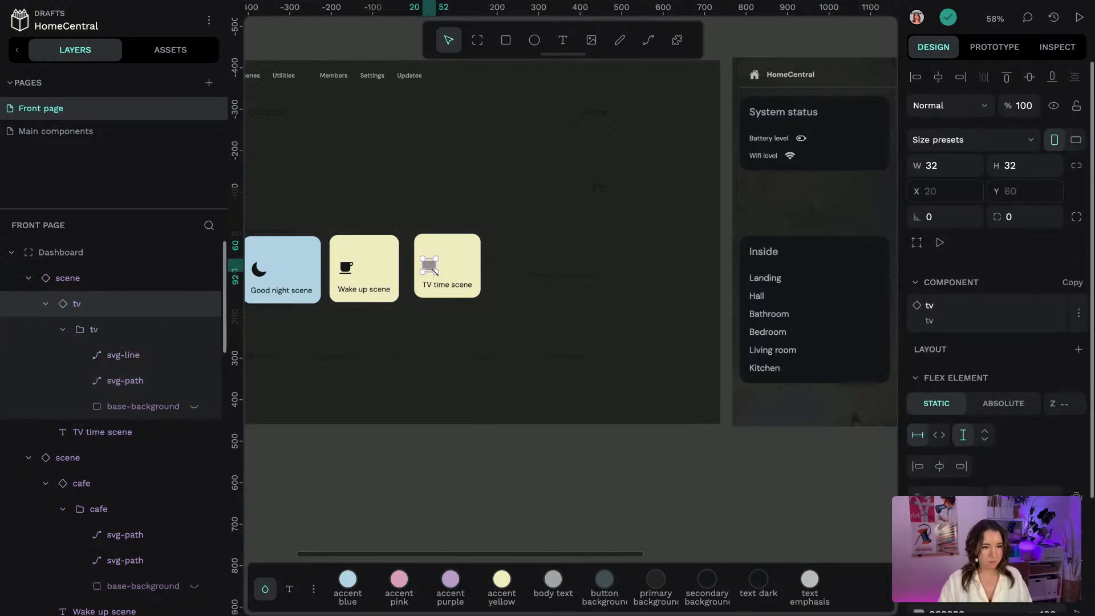
{"action": "left_click_drag", "start_coordinate": [436, 273], "coordinate": [438, 275]}
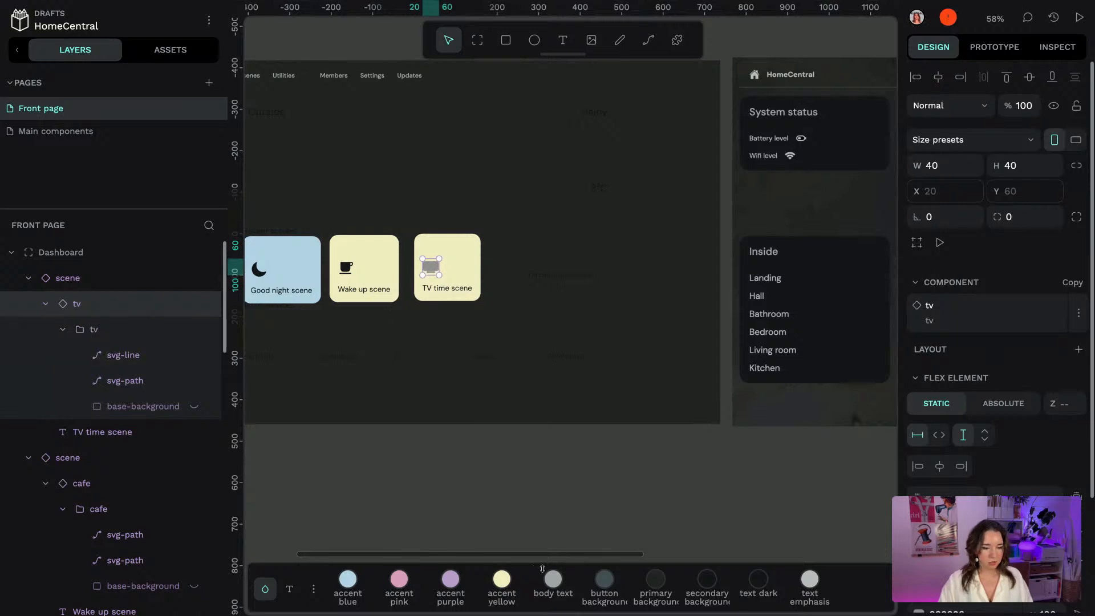
Recolor the tv icon from 939393 gray to the text dark color of the file library
{"action": "scroll", "coordinate": [970, 400], "scroll_direction": "down", "scroll_amount": 3}
{"action": "left_click", "coordinate": [919, 473]}
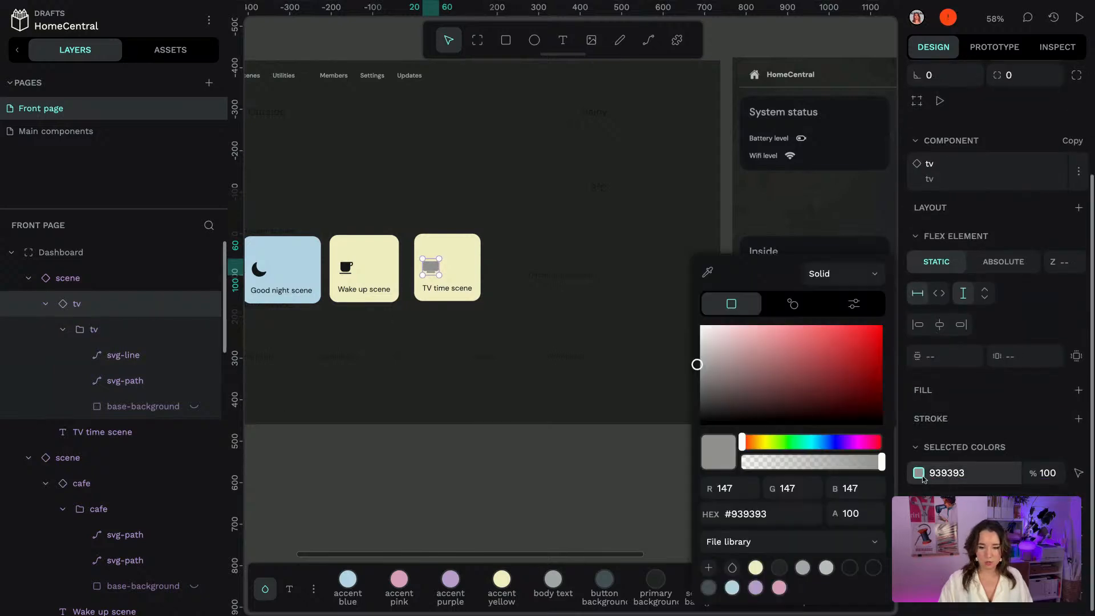
{"action": "left_click", "coordinate": [873, 568]}
{"action": "left_click", "coordinate": [640, 419]}
{"action": "key", "text": "Escape"}
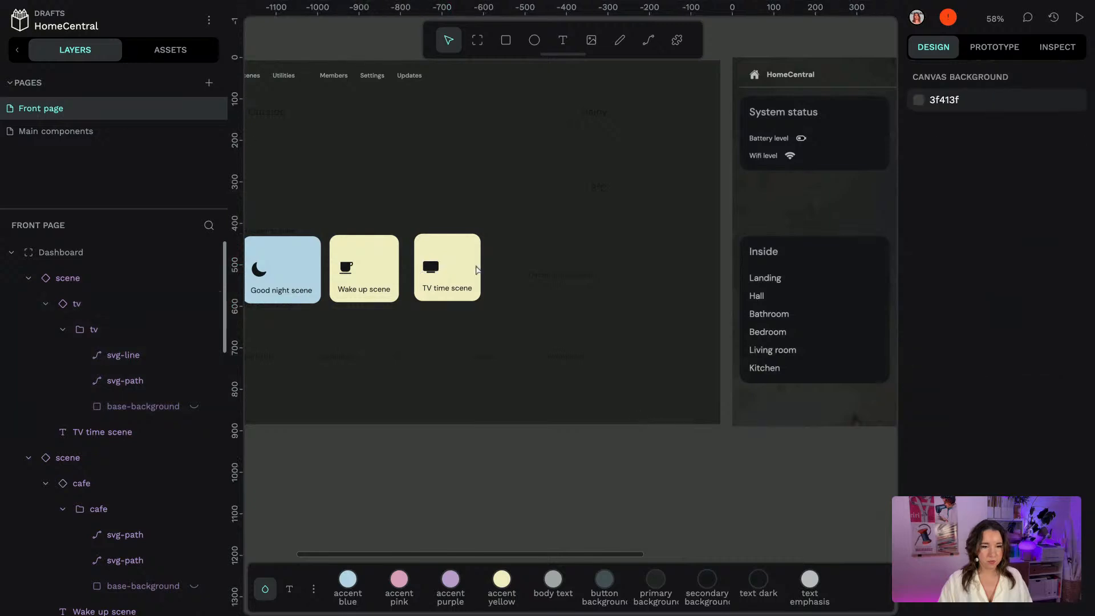
Fill the TV time scene card with accent pink to match the reference design
{"action": "left_click", "coordinate": [440, 245]}
{"action": "scroll", "coordinate": [782, 285], "scroll_direction": "right", "scroll_amount": 5}
{"action": "scroll", "coordinate": [779, 278], "scroll_direction": "right", "scroll_amount": 2}
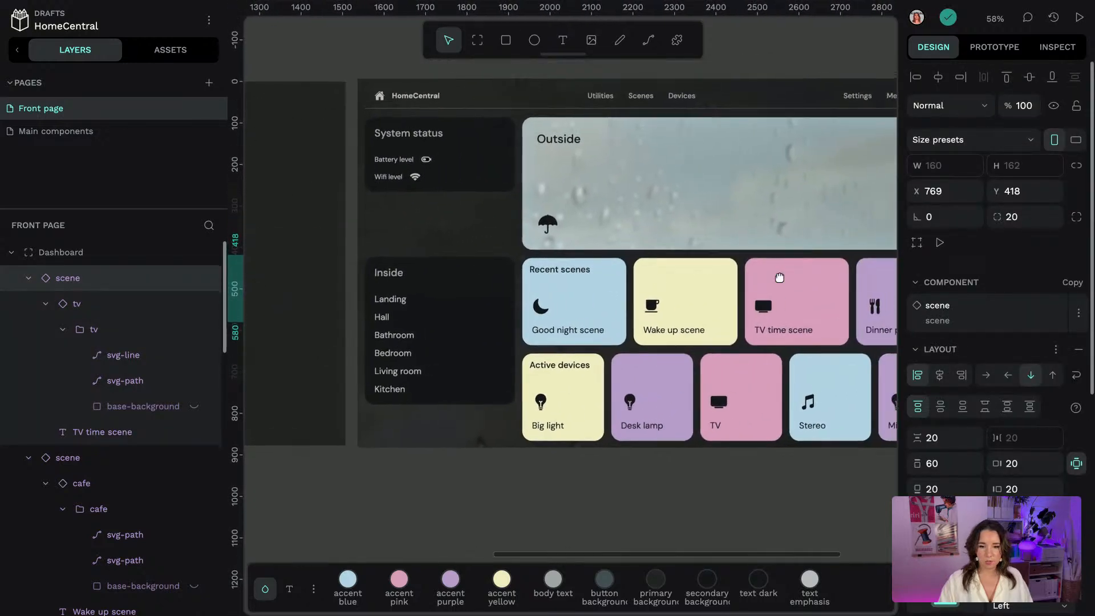
{"action": "scroll", "coordinate": [779, 277], "scroll_direction": "left", "scroll_amount": 6}
{"action": "left_click", "coordinate": [400, 579]}
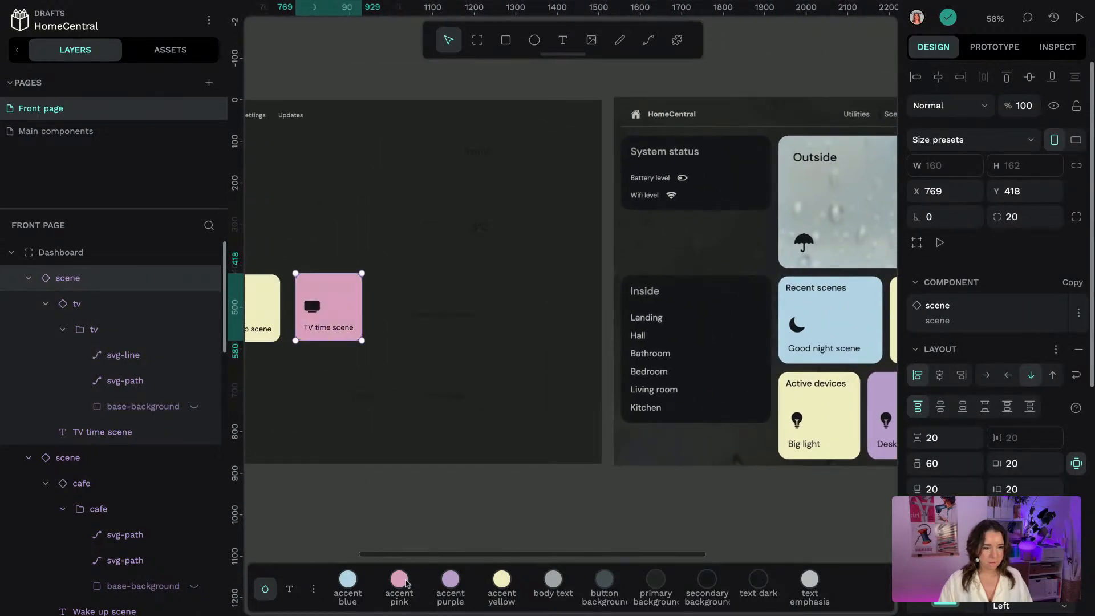
{"action": "key", "text": "Escape"}
Duplicate the TV time scene card and place the copy to its right at about X 963, Y 416
{"action": "scroll", "coordinate": [671, 247], "scroll_direction": "right", "scroll_amount": 6}
{"action": "scroll", "coordinate": [672, 247], "scroll_direction": "left", "scroll_amount": 7}
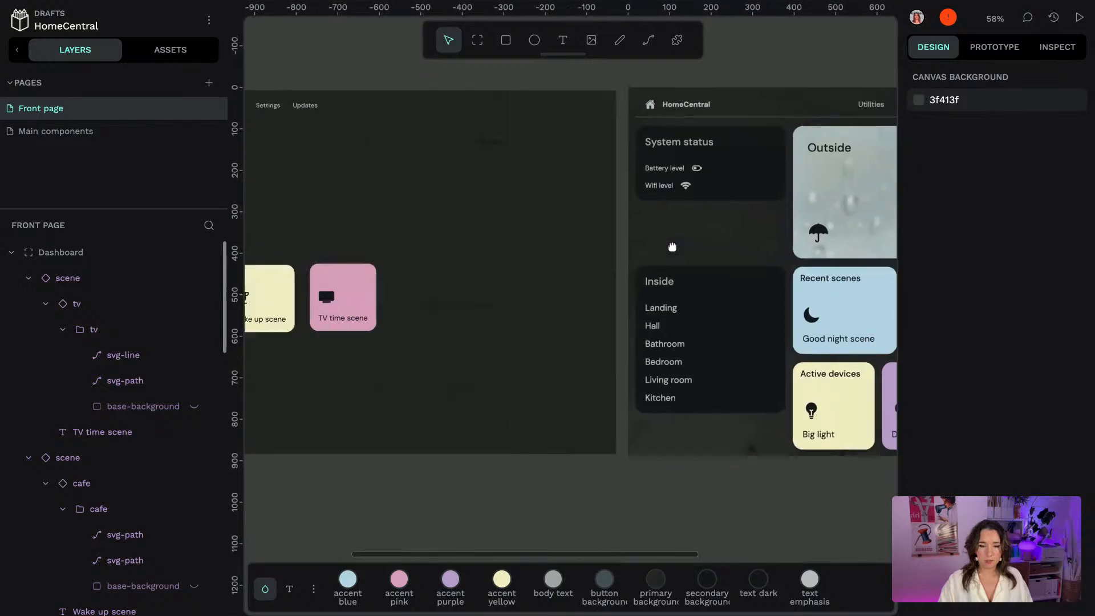
{"action": "left_click", "coordinate": [402, 292]}
{"action": "key", "text": "ctrl+d"}
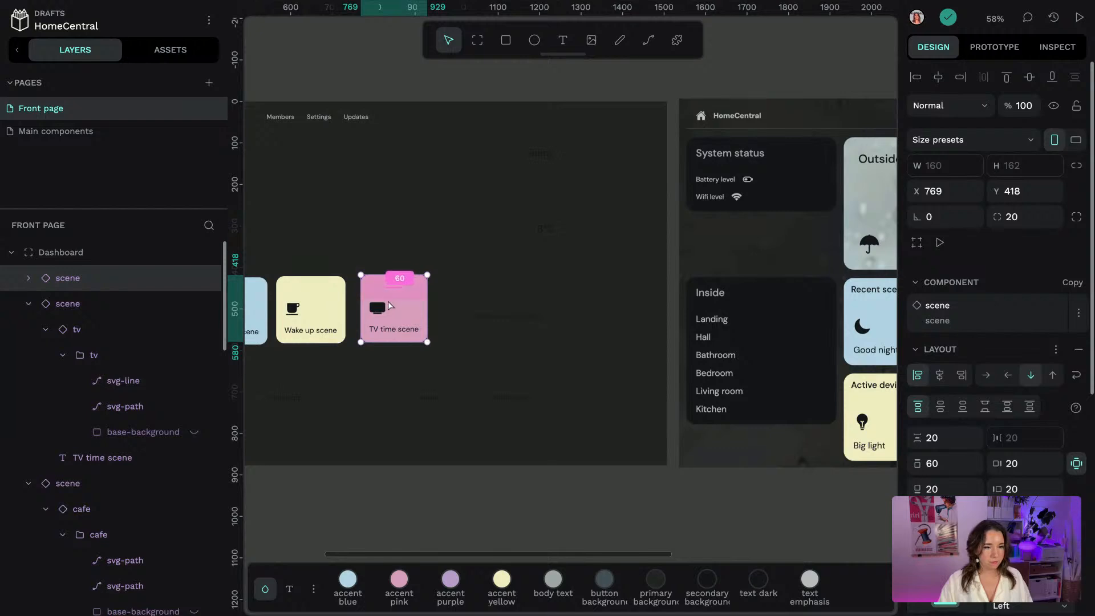
{"action": "left_click_drag", "start_coordinate": [388, 301], "coordinate": [472, 299]}
Replace the label text of the rightmost scene card with "Dinner party"
{"action": "double_click", "coordinate": [475, 334]}
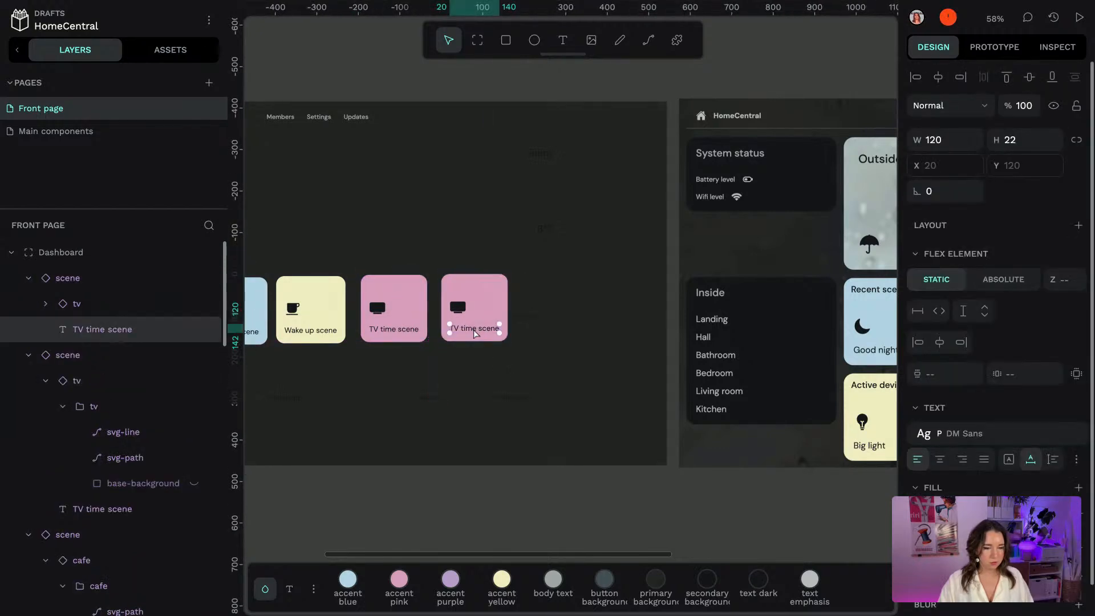
{"action": "double_click", "coordinate": [475, 333]}
{"action": "type", "text": "Dinner party"}
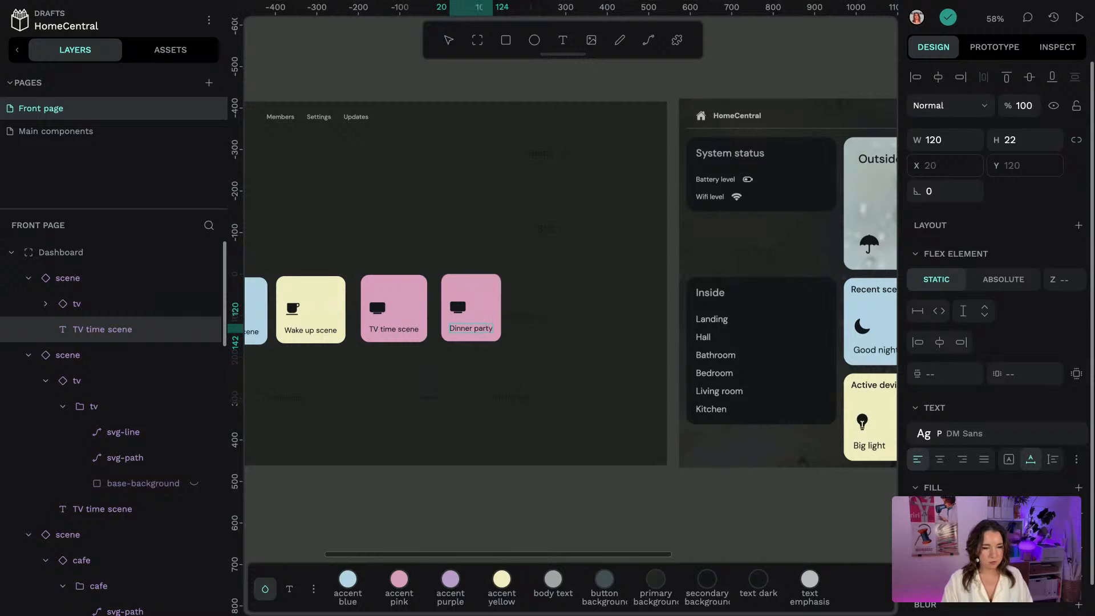
Swap the tv icon in the Dinner party card for the cutlery component from HomeCentral Utilities
{"action": "left_click", "coordinate": [458, 308]}
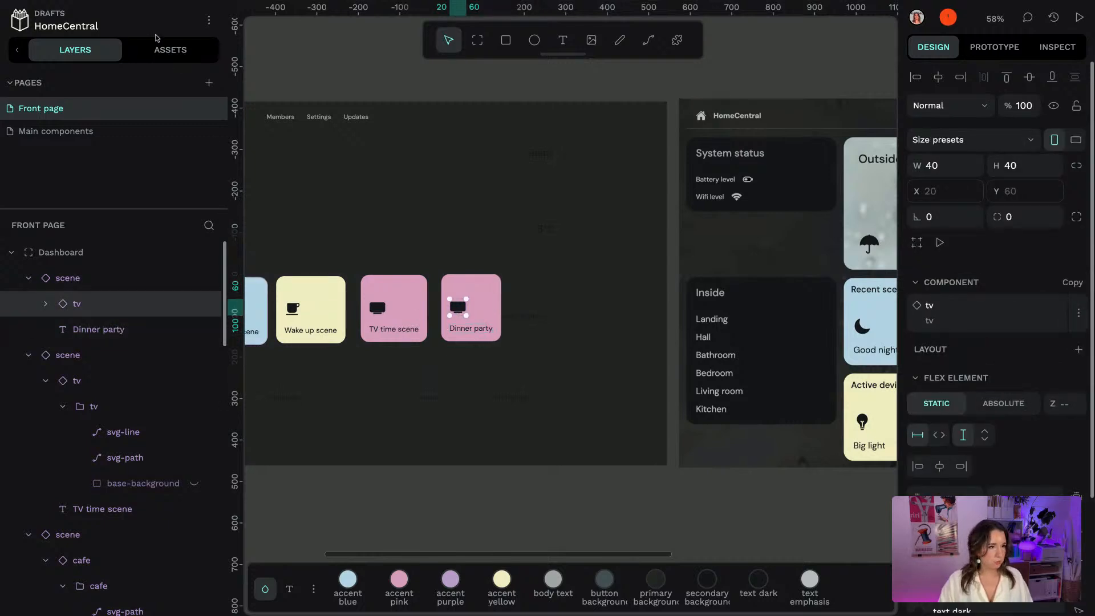
{"action": "left_click", "coordinate": [929, 313]}
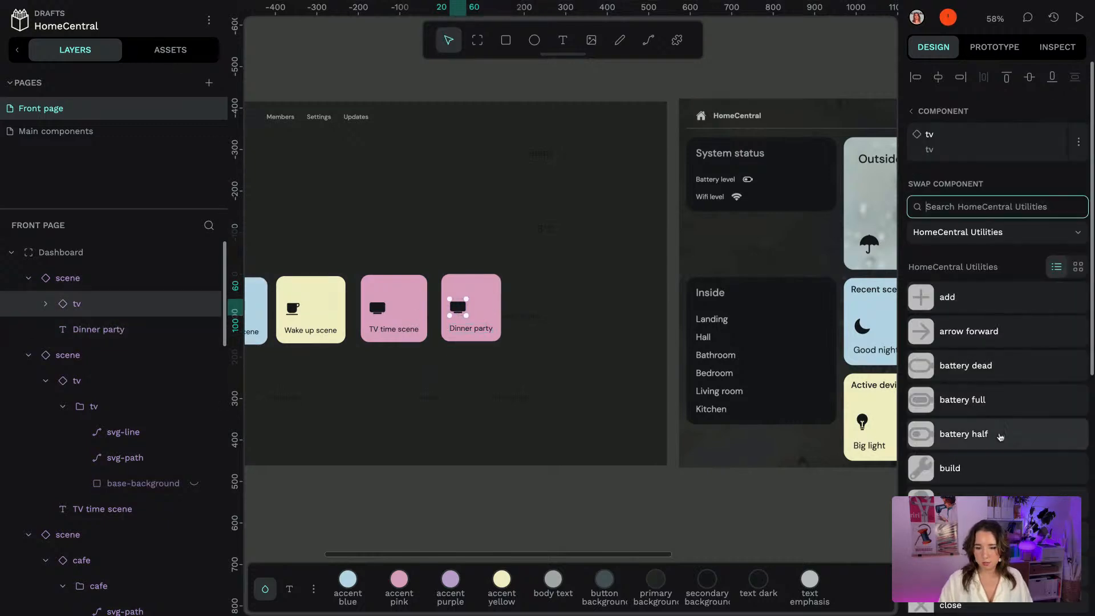
{"action": "scroll", "coordinate": [1000, 437], "scroll_direction": "down", "scroll_amount": 5}
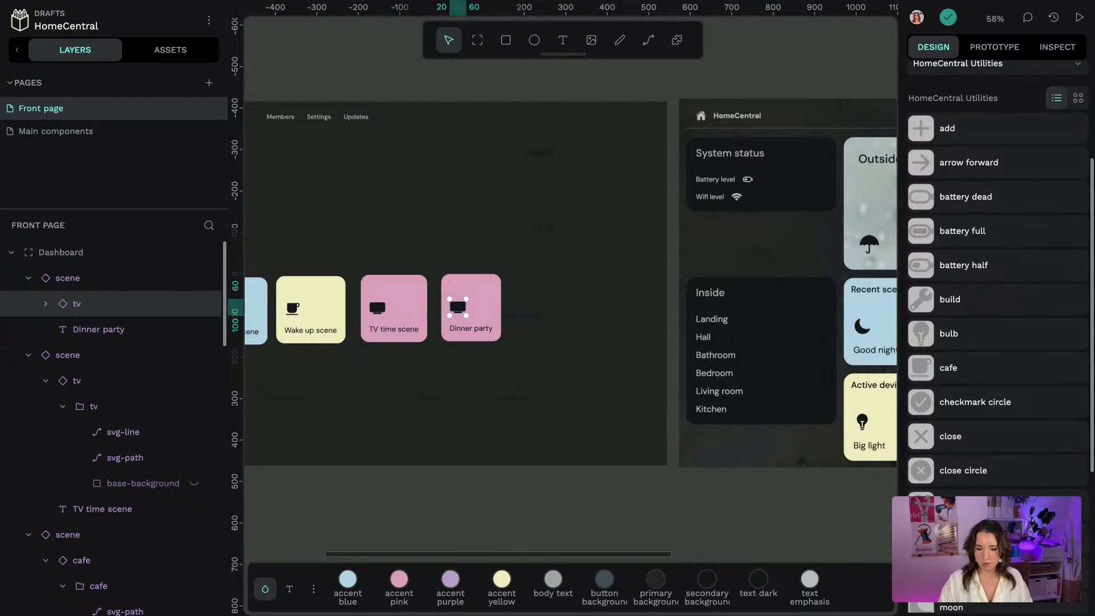
{"action": "left_click", "coordinate": [987, 539]}
Enlarge the cutlery icon in the Dinner party card to 40 by 40
{"action": "scroll", "coordinate": [463, 311], "scroll_direction": "up", "scroll_amount": 5}
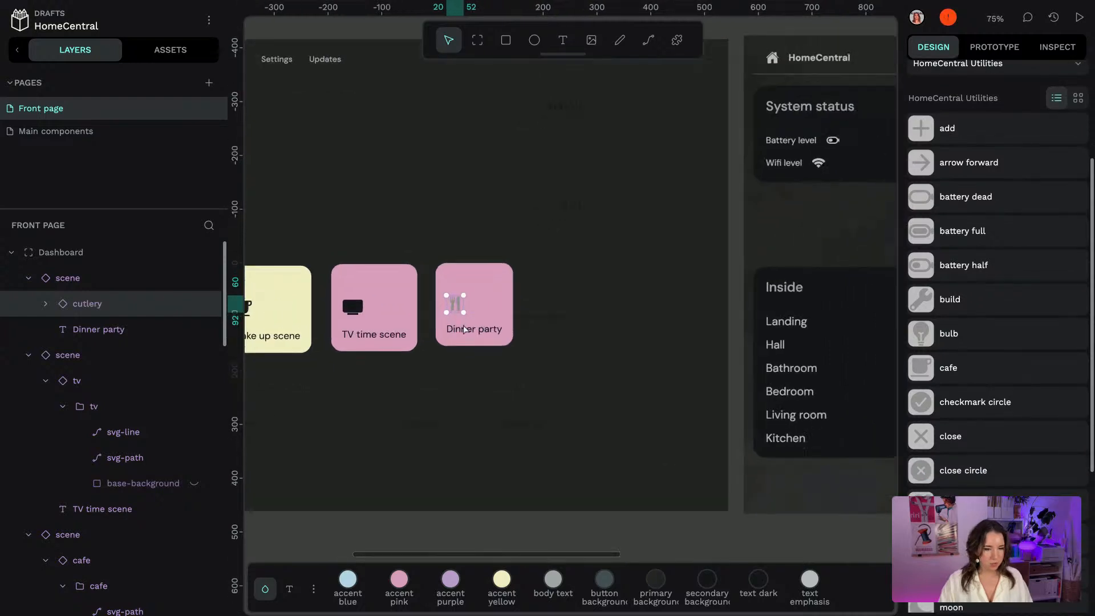
{"action": "left_click_drag", "start_coordinate": [463, 298], "coordinate": [472, 308]}
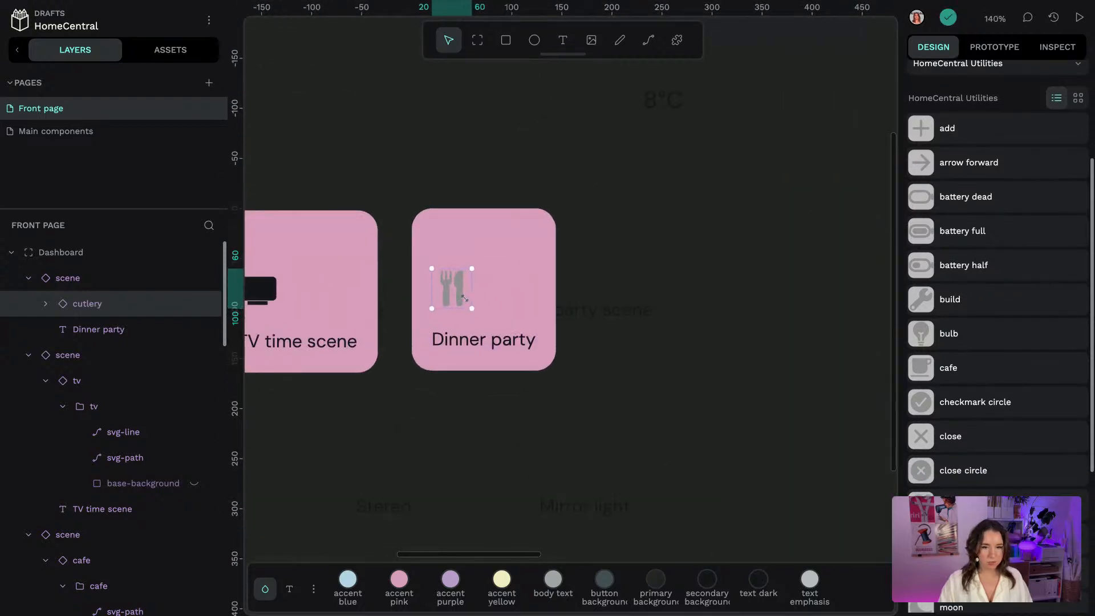
{"action": "scroll", "coordinate": [1032, 122], "scroll_direction": "up", "scroll_amount": 3}
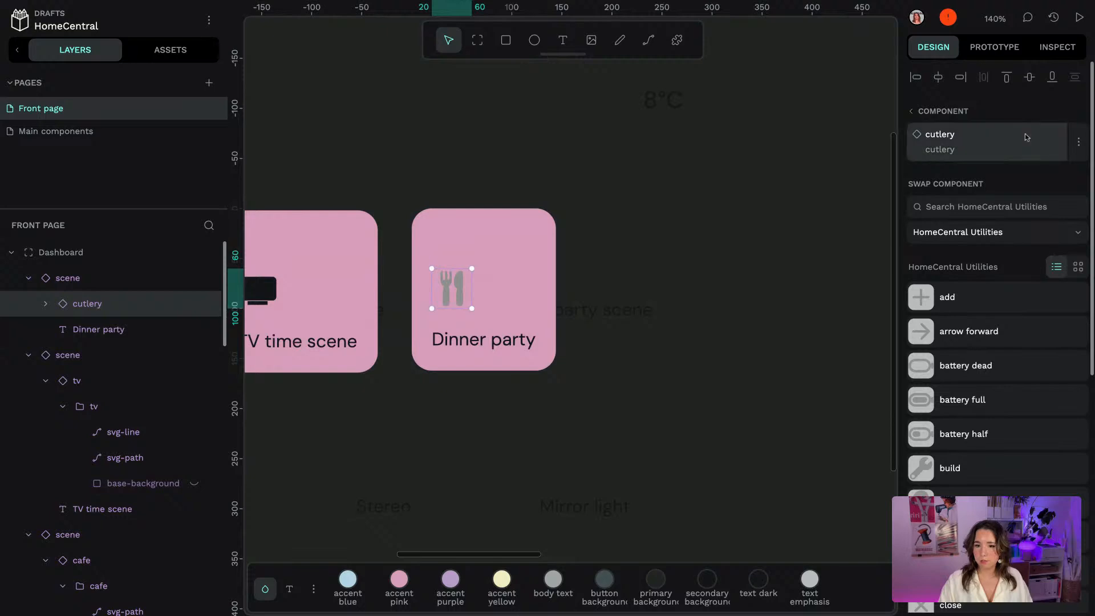
{"action": "left_click", "coordinate": [947, 49]}
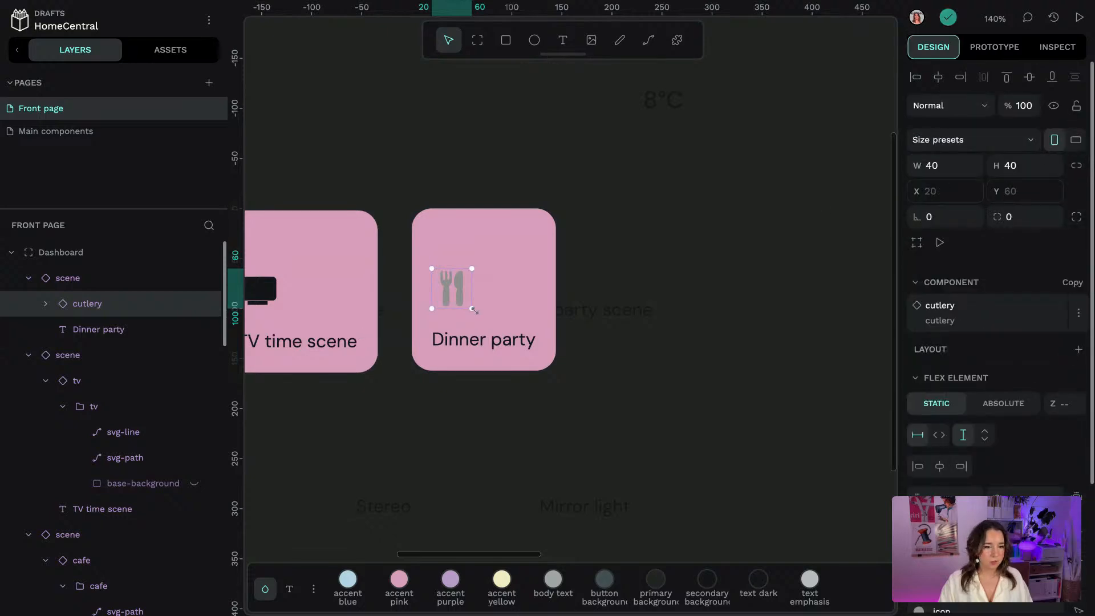
{"action": "left_click_drag", "start_coordinate": [471, 308], "coordinate": [472, 308]}
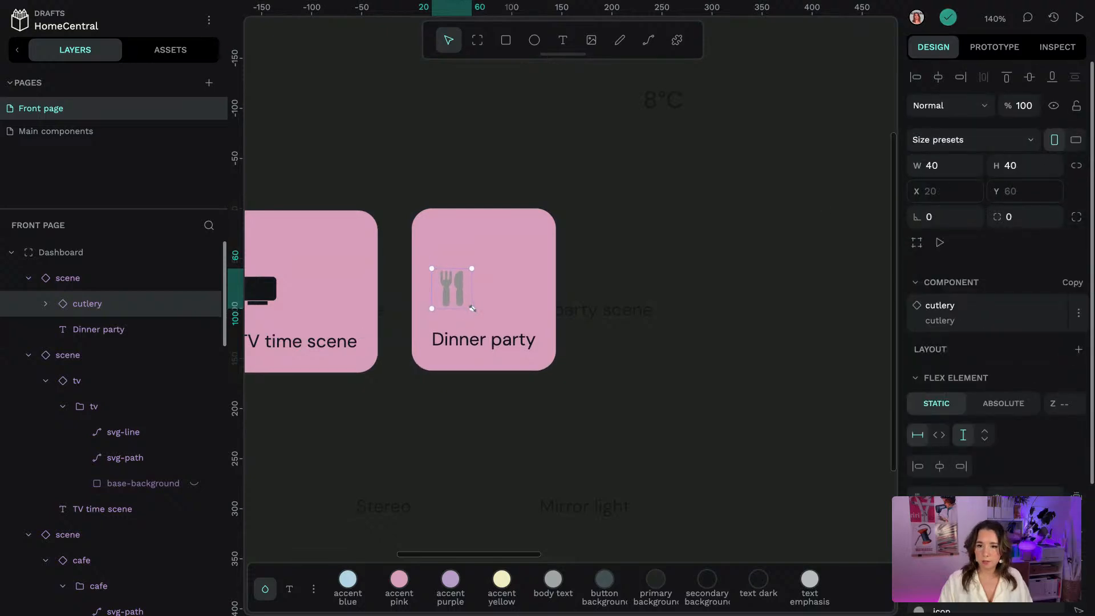
Recolor the cutlery icon from the icon color to the text dark color of the file library
{"action": "scroll", "coordinate": [921, 464], "scroll_direction": "down", "scroll_amount": 3}
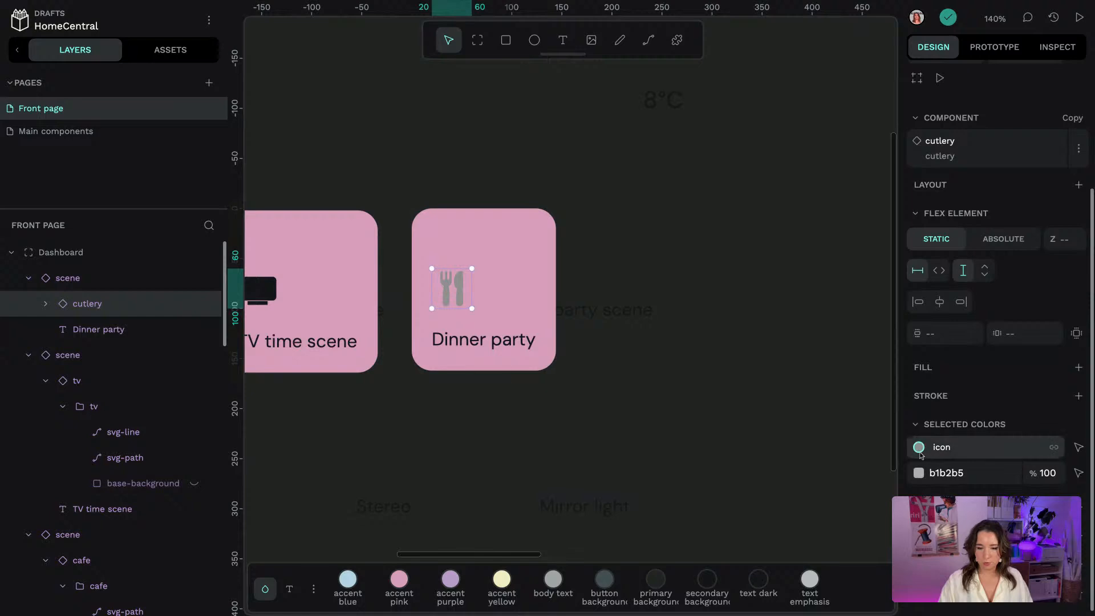
{"action": "left_click", "coordinate": [919, 447]}
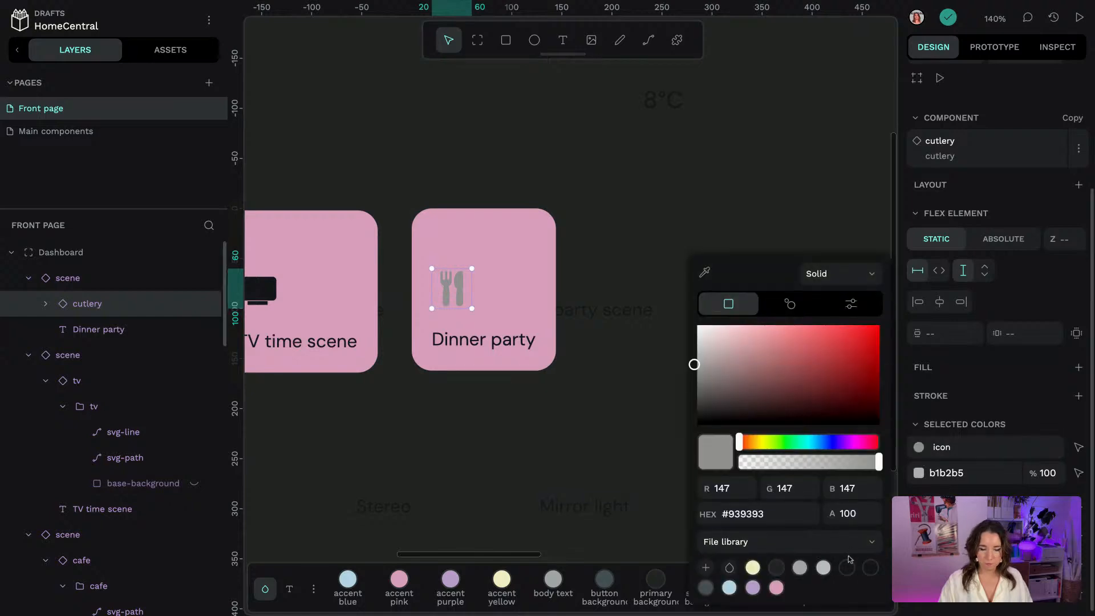
{"action": "left_click", "coordinate": [871, 568]}
{"action": "left_click", "coordinate": [523, 376]}
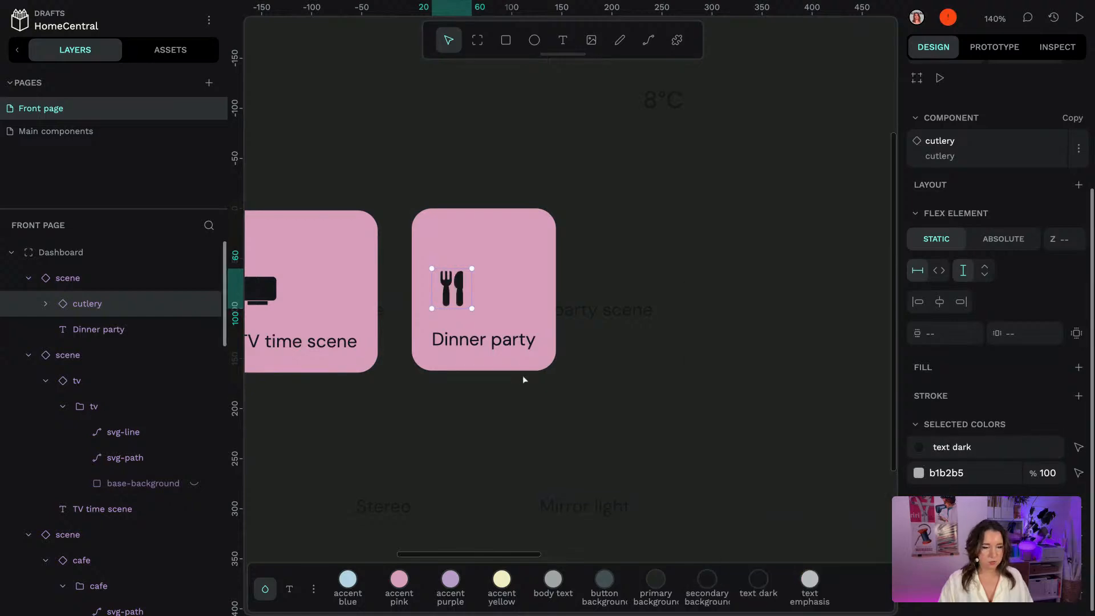
{"action": "left_click", "coordinate": [472, 379]}
Fill the Dinner party card with accent purple to match the reference design
{"action": "scroll", "coordinate": [432, 407], "scroll_direction": "down", "scroll_amount": 5}
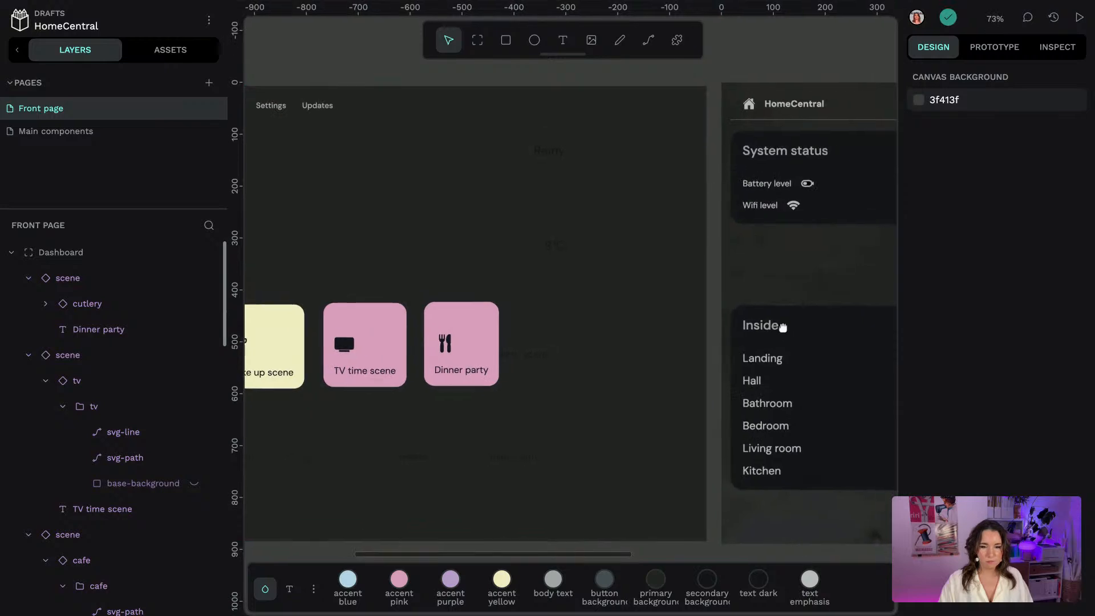
{"action": "scroll", "coordinate": [783, 327], "scroll_direction": "right", "scroll_amount": 9}
{"action": "scroll", "coordinate": [783, 328], "scroll_direction": "left", "scroll_amount": 9}
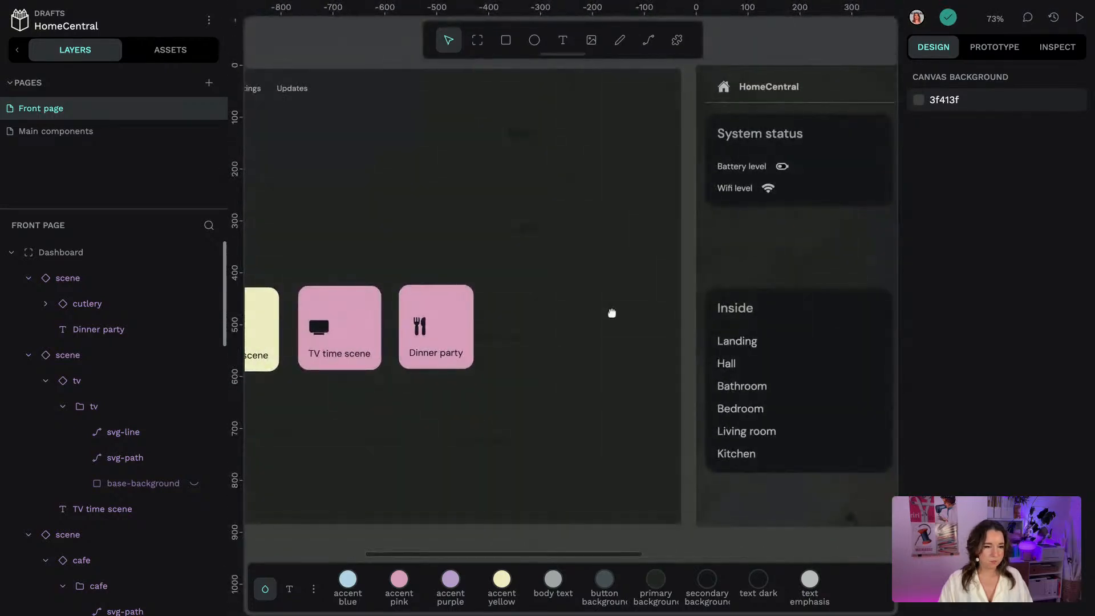
{"action": "left_click", "coordinate": [445, 300]}
{"action": "left_click", "coordinate": [452, 580]}
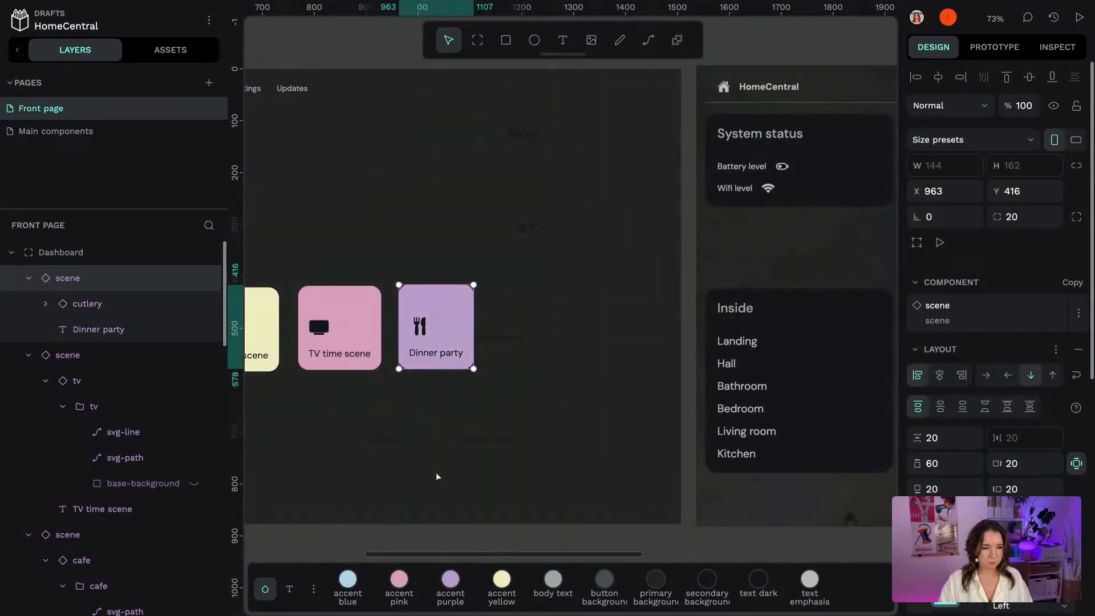
{"action": "left_click", "coordinate": [367, 420]}
Select the Good night, Wake up, TV time and Dinner party cards together and collapse their expanded scene layers
{"action": "scroll", "coordinate": [366, 420], "scroll_direction": "left", "scroll_amount": 6}
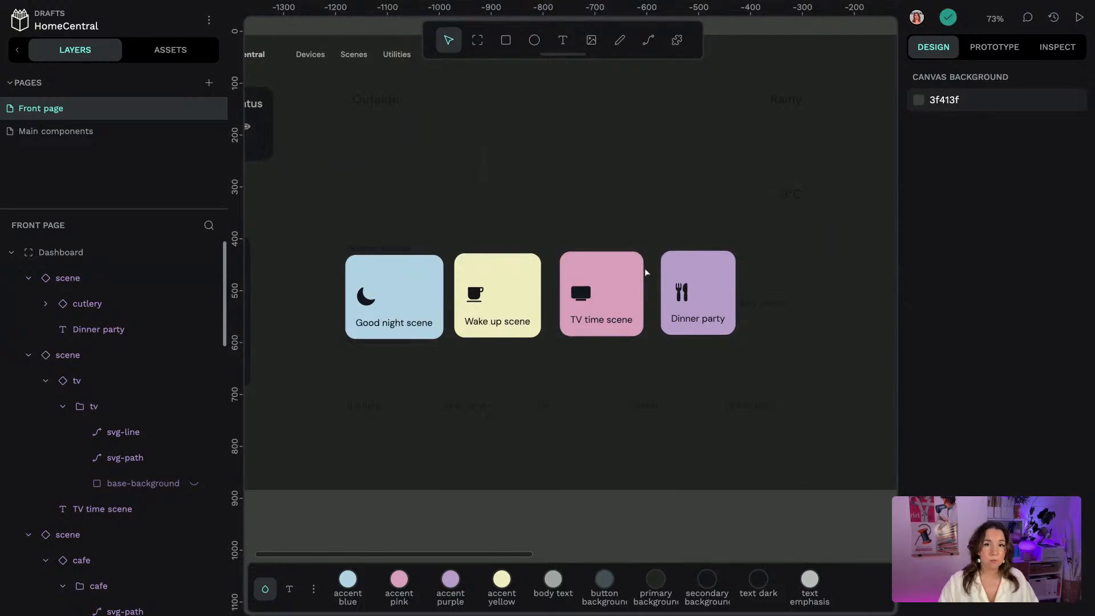
{"action": "left_click", "coordinate": [427, 286]}
{"action": "left_click", "coordinate": [502, 285], "text": "shift"}
{"action": "left_click", "coordinate": [587, 277], "text": "shift"}
{"action": "left_click", "coordinate": [710, 277], "text": "shift"}
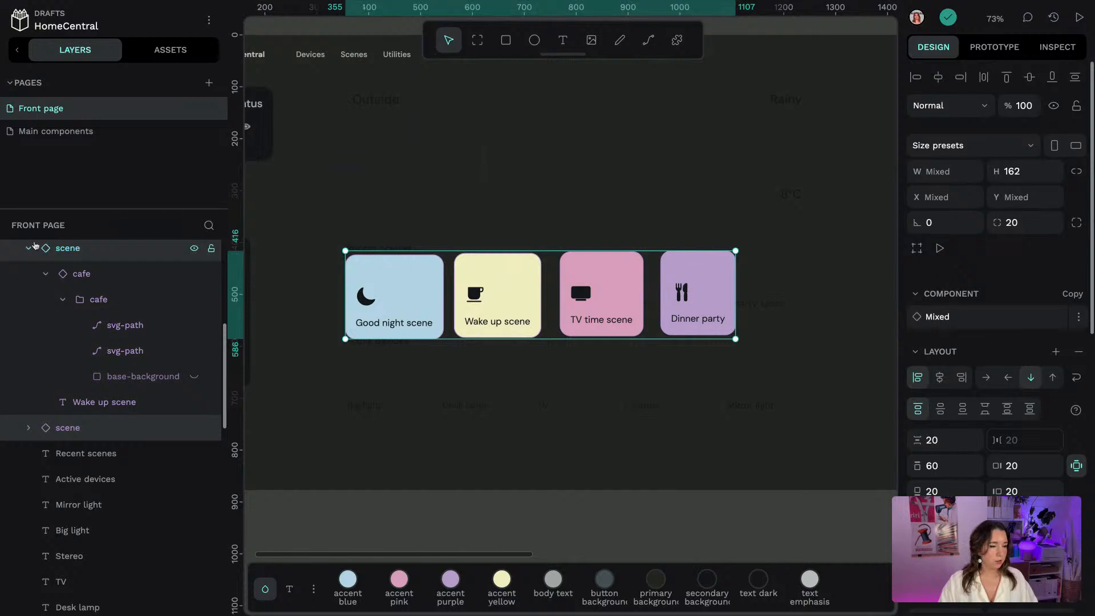
{"action": "left_click", "coordinate": [30, 247]}
{"action": "scroll", "coordinate": [182, 388], "scroll_direction": "up", "scroll_amount": 3}
{"action": "scroll", "coordinate": [106, 368], "scroll_direction": "up", "scroll_amount": 2}
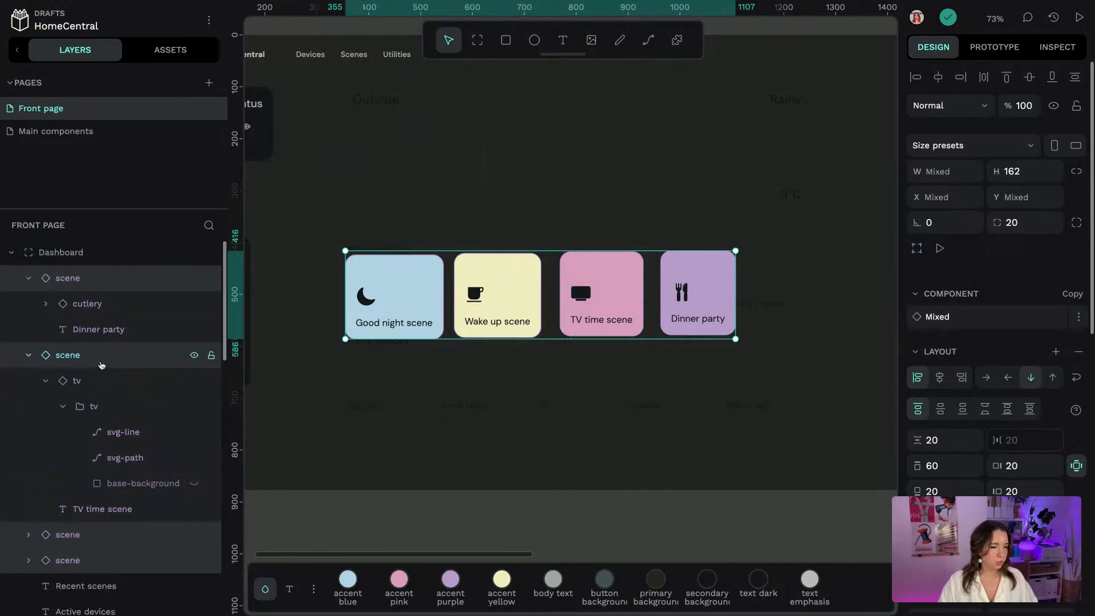
{"action": "left_click", "coordinate": [31, 356]}
{"action": "left_click", "coordinate": [28, 278]}
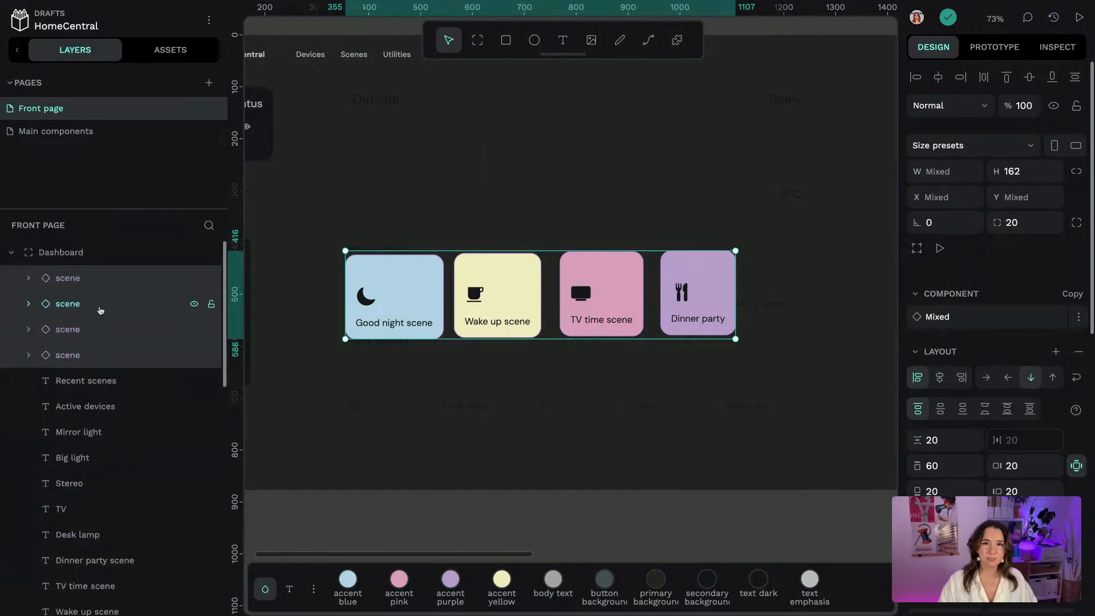
Wrap the four selected scene cards in a flex layout board and rename it scenes
{"action": "right_click", "coordinate": [65, 313]}
{"action": "left_click", "coordinate": [97, 444]}
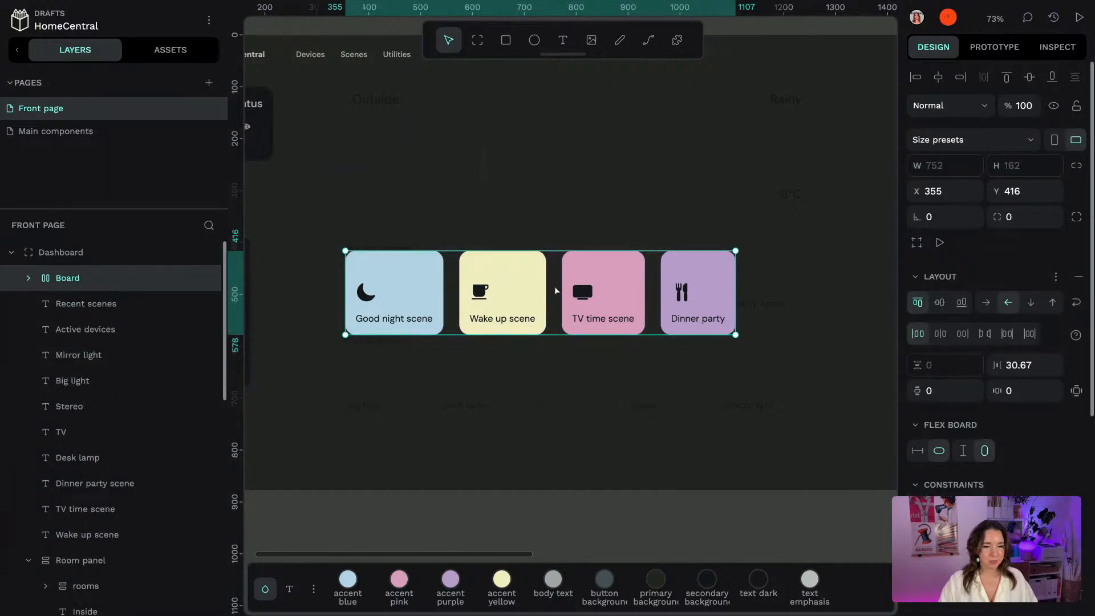
{"action": "double_click", "coordinate": [66, 278]}
{"action": "type", "text": "sc"}
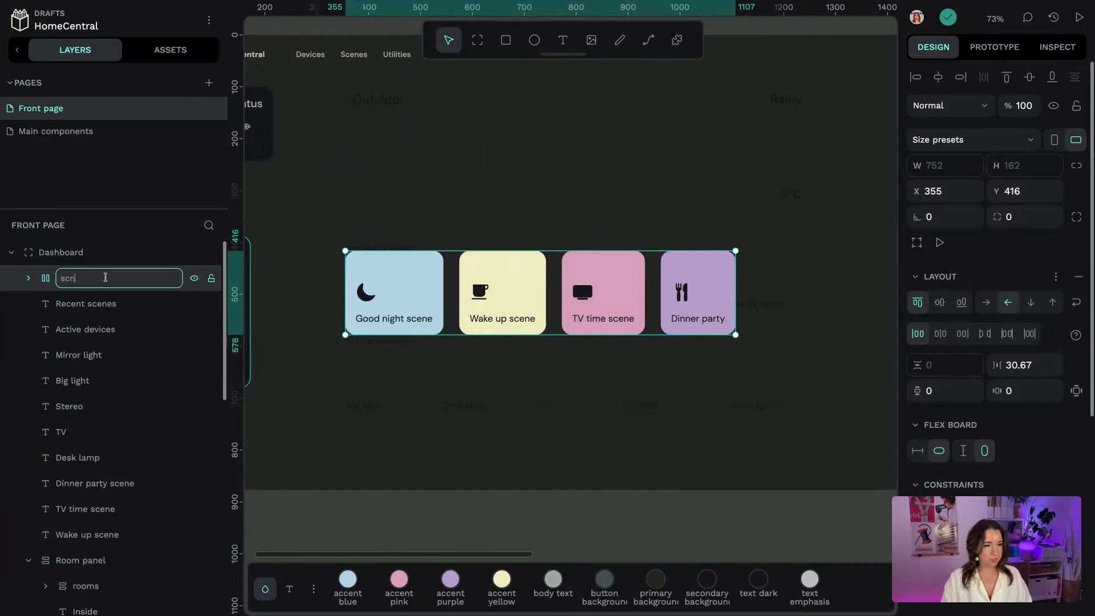
{"action": "type", "text": "enes"}
{"action": "key", "text": "Return"}
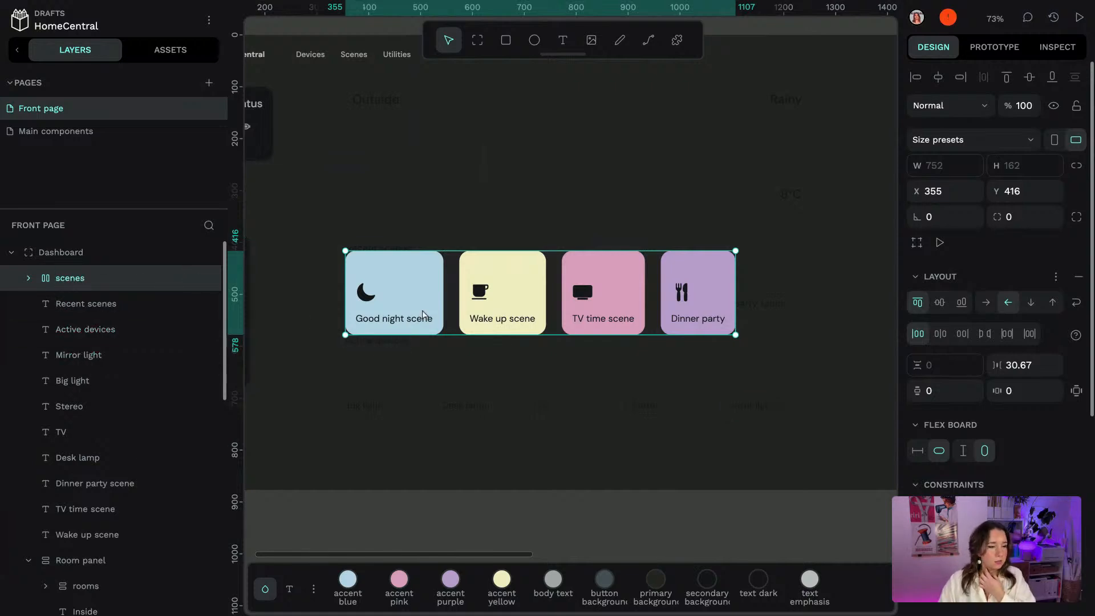
Set the scenes board's direction to row and reorder its cards as Good night, Wake up, TV time, Dinner party
{"action": "left_click", "coordinate": [985, 302]}
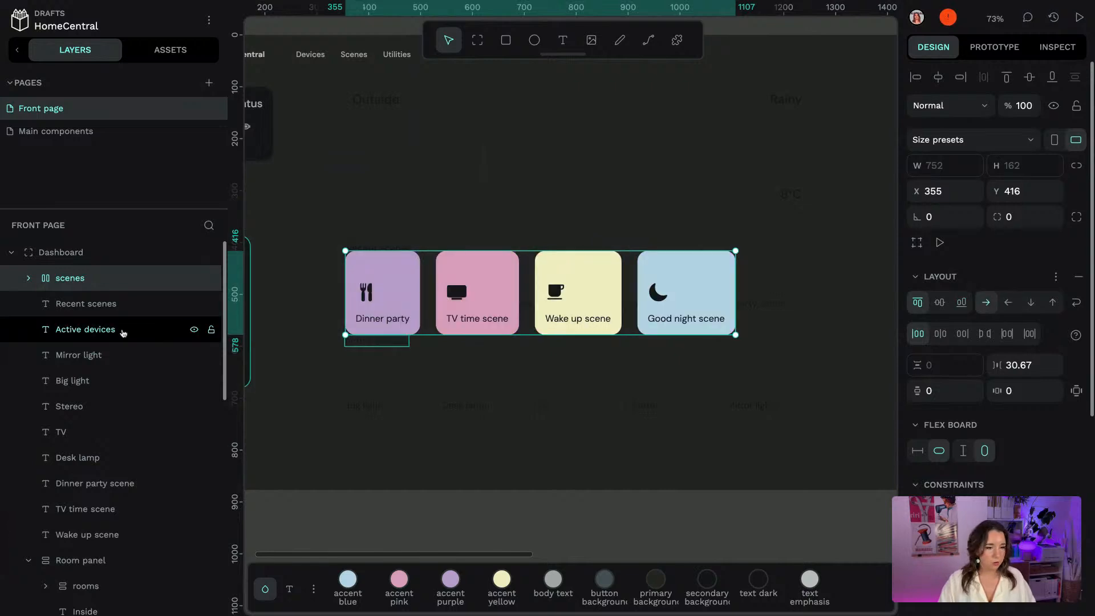
{"action": "left_click", "coordinate": [28, 278]}
{"action": "left_click", "coordinate": [171, 380]}
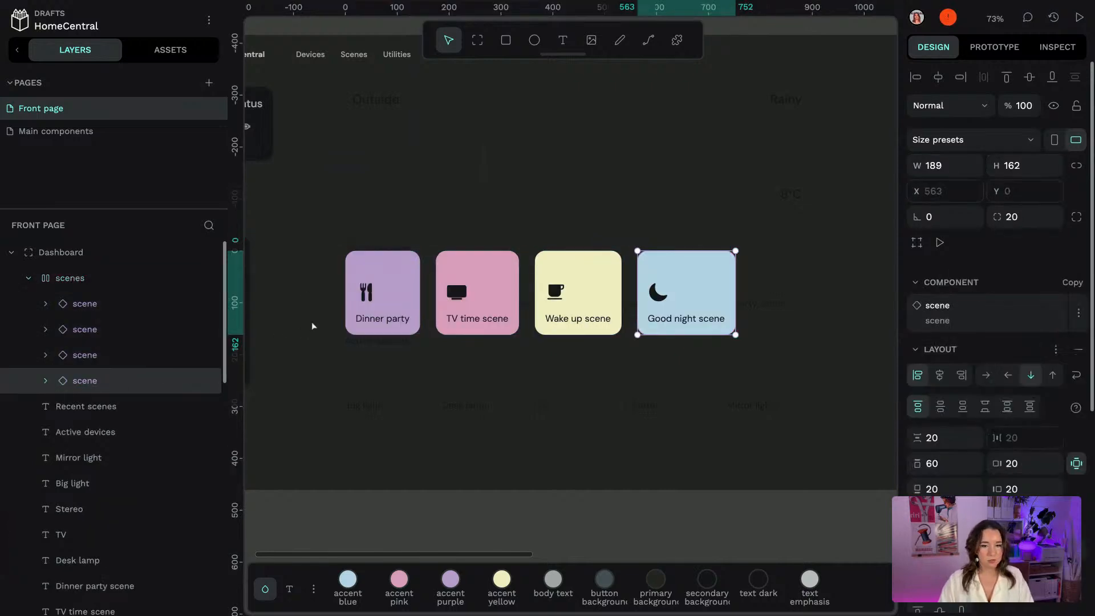
{"action": "key", "text": "ctrl+Up"}
{"action": "key", "text": "ctrl+Up"}
{"action": "key", "text": "ctrl+Up"}
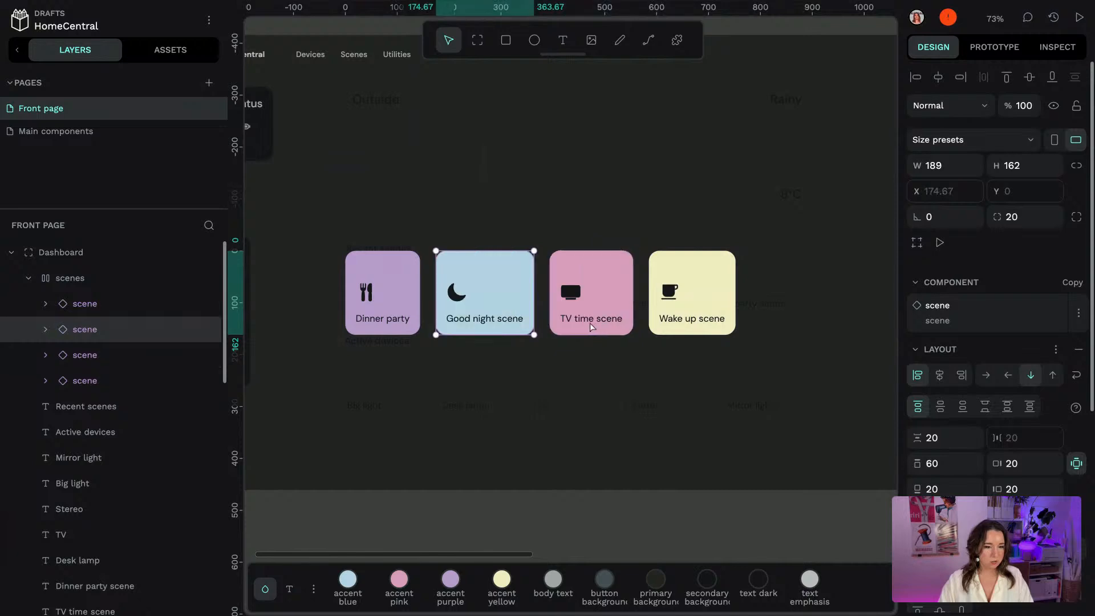
{"action": "left_click", "coordinate": [171, 329]}
{"action": "key", "text": "ctrl+Down"}
{"action": "key", "text": "ctrl+Down"}
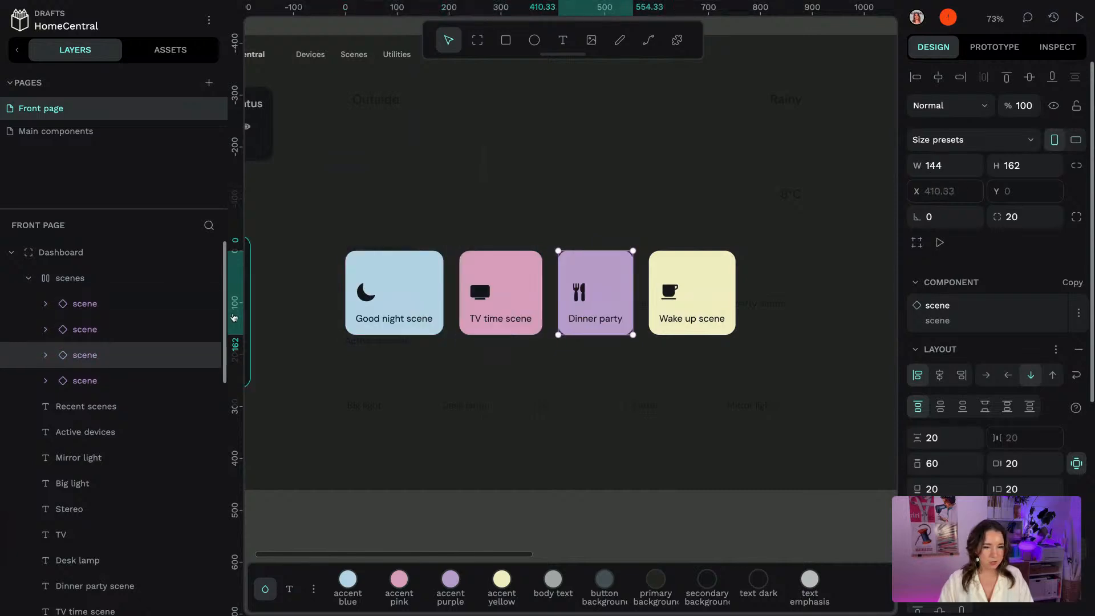
{"action": "left_click", "coordinate": [125, 354]}
{"action": "key", "text": "ctrl+Up"}
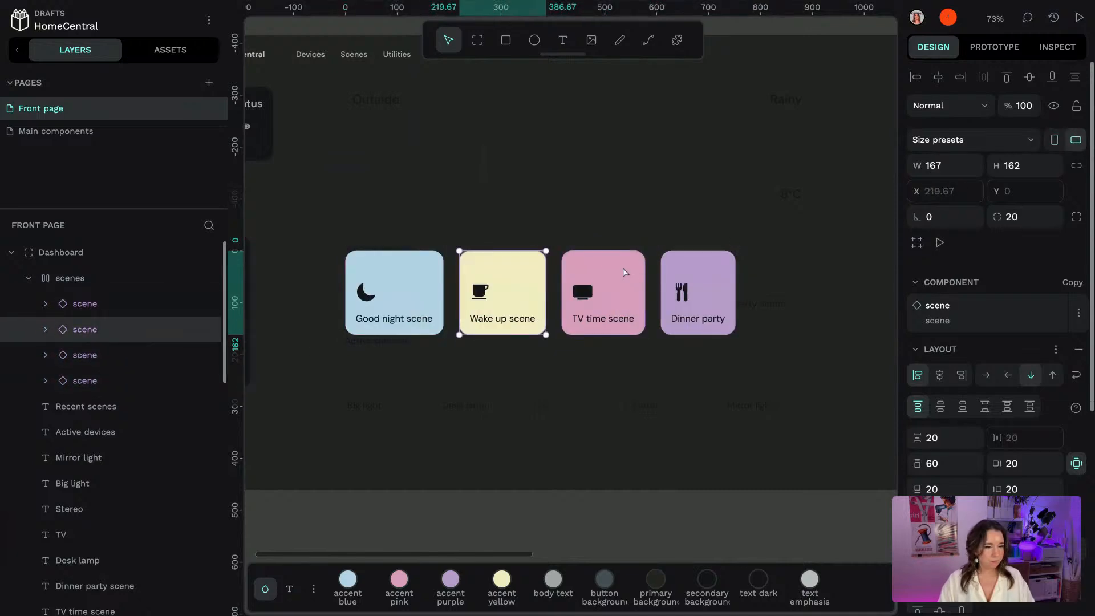
Set the column gap of the scenes board to 15
{"action": "left_click", "coordinate": [128, 303]}
{"action": "left_click", "coordinate": [117, 280]}
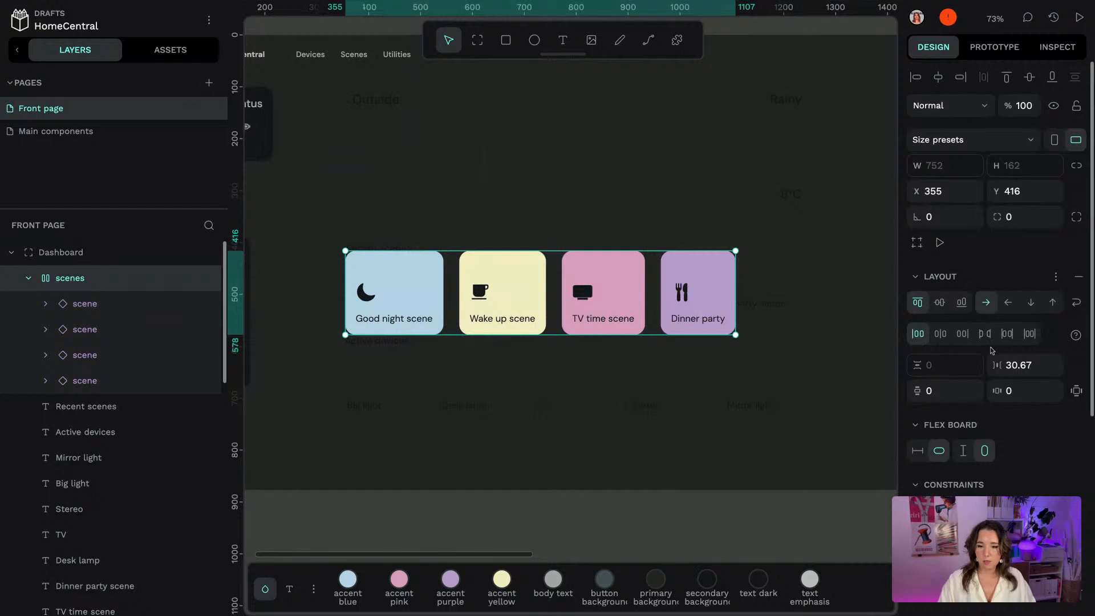
{"action": "left_click", "coordinate": [1013, 366]}
{"action": "type", "text": "15"}
{"action": "key", "text": "Return"}
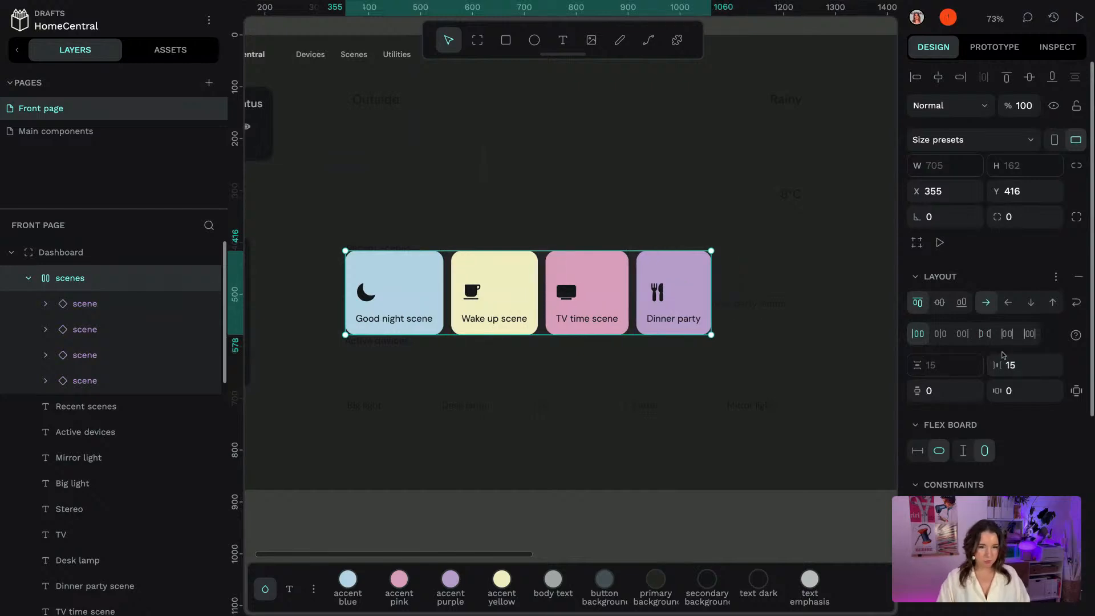
Compare the scenes row with the Recent scenes section of the reference dashboard design
{"action": "scroll", "coordinate": [743, 387], "scroll_direction": "down", "scroll_amount": 3}
{"action": "key", "text": "space"}
{"action": "left_click_drag", "start_coordinate": [890, 381], "coordinate": [377, 381]}
{"action": "scroll", "coordinate": [837, 380], "scroll_direction": "left", "scroll_amount": 7}
{"action": "scroll", "coordinate": [837, 379], "scroll_direction": "up", "scroll_amount": 1}
{"action": "scroll", "coordinate": [838, 379], "scroll_direction": "right", "scroll_amount": 2}
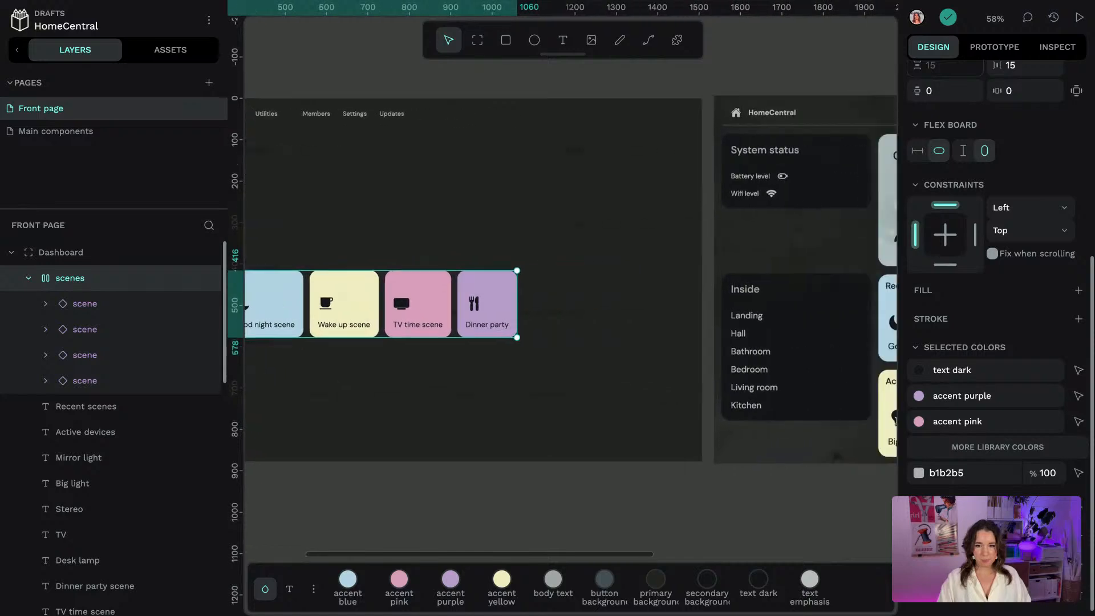
{"action": "scroll", "coordinate": [837, 379], "scroll_direction": "left", "scroll_amount": 2}
{"action": "scroll", "coordinate": [652, 368], "scroll_direction": "left", "scroll_amount": 3}
{"action": "scroll", "coordinate": [651, 369], "scroll_direction": "up", "scroll_amount": 2}
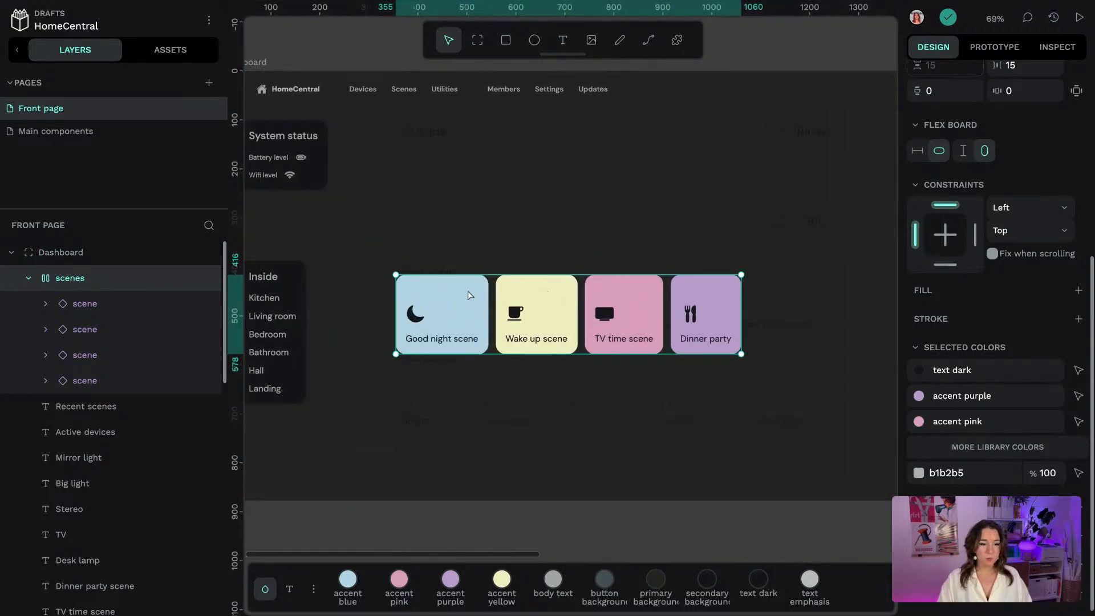
Move the scenes board down to about X 344, Y 453 and place the Recent scenes text above it in the layer order
{"action": "left_click_drag", "start_coordinate": [469, 295], "coordinate": [464, 314]}
{"action": "left_click", "coordinate": [429, 272]}
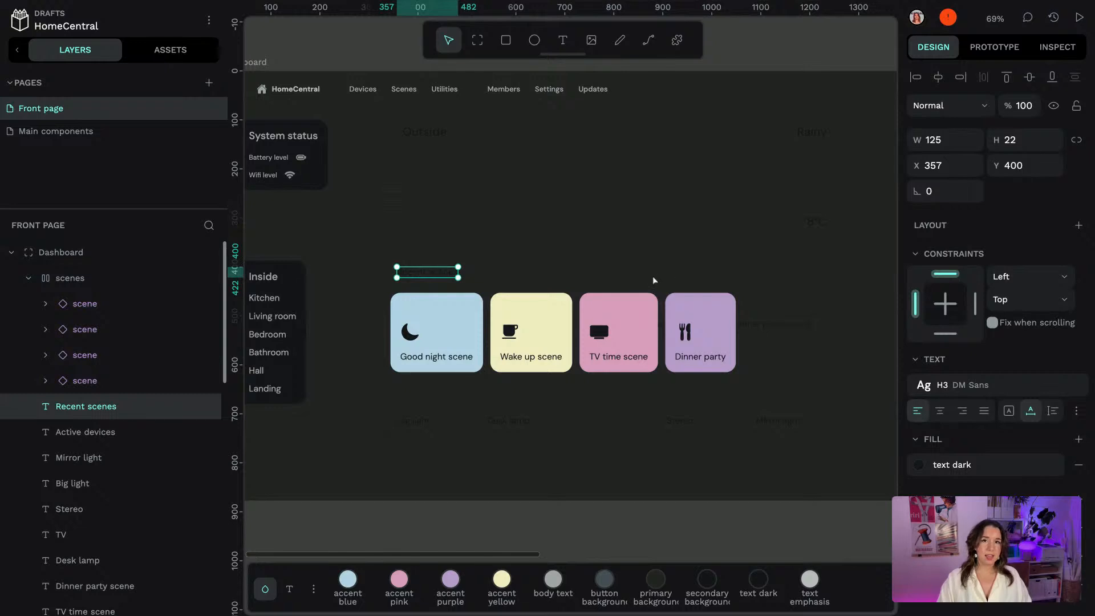
{"action": "left_click", "coordinate": [123, 284]}
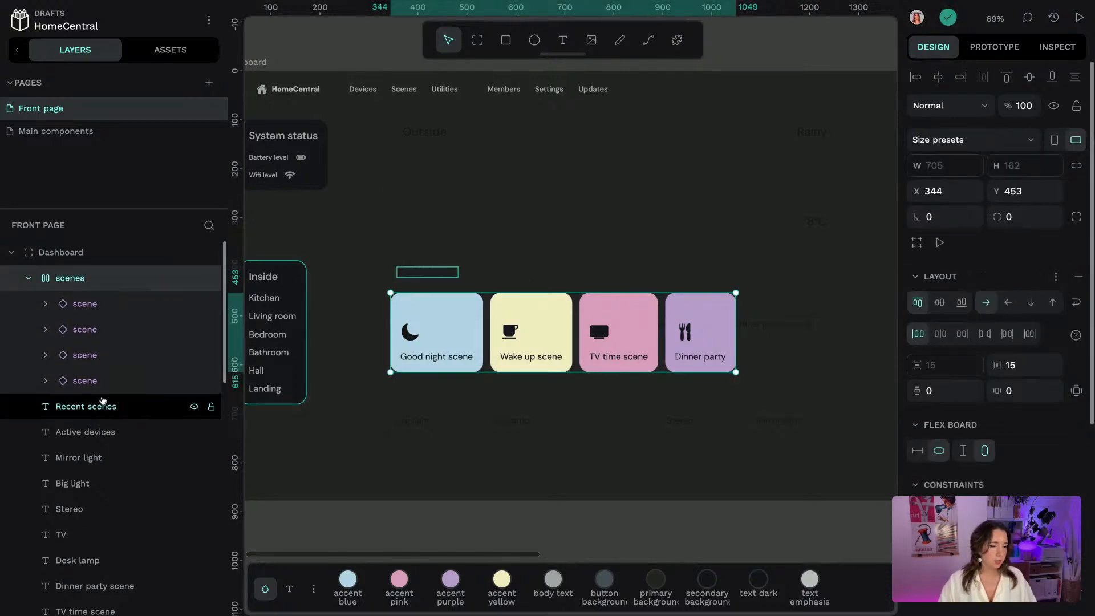
{"action": "left_click", "coordinate": [100, 407]}
{"action": "left_click_drag", "start_coordinate": [100, 409], "coordinate": [61, 283]}
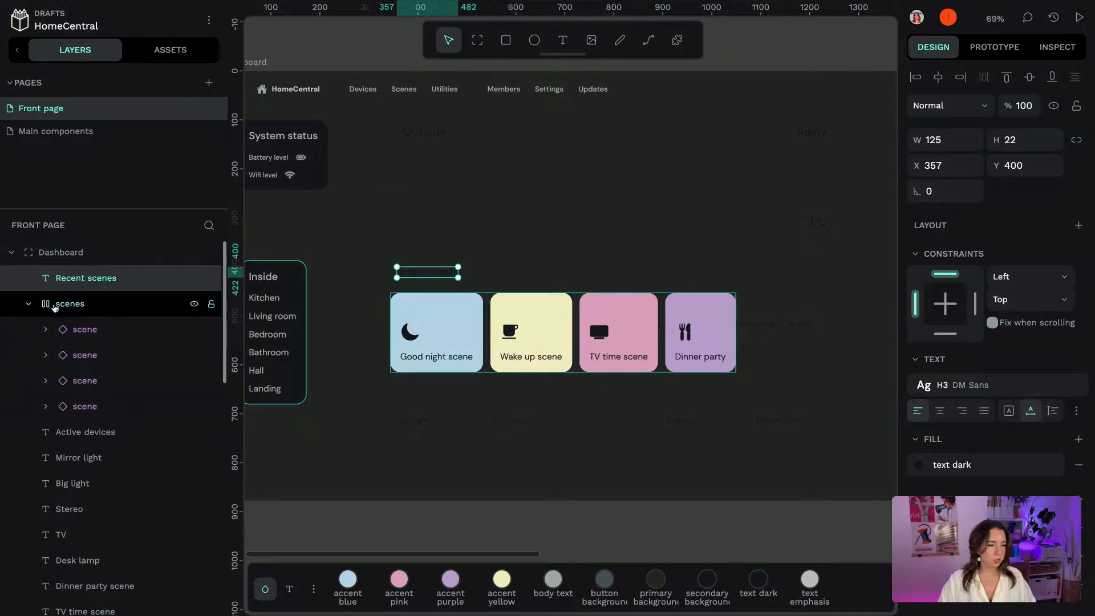
Group the Recent scenes text with the scenes board and name the group scenes container
{"action": "left_click", "coordinate": [57, 306], "text": "shift"}
{"action": "left_click", "coordinate": [28, 303]}
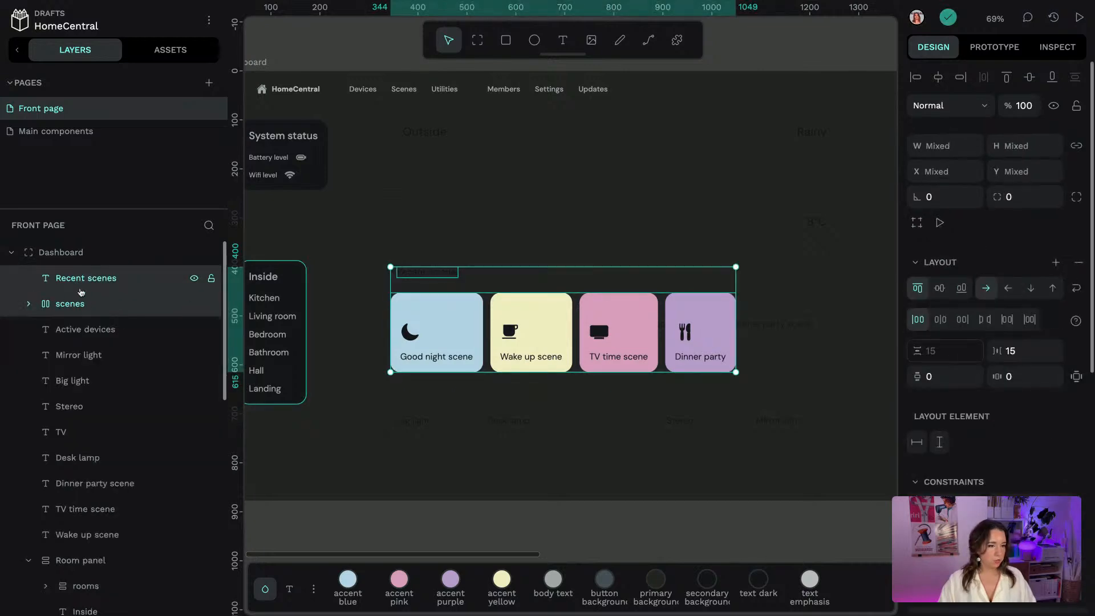
{"action": "right_click", "coordinate": [81, 291]}
{"action": "left_click", "coordinate": [113, 354]}
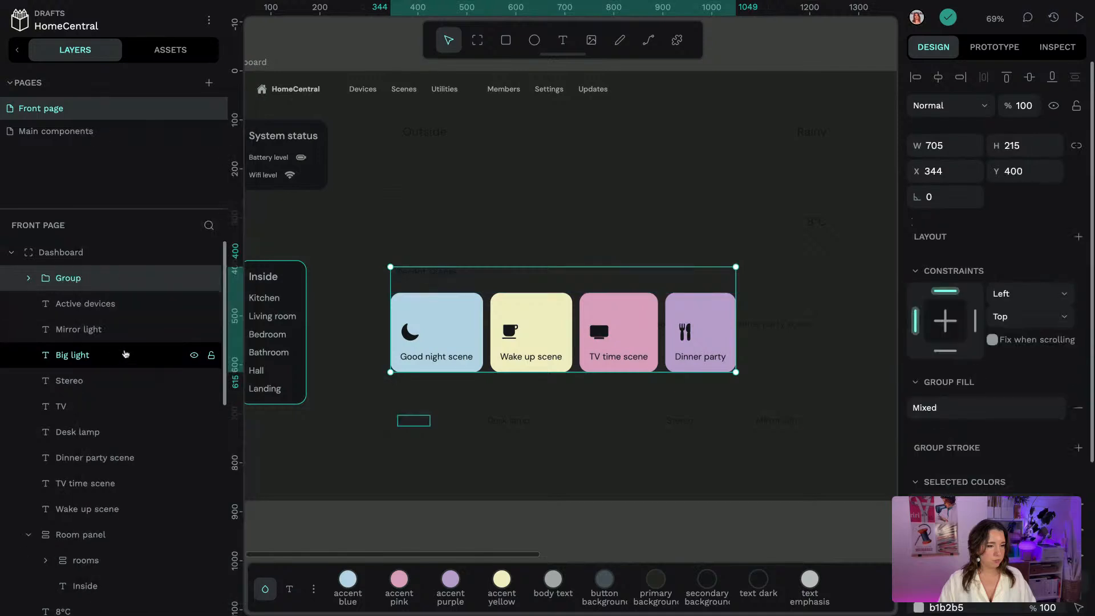
{"action": "double_click", "coordinate": [65, 279]}
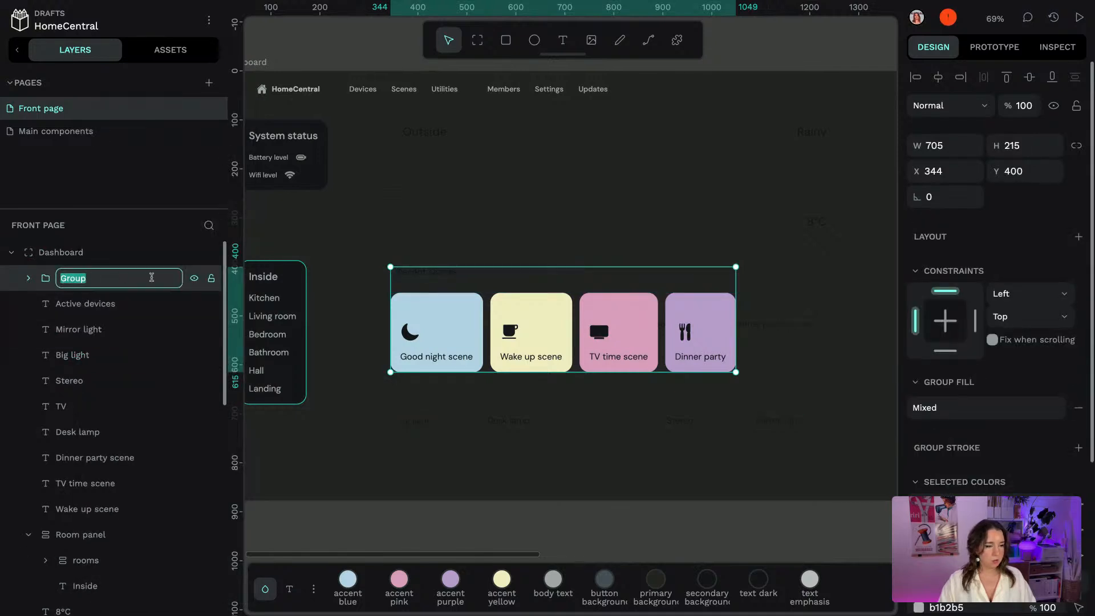
{"action": "type", "text": "sce"}
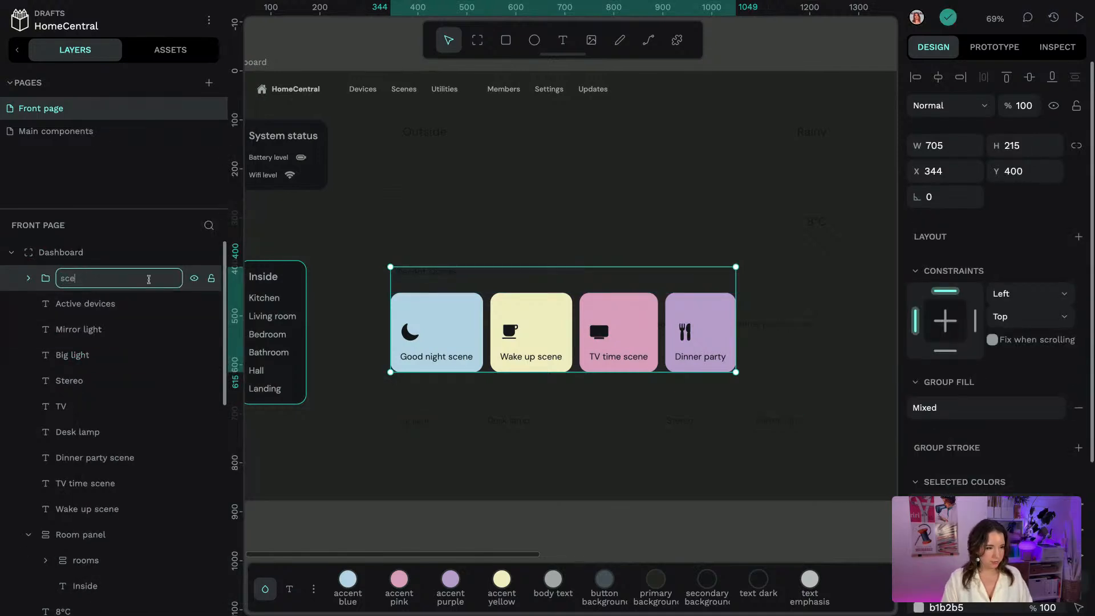
{"action": "type", "text": "nes container"}
{"action": "key", "text": "Return"}
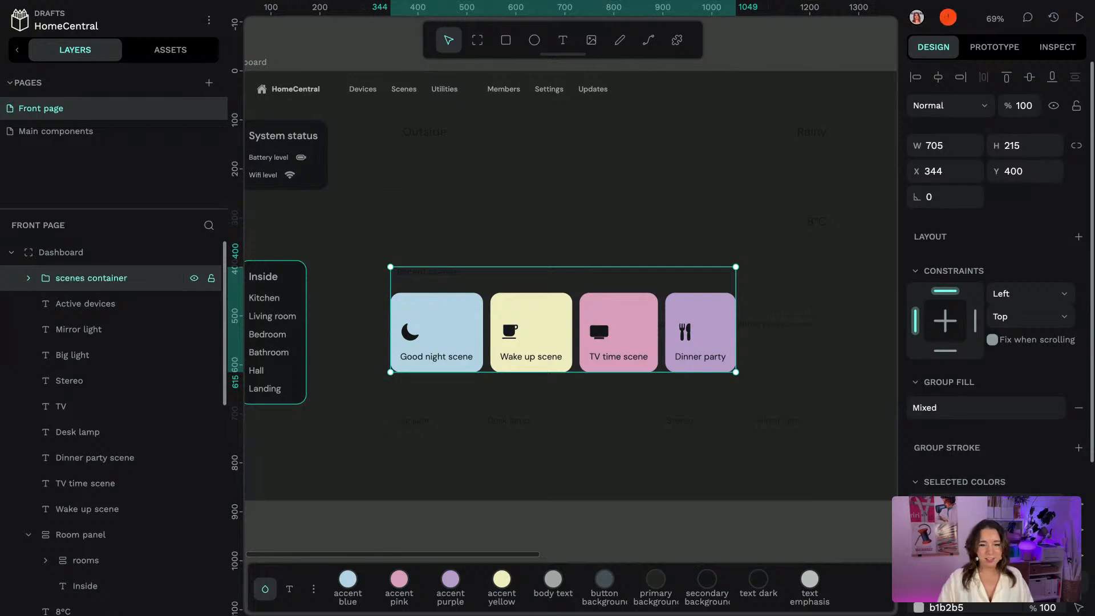
Add a flex layout to the scenes container and set its direction to column
{"action": "left_click", "coordinate": [1078, 237]}
{"action": "left_click", "coordinate": [1057, 263]}
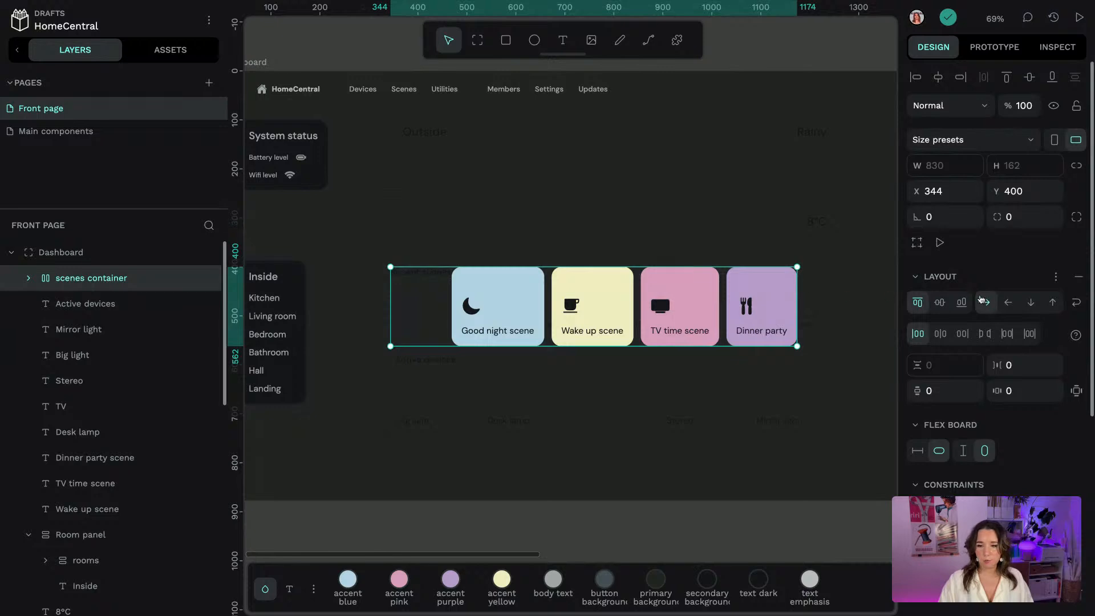
{"action": "left_click", "coordinate": [1032, 302]}
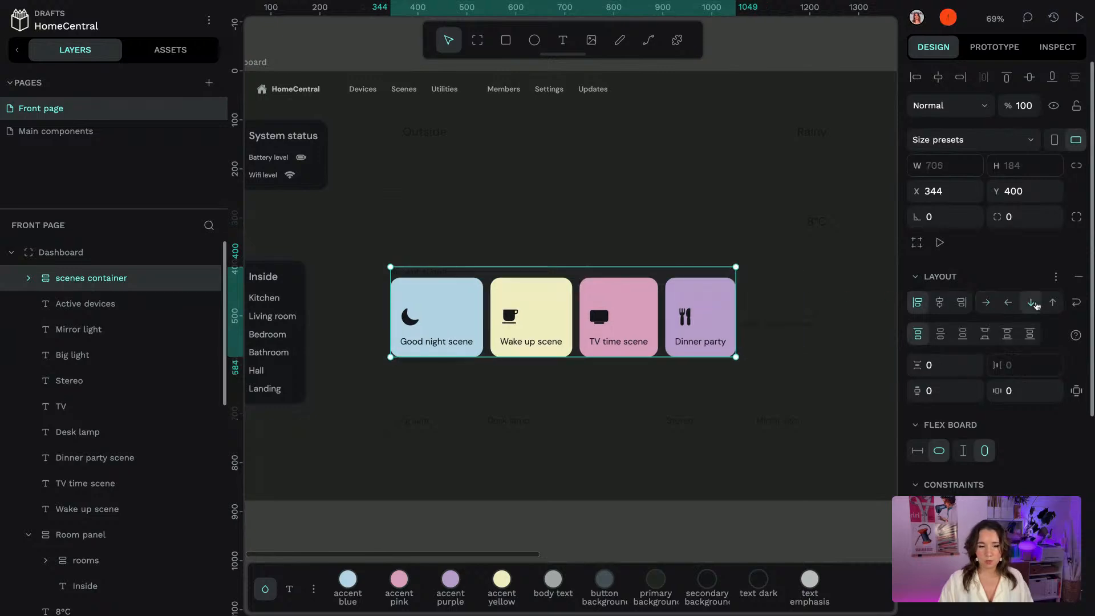
Check in the reference design how the Recent scenes heading is placed relative to the scene cards
{"action": "scroll", "coordinate": [993, 307], "scroll_direction": "down", "scroll_amount": 2}
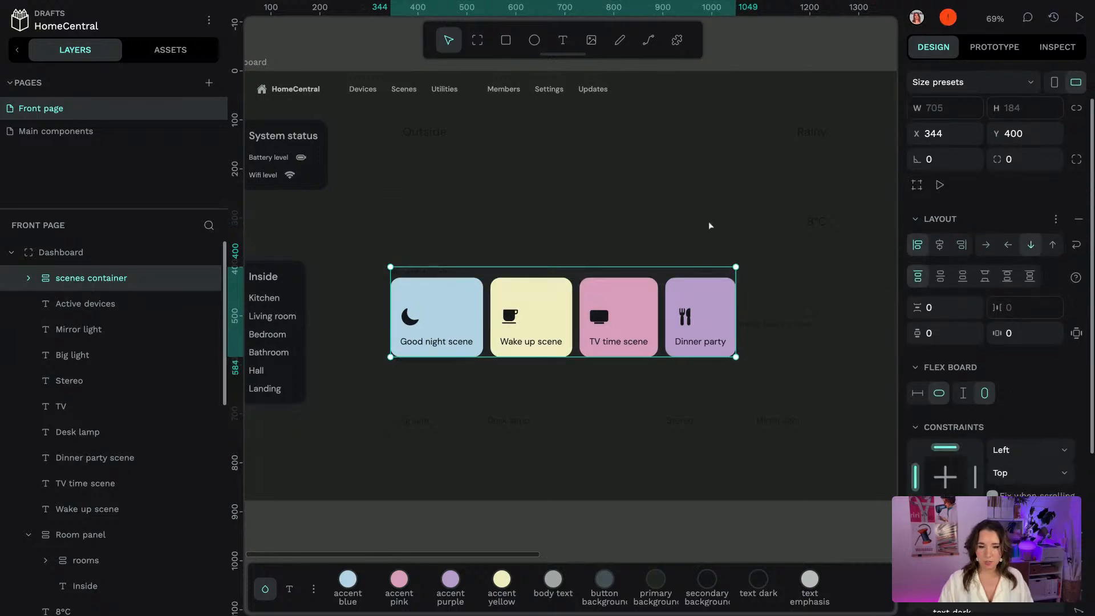
{"action": "scroll", "coordinate": [810, 178], "scroll_direction": "right", "scroll_amount": 5}
{"action": "scroll", "coordinate": [809, 178], "scroll_direction": "right", "scroll_amount": 7}
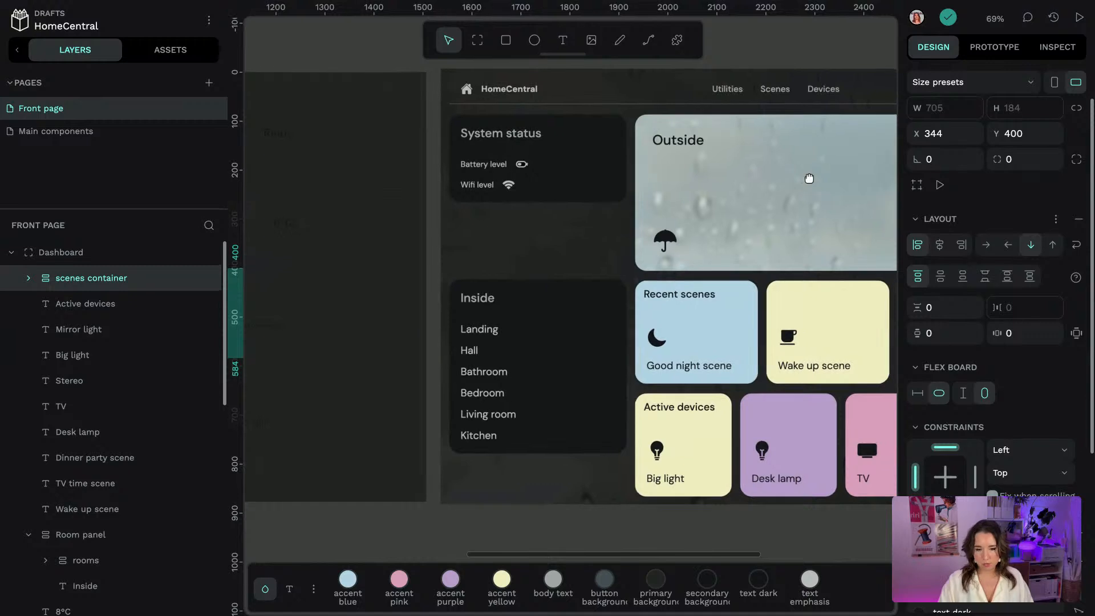
{"action": "scroll", "coordinate": [598, 222], "scroll_direction": "right", "scroll_amount": 5}
{"action": "scroll", "coordinate": [658, 230], "scroll_direction": "left", "scroll_amount": 9}
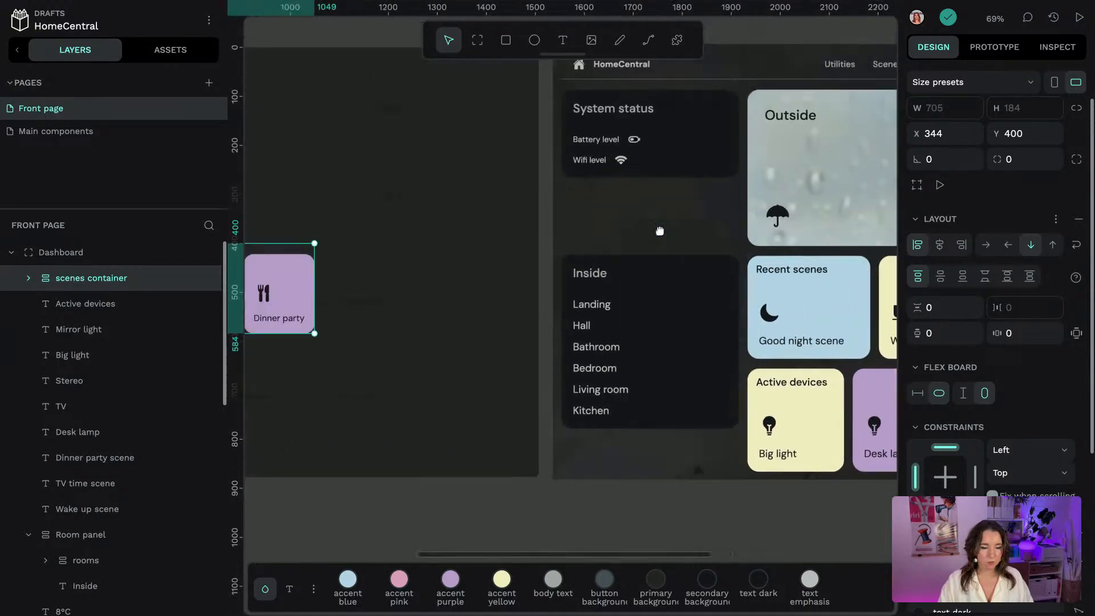
{"action": "scroll", "coordinate": [398, 208], "scroll_direction": "left", "scroll_amount": 9}
{"action": "scroll", "coordinate": [621, 262], "scroll_direction": "right", "scroll_amount": 2}
{"action": "scroll", "coordinate": [654, 262], "scroll_direction": "left", "scroll_amount": 1}
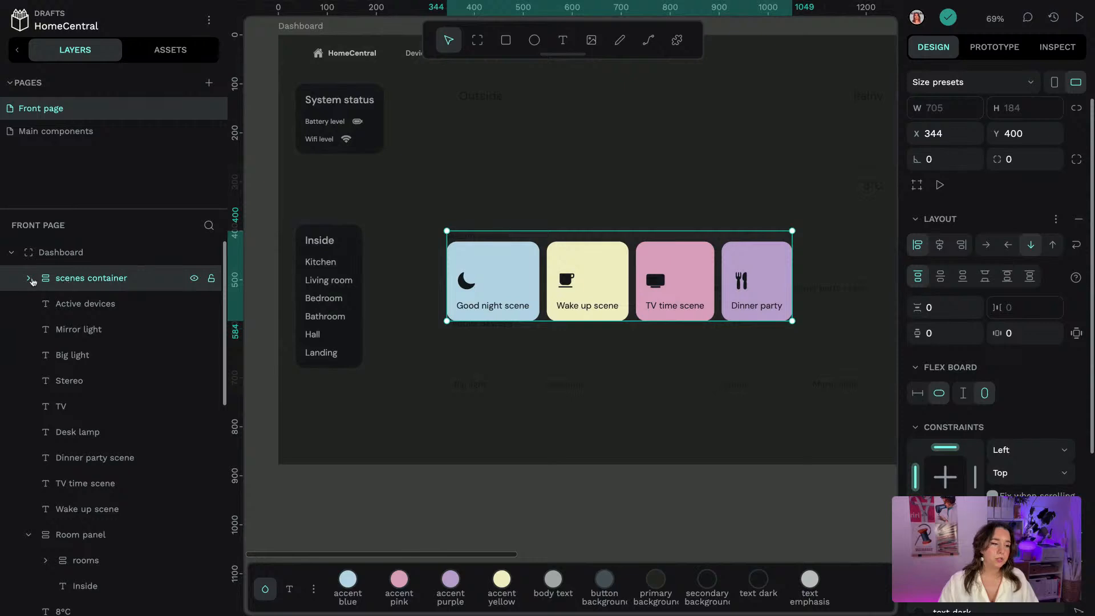
Switch the Recent scenes text inside the scenes container to individual margins and set its bottom margin to -50
{"action": "left_click", "coordinate": [28, 278]}
{"action": "left_click", "coordinate": [94, 303]}
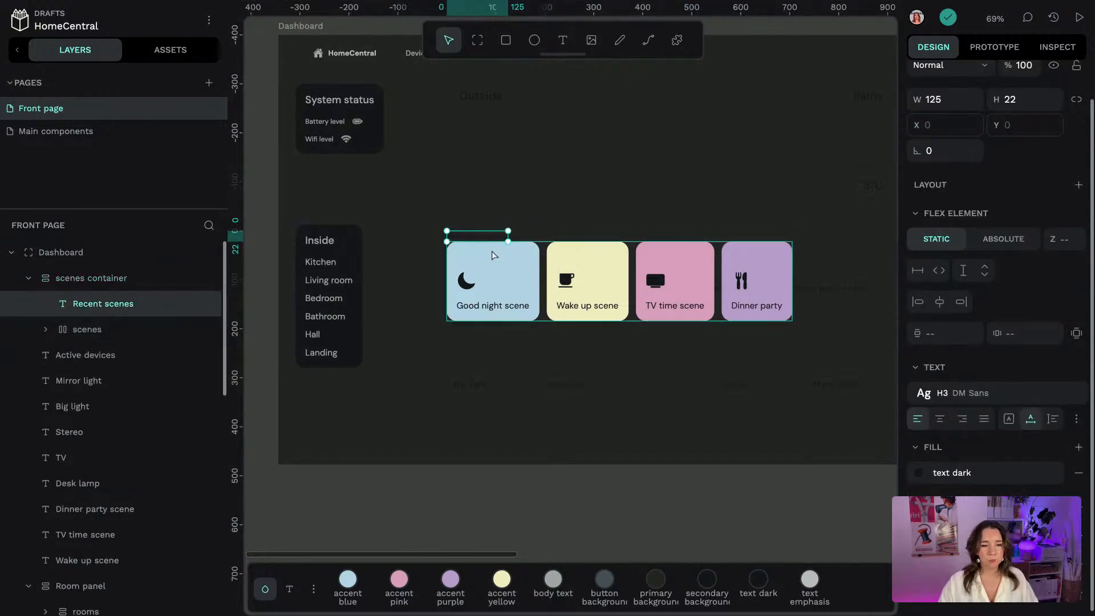
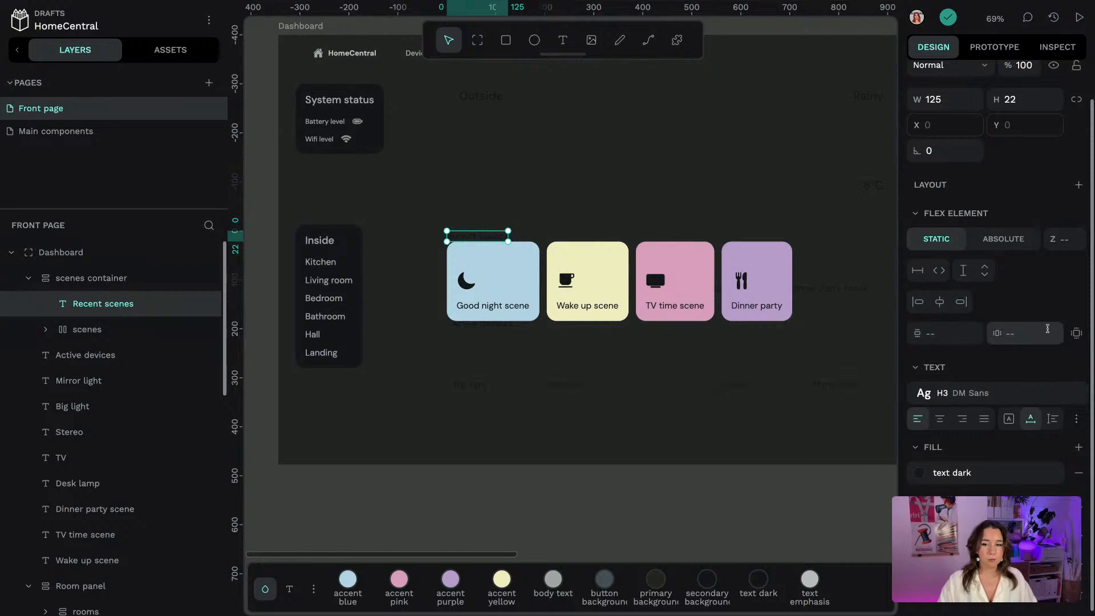
{"action": "left_click", "coordinate": [1078, 335]}
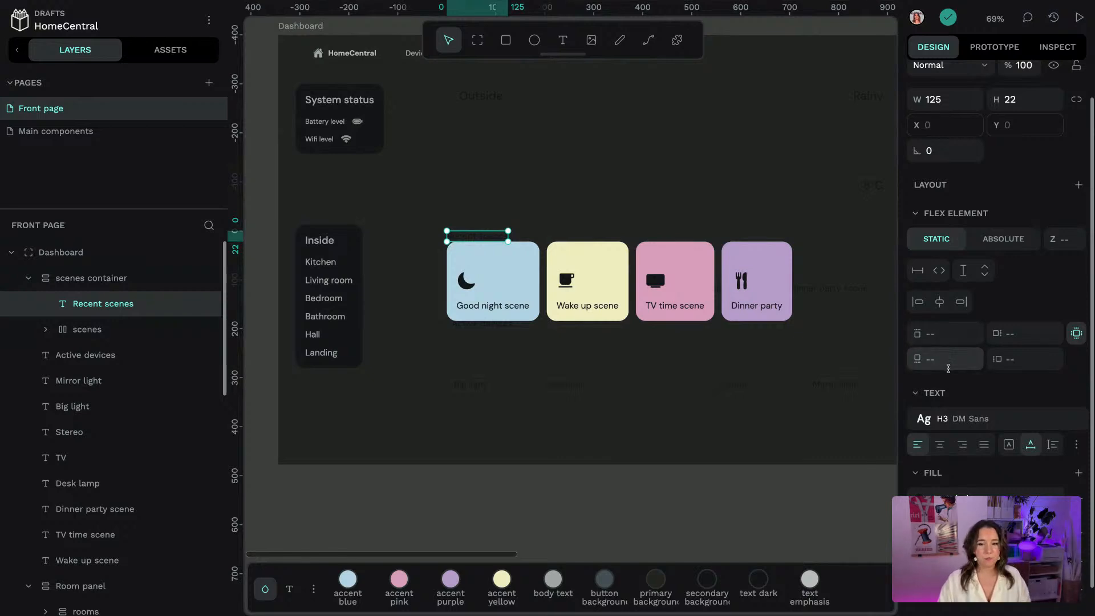
{"action": "left_click", "coordinate": [957, 358]}
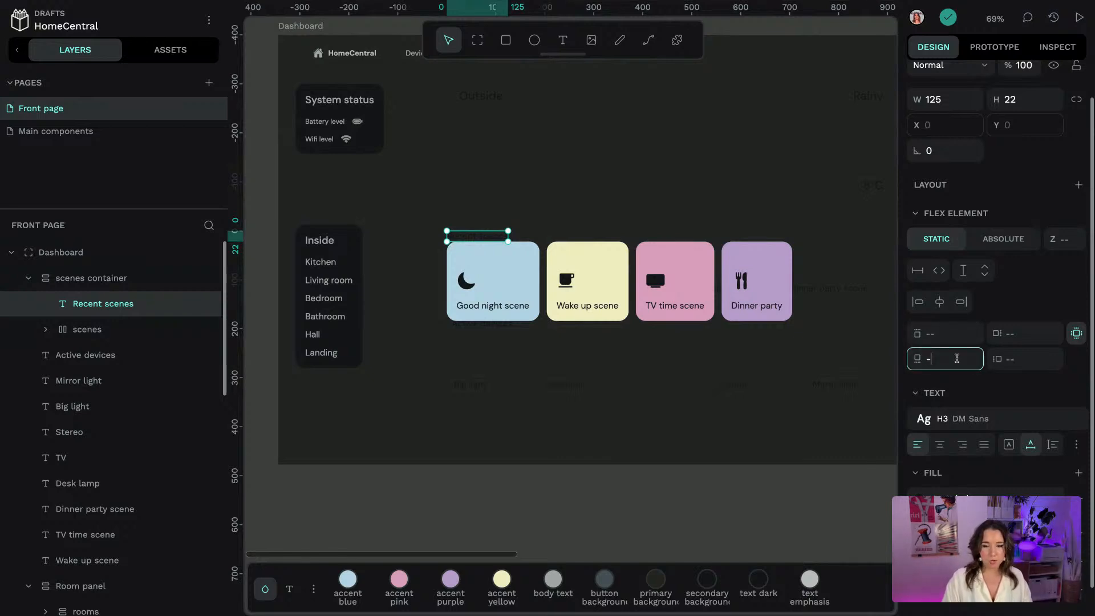
{"action": "type", "text": "-5"}
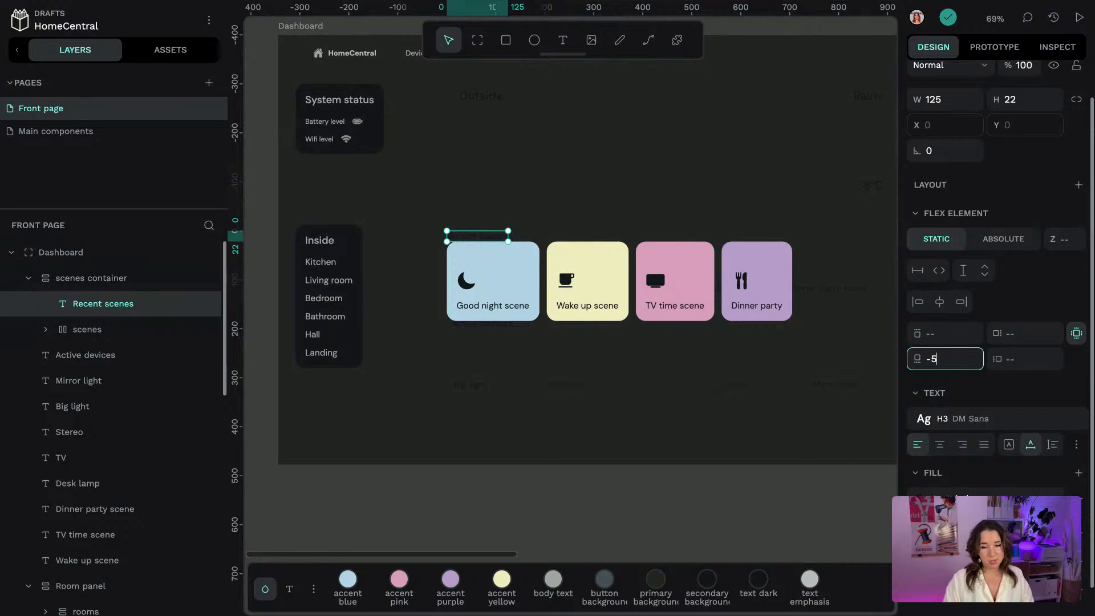
{"action": "type", "text": "0"}
{"action": "key", "text": "Return"}
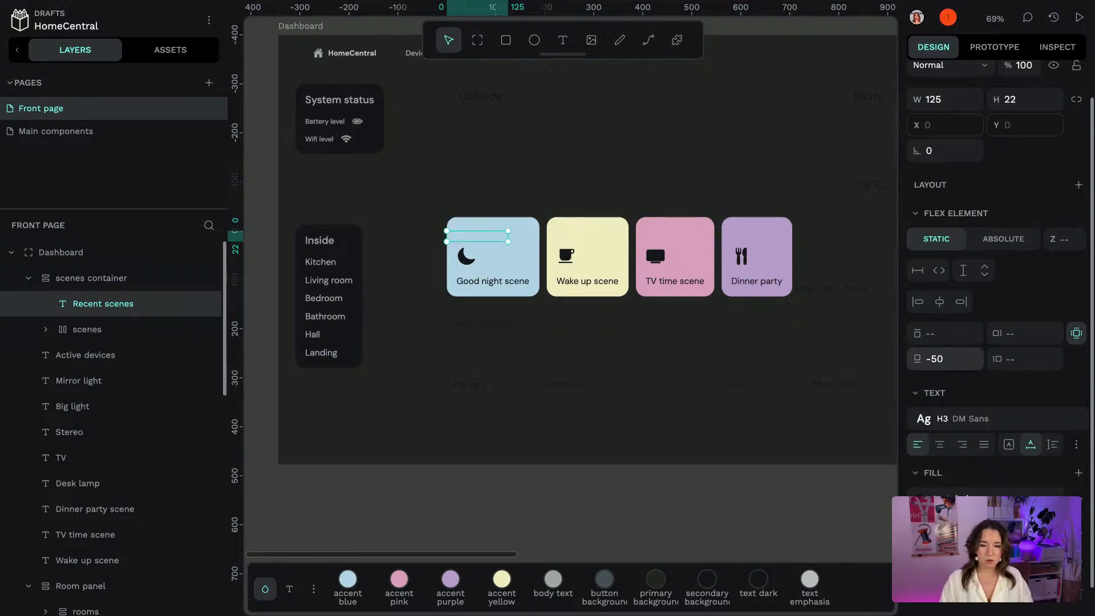
Set the bottom margin of the Recent scenes text to -30
{"action": "double_click", "coordinate": [938, 360]}
{"action": "left_click", "coordinate": [940, 360]}
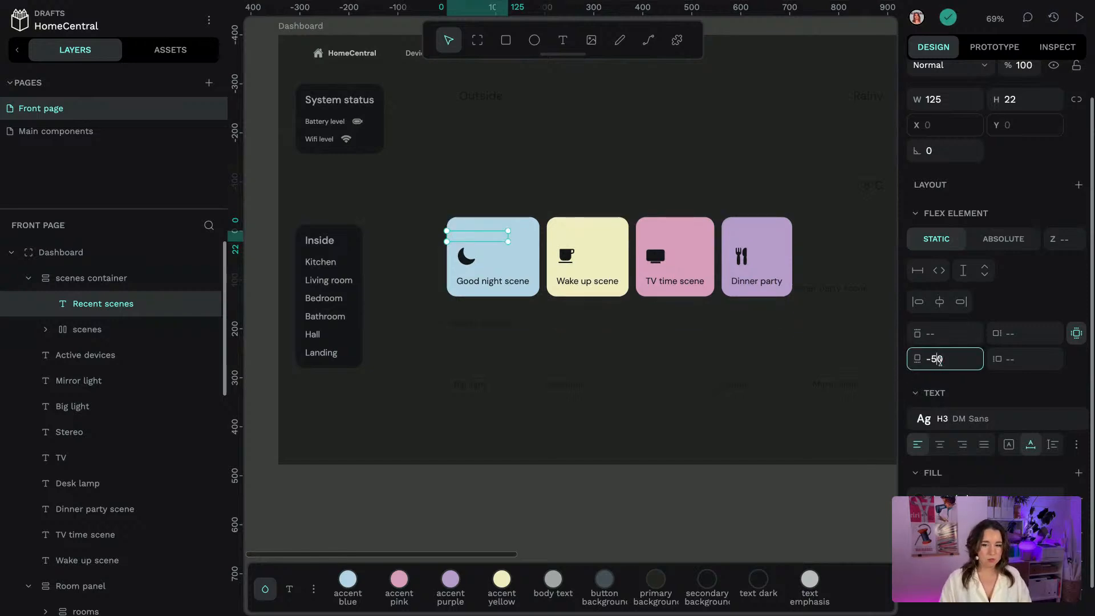
{"action": "key", "text": "BackSpace"}
{"action": "type", "text": "3"}
{"action": "key", "text": "Return"}
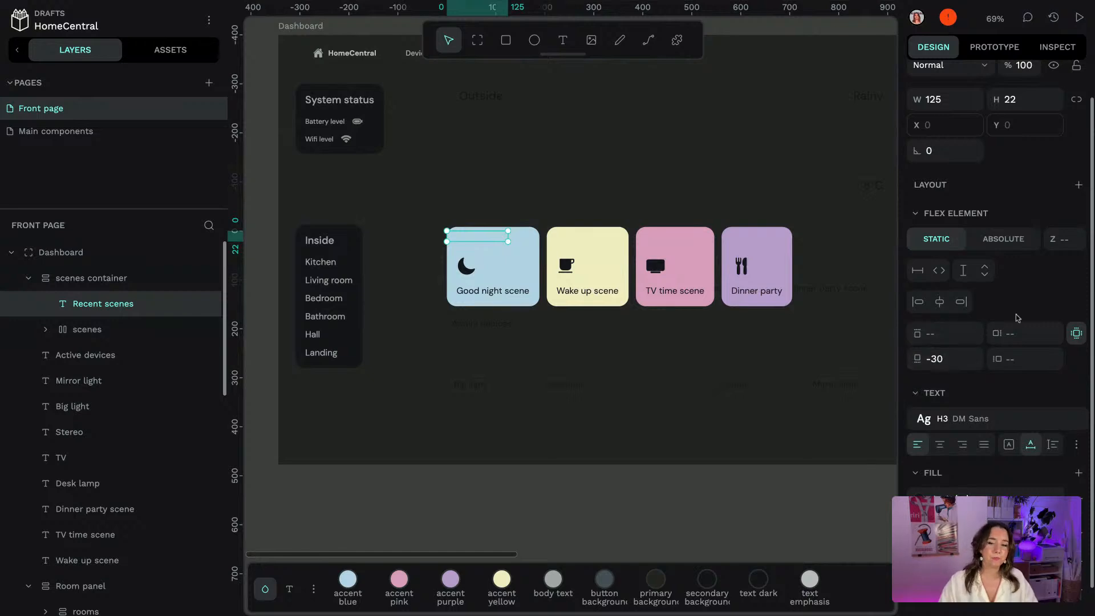
{"action": "scroll", "coordinate": [1017, 303], "scroll_direction": "up", "scroll_amount": 1}
{"action": "scroll", "coordinate": [1014, 302], "scroll_direction": "up", "scroll_amount": 1}
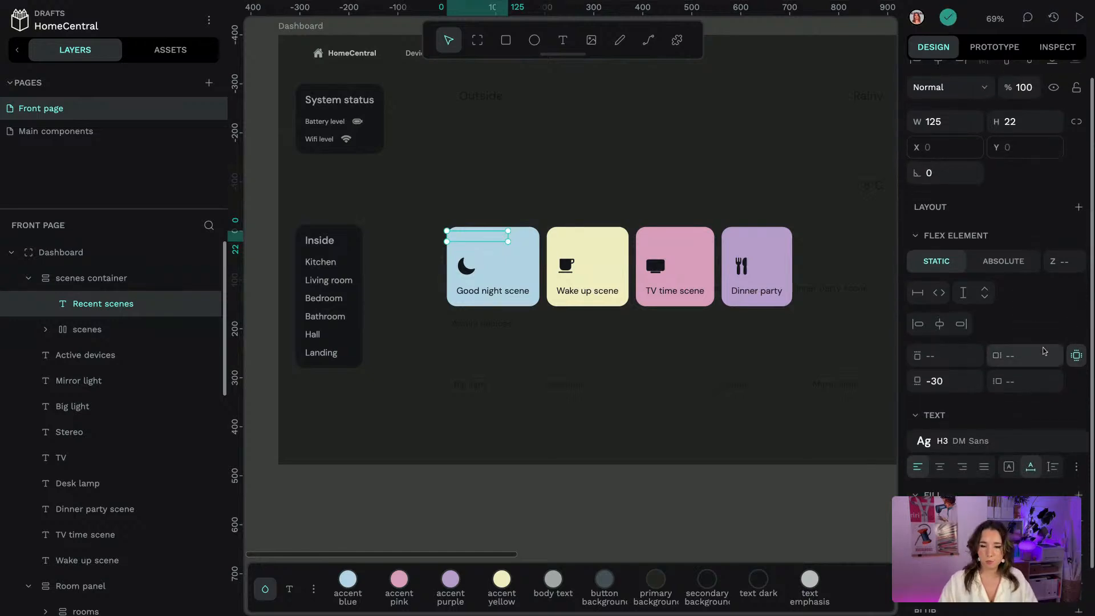
Set the z-index of the Recent scenes text to 1 and its left margin to 20
{"action": "scroll", "coordinate": [1023, 340], "scroll_direction": "up", "scroll_amount": 1}
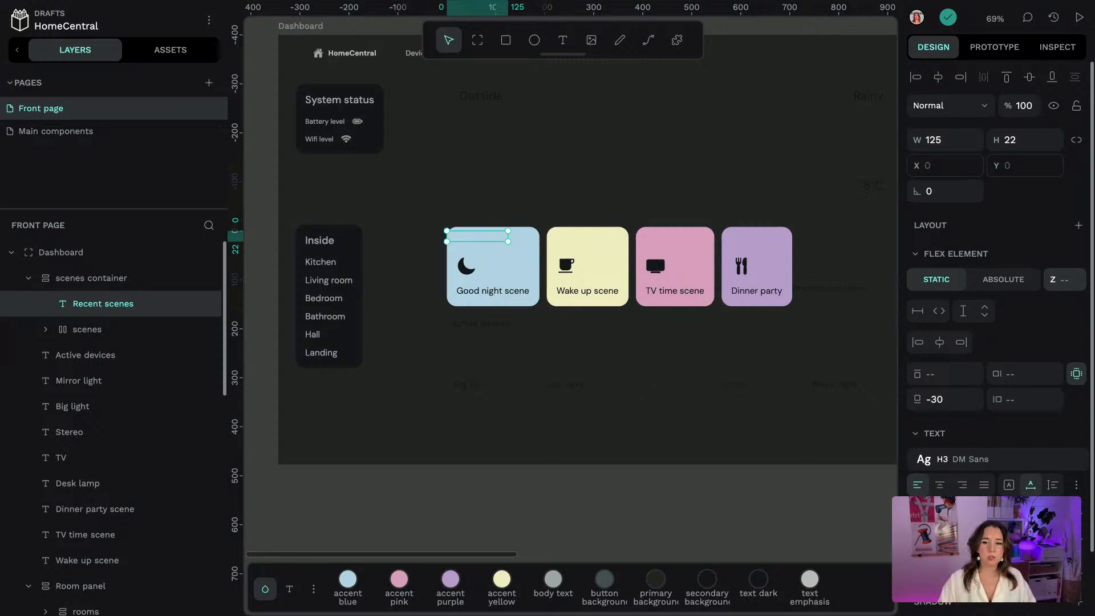
{"action": "left_click", "coordinate": [1064, 280]}
{"action": "type", "text": "1"}
{"action": "key", "text": "Return"}
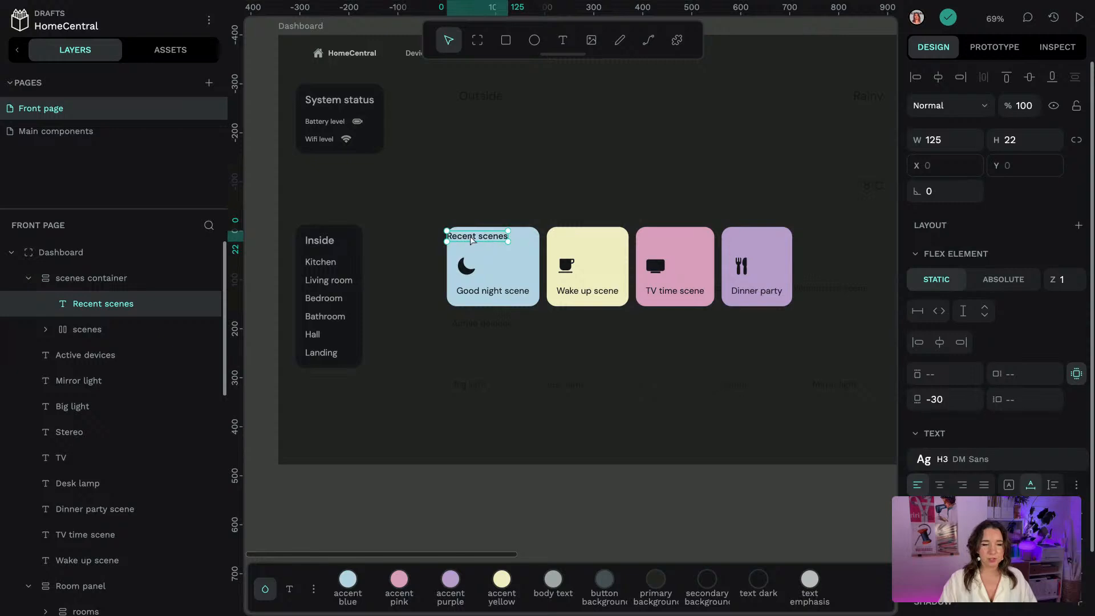
{"action": "left_click", "coordinate": [1025, 401]}
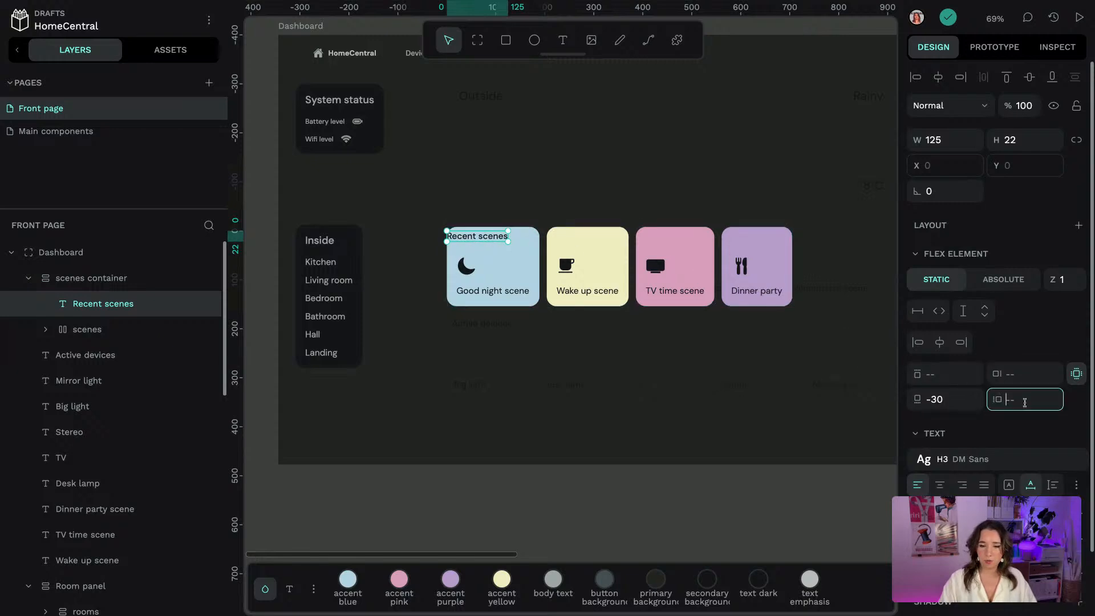
{"action": "type", "text": "20"}
{"action": "key", "text": "Return"}
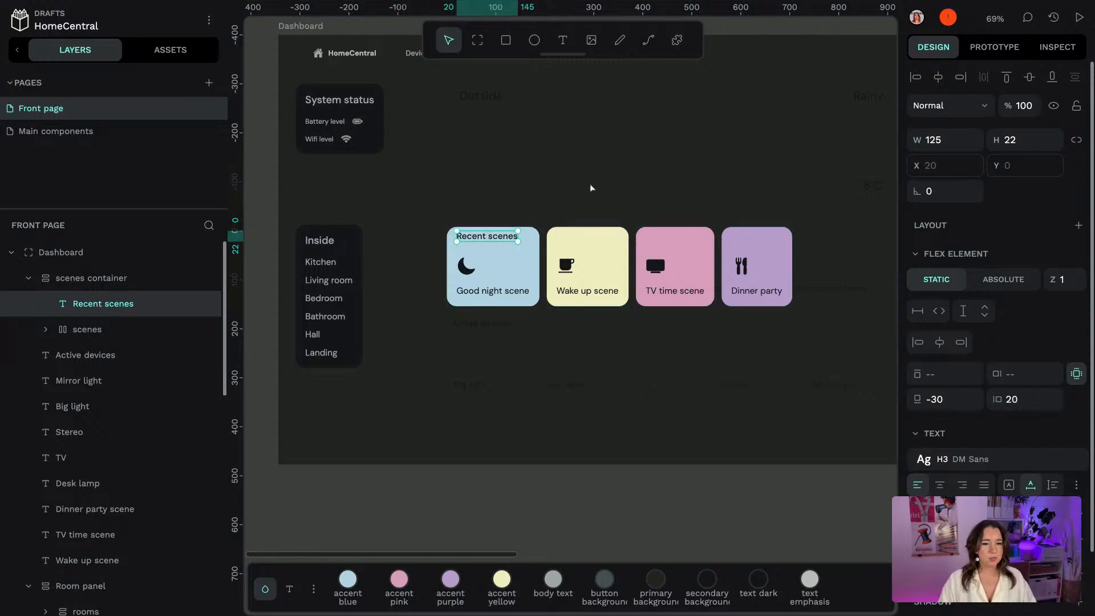
Compare the scenes container with the Recent scenes and Active devices rows in the reference design
{"action": "left_click", "coordinate": [619, 172]}
{"action": "scroll", "coordinate": [799, 359], "scroll_direction": "right", "scroll_amount": 4}
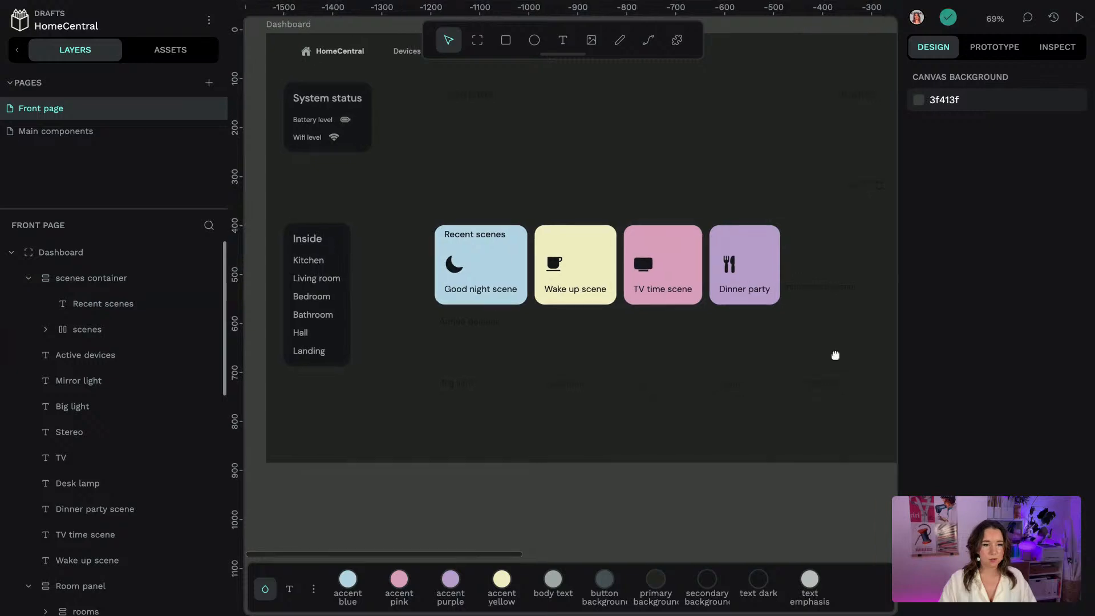
{"action": "scroll", "coordinate": [835, 356], "scroll_direction": "left", "scroll_amount": 2}
{"action": "left_click", "coordinate": [581, 224]}
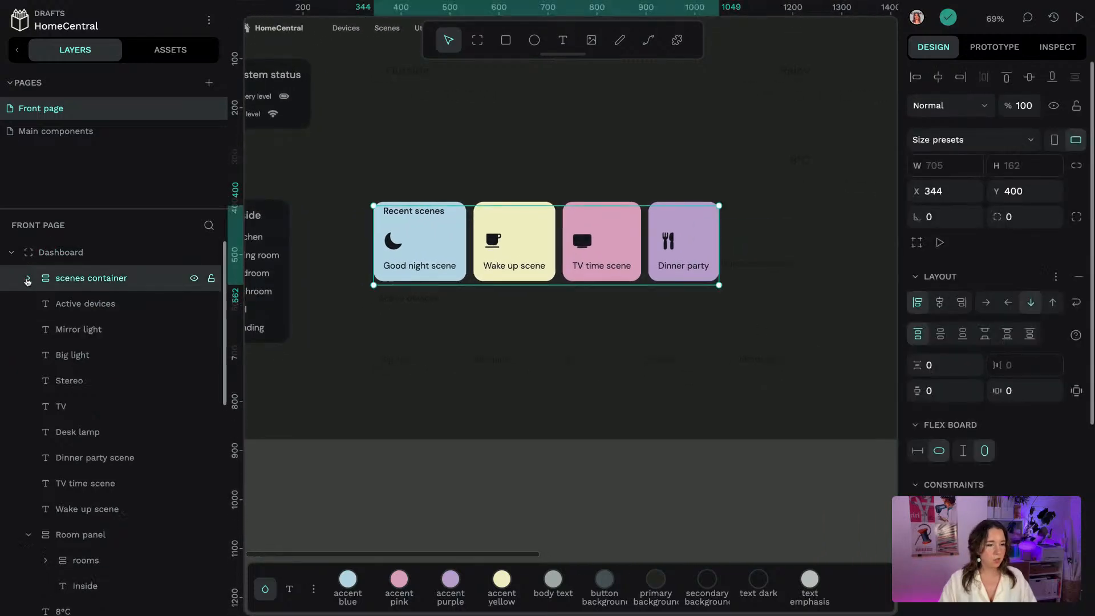
{"action": "scroll", "coordinate": [789, 239], "scroll_direction": "right", "scroll_amount": 10}
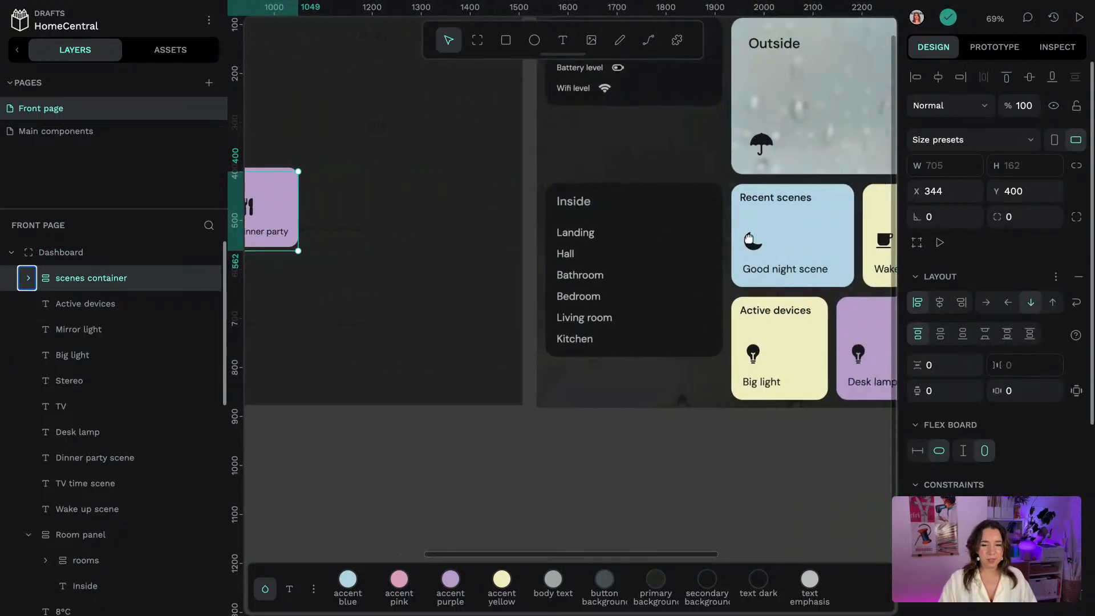
{"action": "scroll", "coordinate": [748, 239], "scroll_direction": "right", "scroll_amount": 1}
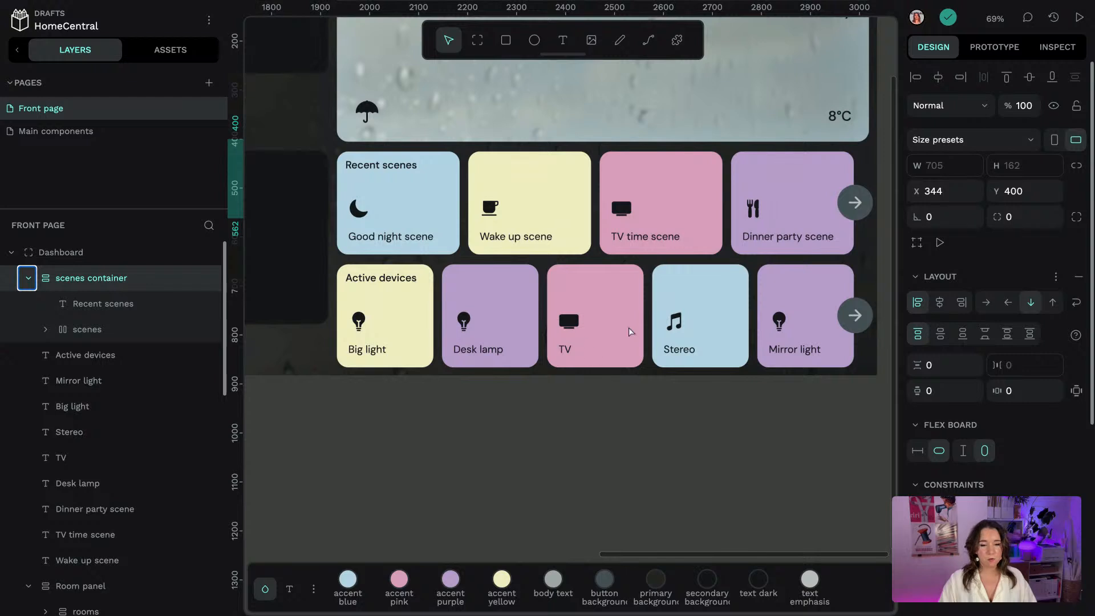
{"action": "scroll", "coordinate": [344, 228], "scroll_direction": "left", "scroll_amount": 15}
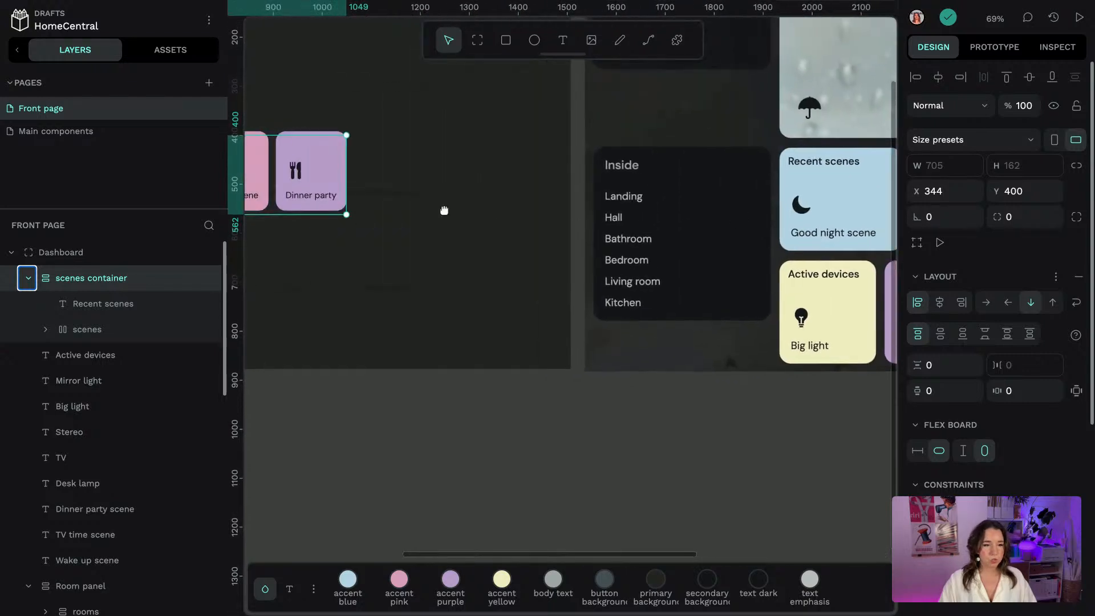
Duplicate the scenes container, place the copy below the original row and rename it "devices container"
{"action": "left_click", "coordinate": [28, 278]}
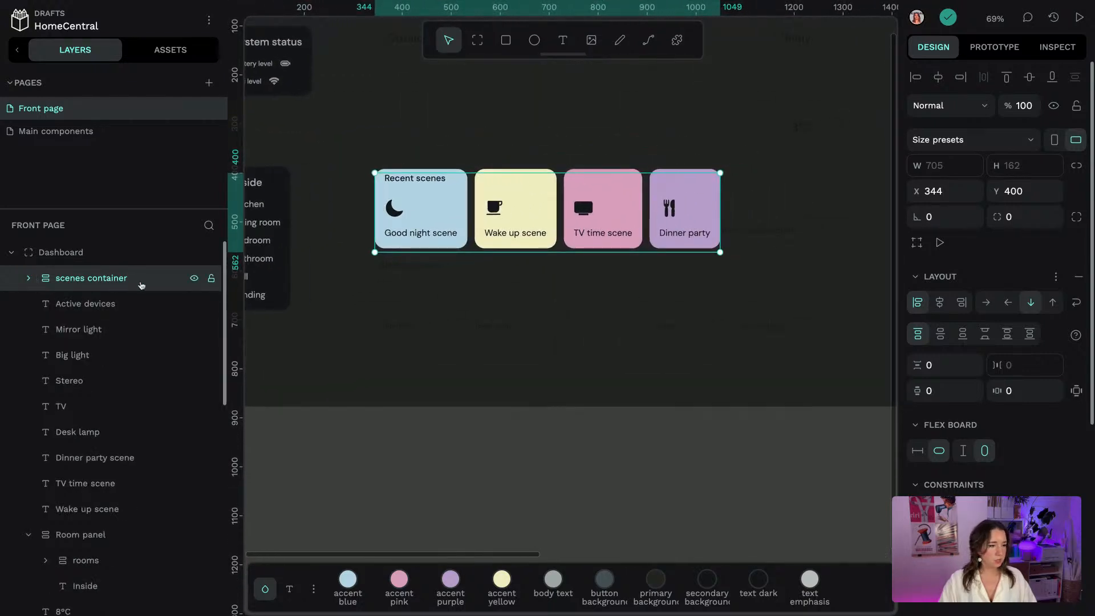
{"action": "key", "text": "ctrl+d"}
{"action": "left_click_drag", "start_coordinate": [762, 192], "coordinate": [397, 300]}
{"action": "double_click", "coordinate": [75, 280]}
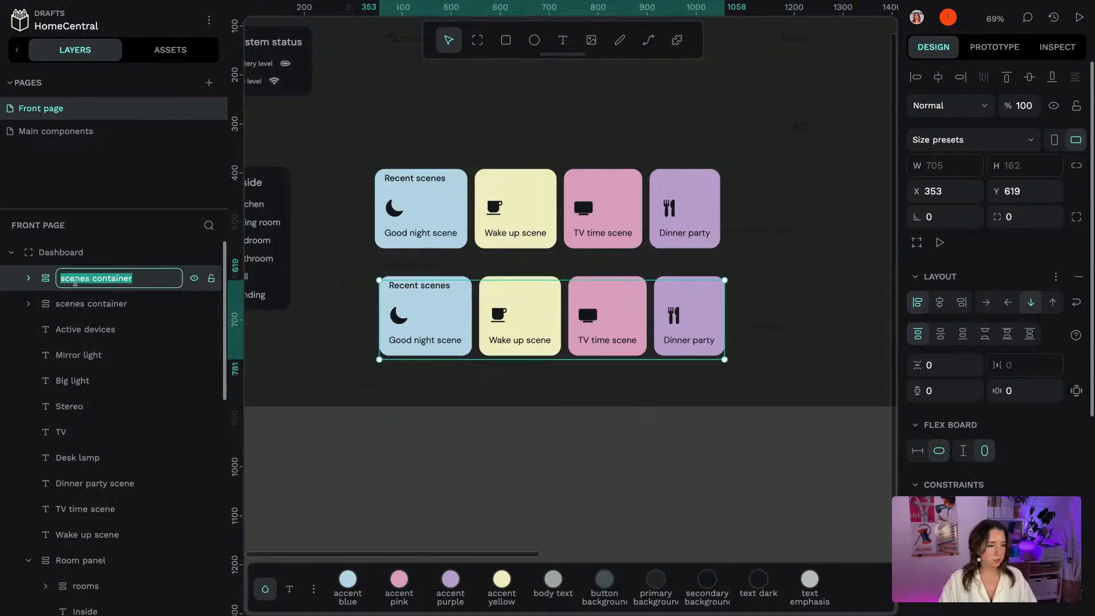
{"action": "type", "text": "devices"}
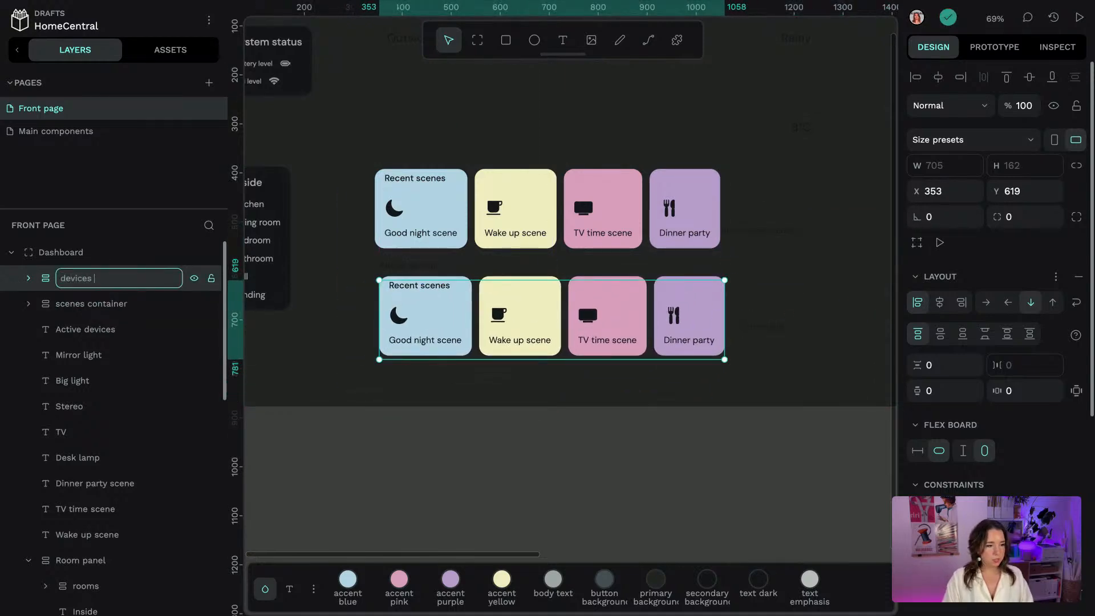
{"action": "key", "text": "Return"}
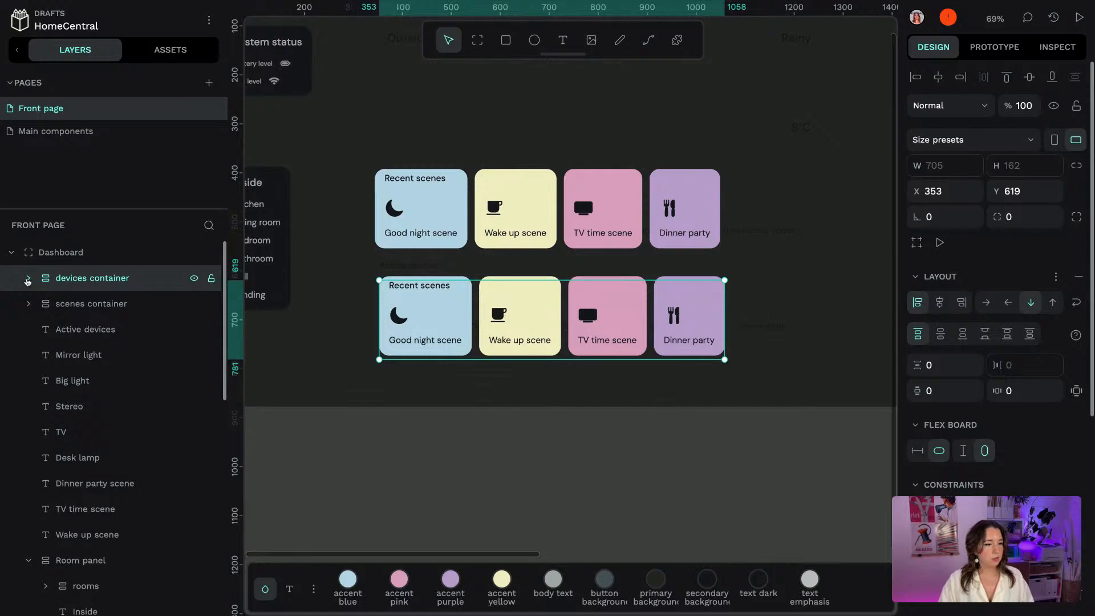
Change the heading text inside the devices container to "Active devices"
{"action": "left_click", "coordinate": [27, 281]}
{"action": "left_click", "coordinate": [205, 306]}
{"action": "type", "text": "A"}
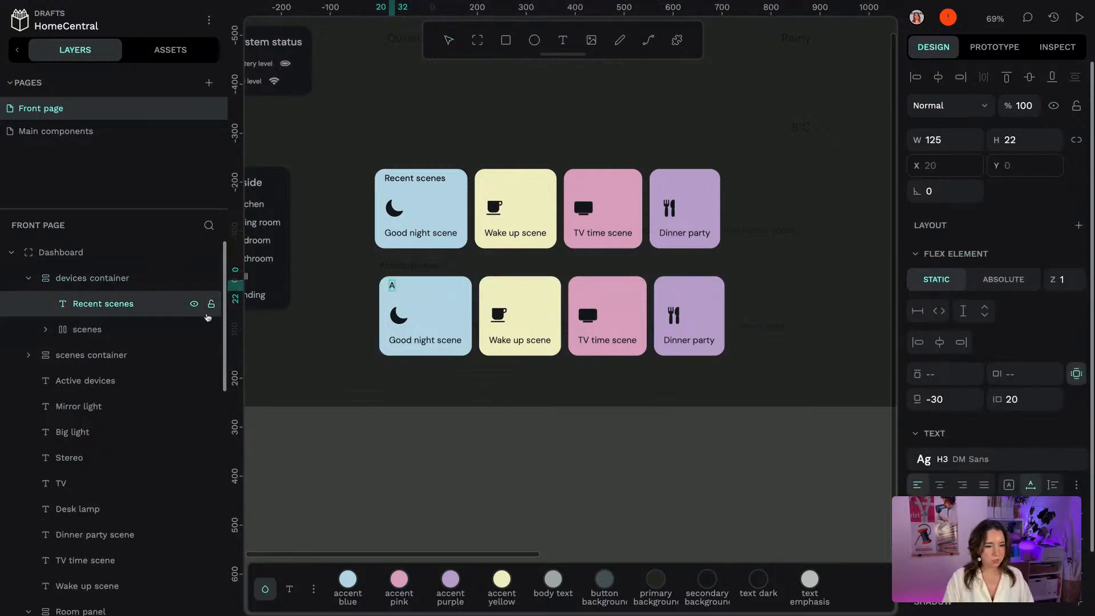
{"action": "type", "text": "ctive dev"}
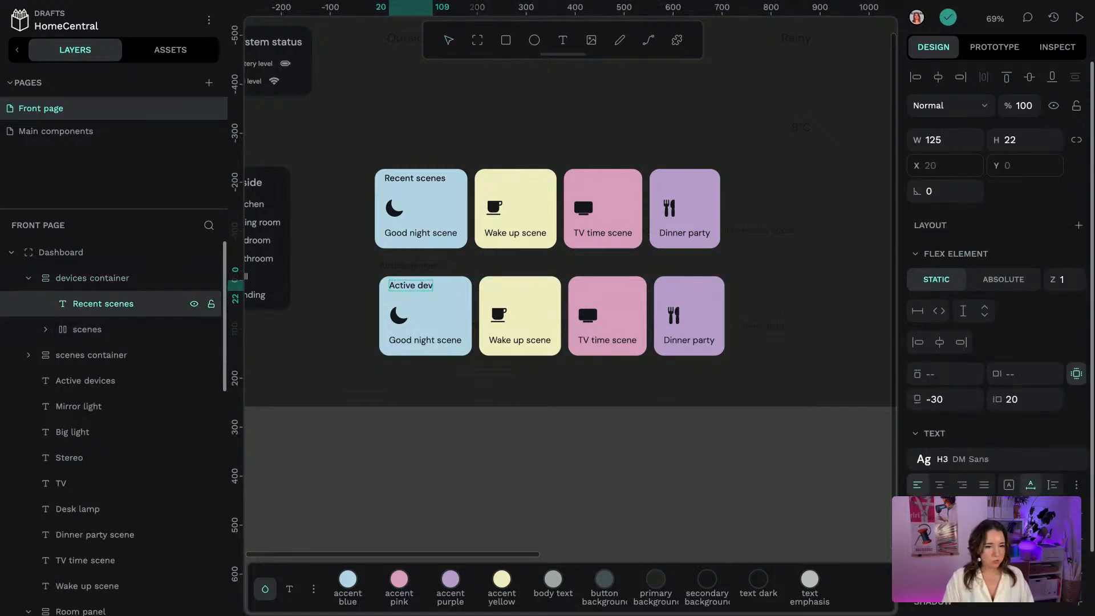
{"action": "type", "text": "ices"}
{"action": "key", "text": "Escape"}
{"action": "key", "text": "Escape"}
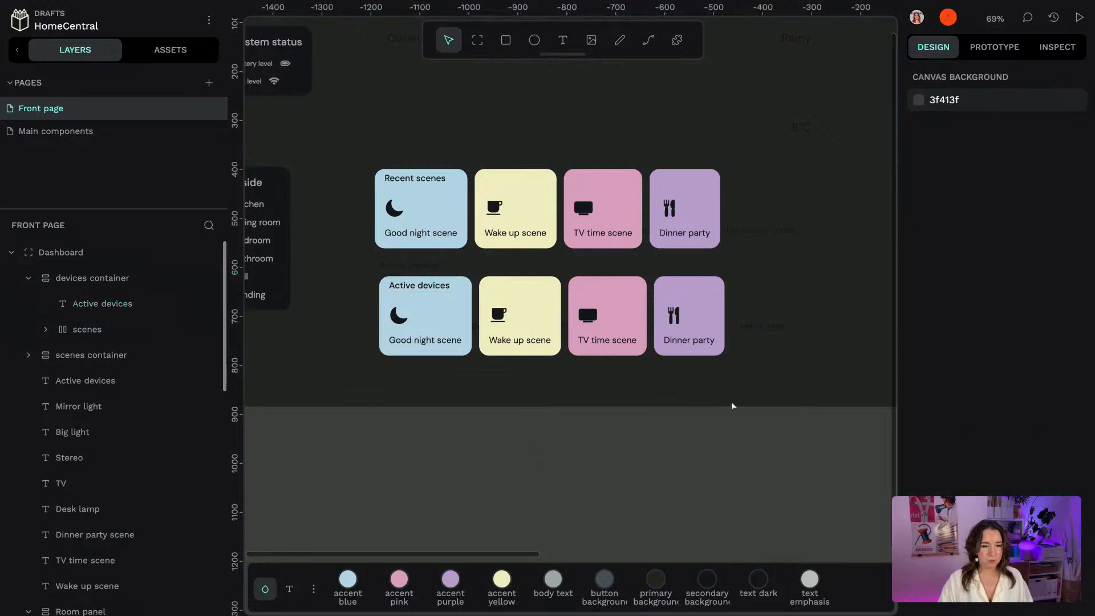
Paste the screenshot of the reference Active devices row, scale it to about 945 by 210 and place it just below the Dashboard board
{"action": "scroll", "coordinate": [770, 385], "scroll_direction": "right", "scroll_amount": 6}
{"action": "scroll", "coordinate": [770, 386], "scroll_direction": "right", "scroll_amount": 10}
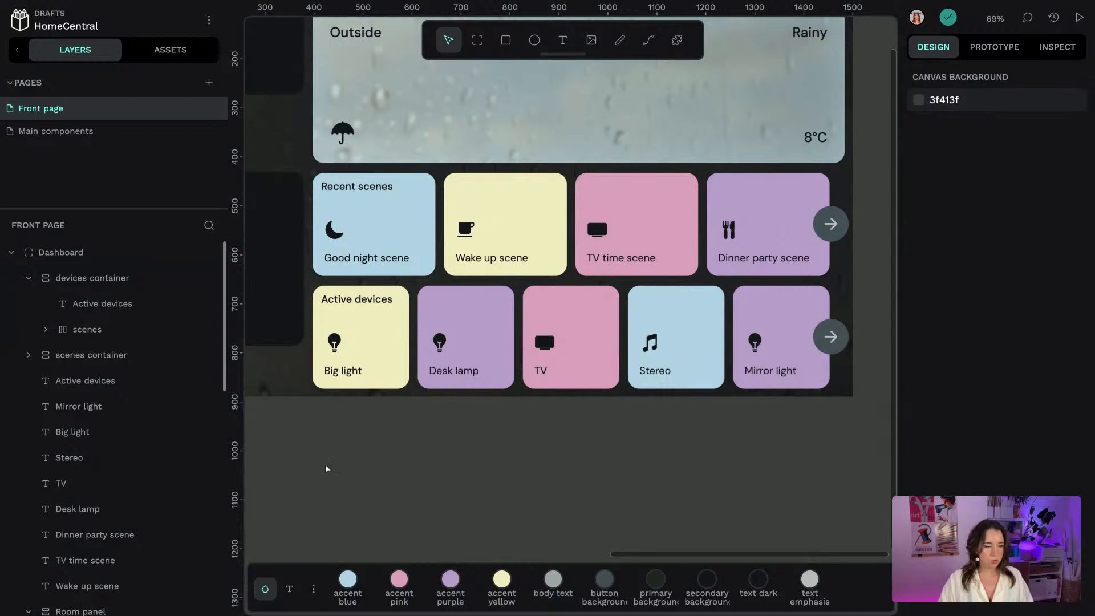
{"action": "scroll", "coordinate": [327, 467], "scroll_direction": "left", "scroll_amount": 15}
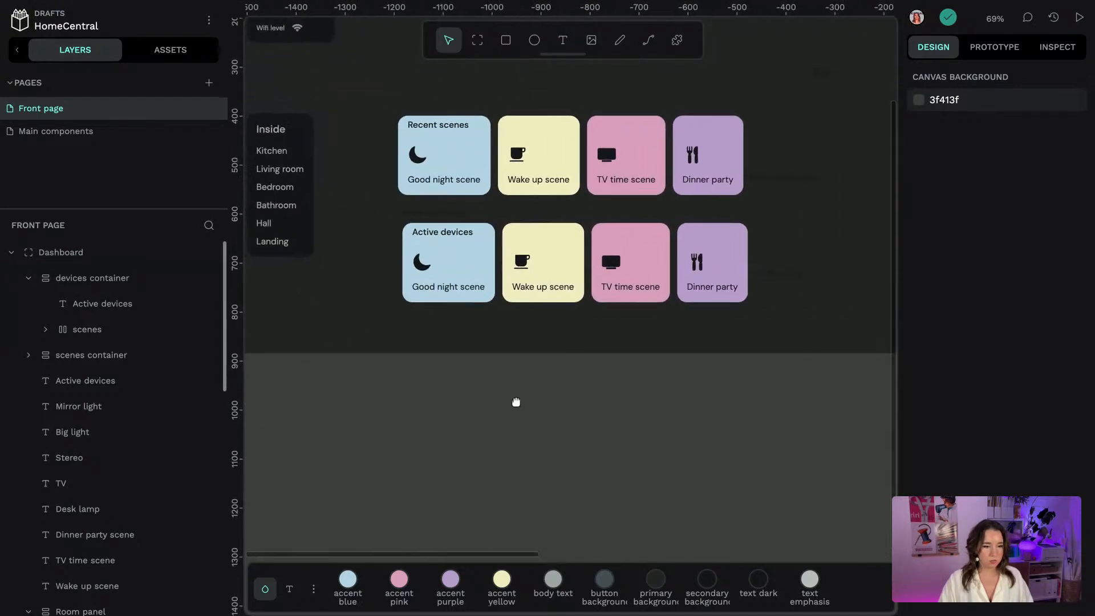
{"action": "key", "text": "ctrl+v"}
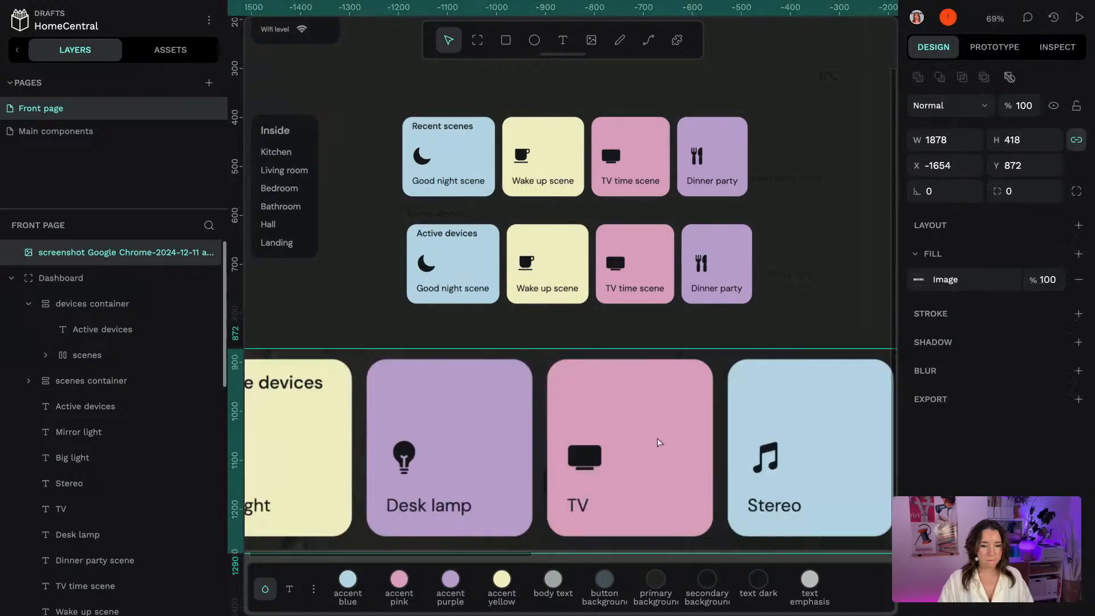
{"action": "scroll", "coordinate": [644, 432], "scroll_direction": "down", "scroll_amount": 3}
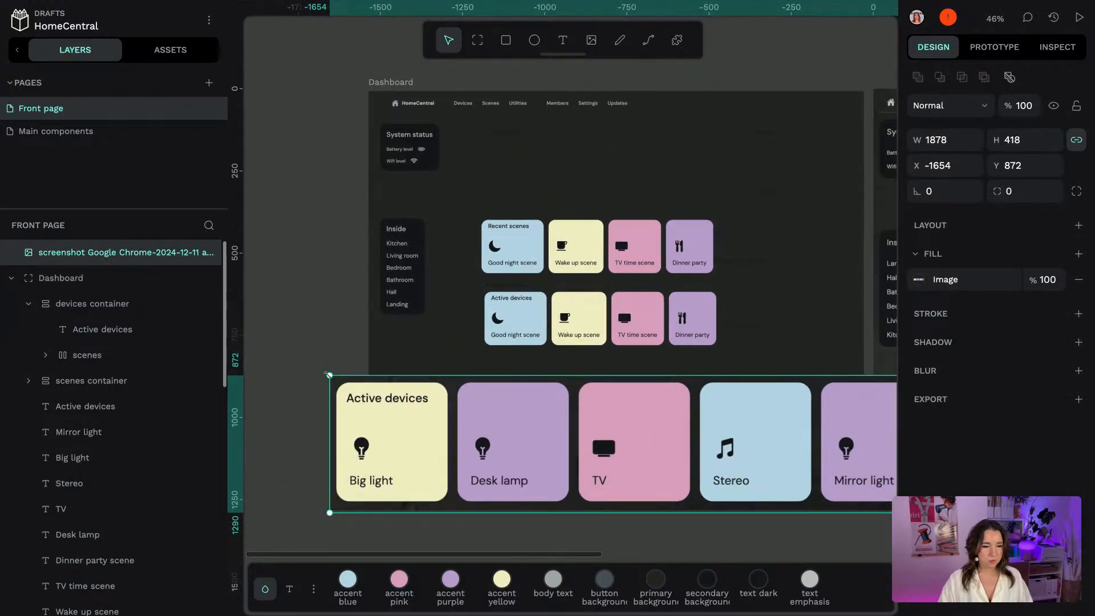
{"action": "left_click_drag", "start_coordinate": [329, 375], "coordinate": [637, 444]}
{"action": "left_click_drag", "start_coordinate": [767, 474], "coordinate": [609, 415]}
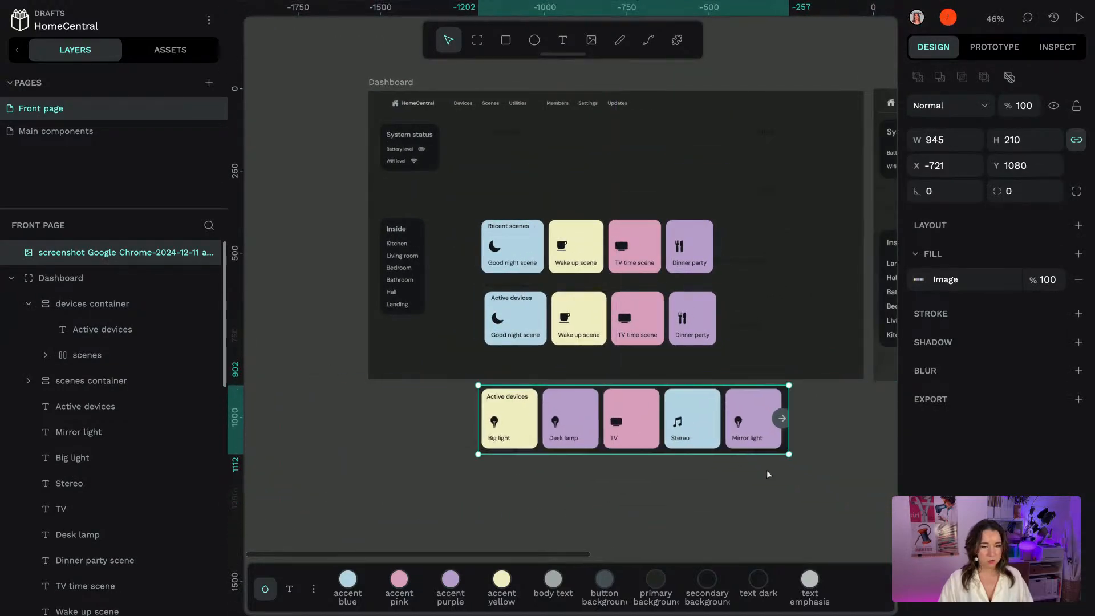
{"action": "scroll", "coordinate": [624, 412], "scroll_direction": "up", "scroll_amount": 5}
{"action": "left_click_drag", "start_coordinate": [657, 334], "coordinate": [589, 311]}
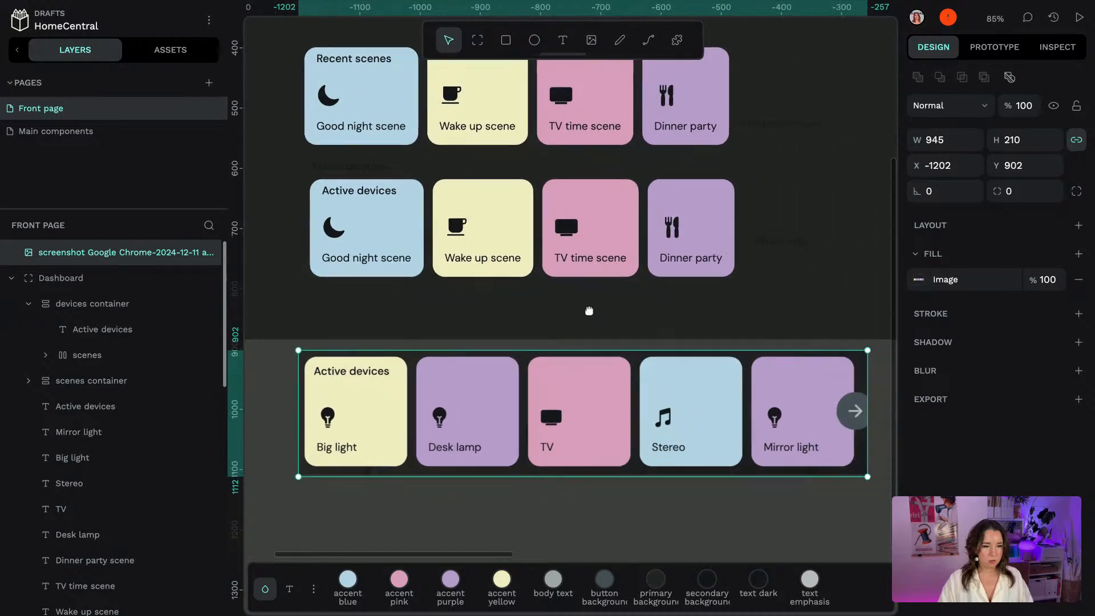
Relabel the first two cards in the devices container "Big light" and "Desk lamp"
{"action": "double_click", "coordinate": [388, 260]}
{"action": "double_click", "coordinate": [388, 260]}
{"action": "type", "text": "Big l"}
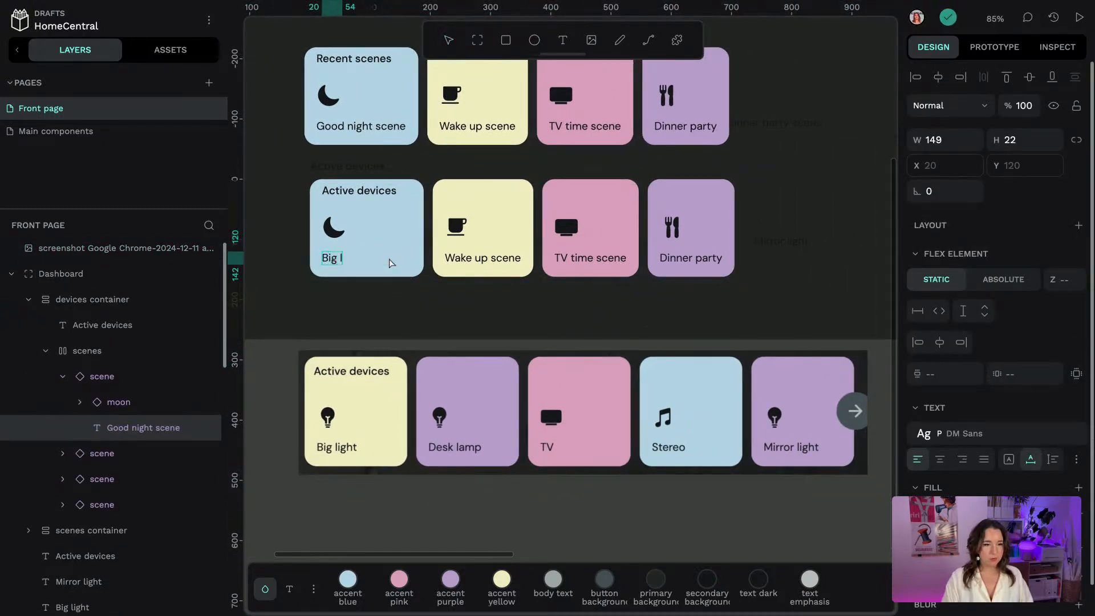
{"action": "type", "text": "ight"}
{"action": "double_click", "coordinate": [505, 264]}
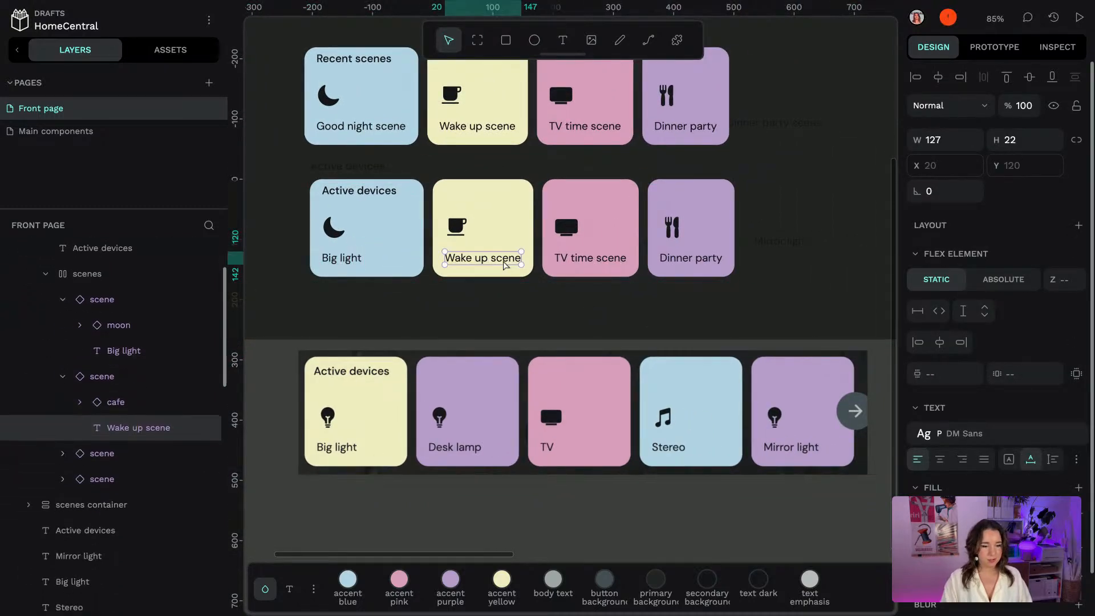
{"action": "double_click", "coordinate": [505, 264]}
{"action": "type", "text": "Desk lamp"}
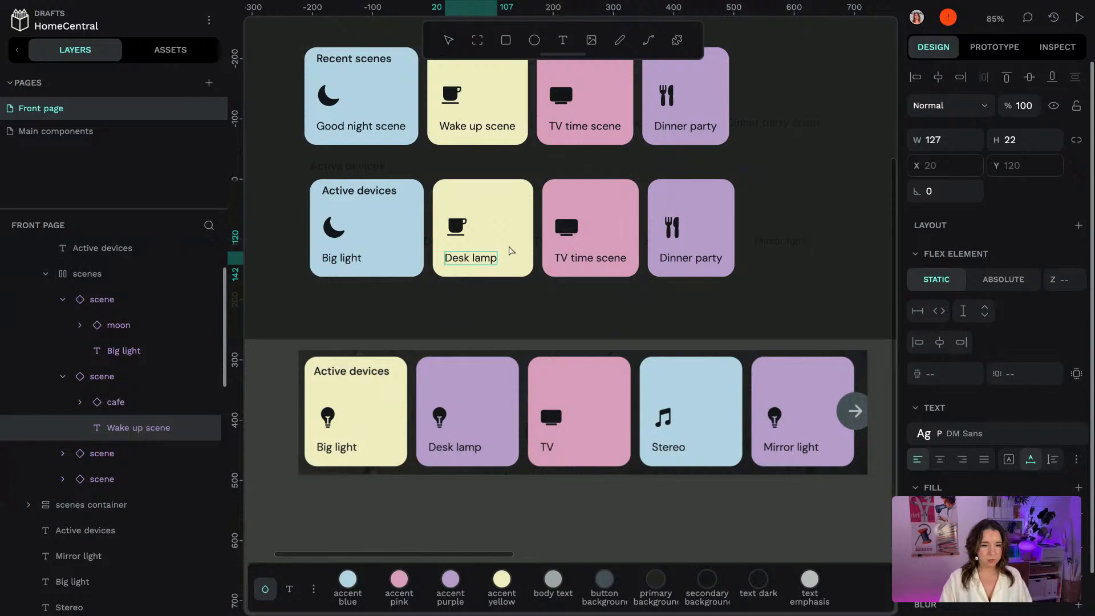
Relabel the third and fourth cards in the devices container "TV" and "Stereo"
{"action": "double_click", "coordinate": [584, 261]}
{"action": "double_click", "coordinate": [584, 261]}
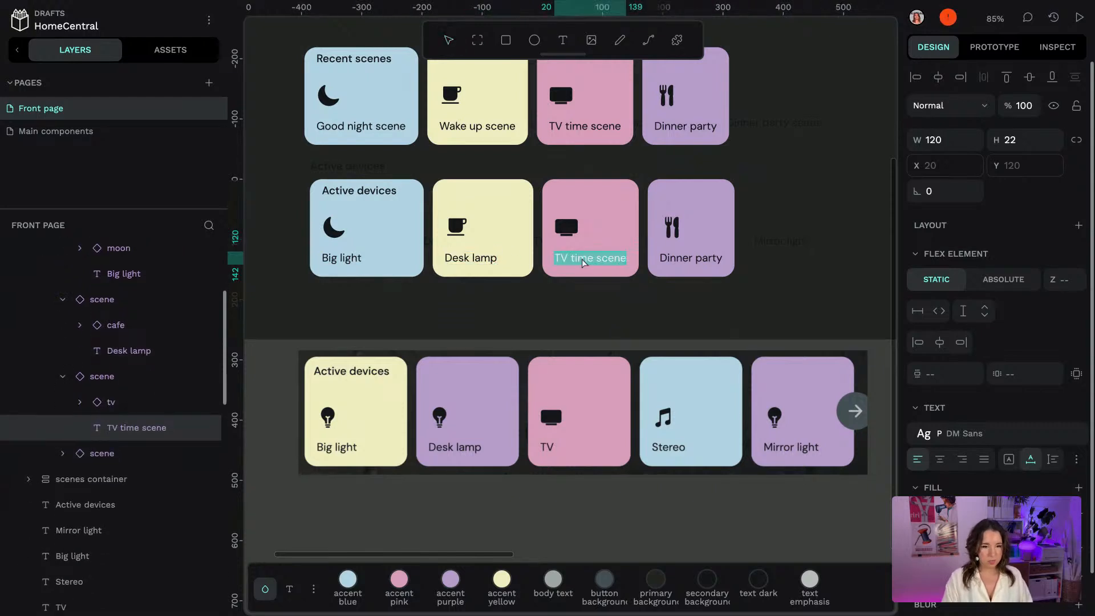
{"action": "type", "text": "TV"}
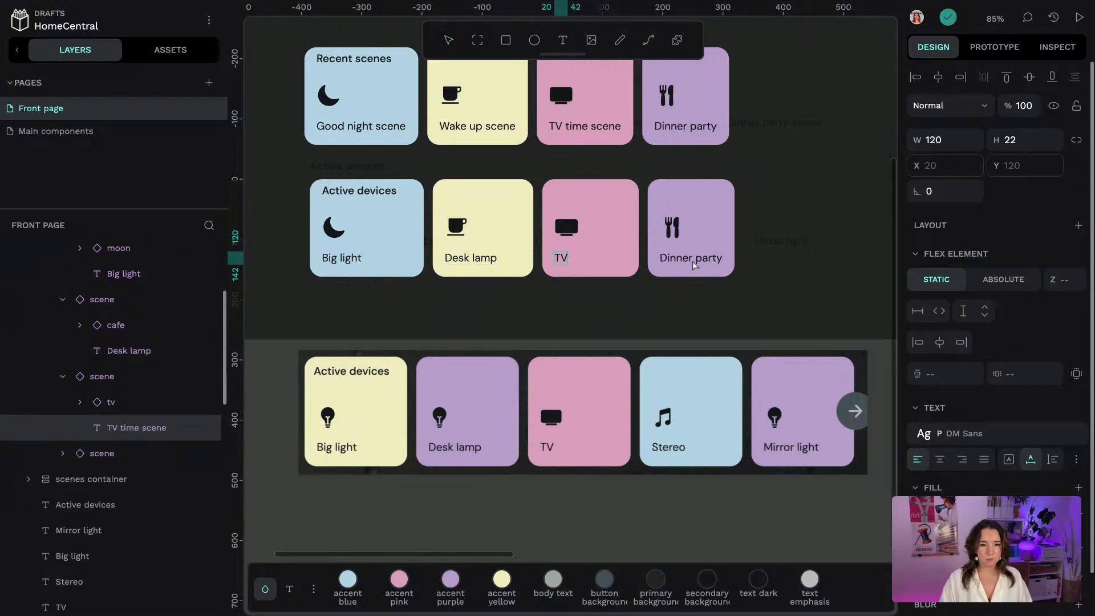
{"action": "double_click", "coordinate": [696, 264]}
{"action": "double_click", "coordinate": [695, 264]}
{"action": "type", "text": "Stereo"}
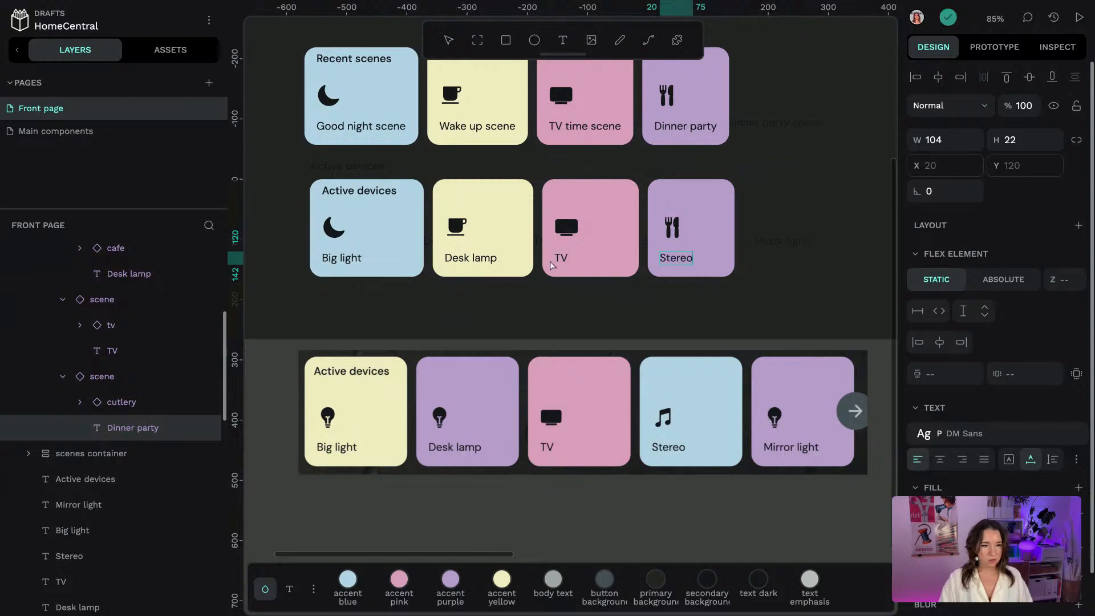
{"action": "key", "text": "Escape"}
{"action": "key", "text": "Escape"}
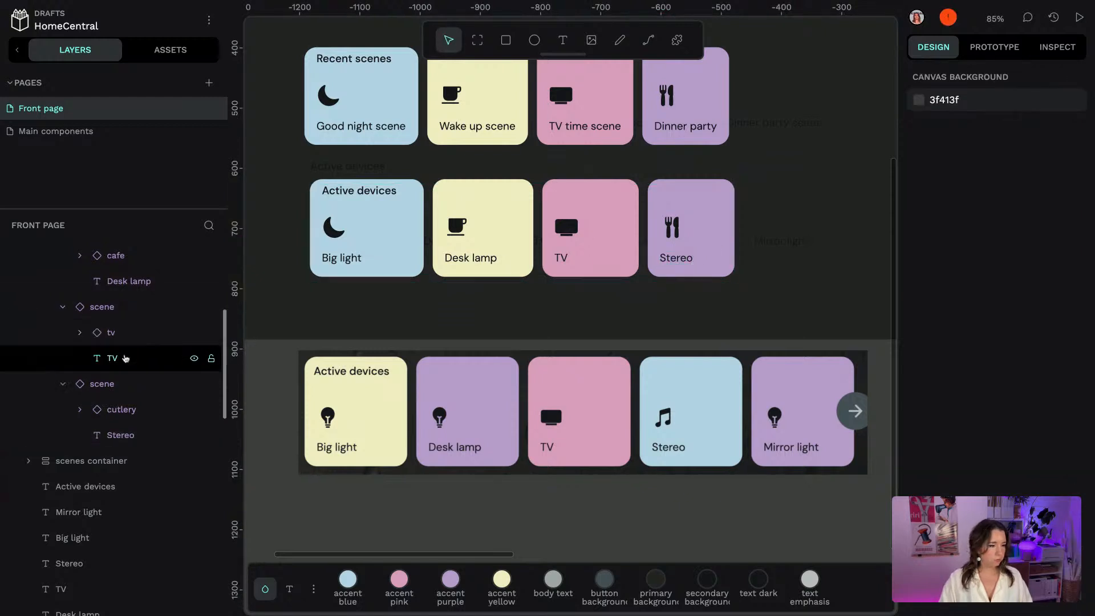
Duplicate the Stereo card and change the label of the last card in the row to "Mirror light"
{"action": "left_click", "coordinate": [109, 384]}
{"action": "key", "text": "ctrl+d"}
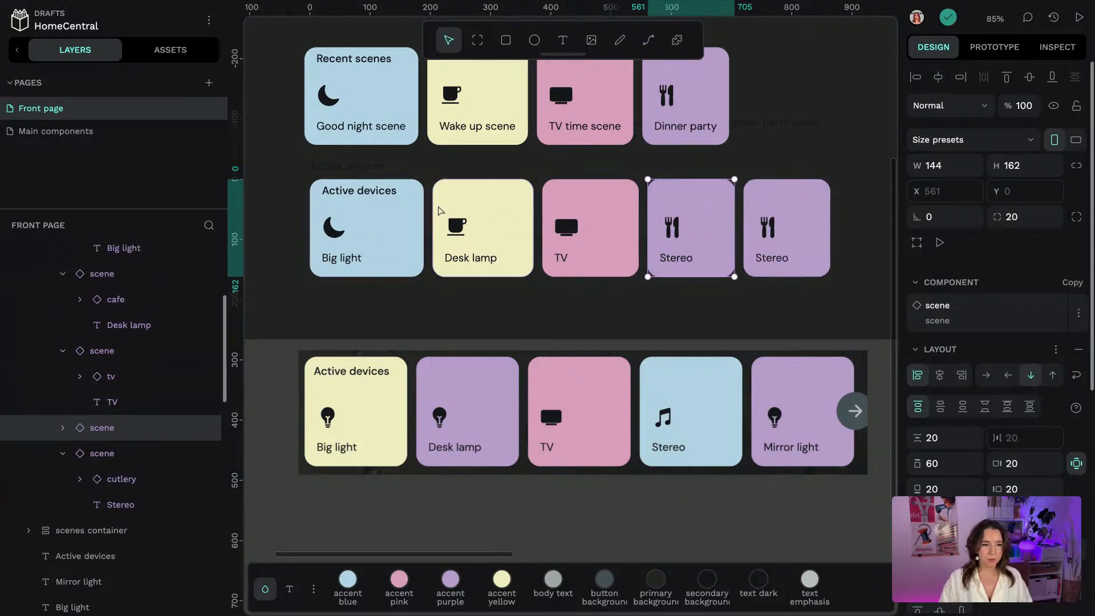
{"action": "double_click", "coordinate": [771, 259]}
{"action": "double_click", "coordinate": [771, 260]}
{"action": "type", "text": "Mirror"}
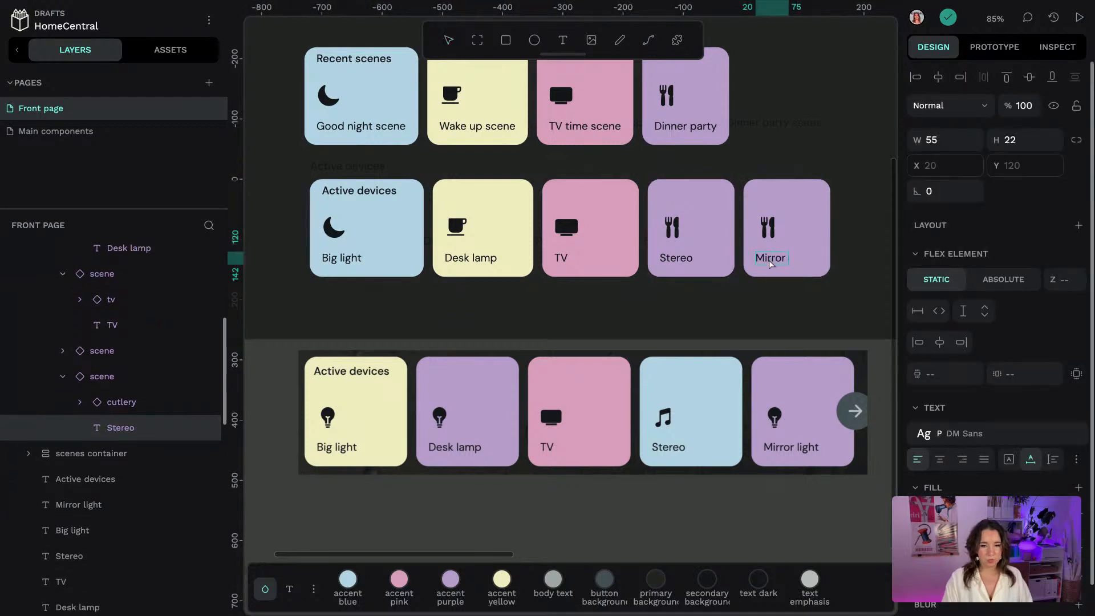
{"action": "type", "text": " light"}
Swap the cutlery icon on the Mirror light card for the bulb component from HomeCentral Utilities
{"action": "left_click", "coordinate": [775, 230]}
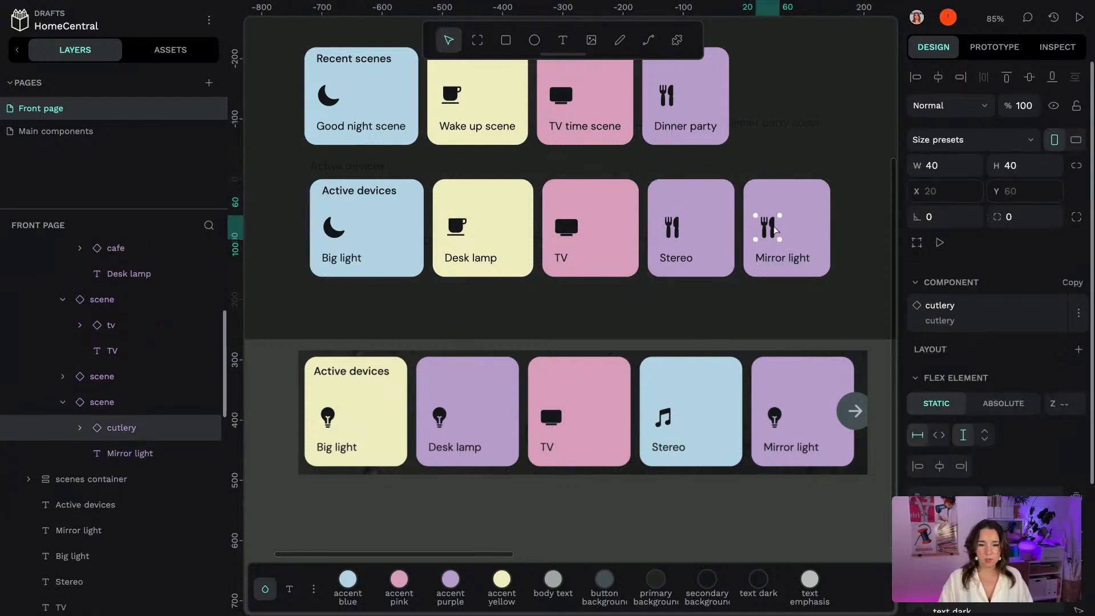
{"action": "scroll", "coordinate": [970, 430], "scroll_direction": "down", "scroll_amount": 3}
{"action": "scroll", "coordinate": [958, 343], "scroll_direction": "up", "scroll_amount": 1}
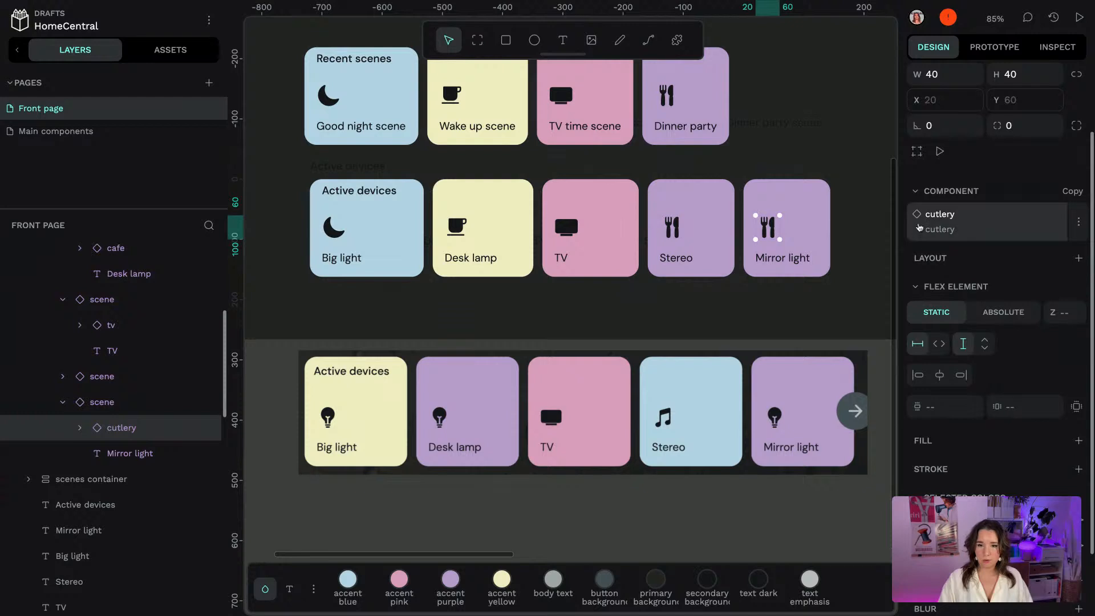
{"action": "left_click", "coordinate": [922, 218]}
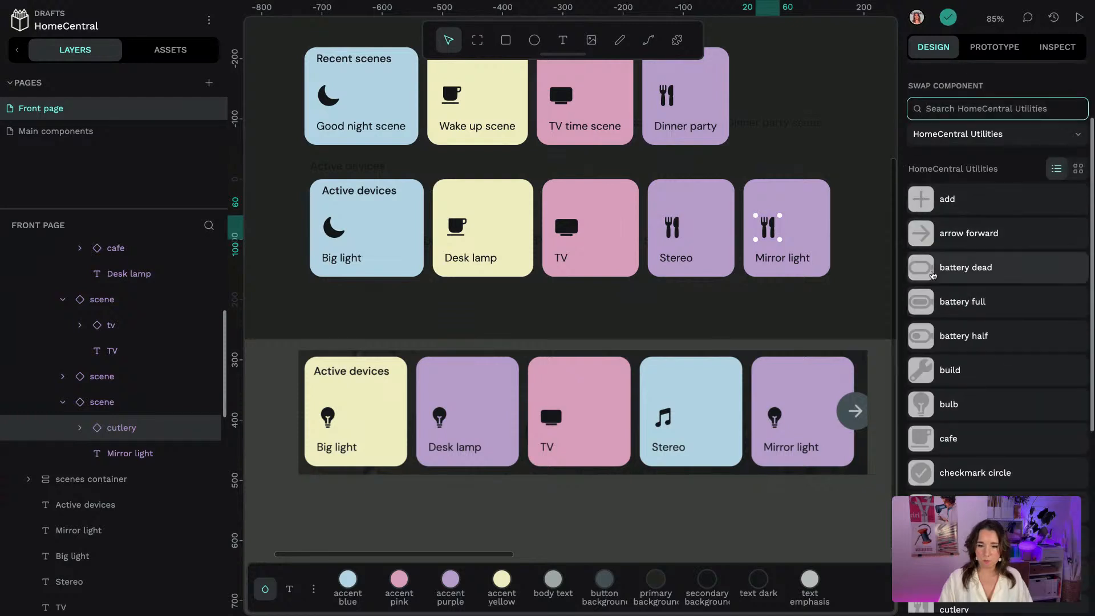
{"action": "left_click", "coordinate": [980, 406]}
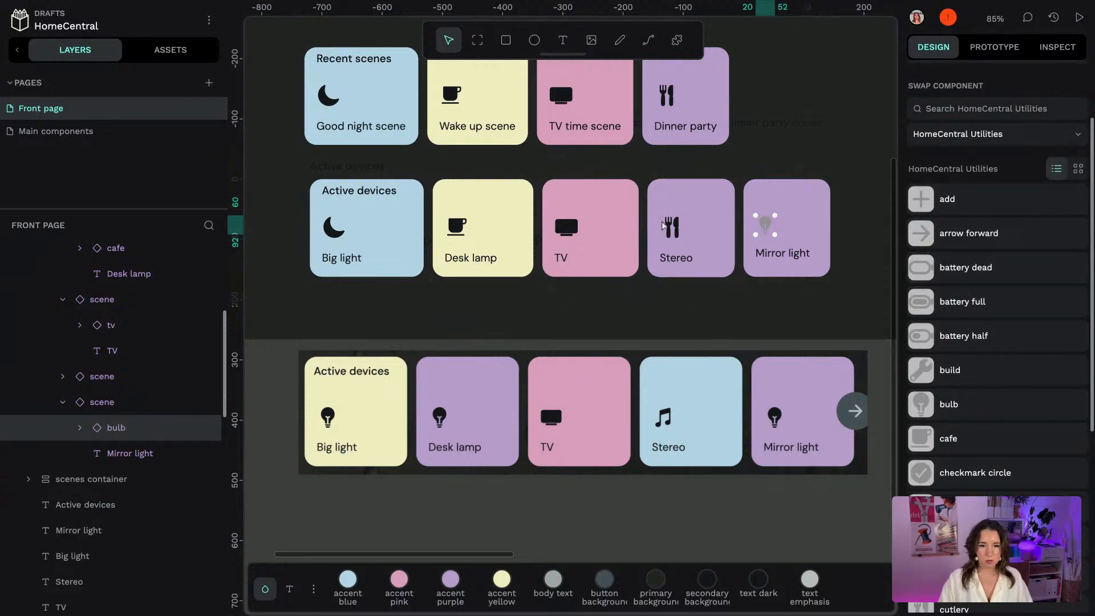
Swap the cutlery icon on the Stereo card for the musical notes component from HomeCentral Utilities
{"action": "left_click", "coordinate": [677, 229]}
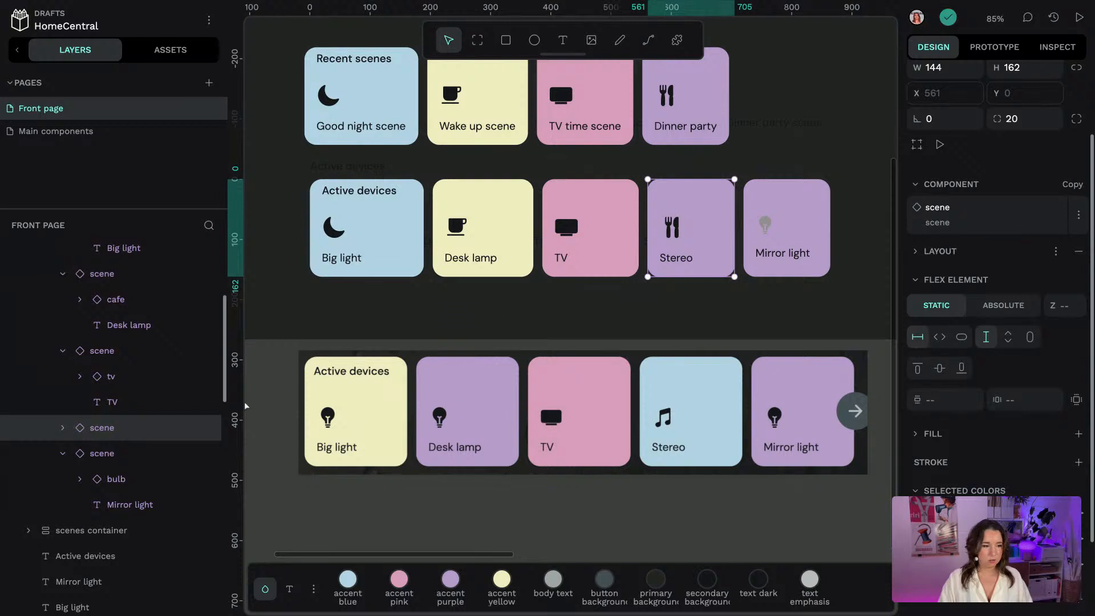
{"action": "left_click", "coordinate": [63, 428]}
{"action": "left_click", "coordinate": [114, 453]}
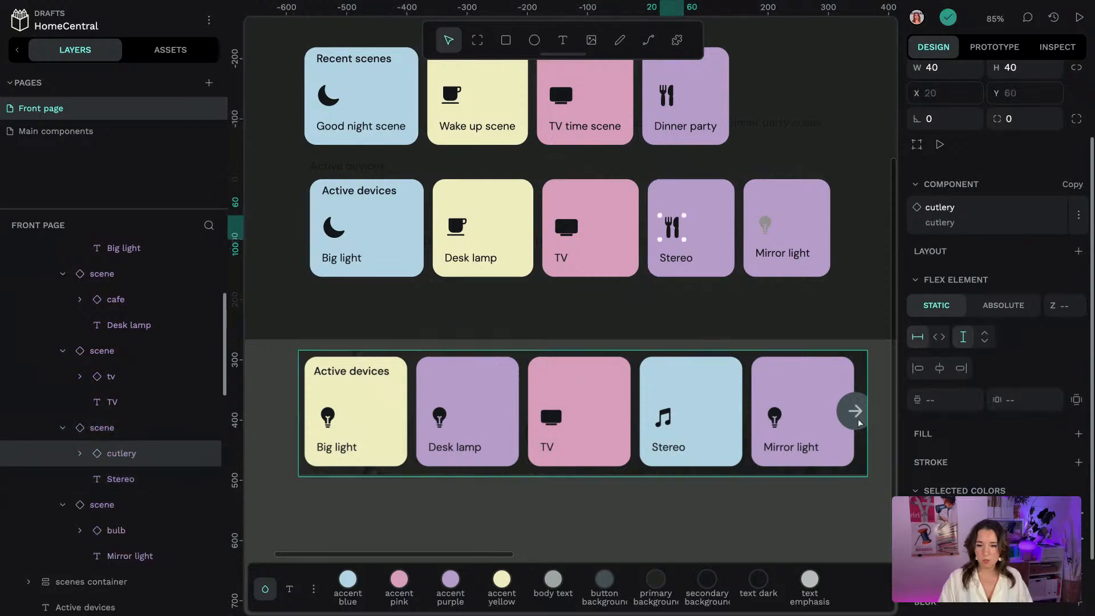
{"action": "left_click", "coordinate": [916, 208]}
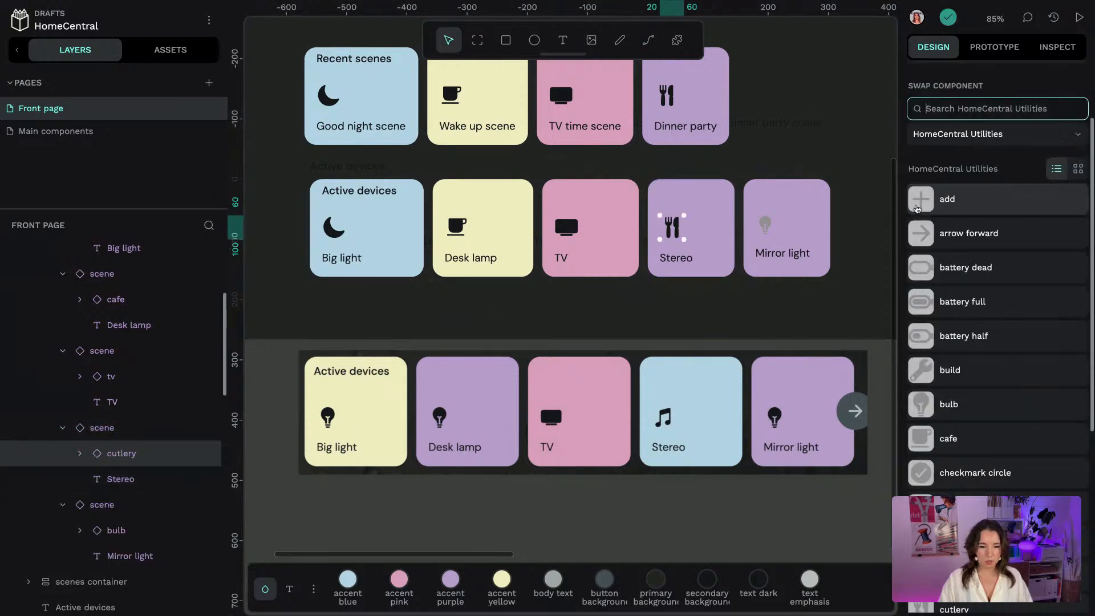
{"action": "scroll", "coordinate": [1003, 422], "scroll_direction": "down", "scroll_amount": 3}
{"action": "scroll", "coordinate": [1013, 437], "scroll_direction": "down", "scroll_amount": 3}
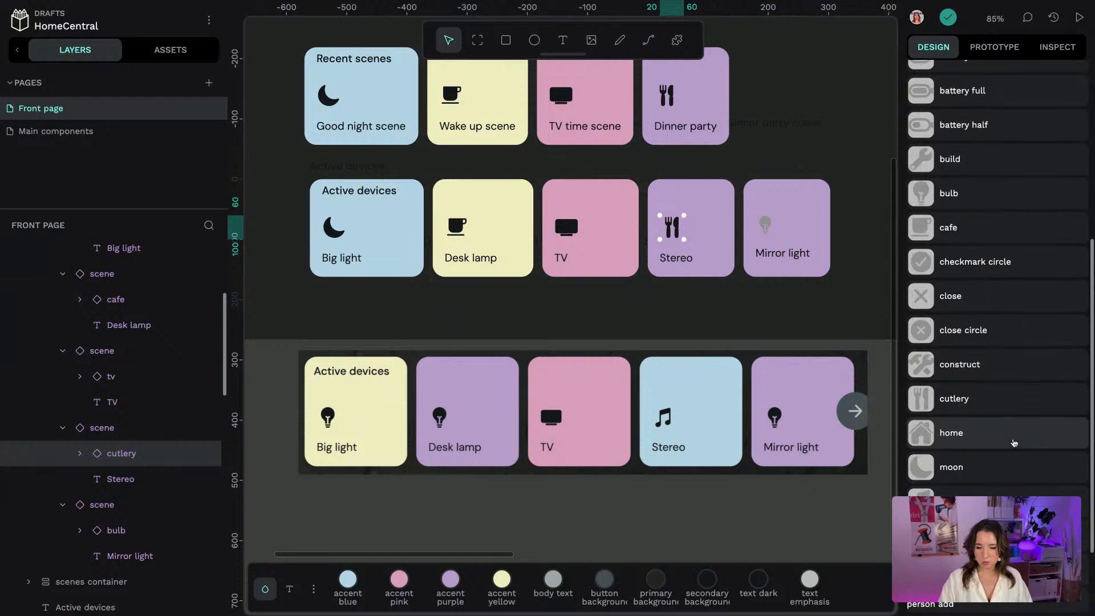
{"action": "left_click", "coordinate": [1004, 486]}
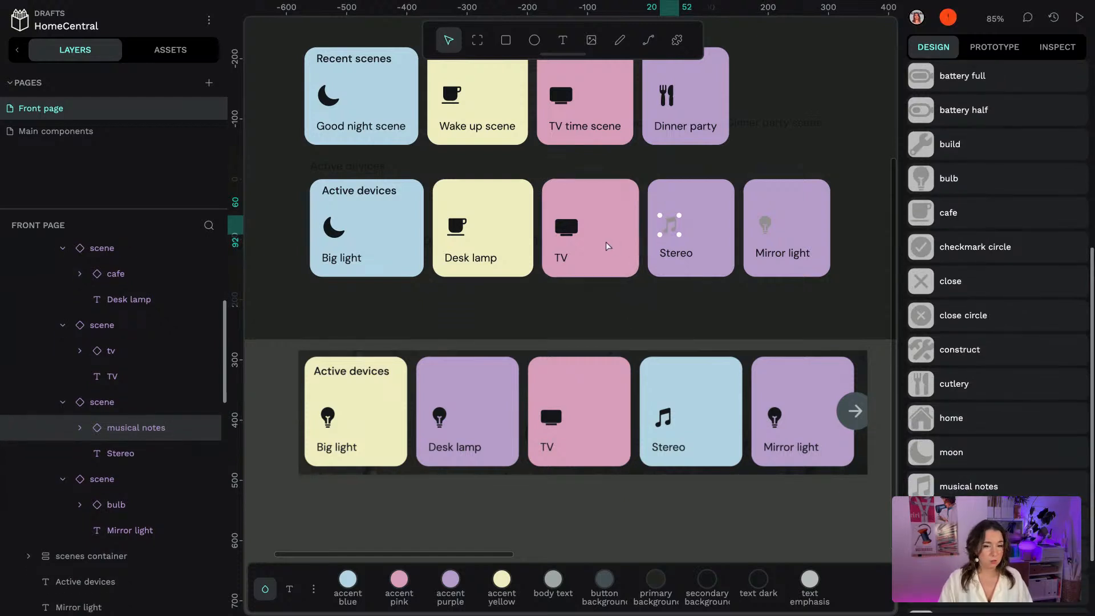
Swap the cafe icon on the Desk lamp card and the moon icon on the Big light card for bulb components
{"action": "left_click", "coordinate": [461, 228]}
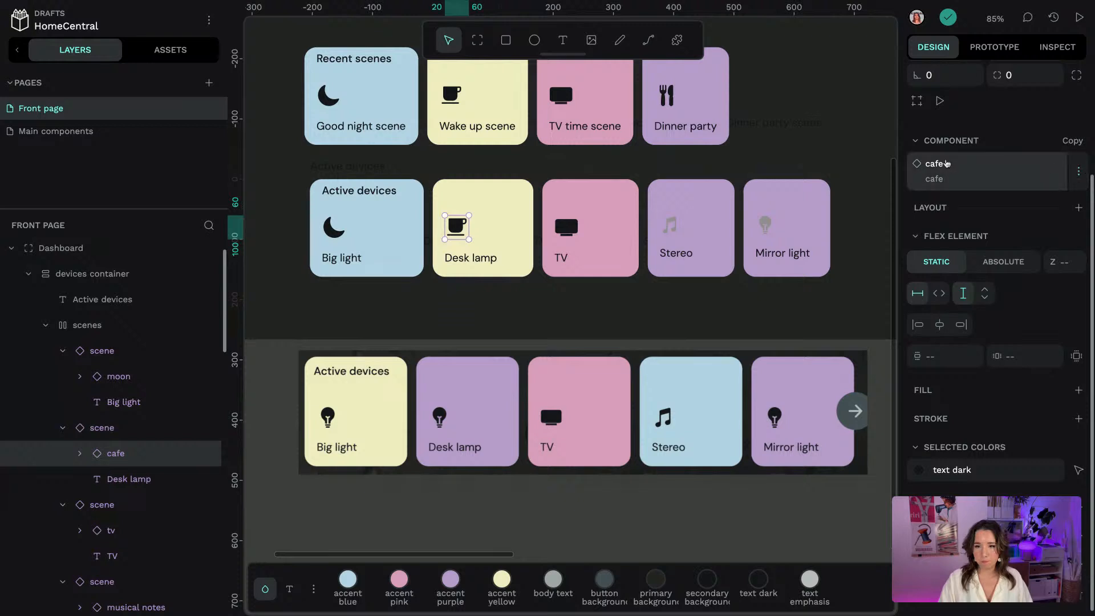
{"action": "left_click", "coordinate": [923, 168]}
{"action": "left_click", "coordinate": [970, 366]}
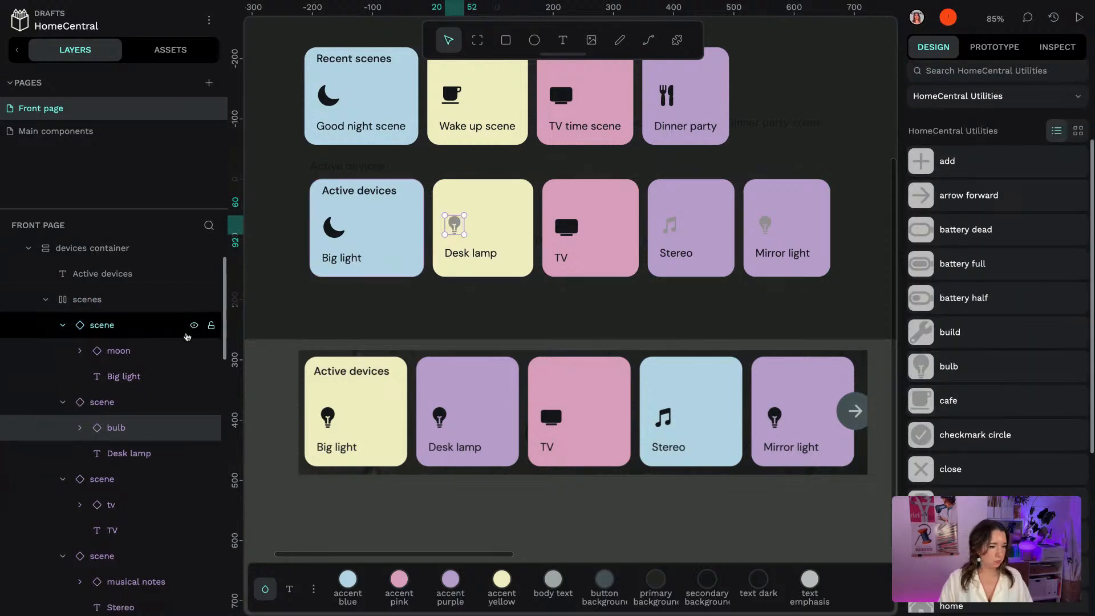
{"action": "left_click", "coordinate": [119, 350]}
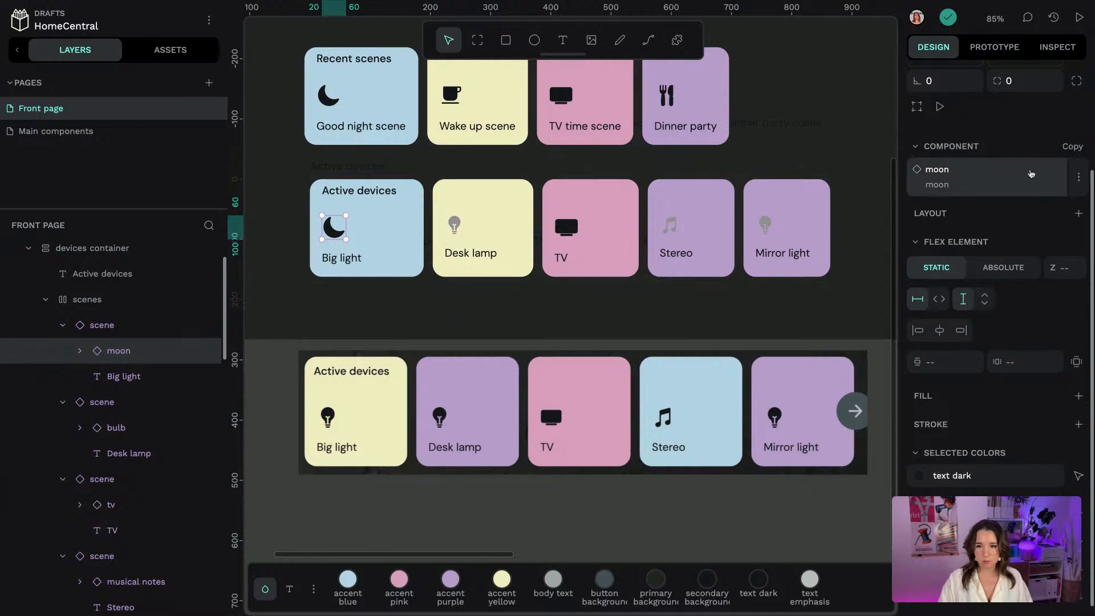
{"action": "left_click", "coordinate": [914, 178]}
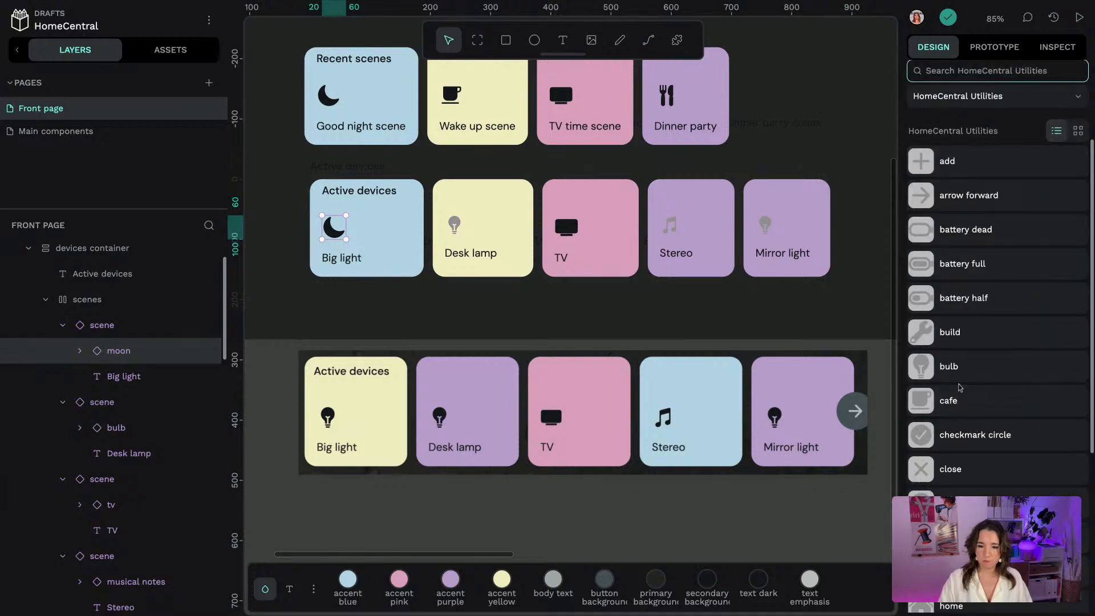
{"action": "left_click", "coordinate": [949, 366]}
Select the icons on the Big light, Desk lamp, Stereo and Mirror light cards together, leaving out the TV icon
{"action": "left_click", "coordinate": [114, 483], "text": "shift"}
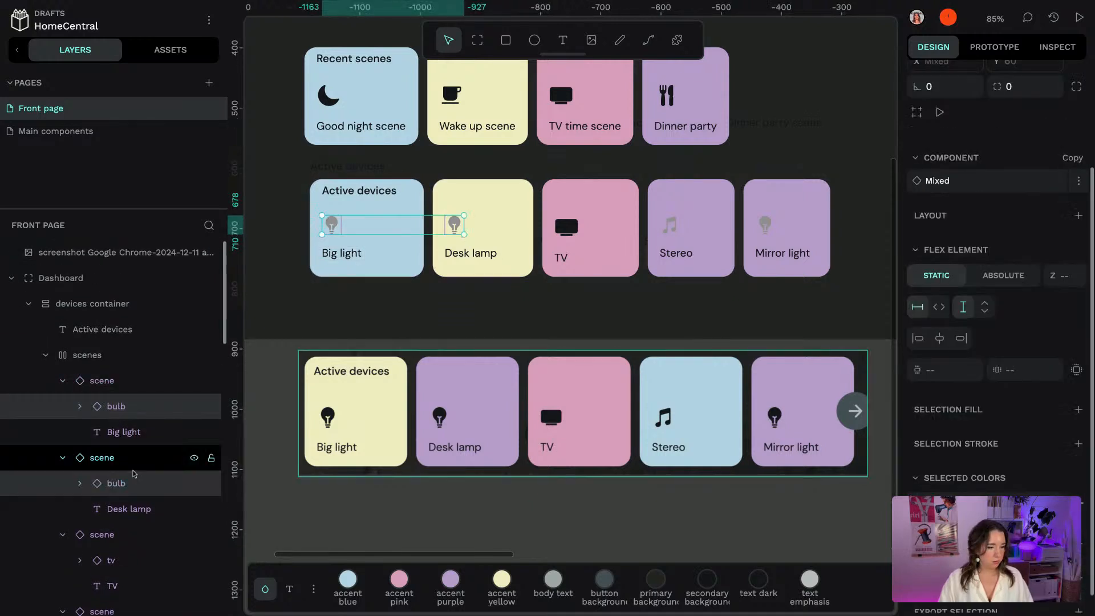
{"action": "scroll", "coordinate": [115, 502], "scroll_direction": "down", "scroll_amount": 2}
{"action": "left_click", "coordinate": [118, 517], "text": "shift"}
{"action": "scroll", "coordinate": [137, 496], "scroll_direction": "down", "scroll_amount": 2}
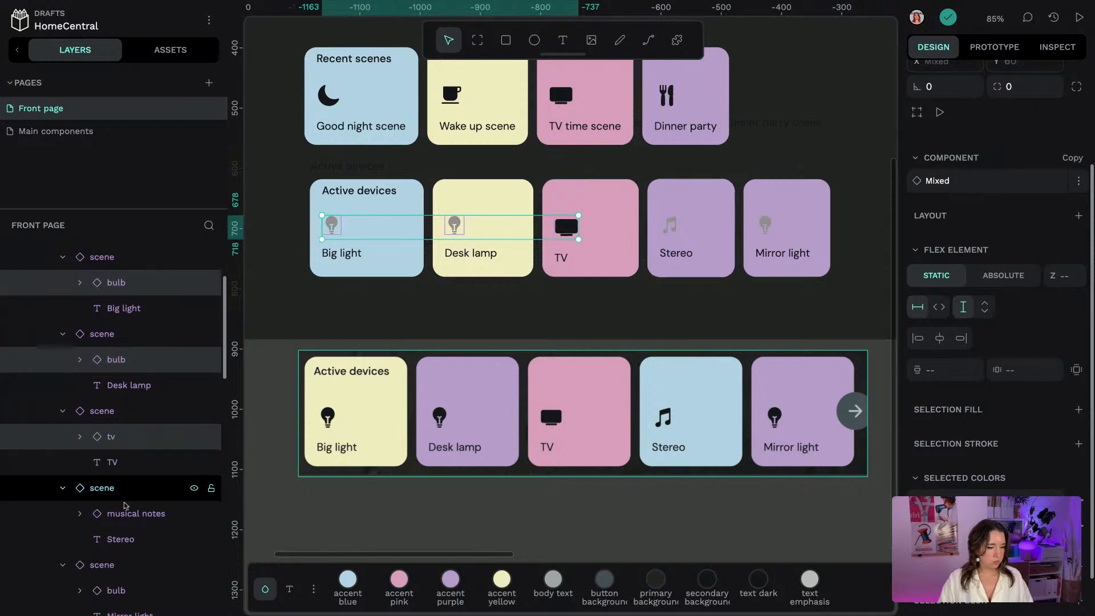
{"action": "left_click", "coordinate": [137, 513], "text": "shift"}
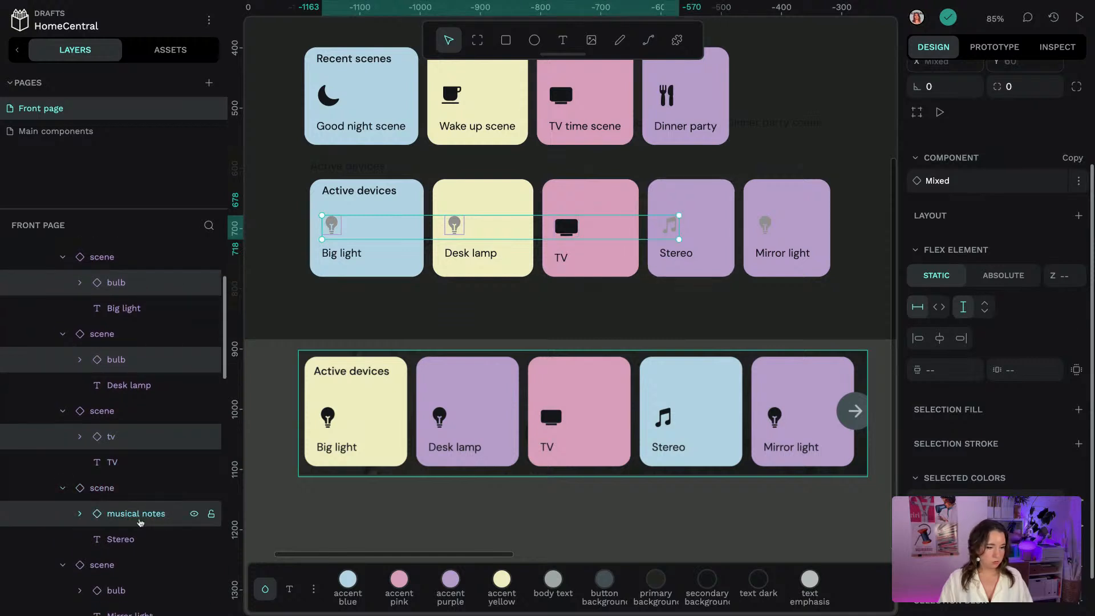
{"action": "scroll", "coordinate": [125, 456], "scroll_direction": "down", "scroll_amount": 3}
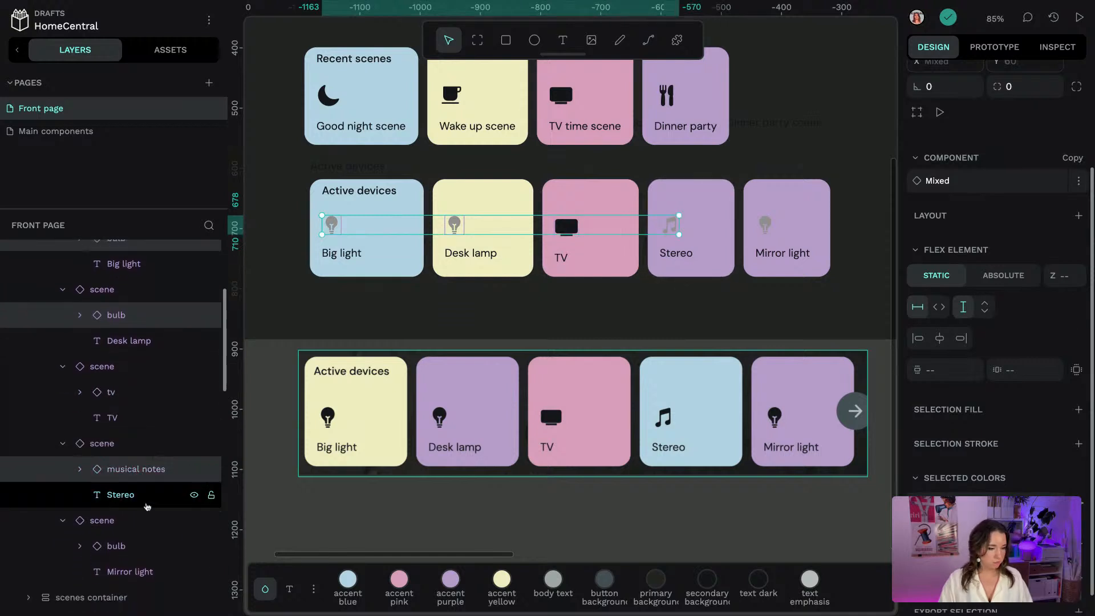
{"action": "left_click", "coordinate": [116, 545], "text": "shift"}
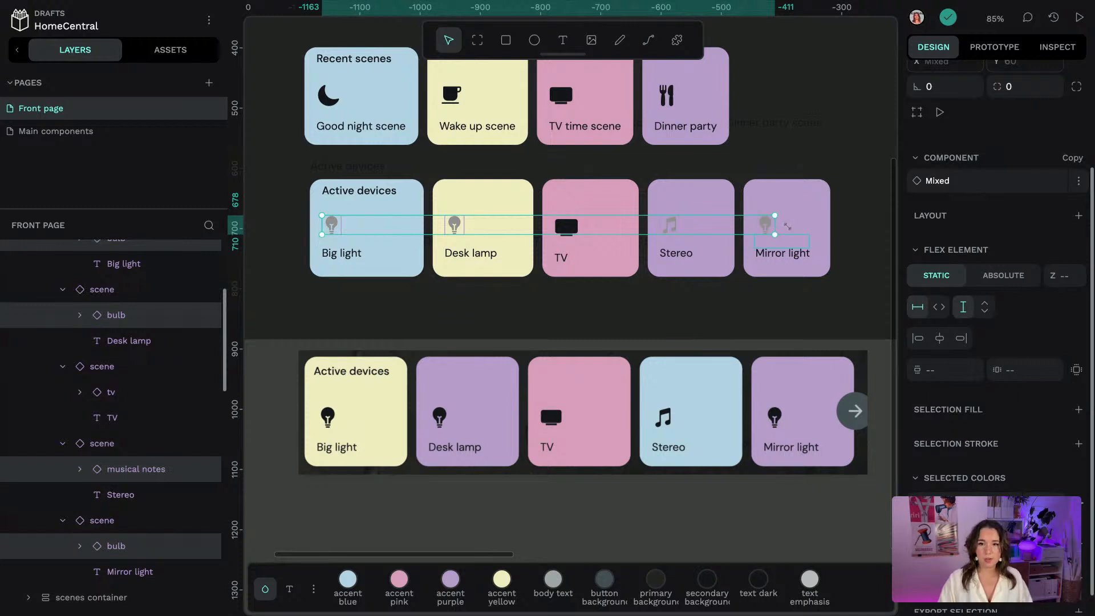
{"action": "scroll", "coordinate": [996, 196], "scroll_direction": "up", "scroll_amount": 3}
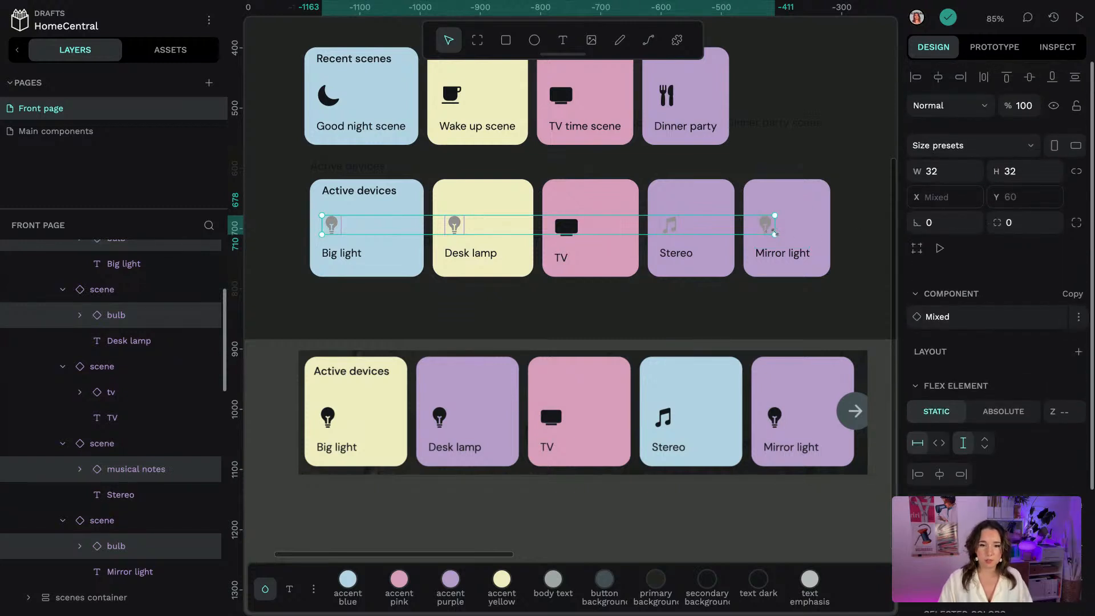
Try enlarging the four selected device icons freehand to about 43 by 43
{"action": "left_click_drag", "start_coordinate": [775, 234], "coordinate": [782, 241]}
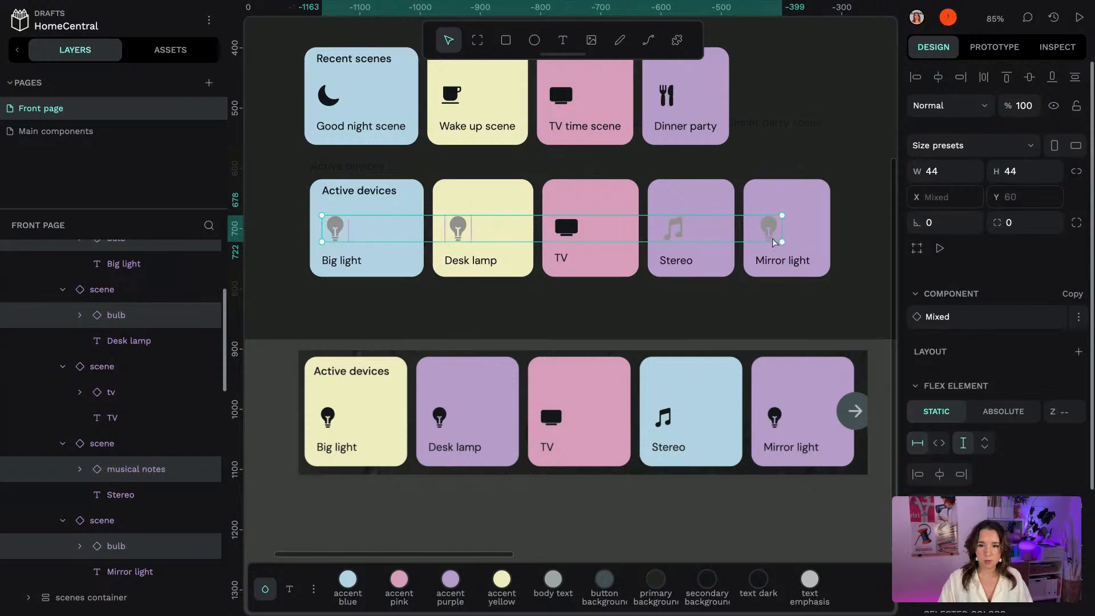
{"action": "left_click_drag", "start_coordinate": [782, 242], "coordinate": [781, 241]}
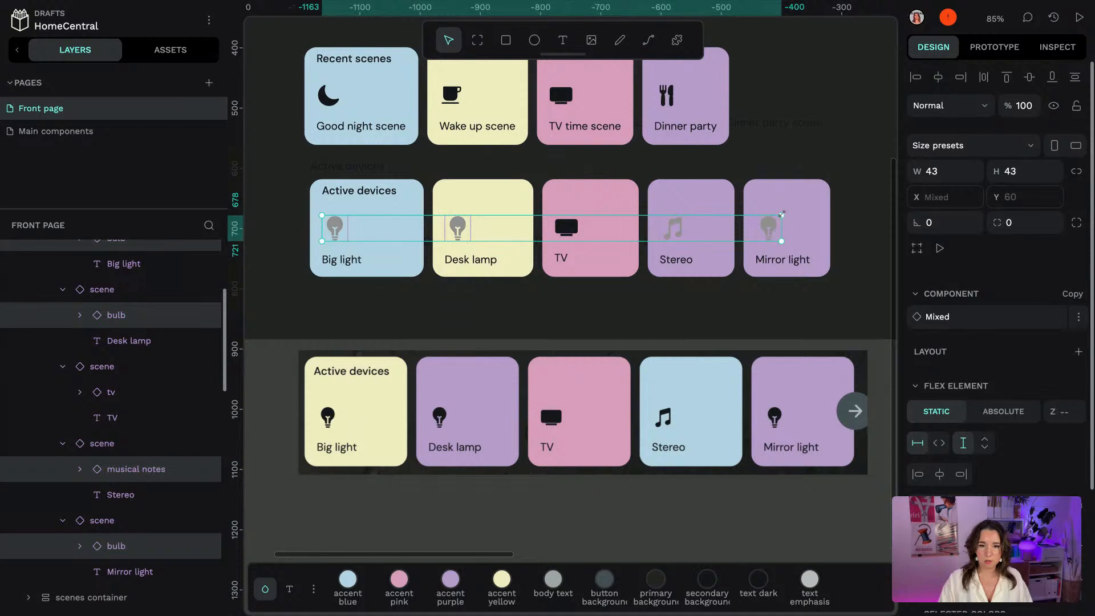
{"action": "left_click_drag", "start_coordinate": [781, 214], "coordinate": [781, 215]}
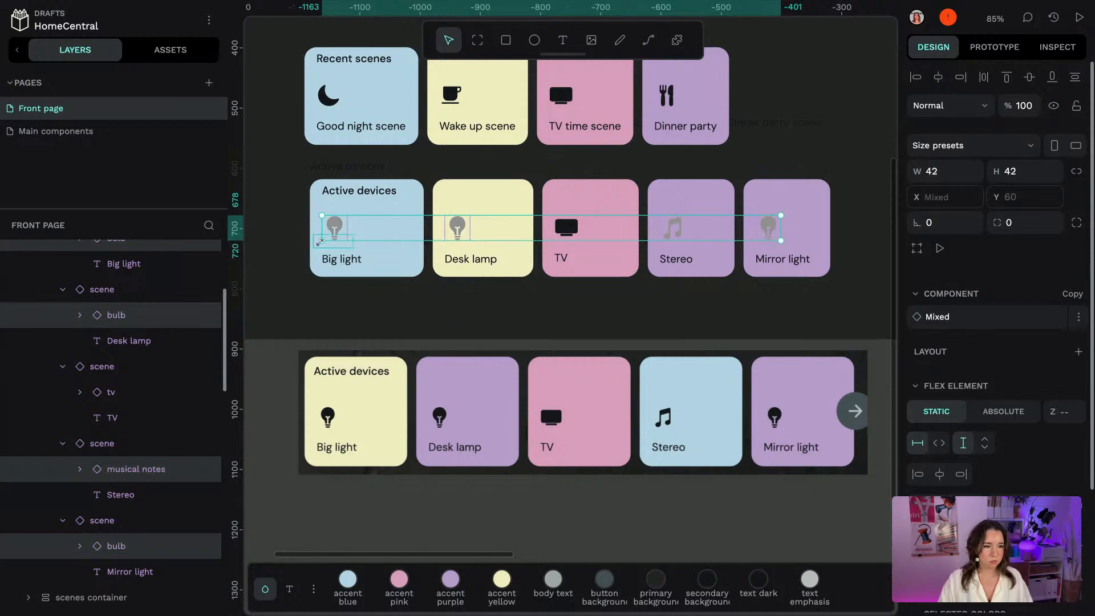
{"action": "left_click_drag", "start_coordinate": [320, 242], "coordinate": [321, 239]}
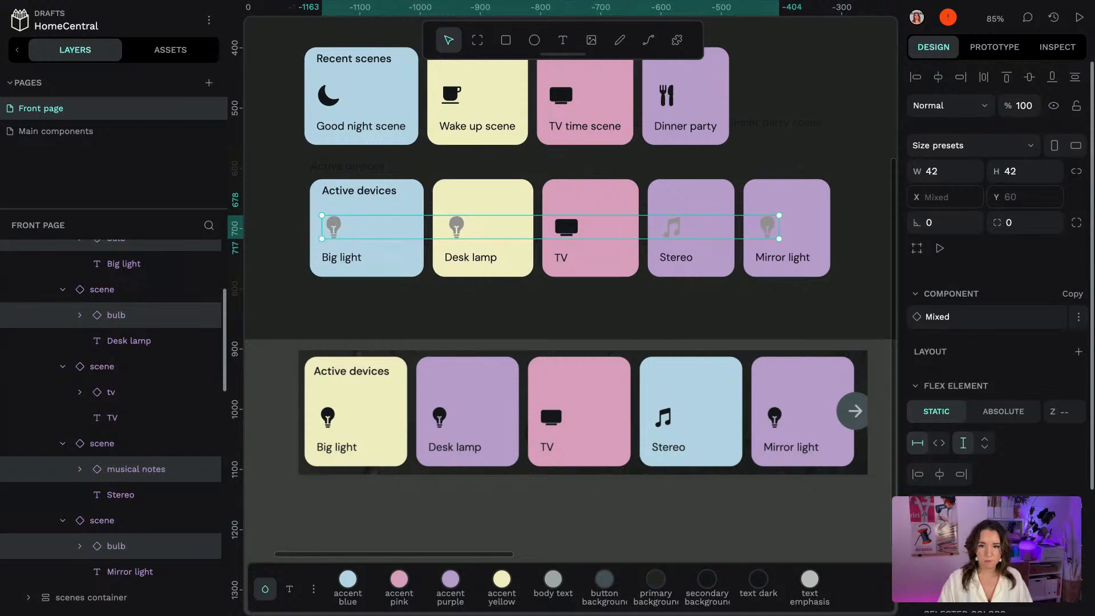
{"action": "left_click_drag", "start_coordinate": [779, 238], "coordinate": [780, 240]}
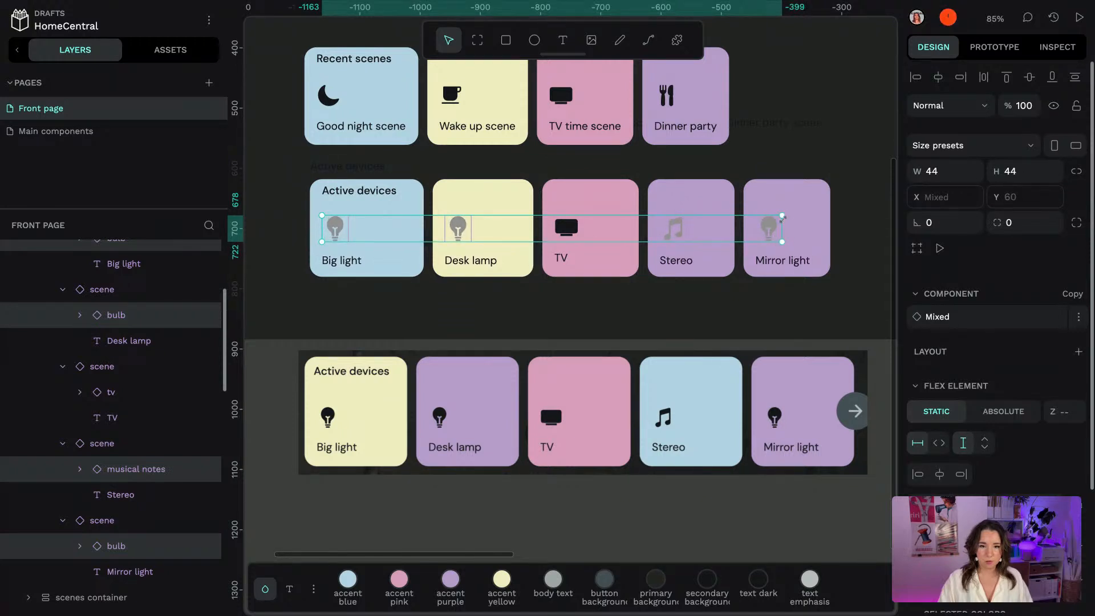
{"action": "left_click_drag", "start_coordinate": [782, 215], "coordinate": [782, 216]}
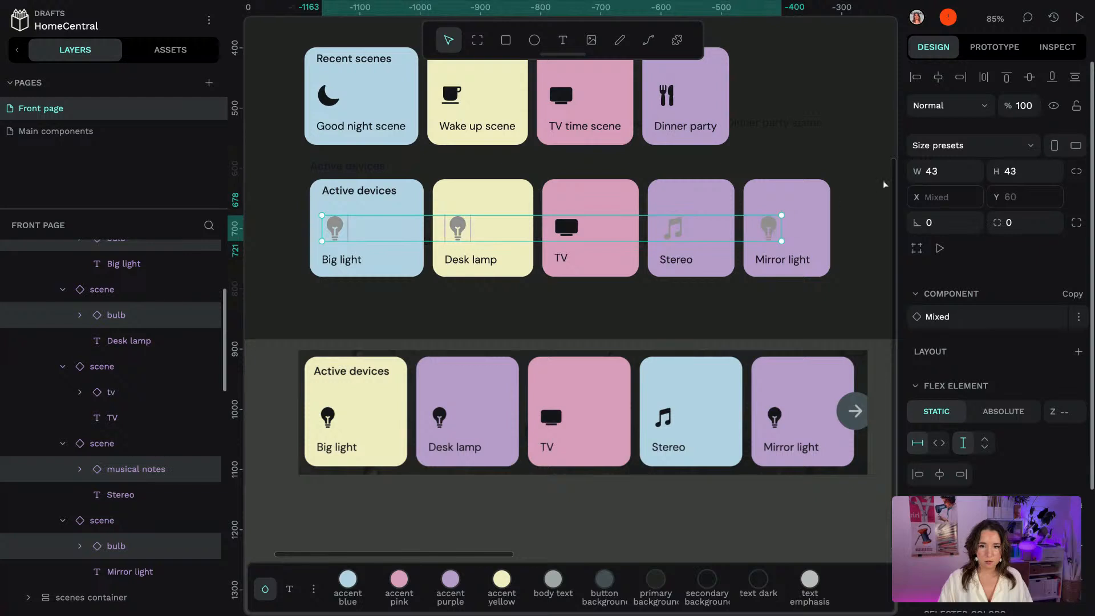
Lock the proportions of the four selected icons and set their size to 41 by 41
{"action": "left_click", "coordinate": [1075, 173]}
{"action": "left_click", "coordinate": [1035, 174]}
{"action": "type", "text": "41"}
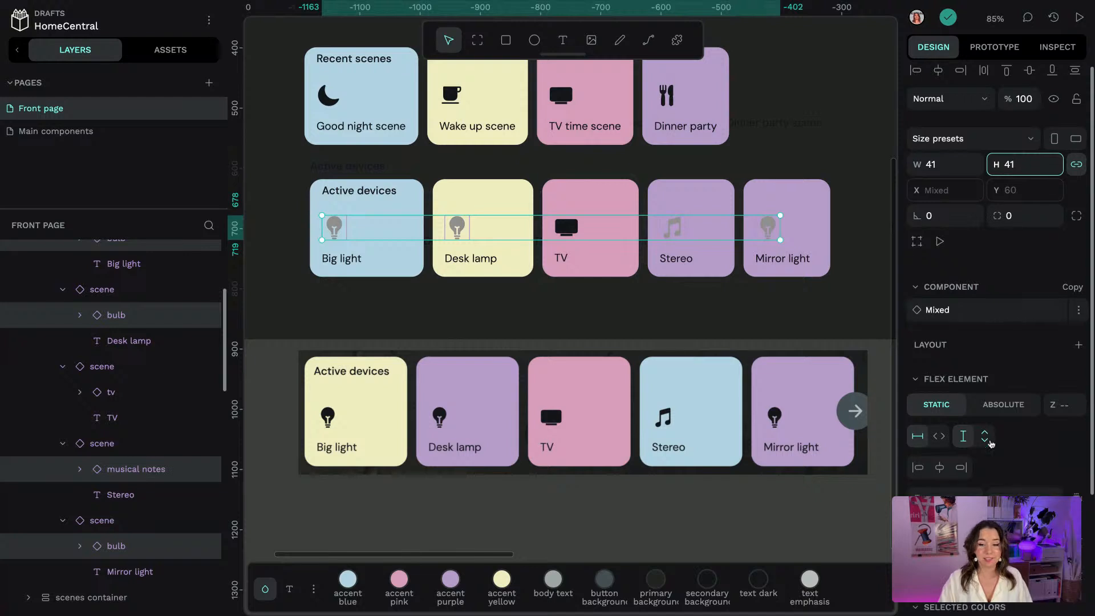
Recolor the four selected icons from grey 939393 to the text dark library color
{"action": "scroll", "coordinate": [990, 444], "scroll_direction": "down", "scroll_amount": 3}
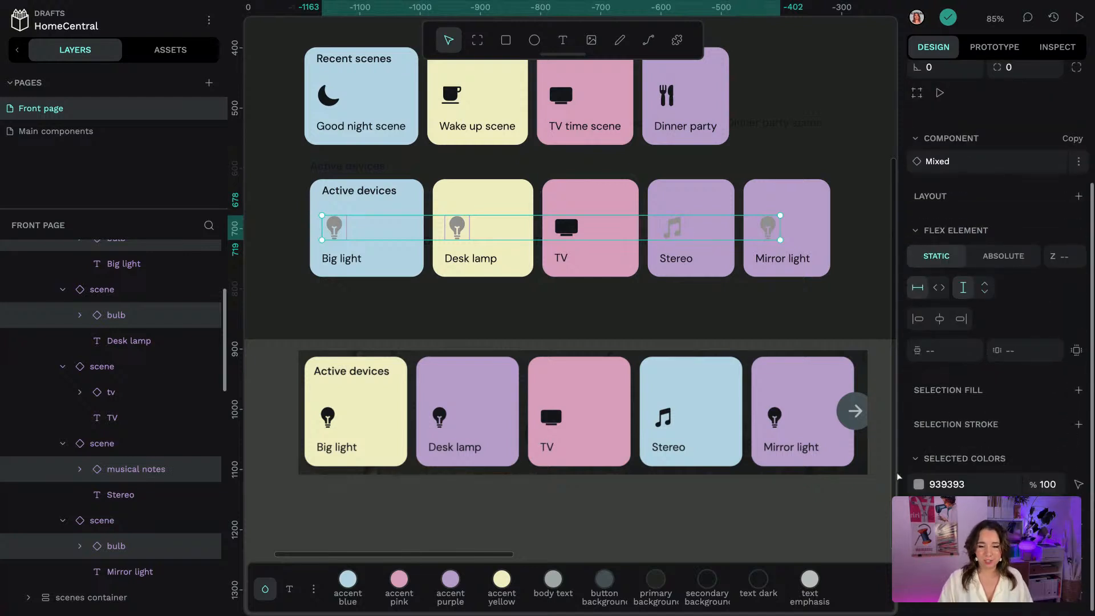
{"action": "left_click", "coordinate": [919, 485]}
{"action": "left_click", "coordinate": [866, 567]}
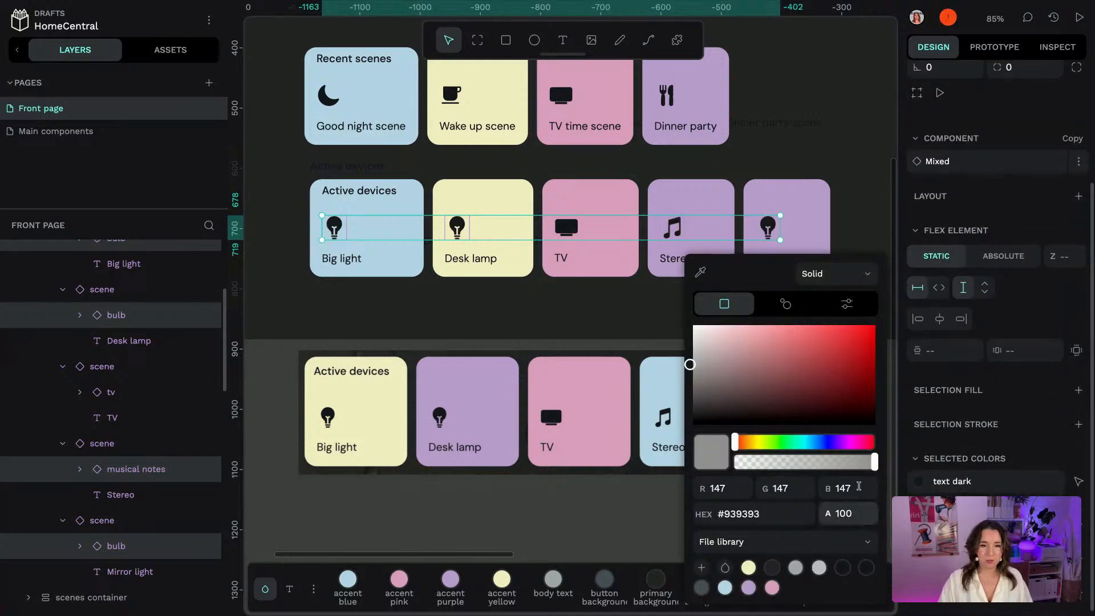
{"action": "key", "text": "Escape"}
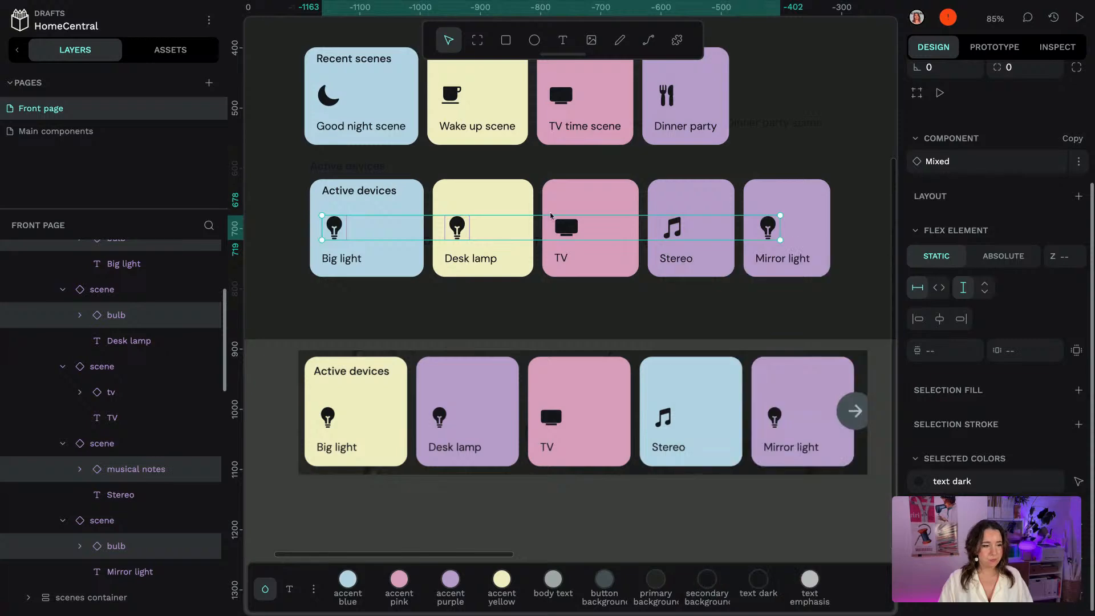
Rename the layers of the Mirror light and Stereo cards to "device"
{"action": "left_click", "coordinate": [103, 522]}
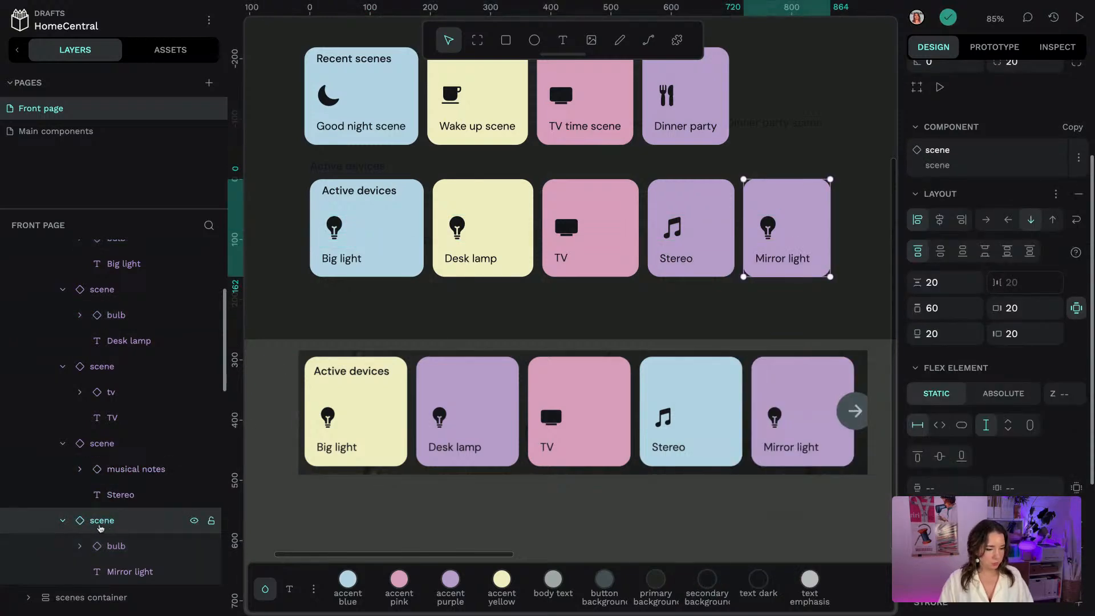
{"action": "double_click", "coordinate": [100, 522]}
{"action": "type", "text": "device"}
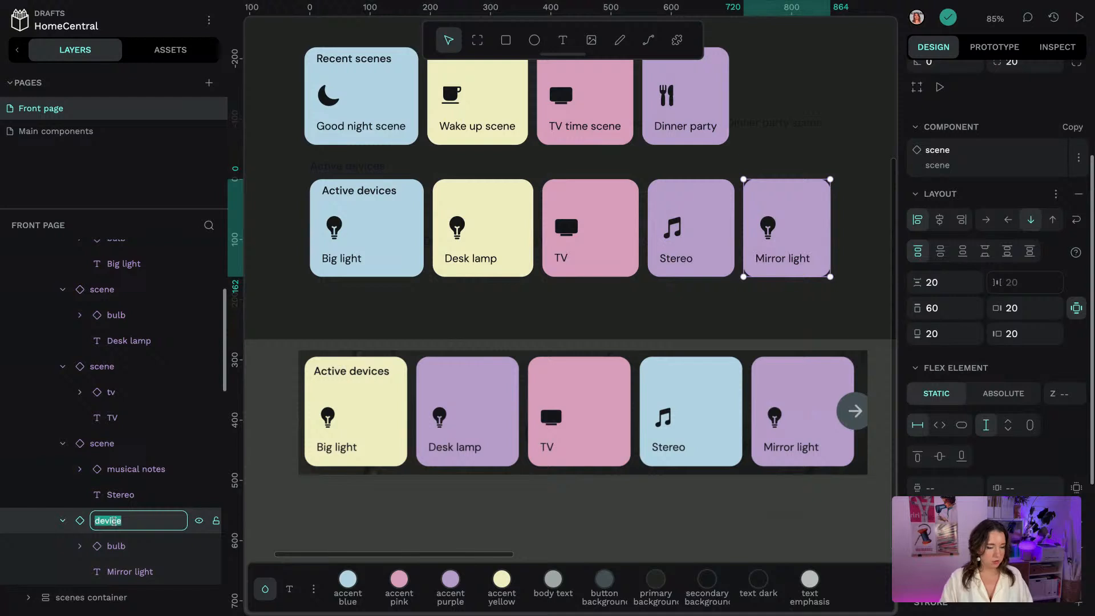
{"action": "key", "text": "Return"}
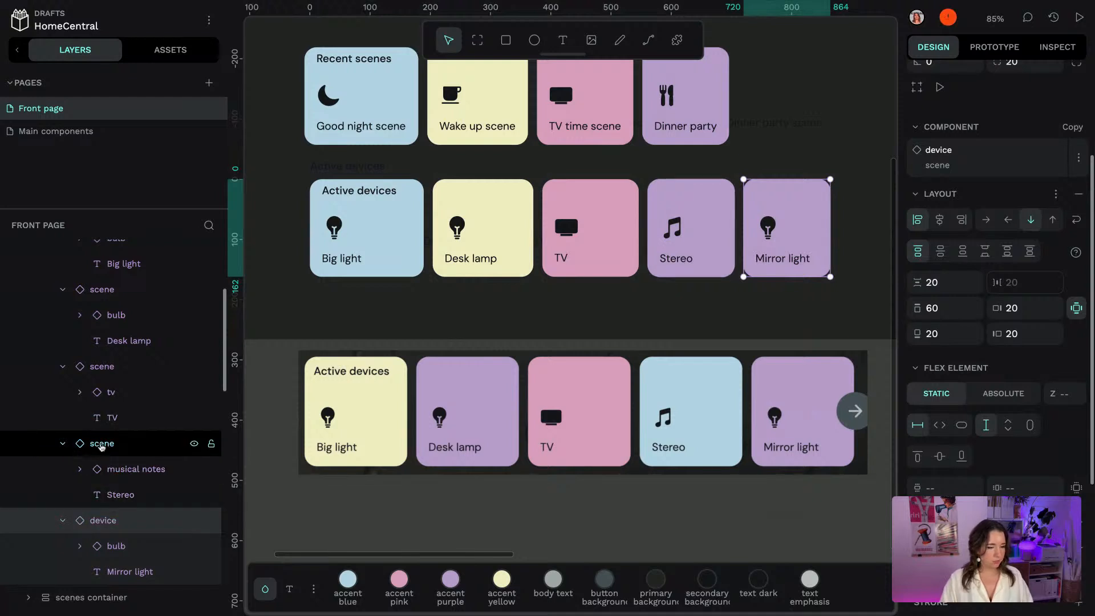
{"action": "double_click", "coordinate": [97, 443]}
{"action": "type", "text": "device"}
{"action": "key", "text": "Return"}
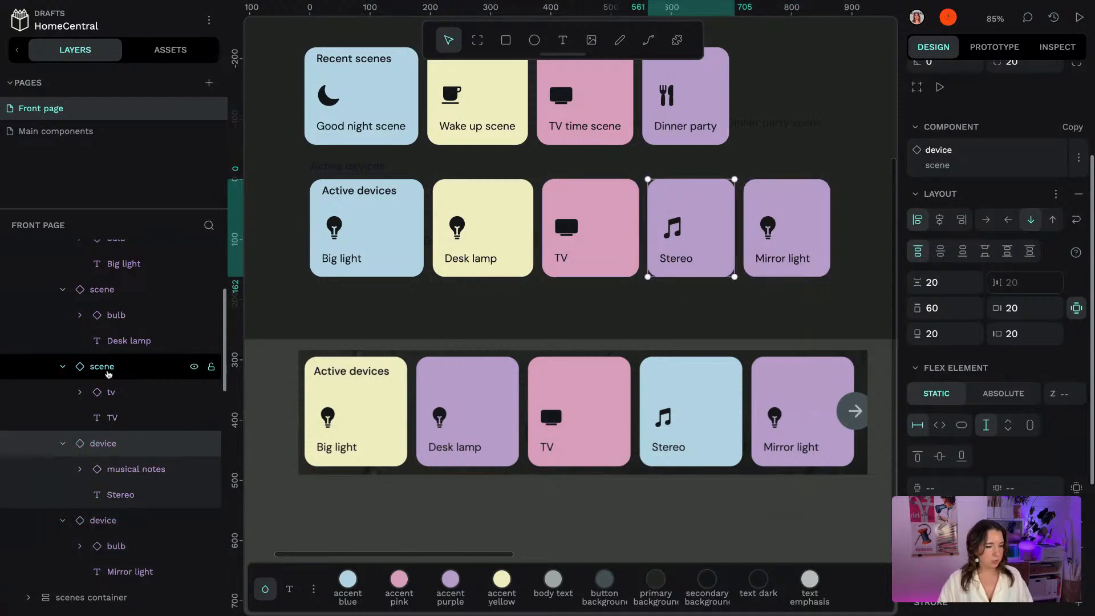
Rename the layers of the TV and Desk lamp cards to "device"
{"action": "double_click", "coordinate": [108, 371]}
{"action": "type", "text": "device"}
{"action": "key", "text": "Return"}
{"action": "double_click", "coordinate": [103, 290]}
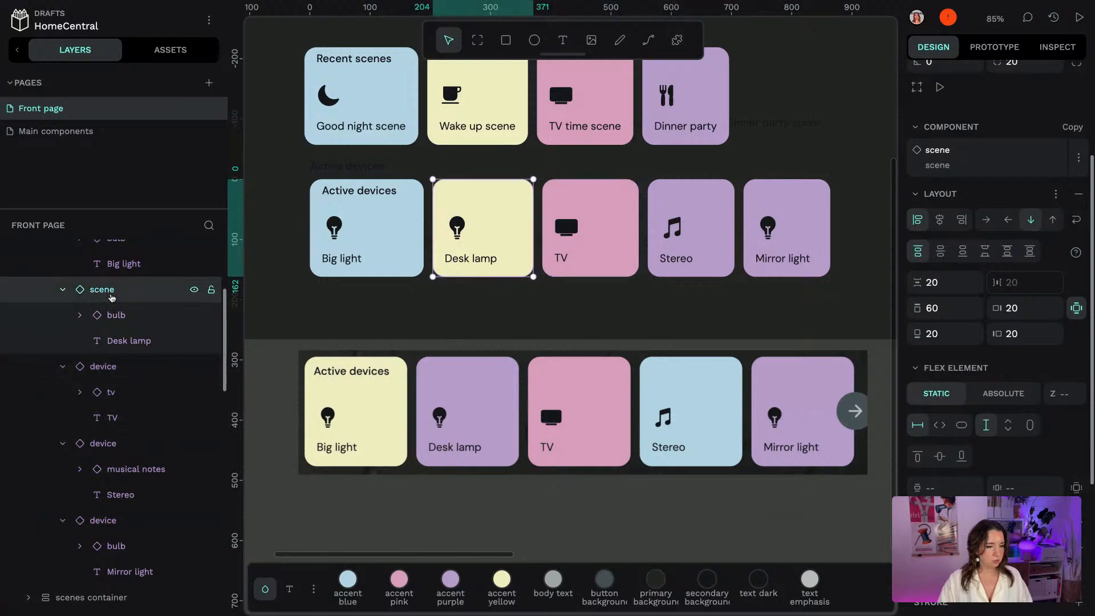
{"action": "type", "text": "device"}
{"action": "key", "text": "Return"}
Rename the Big light card's layer to "device" and its parent scenes row to "devices"
{"action": "scroll", "coordinate": [111, 297], "scroll_direction": "up", "scroll_amount": 3}
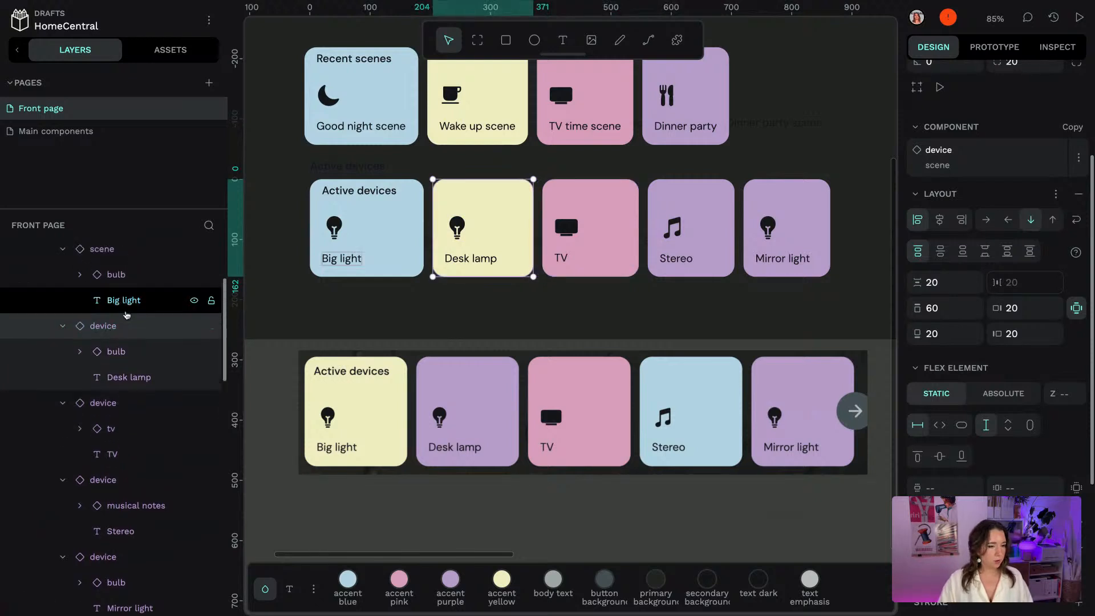
{"action": "double_click", "coordinate": [108, 292]}
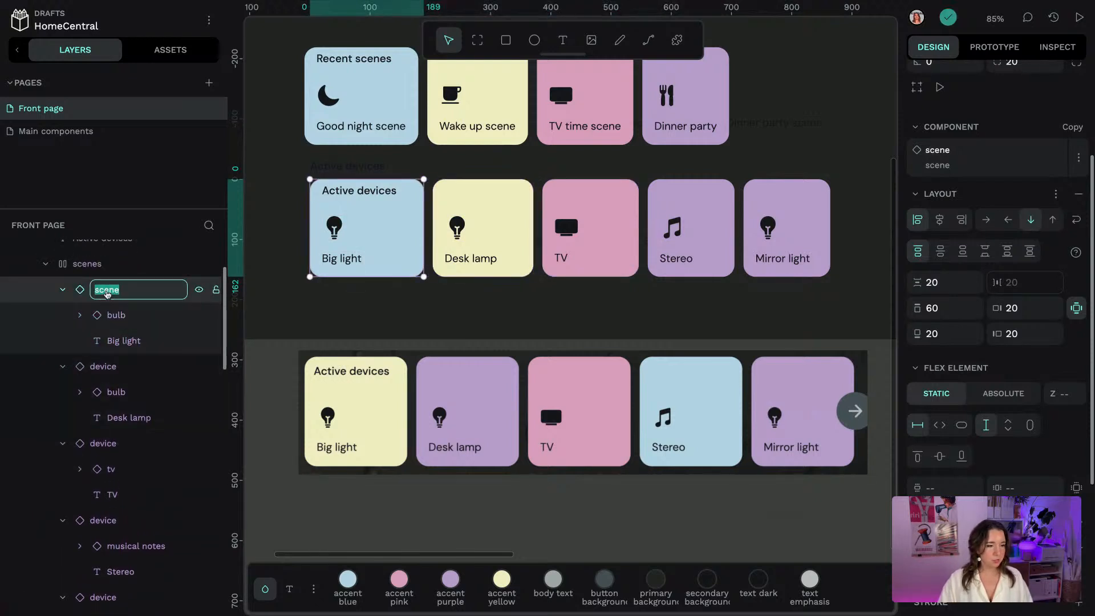
{"action": "type", "text": "device"}
{"action": "key", "text": "Return"}
{"action": "double_click", "coordinate": [98, 268]}
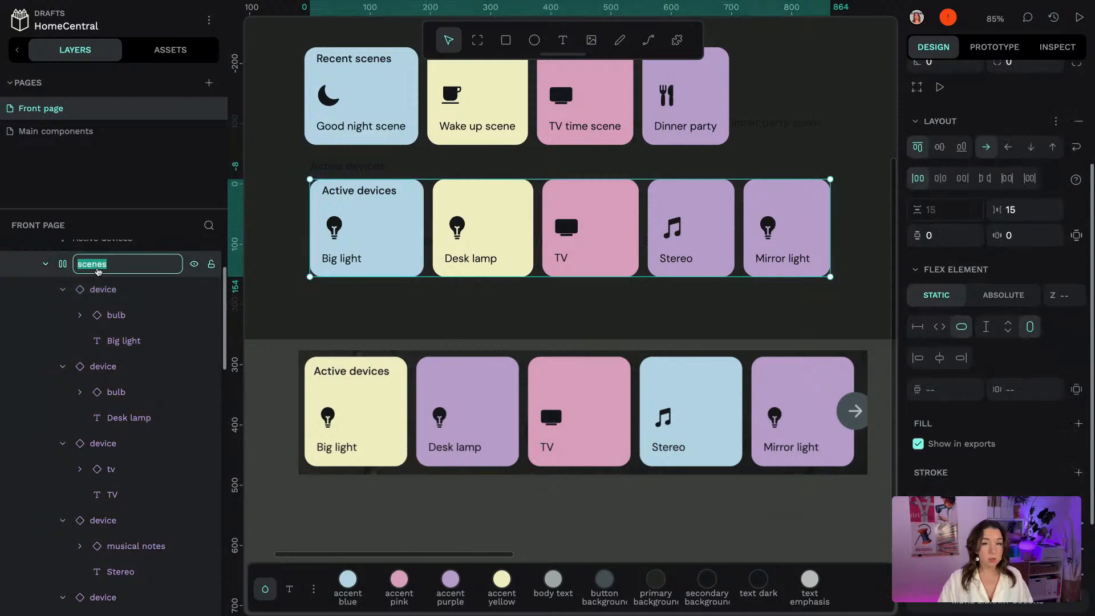
{"action": "type", "text": "d"}
{"action": "type", "text": "de"}
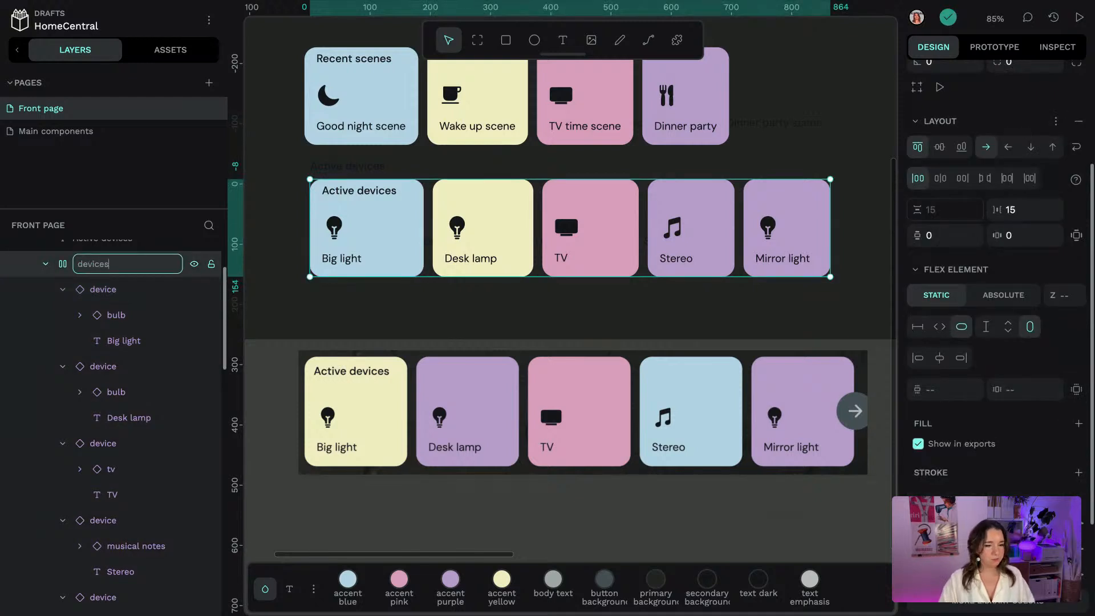
{"action": "key", "text": "Return"}
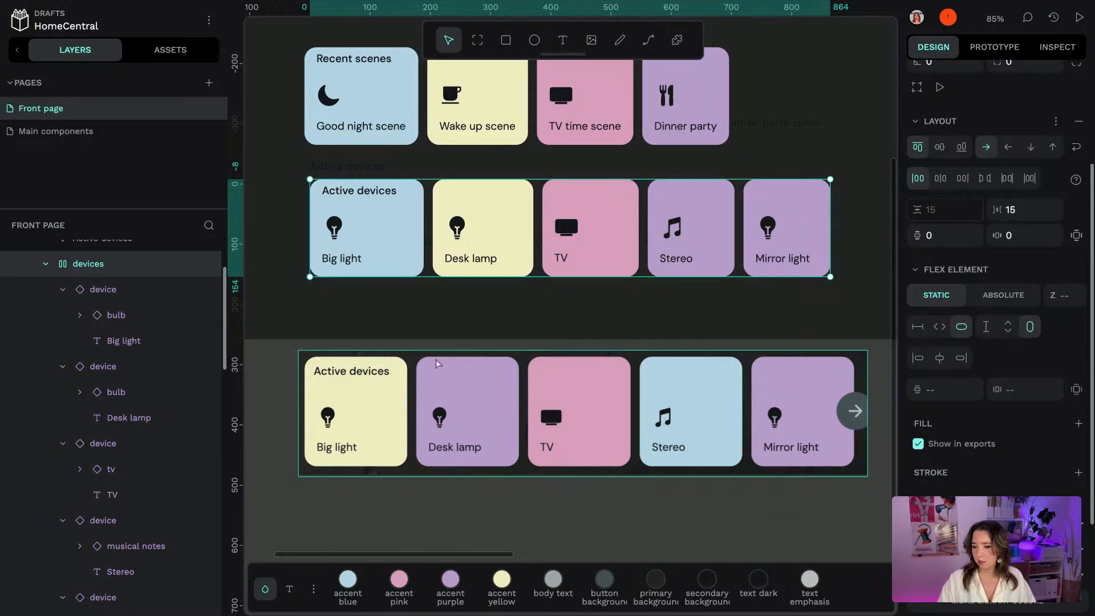
Delete the Active devices reference screenshot below the Dashboard board
{"action": "scroll", "coordinate": [473, 341], "scroll_direction": "down", "scroll_amount": 3}
{"action": "left_click", "coordinate": [805, 484]}
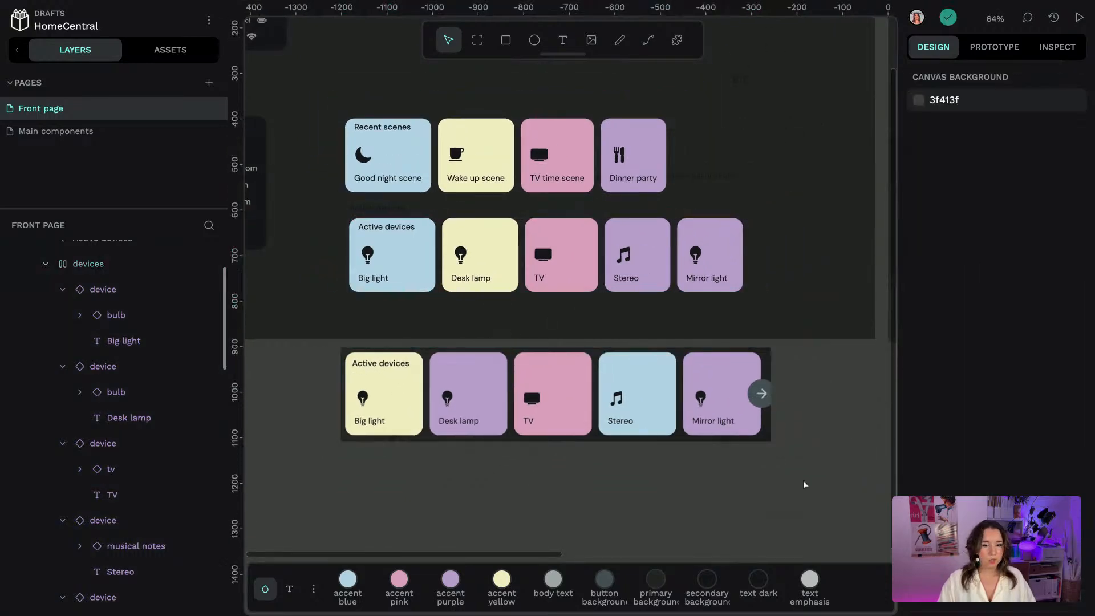
{"action": "scroll", "coordinate": [816, 412], "scroll_direction": "up", "scroll_amount": 2}
{"action": "left_click", "coordinate": [680, 447]}
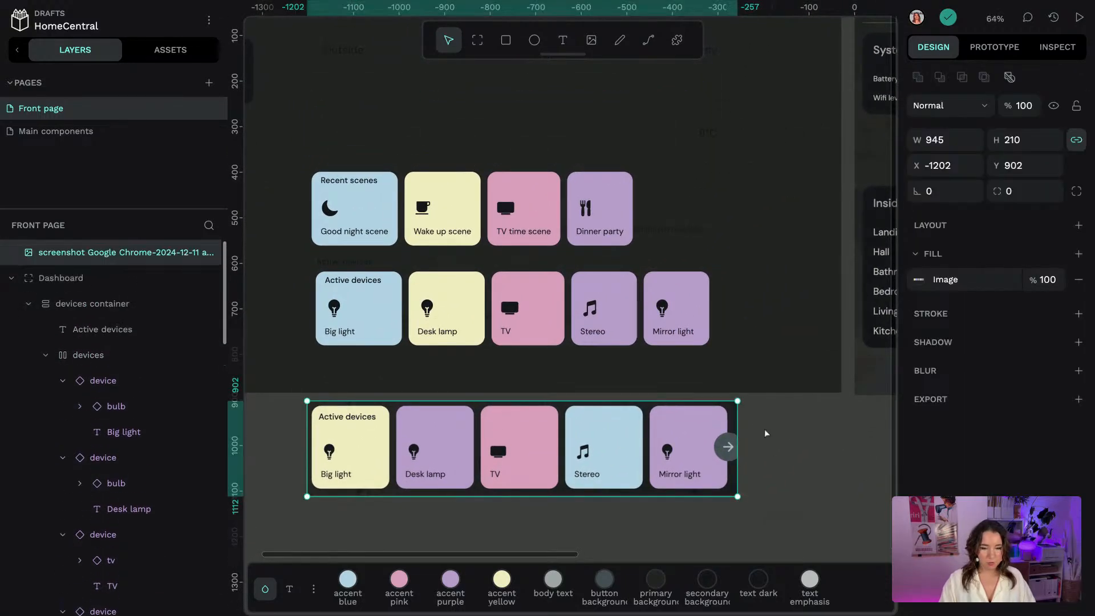
{"action": "key", "text": "Delete"}
Move the scenes container away from its spot and delete the loose dark text labels that lay beneath it
{"action": "scroll", "coordinate": [746, 404], "scroll_direction": "up", "scroll_amount": 3}
{"action": "scroll", "coordinate": [747, 404], "scroll_direction": "down", "scroll_amount": 1}
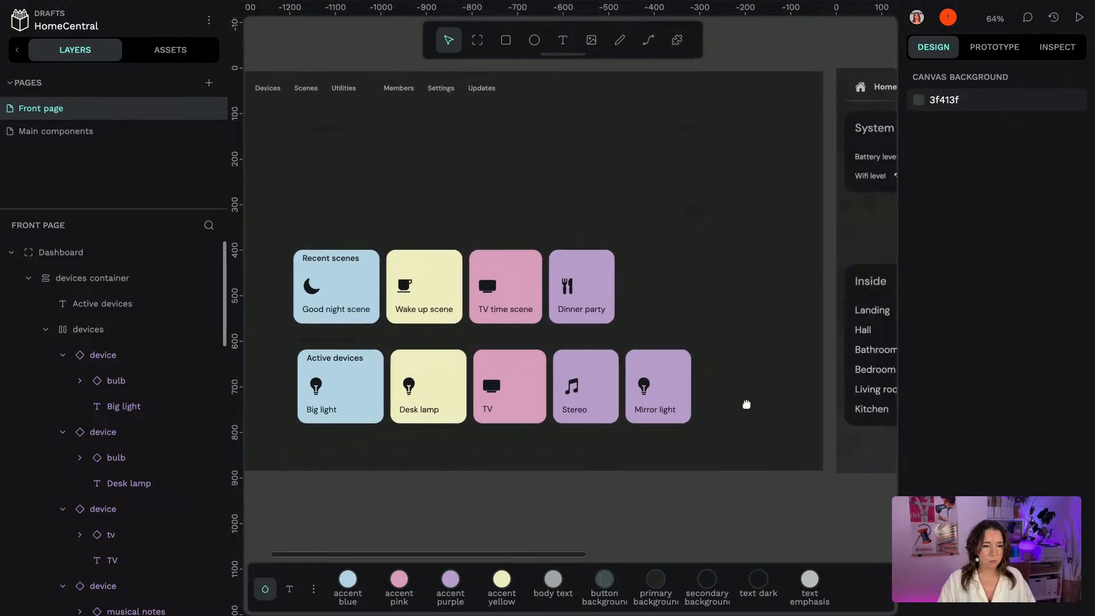
{"action": "left_click_drag", "start_coordinate": [486, 284], "coordinate": [462, 293]}
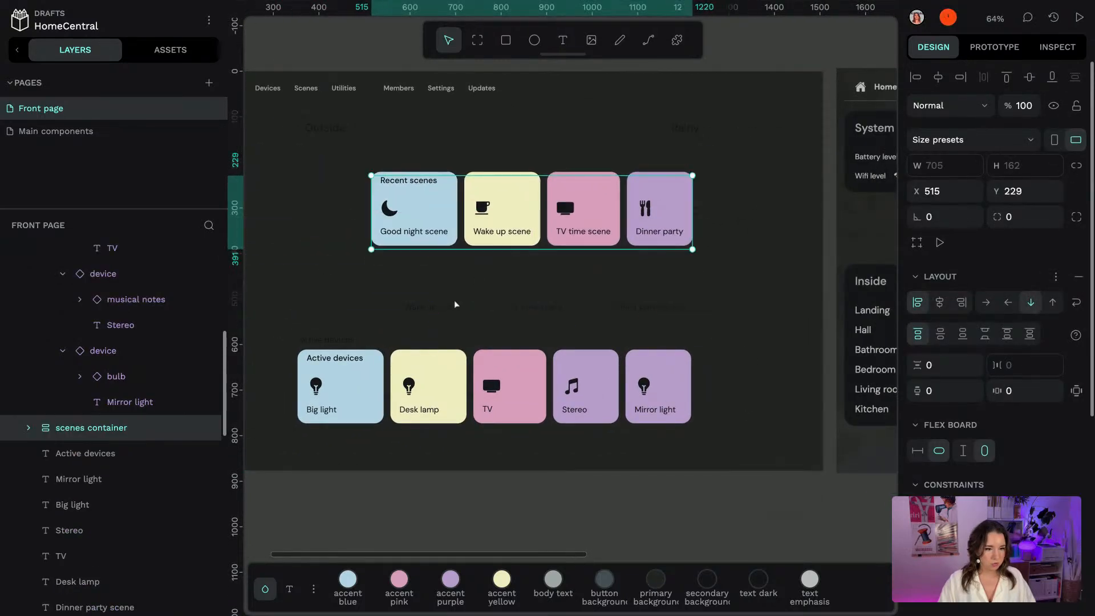
{"action": "left_click", "coordinate": [456, 307]}
{"action": "key", "text": "Delete"}
{"action": "left_click", "coordinate": [542, 310]}
{"action": "key", "text": "Delete"}
{"action": "left_click", "coordinate": [625, 312]}
{"action": "key", "text": "Delete"}
Move the devices container aside and delete the loose duplicate text labels that lay beneath it
{"action": "left_click_drag", "start_coordinate": [607, 347], "coordinate": [754, 281]}
{"action": "key", "text": "Escape"}
{"action": "left_click", "coordinate": [402, 397]}
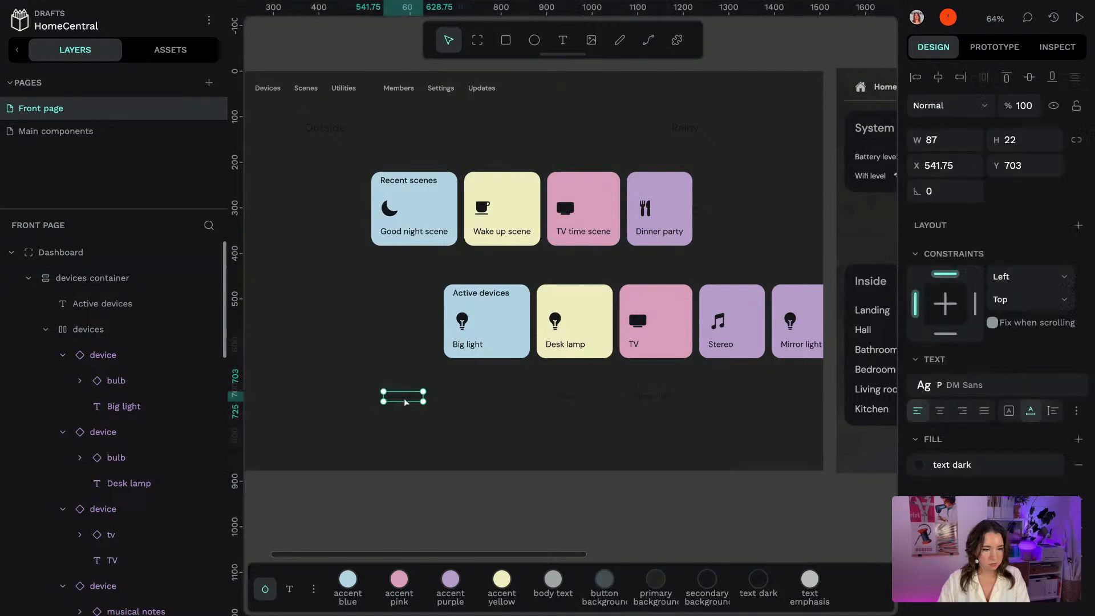
{"action": "key", "text": "Delete"}
{"action": "left_click_drag", "start_coordinate": [453, 393], "coordinate": [692, 416]}
{"action": "key", "text": "Delete"}
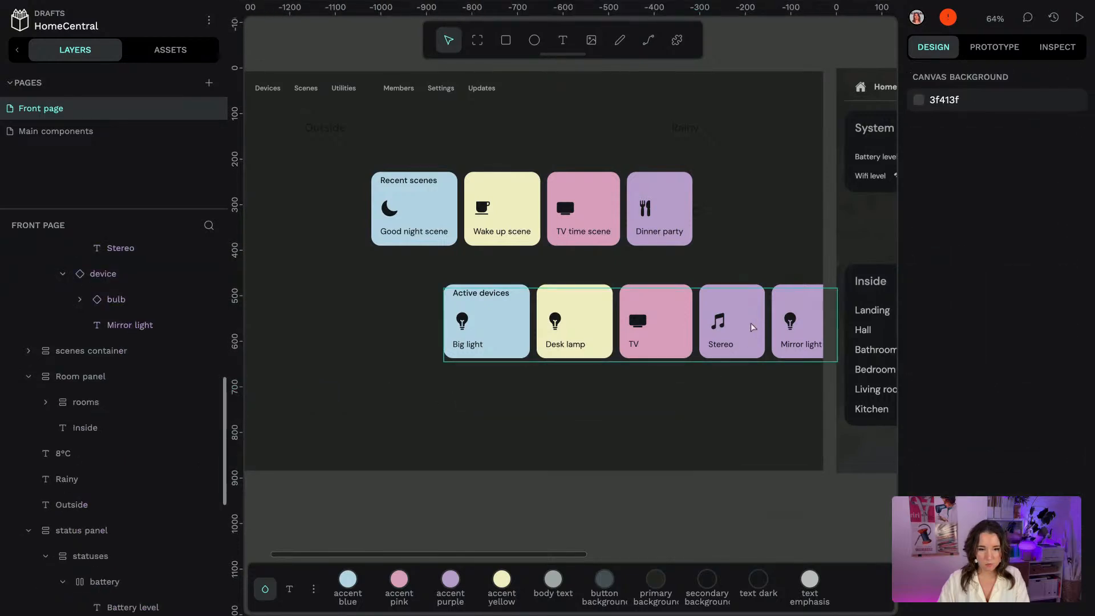
Reposition the devices and scenes containers as two stacked rows in the lower half of the Dashboard board
{"action": "left_click_drag", "start_coordinate": [751, 325], "coordinate": [695, 338]}
{"action": "left_click_drag", "start_coordinate": [584, 194], "coordinate": [521, 272]}
{"action": "left_click", "coordinate": [820, 417]}
Place an arrow forward component from the HomeCentral Utilities library beside the Dinner party card
{"action": "scroll", "coordinate": [820, 416], "scroll_direction": "right", "scroll_amount": 10}
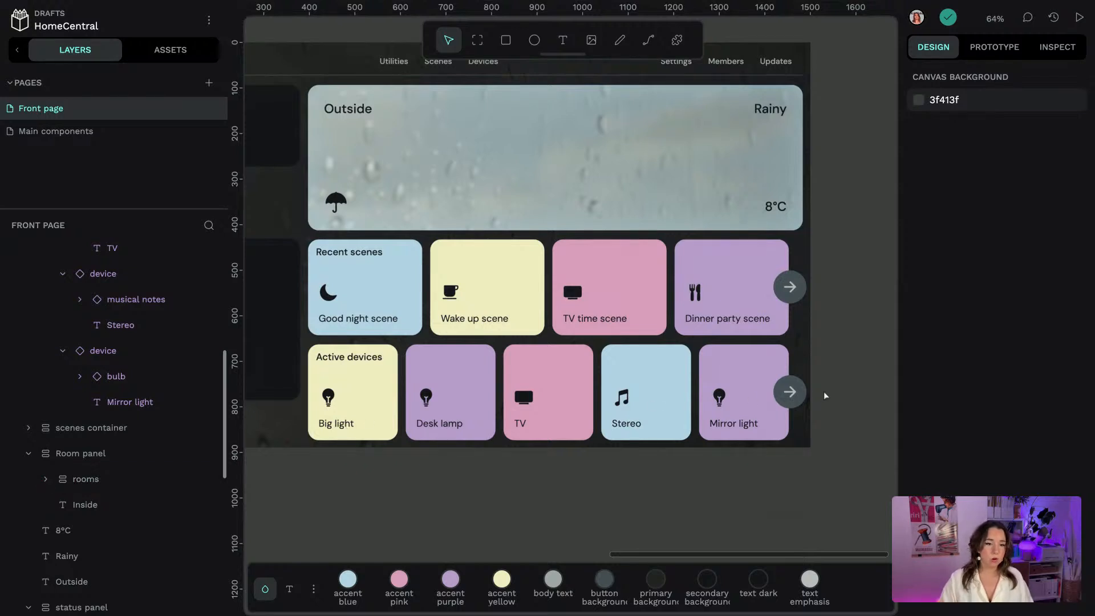
{"action": "left_click_drag", "start_coordinate": [443, 304], "coordinate": [932, 196]}
{"action": "left_click_drag", "start_coordinate": [474, 152], "coordinate": [743, 274]}
{"action": "left_click_drag", "start_coordinate": [536, 192], "coordinate": [506, 191]}
{"action": "scroll", "coordinate": [779, 317], "scroll_direction": "up", "scroll_amount": 2}
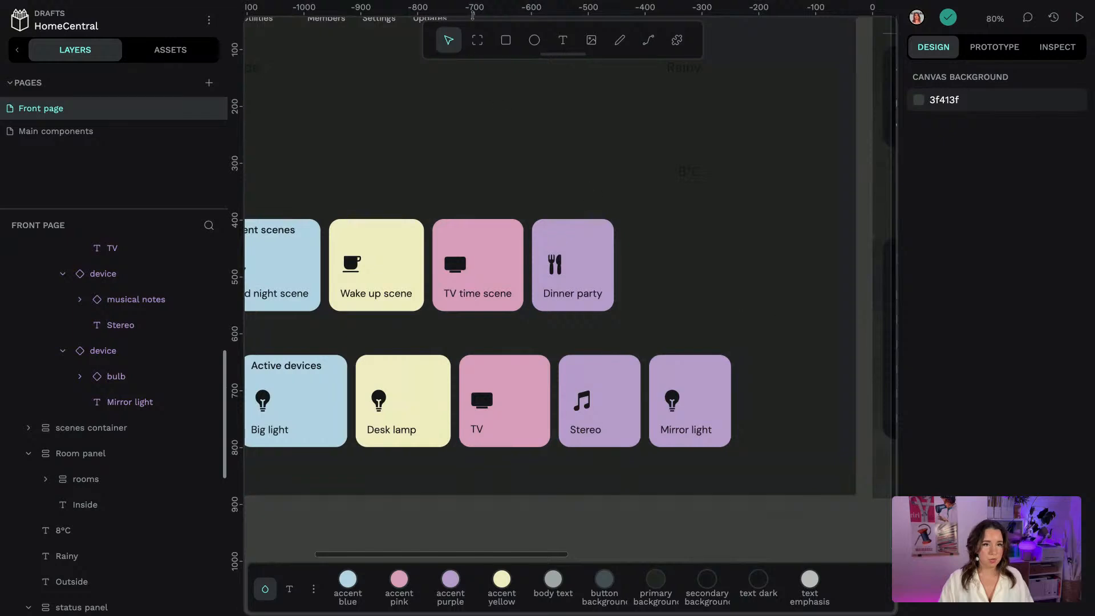
{"action": "left_click", "coordinate": [170, 49]}
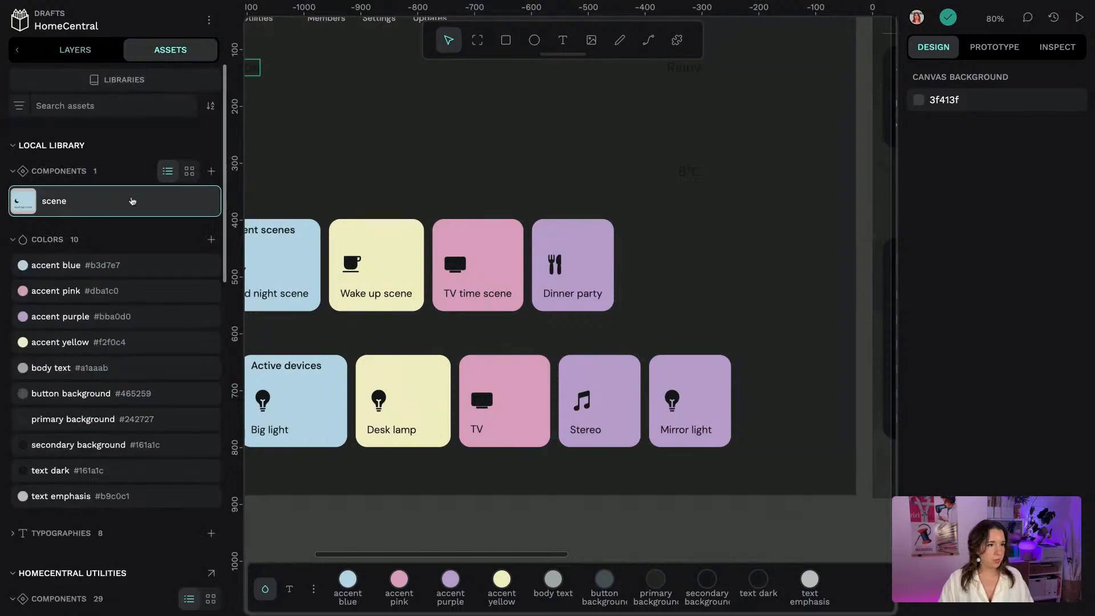
{"action": "scroll", "coordinate": [185, 482], "scroll_direction": "down", "scroll_amount": 3}
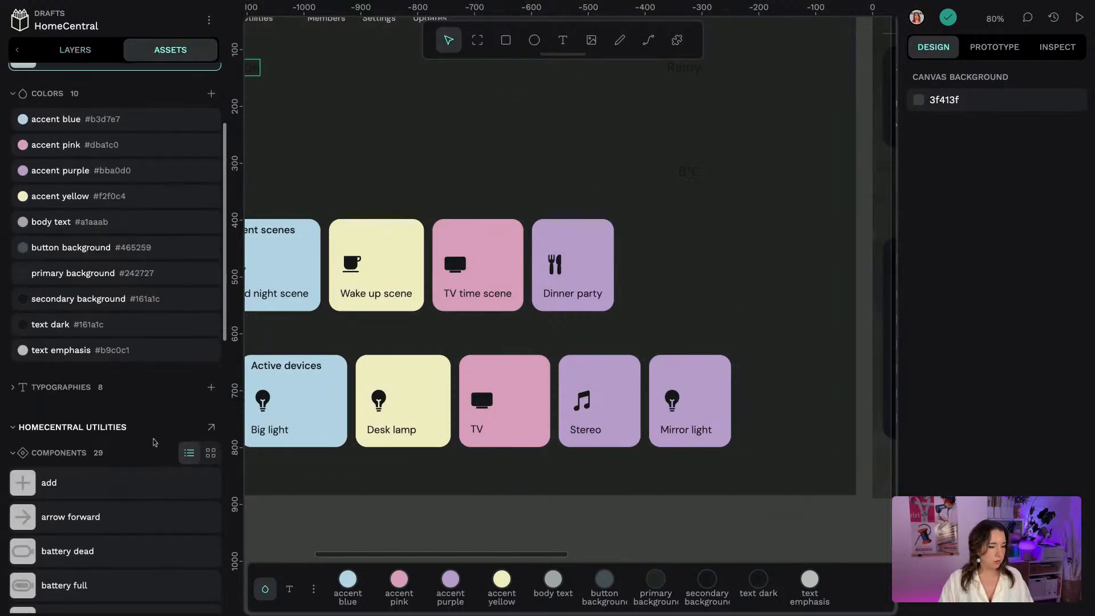
{"action": "left_click_drag", "start_coordinate": [34, 496], "coordinate": [675, 269]}
{"action": "left_click", "coordinate": [765, 264]}
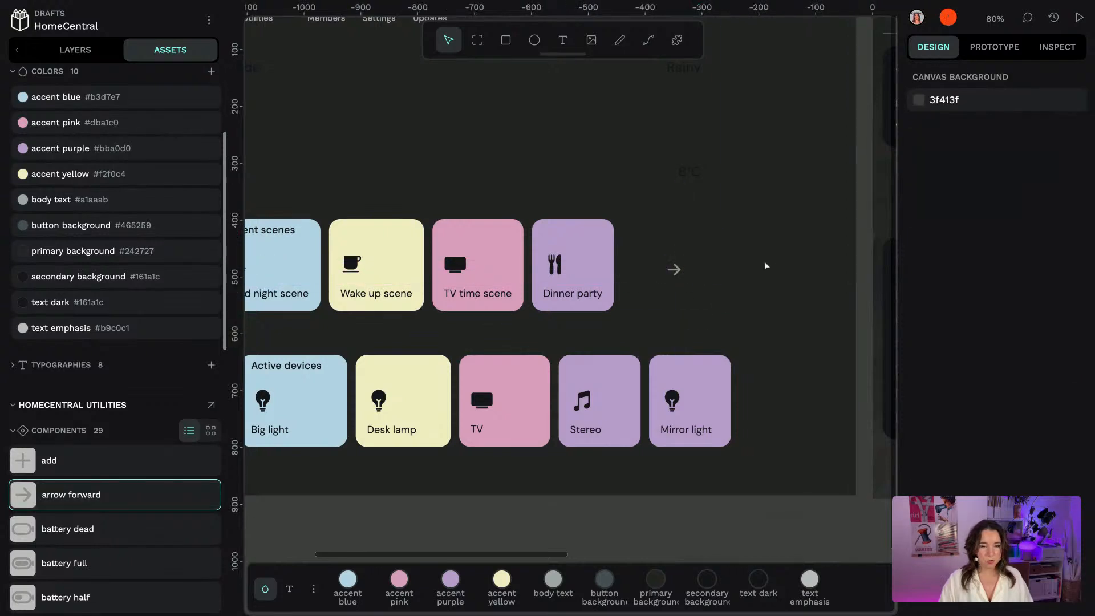
Paste the arrow forward icon onto the Main components page and place it beside the scene component
{"action": "left_click", "coordinate": [679, 271]}
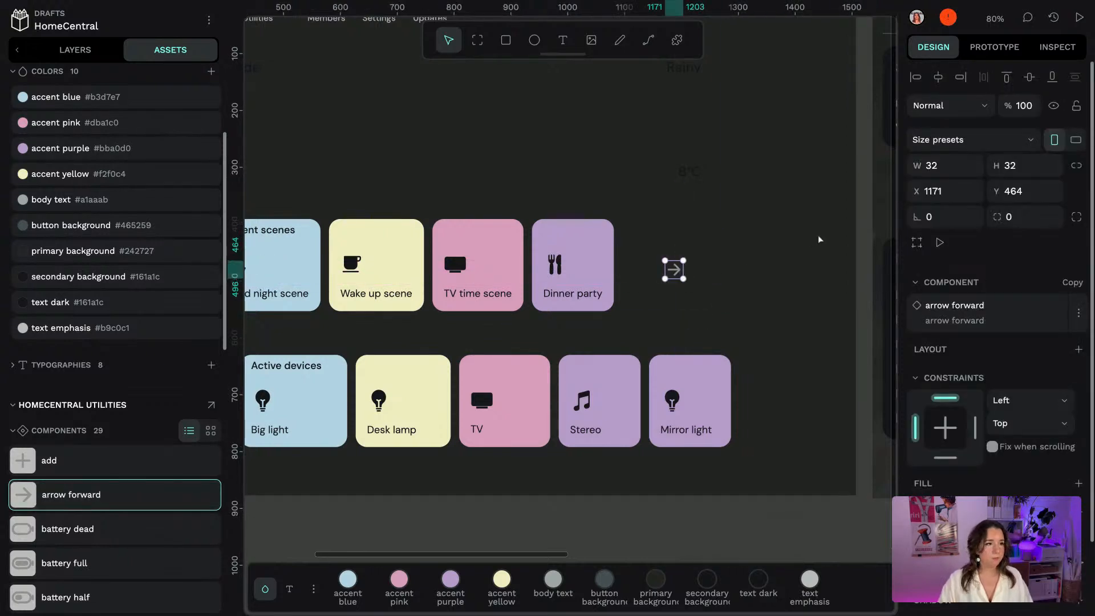
{"action": "left_click", "coordinate": [820, 240]}
{"action": "left_click", "coordinate": [74, 49]}
{"action": "left_click", "coordinate": [85, 131]}
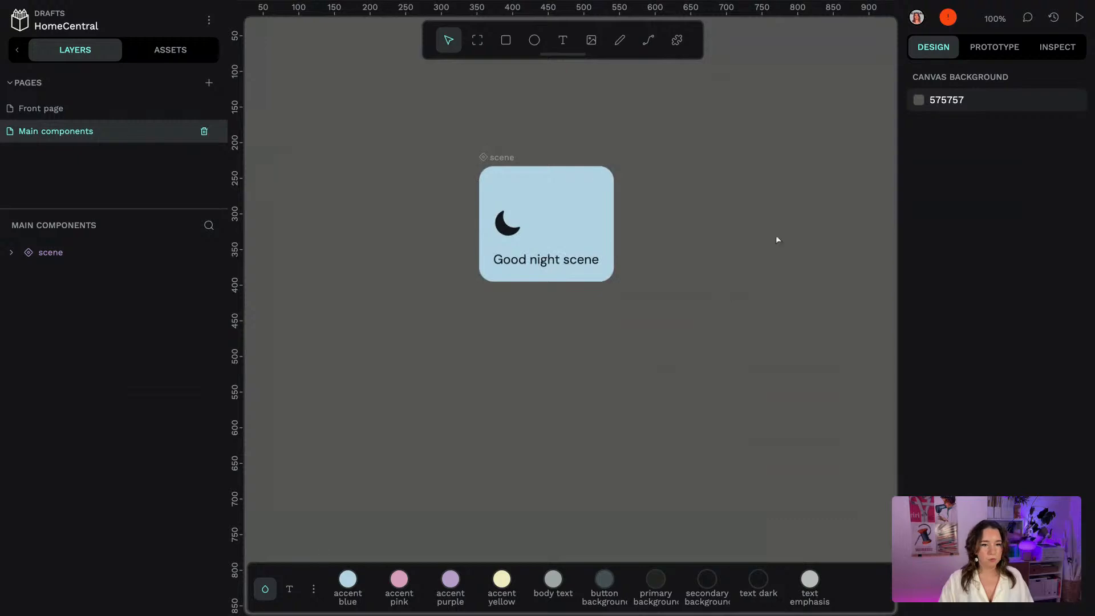
{"action": "scroll", "coordinate": [776, 238], "scroll_direction": "right", "scroll_amount": 2}
{"action": "scroll", "coordinate": [776, 237], "scroll_direction": "up", "scroll_amount": 1}
{"action": "key", "text": "ctrl+v"}
{"action": "left_click_drag", "start_coordinate": [644, 277], "coordinate": [586, 261]}
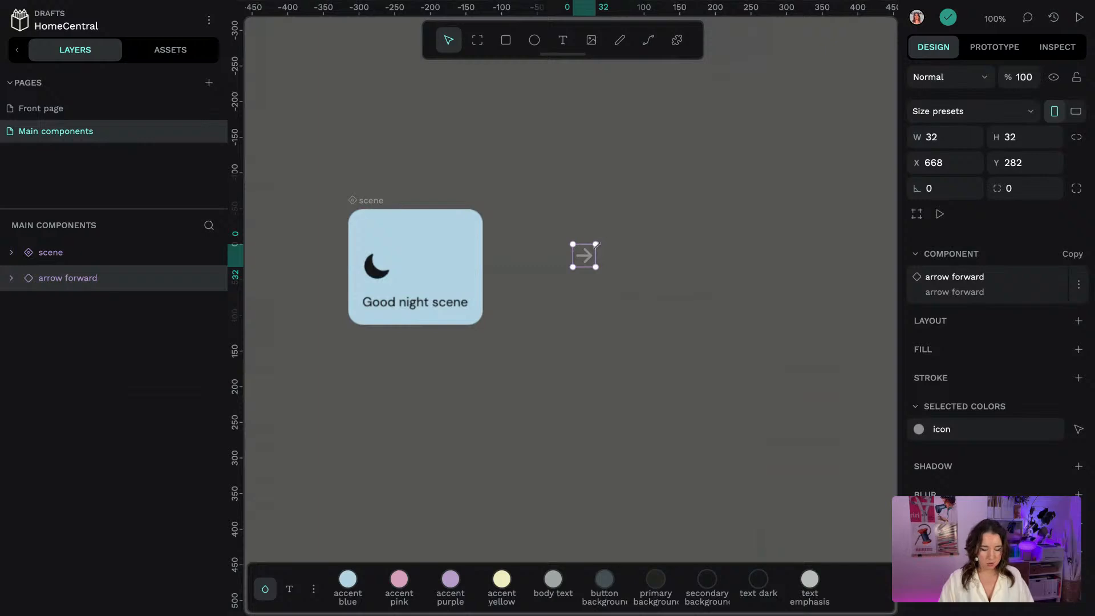
Enlarge the arrow forward icon to 50 by 50 and recolor it with the text emphasis library color
{"action": "left_click_drag", "start_coordinate": [596, 244], "coordinate": [608, 231]}
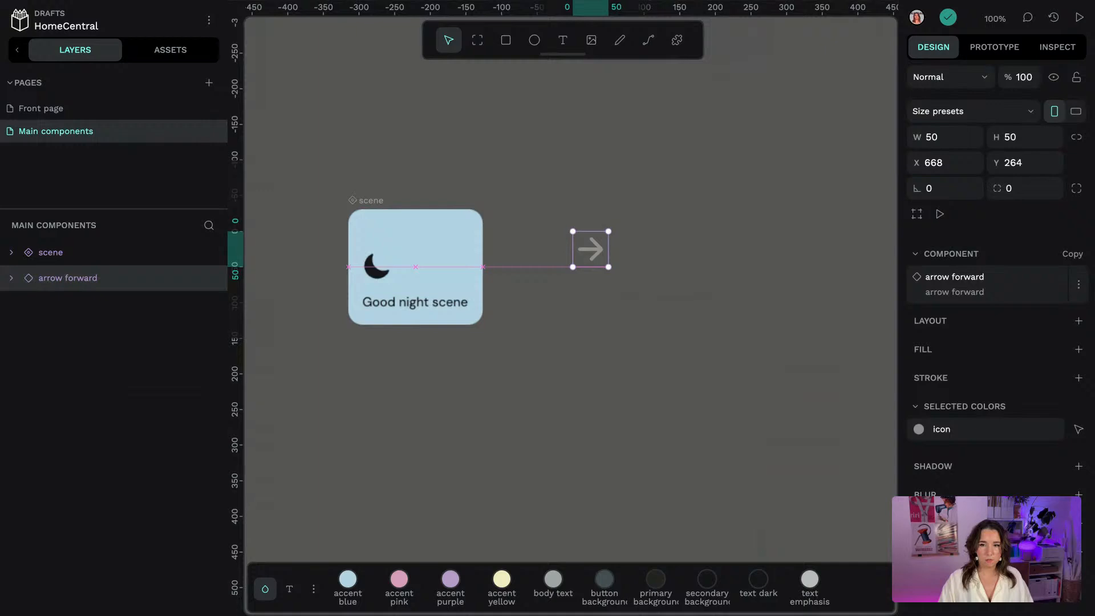
{"action": "left_click", "coordinate": [769, 212]}
{"action": "left_click", "coordinate": [605, 247]}
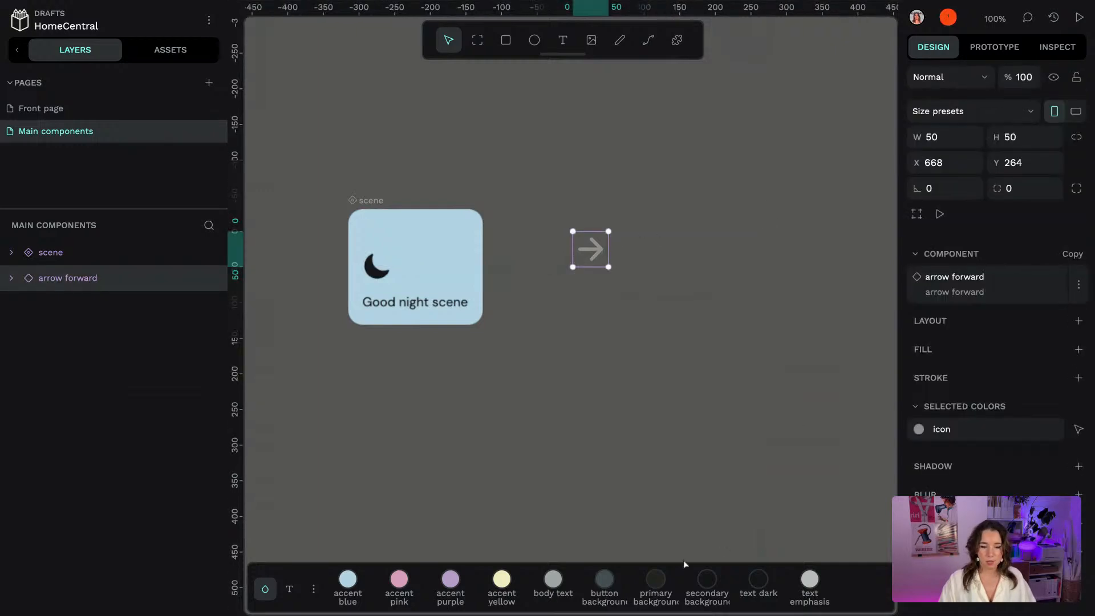
{"action": "left_click", "coordinate": [919, 429]}
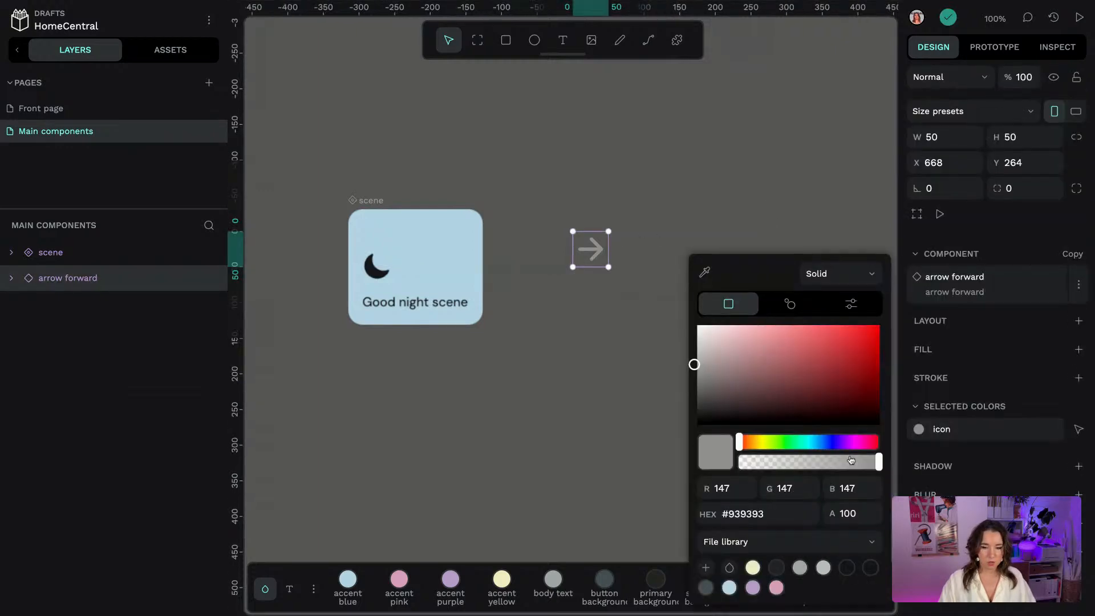
{"action": "left_click", "coordinate": [824, 568]}
{"action": "left_click", "coordinate": [563, 412]}
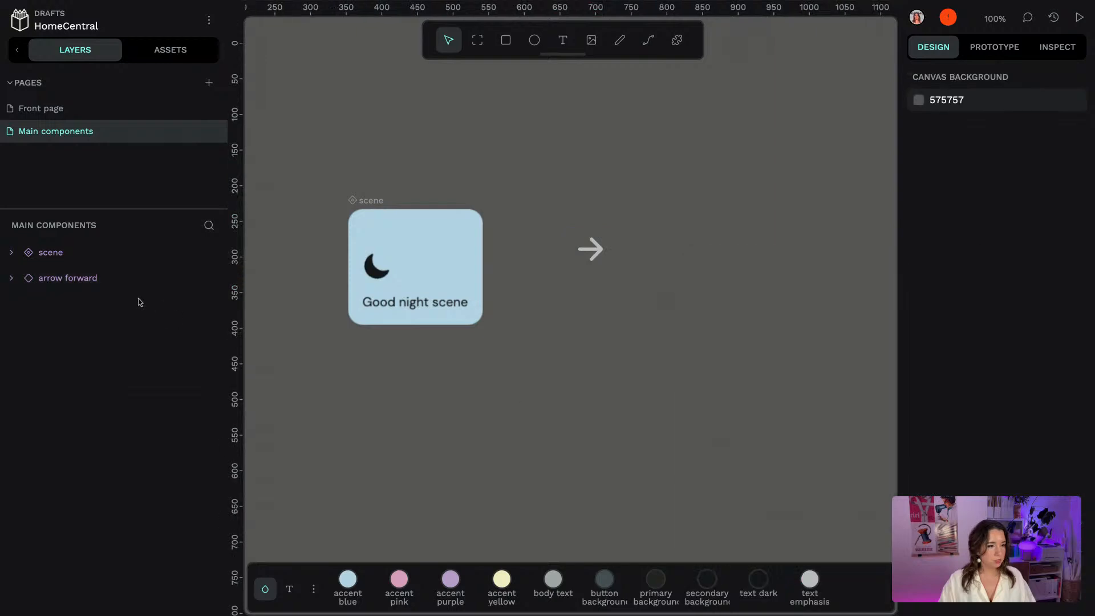
Put the arrow forward icon in a group and name the group "button"
{"action": "left_click", "coordinate": [138, 280]}
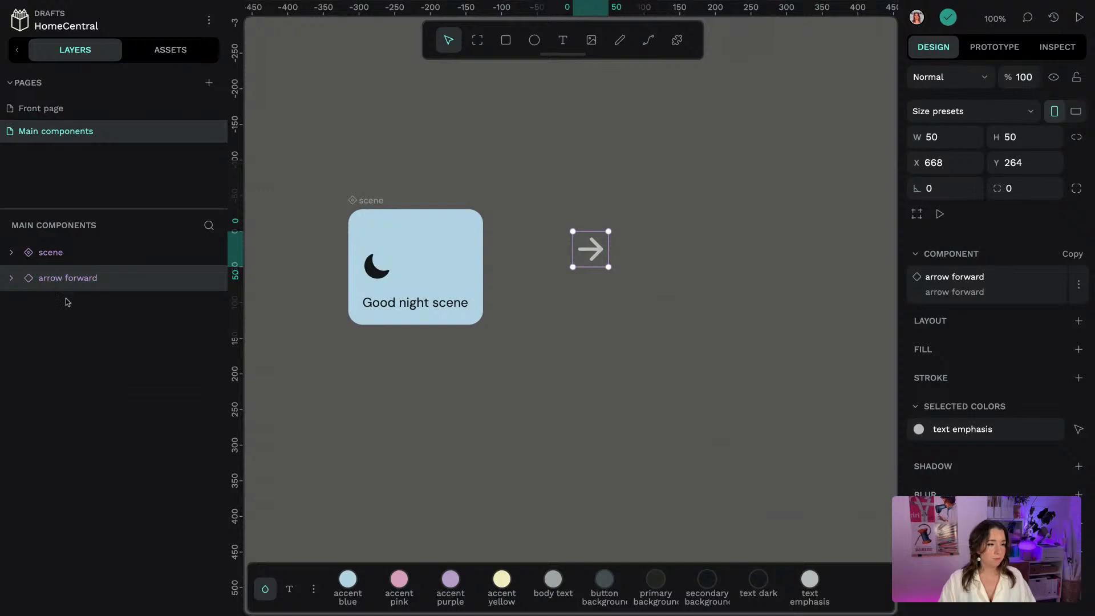
{"action": "right_click", "coordinate": [98, 286]}
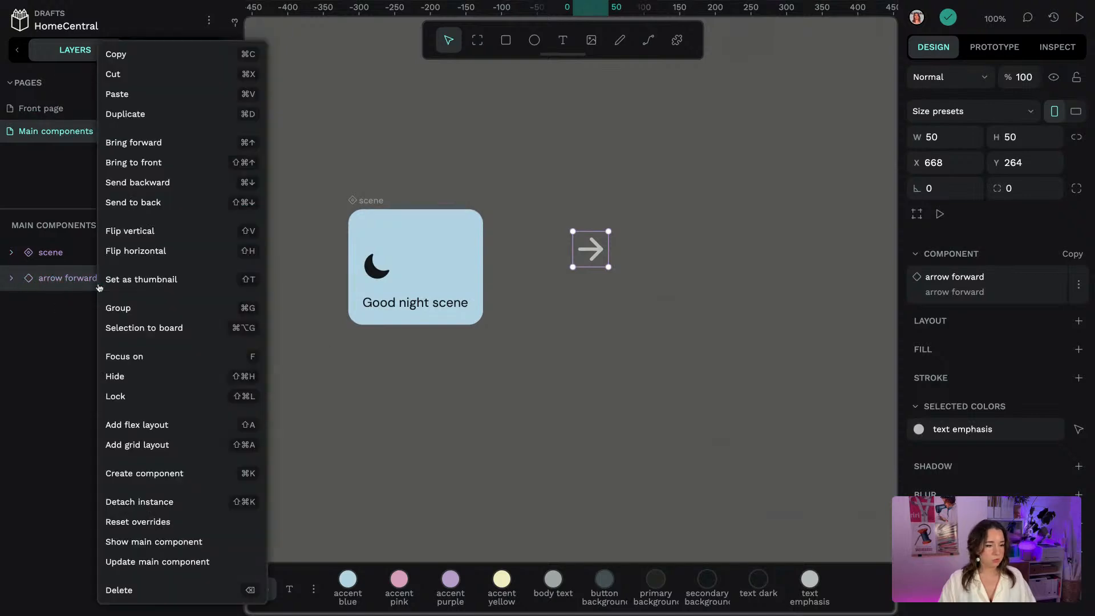
{"action": "left_click", "coordinate": [117, 308]}
{"action": "double_click", "coordinate": [55, 286]}
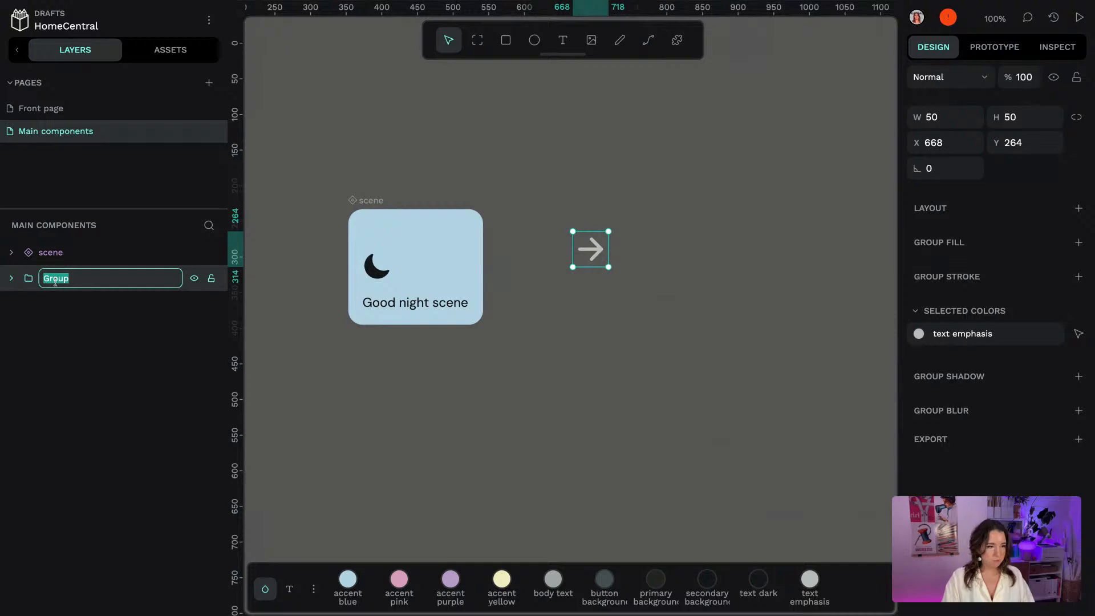
{"action": "type", "text": "button"}
{"action": "key", "text": "Return"}
Add a flex layout to the button group and fill it with the button background color
{"action": "right_click", "coordinate": [66, 283]}
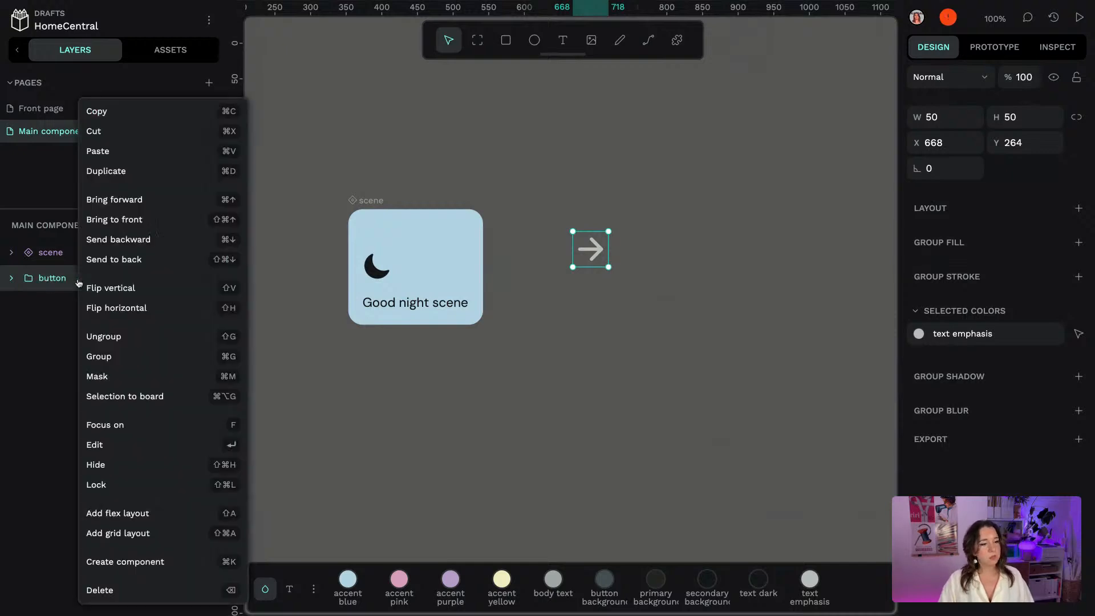
{"action": "left_click", "coordinate": [154, 520]}
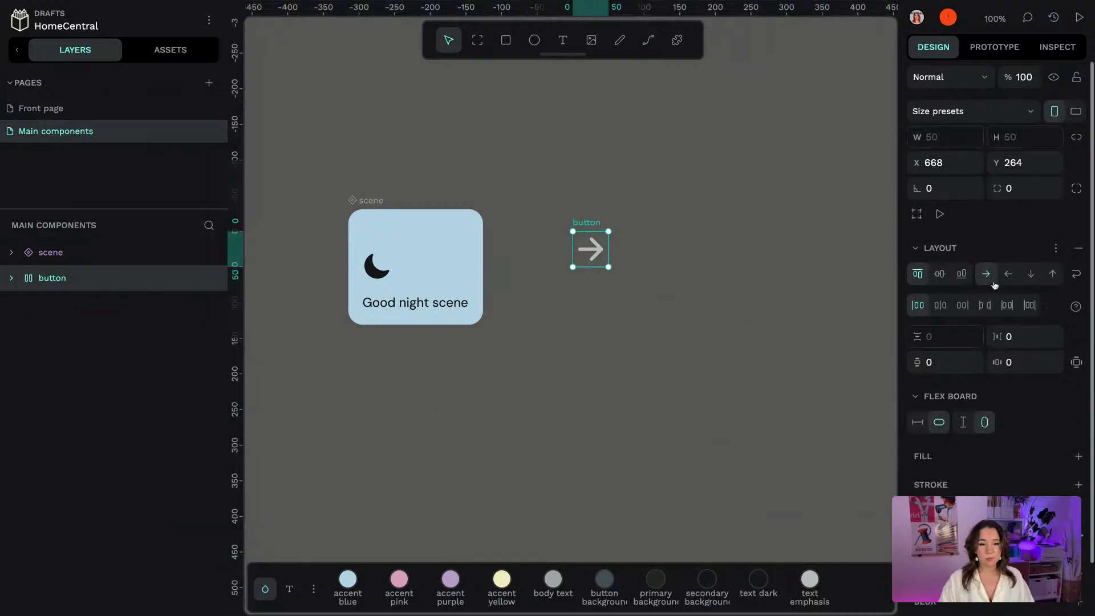
{"action": "scroll", "coordinate": [1027, 365], "scroll_direction": "down", "scroll_amount": 1}
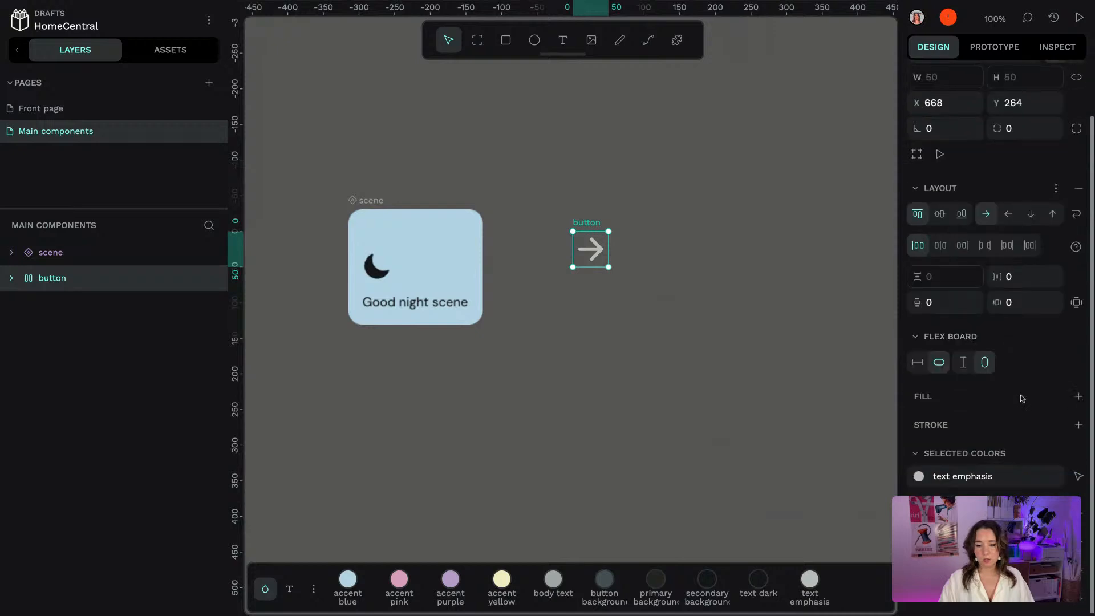
{"action": "left_click", "coordinate": [1079, 397]}
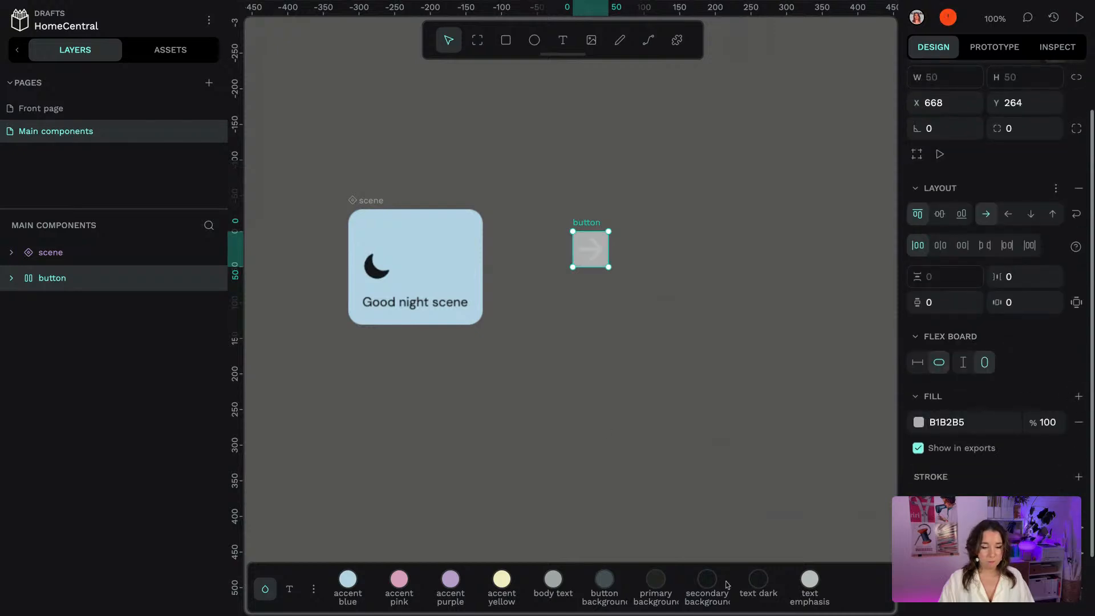
{"action": "left_click", "coordinate": [604, 579]}
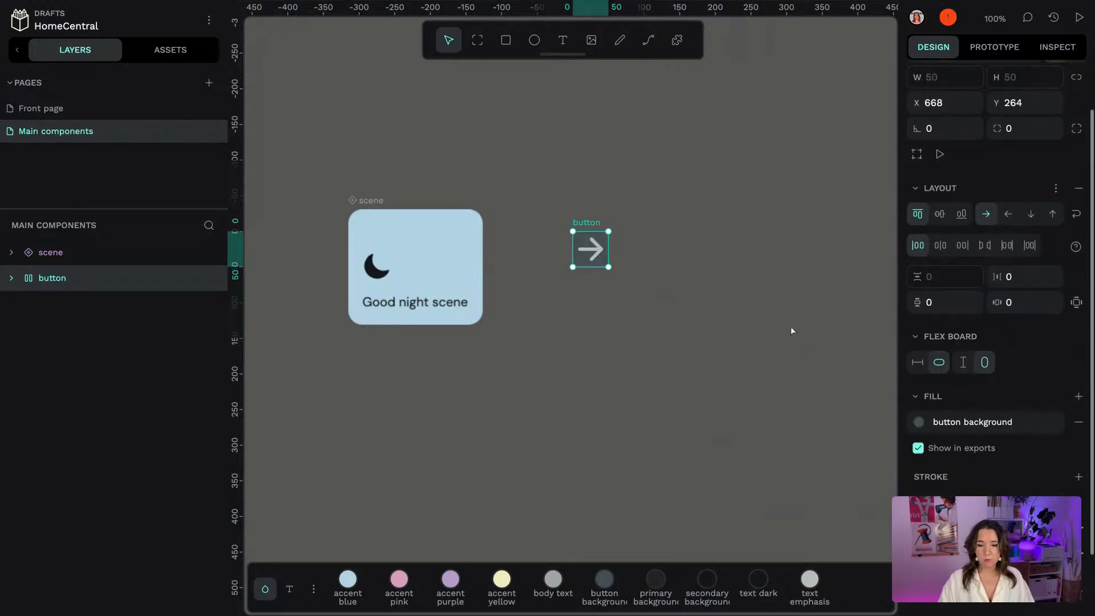
{"action": "left_click", "coordinate": [1034, 302]}
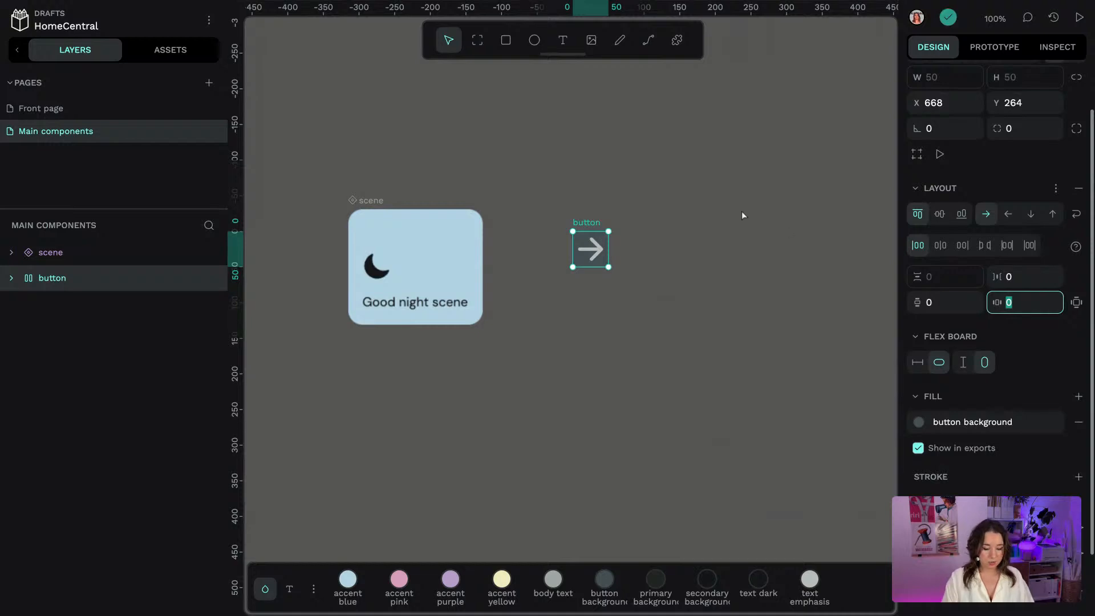
{"action": "type", "text": "60"}
{"action": "key", "text": "Return"}
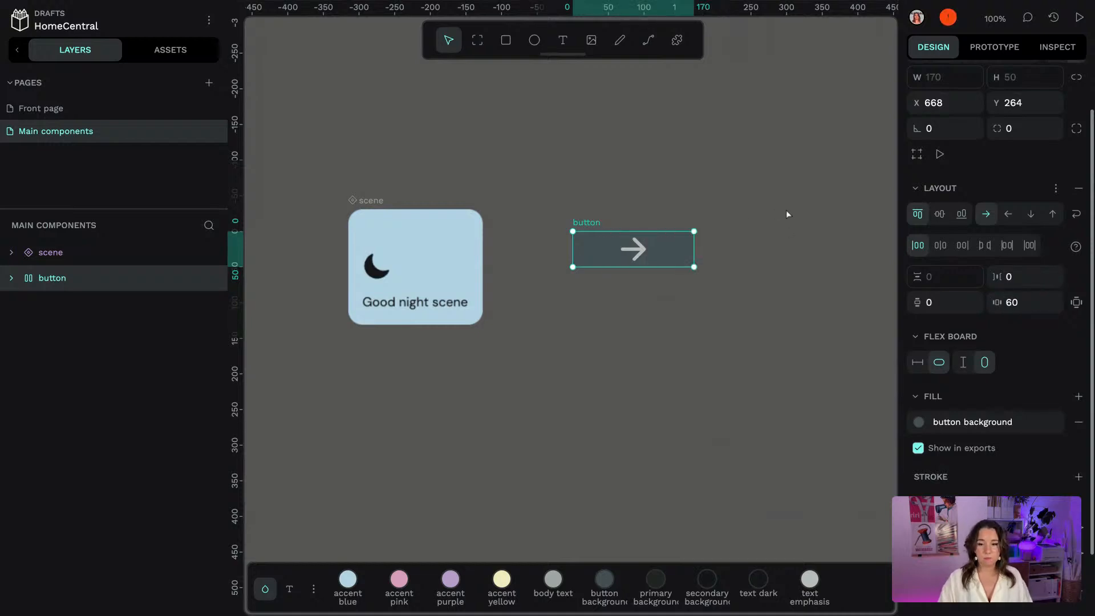
{"action": "left_click", "coordinate": [1021, 302]}
{"action": "type", "text": "0"}
{"action": "key", "text": "Return"}
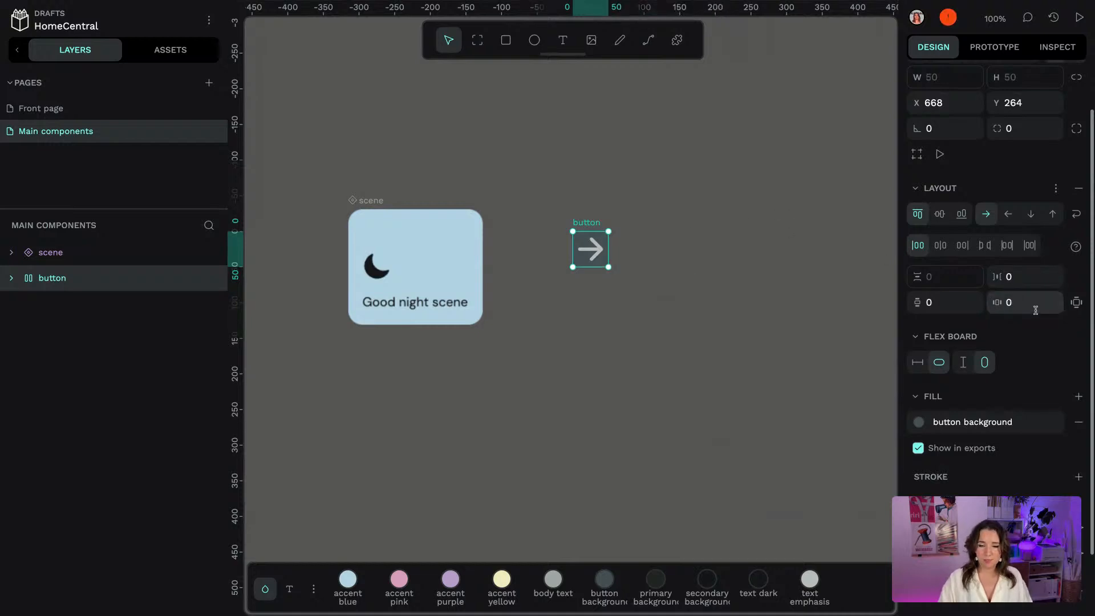
Set the button's corner radius to 60
{"action": "left_click", "coordinate": [1011, 130]}
{"action": "type", "text": "1"}
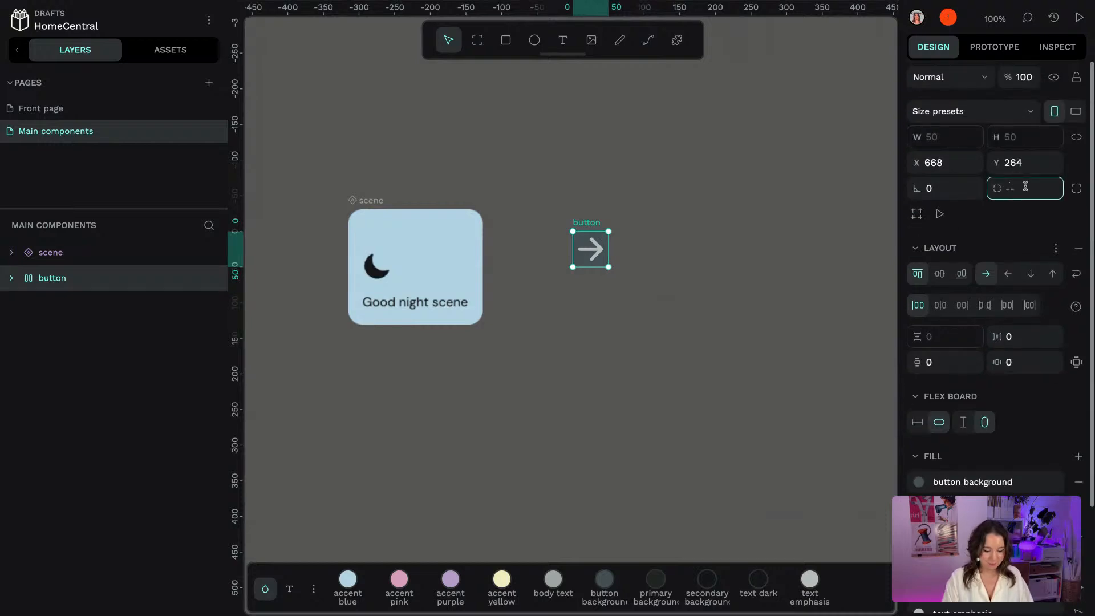
{"action": "type", "text": "60"}
{"action": "key", "text": "Return"}
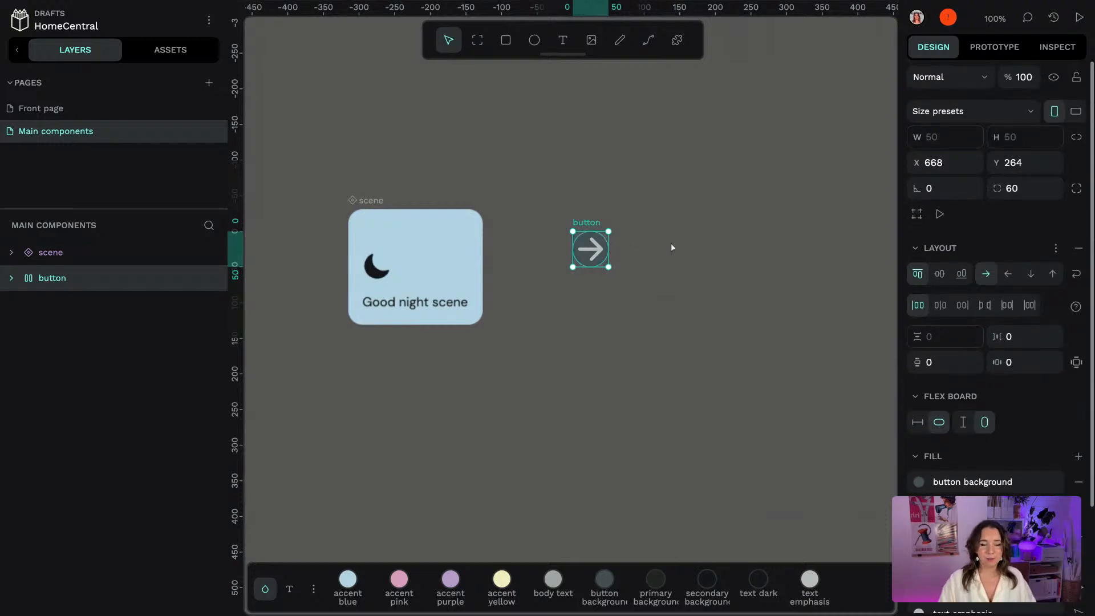
Set the button's horizontal and vertical padding to 10 each
{"action": "left_click", "coordinate": [1017, 360]}
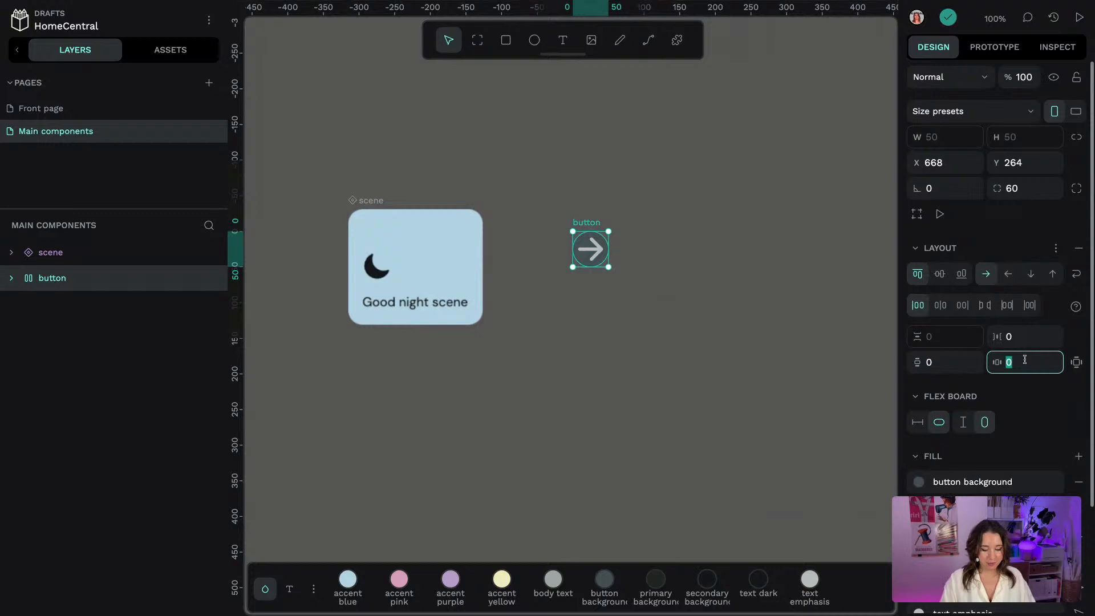
{"action": "type", "text": "20"}
{"action": "key", "text": "Return"}
{"action": "left_click", "coordinate": [1017, 360]}
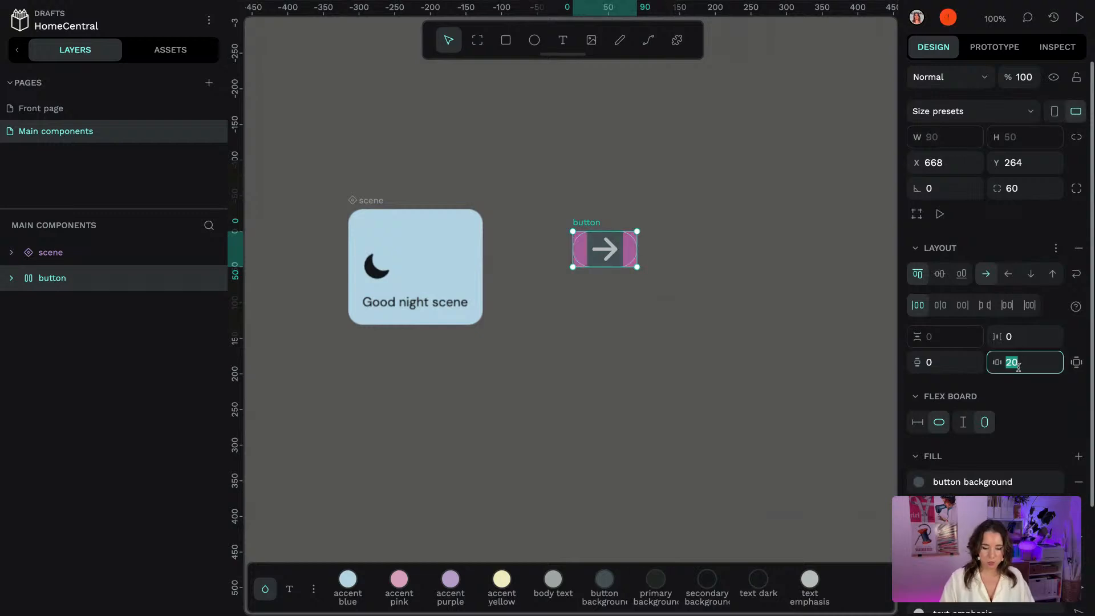
{"action": "type", "text": "10"}
{"action": "key", "text": "Return"}
{"action": "left_click", "coordinate": [942, 356]}
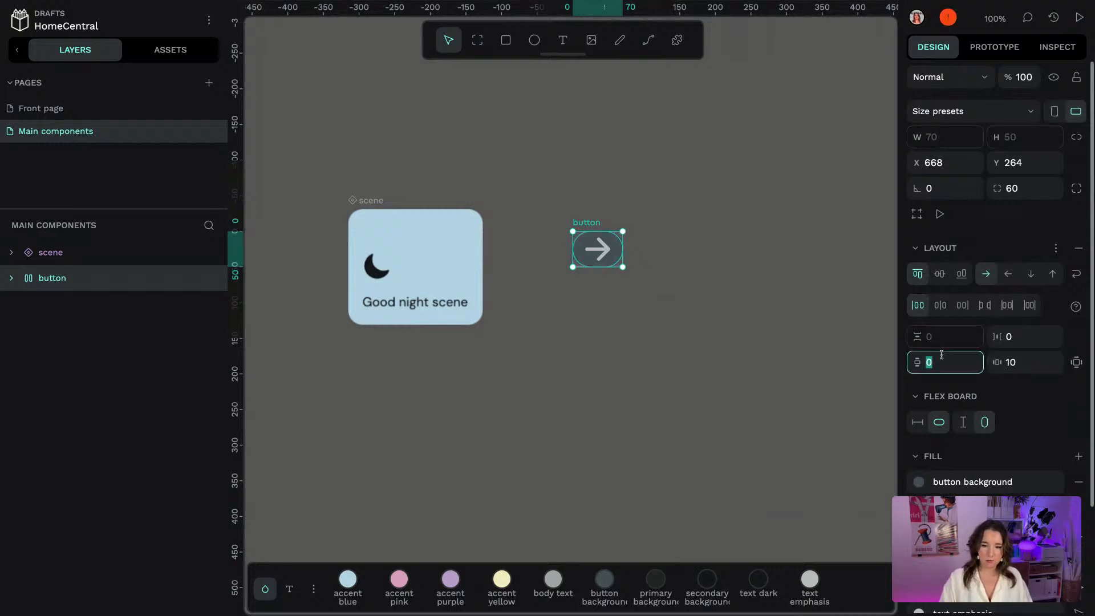
{"action": "type", "text": "10"}
{"action": "key", "text": "Return"}
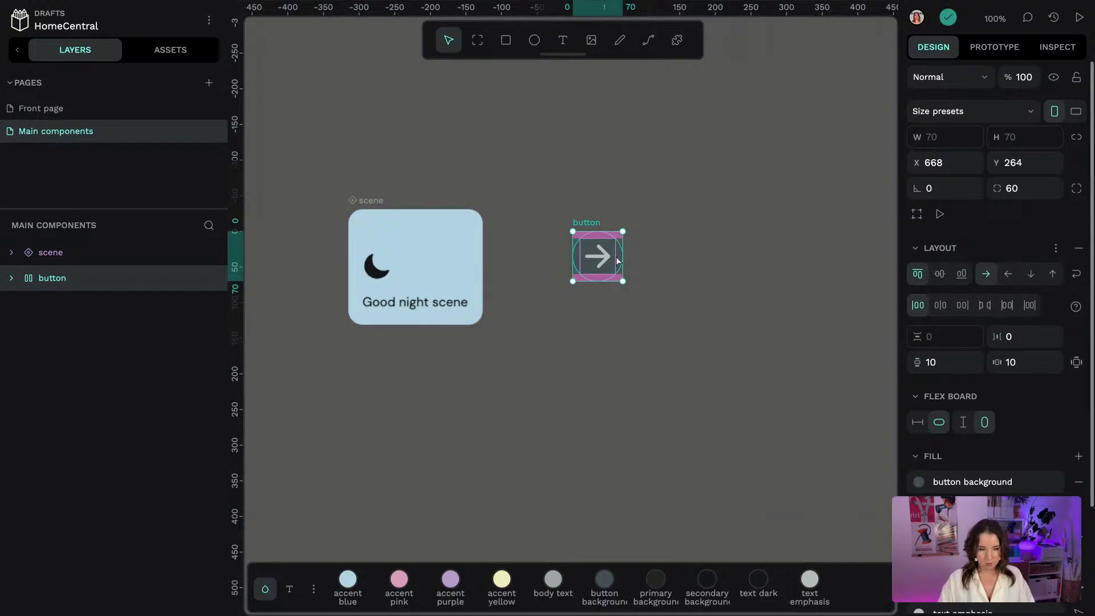
{"action": "left_click", "coordinate": [660, 198]}
Turn the button layer into a component
{"action": "right_click", "coordinate": [67, 278]}
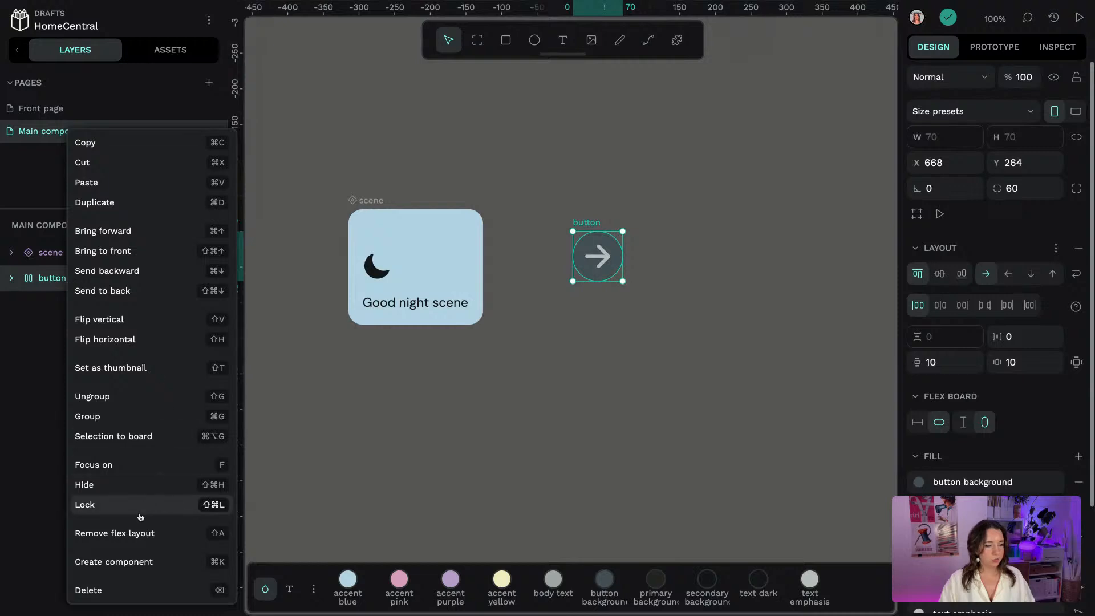
Turn the button board into a component and place two instances on the Front page, overlapping the Dinner party and Mirror light cards
{"action": "left_click", "coordinate": [122, 562]}
{"action": "left_click", "coordinate": [569, 452]}
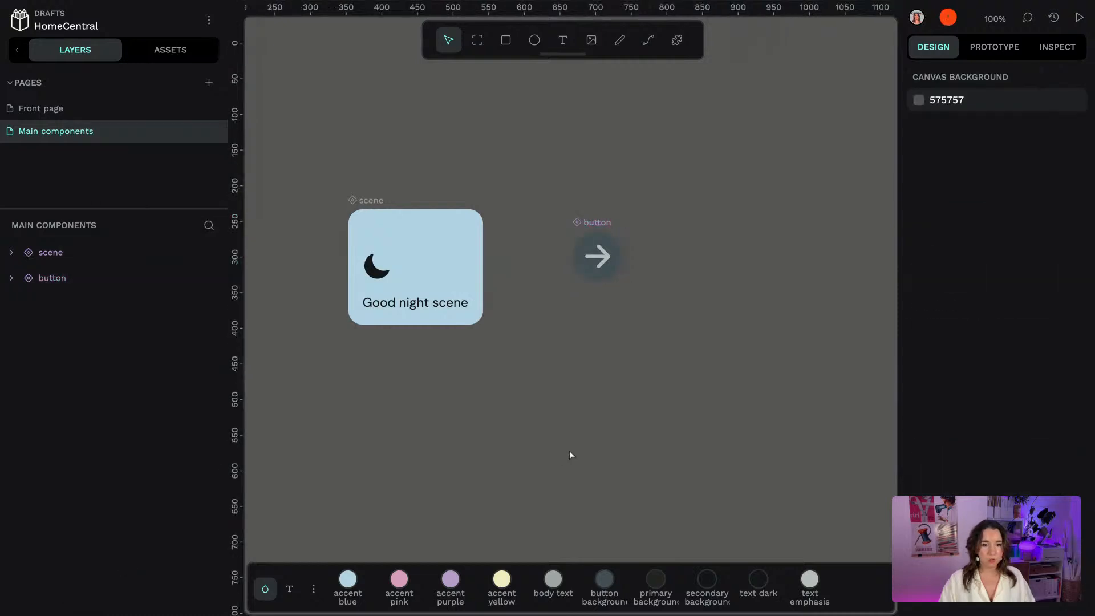
{"action": "left_click", "coordinate": [114, 107]}
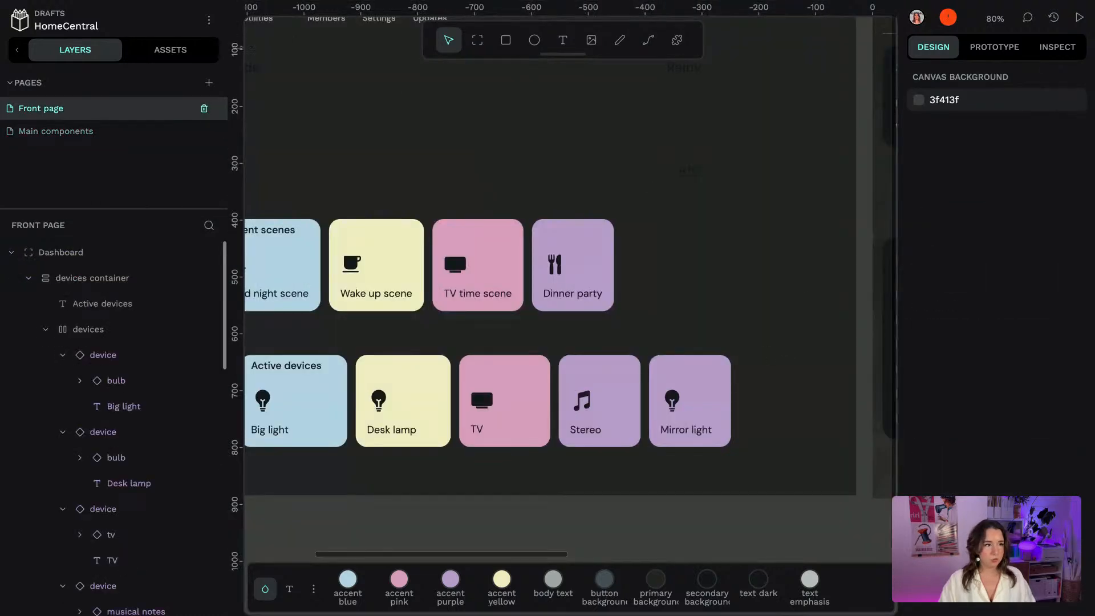
{"action": "left_click", "coordinate": [170, 50]}
{"action": "left_click_drag", "start_coordinate": [30, 202], "coordinate": [621, 264]}
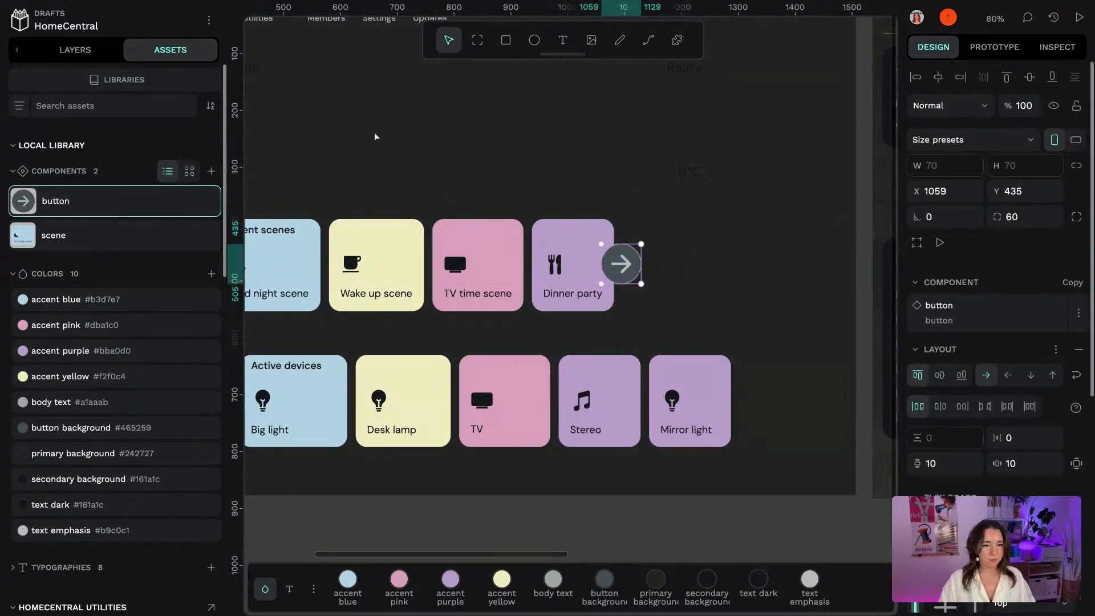
{"action": "left_click_drag", "start_coordinate": [25, 204], "coordinate": [739, 406]}
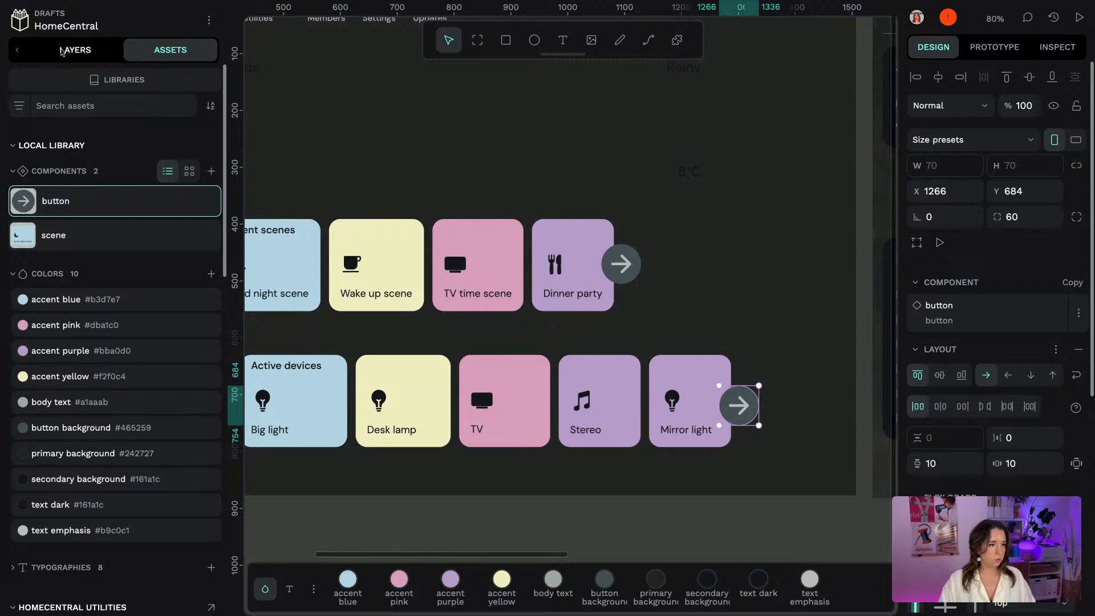
Nest one button instance in the devices container after the devices layer and the other in the scenes container after the scenes layer
{"action": "left_click", "coordinate": [94, 53]}
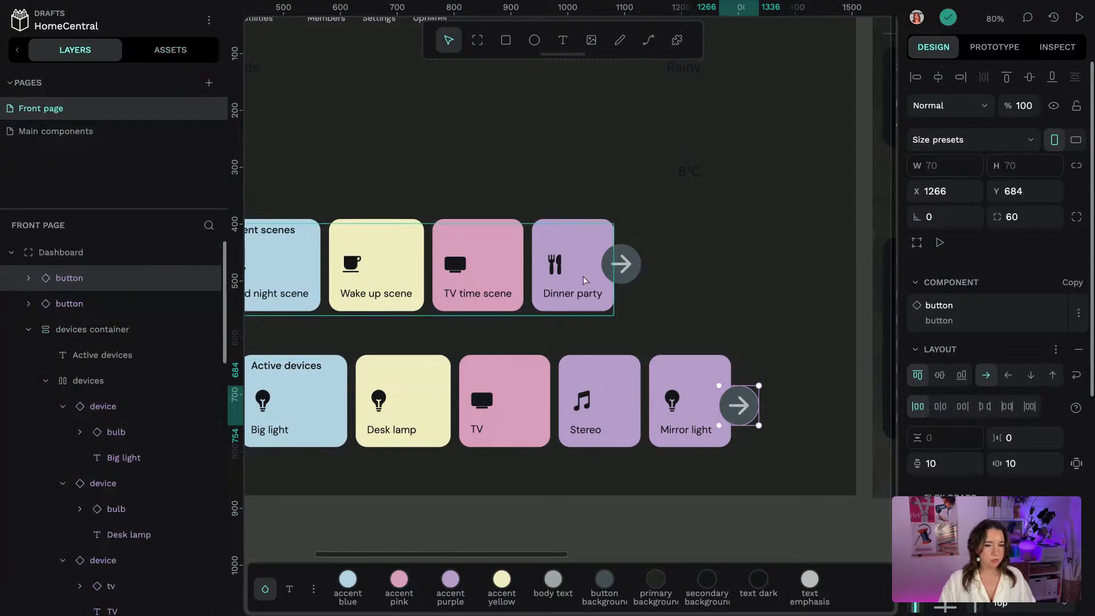
{"action": "scroll", "coordinate": [489, 267], "scroll_direction": "left", "scroll_amount": 5}
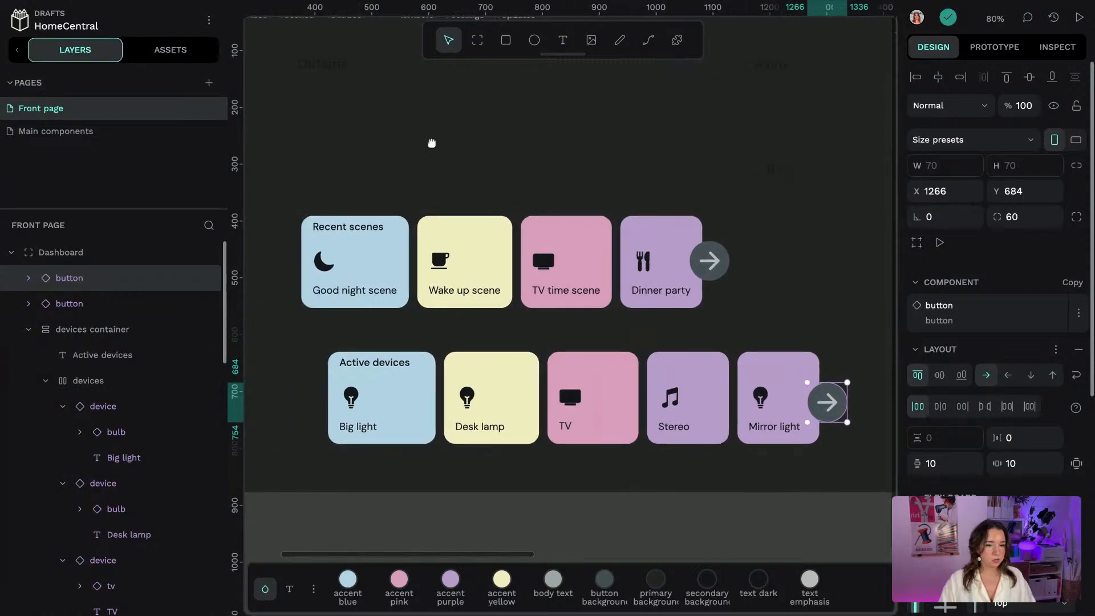
{"action": "left_click_drag", "start_coordinate": [90, 278], "coordinate": [91, 376]}
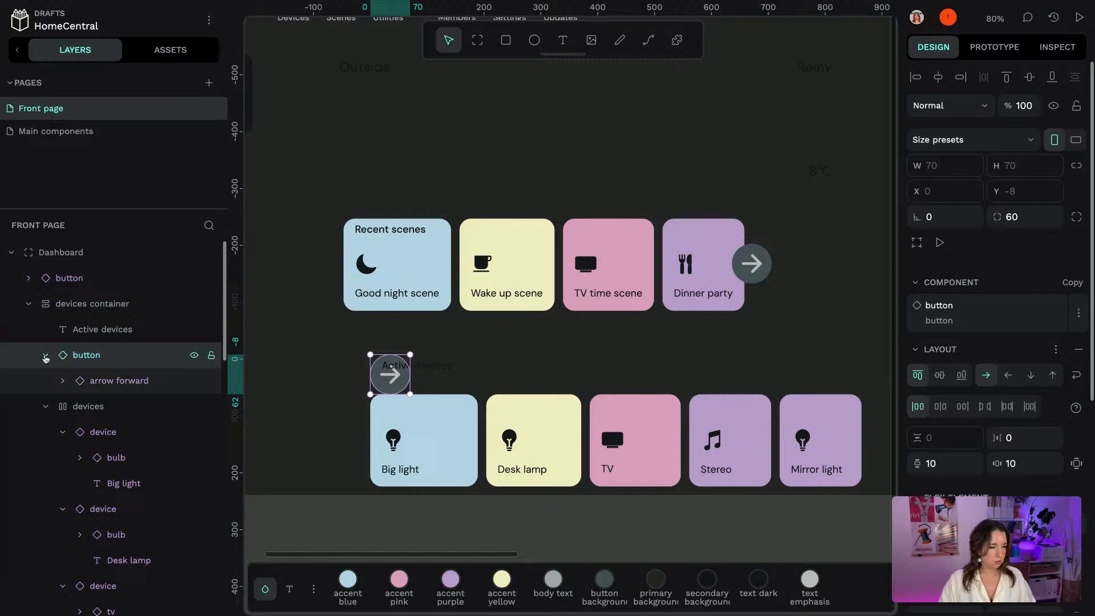
{"action": "left_click", "coordinate": [46, 355]}
{"action": "left_click", "coordinate": [45, 381]}
{"action": "left_click_drag", "start_coordinate": [109, 363], "coordinate": [109, 381]}
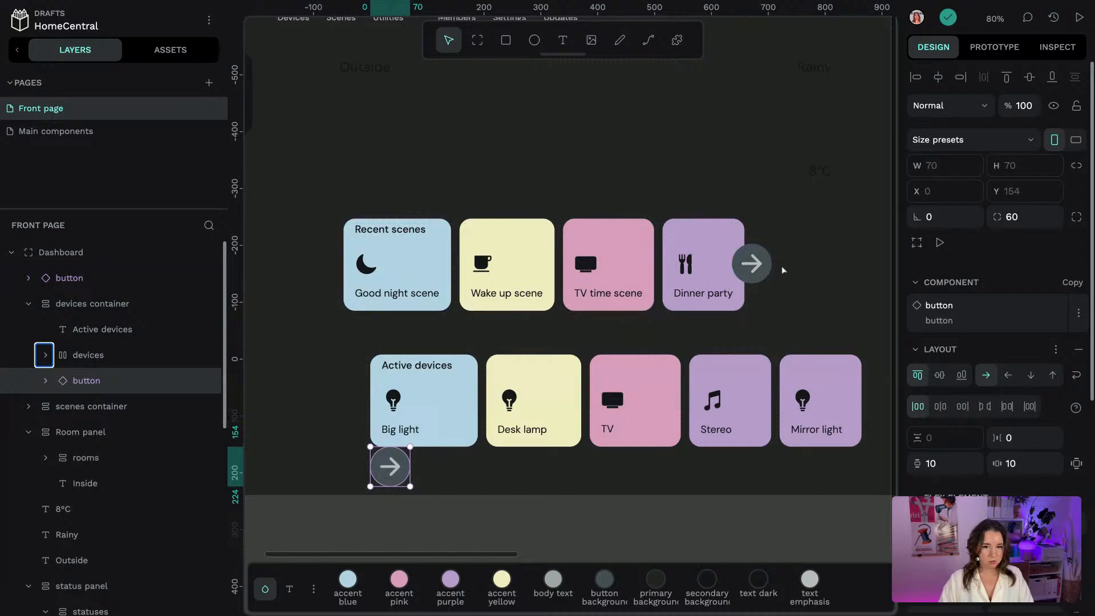
{"action": "left_click", "coordinate": [92, 278]}
{"action": "left_click_drag", "start_coordinate": [114, 279], "coordinate": [47, 404]}
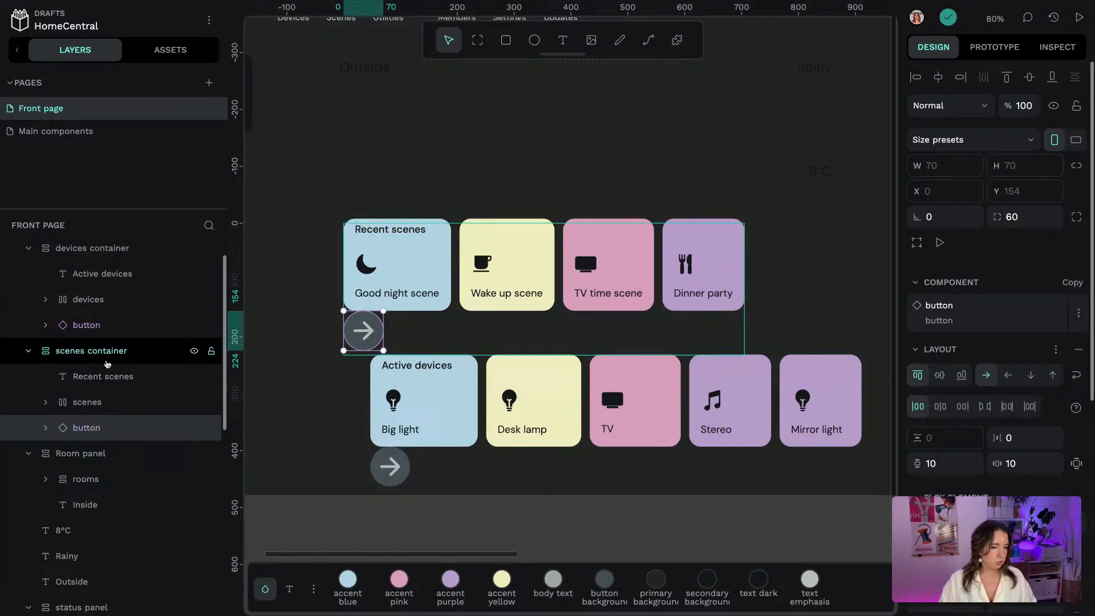
Wrap the scenes layer and its button in a flex layout board and name the board "scenes + button"
{"action": "left_click", "coordinate": [99, 403], "text": "shift"}
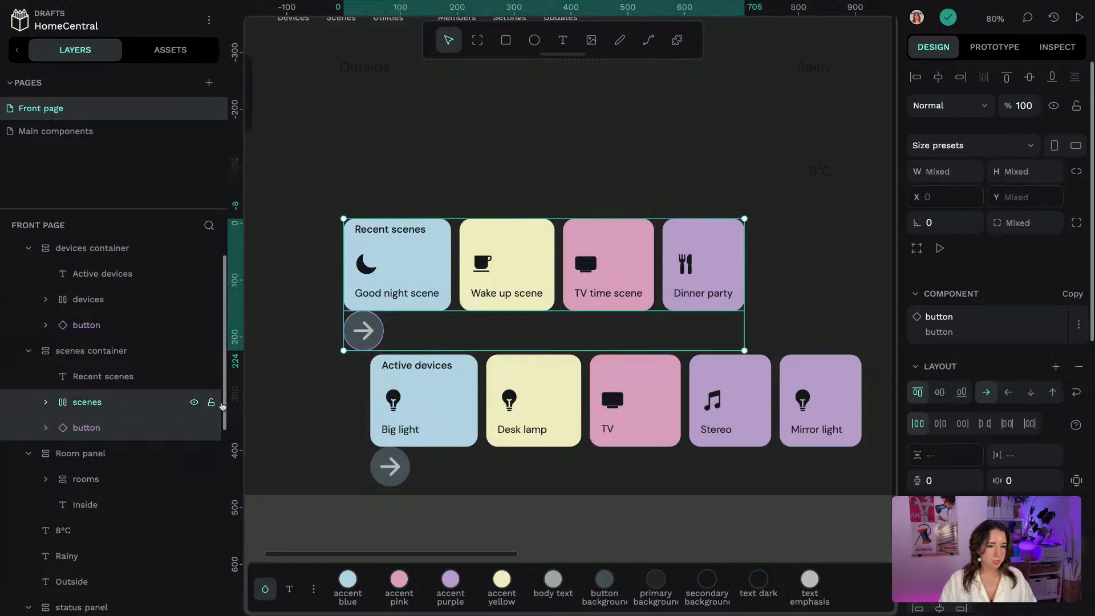
{"action": "right_click", "coordinate": [88, 426]}
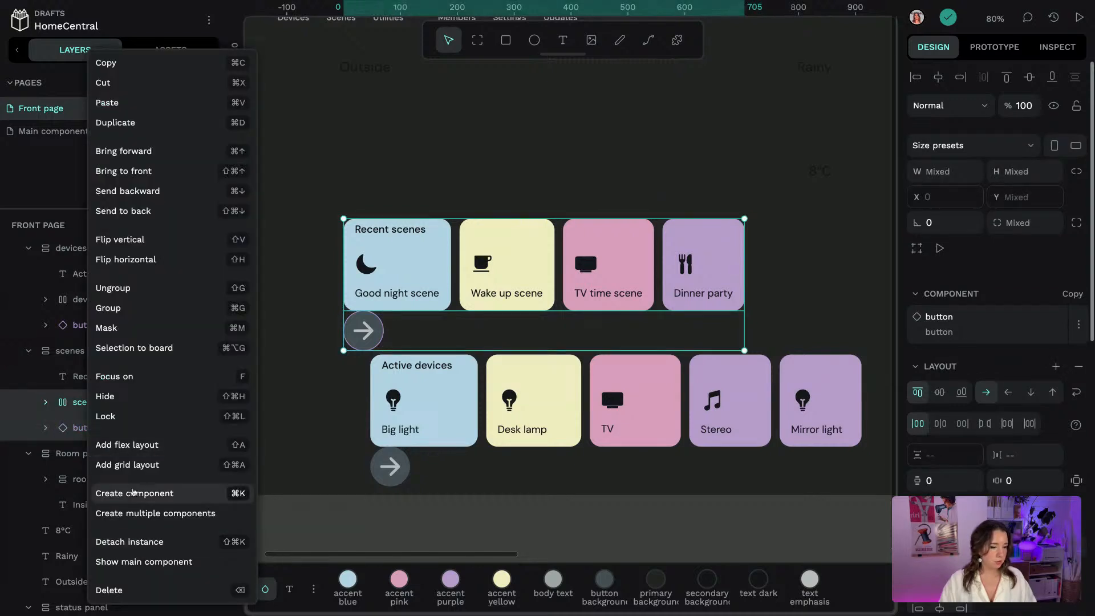
{"action": "left_click", "coordinate": [117, 447]}
{"action": "double_click", "coordinate": [83, 431]}
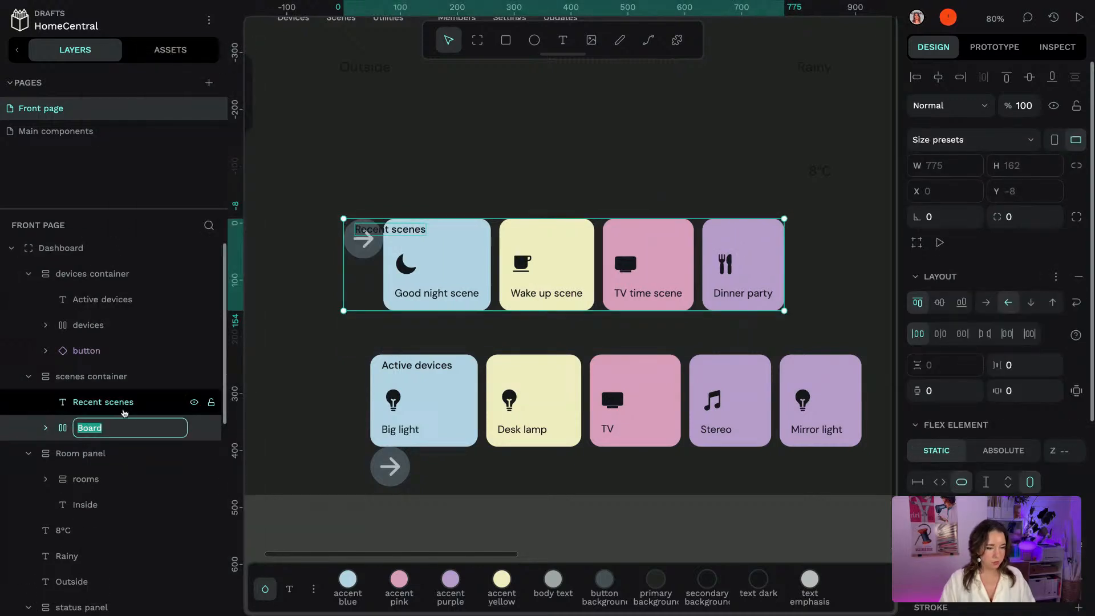
{"action": "type", "text": "scenes + bu"}
{"action": "type", "text": "tton"}
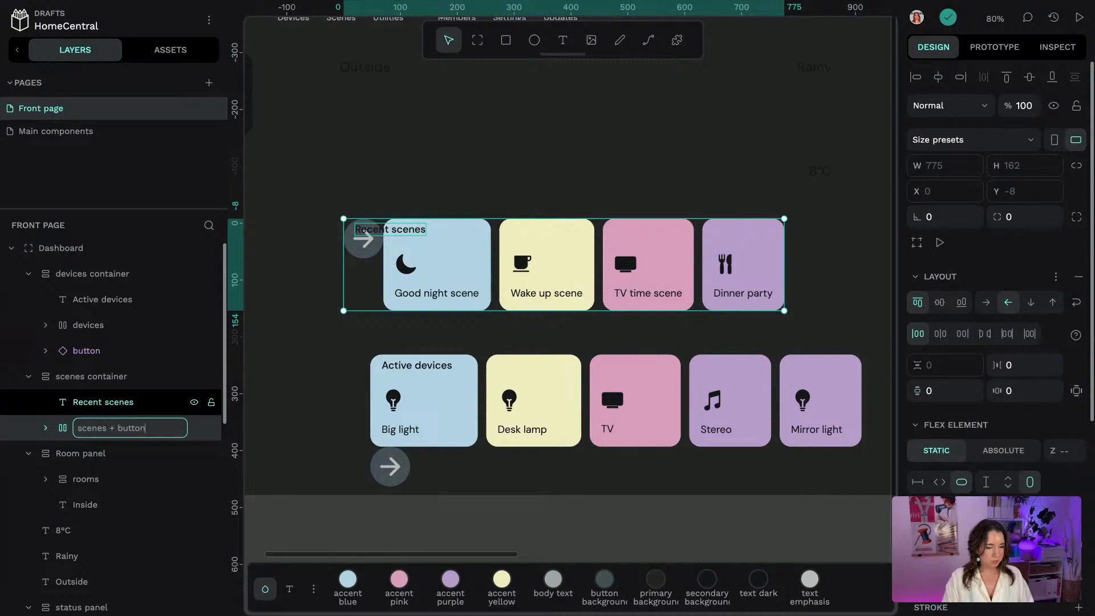
{"action": "key", "text": "Return"}
Set the "scenes + button" layout to the row direction with its items vertically centred
{"action": "key", "text": "backslash"}
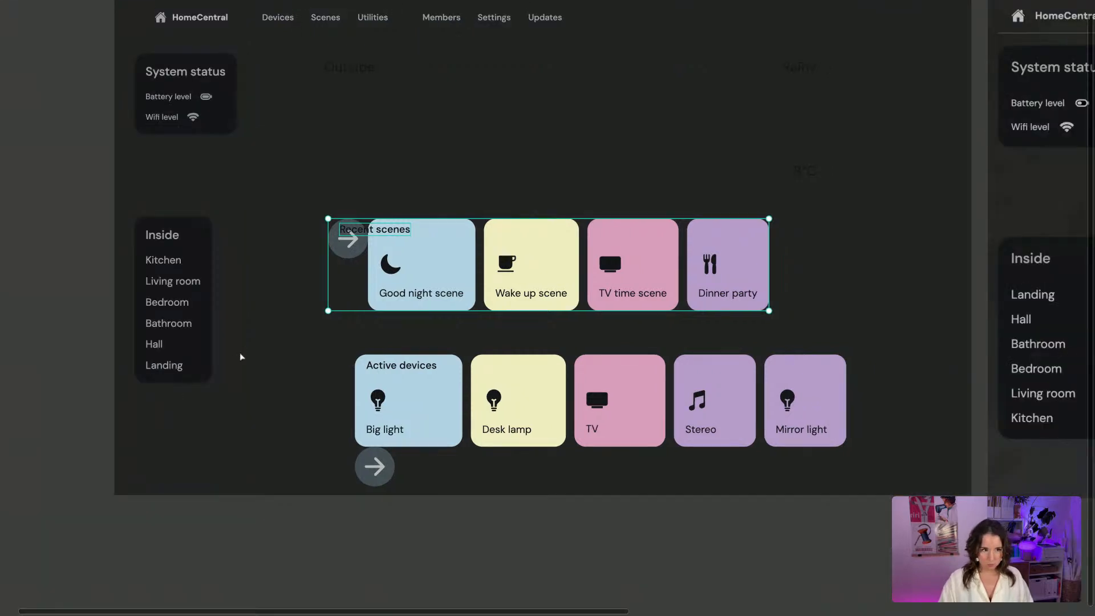
{"action": "key", "text": "backslash"}
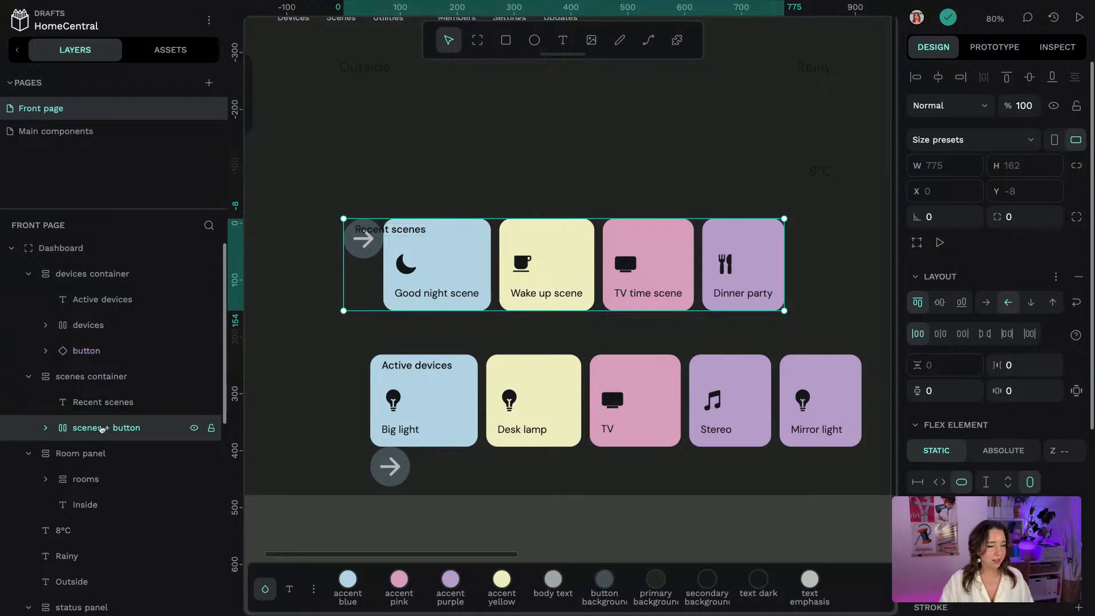
{"action": "left_click", "coordinate": [987, 303]}
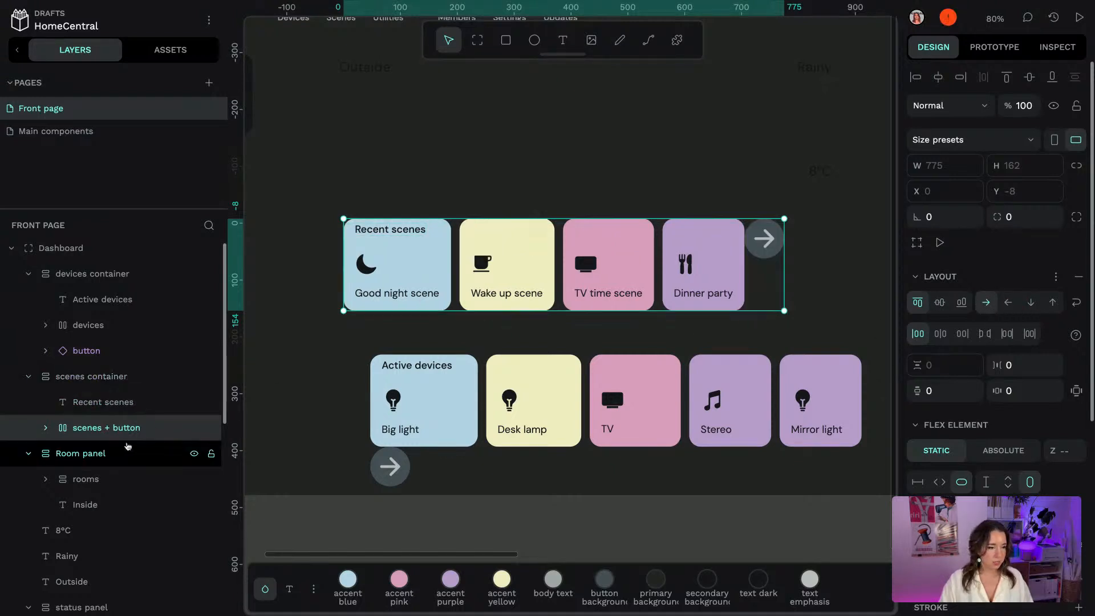
{"action": "left_click", "coordinate": [45, 428]}
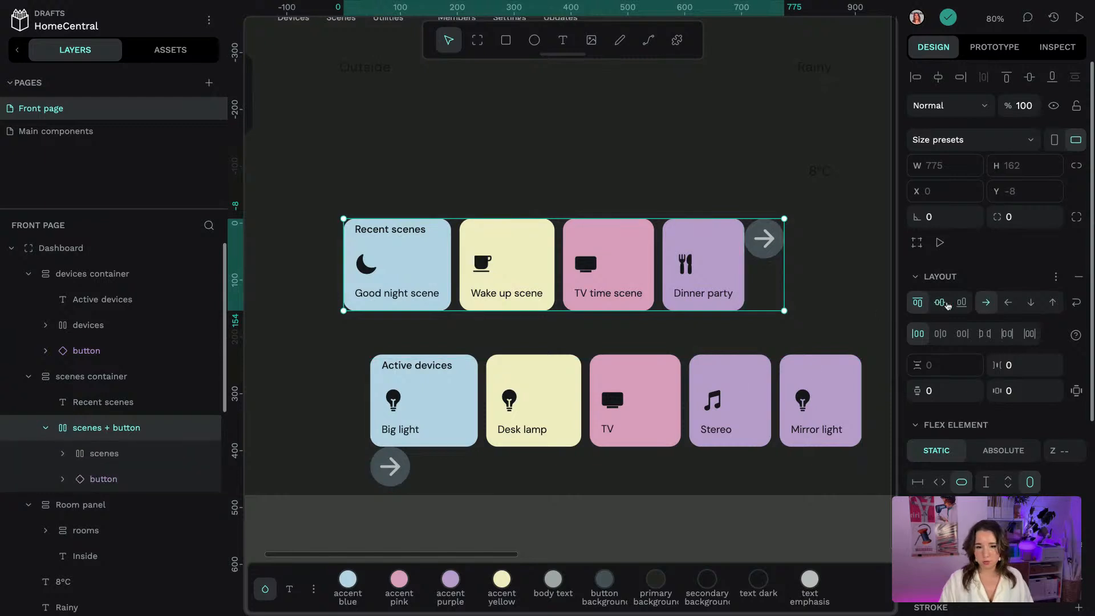
{"action": "left_click", "coordinate": [940, 303]}
Try left margins of -20 and -60 on the button in the scenes row, and settle on -40
{"action": "left_click", "coordinate": [100, 479]}
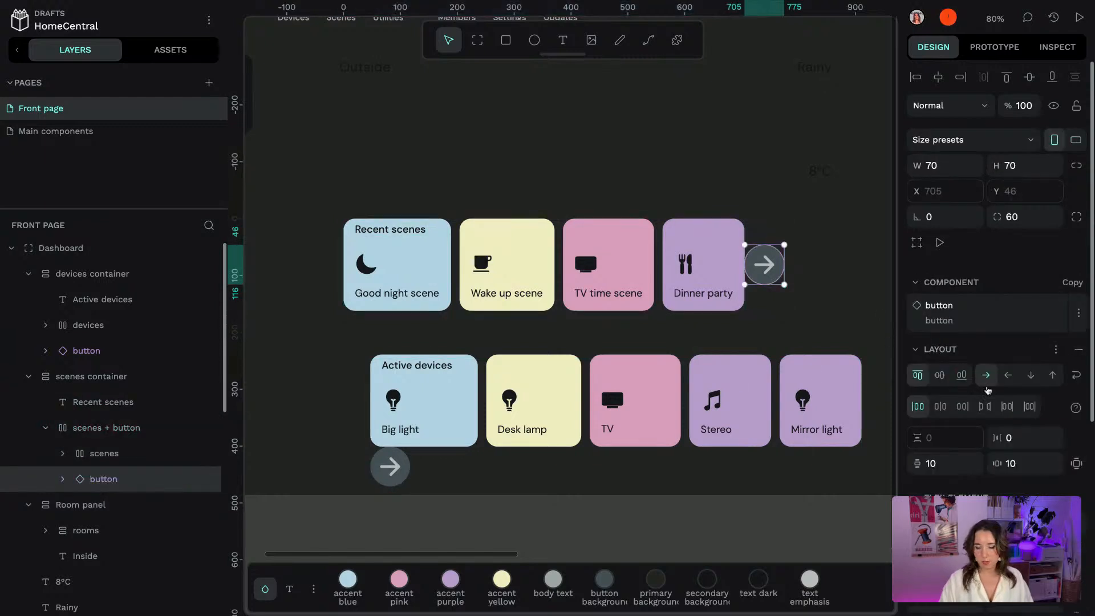
{"action": "scroll", "coordinate": [1048, 464], "scroll_direction": "down", "scroll_amount": 5}
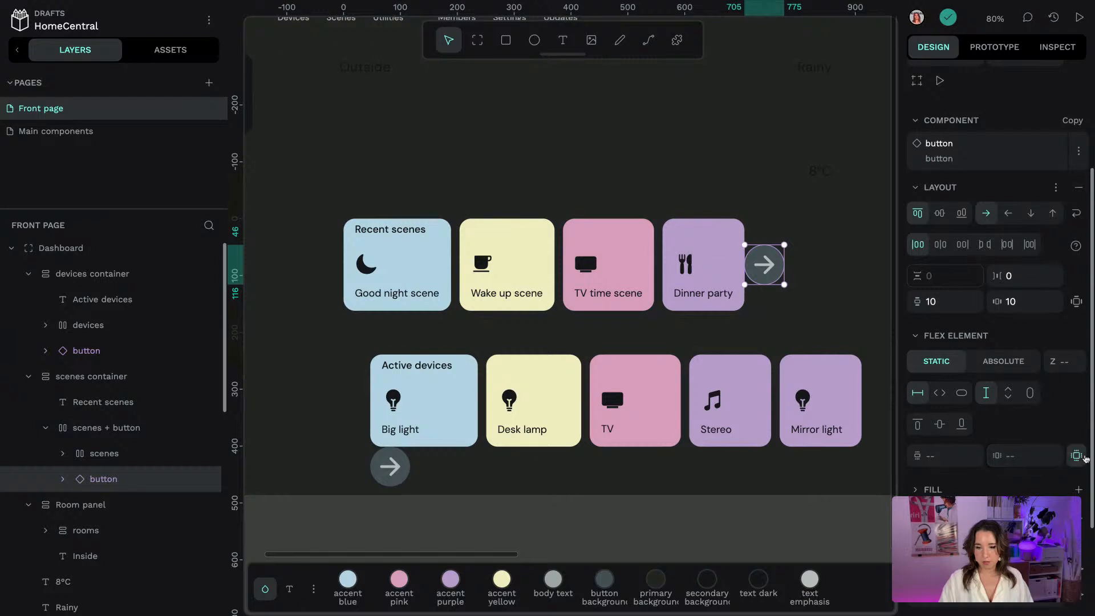
{"action": "left_click", "coordinate": [1078, 456]}
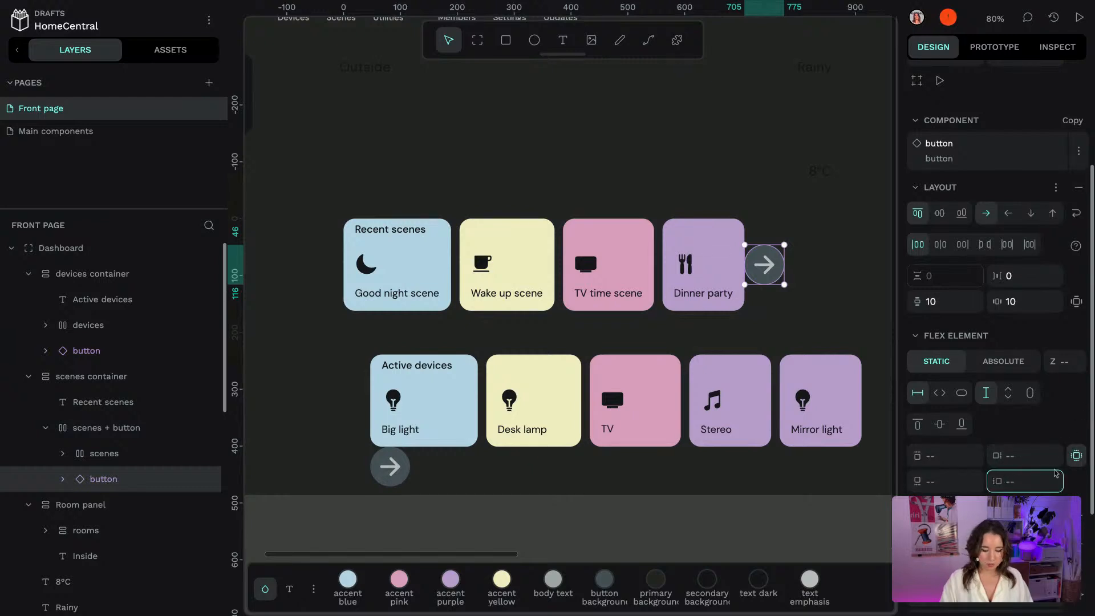
{"action": "type", "text": "-20"}
{"action": "key", "text": "Return"}
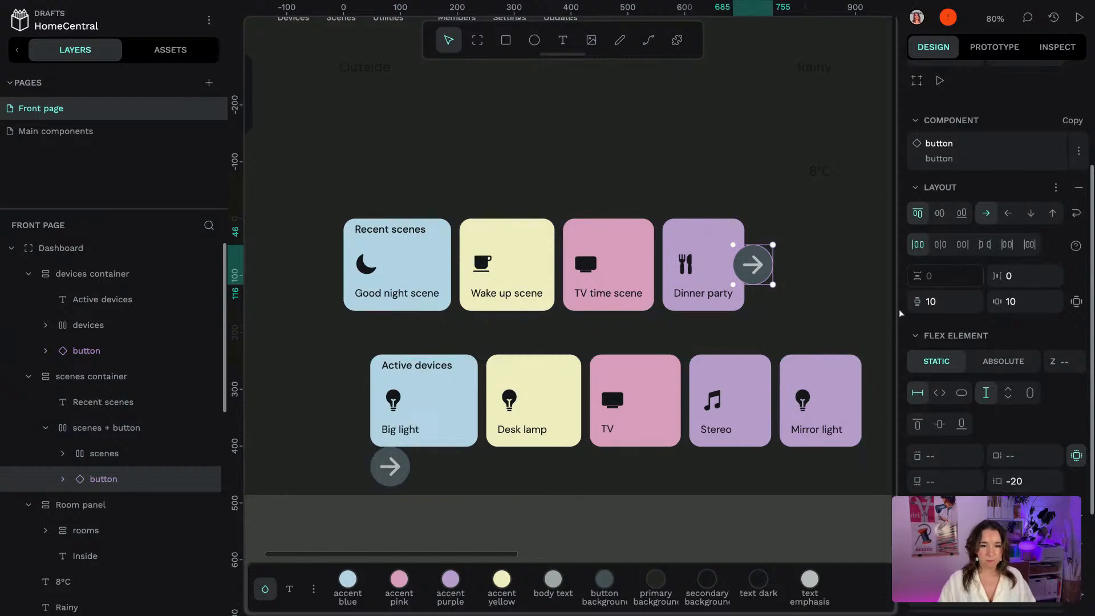
{"action": "left_click", "coordinate": [1020, 482]}
{"action": "type", "text": "-60"}
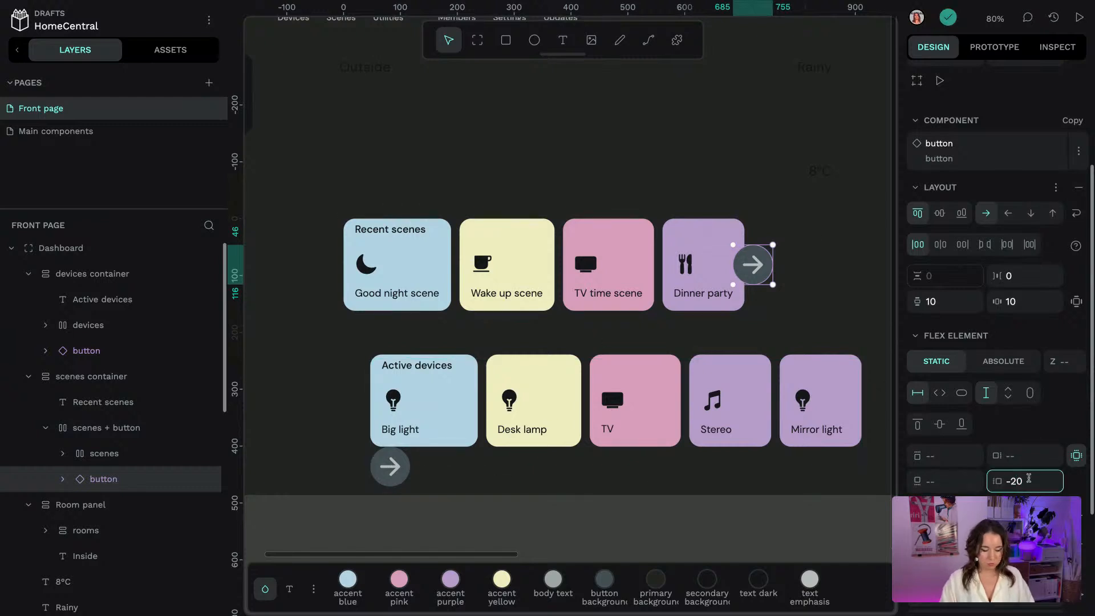
{"action": "key", "text": "Return"}
{"action": "left_click", "coordinate": [1023, 482]}
{"action": "type", "text": "-40"}
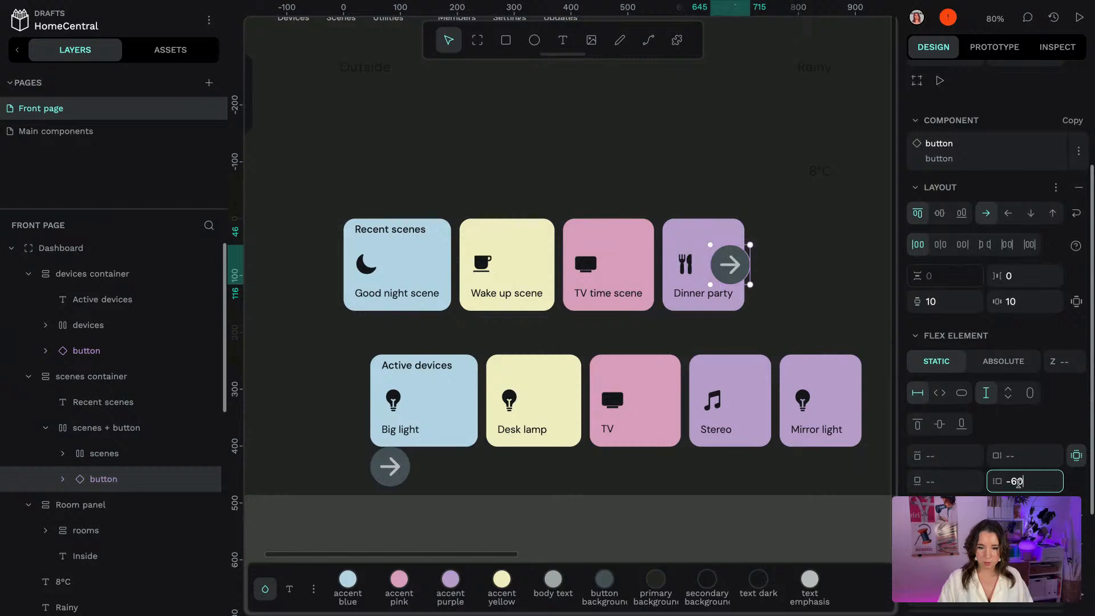
{"action": "key", "text": "Return"}
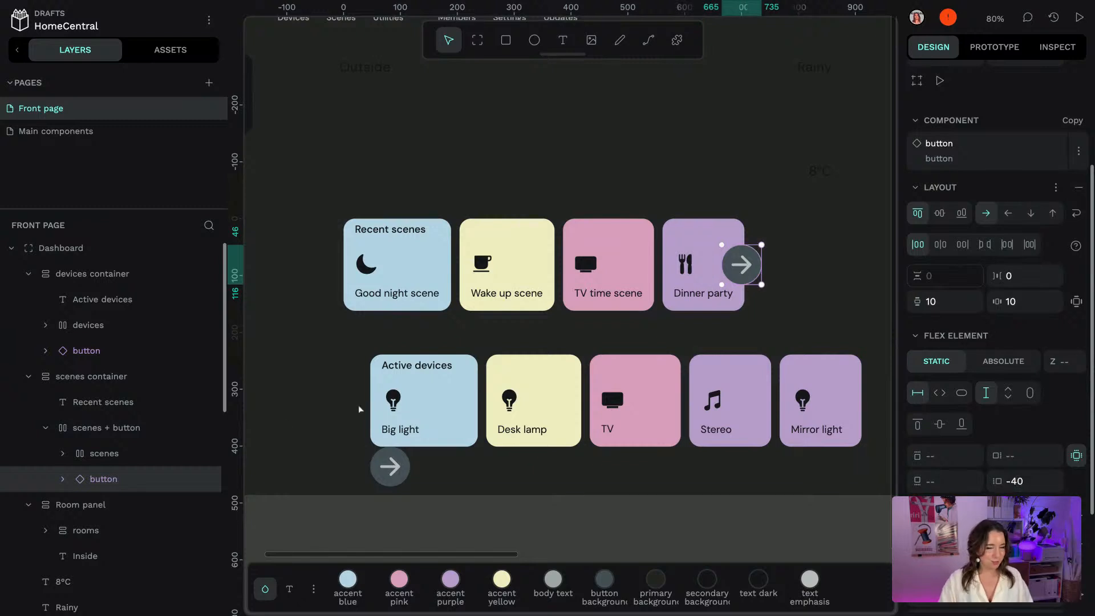
Wrap the devices layer and its button in a flex layout board and name the board "devices + button"
{"action": "left_click", "coordinate": [92, 274]}
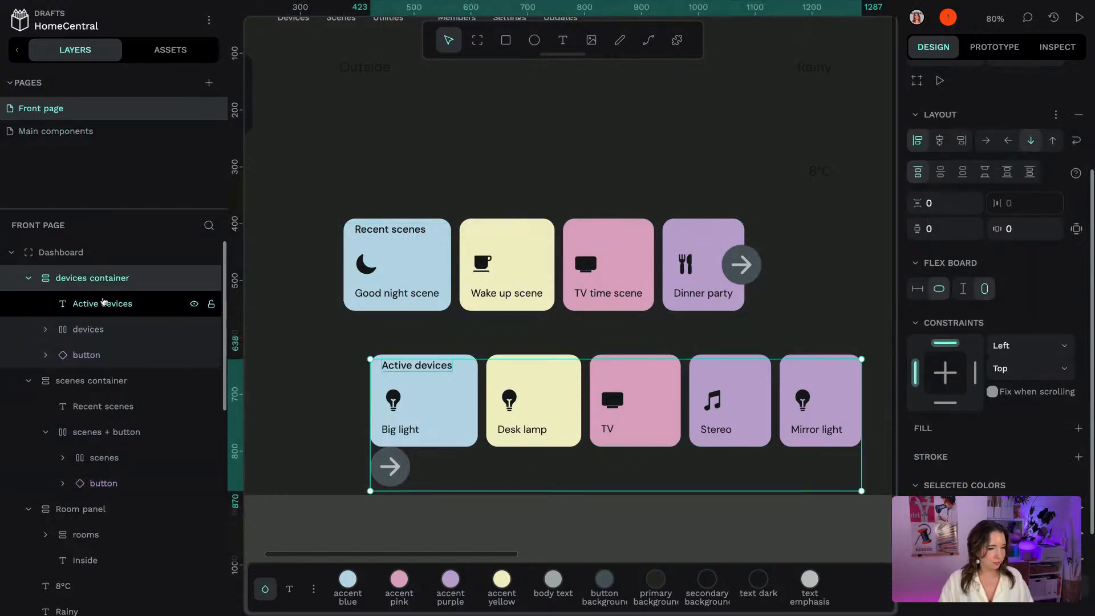
{"action": "left_click", "coordinate": [108, 338]}
{"action": "left_click", "coordinate": [107, 355], "text": "shift"}
{"action": "right_click", "coordinate": [109, 355]}
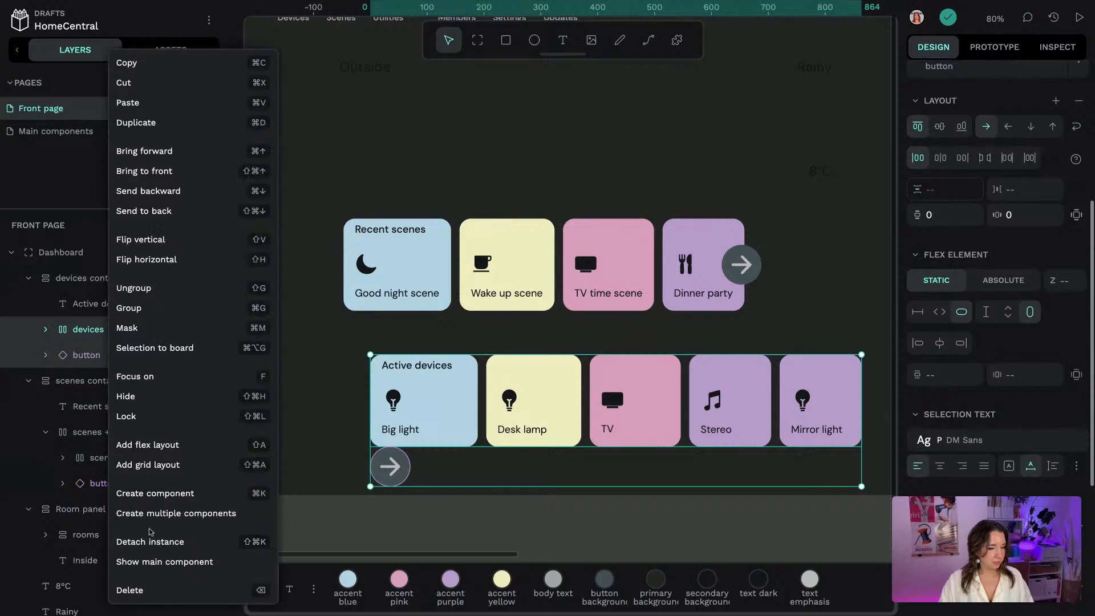
{"action": "left_click", "coordinate": [149, 444]}
{"action": "double_click", "coordinate": [96, 328]}
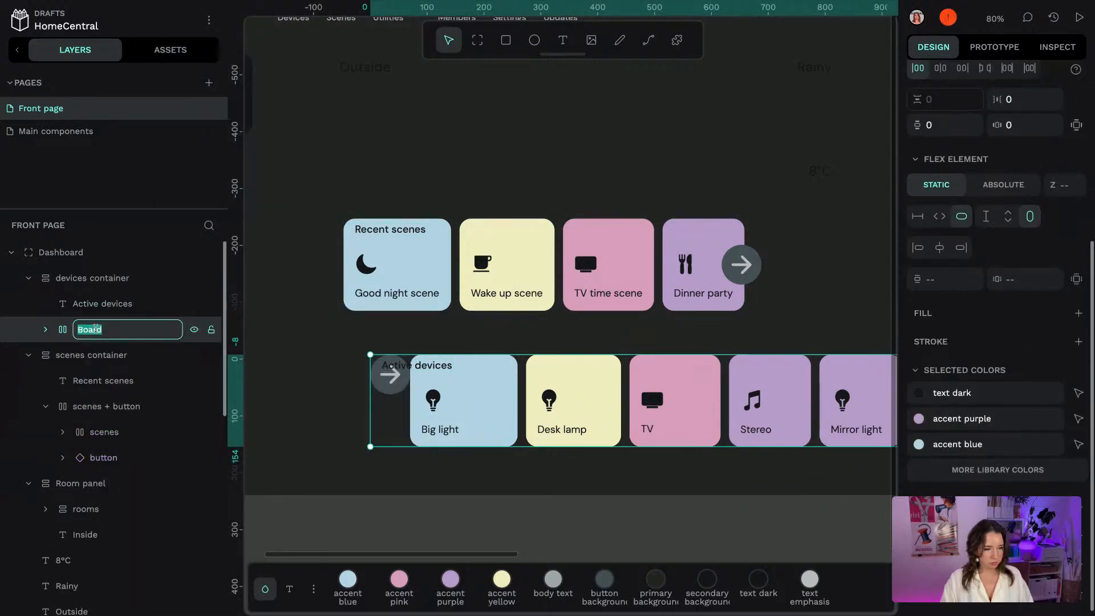
{"action": "type", "text": "devices + button"}
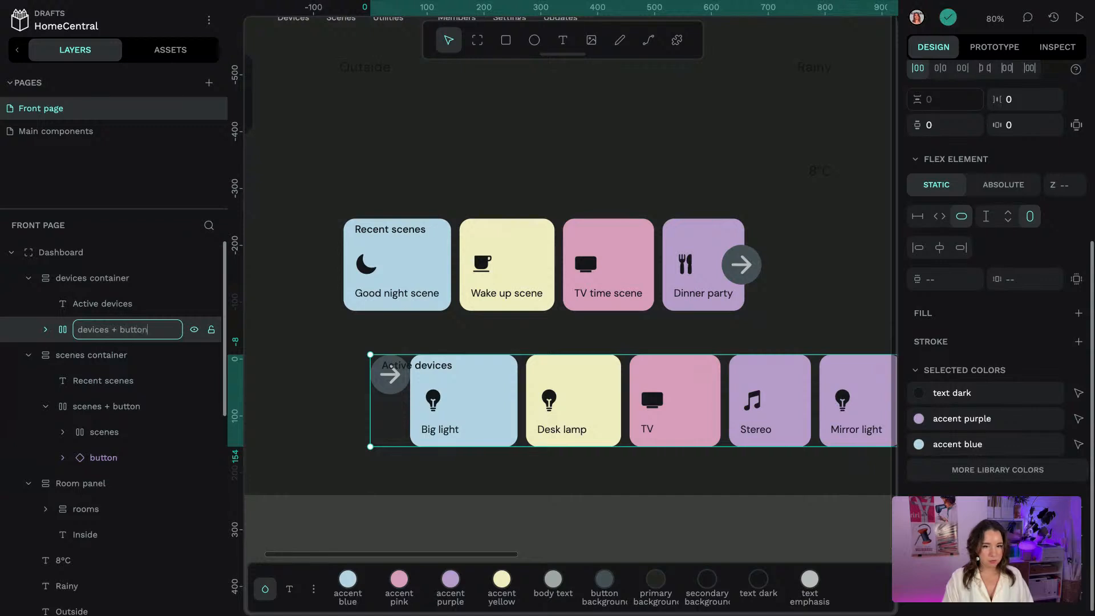
{"action": "key", "text": "Return"}
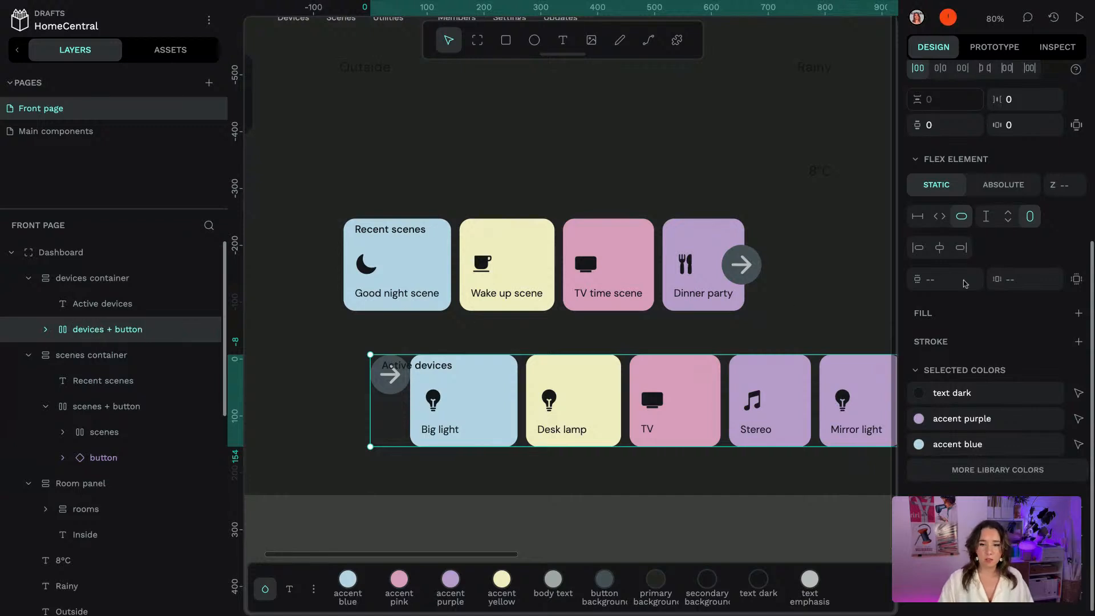
Set the "devices + button" layout to the row direction with its items vertically centred
{"action": "scroll", "coordinate": [1025, 189], "scroll_direction": "up", "scroll_amount": 1}
{"action": "scroll", "coordinate": [1025, 189], "scroll_direction": "up", "scroll_amount": 6}
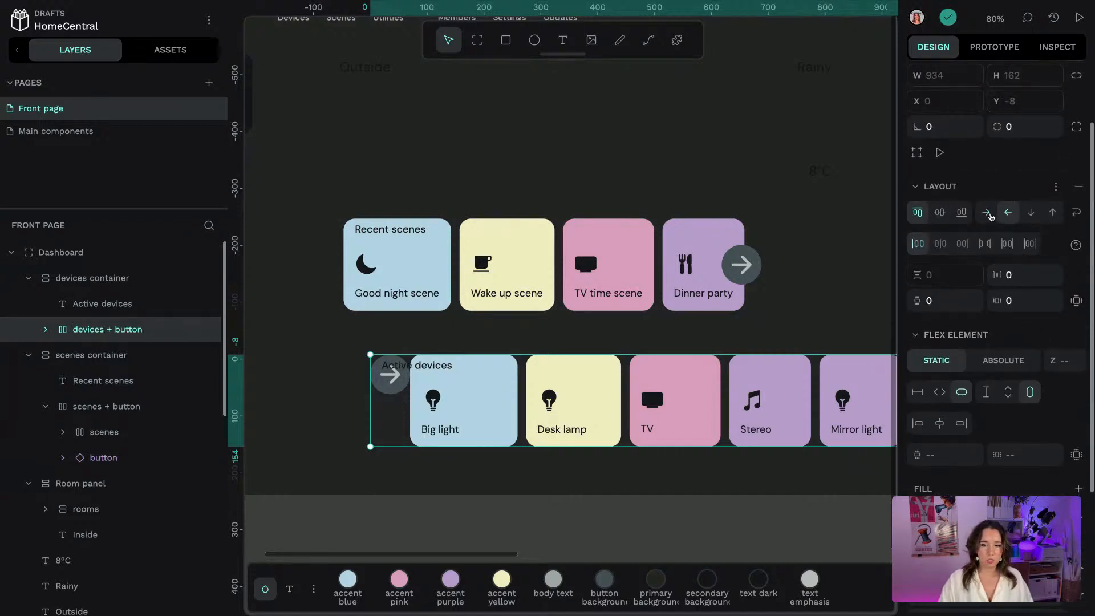
{"action": "left_click", "coordinate": [987, 212]}
{"action": "left_click_drag", "start_coordinate": [795, 324], "coordinate": [676, 300]}
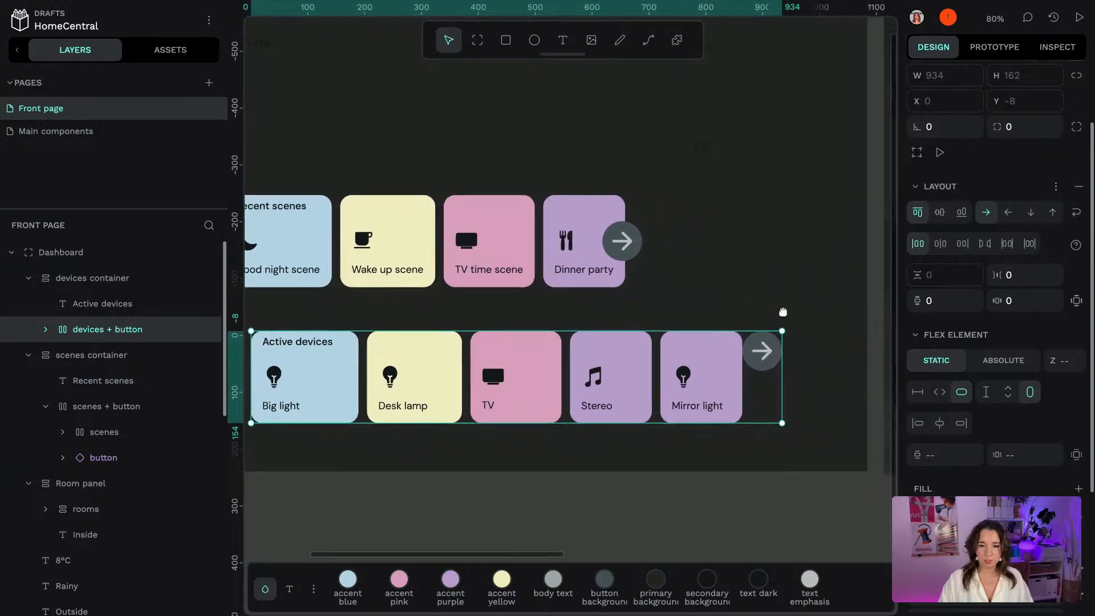
{"action": "left_click", "coordinate": [940, 212]}
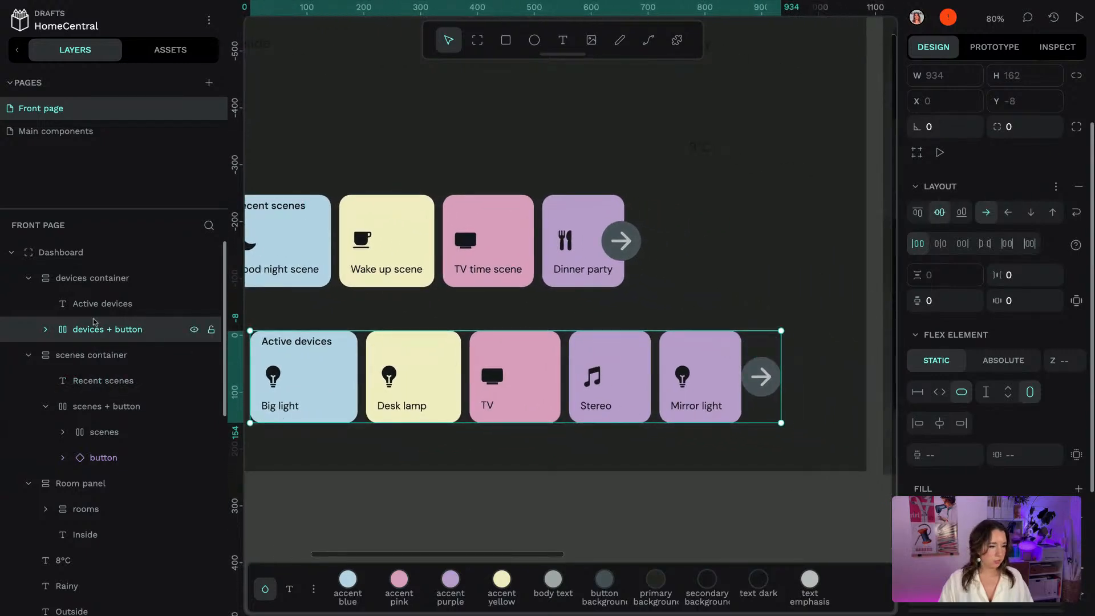
Give the button in the devices row a left margin of -40 so that it overlaps the Mirror light card
{"action": "left_click", "coordinate": [47, 330]}
{"action": "left_click", "coordinate": [104, 381]}
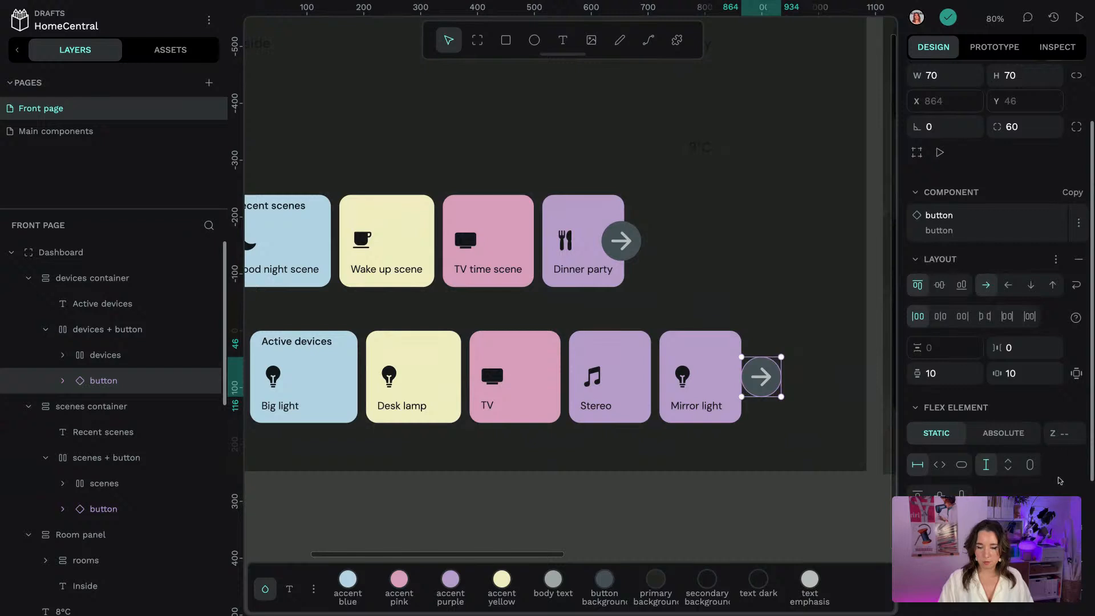
{"action": "scroll", "coordinate": [1049, 477], "scroll_direction": "down", "scroll_amount": 2}
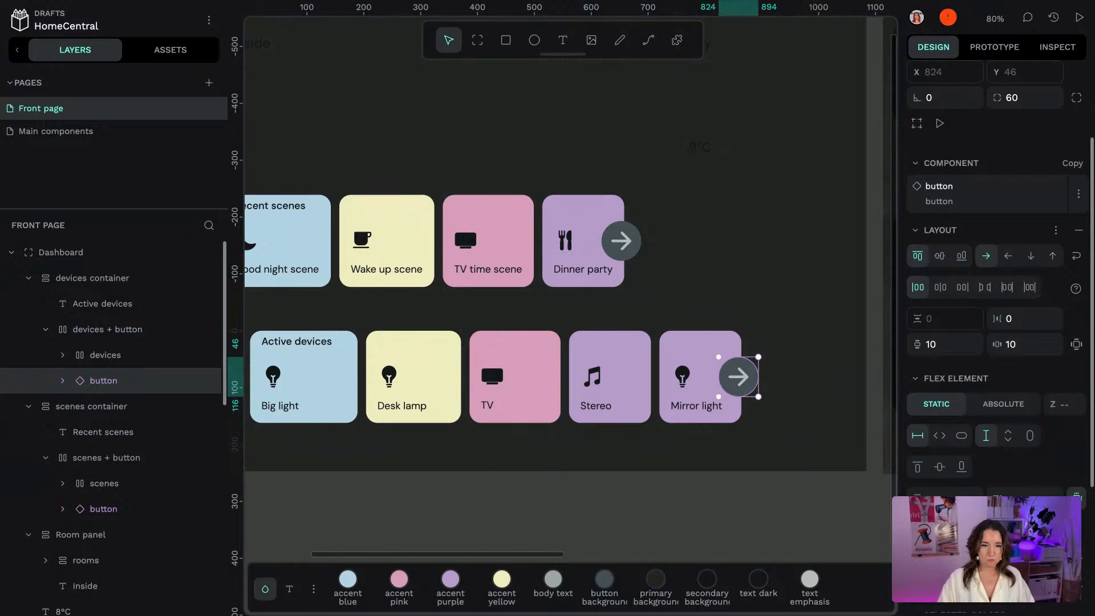
{"action": "left_click", "coordinate": [787, 240]}
{"action": "left_click_drag", "start_coordinate": [506, 285], "coordinate": [675, 269]}
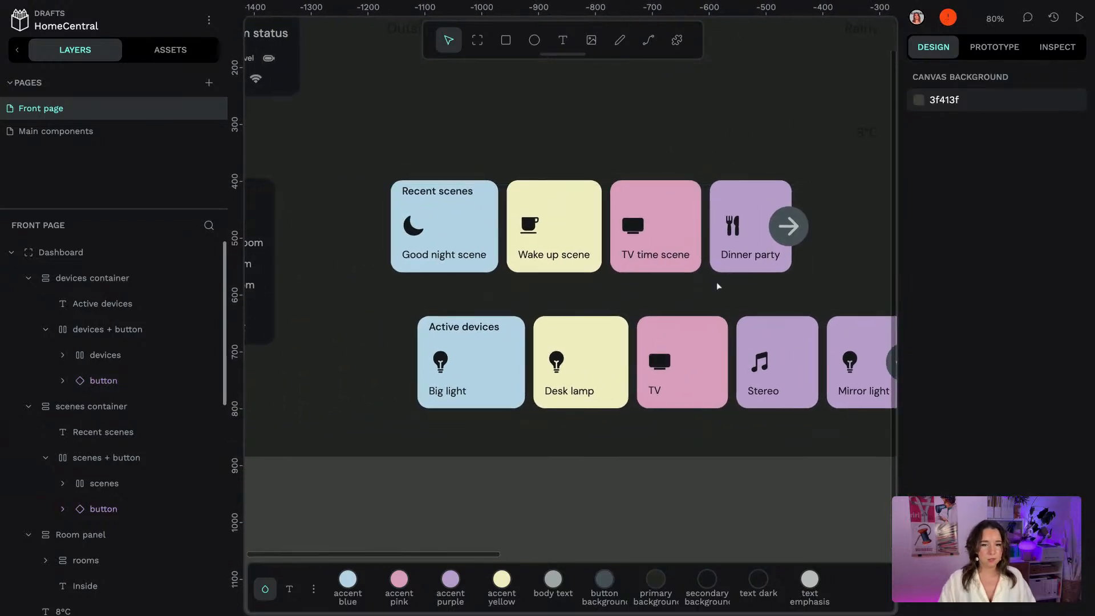
Compare the dashboard's scenes and devices rows and its weather area with the finished reference dashboard beside it
{"action": "scroll", "coordinate": [715, 285], "scroll_direction": "down", "scroll_amount": 3}
{"action": "left_click_drag", "start_coordinate": [815, 151], "coordinate": [779, 153]}
{"action": "scroll", "coordinate": [779, 154], "scroll_direction": "right", "scroll_amount": 15}
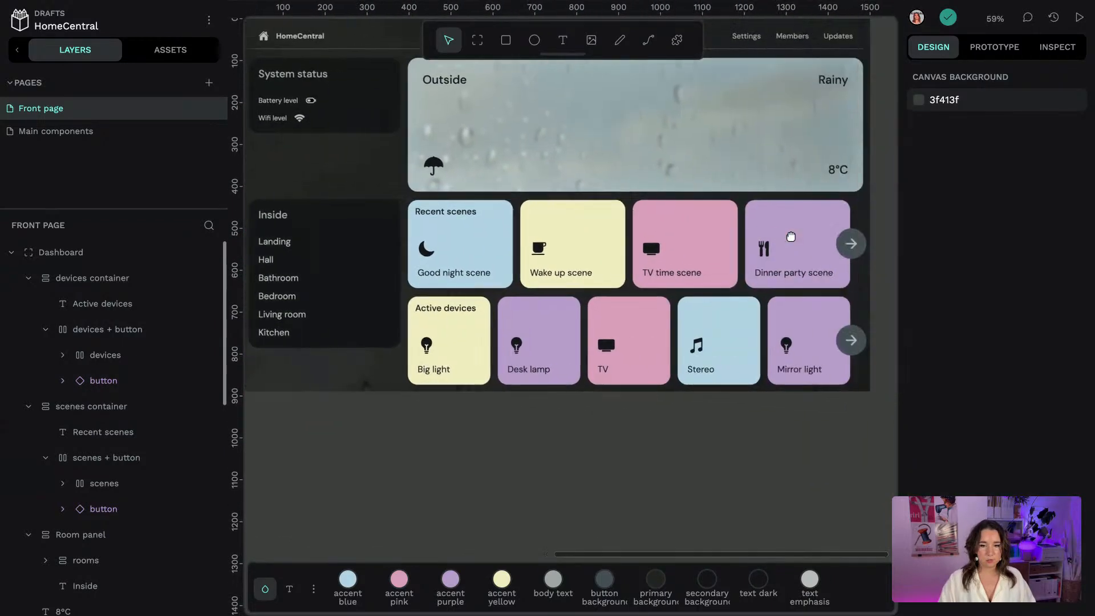
{"action": "scroll", "coordinate": [791, 236], "scroll_direction": "left", "scroll_amount": 1}
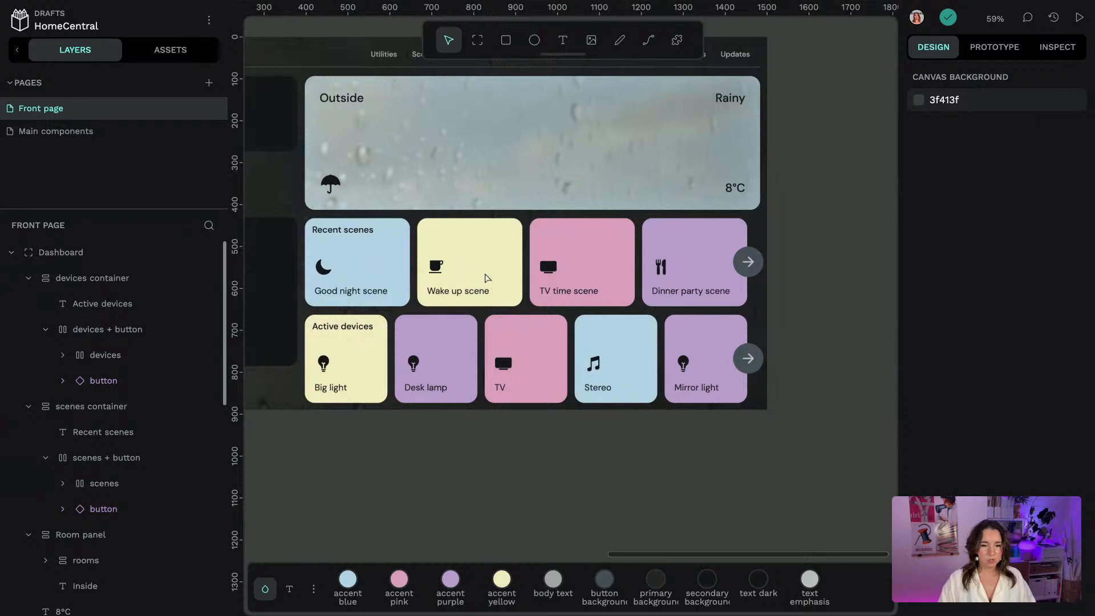
{"action": "scroll", "coordinate": [535, 234], "scroll_direction": "left", "scroll_amount": 5}
{"action": "scroll", "coordinate": [535, 234], "scroll_direction": "left", "scroll_amount": 2}
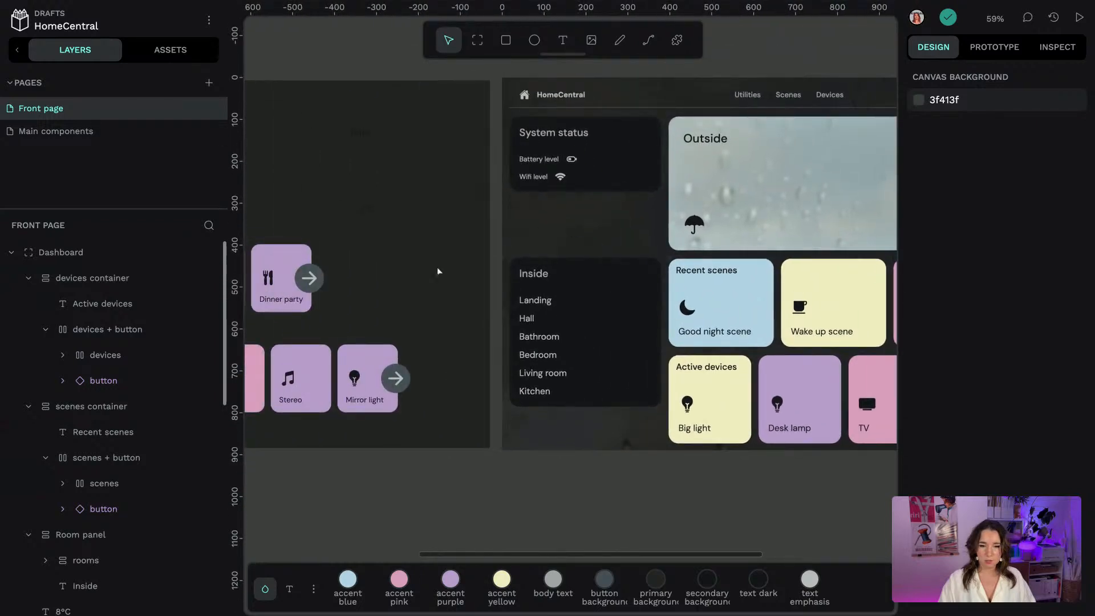
{"action": "scroll", "coordinate": [437, 267], "scroll_direction": "left", "scroll_amount": 4}
{"action": "scroll", "coordinate": [437, 267], "scroll_direction": "up", "scroll_amount": 1}
{"action": "scroll", "coordinate": [437, 267], "scroll_direction": "right", "scroll_amount": 4}
{"action": "scroll", "coordinate": [437, 267], "scroll_direction": "left", "scroll_amount": 8}
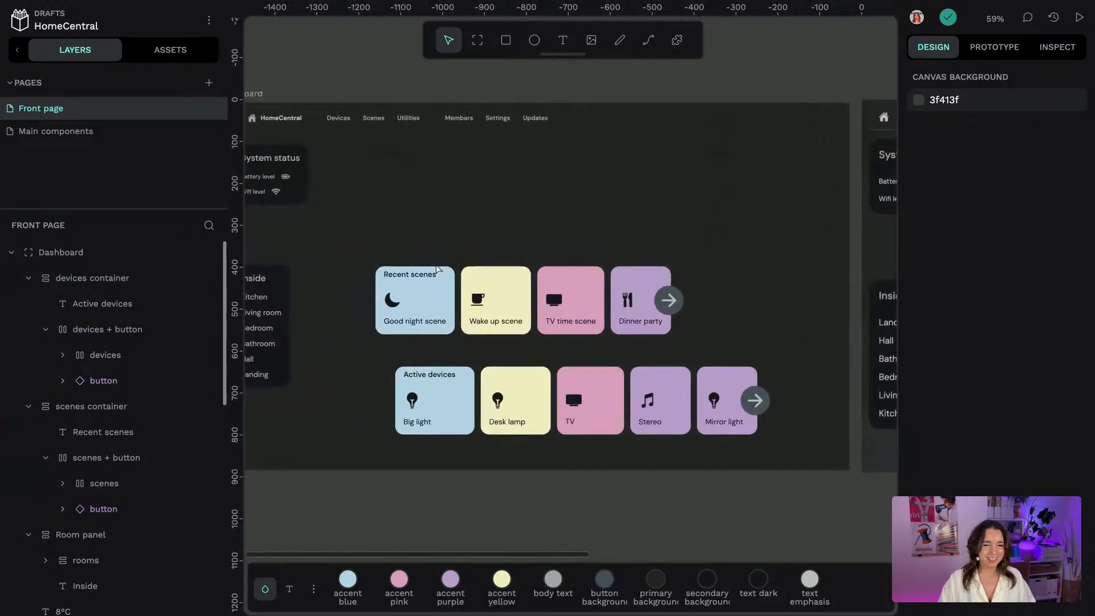
{"action": "scroll", "coordinate": [436, 267], "scroll_direction": "up", "scroll_amount": 1}
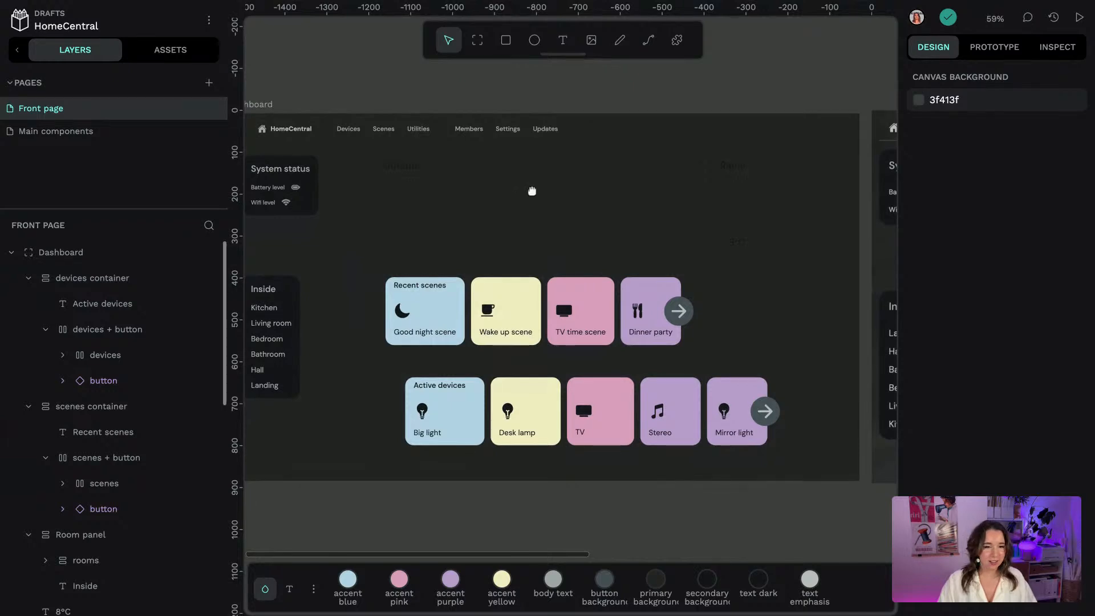
{"action": "scroll", "coordinate": [530, 188], "scroll_direction": "right", "scroll_amount": 3}
{"action": "scroll", "coordinate": [626, 204], "scroll_direction": "left", "scroll_amount": 4}
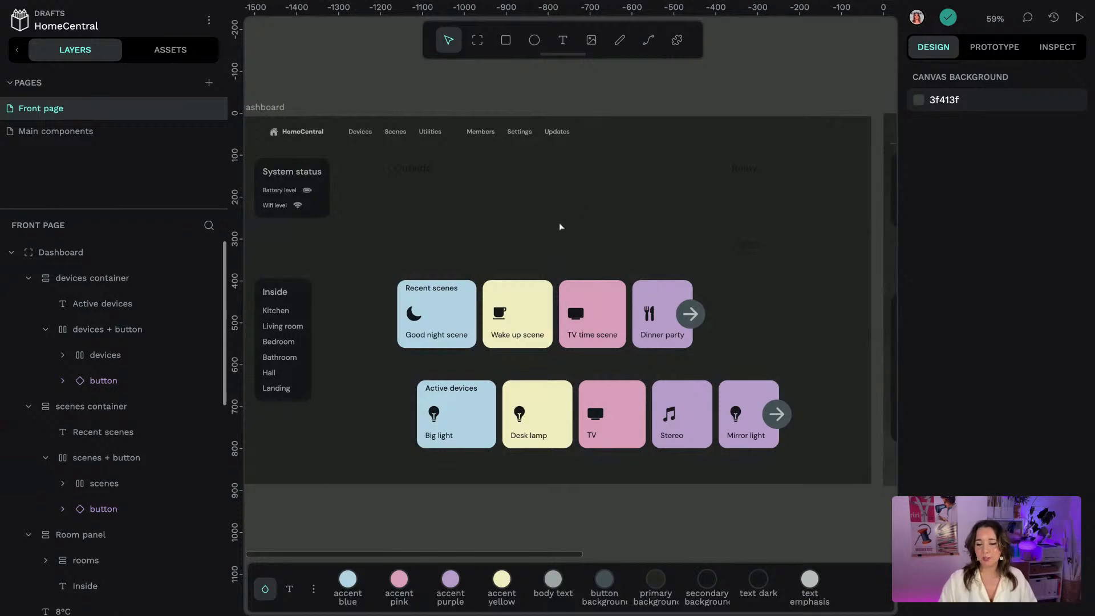
{"action": "scroll", "coordinate": [538, 213], "scroll_direction": "down", "scroll_amount": 3}
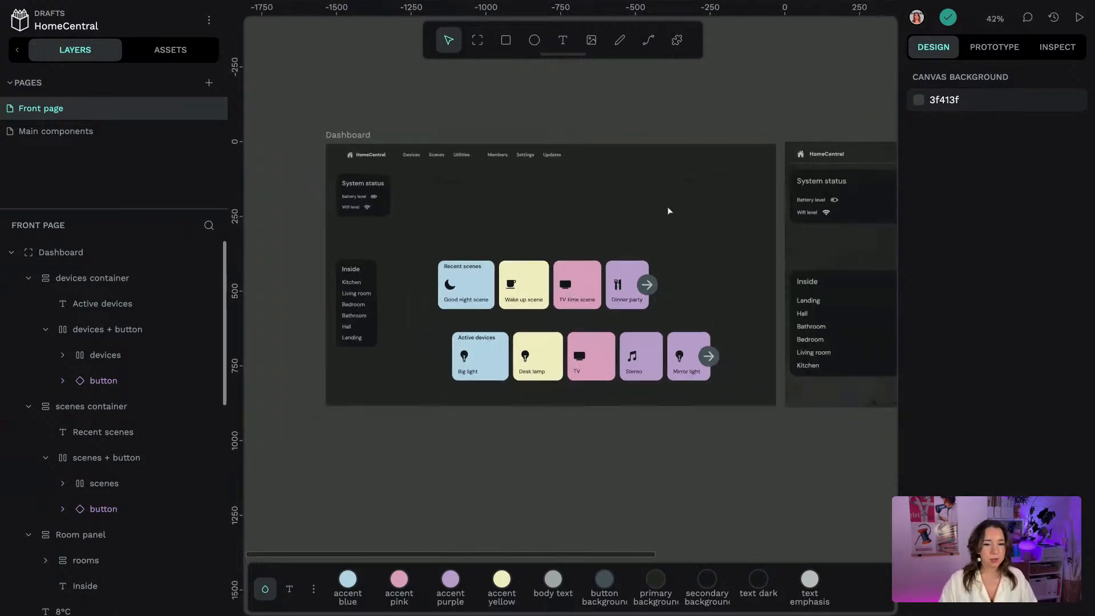
{"action": "left_click_drag", "start_coordinate": [798, 139], "coordinate": [398, 173]}
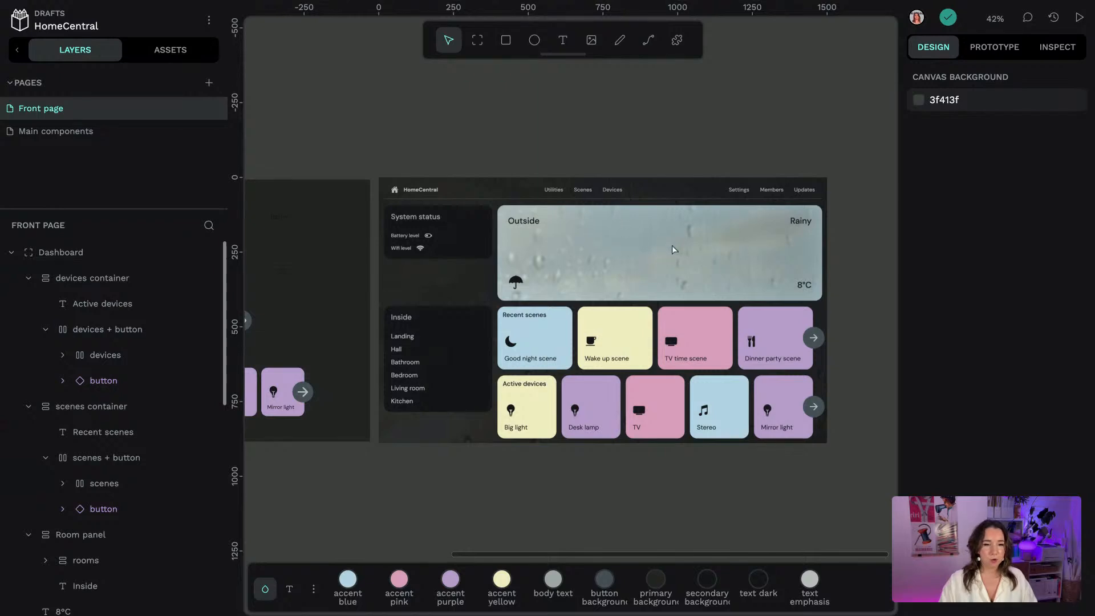
{"action": "left_click_drag", "start_coordinate": [435, 139], "coordinate": [828, 118]}
{"action": "scroll", "coordinate": [617, 160], "scroll_direction": "up", "scroll_amount": 1}
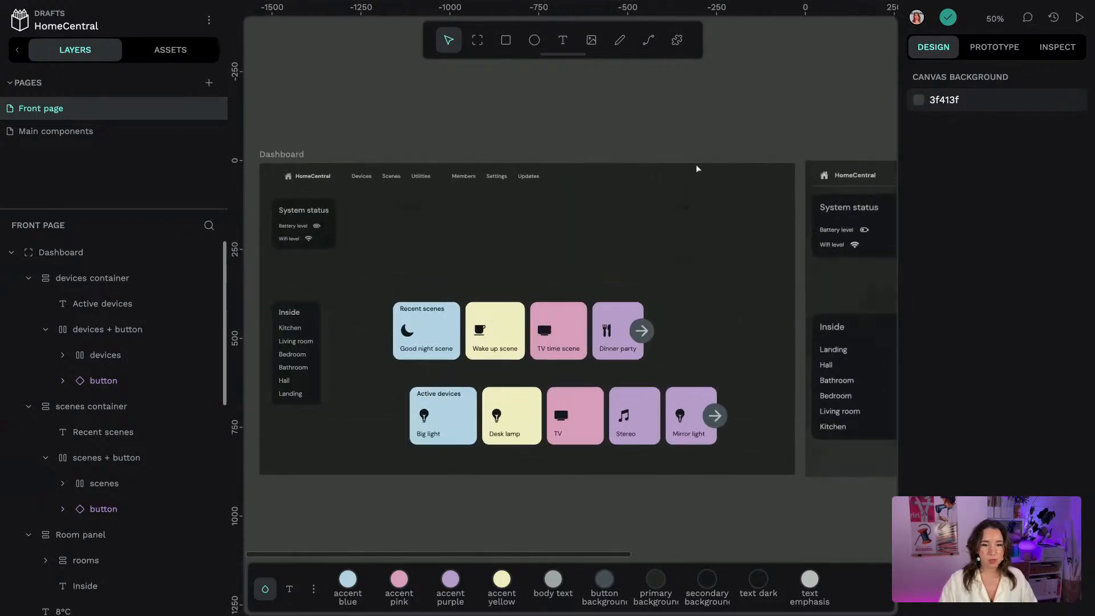
{"action": "scroll", "coordinate": [711, 131], "scroll_direction": "left", "scroll_amount": 2}
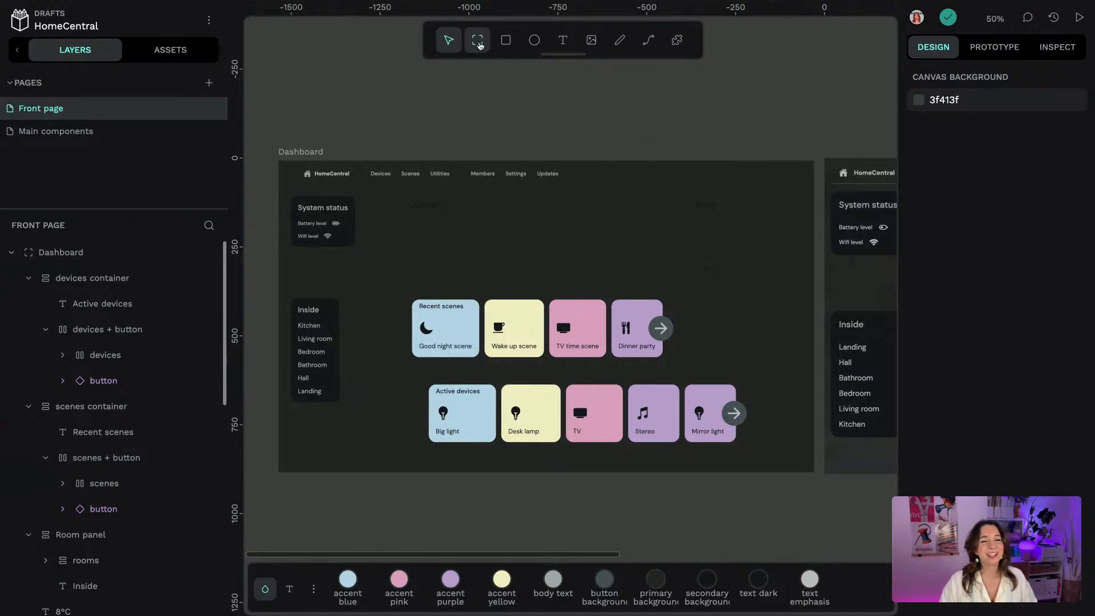
Wrap the Outside, Rainy and 8°C texts in a flex layout board and name the board "outside"
{"action": "left_click", "coordinate": [478, 43]}
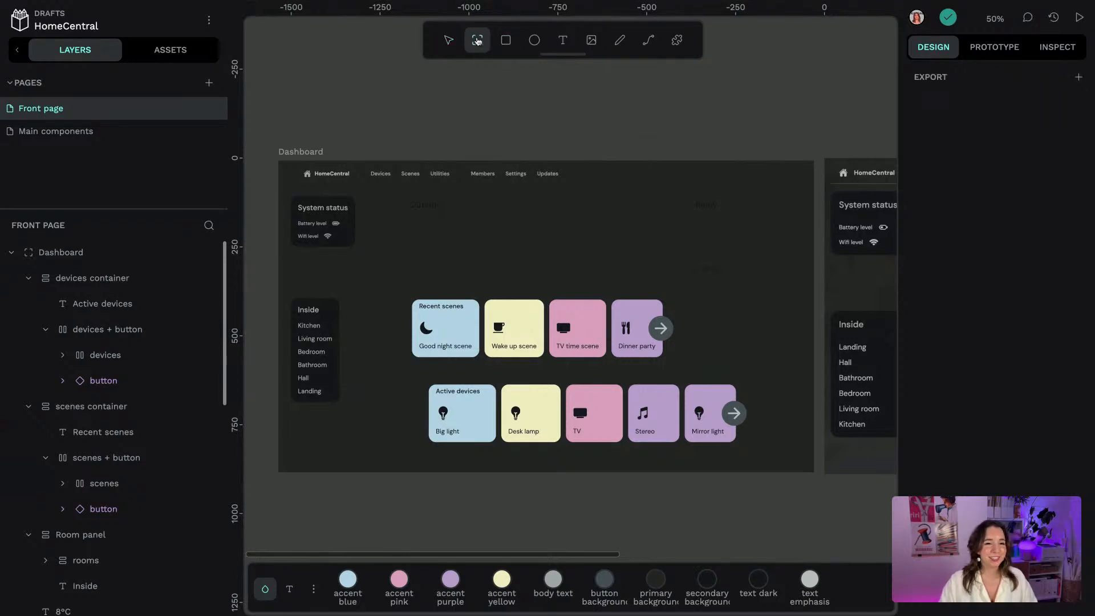
{"action": "key", "text": "v"}
{"action": "left_click", "coordinate": [425, 204]}
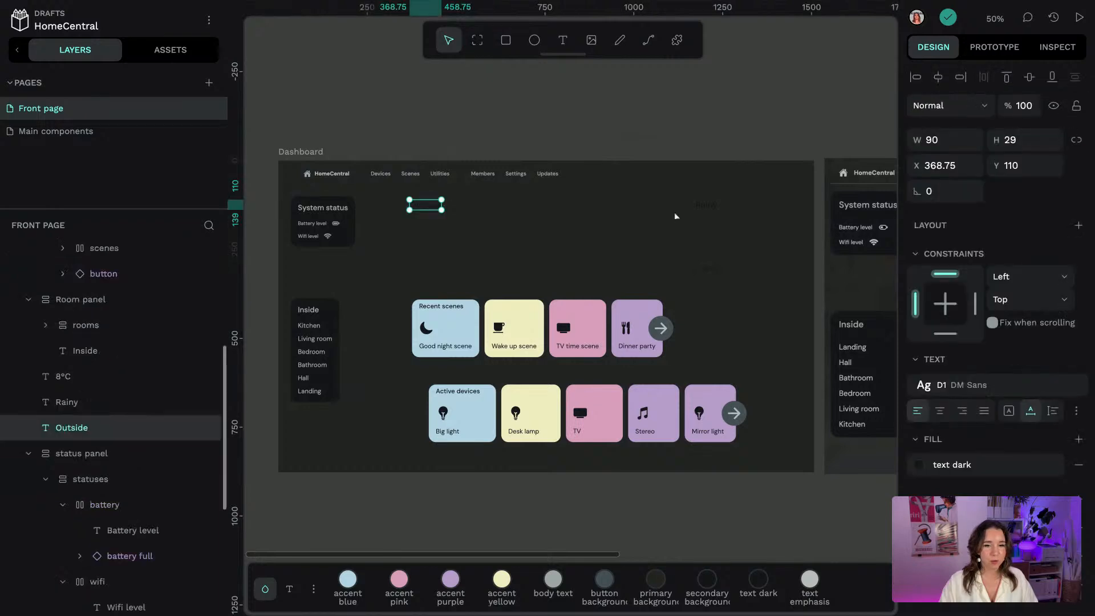
{"action": "left_click", "coordinate": [707, 205], "text": "shift"}
{"action": "left_click", "coordinate": [121, 377], "text": "shift"}
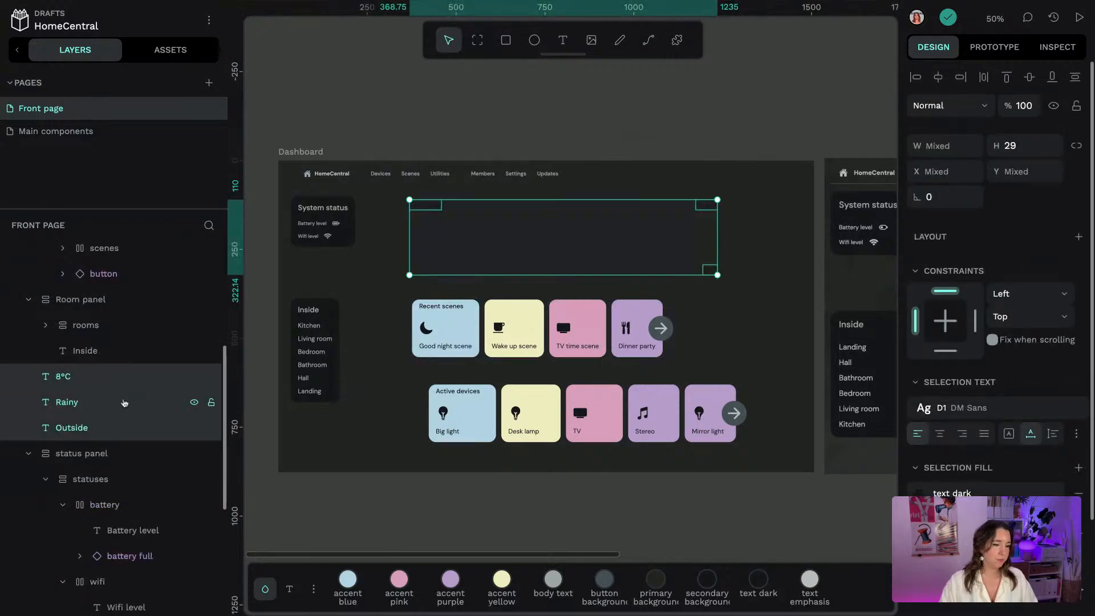
{"action": "right_click", "coordinate": [122, 401]}
{"action": "left_click", "coordinate": [183, 491]}
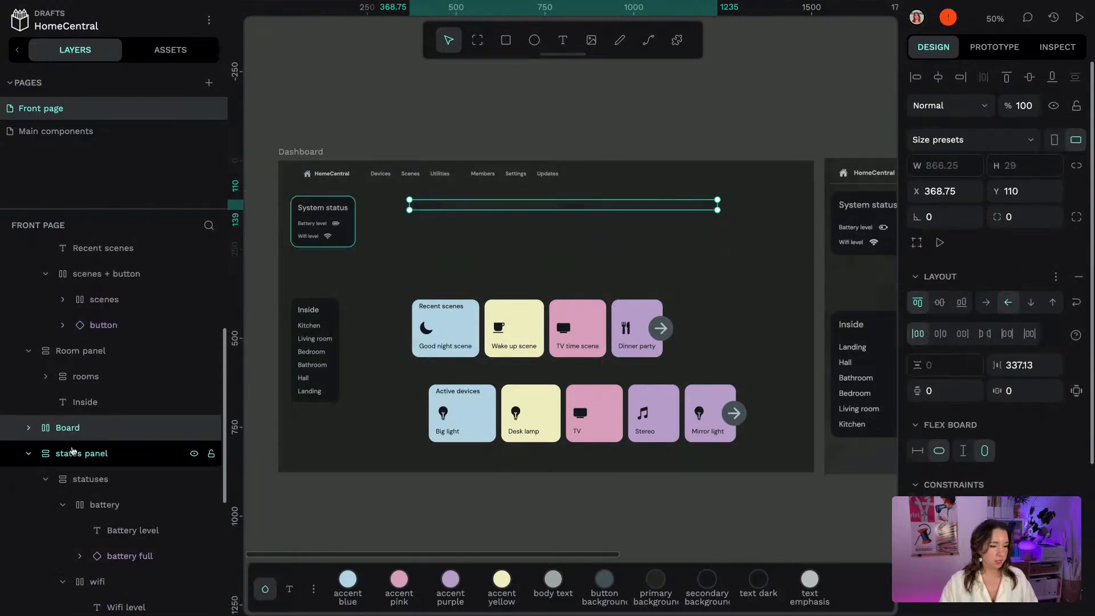
{"action": "type", "text": "Outsi"}
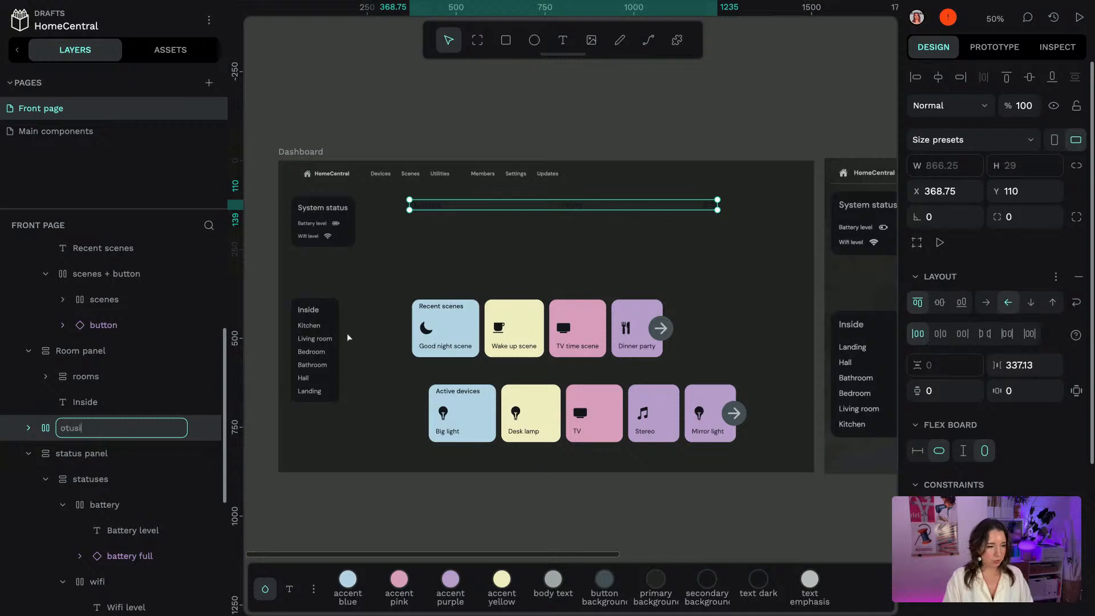
{"action": "key", "text": "BackSpace"}
{"action": "key", "text": "BackSpace"}
{"action": "key", "text": "BackSpace"}
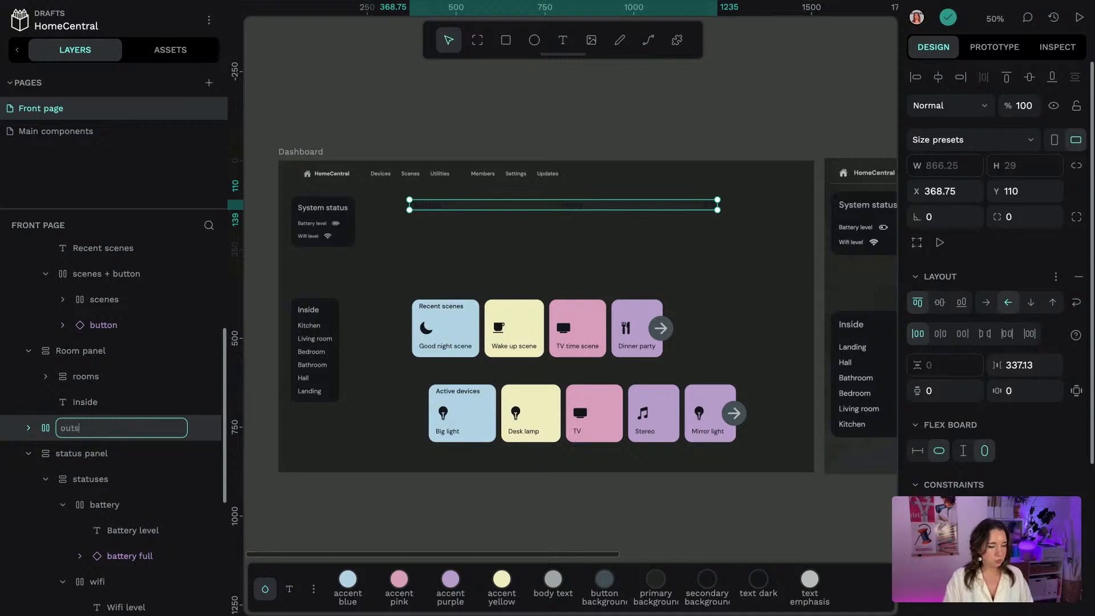
{"action": "key", "text": "Return"}
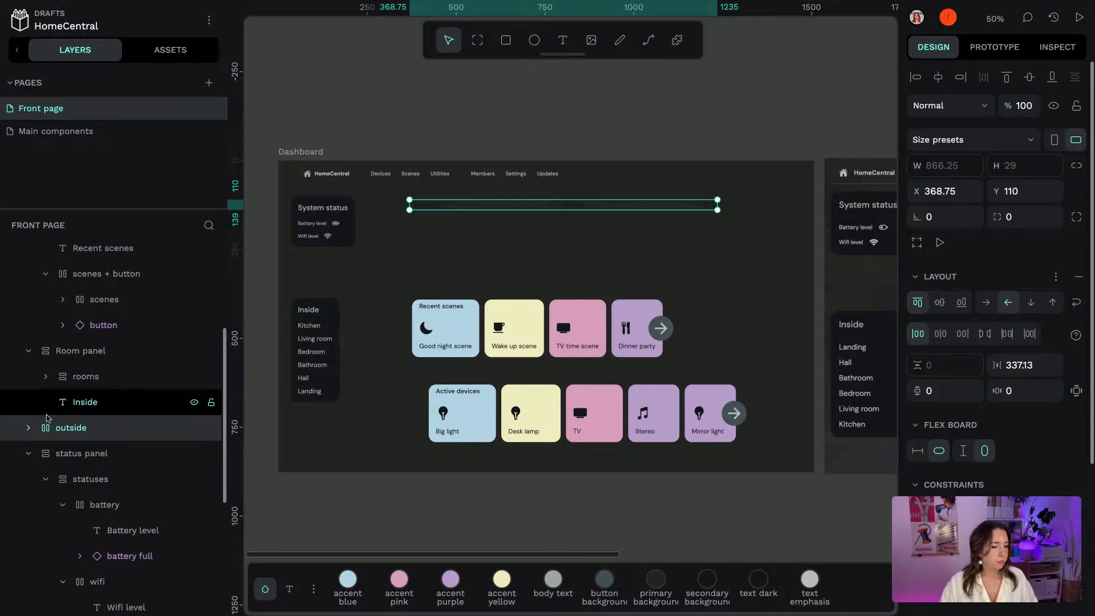
Expand the outside board's layers and place the umbrella component from the library's weather group just below the Outside text
{"action": "left_click", "coordinate": [59, 429]}
{"action": "left_click", "coordinate": [80, 453]}
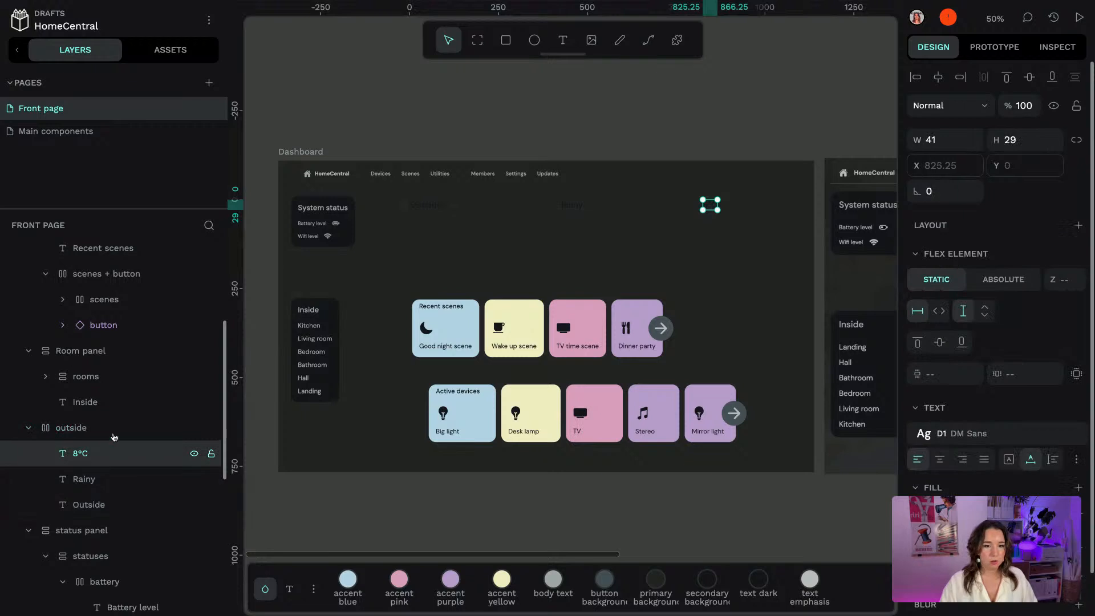
{"action": "scroll", "coordinate": [835, 108], "scroll_direction": "right", "scroll_amount": 10}
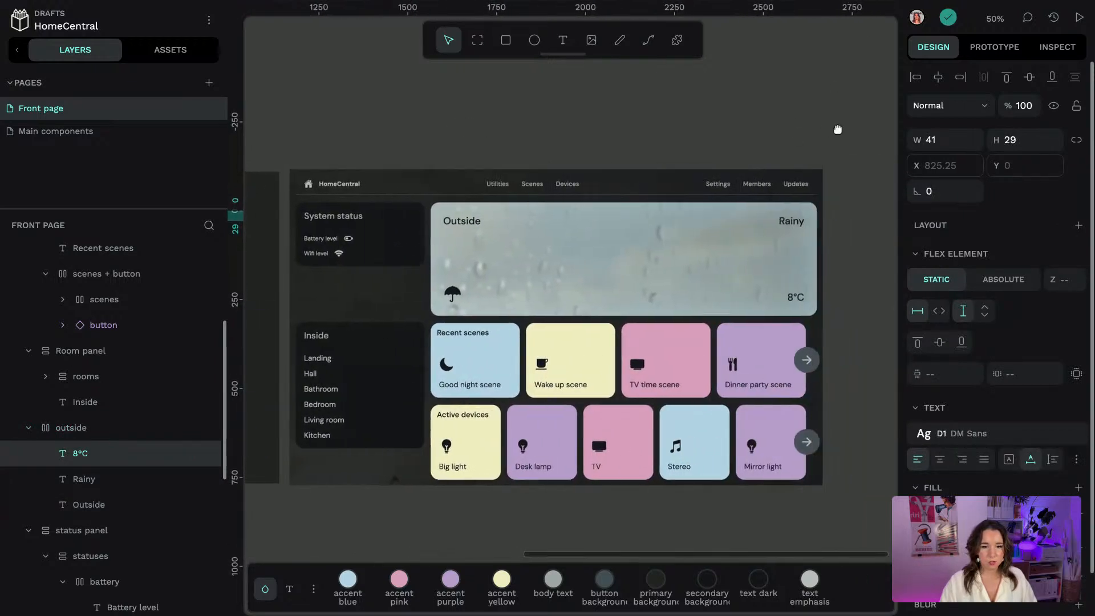
{"action": "scroll", "coordinate": [328, 113], "scroll_direction": "left", "scroll_amount": 9}
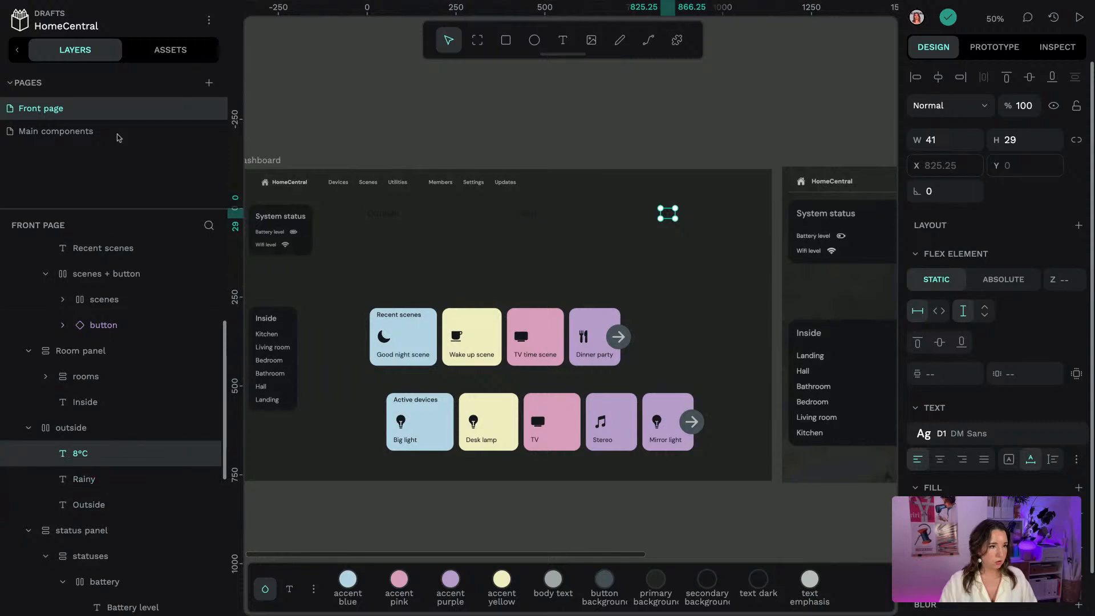
{"action": "left_click", "coordinate": [171, 50]}
{"action": "scroll", "coordinate": [106, 450], "scroll_direction": "down", "scroll_amount": 10}
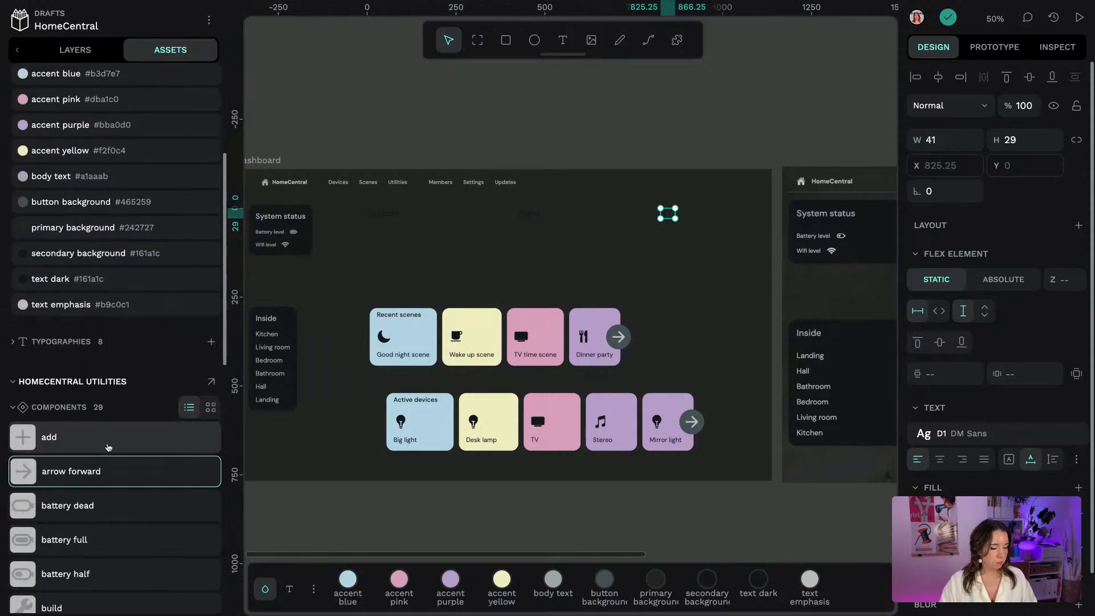
{"action": "scroll", "coordinate": [105, 450], "scroll_direction": "down", "scroll_amount": 10}
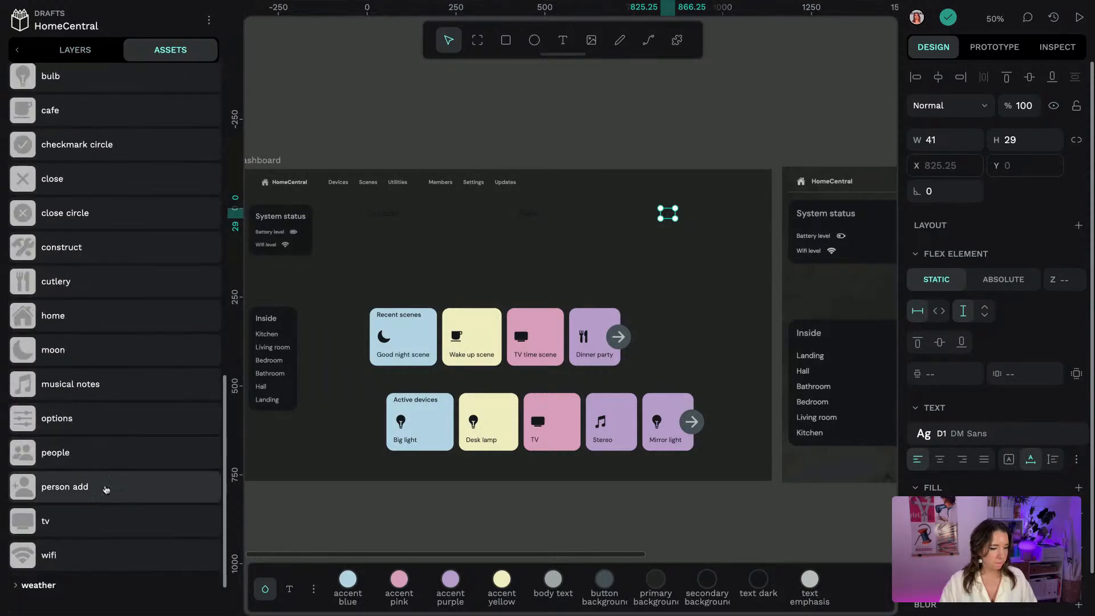
{"action": "scroll", "coordinate": [79, 496], "scroll_direction": "up", "scroll_amount": 1}
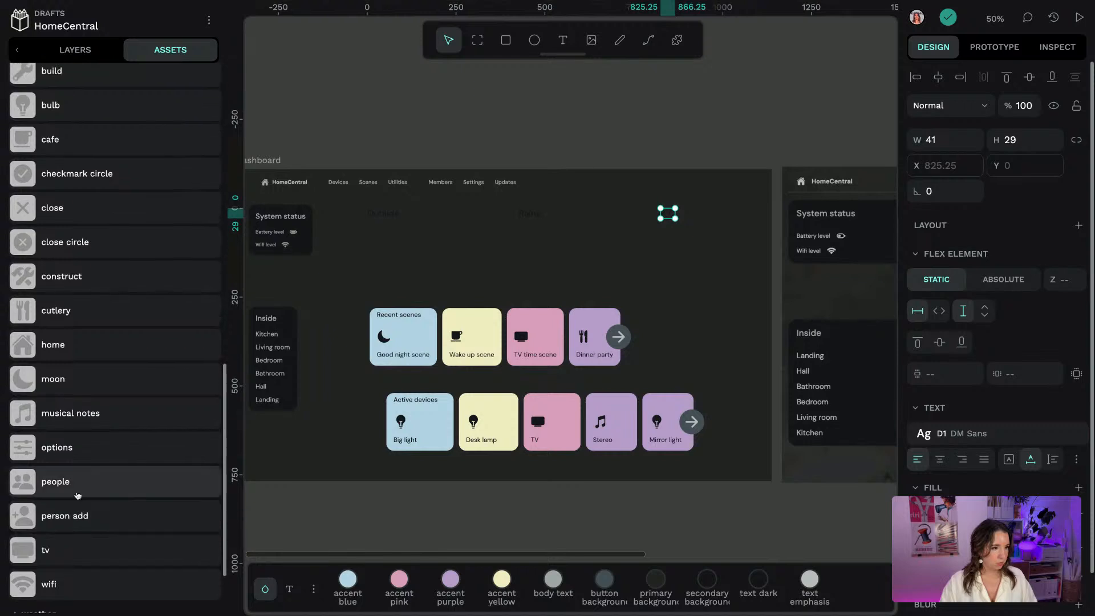
{"action": "scroll", "coordinate": [78, 496], "scroll_direction": "down", "scroll_amount": 2}
{"action": "left_click", "coordinate": [38, 540]}
{"action": "scroll", "coordinate": [114, 484], "scroll_direction": "down", "scroll_amount": 5}
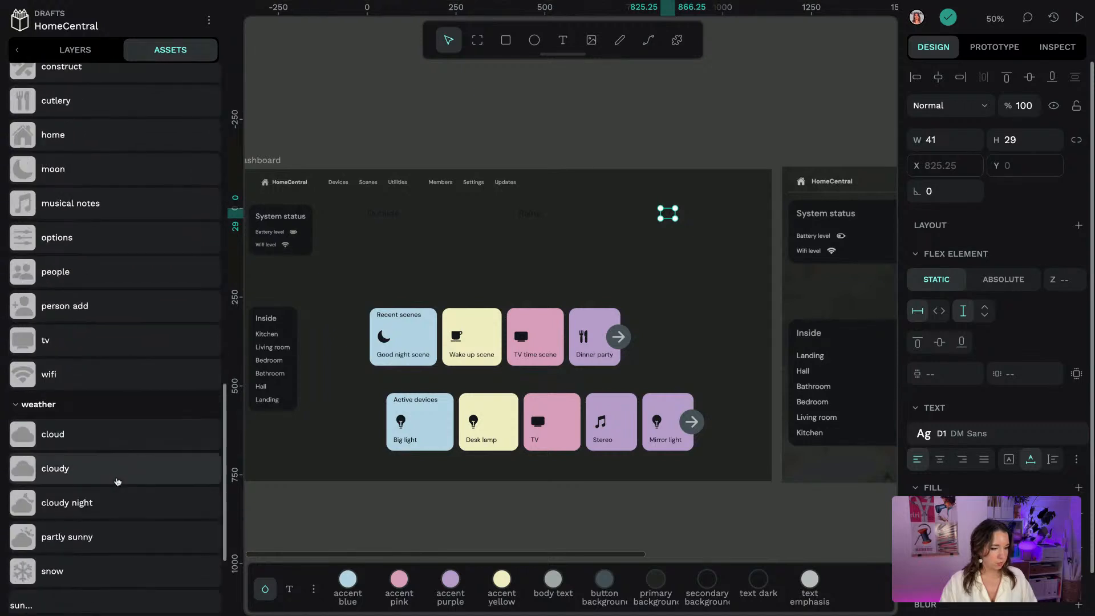
{"action": "scroll", "coordinate": [115, 484], "scroll_direction": "down", "scroll_amount": 1}
{"action": "left_click", "coordinate": [19, 568]}
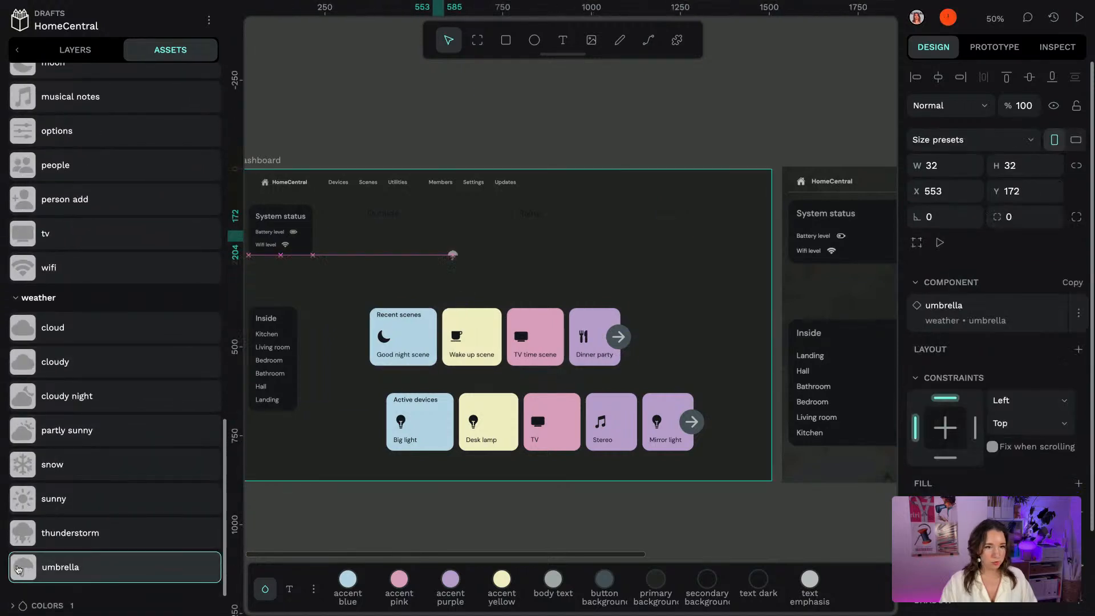
{"action": "left_click", "coordinate": [379, 129]}
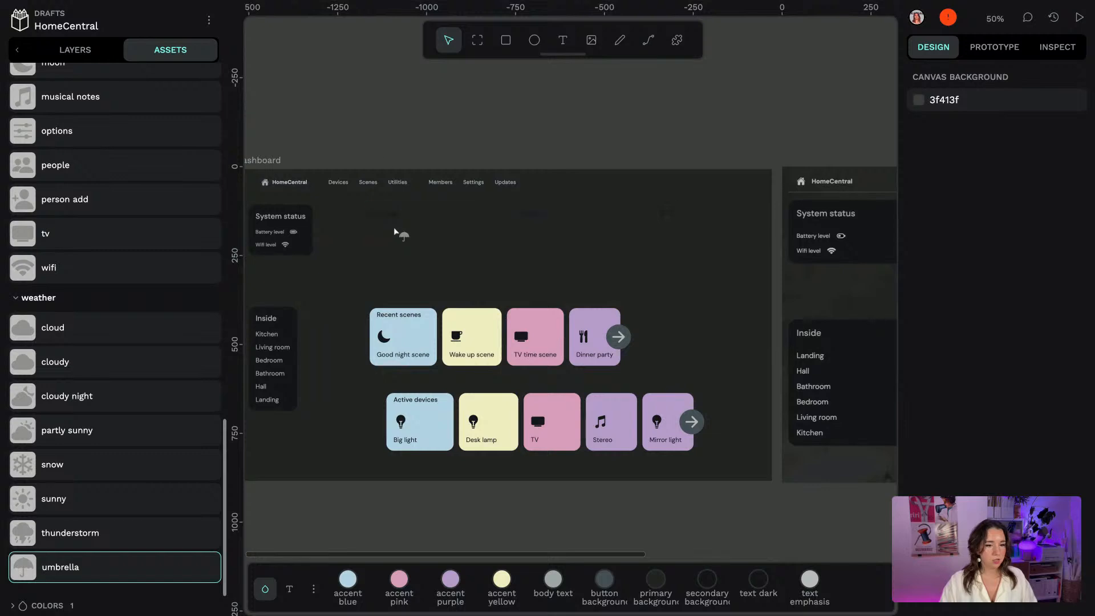
Recolour the umbrella icon with the "text dark" library colour
{"action": "left_click", "coordinate": [406, 237]}
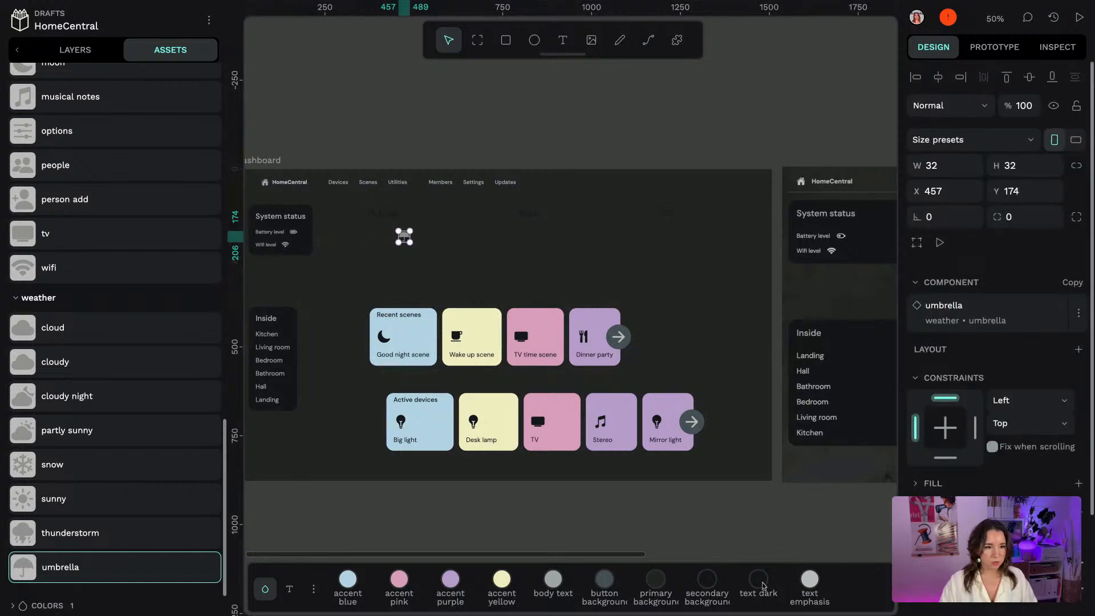
{"action": "scroll", "coordinate": [912, 453], "scroll_direction": "down", "scroll_amount": 2}
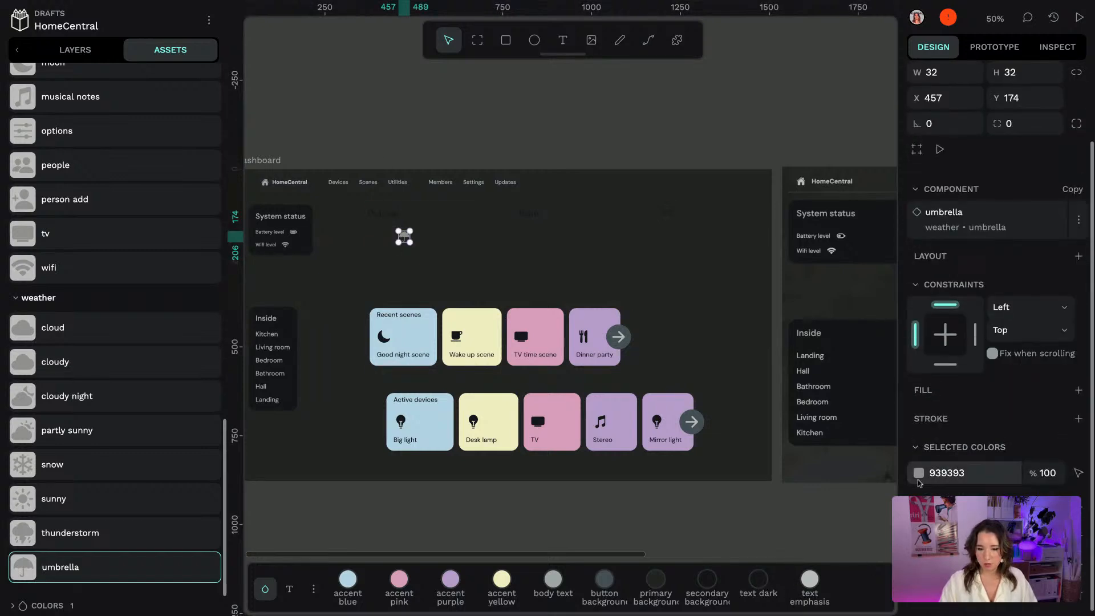
{"action": "left_click", "coordinate": [919, 473]}
{"action": "left_click", "coordinate": [396, 97]}
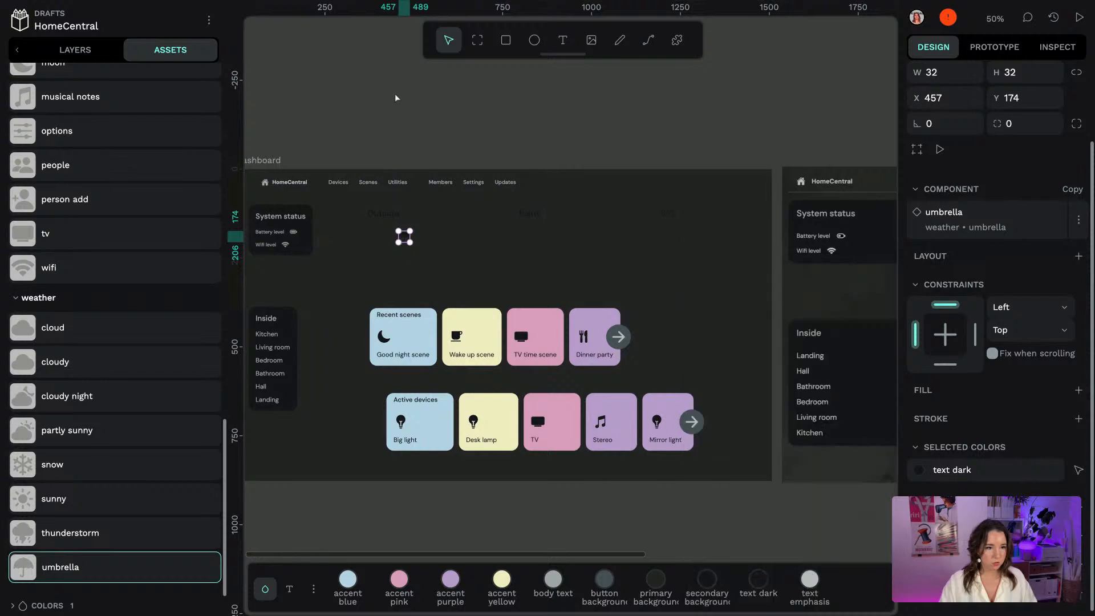
Move the umbrella icon into the outside board between the Outside and Rainy texts, and select the board's 8°C text
{"action": "left_click", "coordinate": [376, 216]}
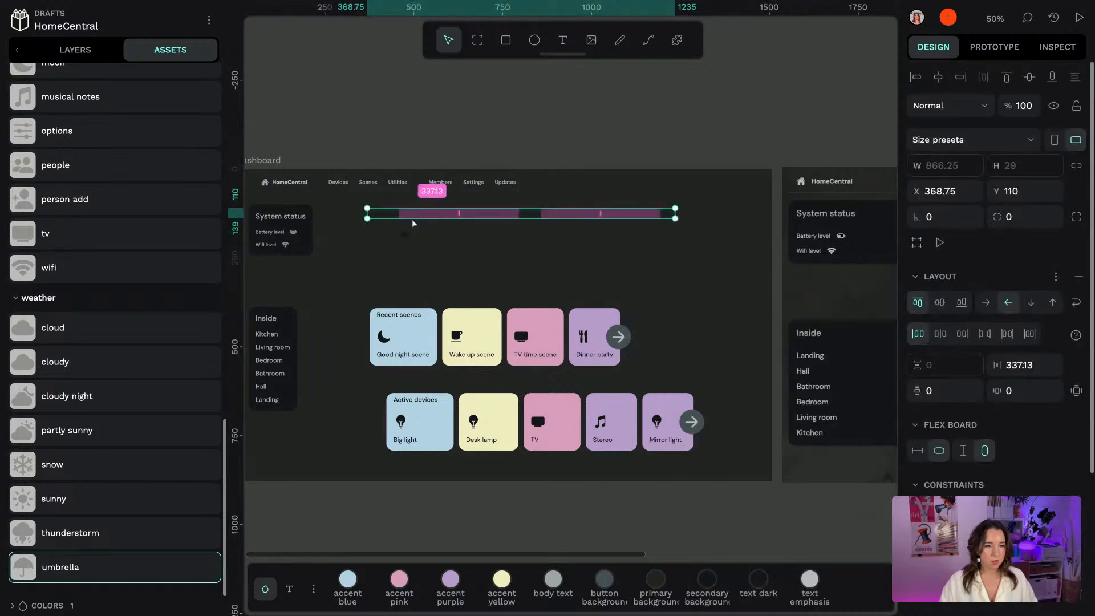
{"action": "key", "text": "alt+l"}
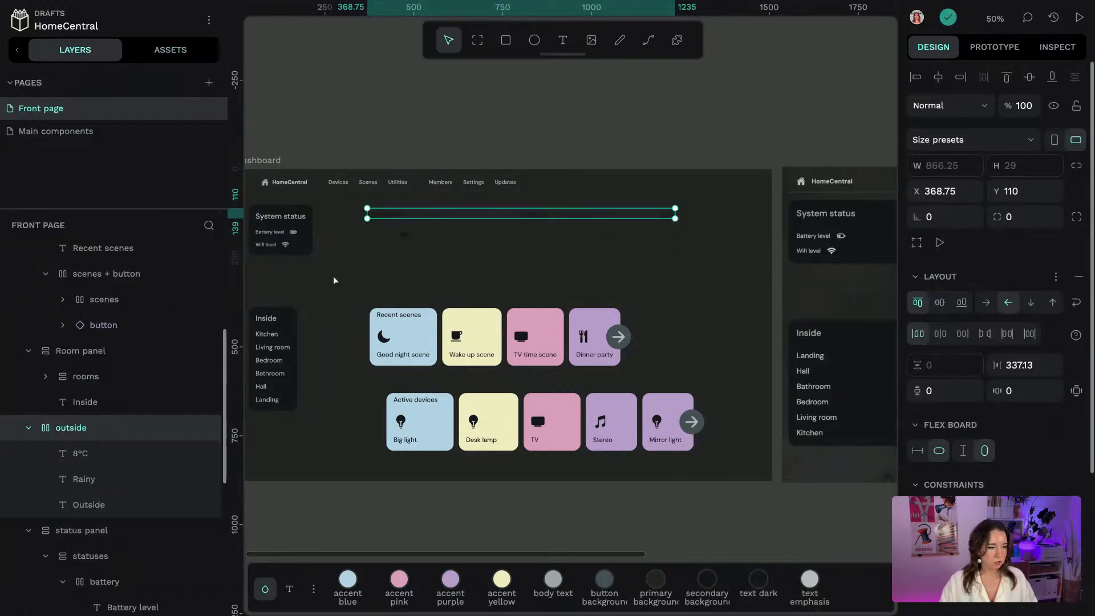
{"action": "left_click", "coordinate": [404, 236]}
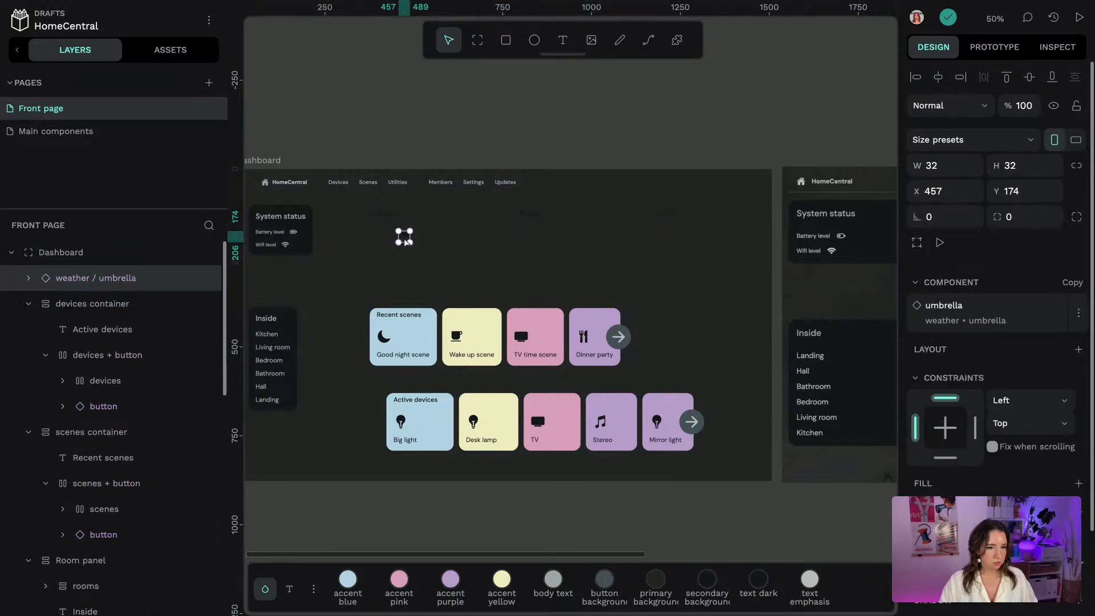
{"action": "left_click_drag", "start_coordinate": [406, 240], "coordinate": [412, 212]}
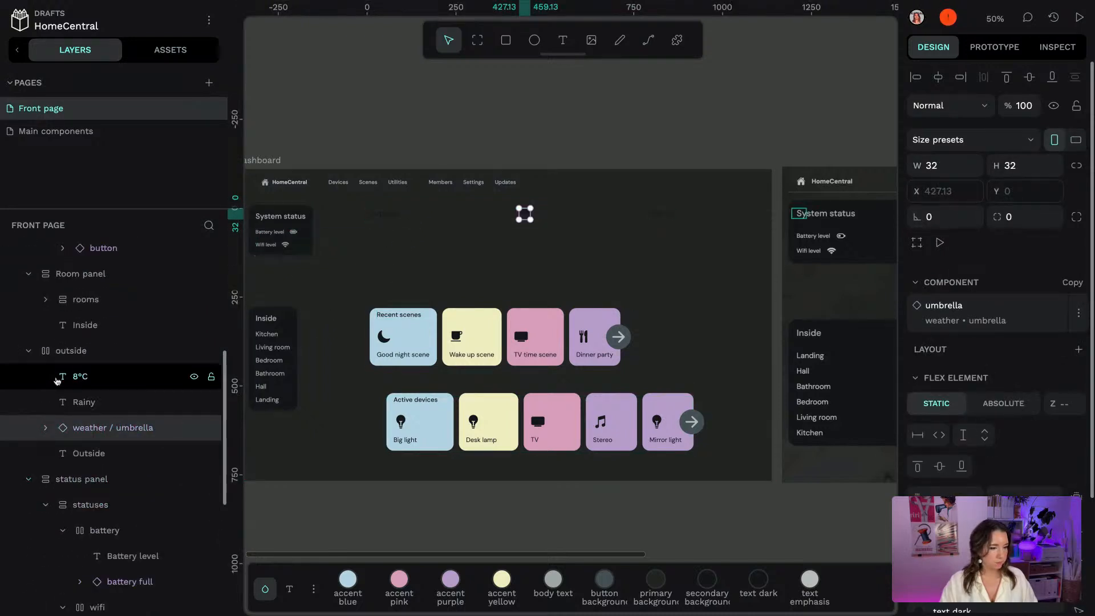
{"action": "left_click", "coordinate": [92, 378]}
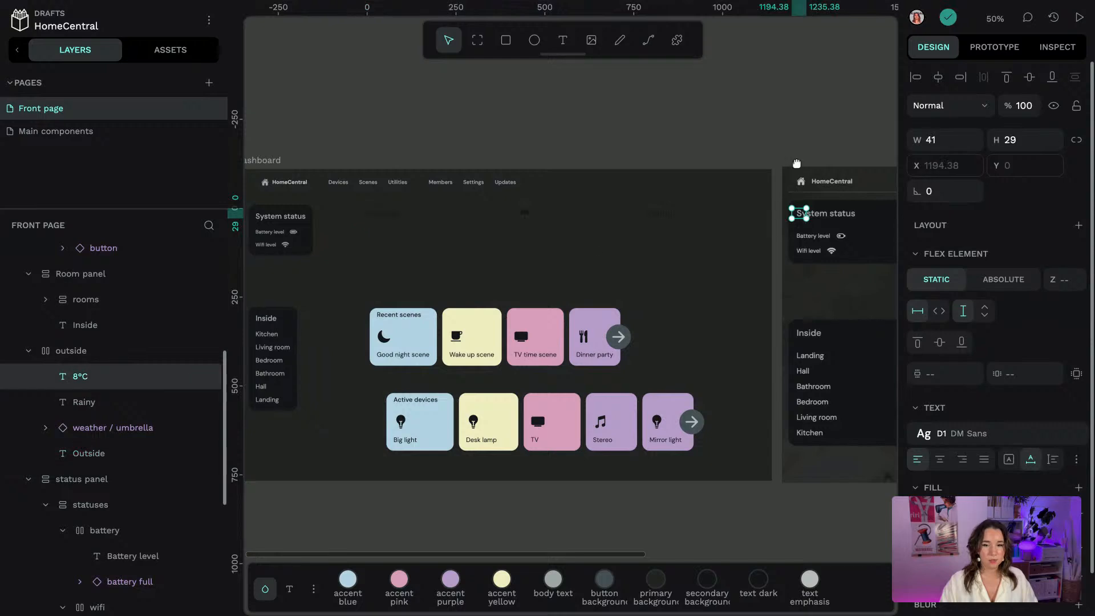
{"action": "scroll", "coordinate": [797, 164], "scroll_direction": "right", "scroll_amount": 10}
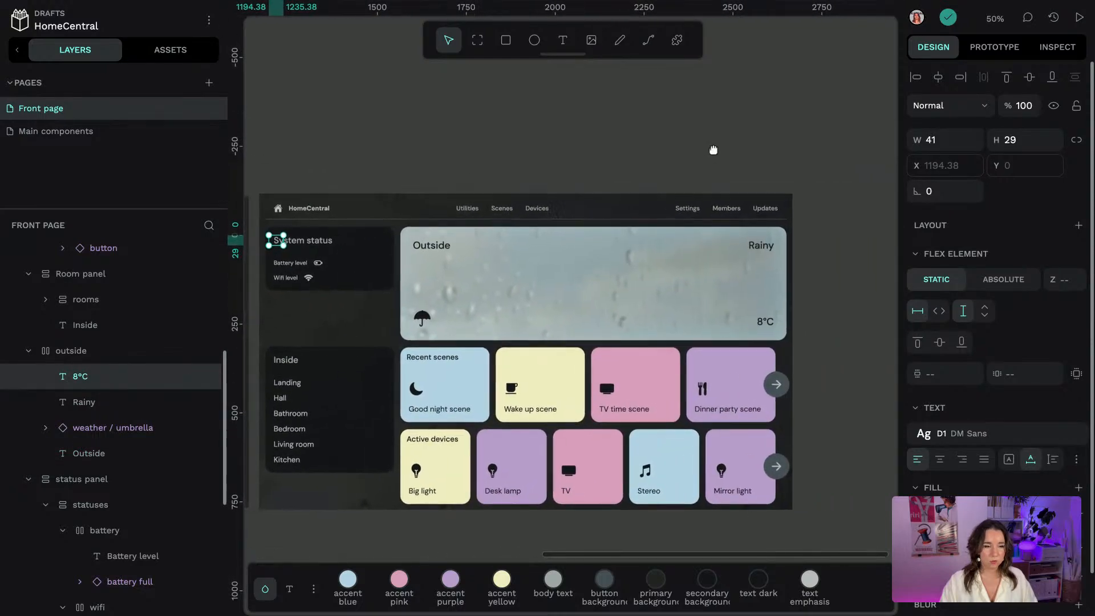
Wrap the Outside and Rainy texts in their own flex layout board inside the outside board and name it "top"
{"action": "scroll", "coordinate": [484, 151], "scroll_direction": "left", "scroll_amount": 10}
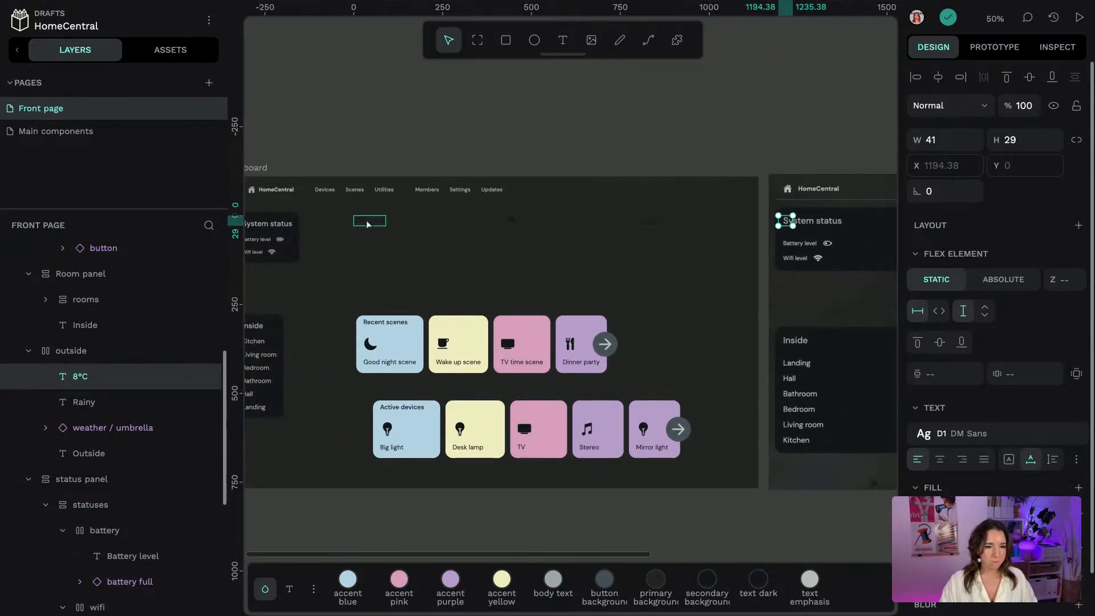
{"action": "left_click", "coordinate": [368, 224]}
{"action": "left_click", "coordinate": [647, 225], "text": "shift"}
{"action": "right_click", "coordinate": [110, 381]}
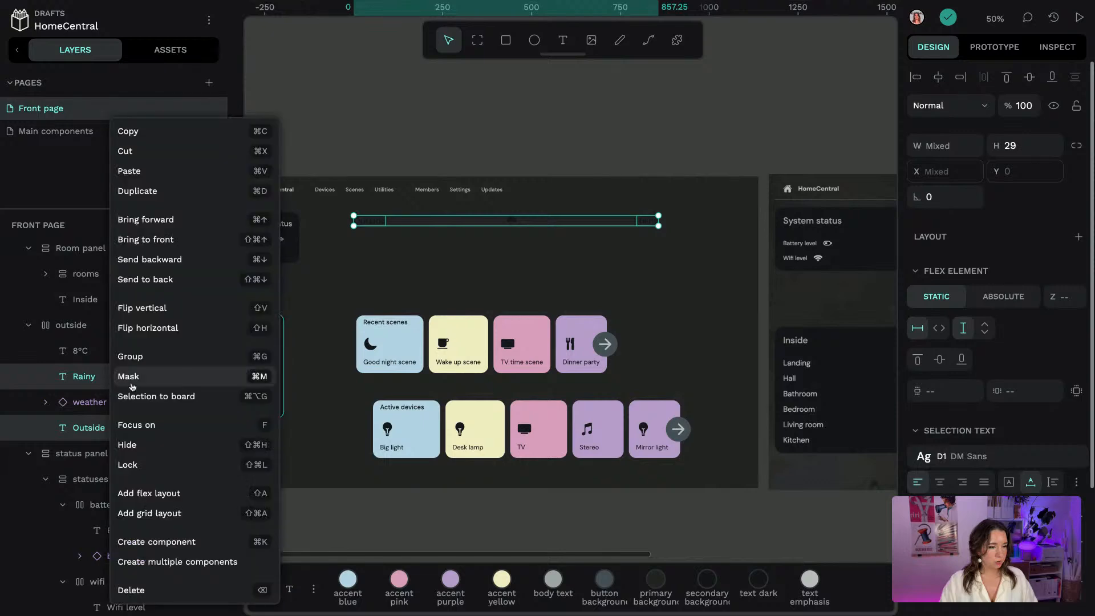
{"action": "left_click", "coordinate": [137, 493]}
{"action": "double_click", "coordinate": [108, 429]}
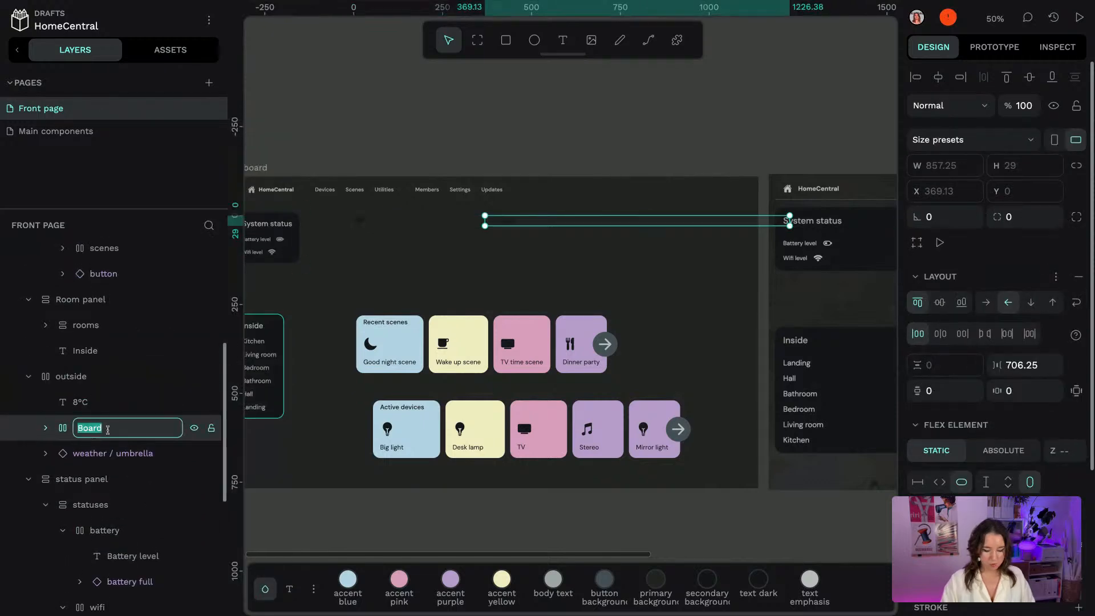
{"action": "type", "text": "top"}
{"action": "key", "text": "Return"}
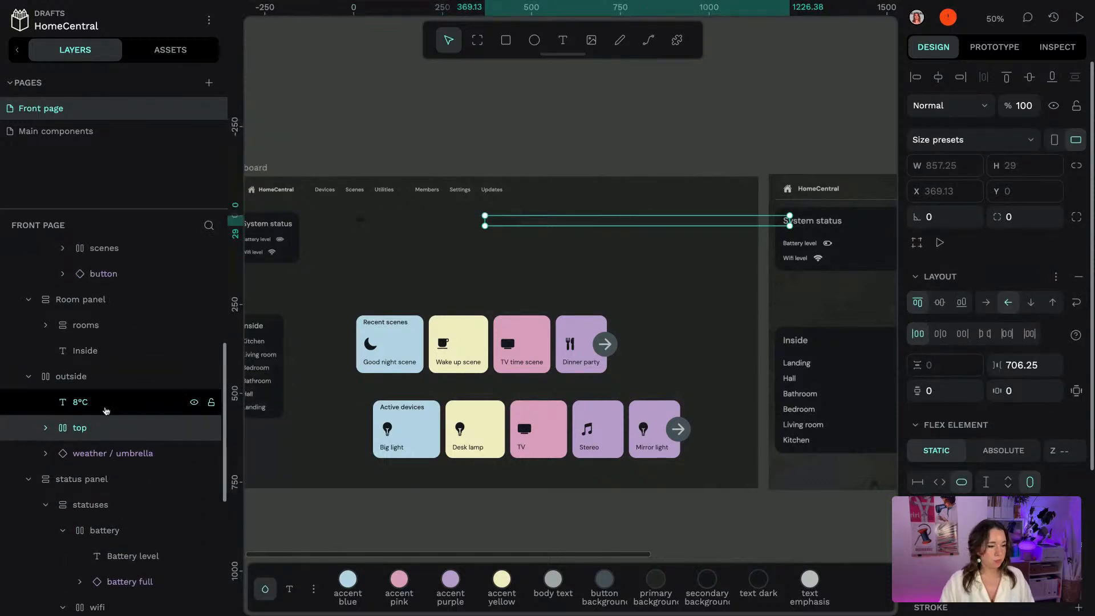
Wrap the 8°C text and the umbrella icon in a flex layout board and name it "end"
{"action": "left_click", "coordinate": [106, 405]}
{"action": "left_click", "coordinate": [110, 454], "text": "shift"}
{"action": "right_click", "coordinate": [109, 455]}
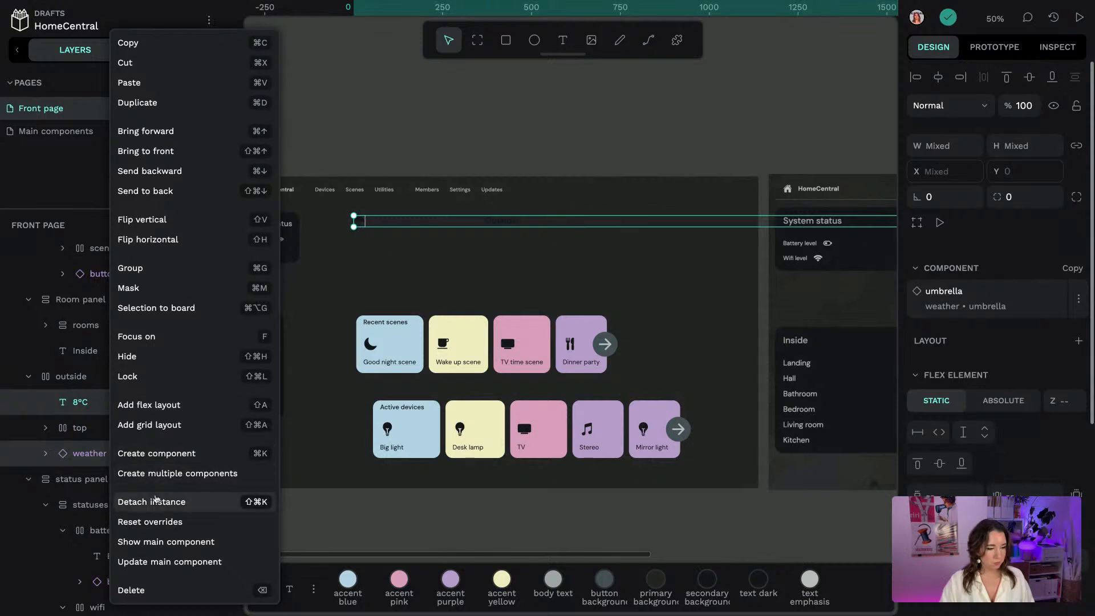
{"action": "left_click", "coordinate": [153, 406]}
{"action": "double_click", "coordinate": [97, 435]}
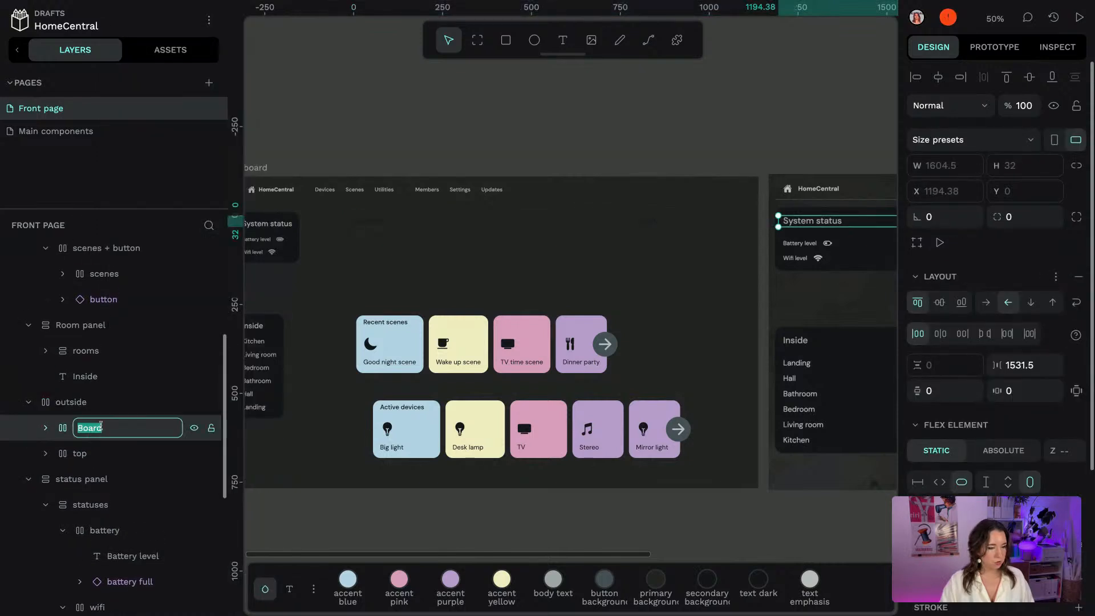
{"action": "type", "text": "e"}
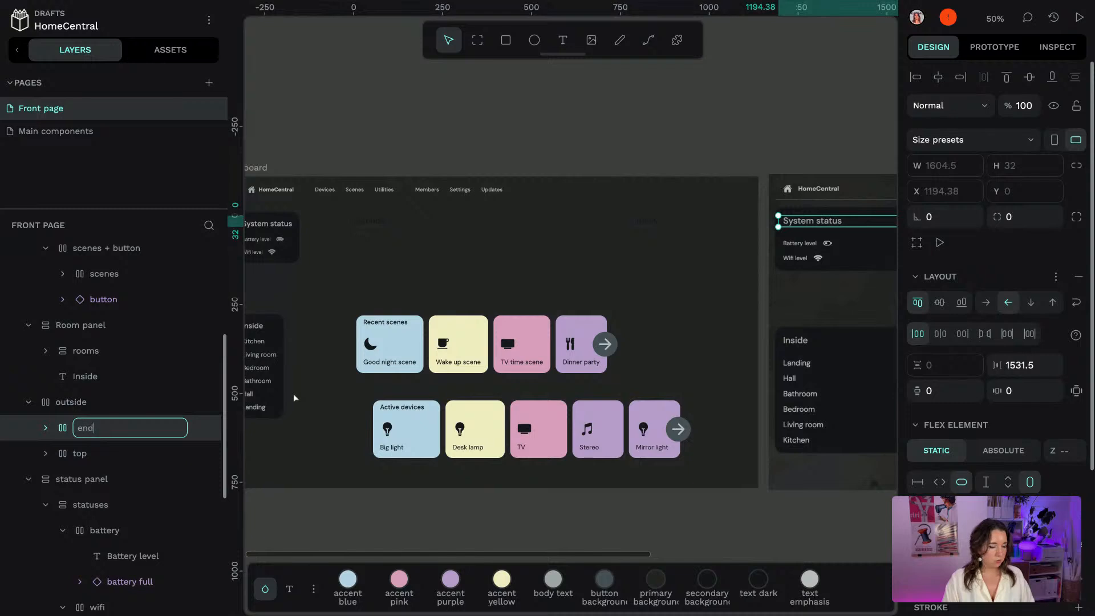
{"action": "type", "text": "nd"}
{"action": "key", "text": "Return"}
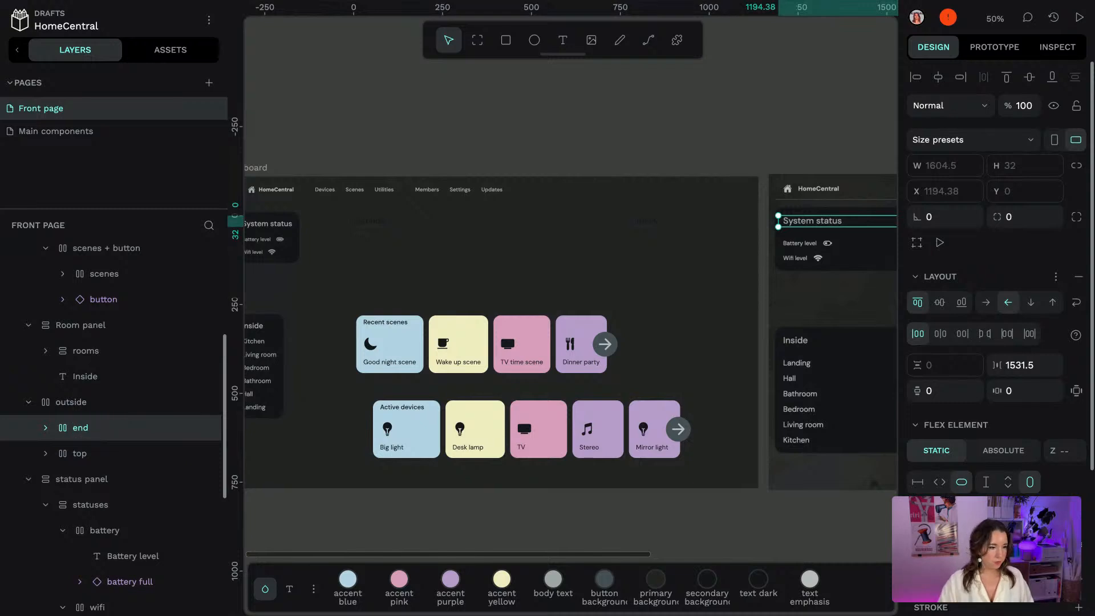
Change the outside board's flex direction to column and set the end board's column gap to 0
{"action": "left_click", "coordinate": [174, 403]}
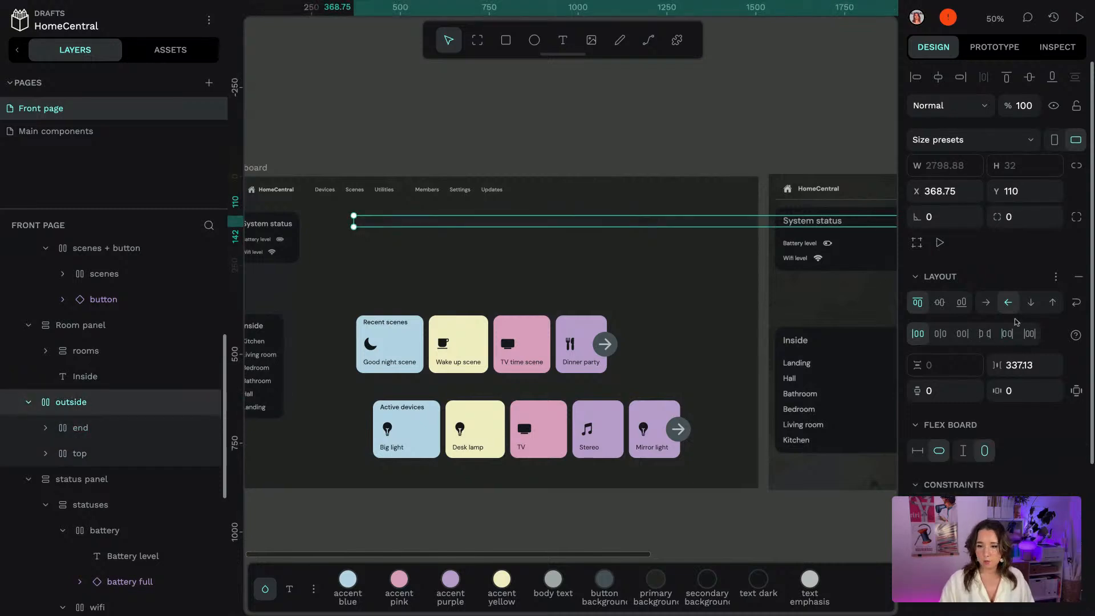
{"action": "left_click", "coordinate": [1031, 303]}
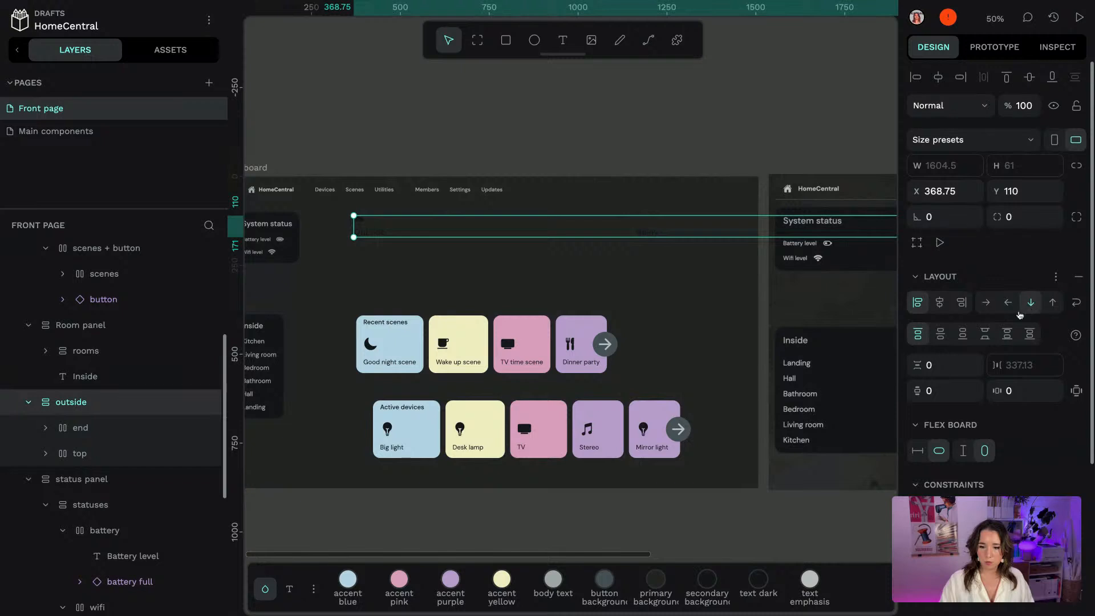
{"action": "key", "text": "Return"}
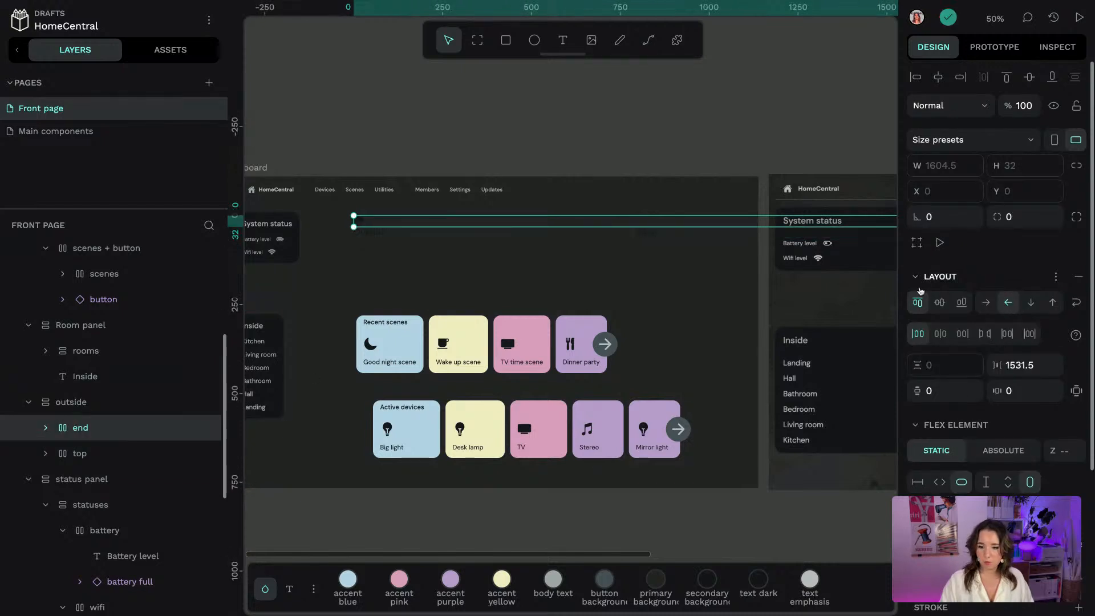
{"action": "left_click", "coordinate": [46, 427]}
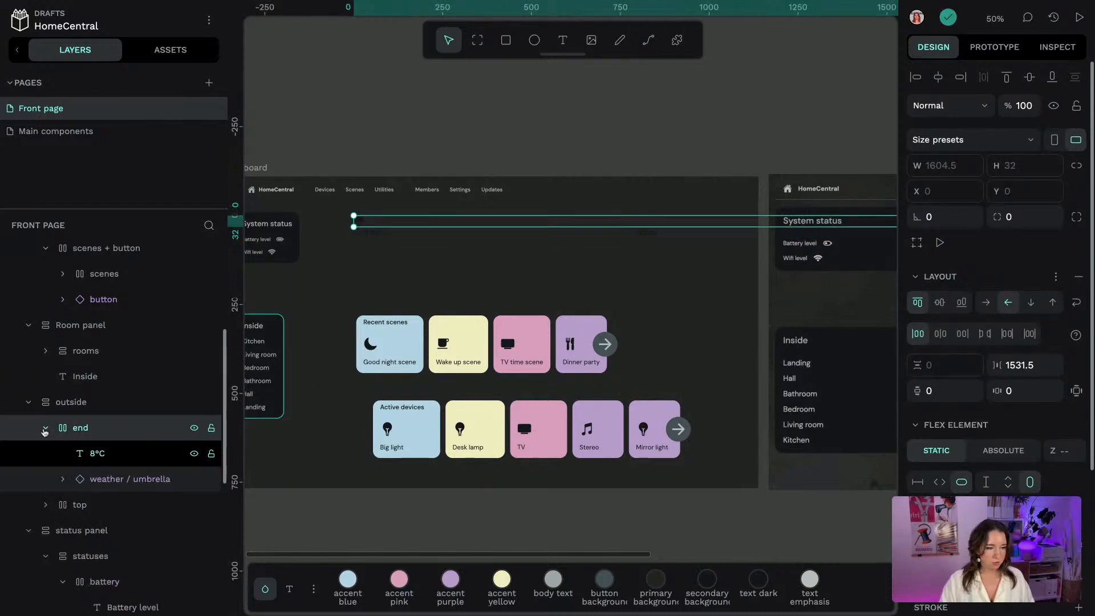
{"action": "left_click", "coordinate": [1028, 369]}
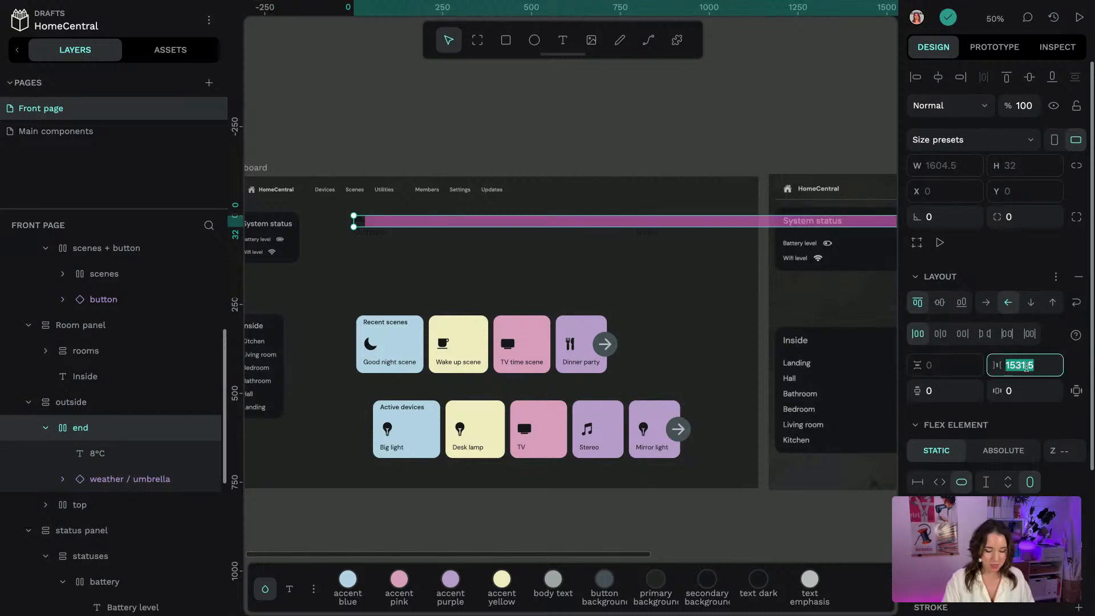
{"action": "type", "text": "0"}
{"action": "key", "text": "Return"}
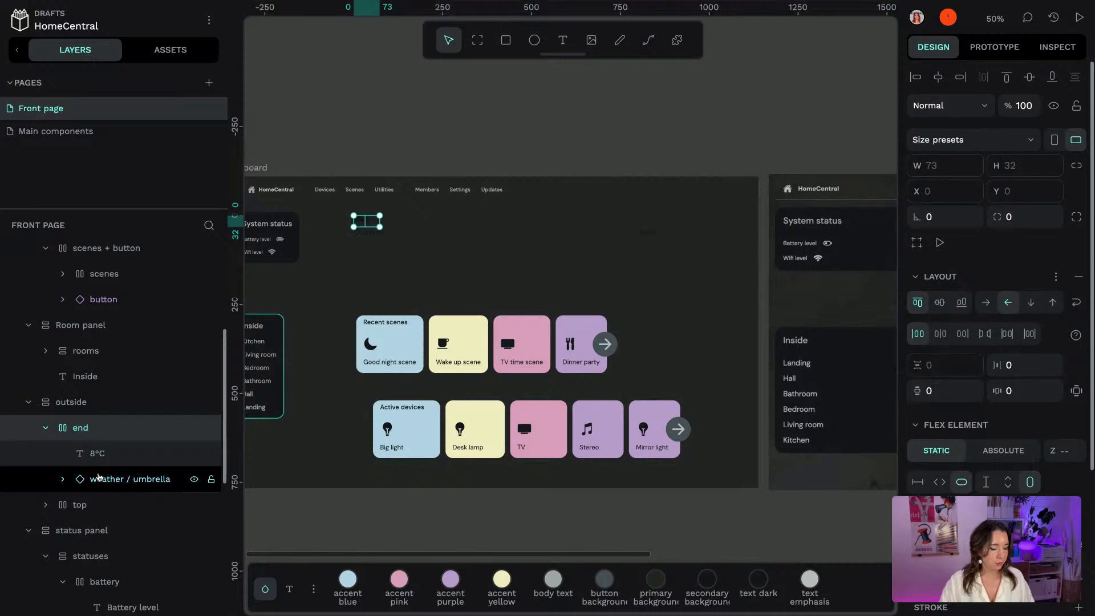
Expand the top board's layers and fill the outside board with the "text emphasis" library colour
{"action": "left_click", "coordinate": [45, 505]}
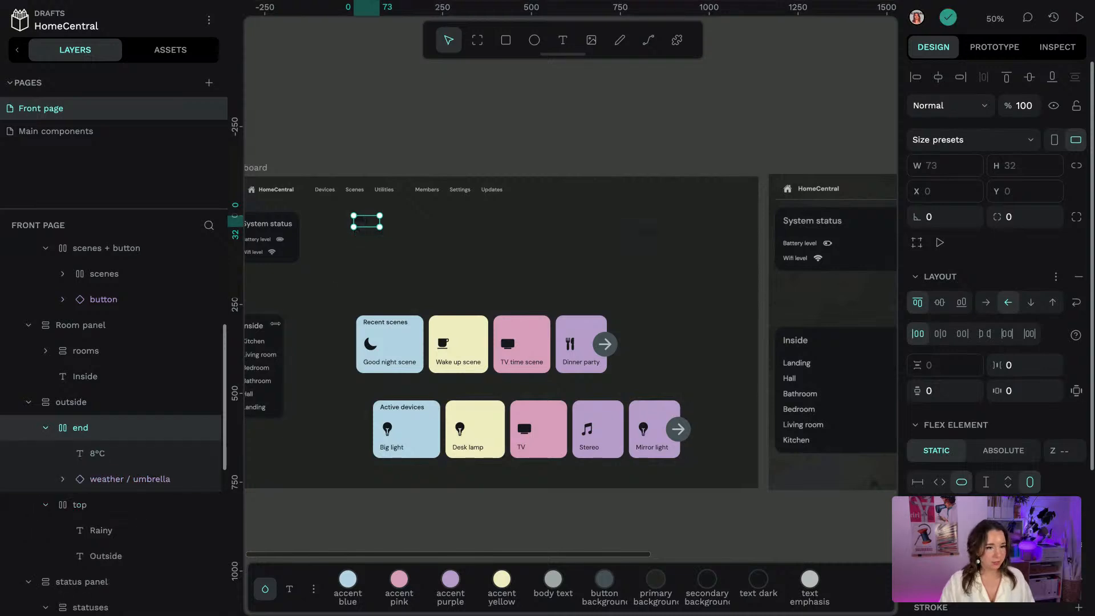
{"action": "scroll", "coordinate": [443, 185], "scroll_direction": "up", "scroll_amount": 3}
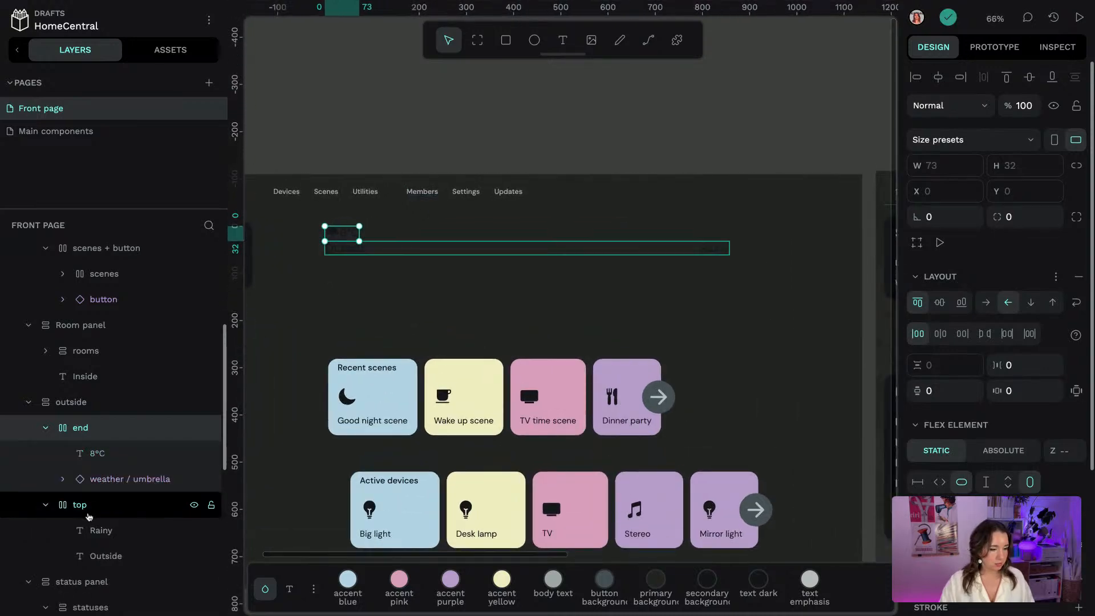
{"action": "left_click", "coordinate": [108, 402]}
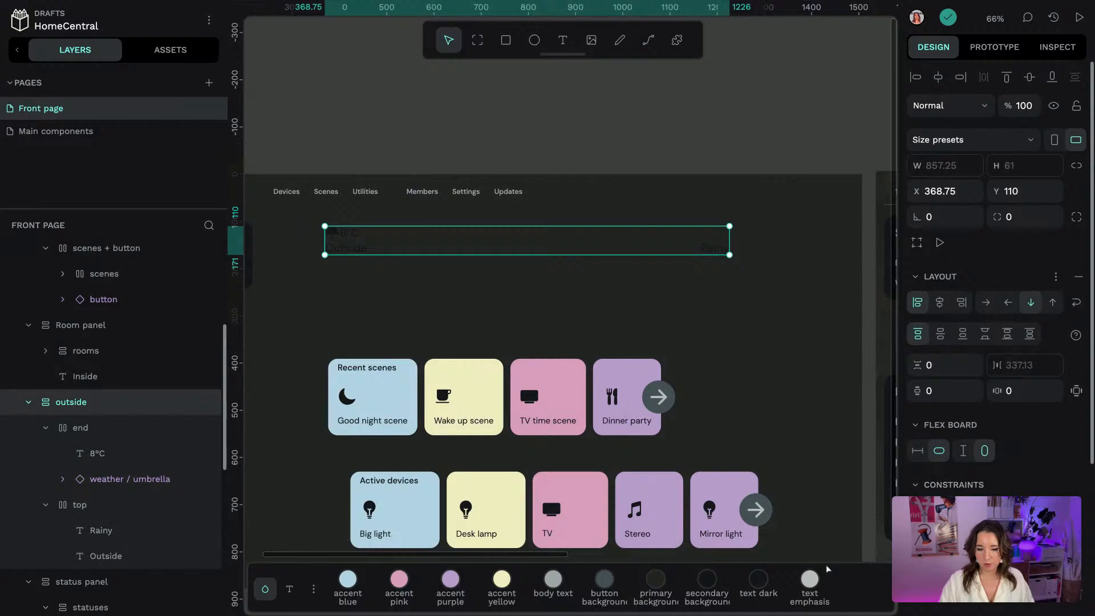
{"action": "scroll", "coordinate": [1080, 401], "scroll_direction": "down", "scroll_amount": 5}
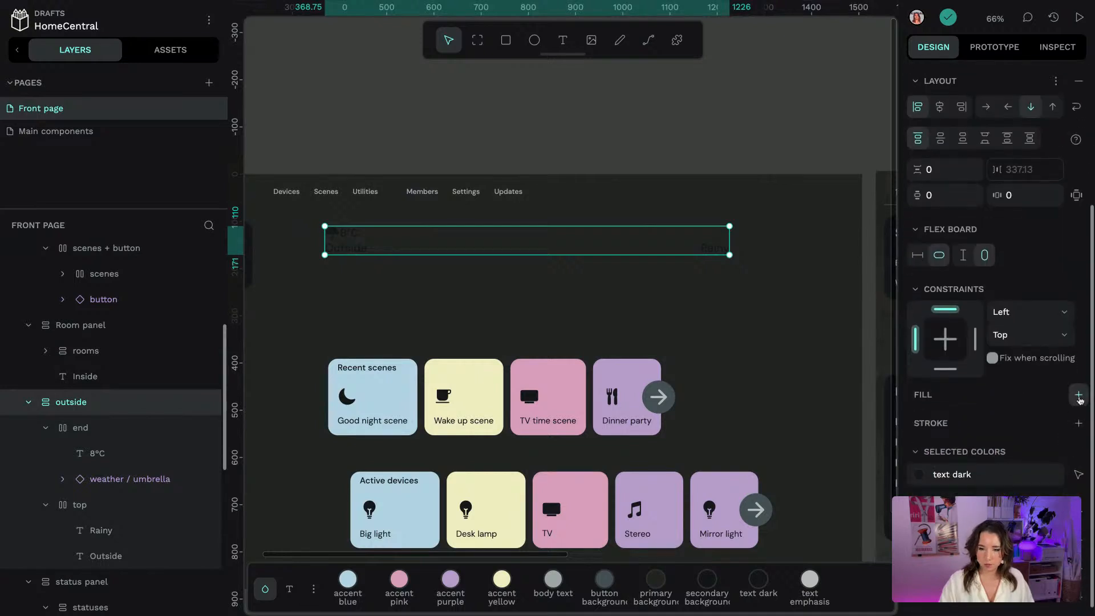
{"action": "left_click", "coordinate": [1078, 395]}
{"action": "left_click", "coordinate": [814, 580]}
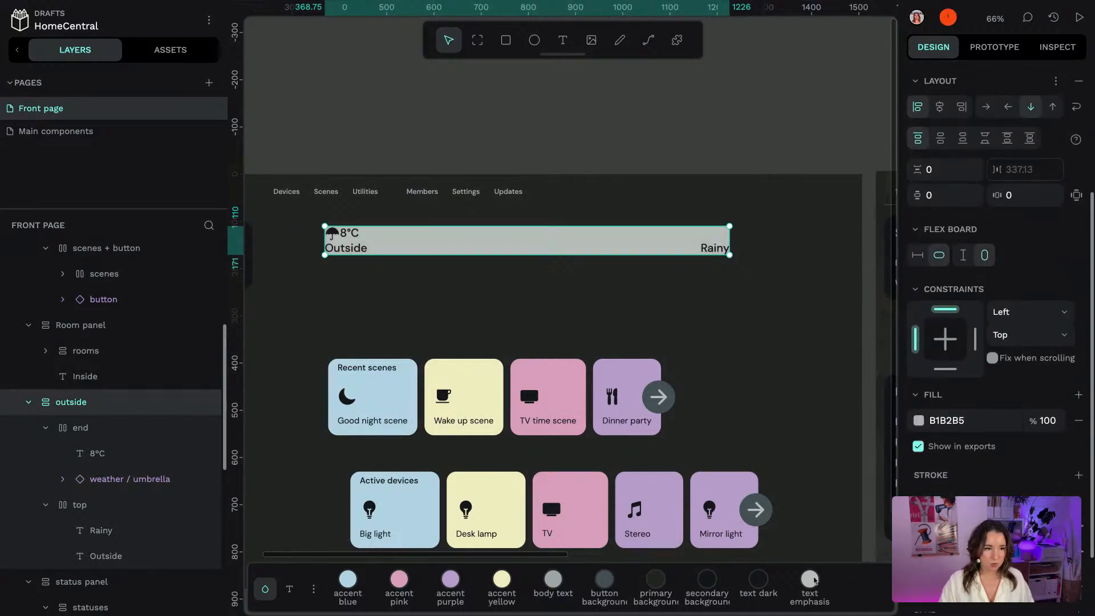
{"action": "left_click", "coordinate": [411, 94]}
{"action": "left_click", "coordinate": [621, 234]}
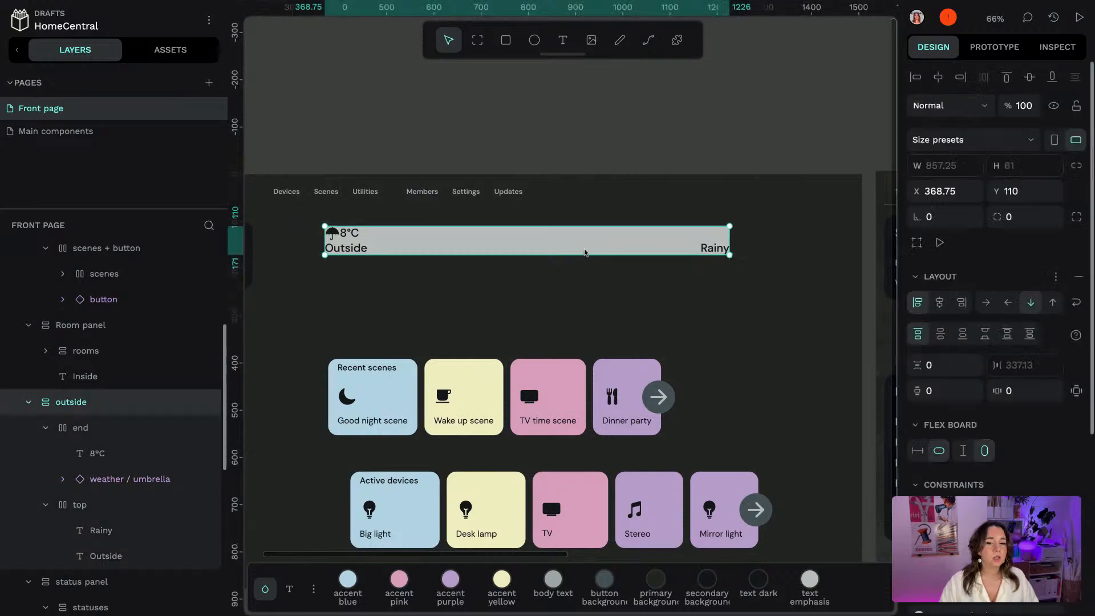
Check the Outside panel in the reference design and set the outside board's corner radius to 20
{"action": "scroll", "coordinate": [791, 196], "scroll_direction": "right", "scroll_amount": 6}
{"action": "scroll", "coordinate": [792, 195], "scroll_direction": "right", "scroll_amount": 3}
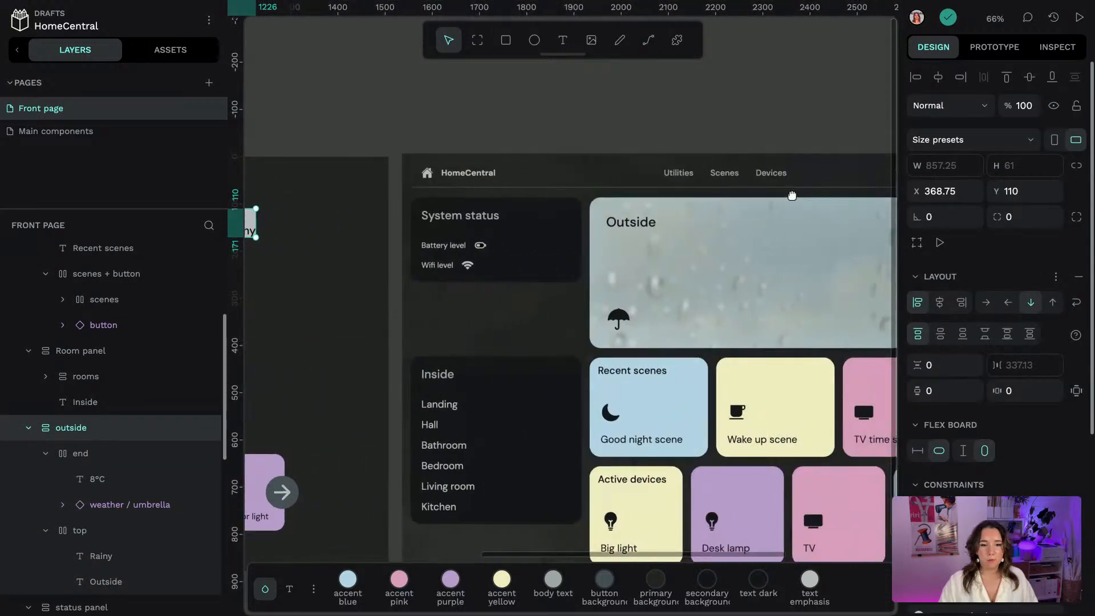
{"action": "scroll", "coordinate": [392, 320], "scroll_direction": "left", "scroll_amount": 10}
{"action": "left_click", "coordinate": [992, 219]}
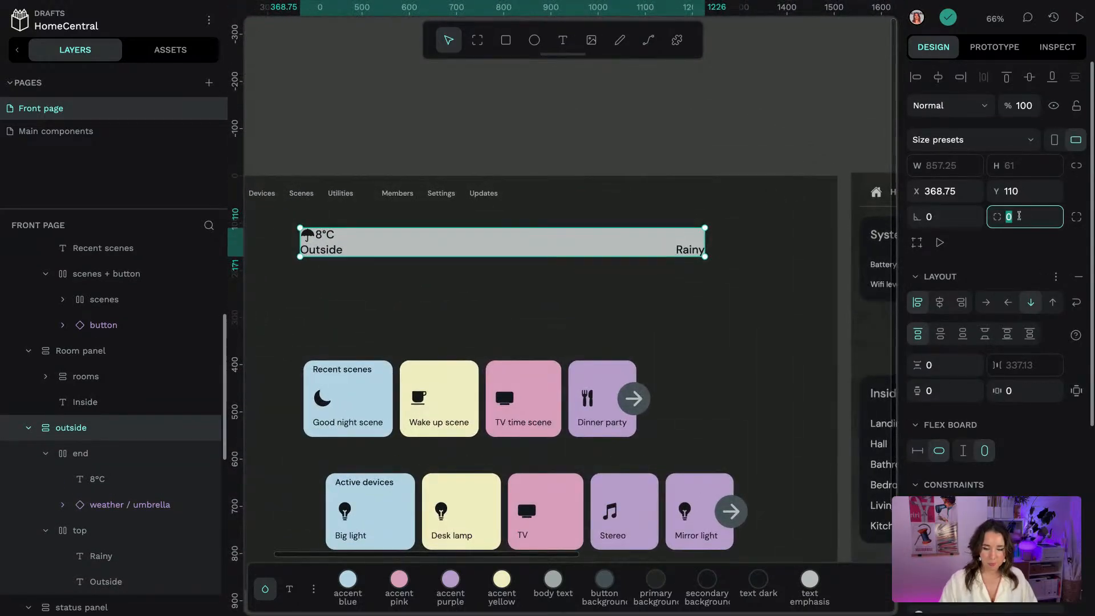
{"action": "type", "text": "20"}
{"action": "key", "text": "Return"}
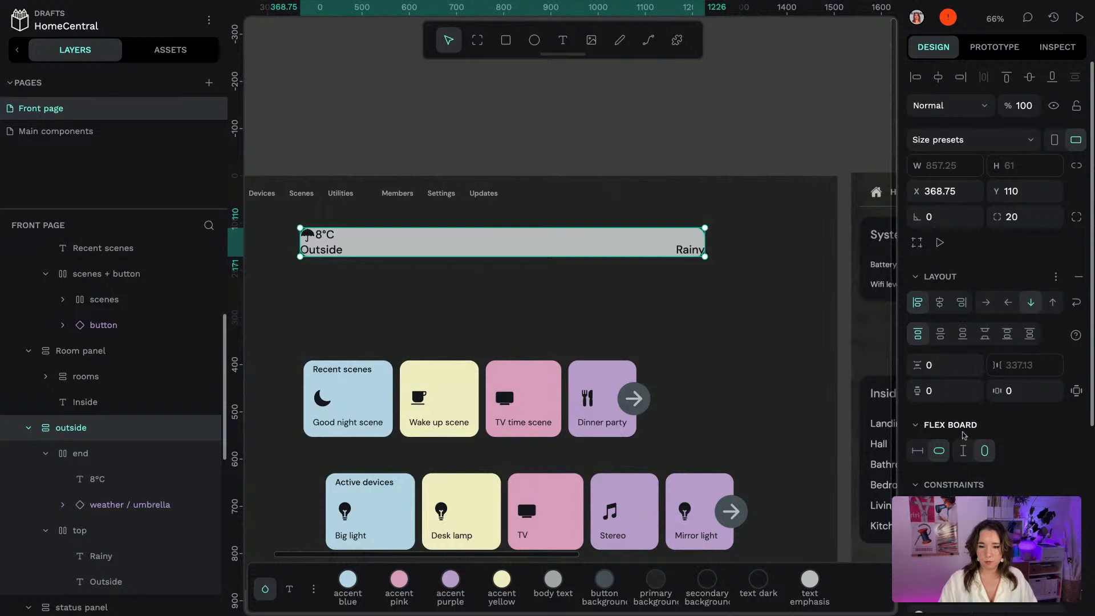
Set the outside board's vertical and horizontal padding to 20
{"action": "left_click", "coordinate": [964, 391]}
{"action": "type", "text": "20"}
{"action": "key", "text": "Return"}
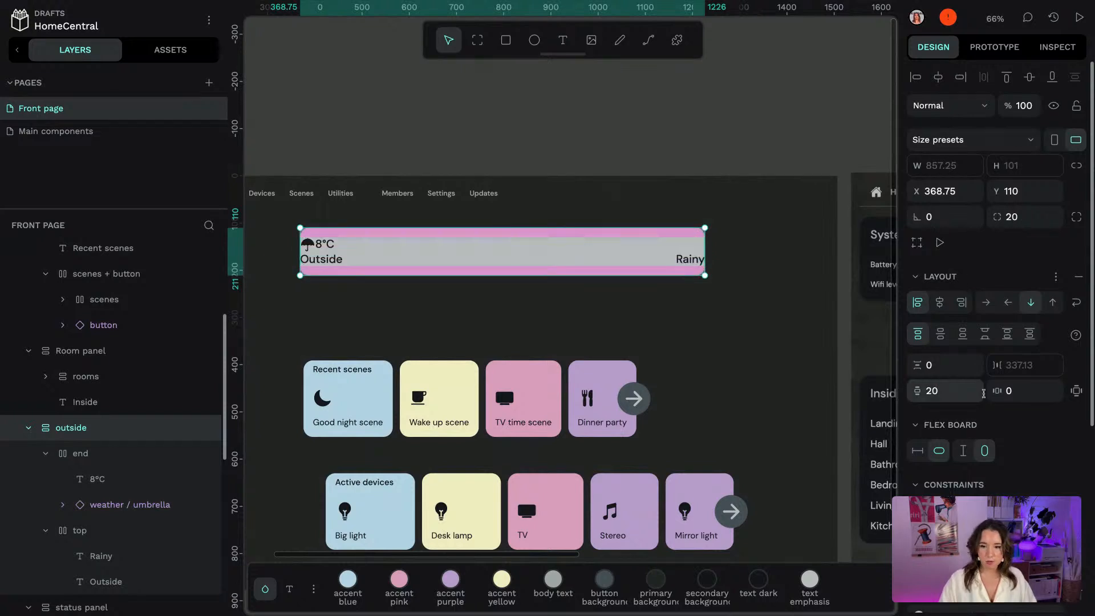
{"action": "left_click", "coordinate": [1021, 391]}
{"action": "type", "text": "20"}
{"action": "key", "text": "Return"}
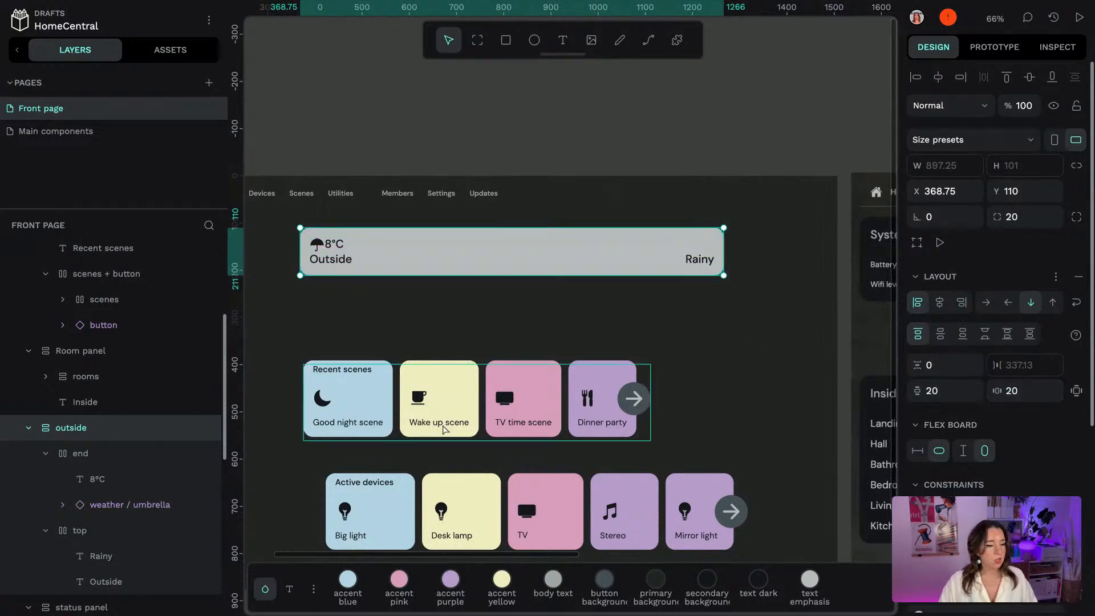
Collapse the end and top board layers and set the outside board's row gap to 20
{"action": "left_click", "coordinate": [80, 453]}
{"action": "left_click", "coordinate": [46, 454]}
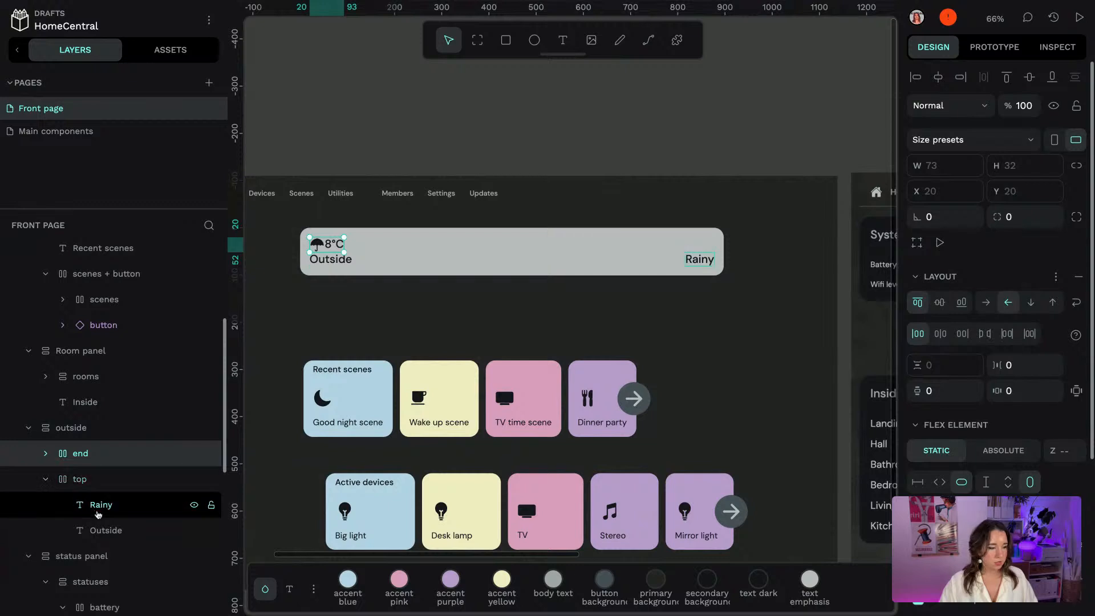
{"action": "left_click", "coordinate": [80, 479]}
{"action": "left_click", "coordinate": [46, 480]}
{"action": "left_click", "coordinate": [70, 428]}
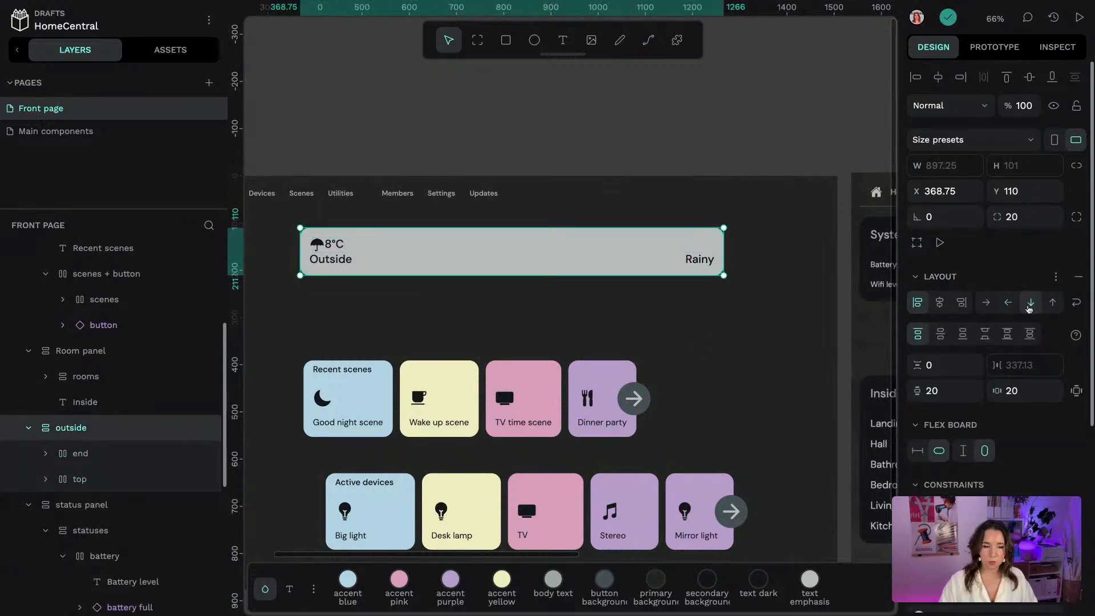
{"action": "left_click", "coordinate": [948, 364]}
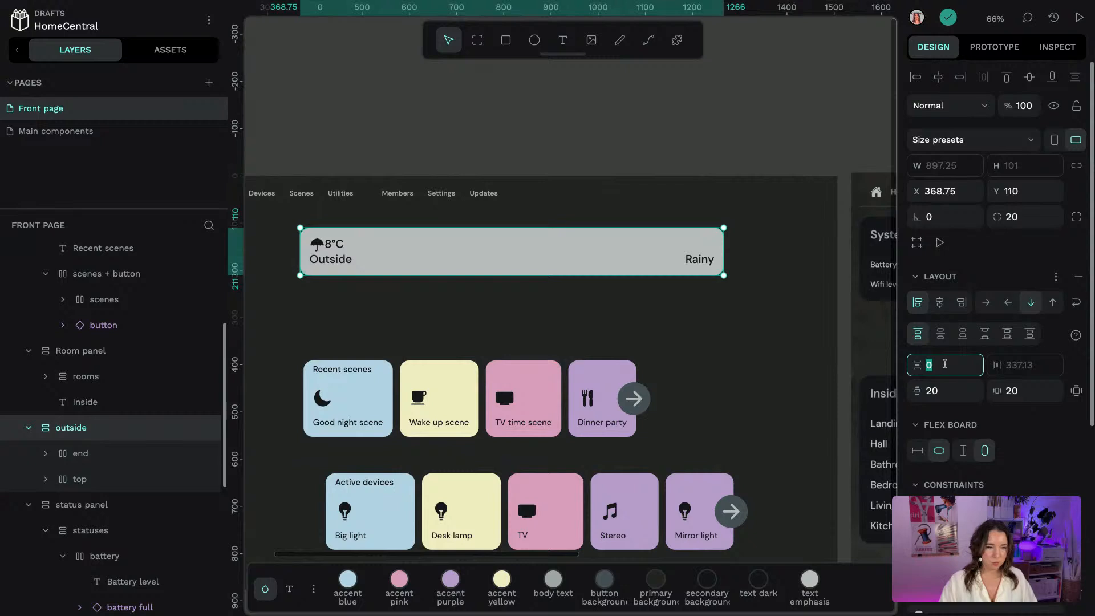
{"action": "type", "text": "20"}
{"action": "key", "text": "Return"}
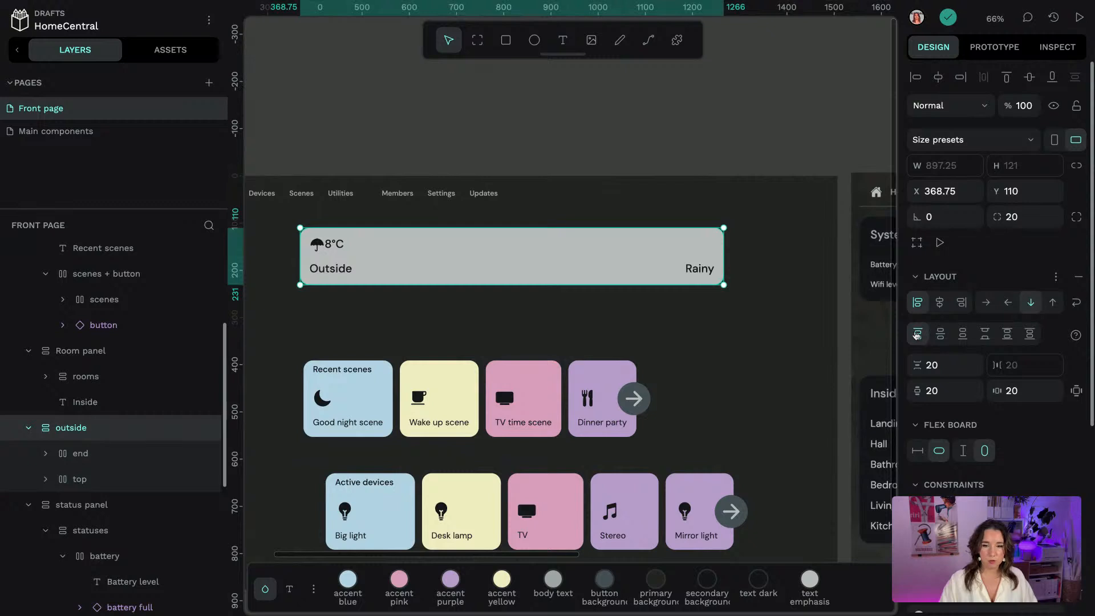
Move the top board above the end board in the outside board's layer order
{"action": "left_click", "coordinate": [99, 462]}
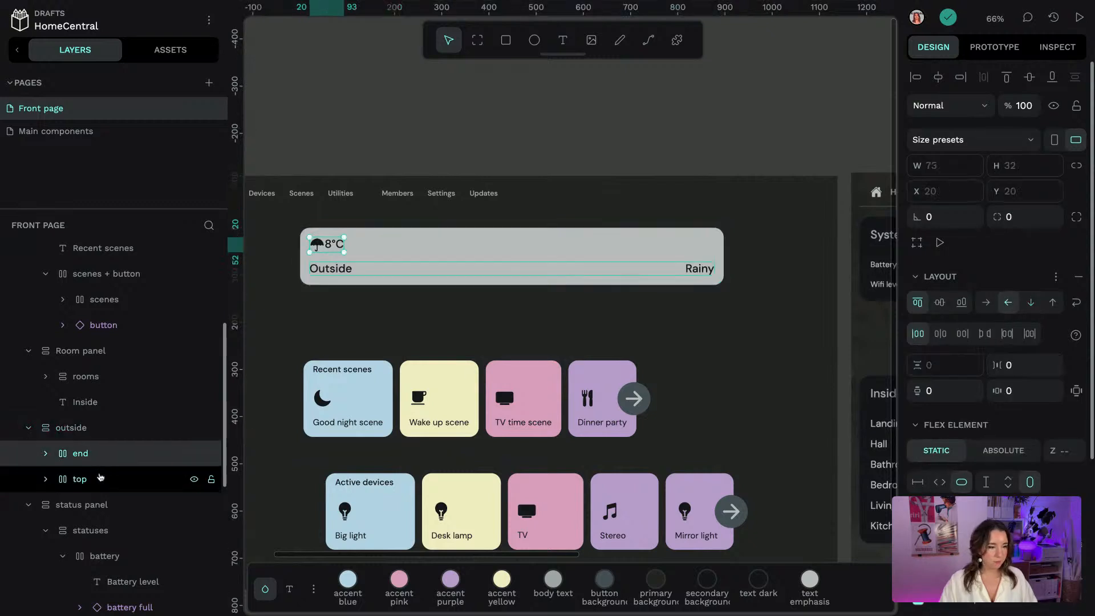
{"action": "left_click", "coordinate": [96, 480]}
{"action": "left_click_drag", "start_coordinate": [114, 468], "coordinate": [115, 456]}
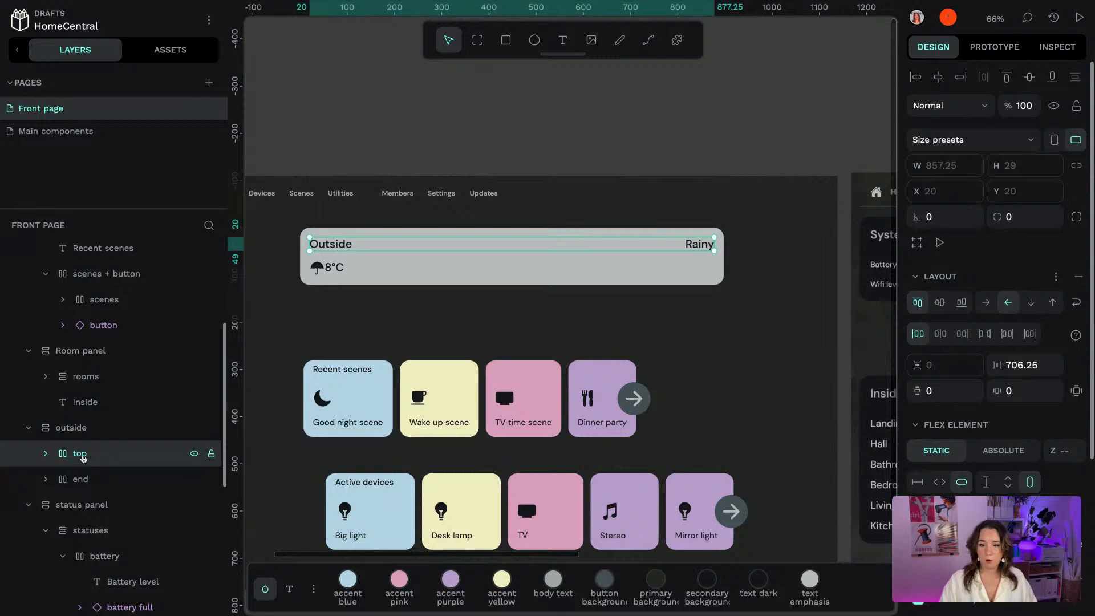
Set the top board's column gap to 30, justify its texts with space between, and select the end board
{"action": "left_click", "coordinate": [1021, 366]}
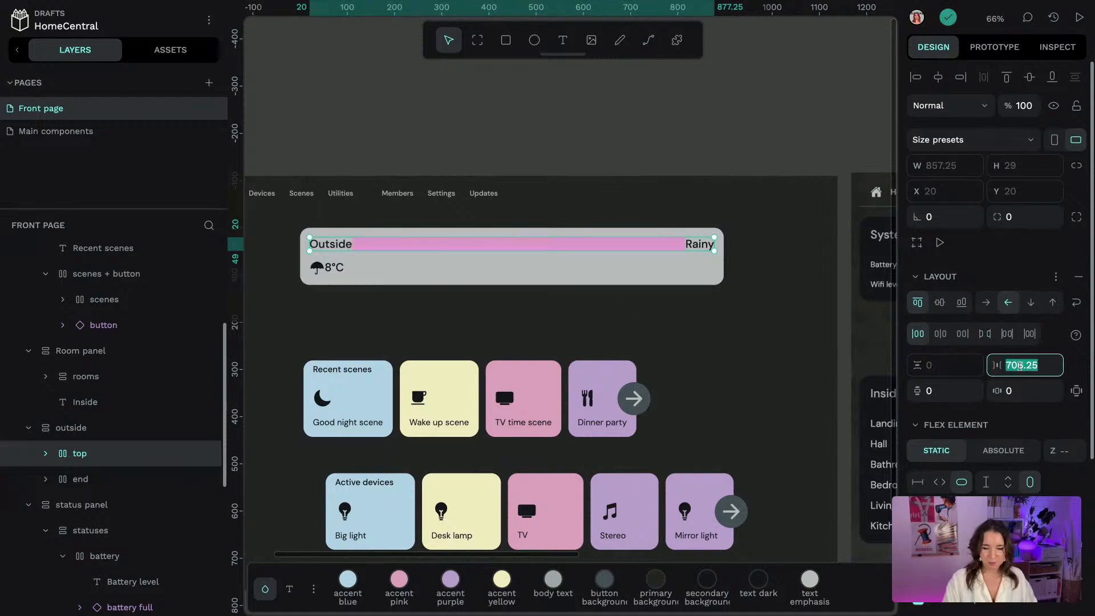
{"action": "type", "text": "30"}
{"action": "key", "text": "Return"}
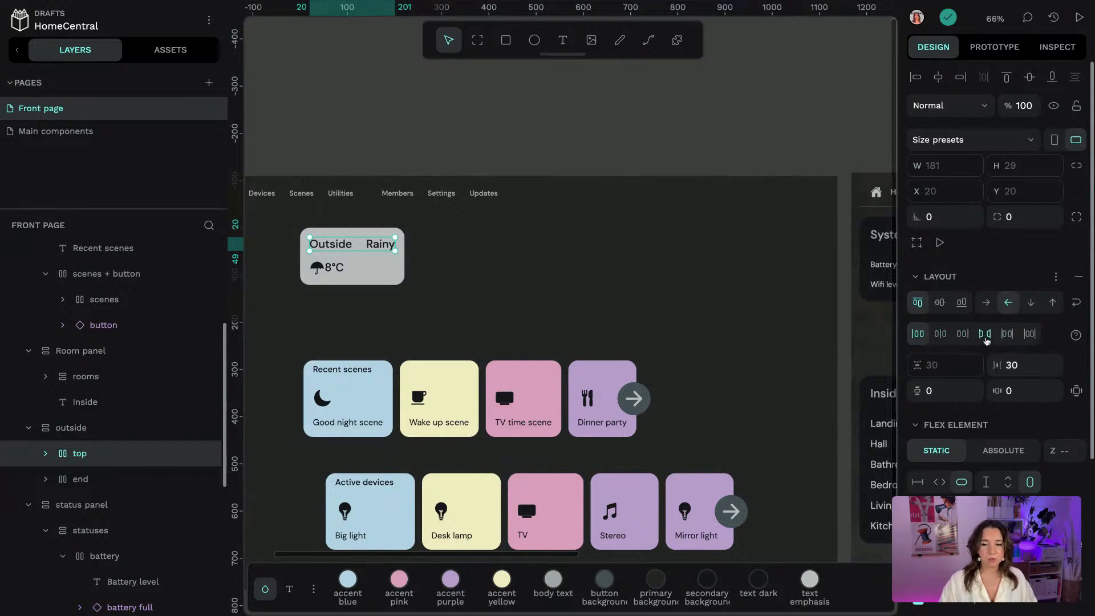
{"action": "left_click", "coordinate": [984, 334]}
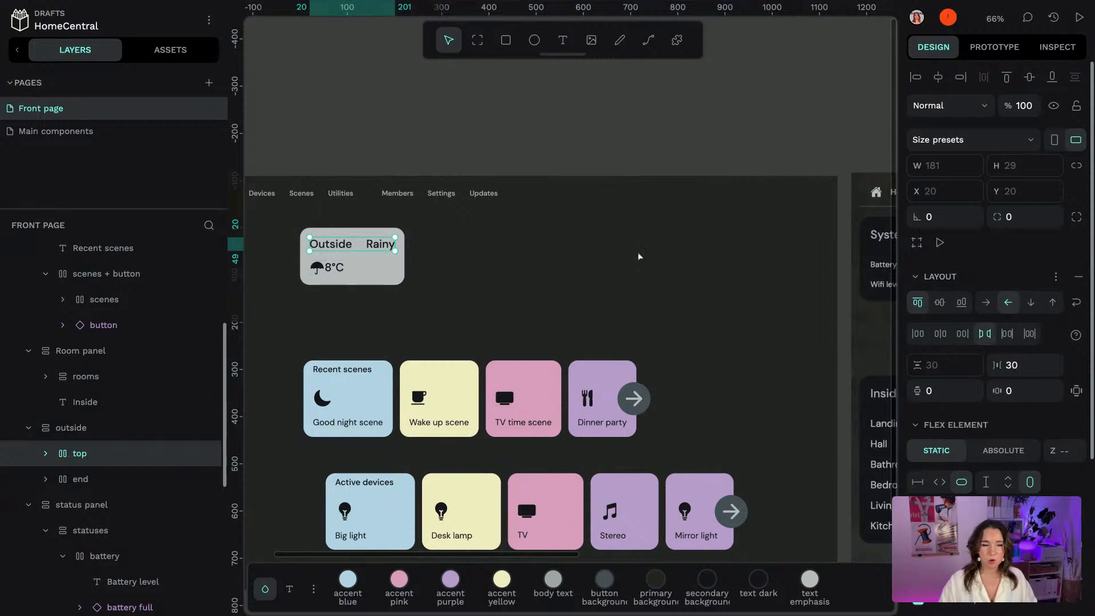
{"action": "left_click", "coordinate": [109, 479]}
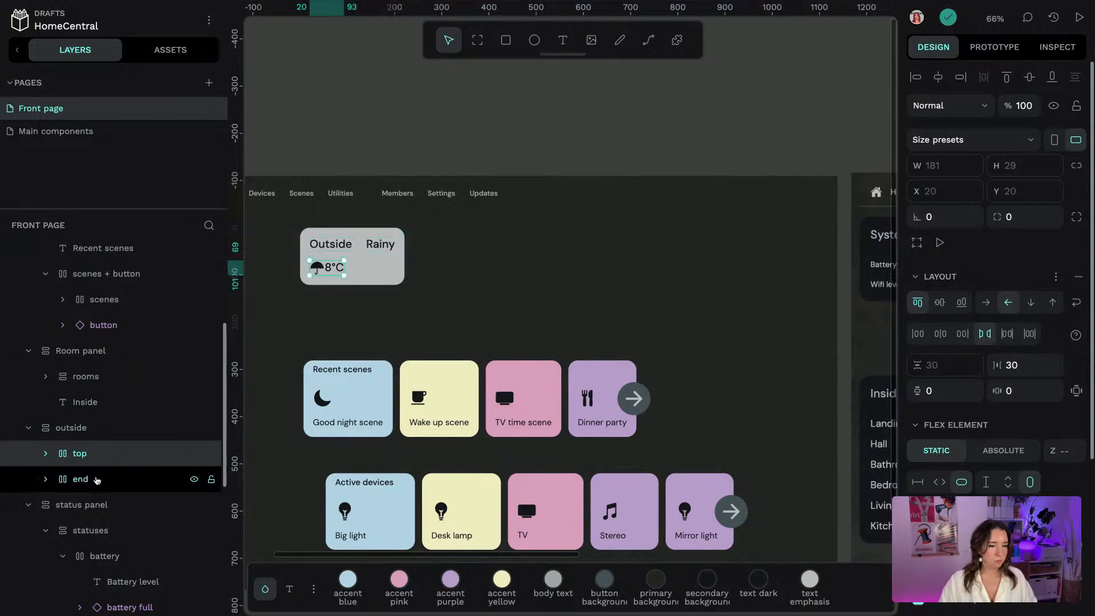
Set the end board's column gap to 30 and justify its icon and temperature with space between
{"action": "left_click", "coordinate": [1024, 366]}
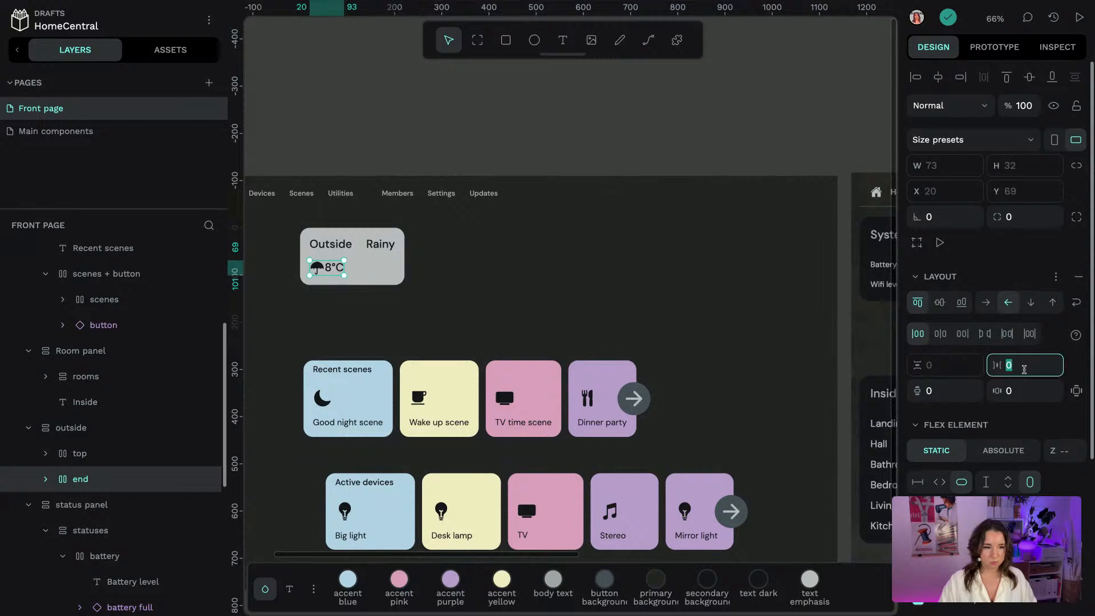
{"action": "type", "text": "30"}
{"action": "key", "text": "Return"}
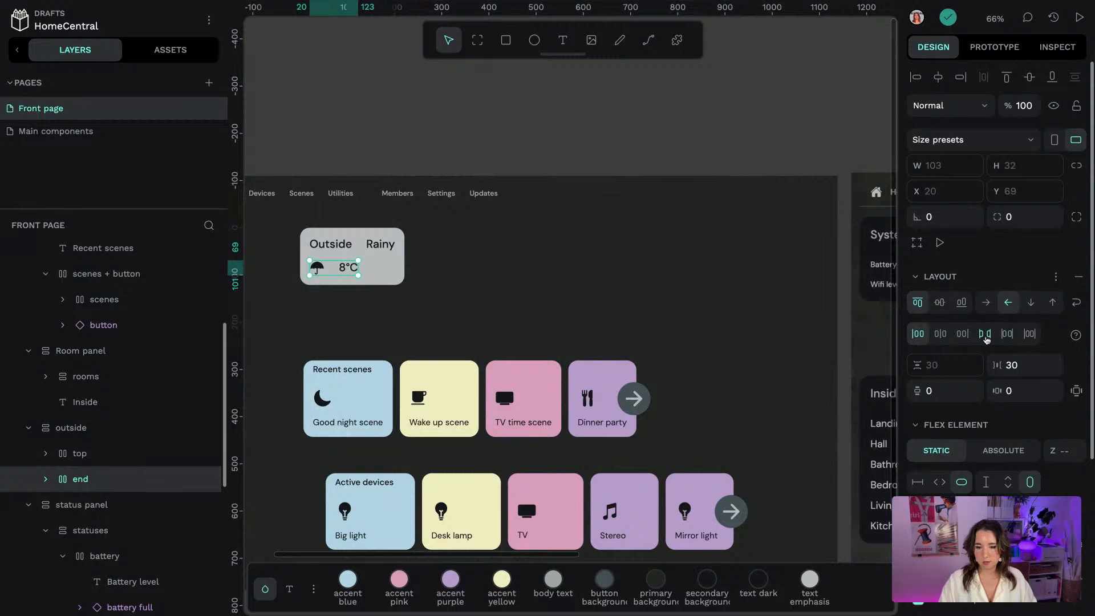
{"action": "left_click", "coordinate": [985, 334]}
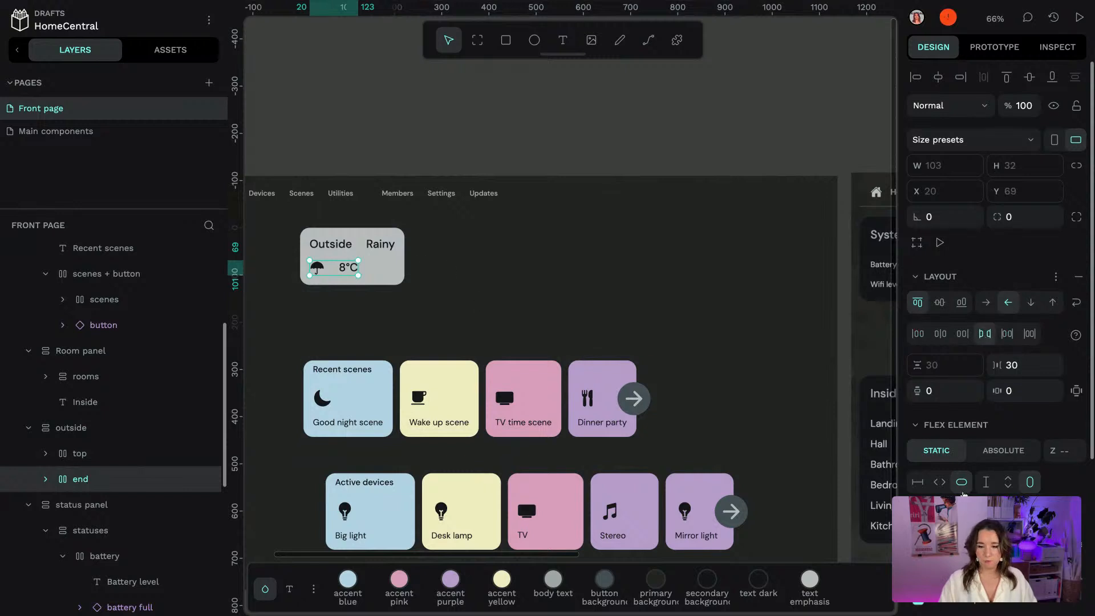
Make the end and top boards fill the full width of the outside board
{"action": "left_click", "coordinate": [940, 483]}
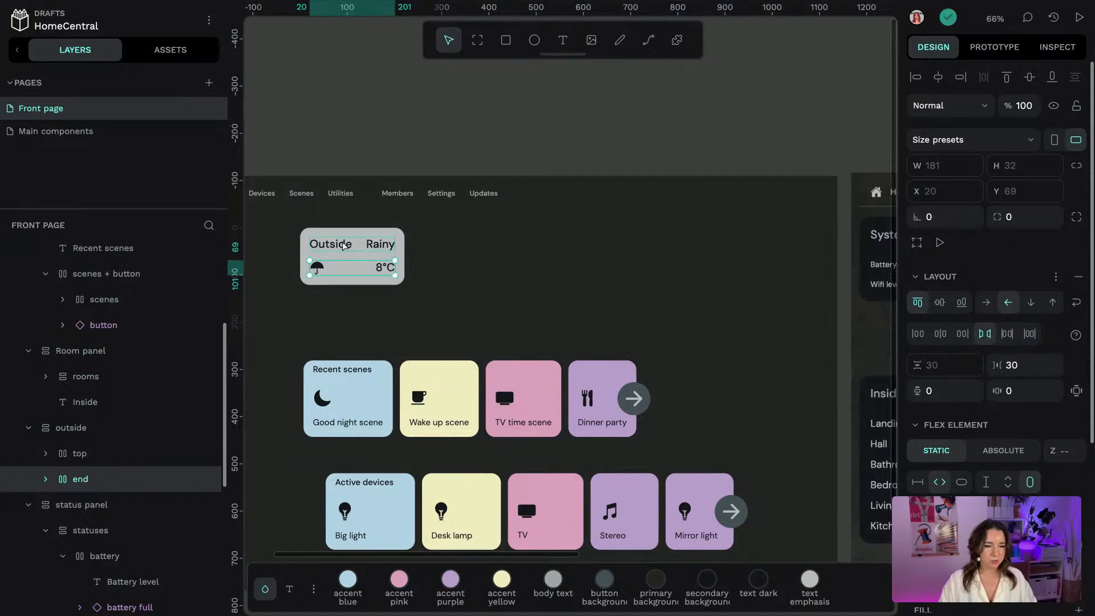
{"action": "left_click", "coordinate": [344, 246]}
{"action": "left_click", "coordinate": [939, 482]}
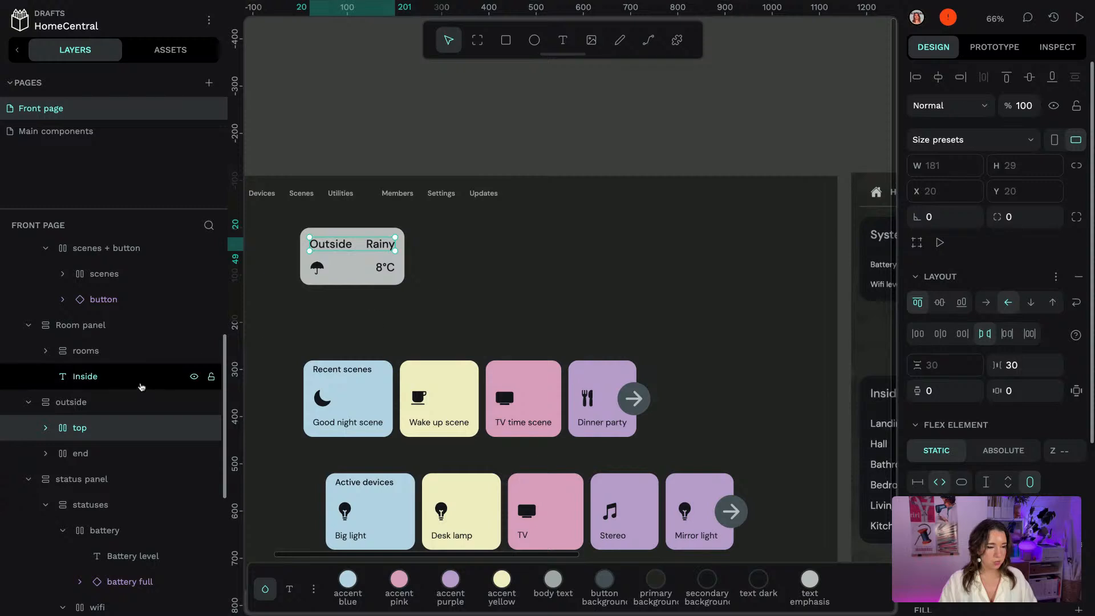
Enlarge the outside board to about 647 by 213 and justify its rows vertically with space between
{"action": "left_click", "coordinate": [352, 274]}
{"action": "left_click", "coordinate": [396, 327]}
{"action": "left_click", "coordinate": [322, 235]}
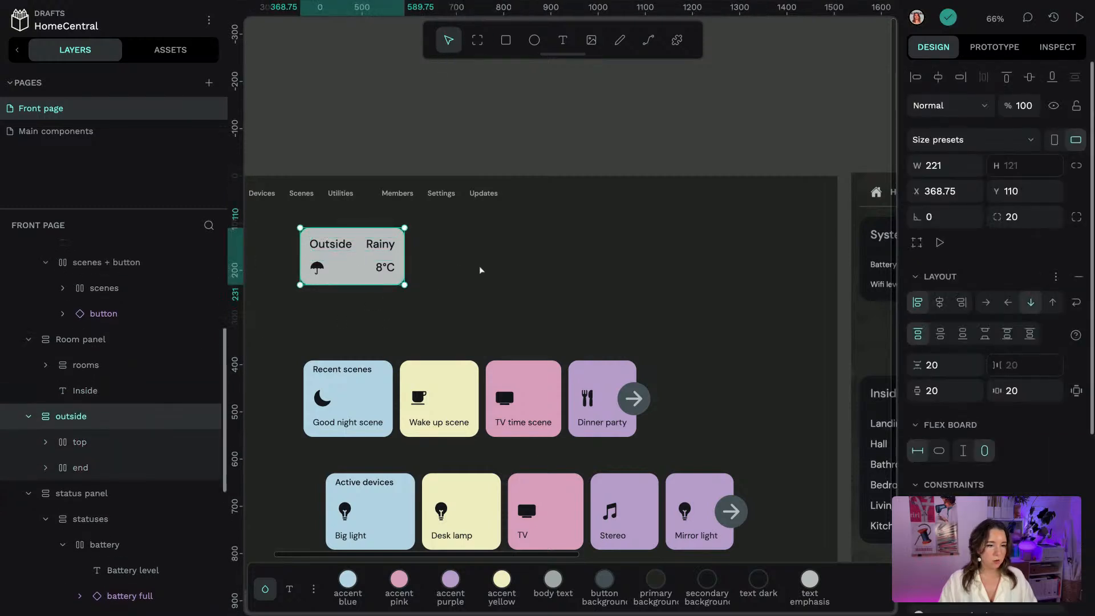
{"action": "scroll", "coordinate": [477, 267], "scroll_direction": "down", "scroll_amount": 2}
{"action": "left_click_drag", "start_coordinate": [372, 325], "coordinate": [423, 306]}
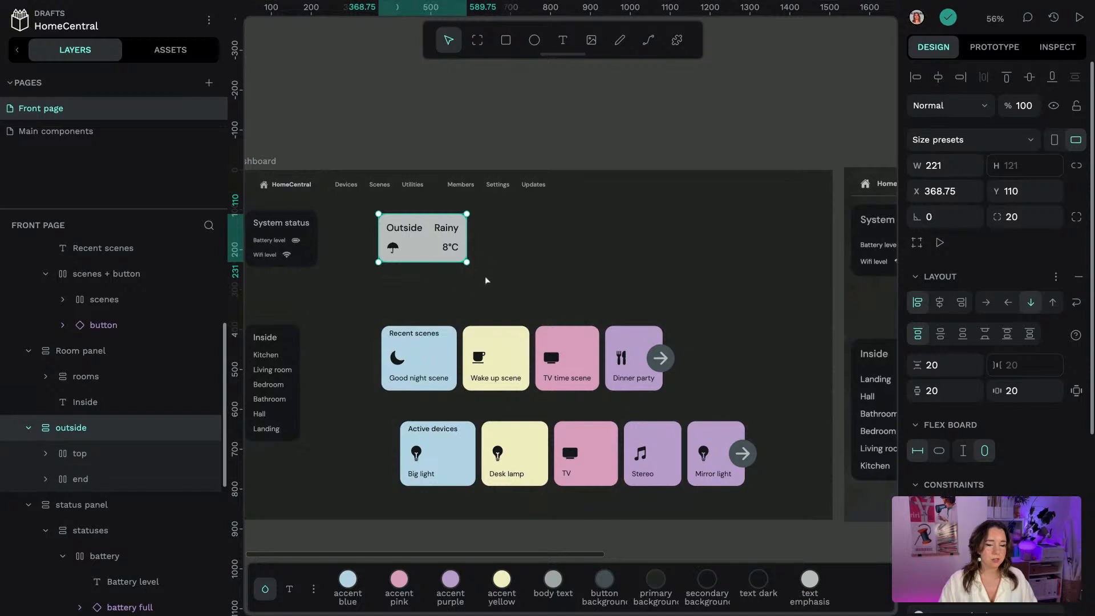
{"action": "scroll", "coordinate": [723, 302], "scroll_direction": "right", "scroll_amount": 5}
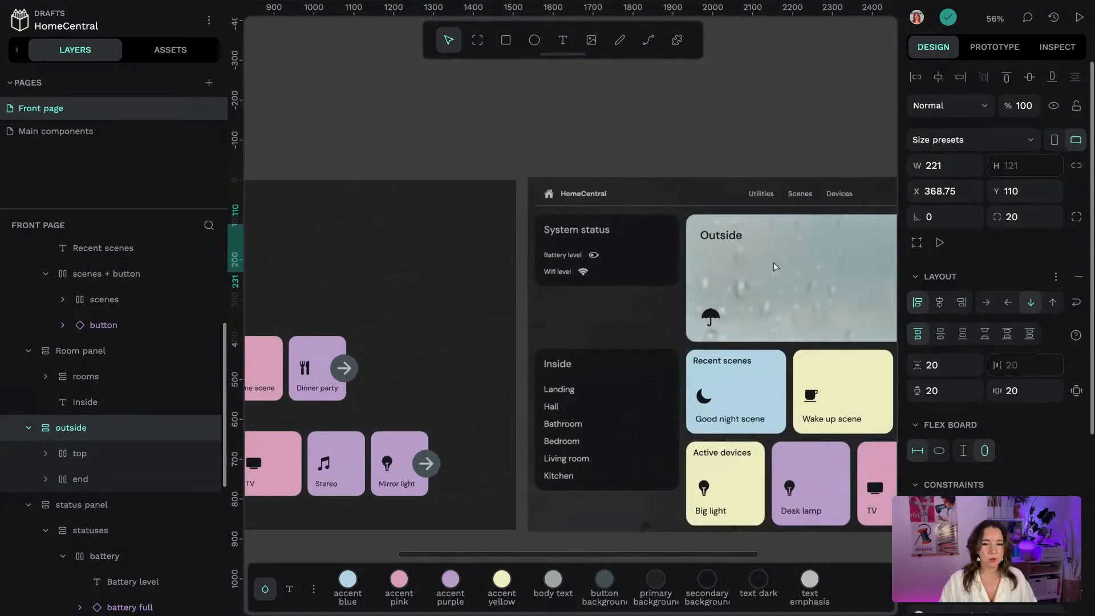
{"action": "scroll", "coordinate": [327, 225], "scroll_direction": "left", "scroll_amount": 6}
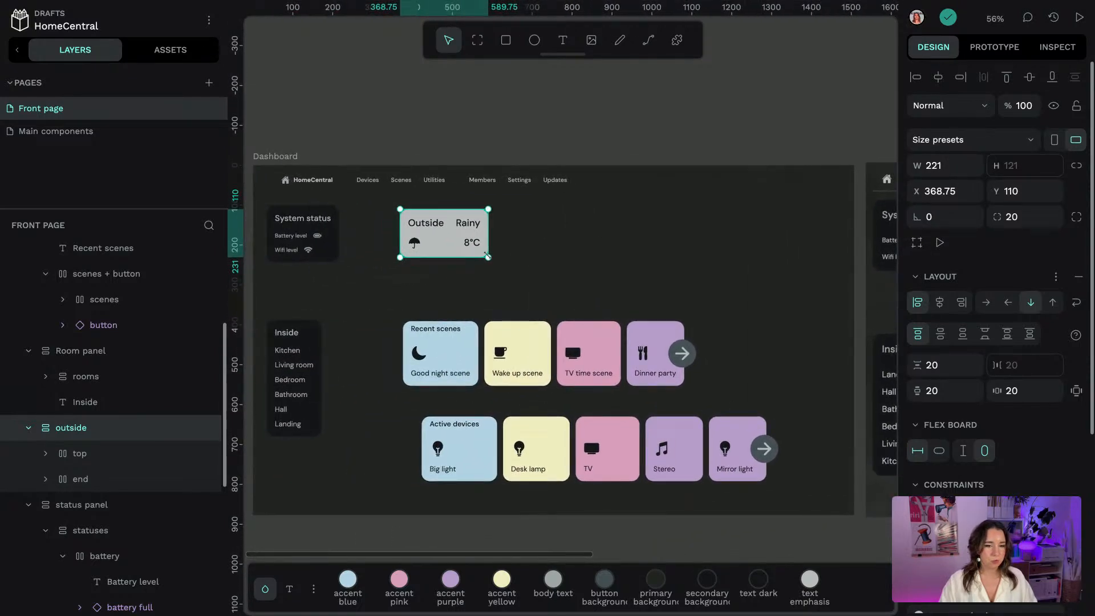
{"action": "left_click_drag", "start_coordinate": [487, 256], "coordinate": [658, 294]}
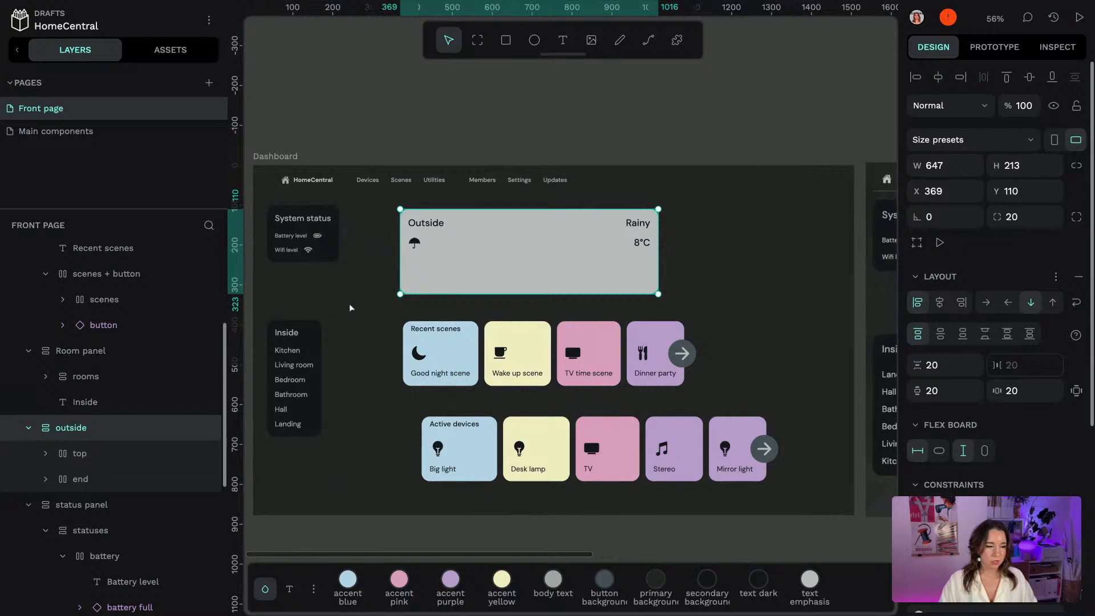
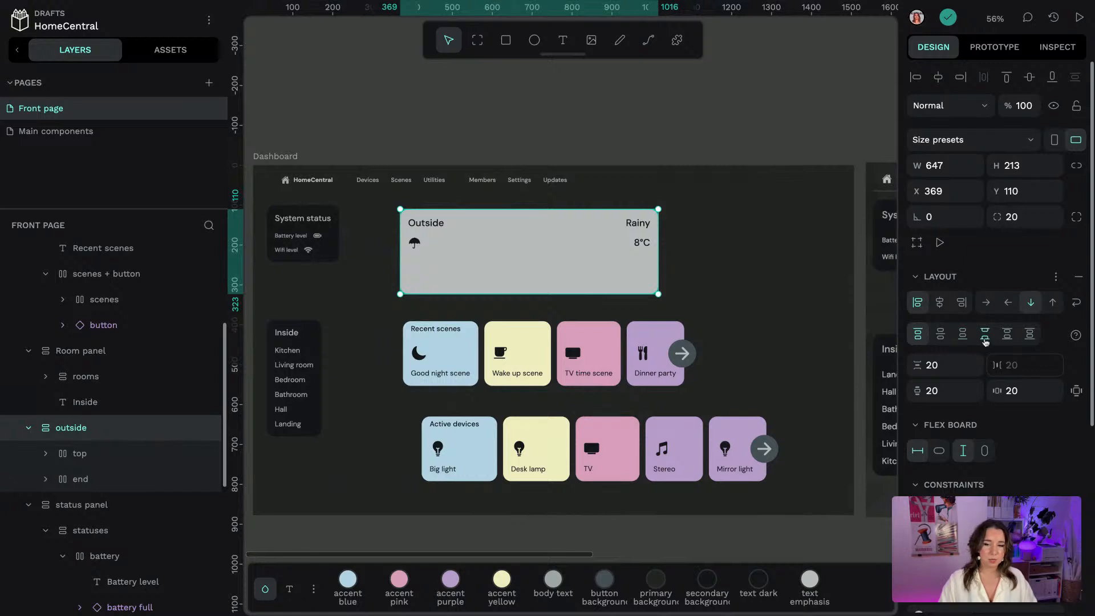
{"action": "left_click", "coordinate": [986, 341]}
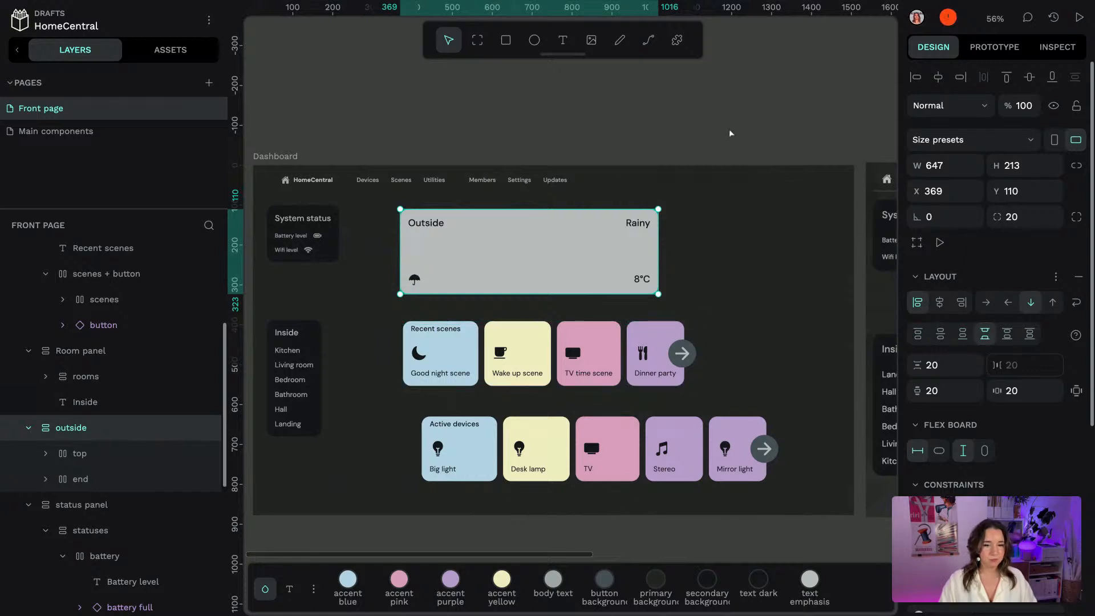
Draw a board about 491 by 91 between the outside panel's top and end rows and name it image
{"action": "left_click", "coordinate": [612, 130]}
{"action": "scroll", "coordinate": [771, 117], "scroll_direction": "right", "scroll_amount": 8}
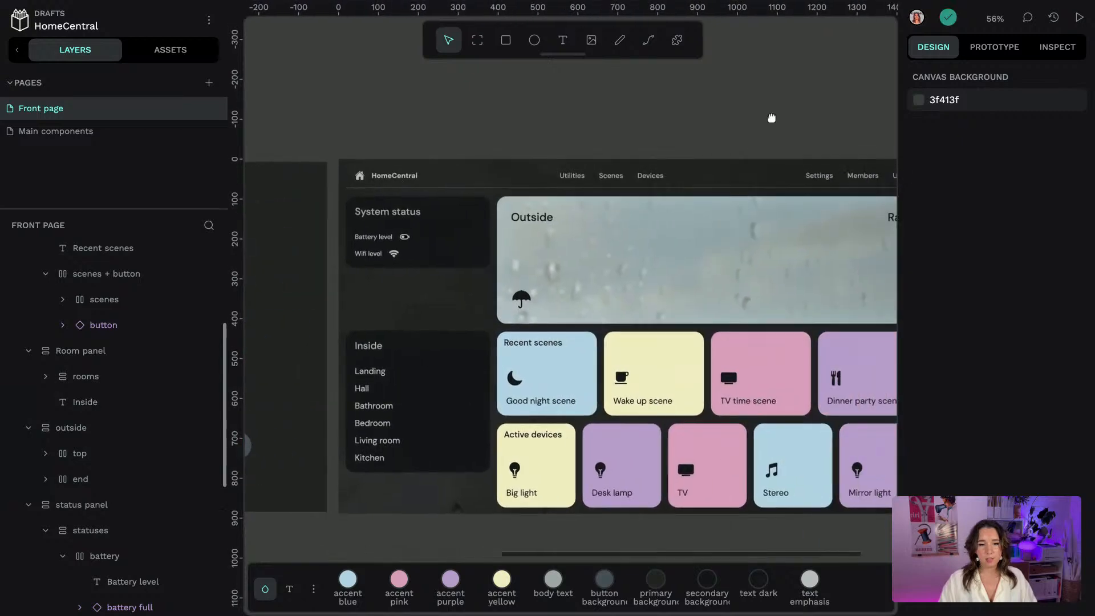
{"action": "scroll", "coordinate": [771, 118], "scroll_direction": "left", "scroll_amount": 8}
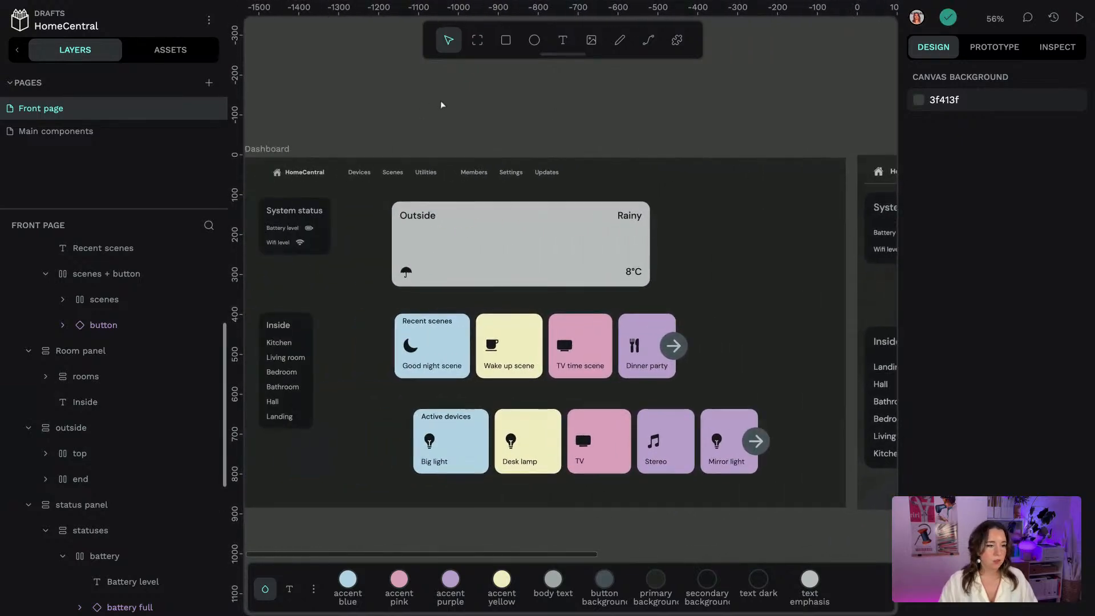
{"action": "left_click", "coordinate": [478, 40]}
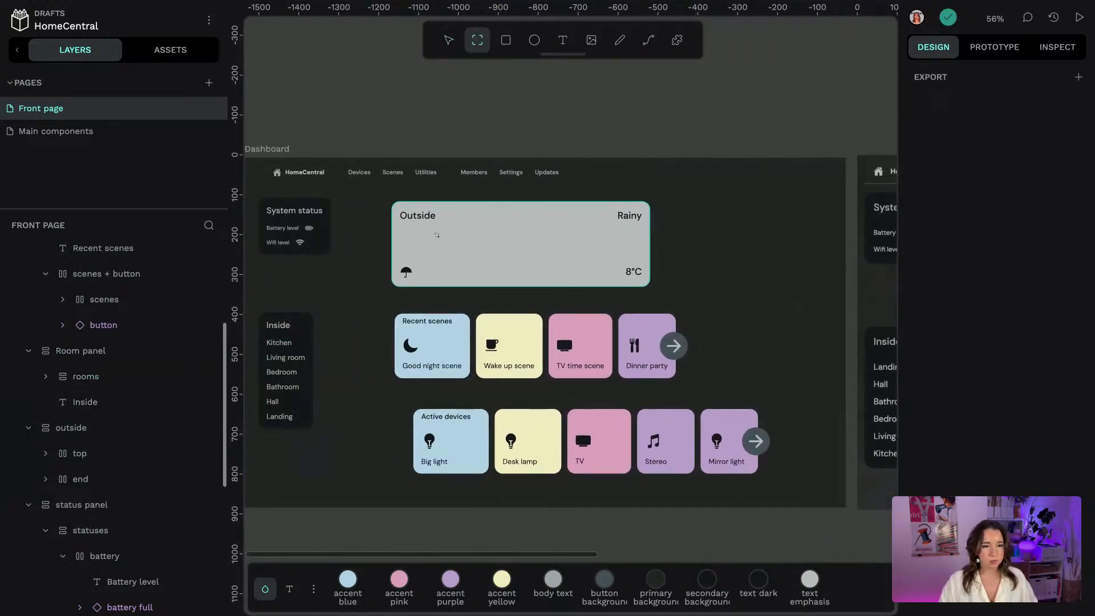
{"action": "left_click_drag", "start_coordinate": [410, 233], "coordinate": [596, 265]}
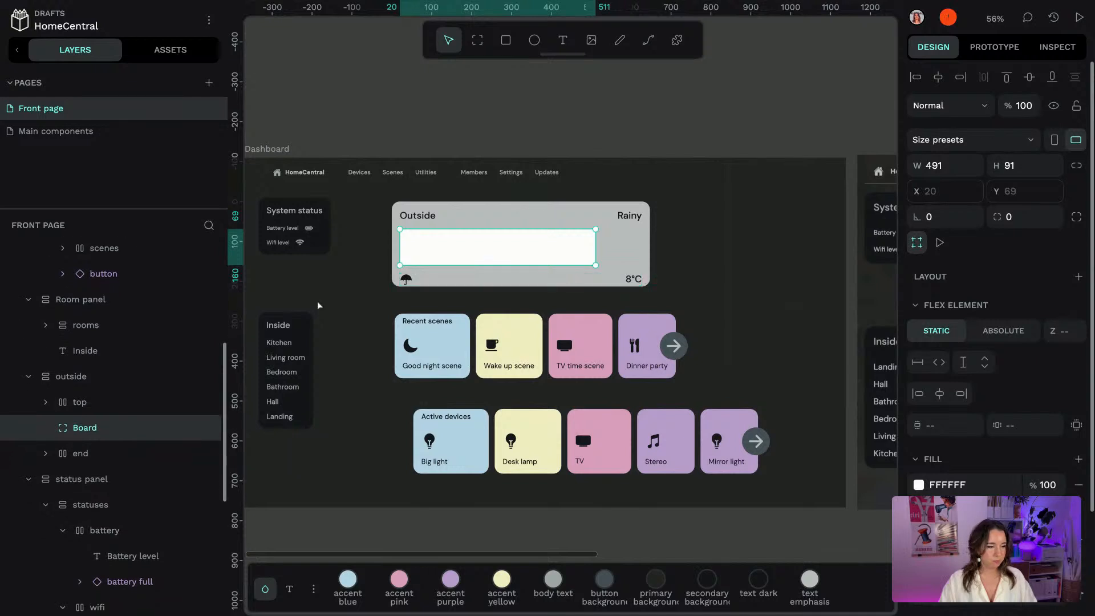
{"action": "double_click", "coordinate": [85, 427]}
{"action": "type", "text": "image"}
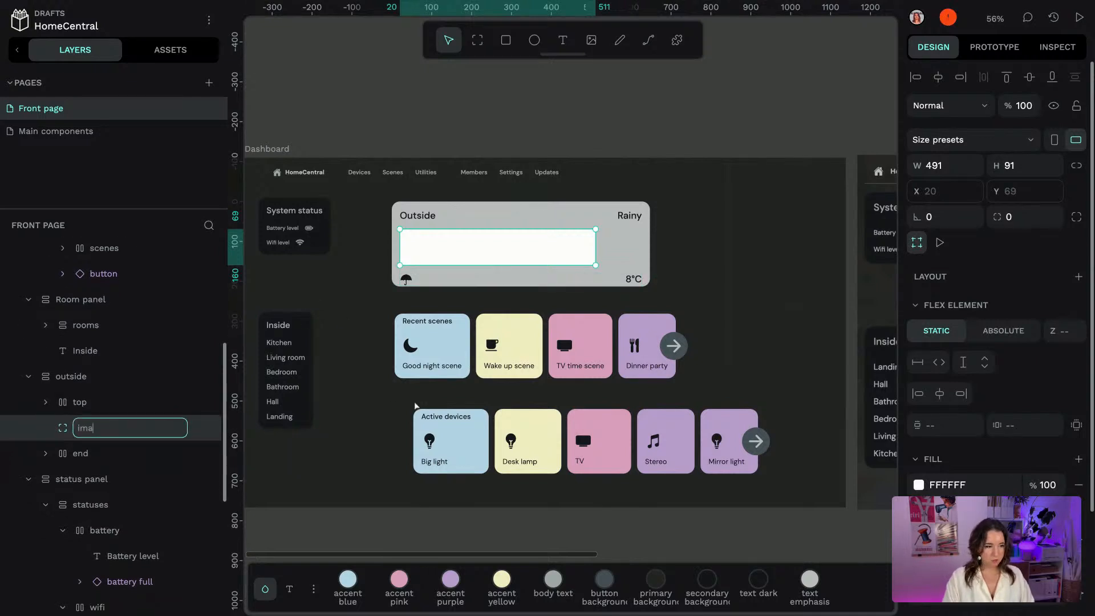
{"action": "key", "text": "Return"}
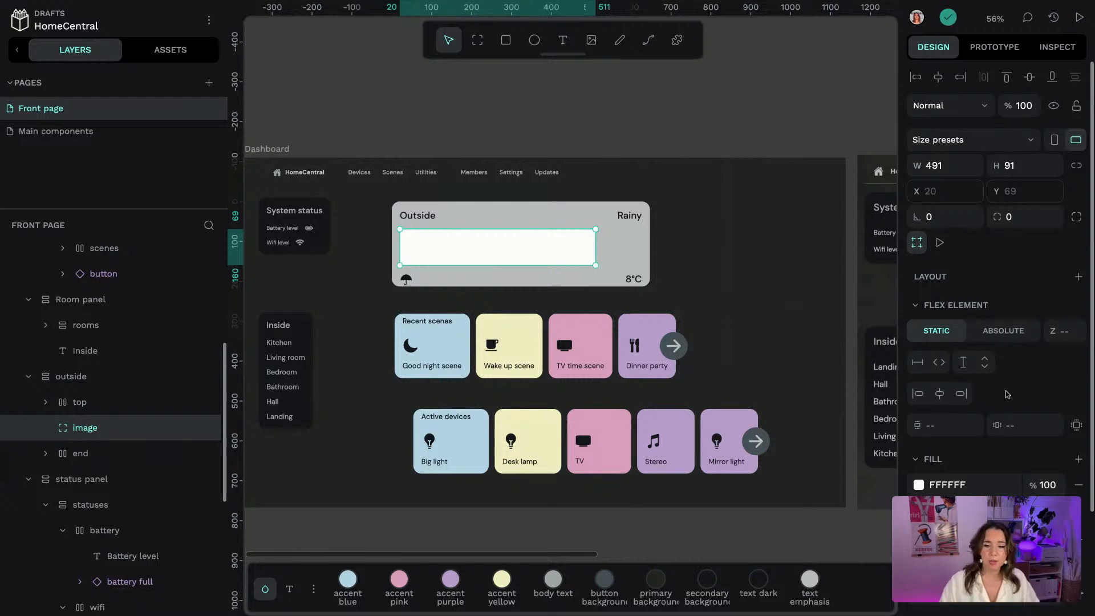
Fill the image board with the photo of raindrops on a window, using an image fill
{"action": "scroll", "coordinate": [1008, 395], "scroll_direction": "down", "scroll_amount": 1}
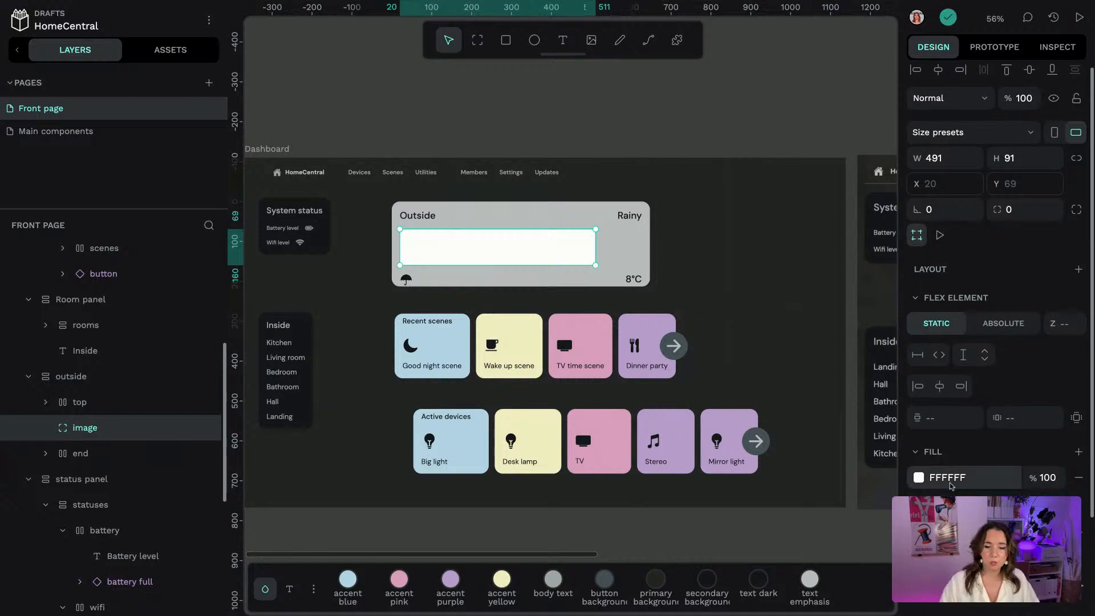
{"action": "left_click", "coordinate": [1078, 451]}
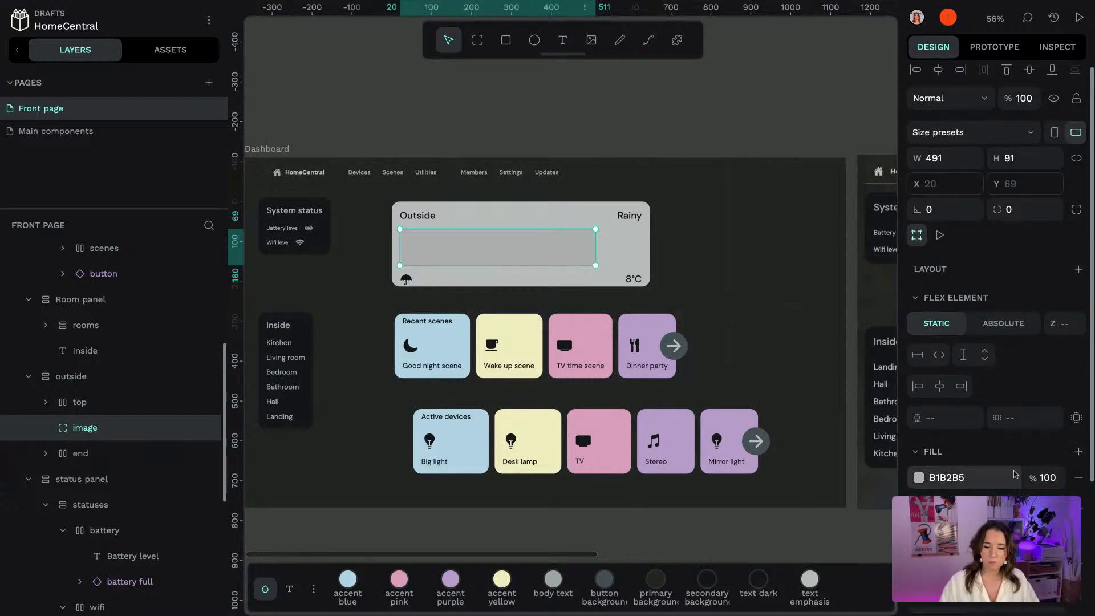
{"action": "left_click", "coordinate": [919, 477]}
{"action": "left_click", "coordinate": [851, 275]}
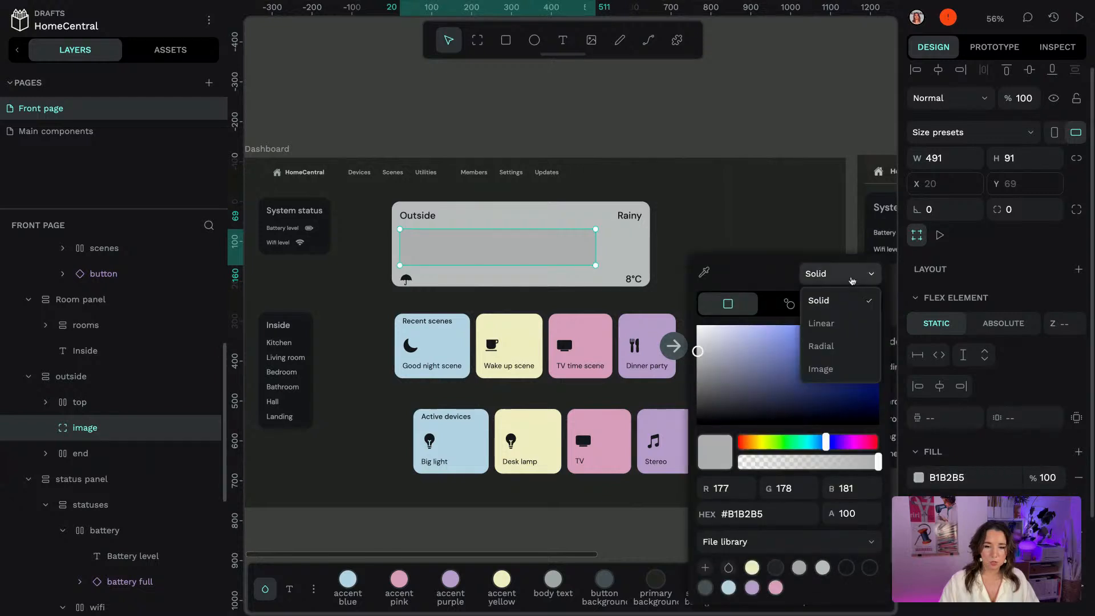
{"action": "left_click", "coordinate": [862, 373]}
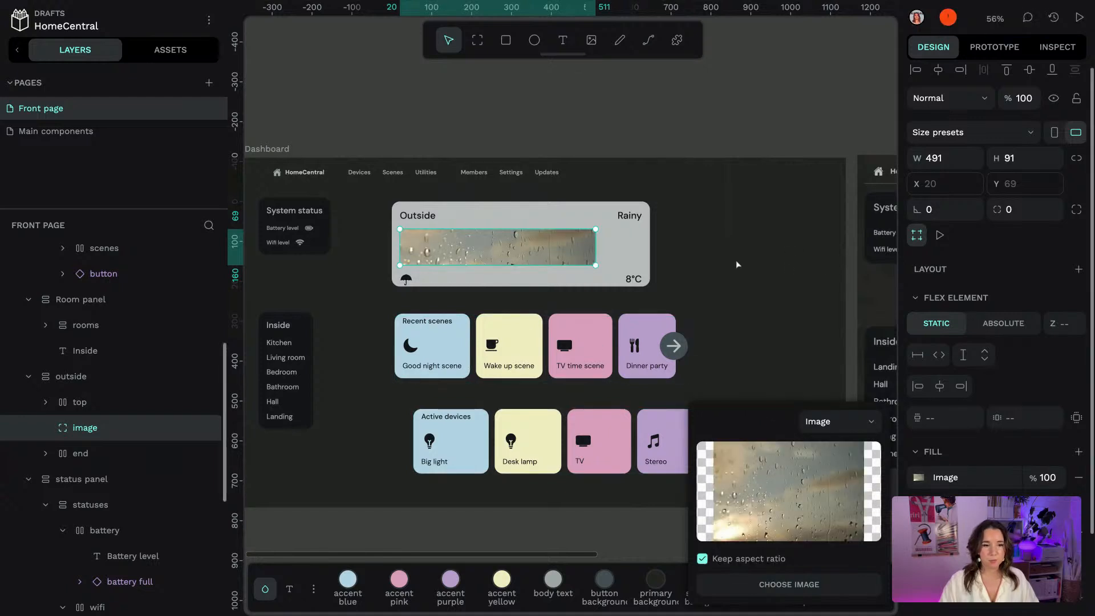
{"action": "left_click", "coordinate": [505, 253]}
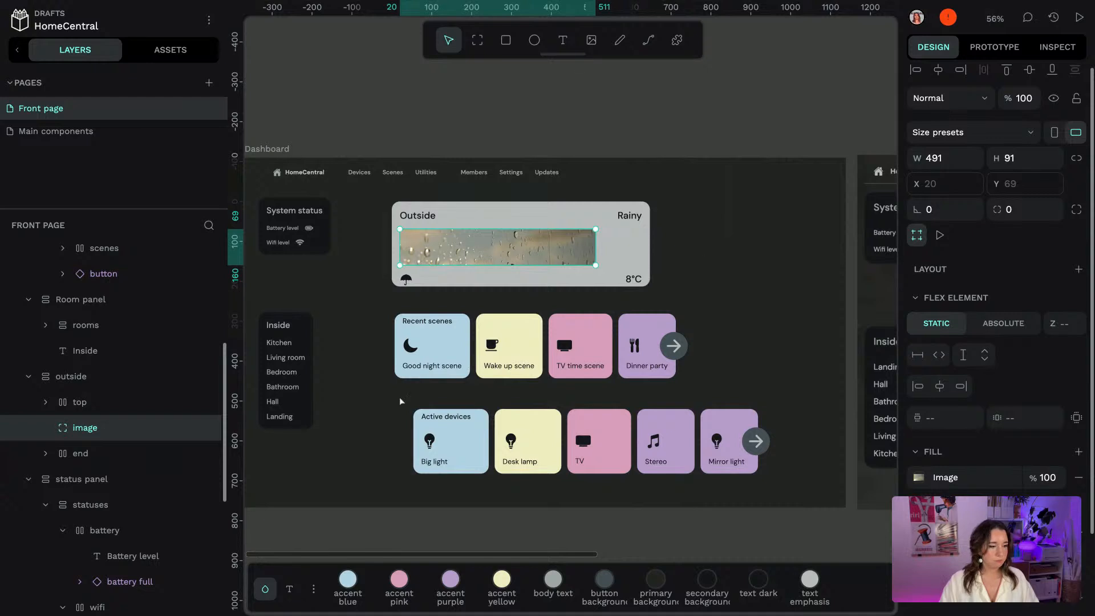
Overlay the photo with an accent blue fill detached from the library colour, at 80% opacity
{"action": "left_click", "coordinate": [1079, 455]}
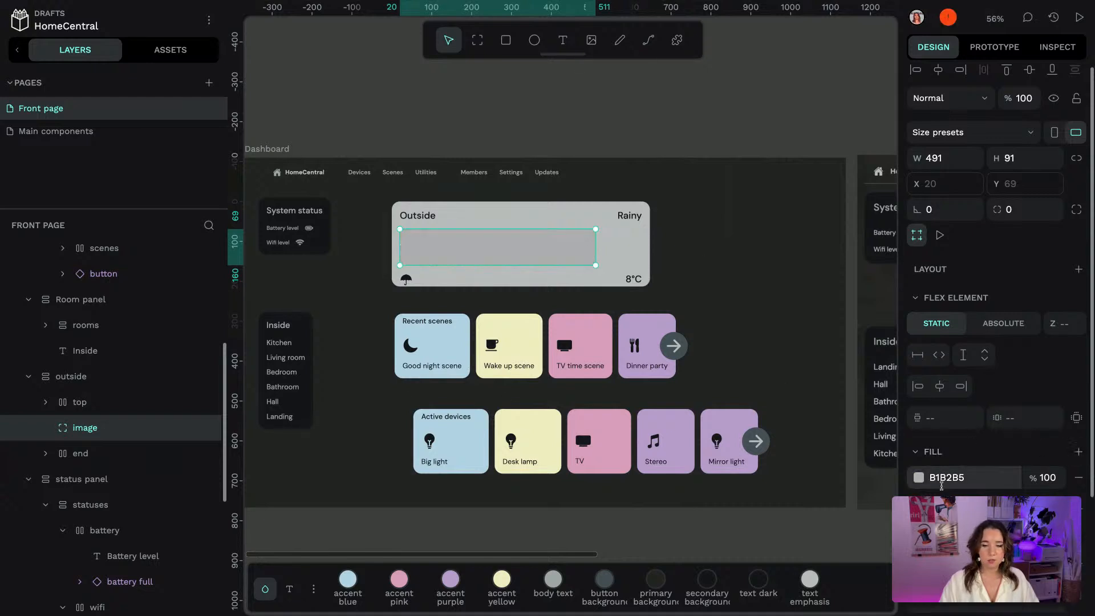
{"action": "left_click", "coordinate": [810, 580]}
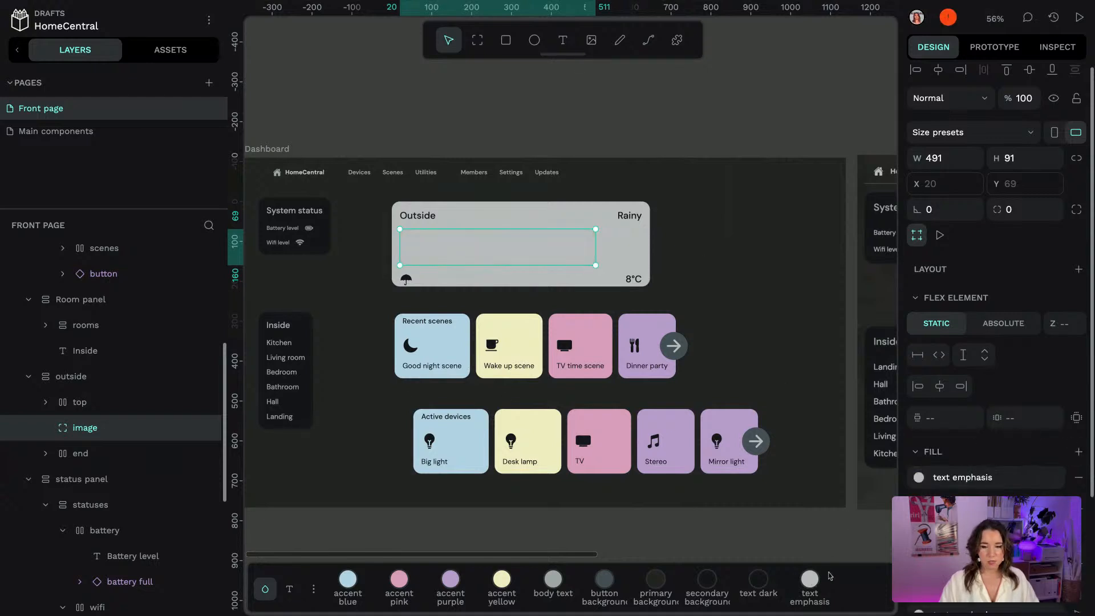
{"action": "left_click", "coordinate": [345, 581]}
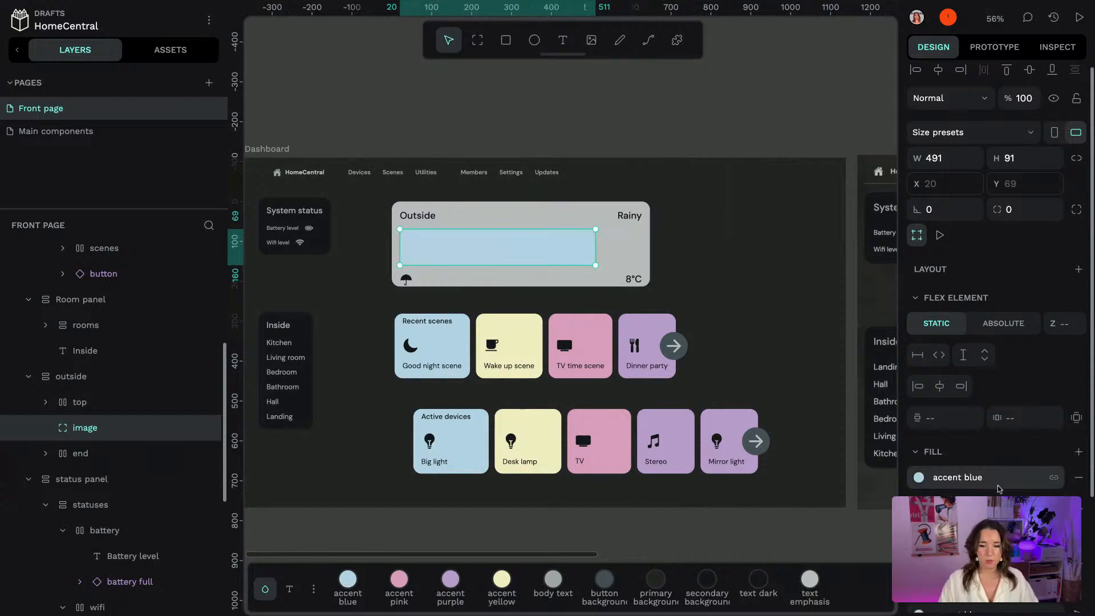
{"action": "left_click", "coordinate": [1053, 477]}
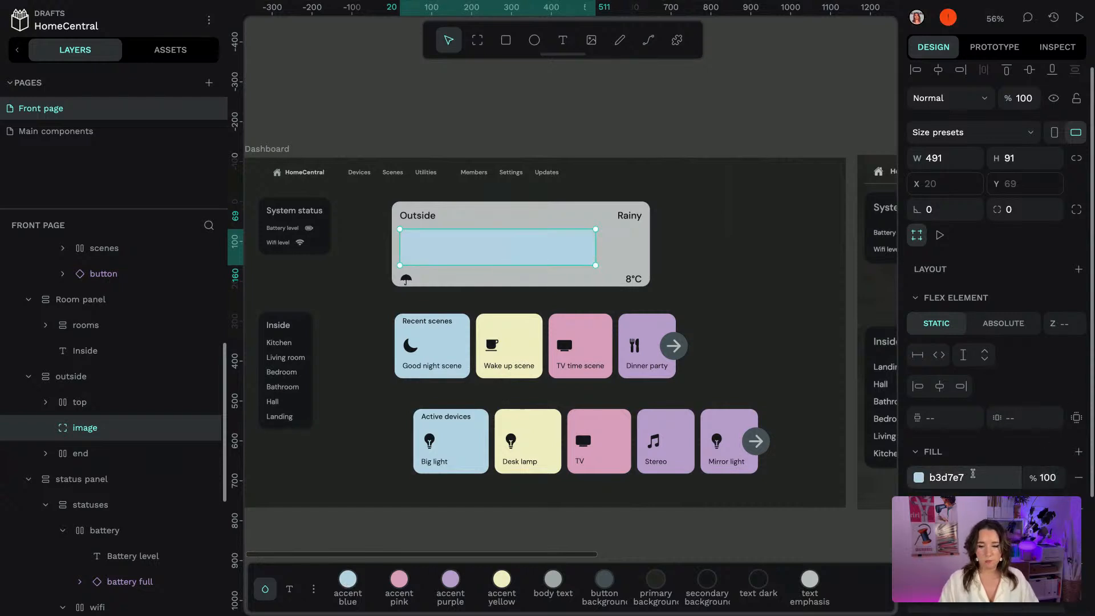
{"action": "left_click", "coordinate": [1048, 478]}
{"action": "type", "text": "80"}
{"action": "key", "text": "Return"}
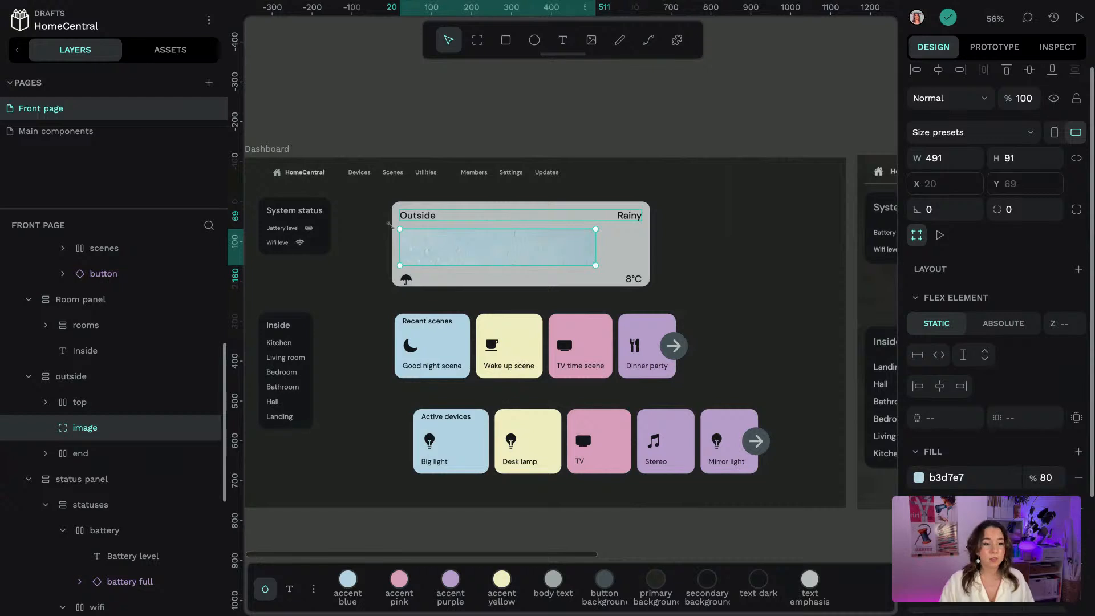
Position the image board absolutely, stretch it over the whole outside board at 647 by 213, and clip the outside board's content
{"action": "left_click_drag", "start_coordinate": [499, 248], "coordinate": [528, 250]}
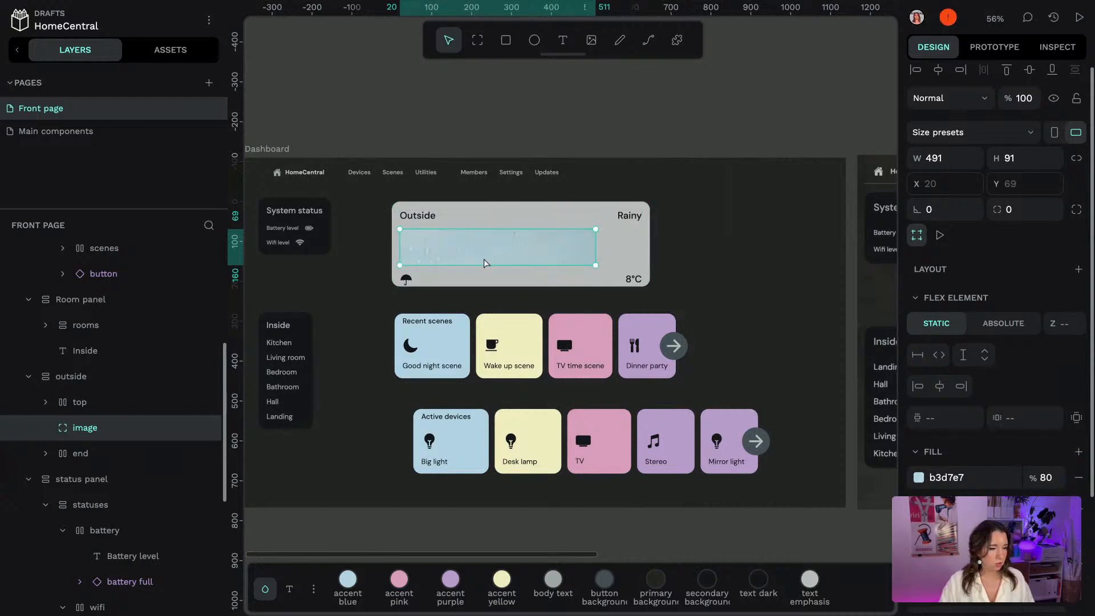
{"action": "left_click", "coordinate": [1003, 324]}
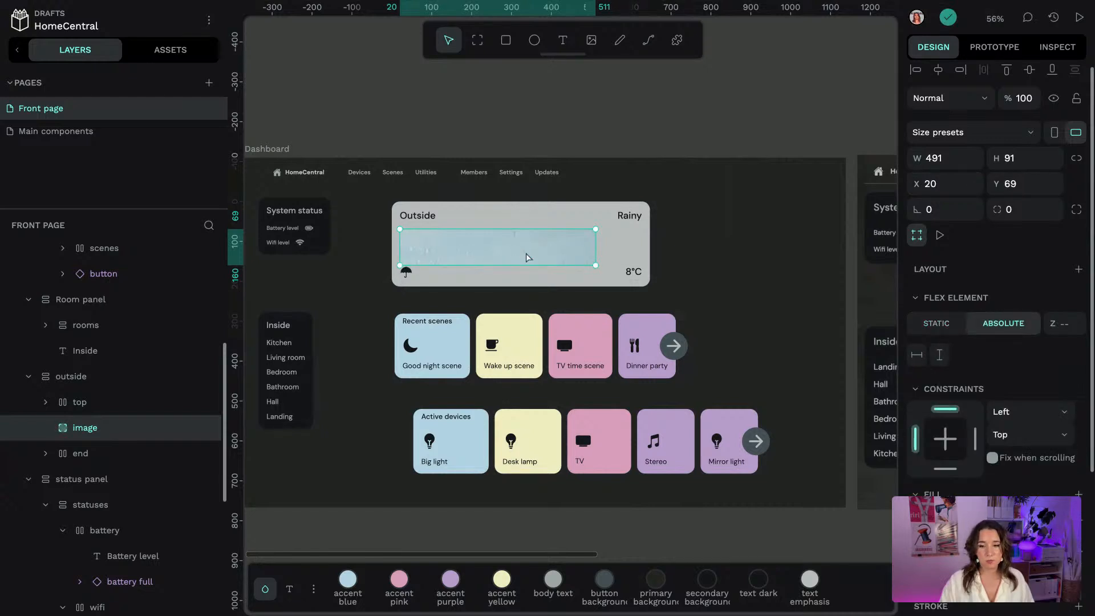
{"action": "left_click_drag", "start_coordinate": [512, 255], "coordinate": [515, 227]}
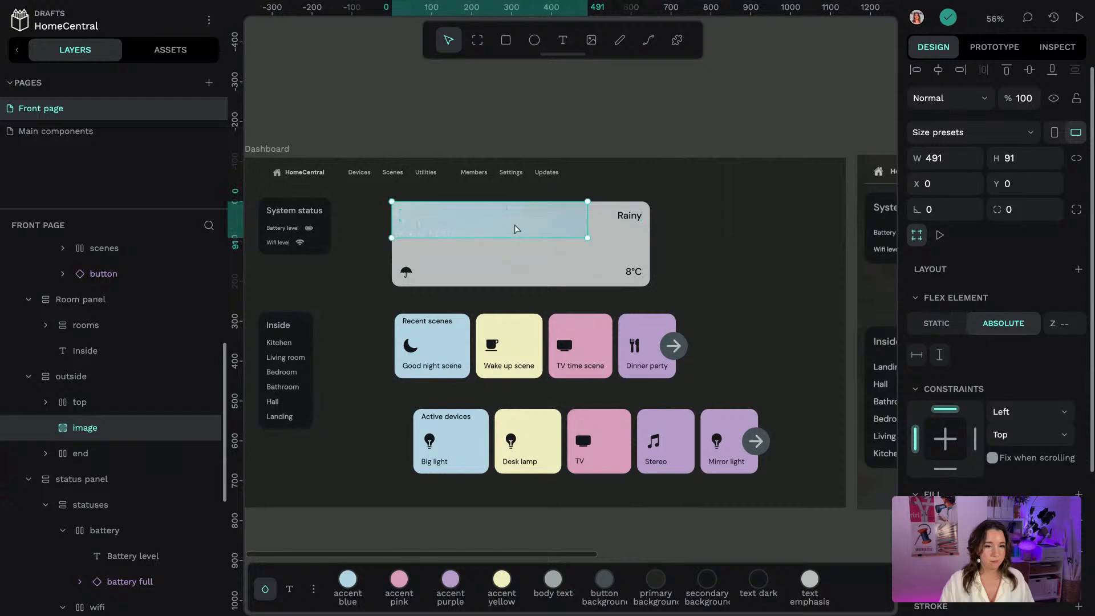
{"action": "left_click_drag", "start_coordinate": [587, 237], "coordinate": [650, 286]}
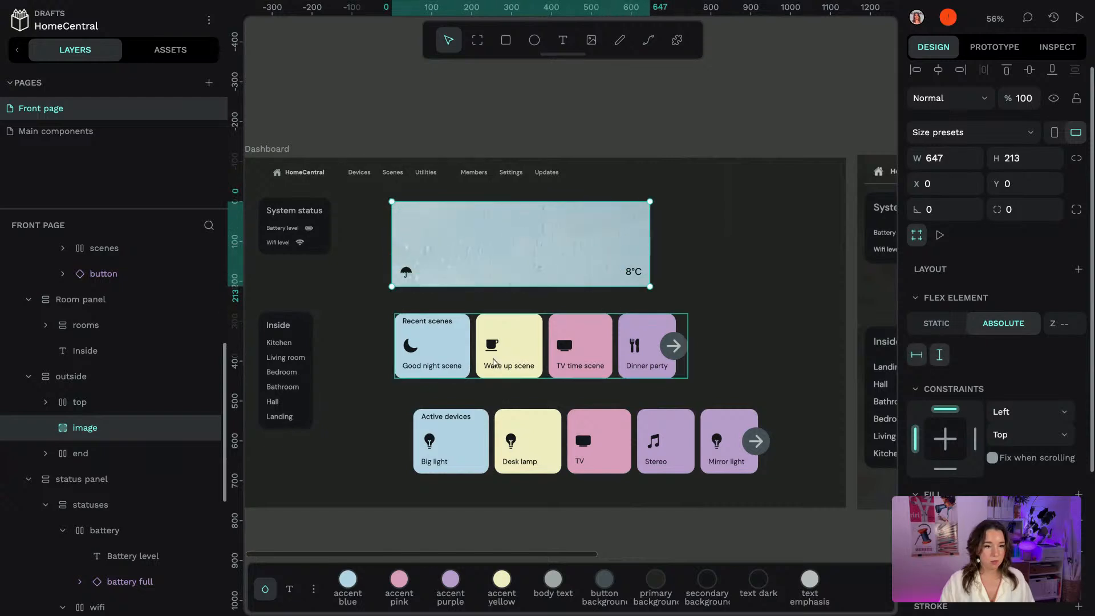
{"action": "left_click", "coordinate": [71, 376]}
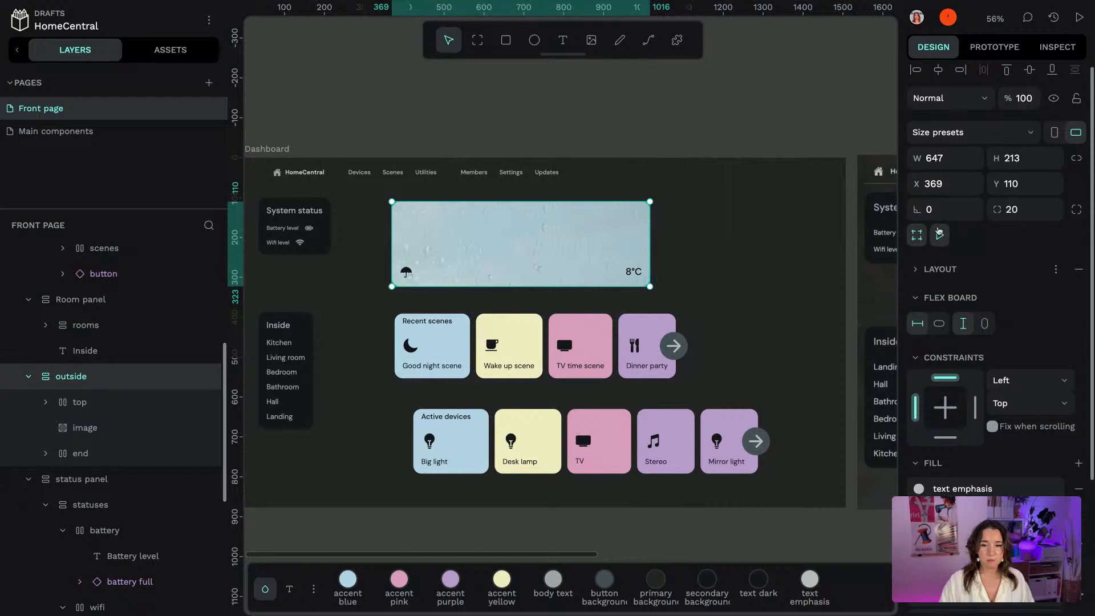
Set the z-index of the outside panel's top row to 1 to bring it above the image board
{"action": "left_click", "coordinate": [122, 428]}
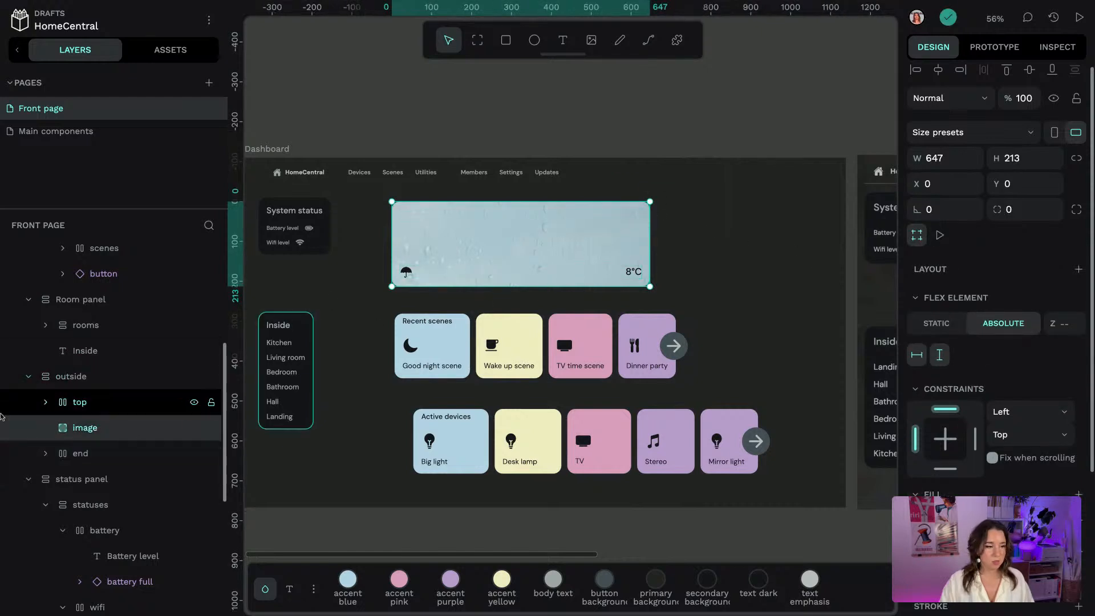
{"action": "left_click", "coordinate": [125, 401]}
{"action": "left_click", "coordinate": [1066, 325]}
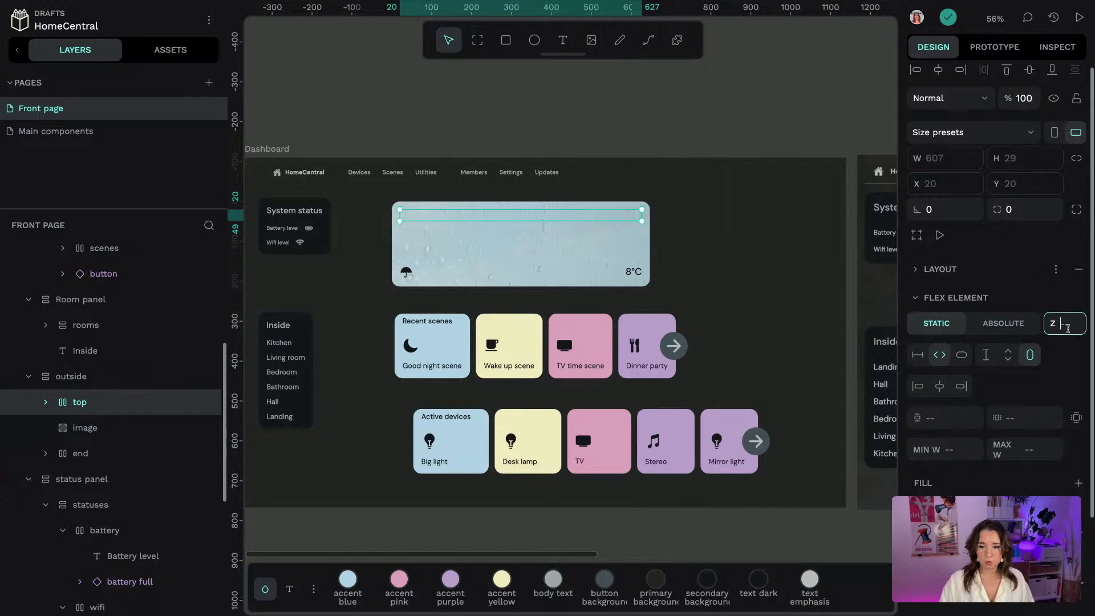
{"action": "type", "text": "1"}
{"action": "key", "text": "Return"}
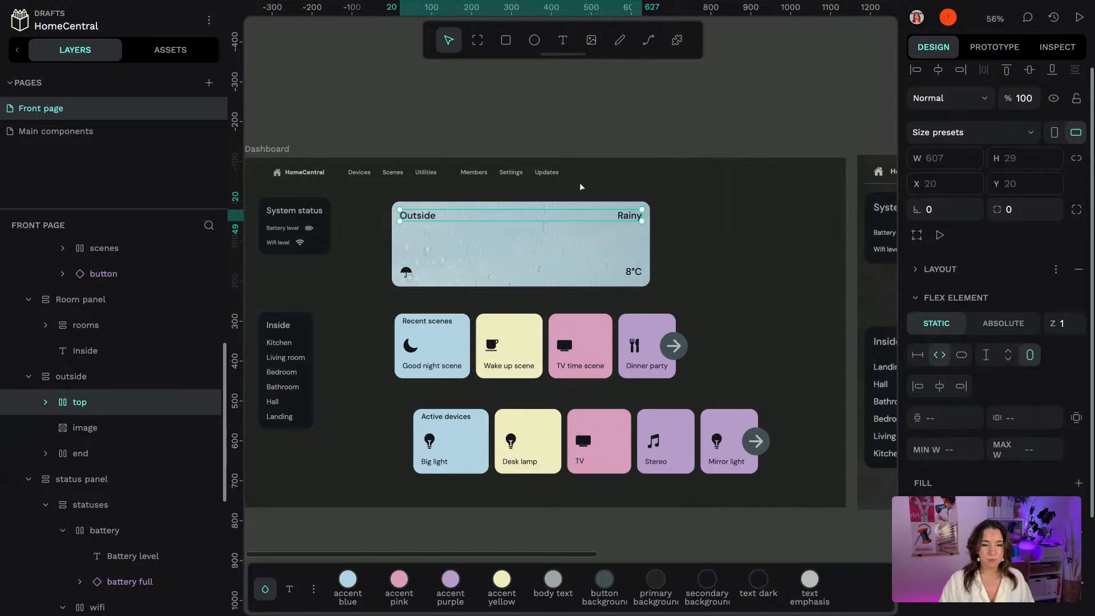
Add a blur to the outside panel's image board and reduce its strength so the raindrops stay faintly recognisable
{"action": "left_click", "coordinate": [552, 246]}
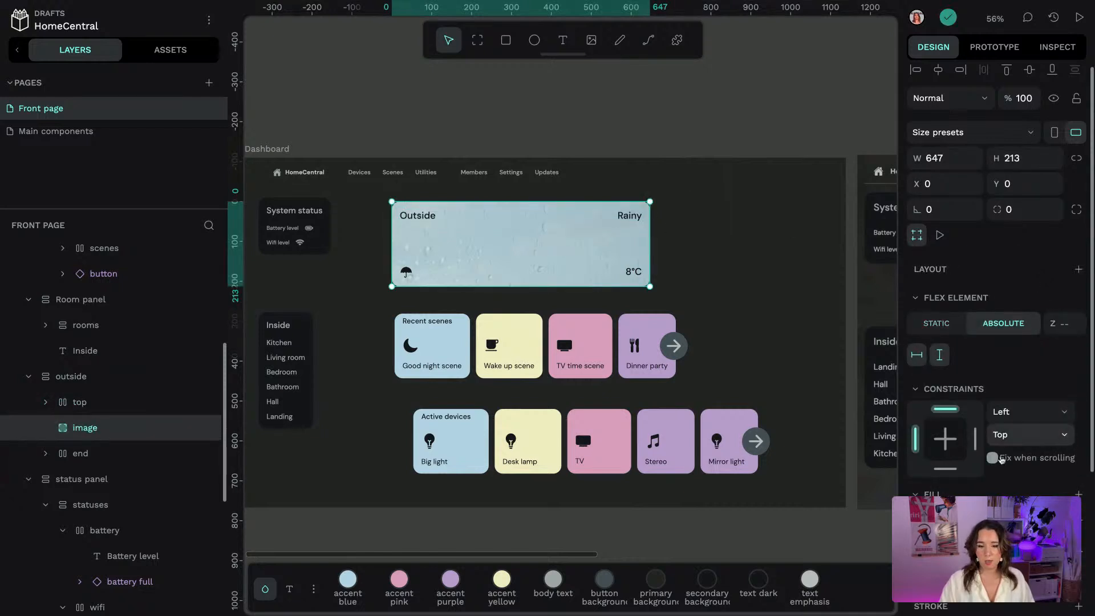
{"action": "left_click", "coordinate": [42, 455]}
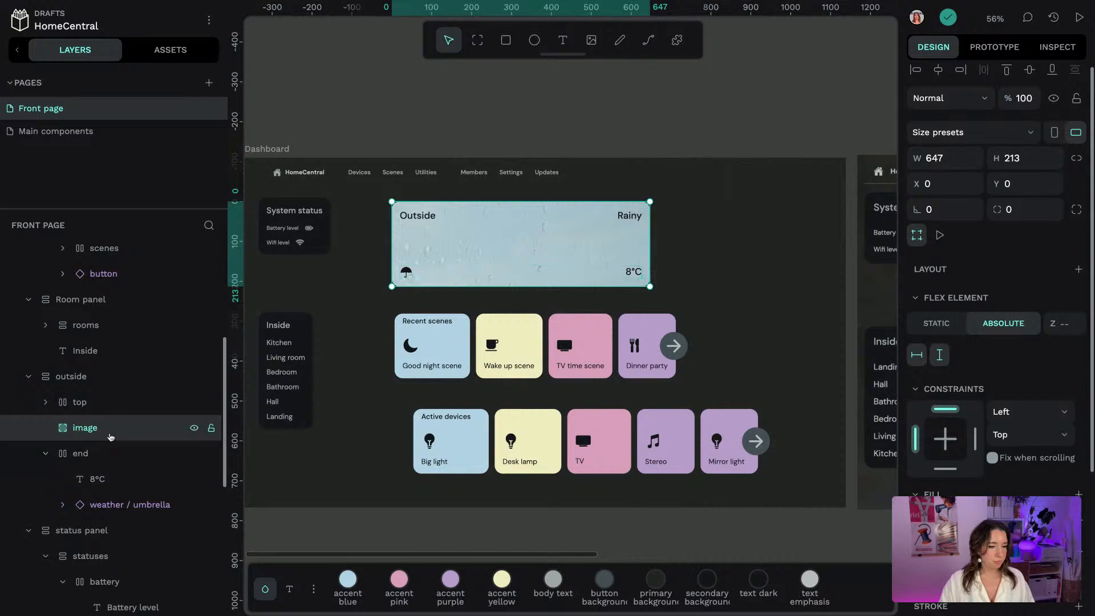
{"action": "left_click", "coordinate": [41, 456]}
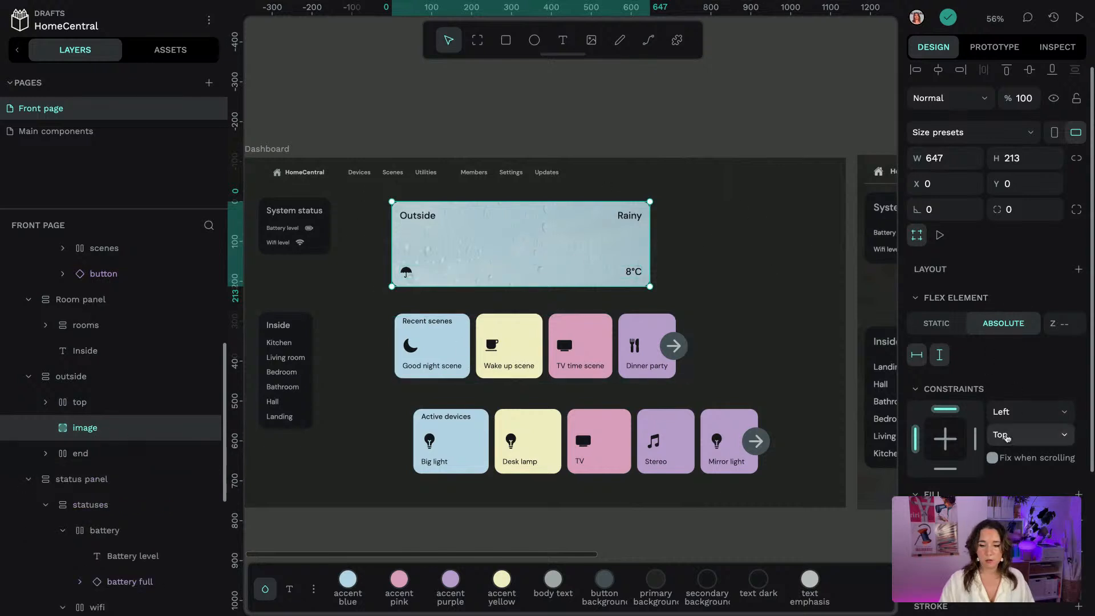
{"action": "scroll", "coordinate": [996, 345], "scroll_direction": "down", "scroll_amount": 3}
{"action": "left_click", "coordinate": [1079, 535]}
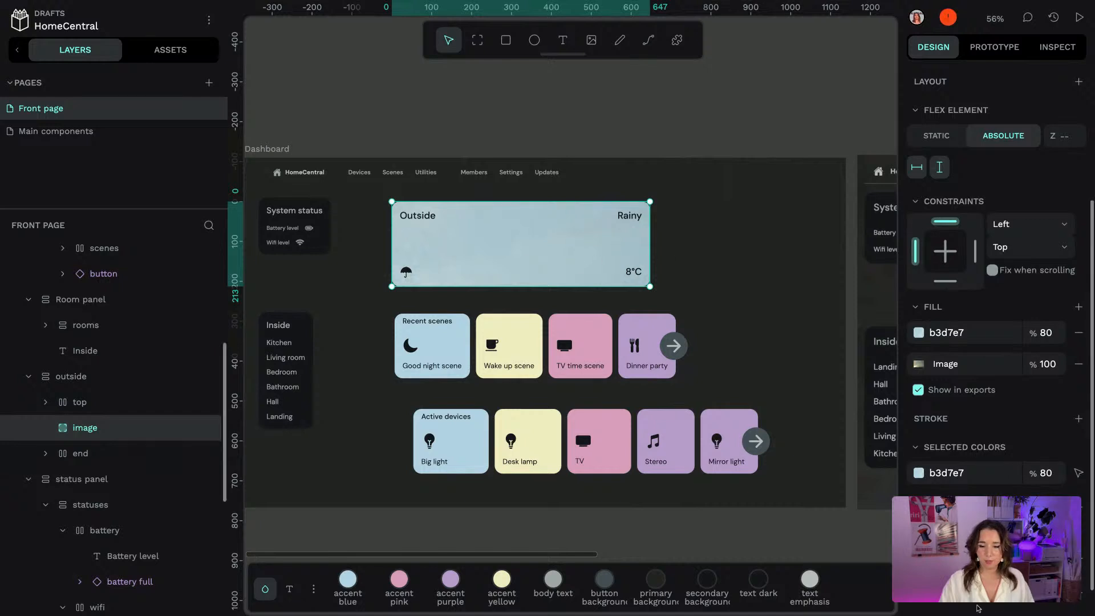
{"action": "scroll", "coordinate": [995, 342], "scroll_direction": "down", "scroll_amount": 1}
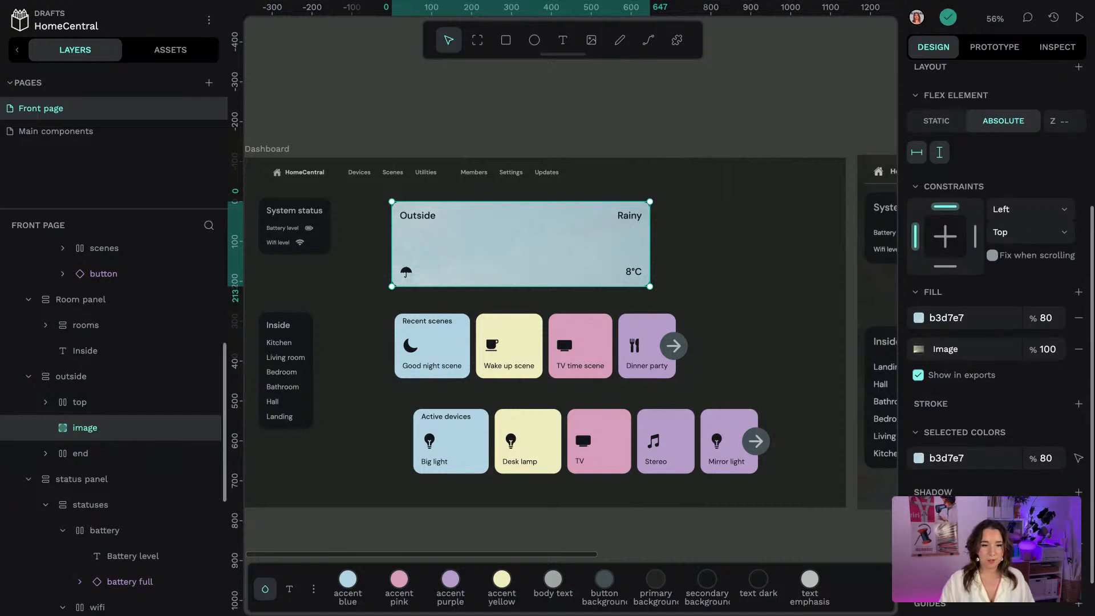
{"action": "left_click", "coordinate": [1056, 544]}
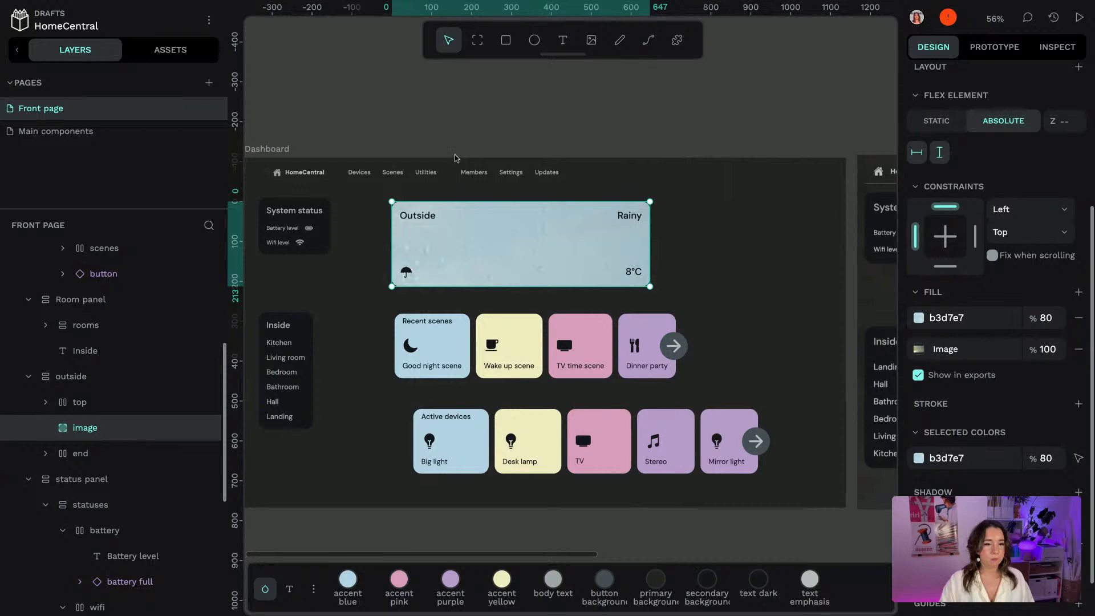
{"action": "left_click", "coordinate": [672, 125]}
Compare the Dashboard board and its outside panel with the neighbouring reference design
{"action": "scroll", "coordinate": [751, 108], "scroll_direction": "right", "scroll_amount": 7}
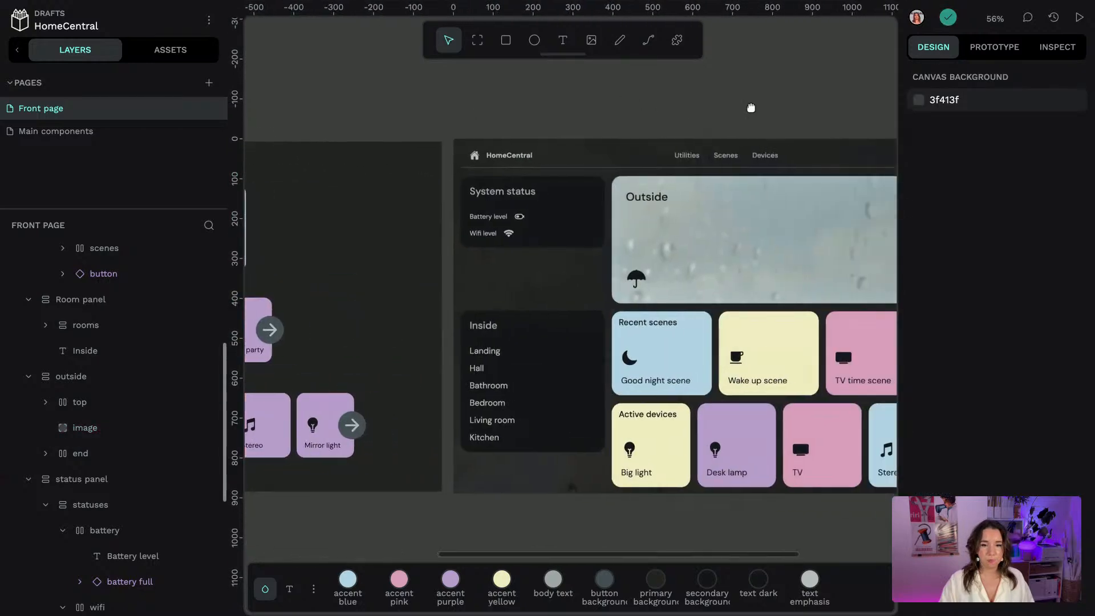
{"action": "scroll", "coordinate": [750, 107], "scroll_direction": "left", "scroll_amount": 10}
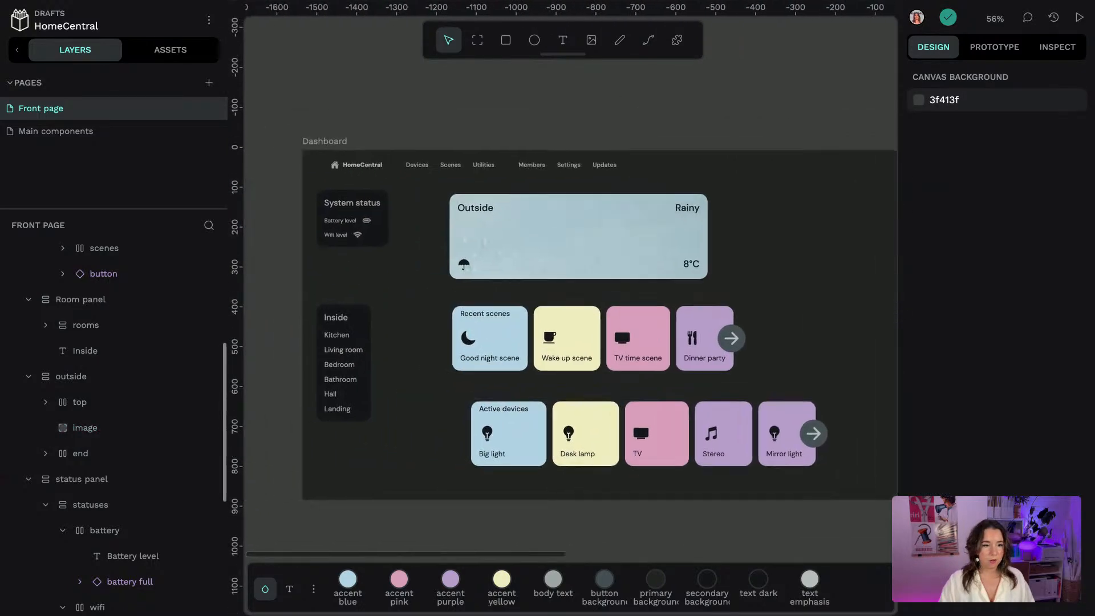
{"action": "scroll", "coordinate": [766, 132], "scroll_direction": "down", "scroll_amount": 2}
{"action": "scroll", "coordinate": [799, 114], "scroll_direction": "right", "scroll_amount": 5}
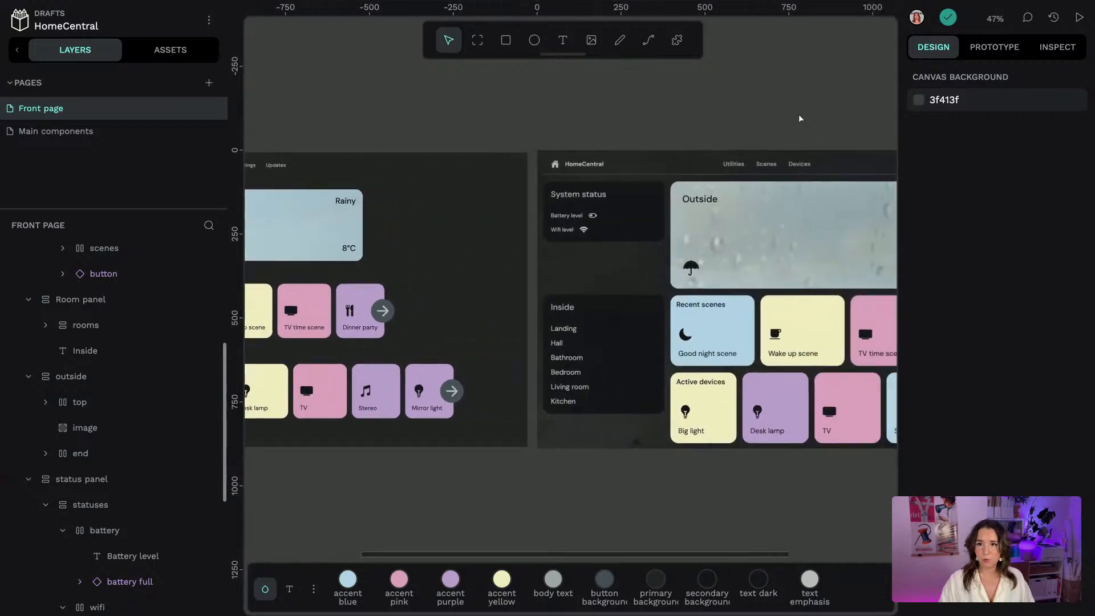
{"action": "scroll", "coordinate": [812, 117], "scroll_direction": "left", "scroll_amount": 3}
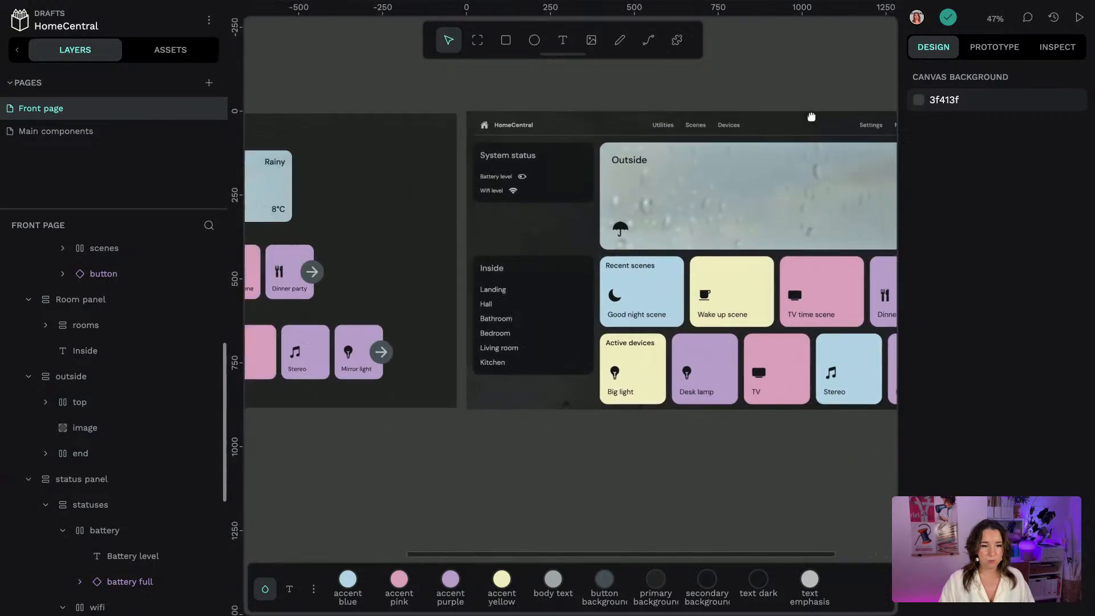
{"action": "scroll", "coordinate": [616, 112], "scroll_direction": "left", "scroll_amount": 3}
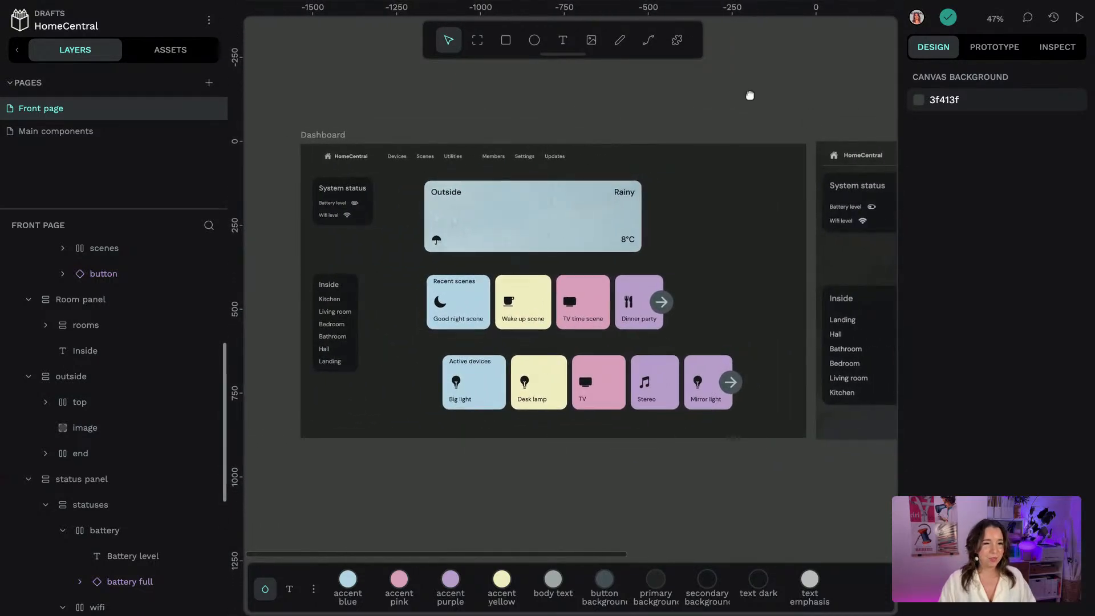
Draw a board about 1488 by 863 below the Dashboard board and fill it with the primary background colour
{"action": "scroll", "coordinate": [736, 110], "scroll_direction": "down", "scroll_amount": 6}
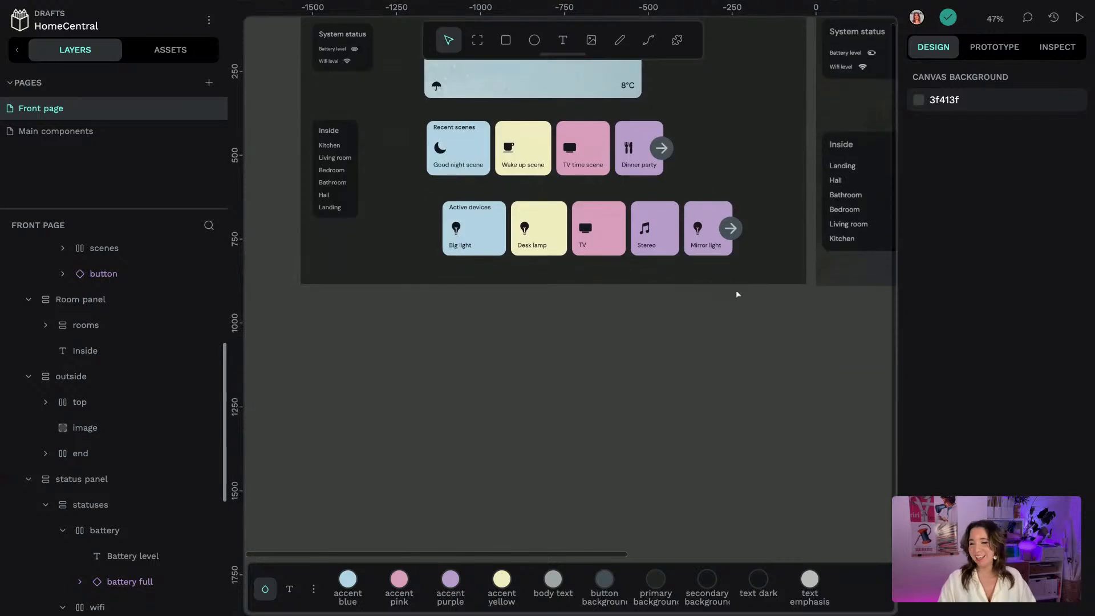
{"action": "key", "text": "b"}
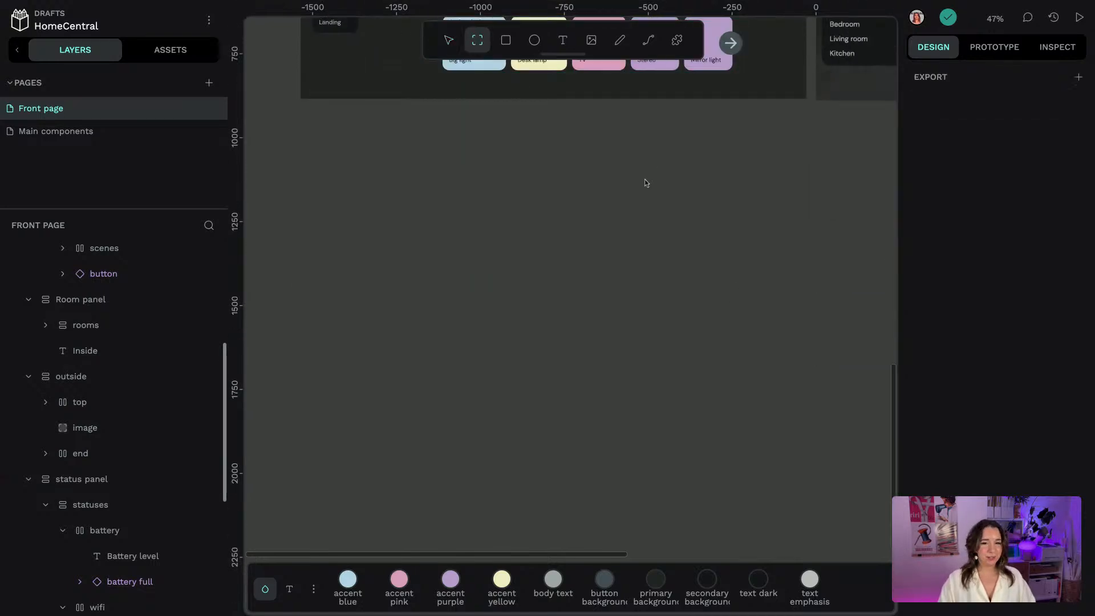
{"action": "scroll", "coordinate": [643, 180], "scroll_direction": "up", "scroll_amount": 3}
{"action": "scroll", "coordinate": [637, 188], "scroll_direction": "up", "scroll_amount": 1}
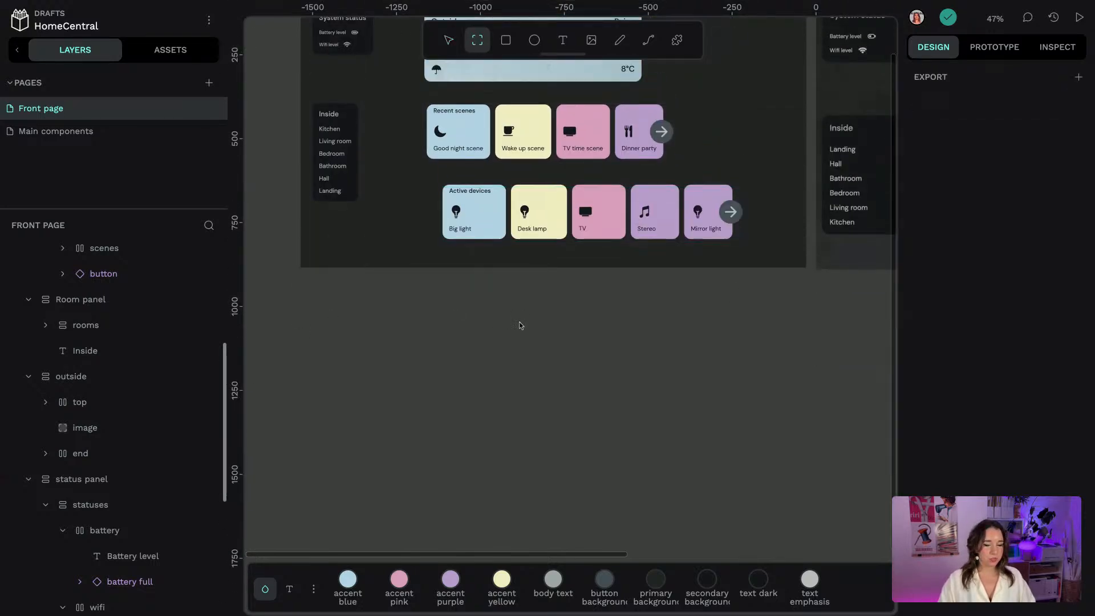
{"action": "scroll", "coordinate": [519, 325], "scroll_direction": "down", "scroll_amount": 3}
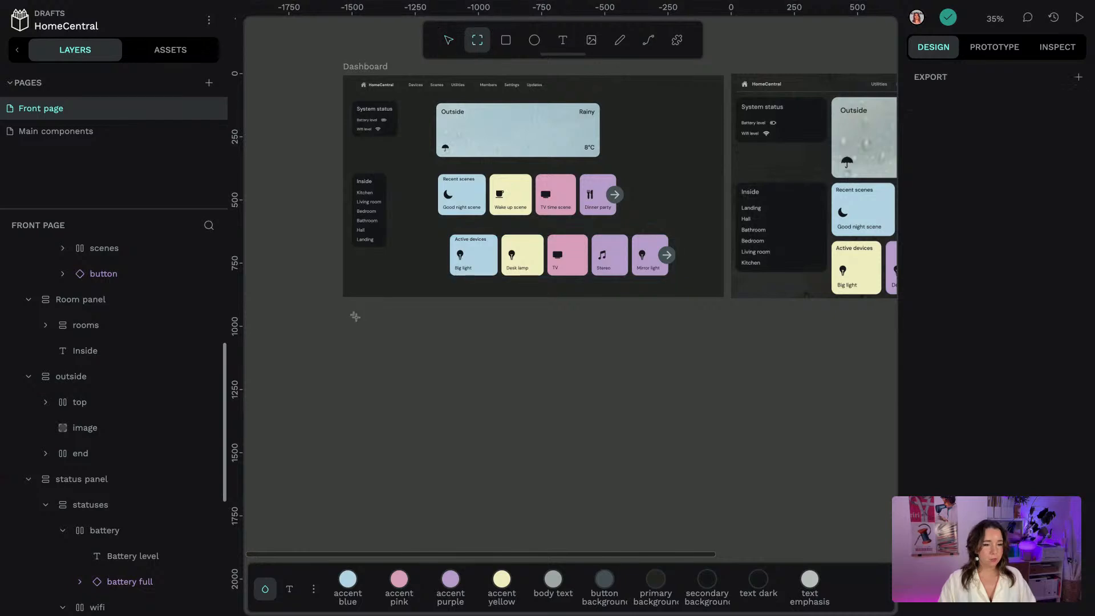
{"action": "left_click_drag", "start_coordinate": [348, 316], "coordinate": [724, 534]}
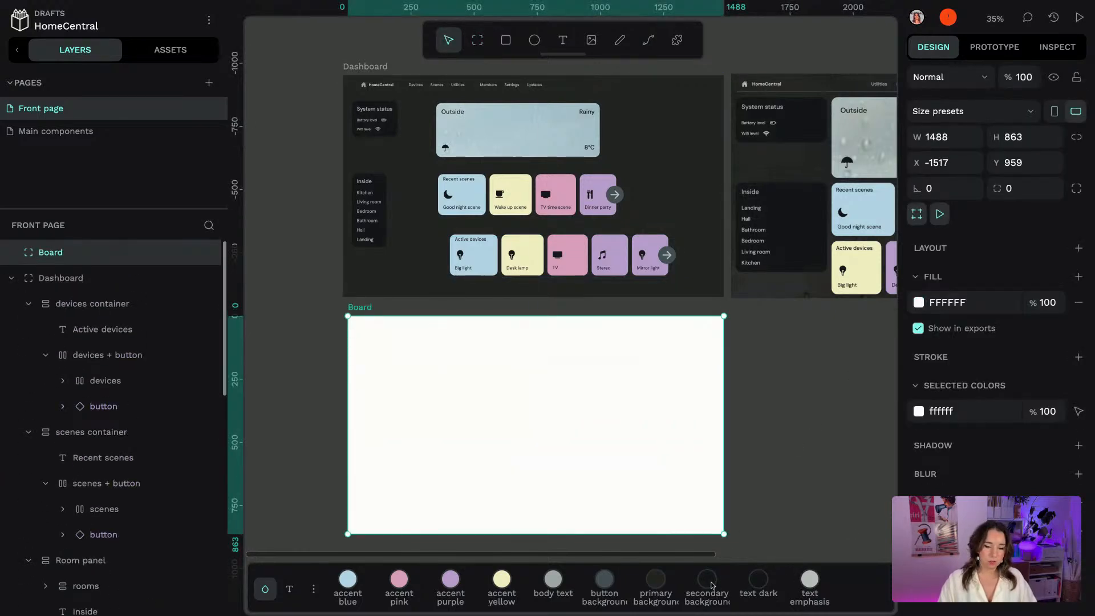
{"action": "left_click", "coordinate": [656, 586]}
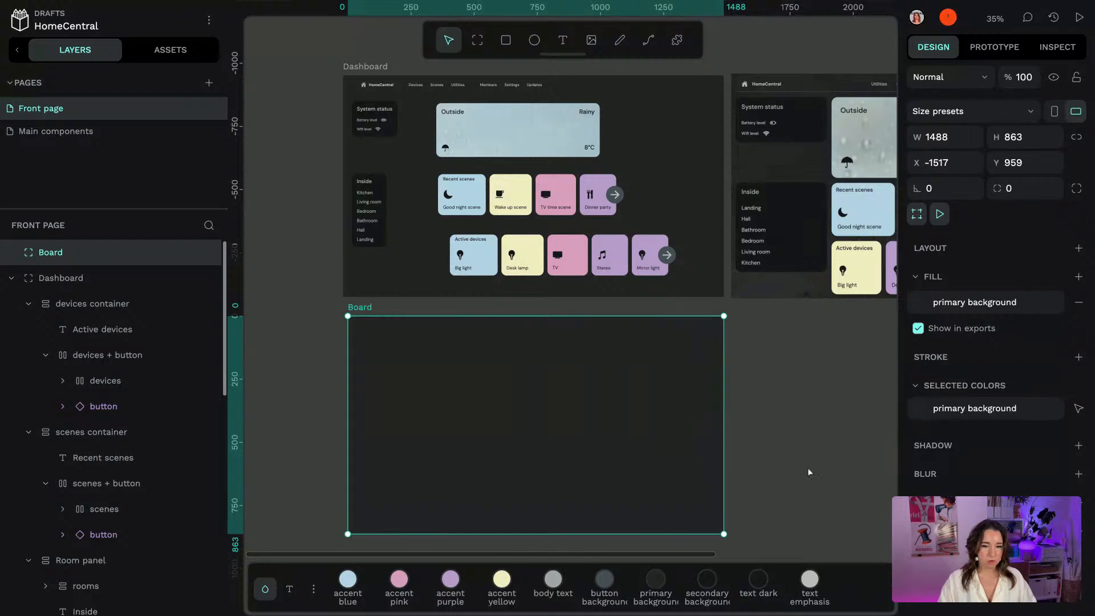
Rename the new board Dashboard 2 and enlarge it to 1507 by 869, lining up its left edge with the Dashboard board
{"action": "left_click", "coordinate": [801, 389]}
{"action": "left_click", "coordinate": [15, 255]}
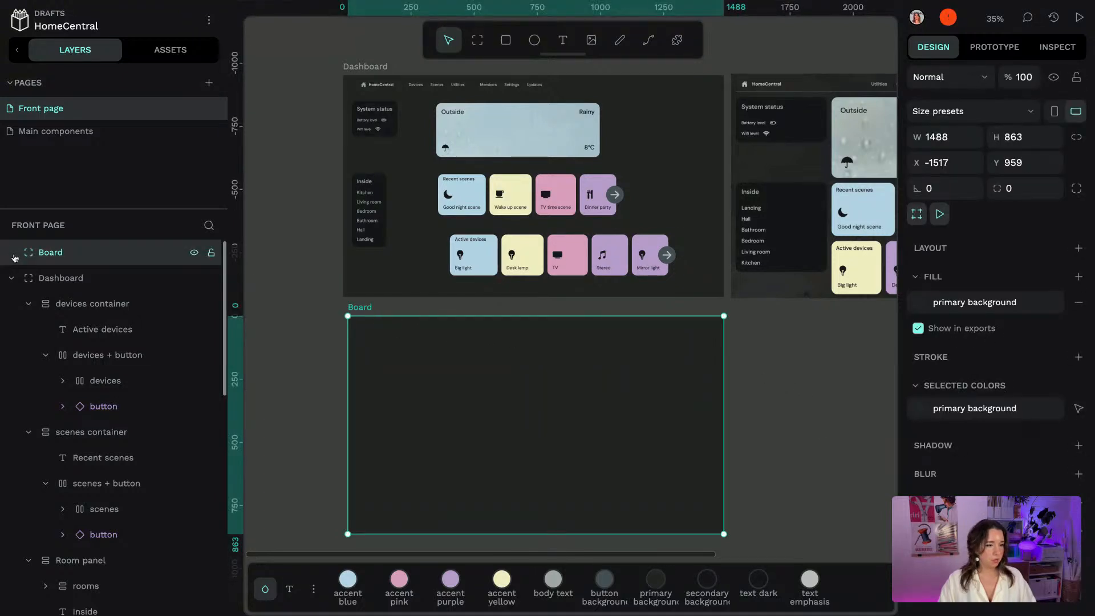
{"action": "double_click", "coordinate": [50, 254]}
{"action": "type", "text": "Dashboard 2"}
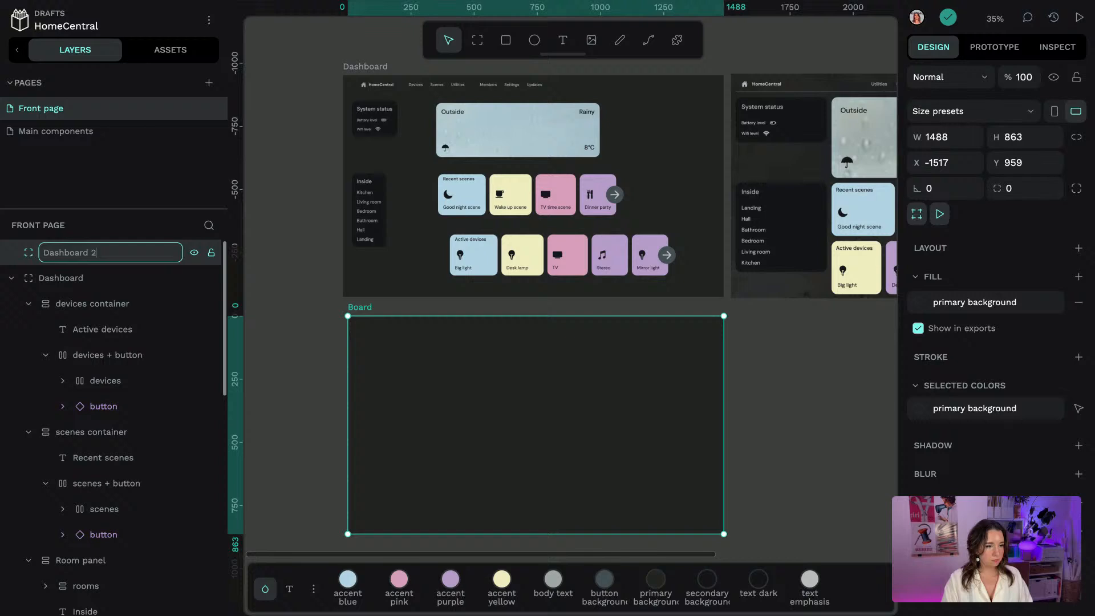
{"action": "key", "text": "Return"}
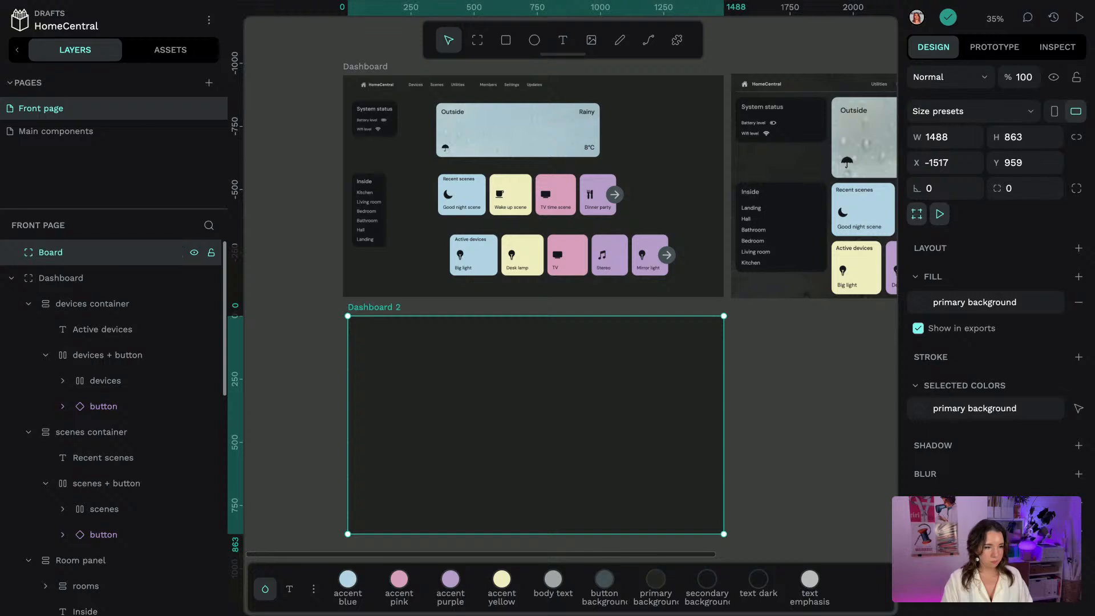
{"action": "left_click_drag", "start_coordinate": [341, 308], "coordinate": [344, 315]}
{"action": "scroll", "coordinate": [770, 379], "scroll_direction": "down", "scroll_amount": 1}
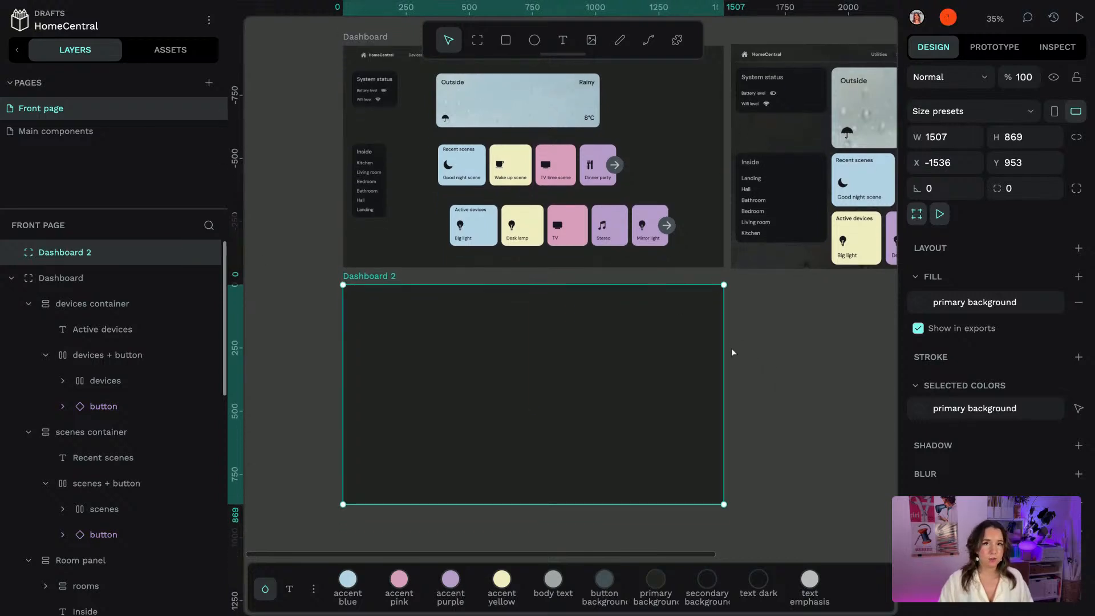
{"action": "scroll", "coordinate": [787, 326], "scroll_direction": "up", "scroll_amount": 1}
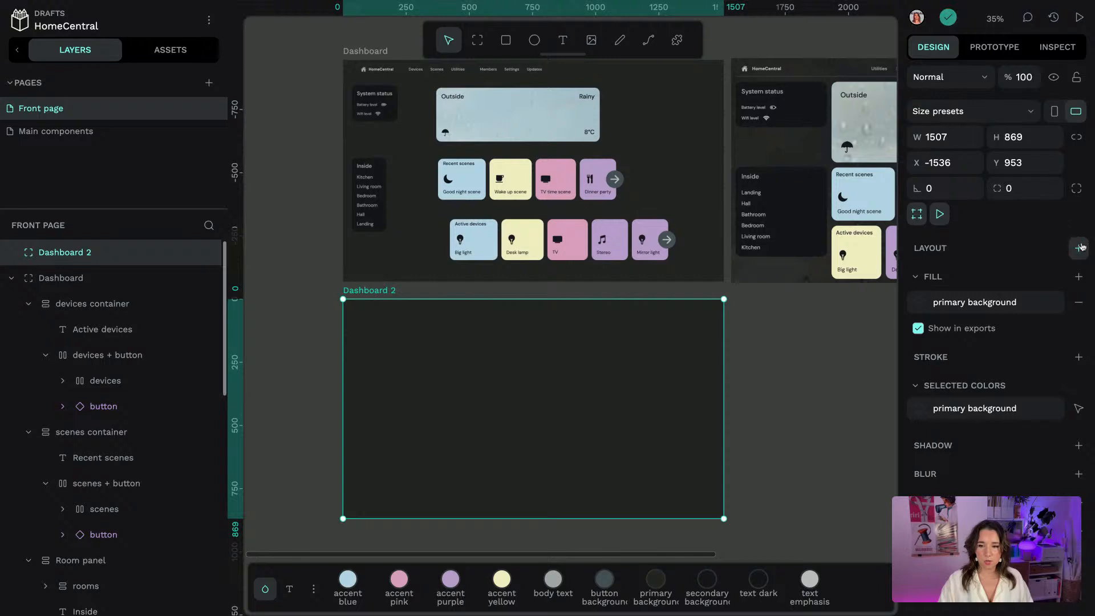
Apply a grid layout to the Dashboard 2 board and check the reference design's arrangement of sections
{"action": "scroll", "coordinate": [844, 351], "scroll_direction": "right", "scroll_amount": 3}
{"action": "scroll", "coordinate": [823, 346], "scroll_direction": "left", "scroll_amount": 1}
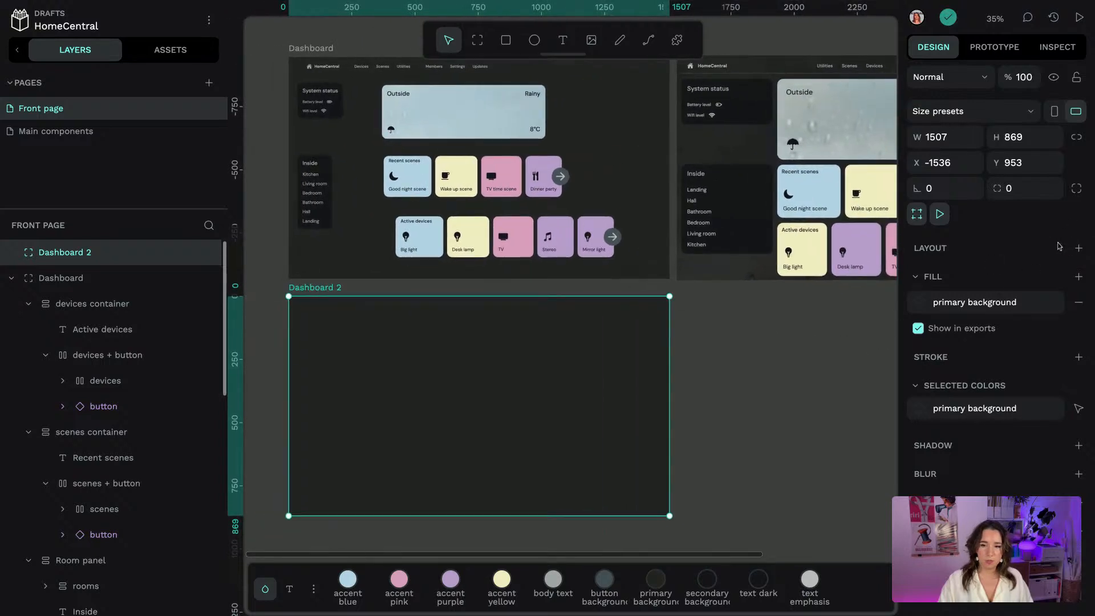
{"action": "left_click", "coordinate": [1078, 249]}
{"action": "left_click", "coordinate": [1059, 300]}
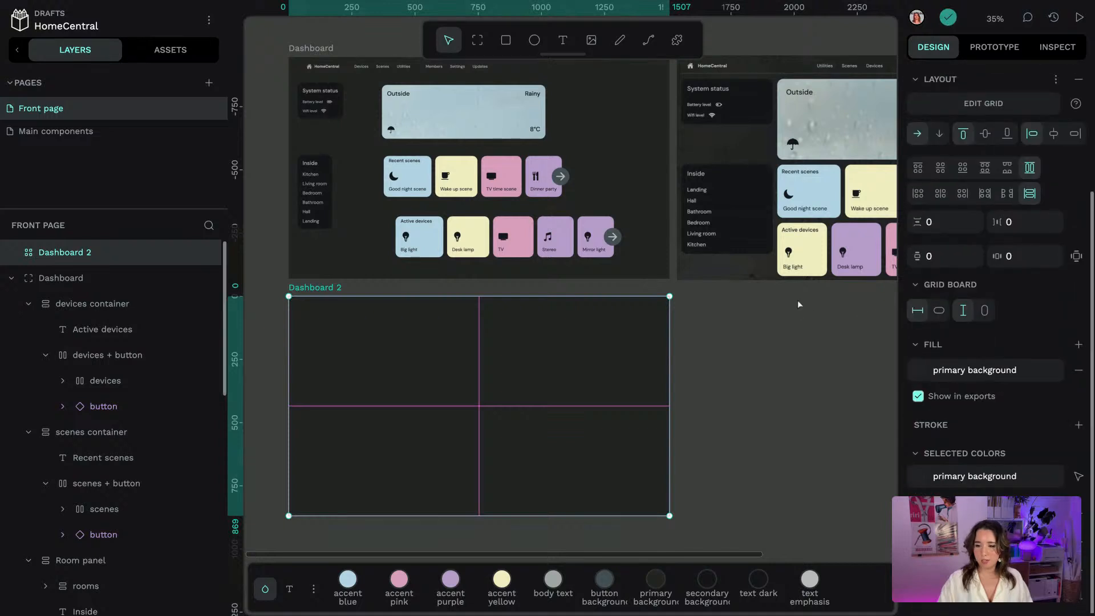
{"action": "scroll", "coordinate": [770, 326], "scroll_direction": "right", "scroll_amount": 4}
{"action": "scroll", "coordinate": [770, 327], "scroll_direction": "up", "scroll_amount": 1}
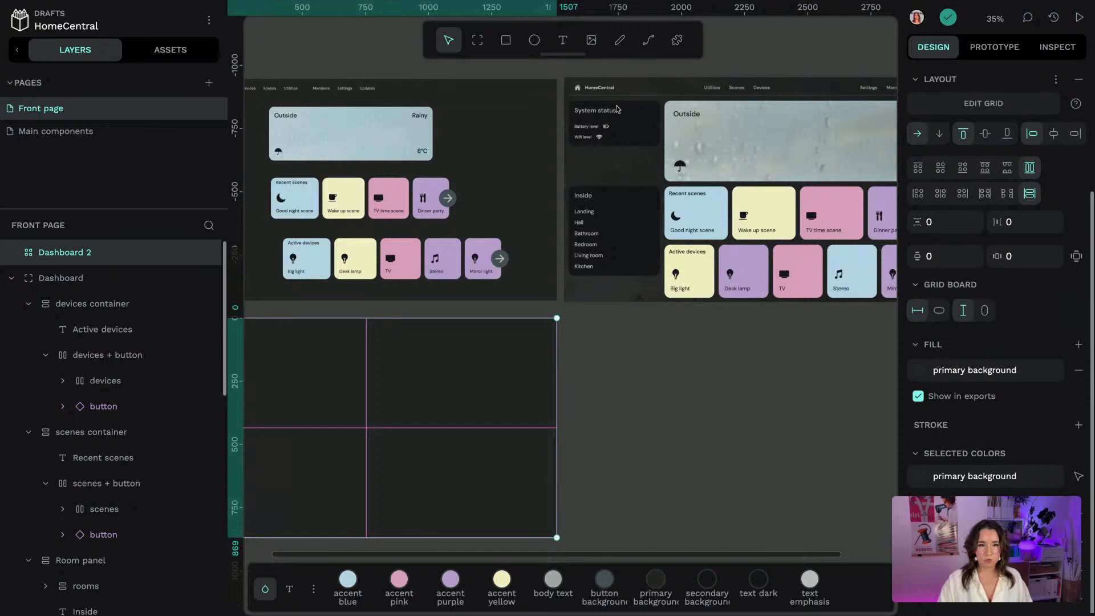
{"action": "left_click_drag", "start_coordinate": [289, 409], "coordinate": [467, 333]}
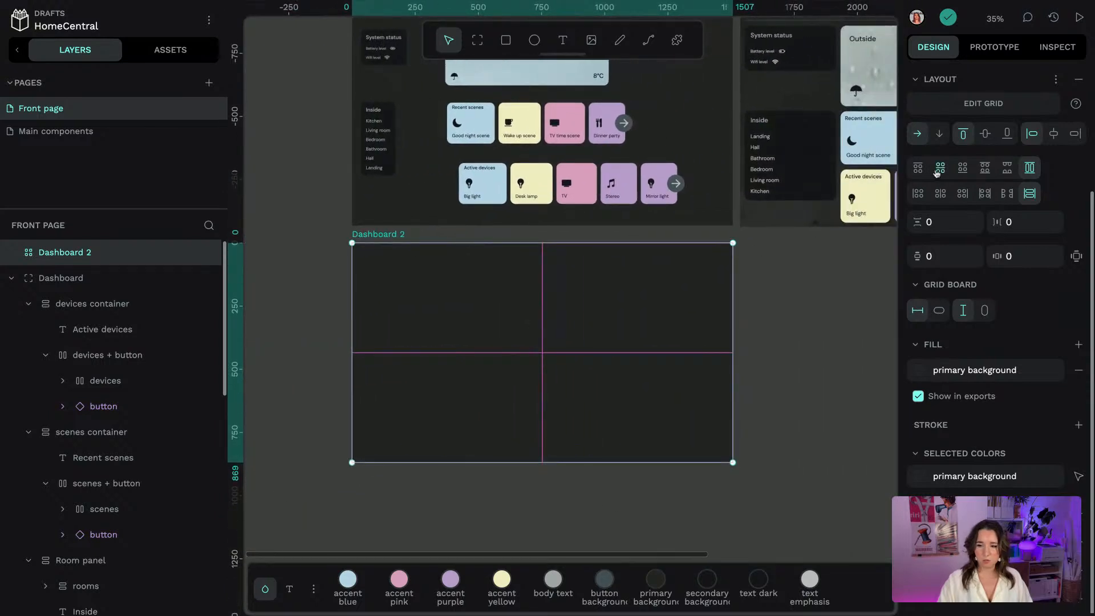
Edit the Dashboard 2 grid and add two rows to make four
{"action": "scroll", "coordinate": [1010, 169], "scroll_direction": "up", "scroll_amount": 1}
{"action": "left_click", "coordinate": [1004, 161]}
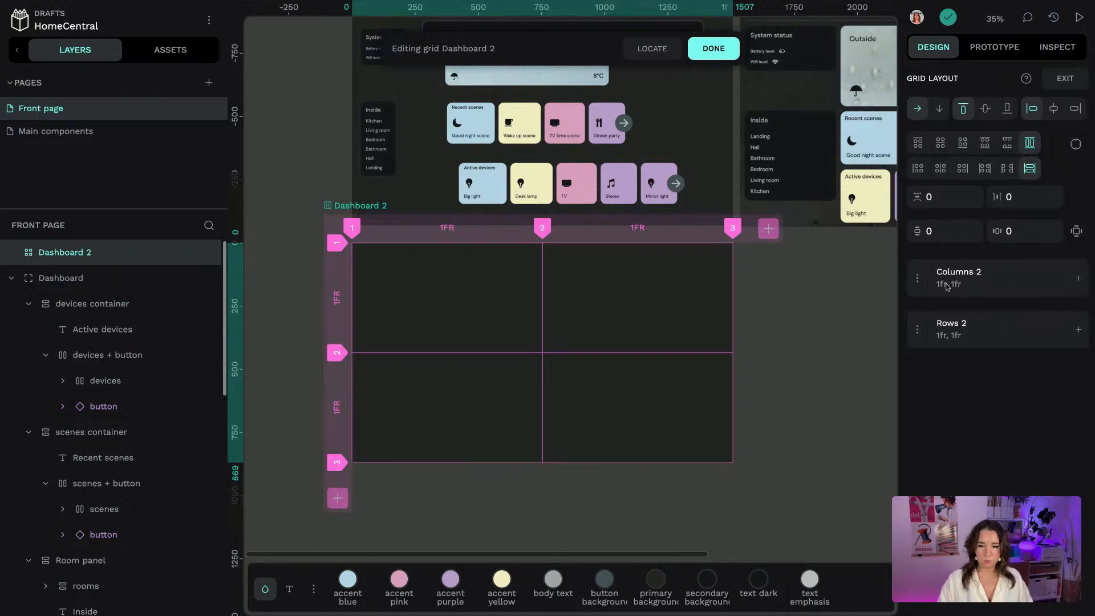
{"action": "left_click", "coordinate": [1078, 329]}
{"action": "left_click", "coordinate": [1078, 329]}
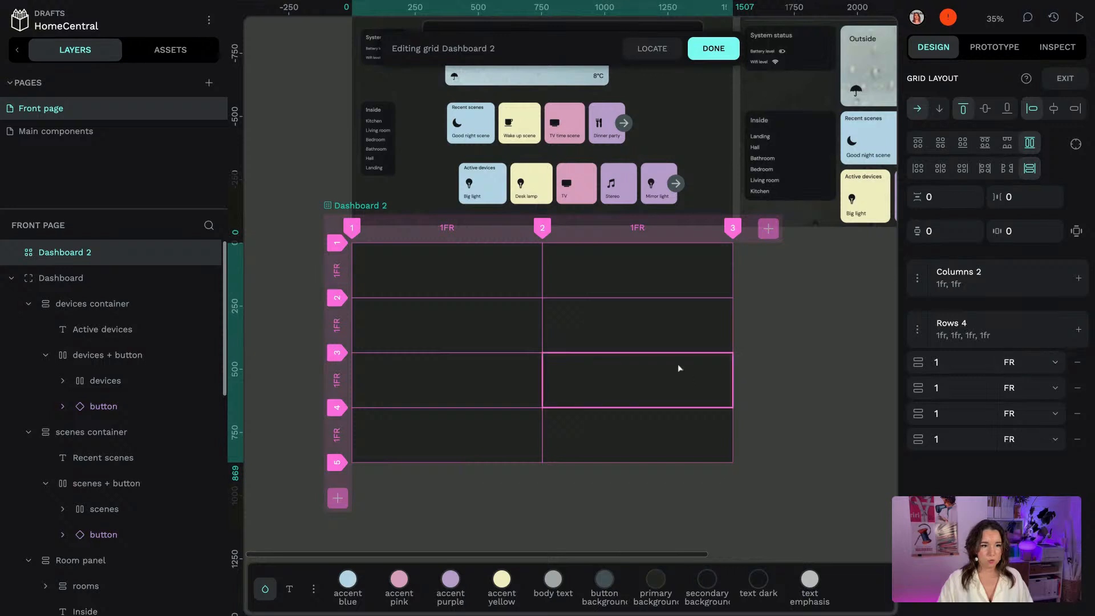
{"action": "scroll", "coordinate": [678, 366], "scroll_direction": "up", "scroll_amount": 1}
{"action": "scroll", "coordinate": [678, 366], "scroll_direction": "up", "scroll_amount": 1}
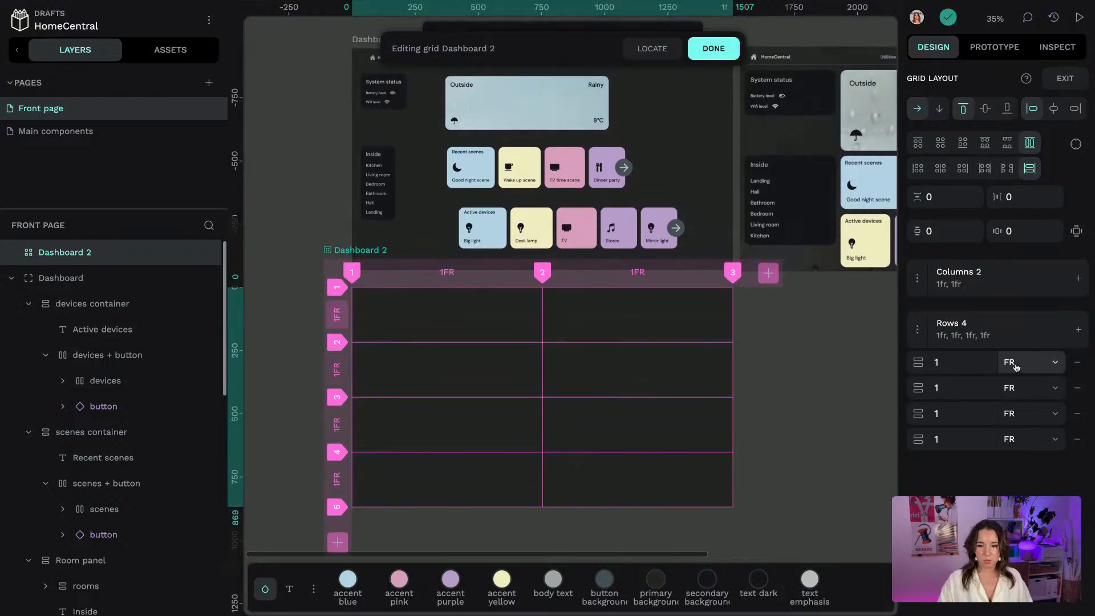
Change the grid's first row to a fixed pixel height of 50 px
{"action": "left_click", "coordinate": [1018, 365]}
{"action": "left_click", "coordinate": [1024, 435]}
{"action": "left_click", "coordinate": [970, 362]}
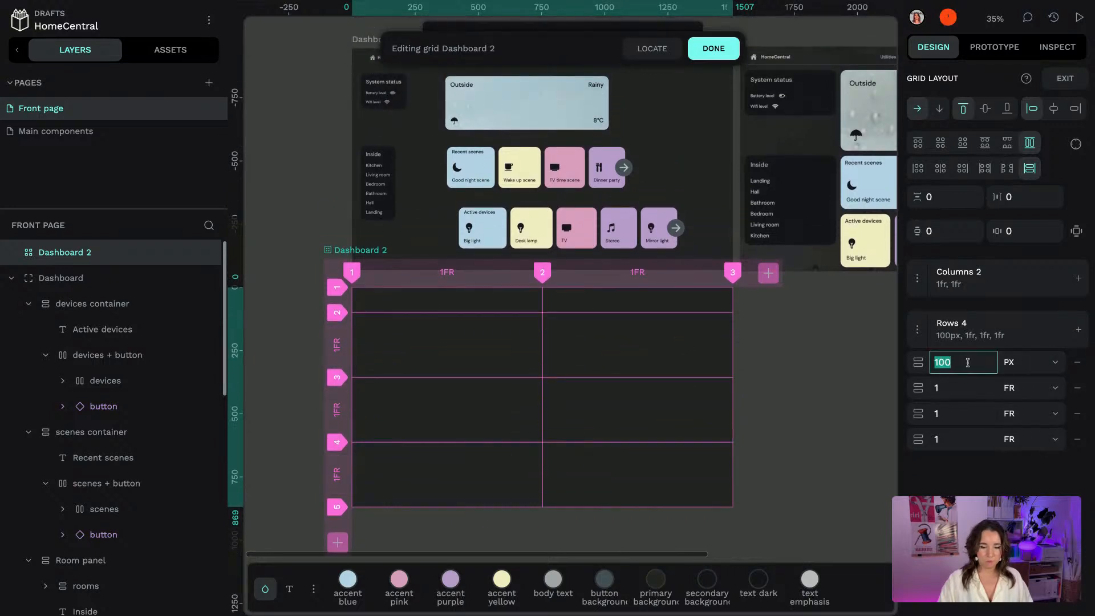
{"action": "type", "text": "50"}
{"action": "key", "text": "Return"}
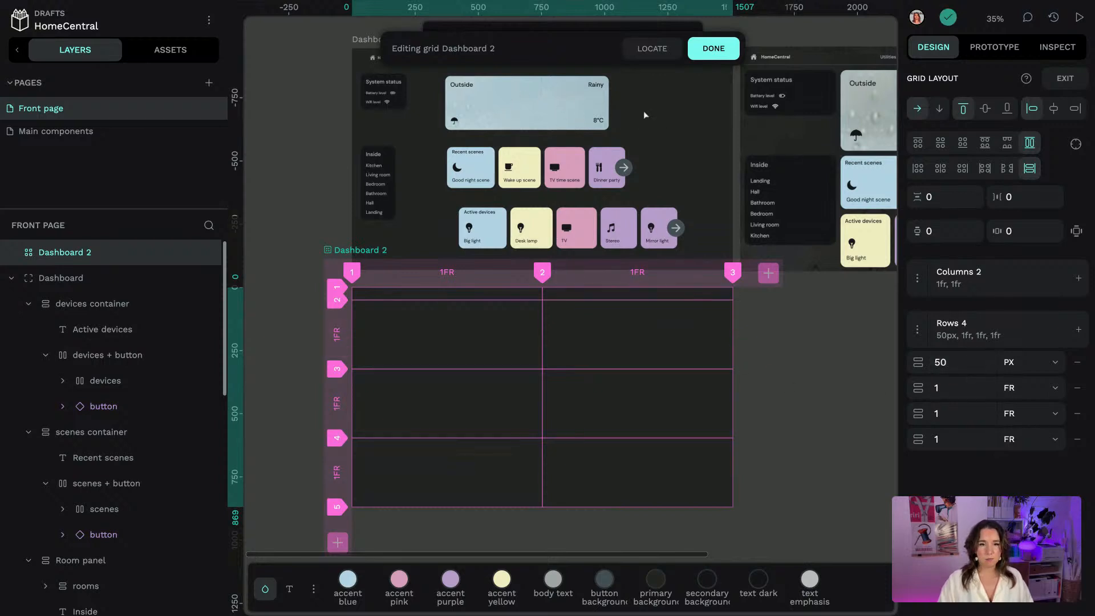
{"action": "left_click_drag", "start_coordinate": [867, 93], "coordinate": [810, 88]}
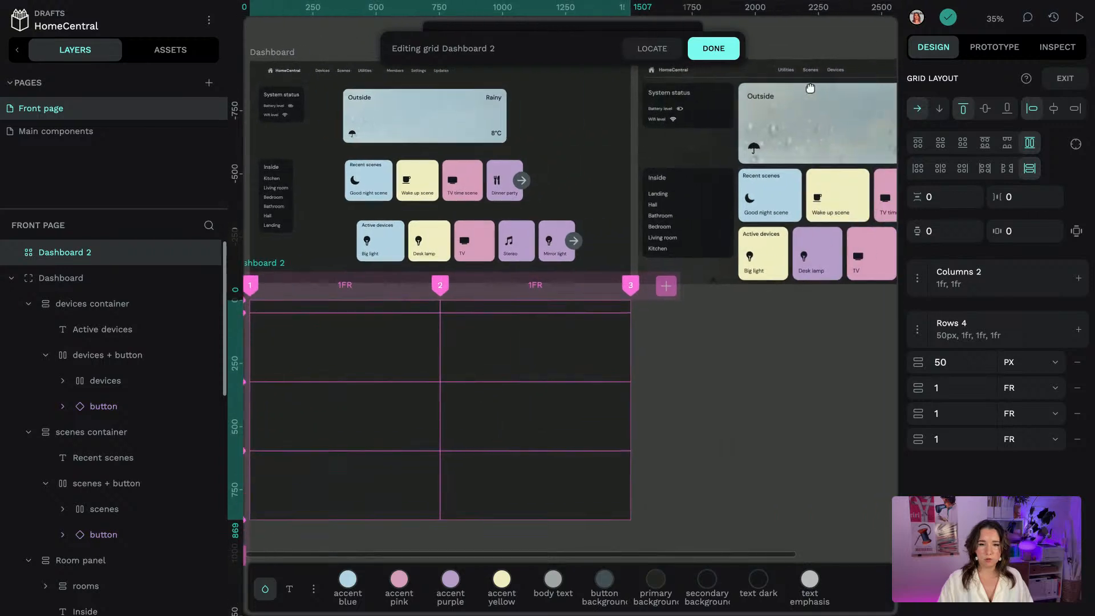
Set the second row of the Dashboard 2 grid to a height of 2 FR
{"action": "left_click_drag", "start_coordinate": [699, 225], "coordinate": [741, 213]}
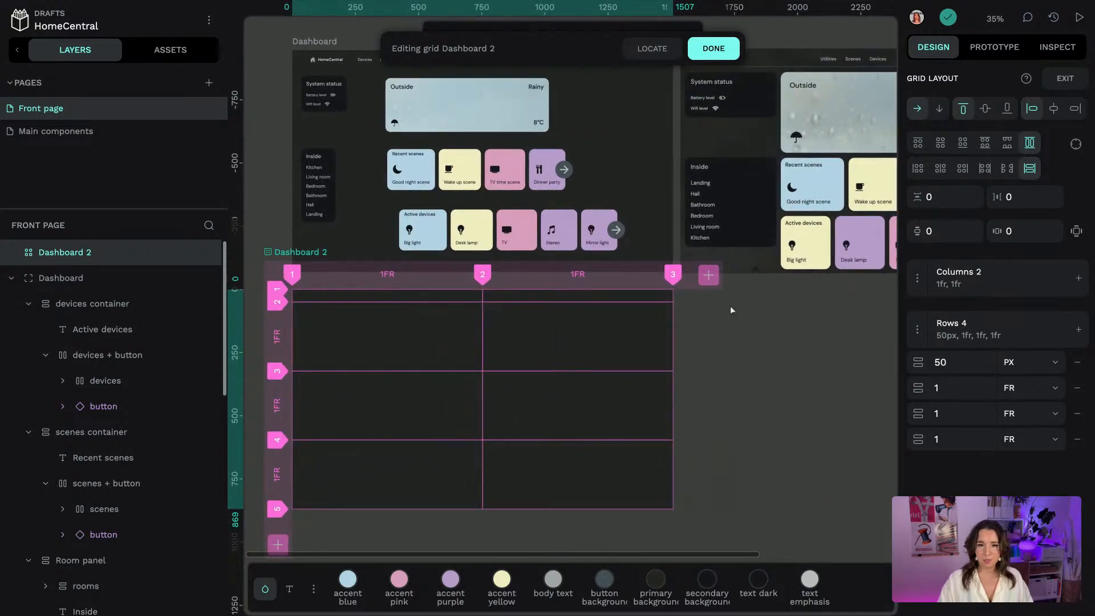
{"action": "left_click", "coordinate": [529, 351]}
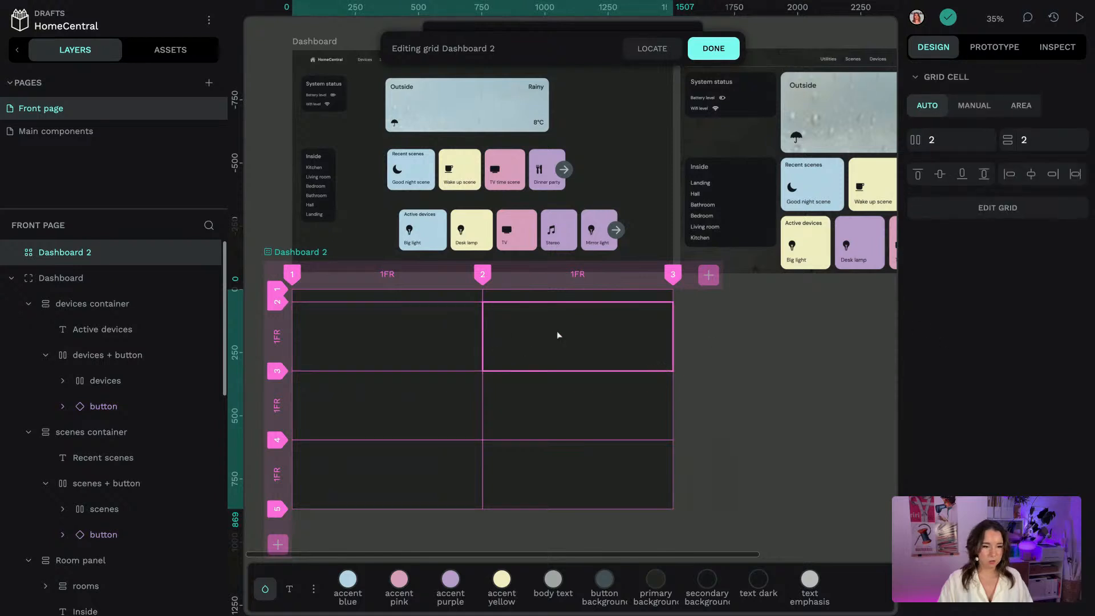
{"action": "left_click", "coordinate": [703, 51]}
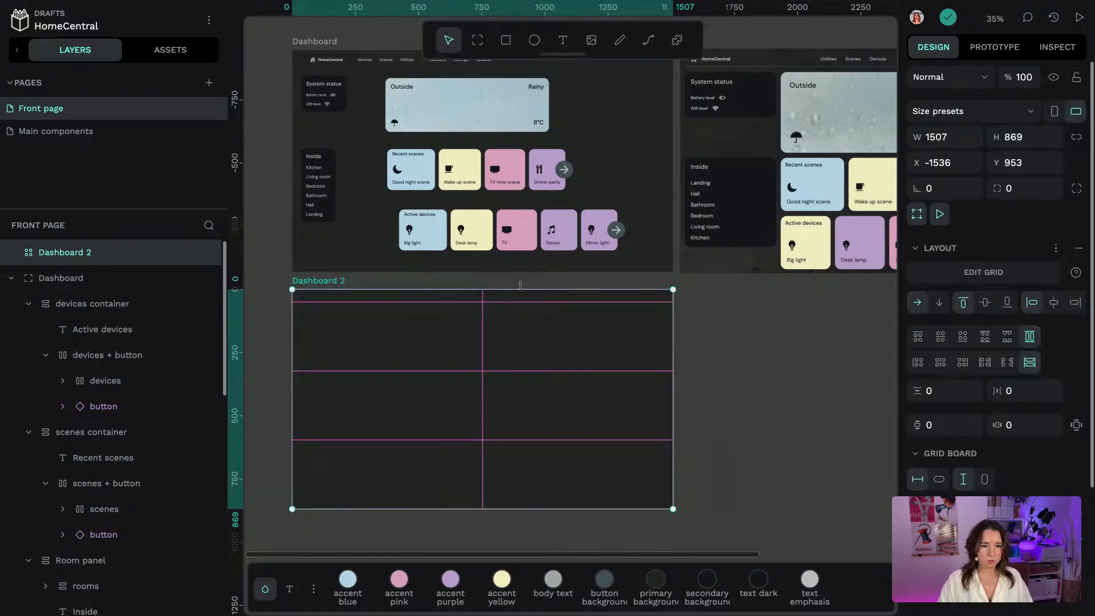
{"action": "left_click", "coordinate": [983, 272]}
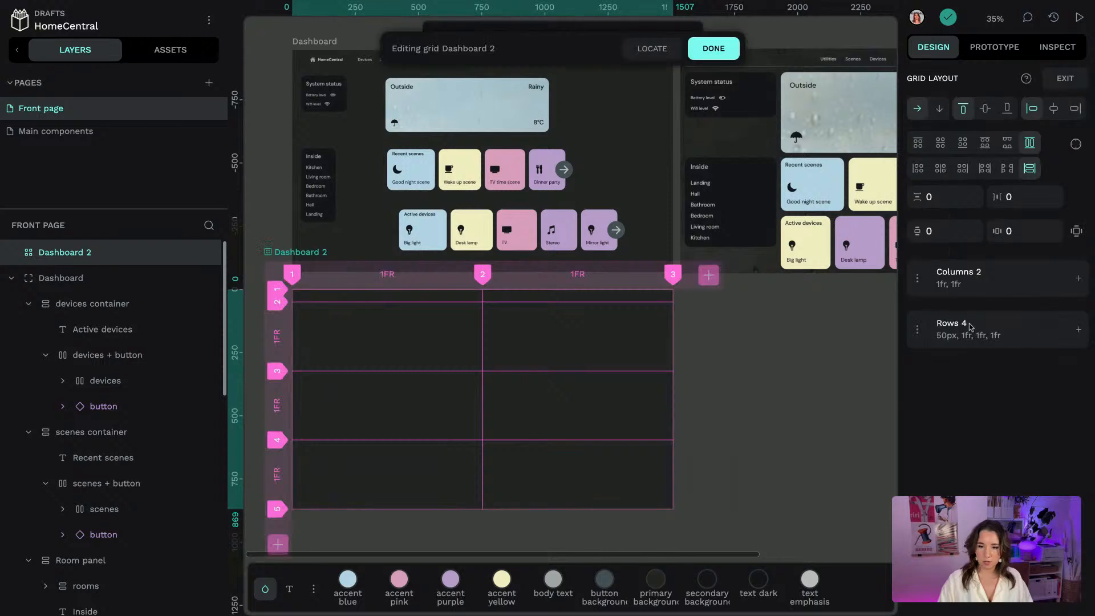
{"action": "left_click", "coordinate": [970, 335]}
{"action": "left_click", "coordinate": [974, 392]}
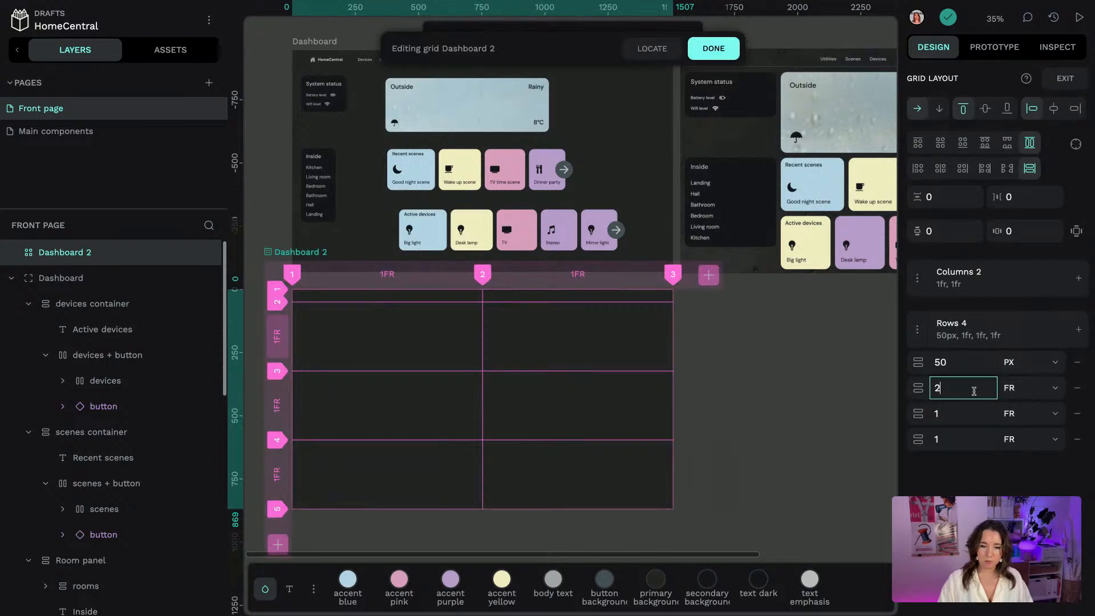
{"action": "key", "text": "Return"}
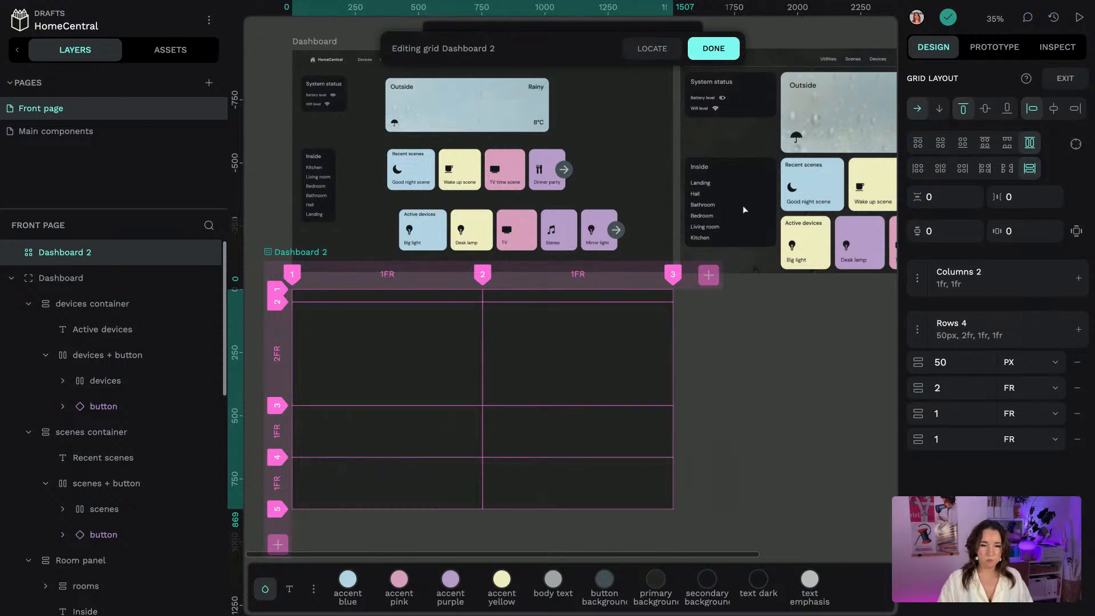
Make the first-column cell in row 3 span down to row line 5, using manual cell placement
{"action": "left_click", "coordinate": [397, 436]}
{"action": "left_click", "coordinate": [394, 491], "text": "shift"}
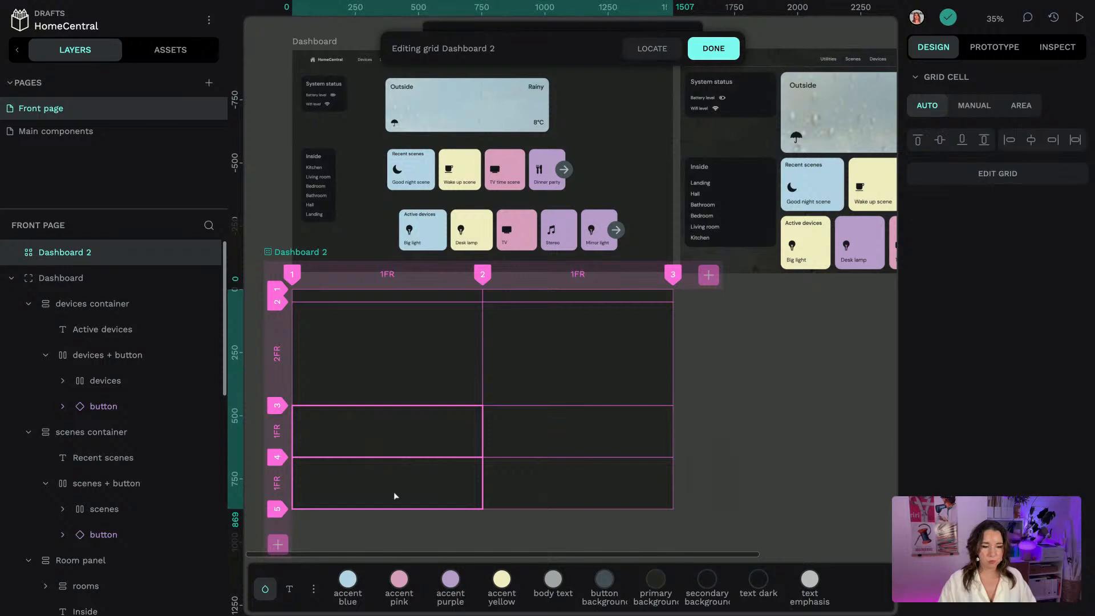
{"action": "left_click", "coordinate": [436, 435]}
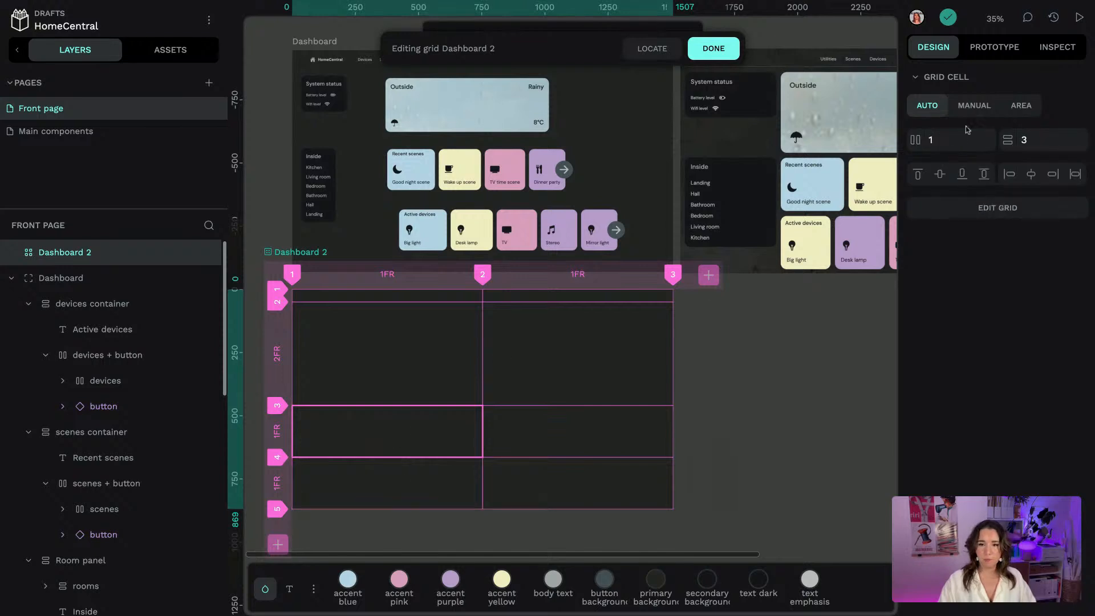
{"action": "left_click", "coordinate": [968, 111]}
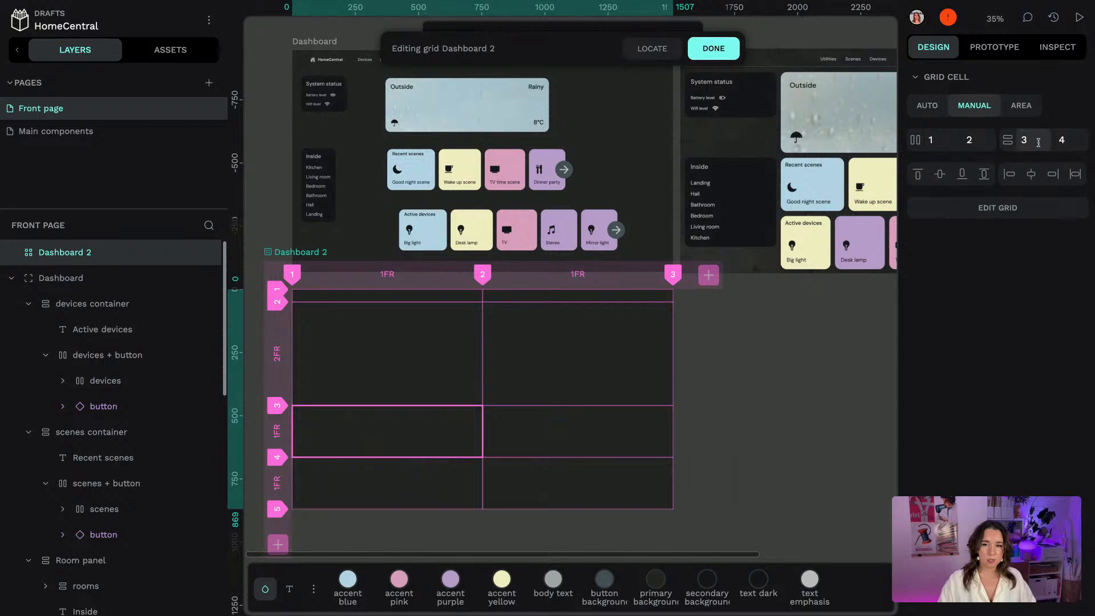
{"action": "left_click", "coordinate": [1025, 140]}
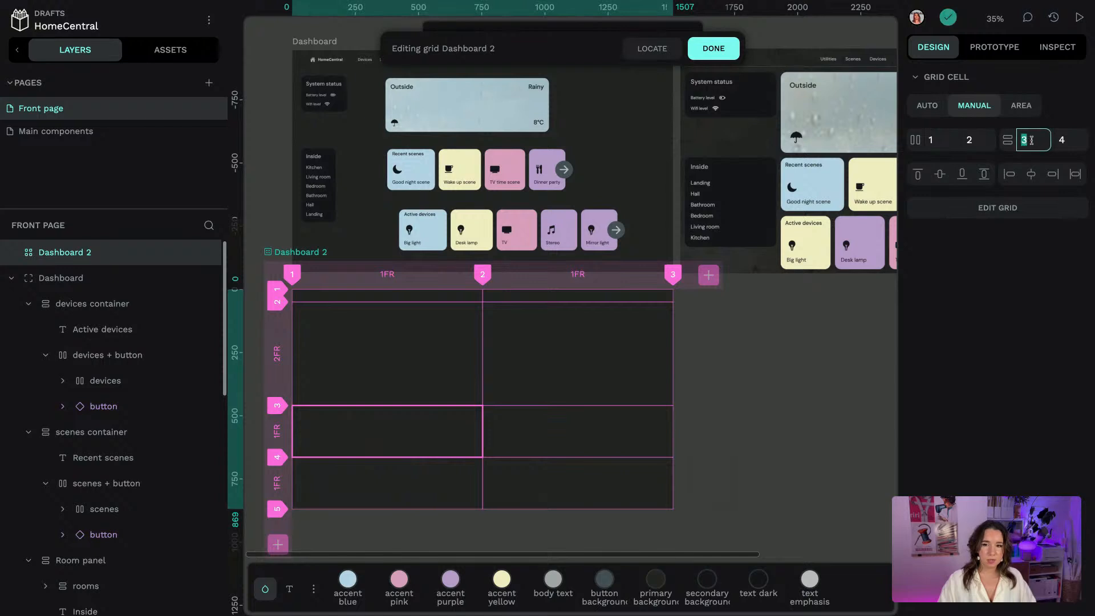
{"action": "left_click", "coordinate": [1073, 138]}
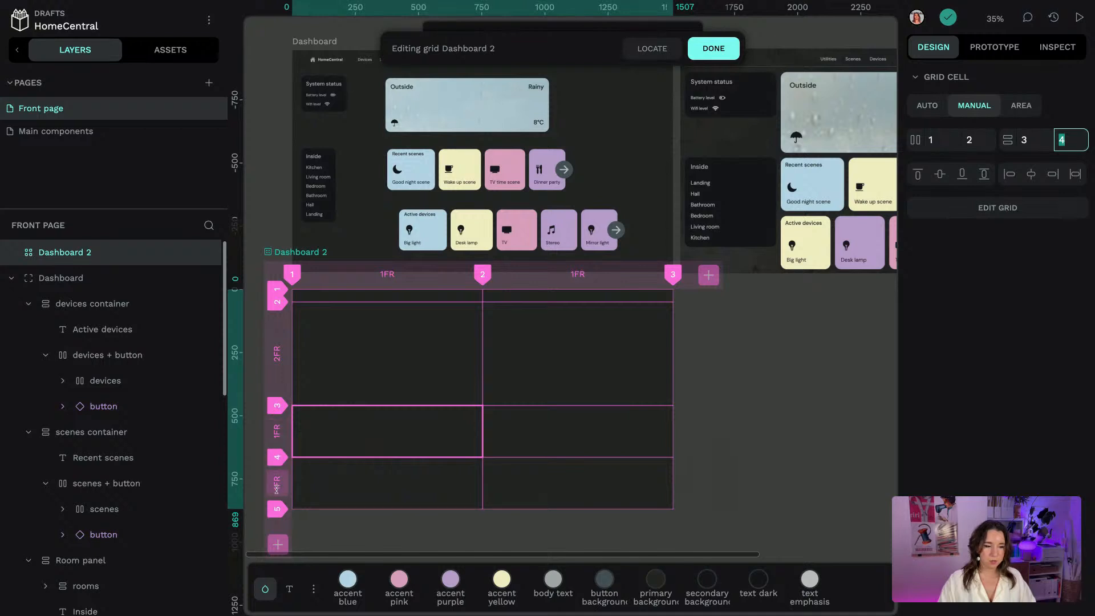
{"action": "type", "text": "5"}
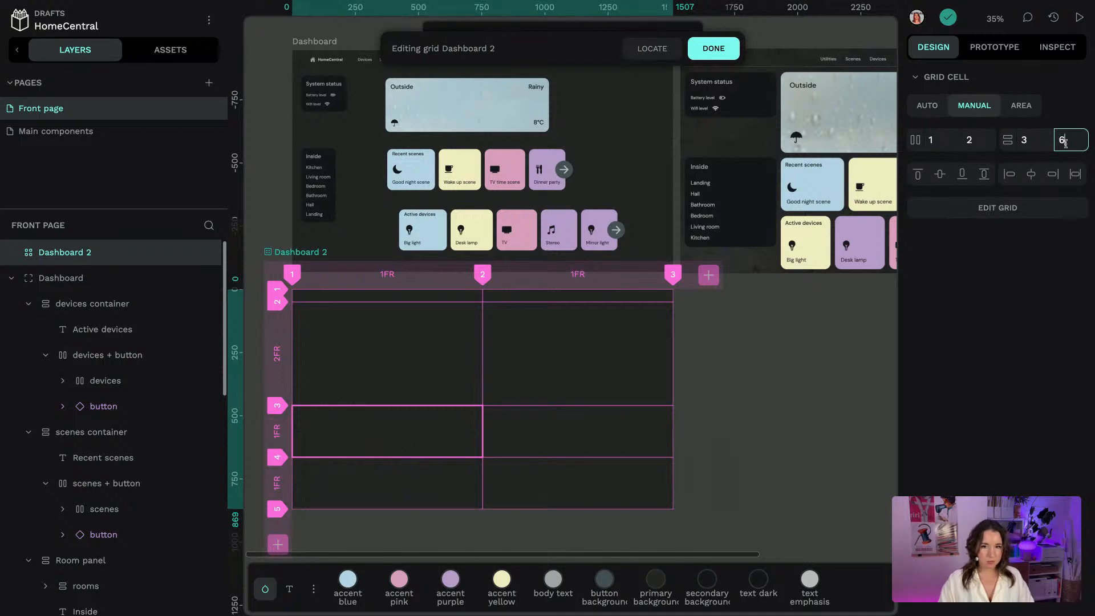
{"action": "key", "text": "Return"}
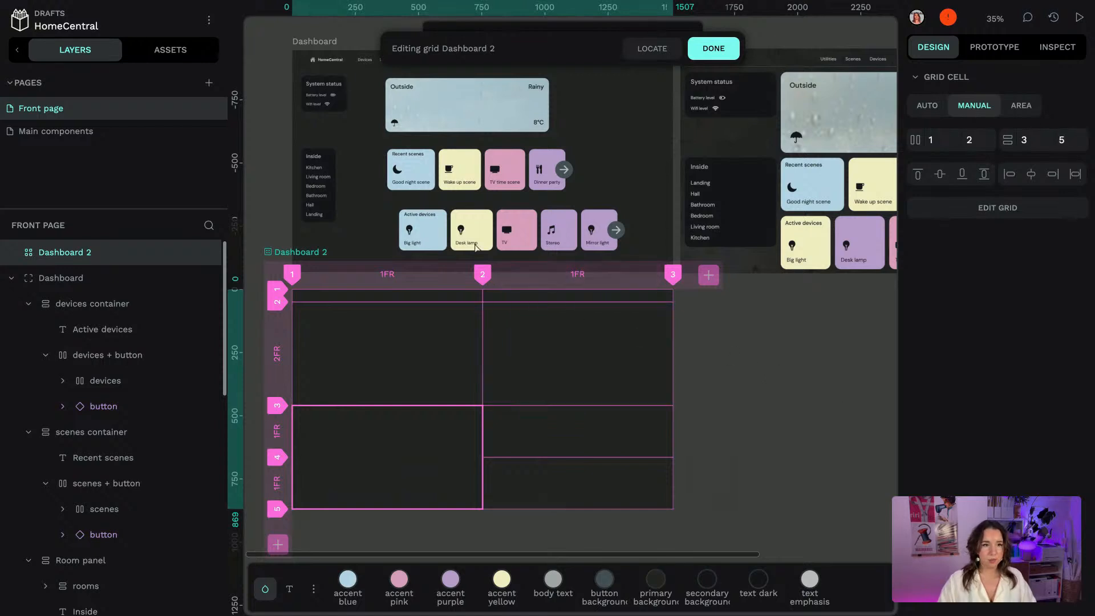
Check the reference design, and make the first cell of the top row span both columns, ending at column line 3
{"action": "left_click_drag", "start_coordinate": [863, 224], "coordinate": [649, 358]}
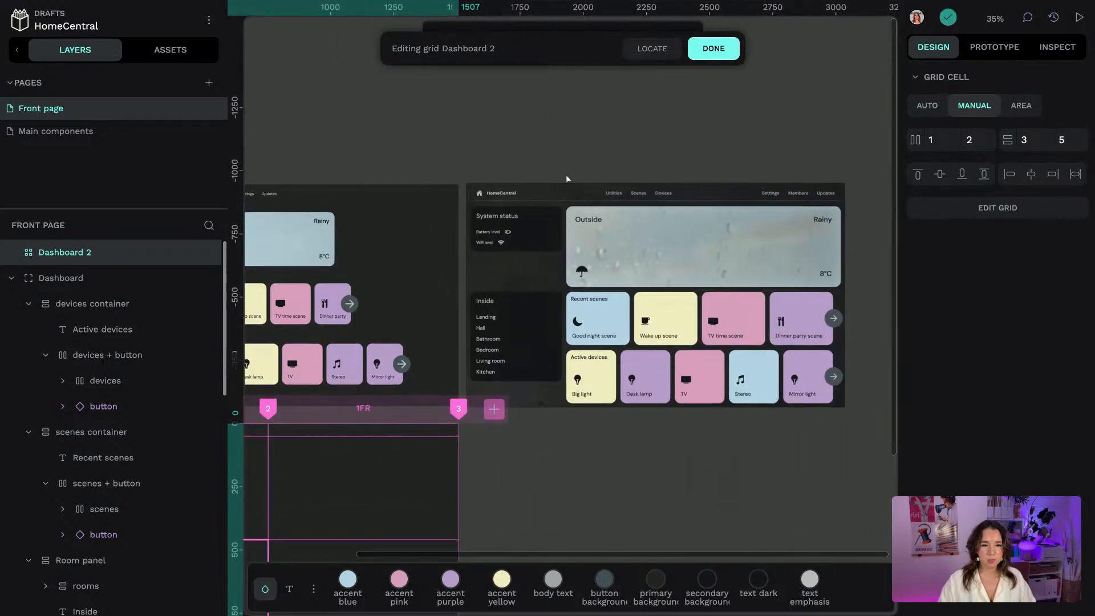
{"action": "scroll", "coordinate": [473, 485], "scroll_direction": "left", "scroll_amount": 5}
{"action": "scroll", "coordinate": [473, 486], "scroll_direction": "down", "scroll_amount": 4}
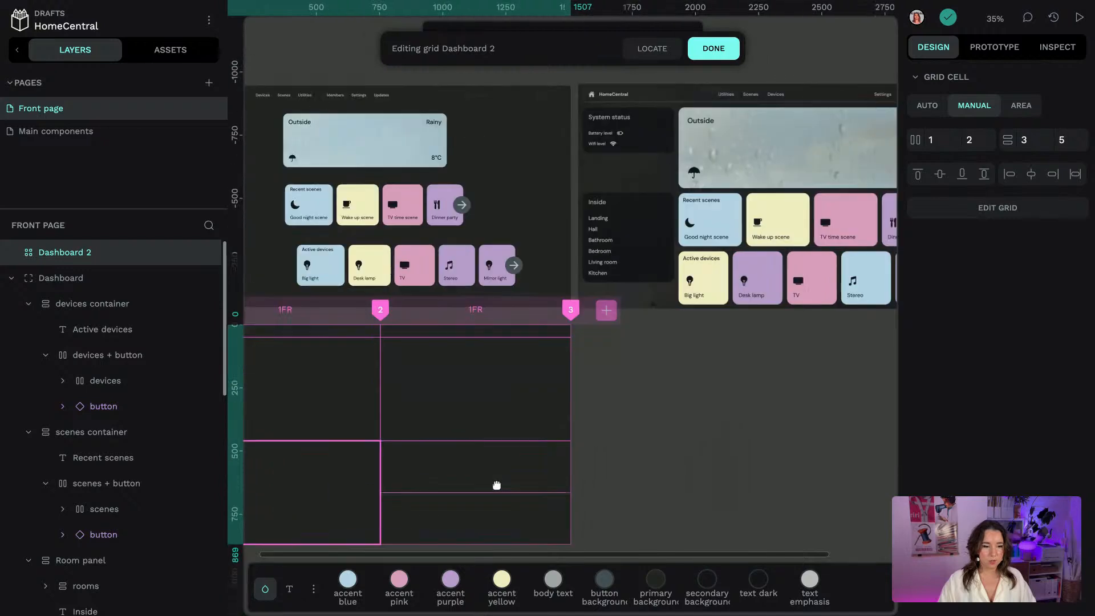
{"action": "left_click", "coordinate": [461, 224]}
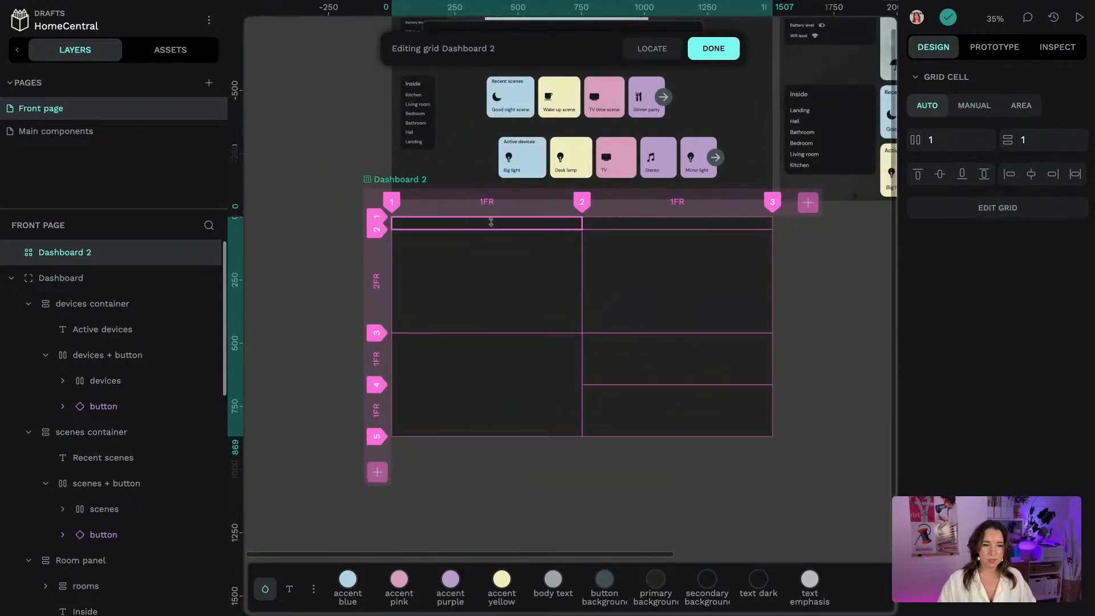
{"action": "left_click", "coordinate": [975, 108]}
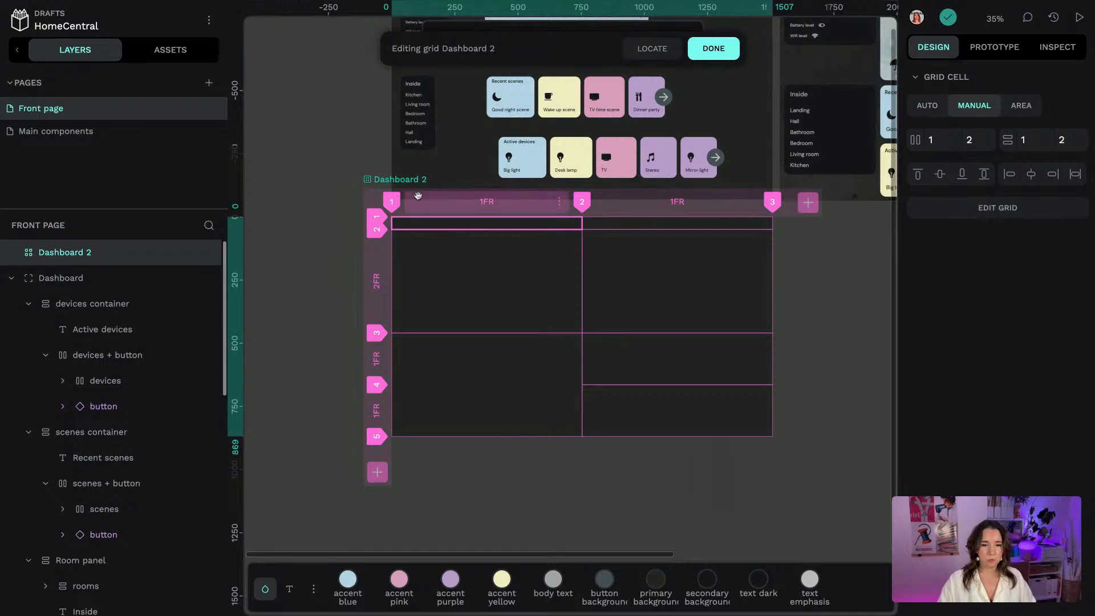
{"action": "left_click", "coordinate": [990, 135]}
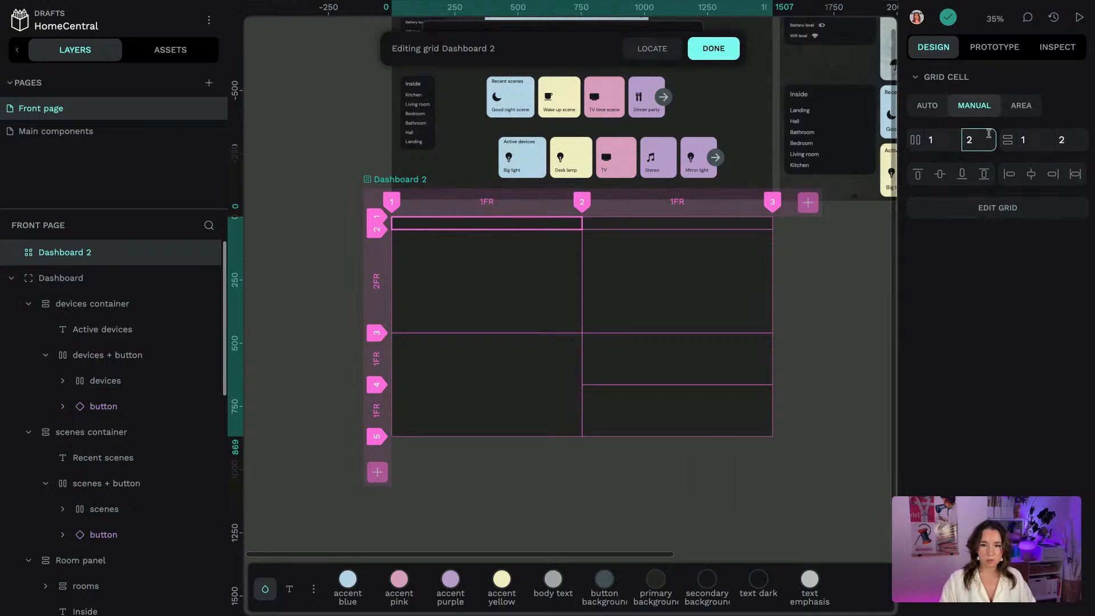
{"action": "type", "text": "3"}
{"action": "key", "text": "Return"}
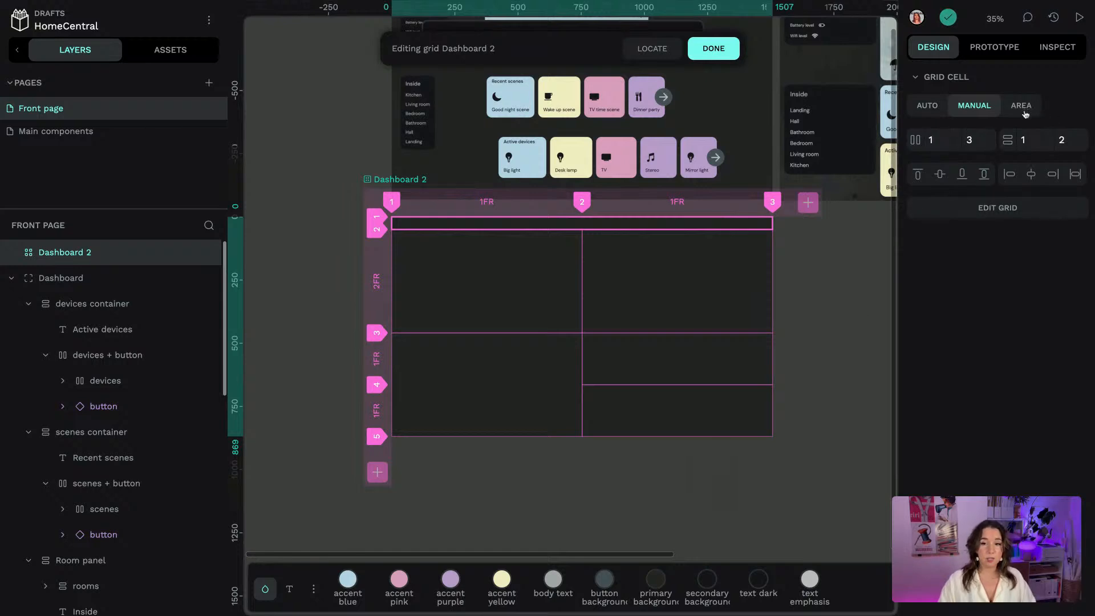
Turn the full-width top cell into a grid area named nav
{"action": "left_click", "coordinate": [1022, 108]}
{"action": "left_click", "coordinate": [961, 147]}
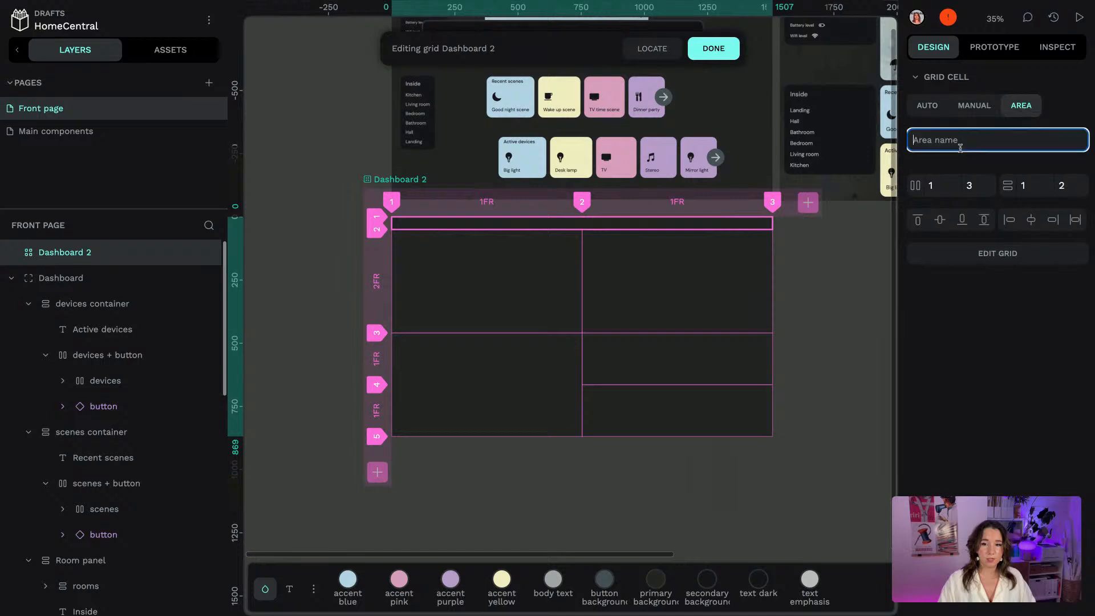
{"action": "type", "text": "nav"}
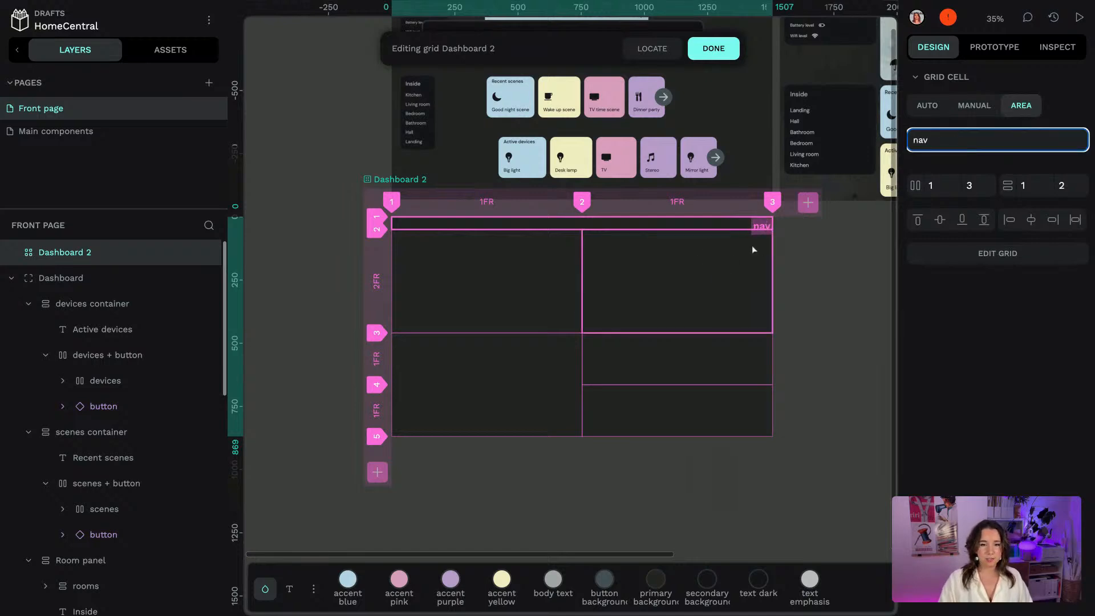
Turn the second-column cell in row 3 into a grid area named scenes
{"action": "left_click", "coordinate": [685, 352]}
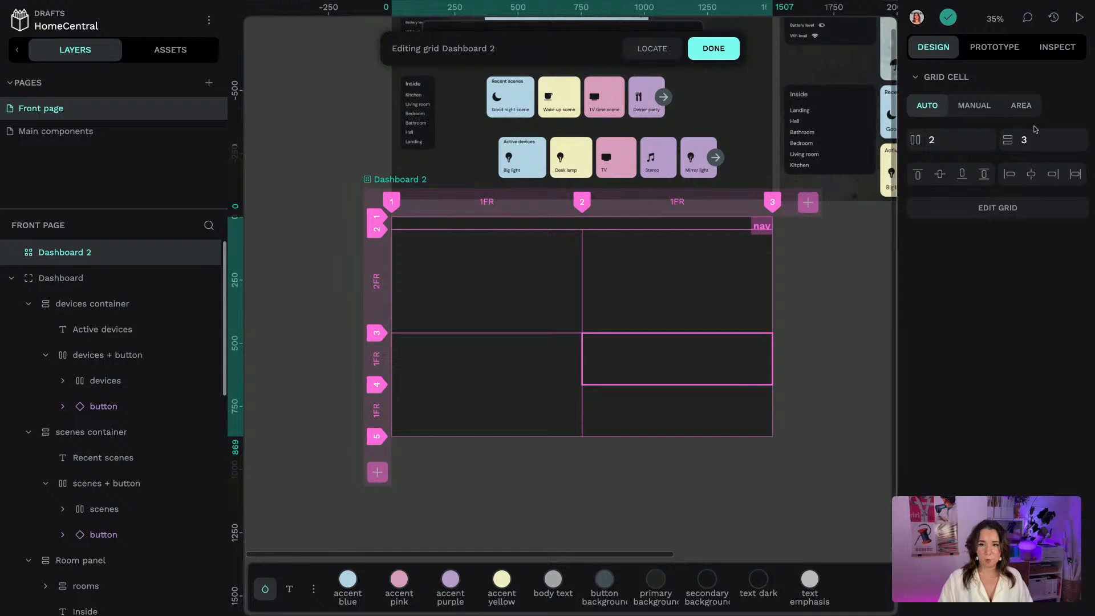
{"action": "left_click", "coordinate": [1021, 105]}
{"action": "left_click", "coordinate": [999, 140]}
{"action": "type", "text": "scnes"}
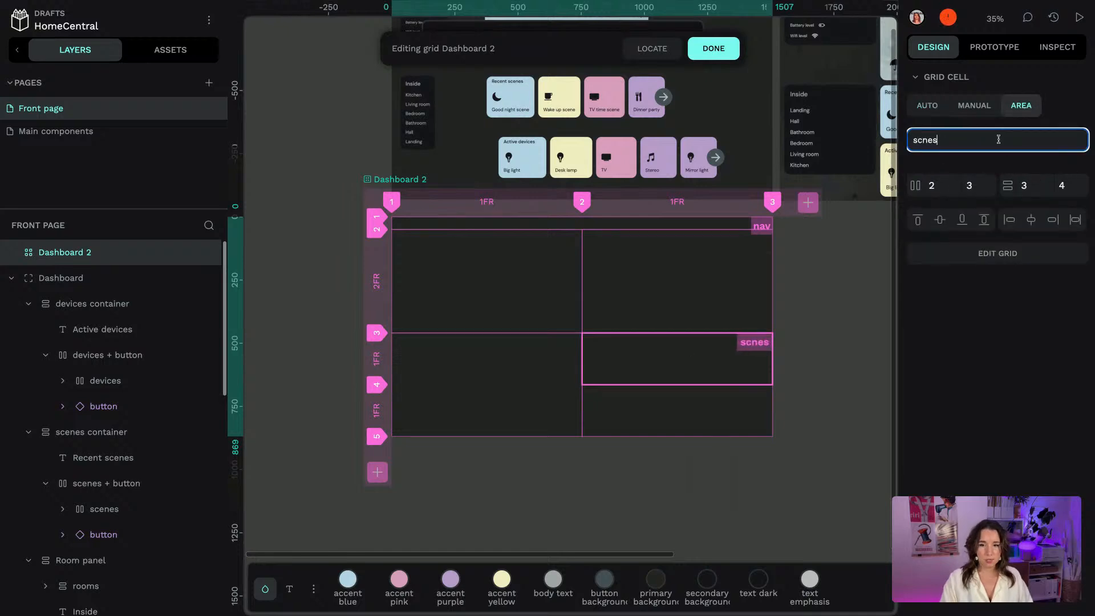
{"action": "key", "text": "BackSpace"}
{"action": "key", "text": "BackSpace"}
{"action": "key", "text": "BackSpace"}
{"action": "key", "text": "BackSpace"}
{"action": "type", "text": "cenes"}
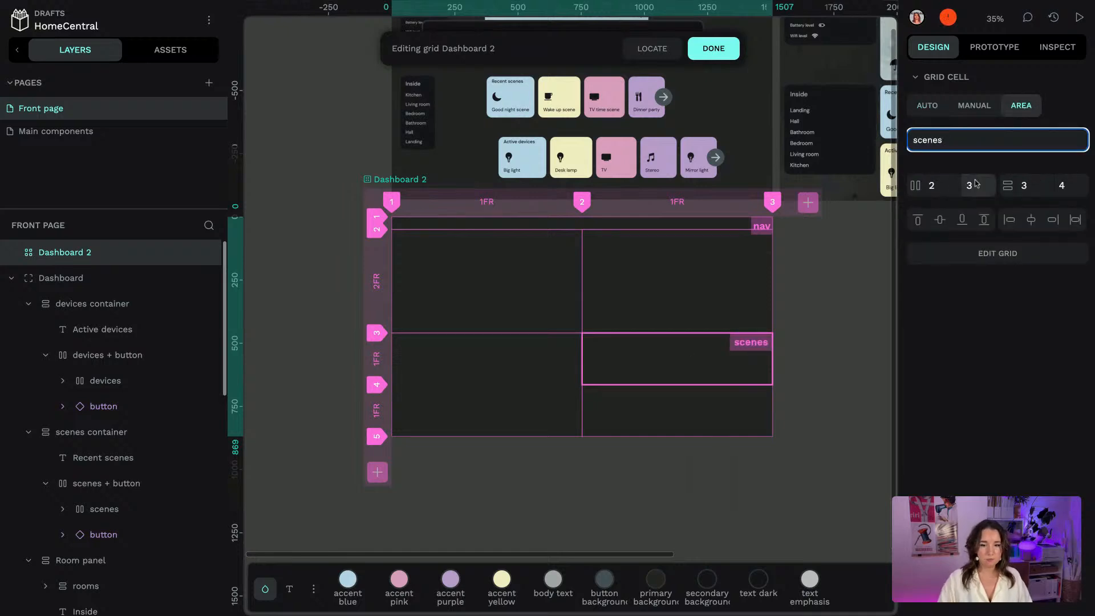
Turn the second-column cell in the last row into a grid area named devices
{"action": "left_click", "coordinate": [672, 416]}
{"action": "left_click", "coordinate": [1031, 114]}
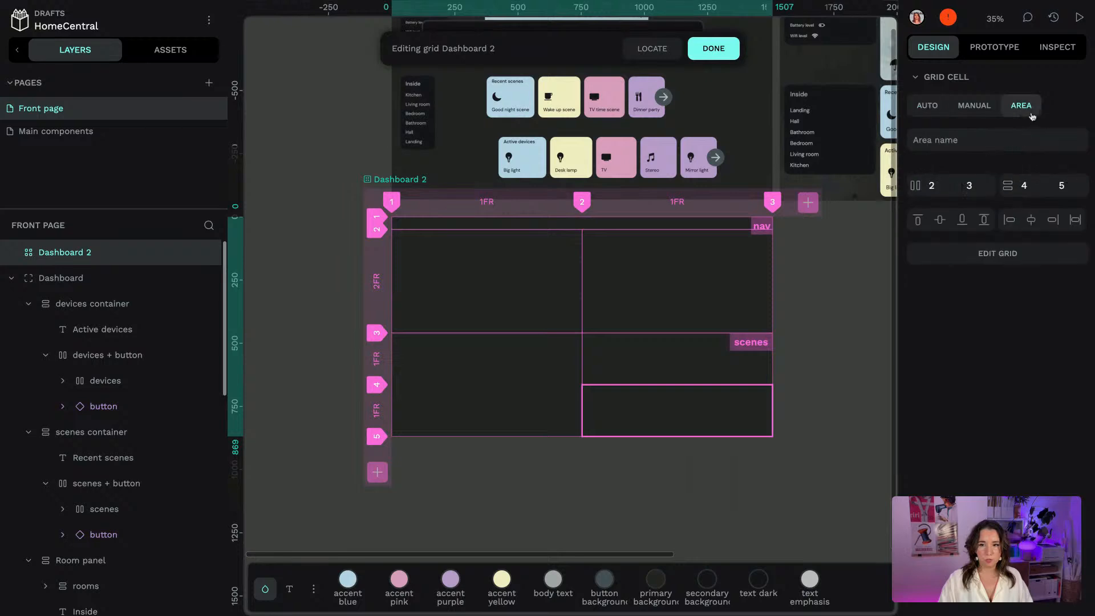
{"action": "left_click", "coordinate": [976, 137]}
{"action": "type", "text": "devices"}
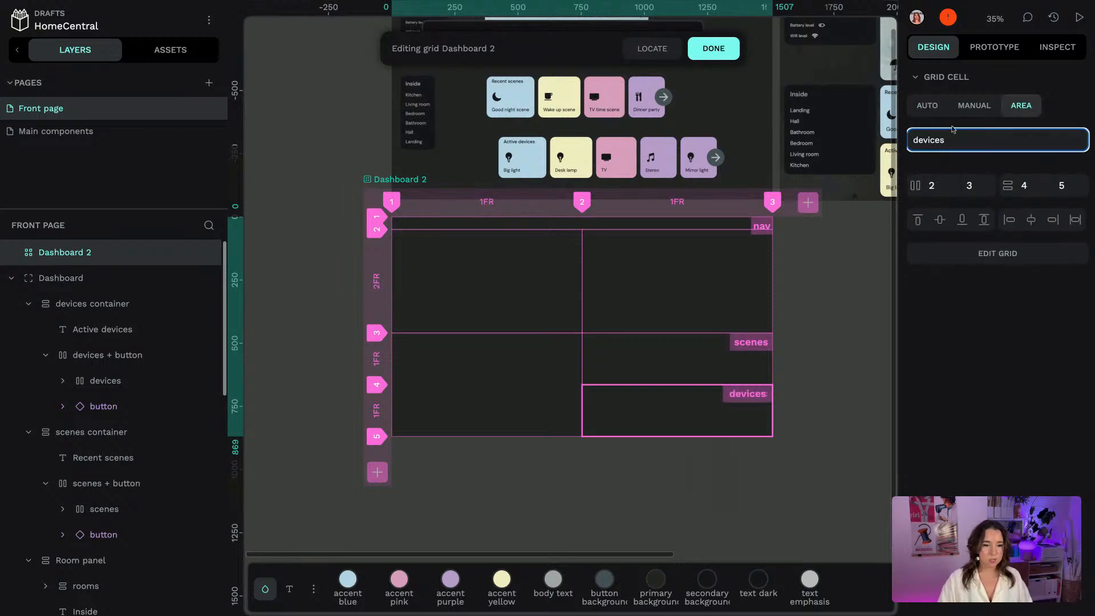
Turn the merged cell in the first column into a grid area named rooms
{"action": "left_click", "coordinate": [445, 438]}
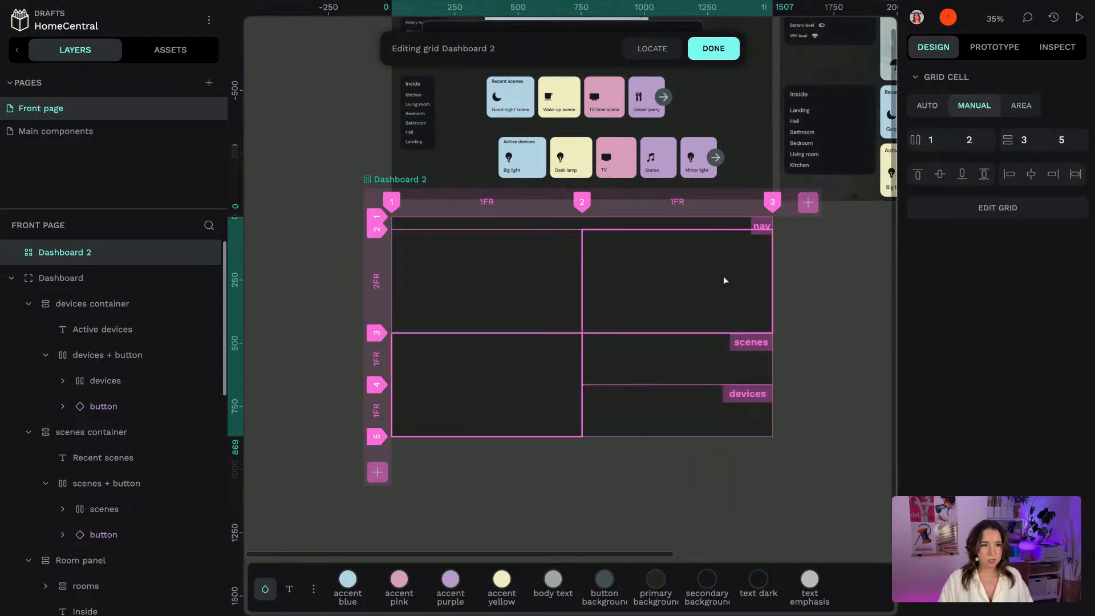
{"action": "left_click", "coordinate": [1026, 103]}
{"action": "left_click", "coordinate": [1009, 132]}
{"action": "type", "text": "rooms"}
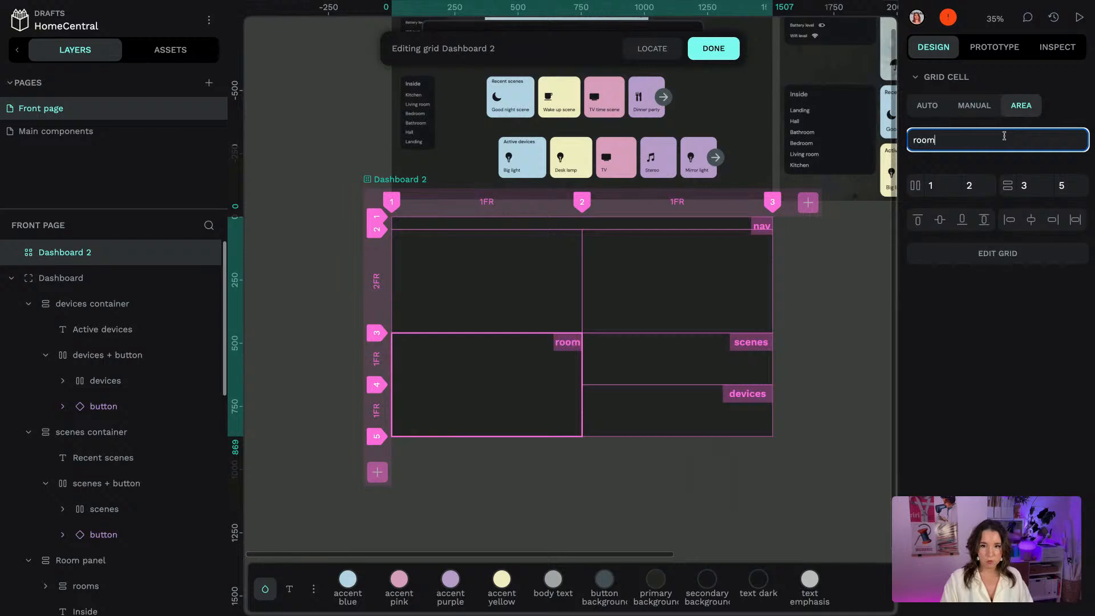
Turn the first-column cell in row 2 into a grid area named statuses
{"action": "left_click", "coordinate": [489, 281]}
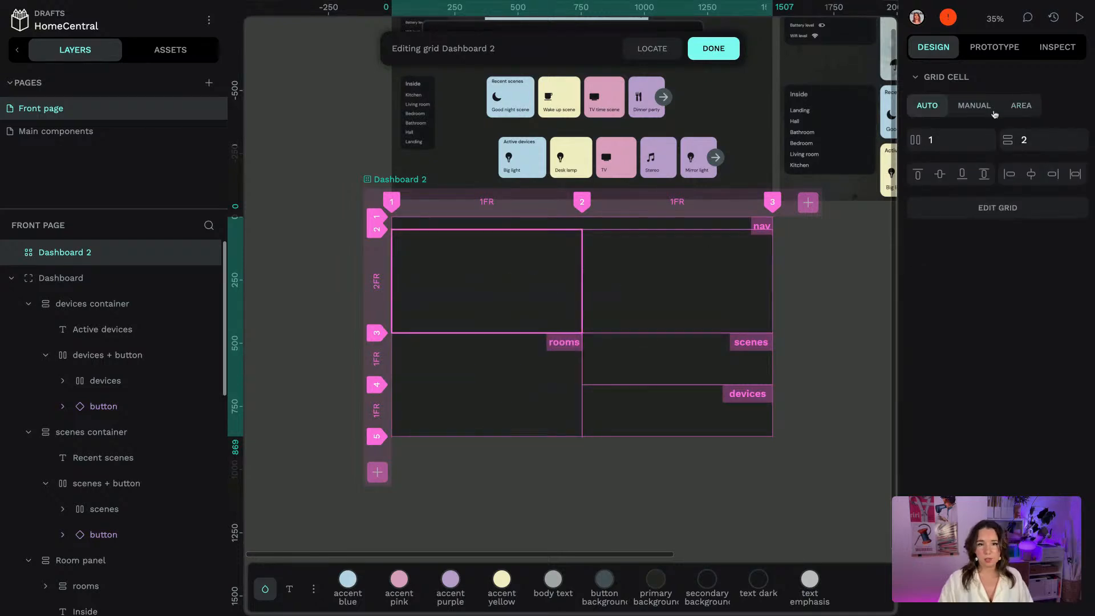
{"action": "left_click", "coordinate": [1021, 105]}
{"action": "left_click", "coordinate": [1021, 139]}
{"action": "type", "text": "sa"}
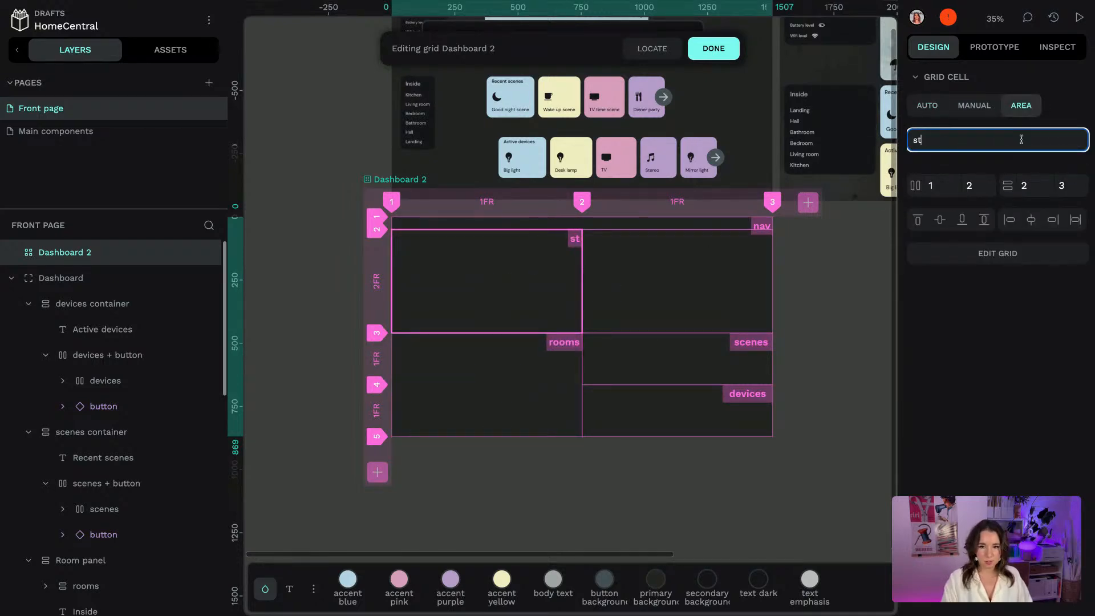
{"action": "type", "text": "atuses"}
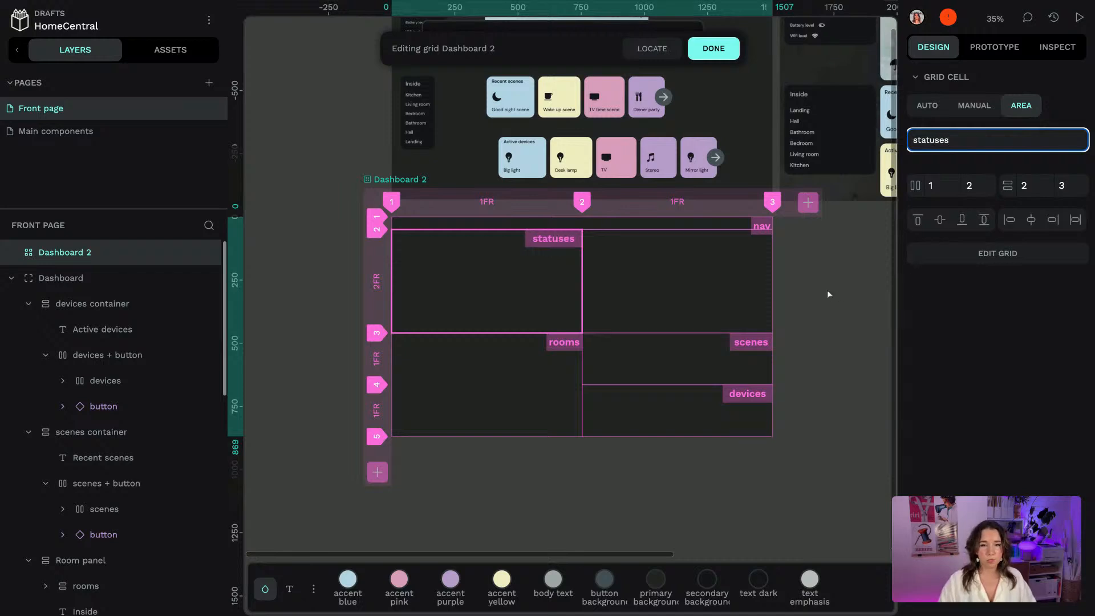
Copy the navigation bar from the Dashboard board into the nav area of Dashboard 2
{"action": "left_click_drag", "start_coordinate": [783, 337], "coordinate": [841, 247]}
{"action": "scroll", "coordinate": [841, 248], "scroll_direction": "up", "scroll_amount": 2}
{"action": "scroll", "coordinate": [841, 248], "scroll_direction": "right", "scroll_amount": 2}
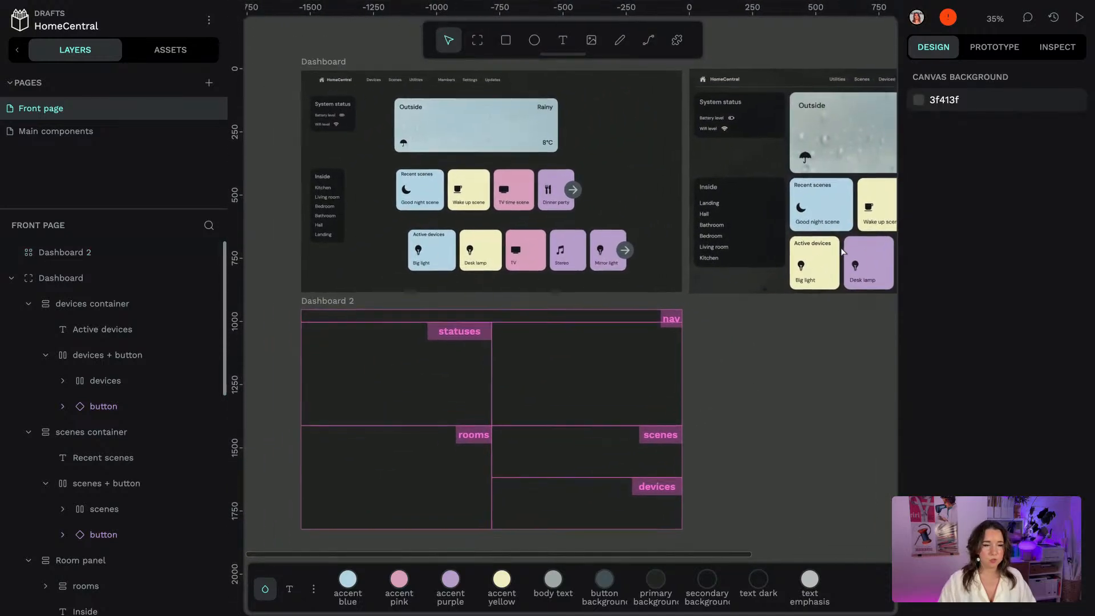
{"action": "scroll", "coordinate": [759, 347], "scroll_direction": "up", "scroll_amount": 1}
{"action": "scroll", "coordinate": [758, 346], "scroll_direction": "left", "scroll_amount": 1}
{"action": "scroll", "coordinate": [780, 375], "scroll_direction": "down", "scroll_amount": 1}
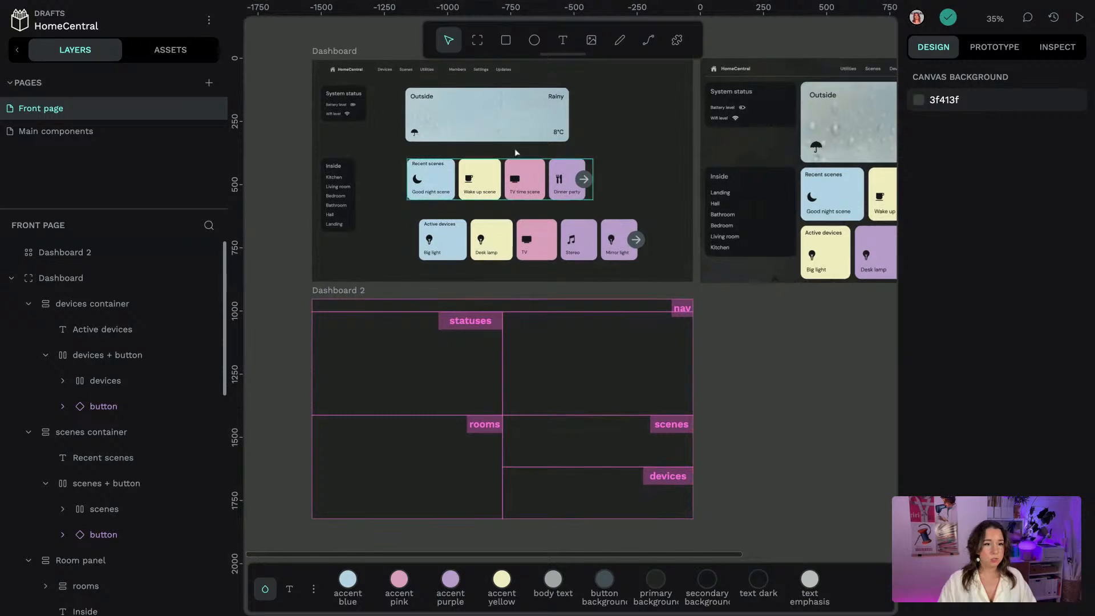
{"action": "left_click", "coordinate": [388, 72]}
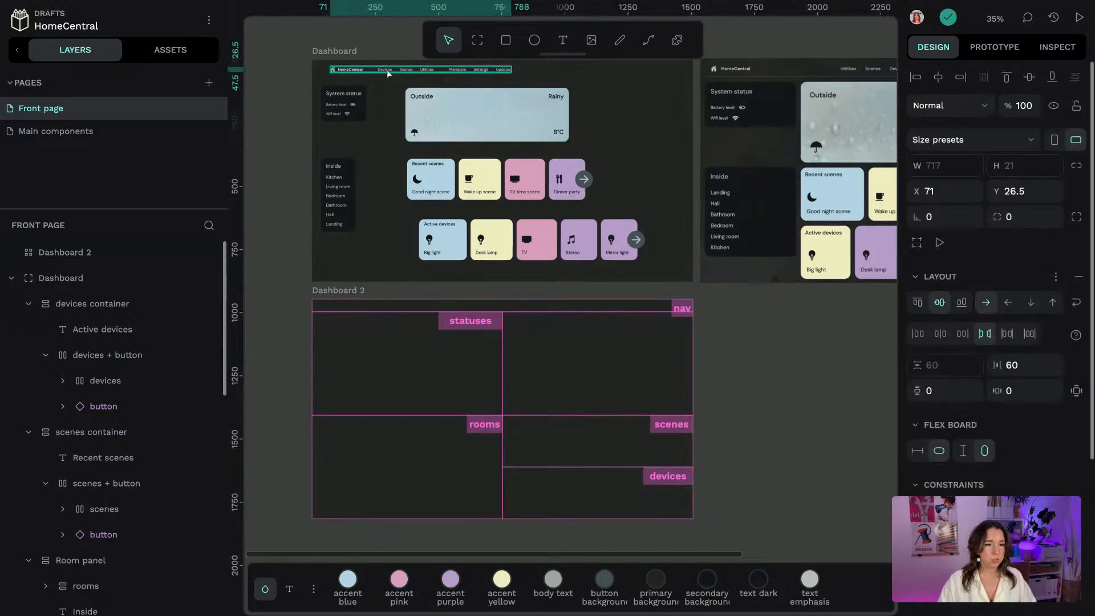
{"action": "left_click", "coordinate": [437, 309]}
{"action": "double_click", "coordinate": [428, 312]}
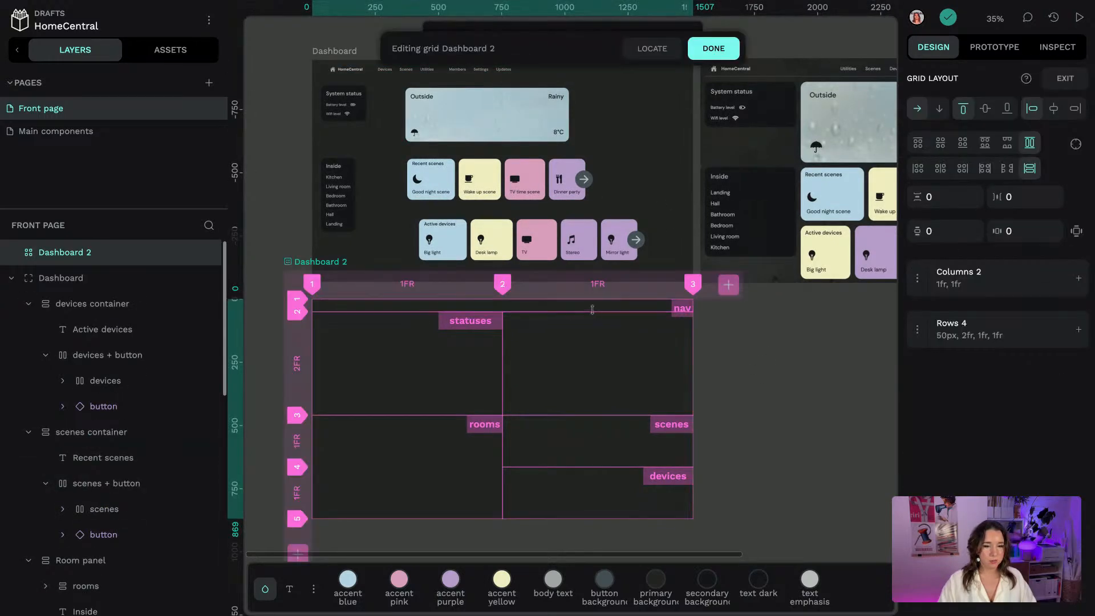
{"action": "left_click", "coordinate": [731, 53]}
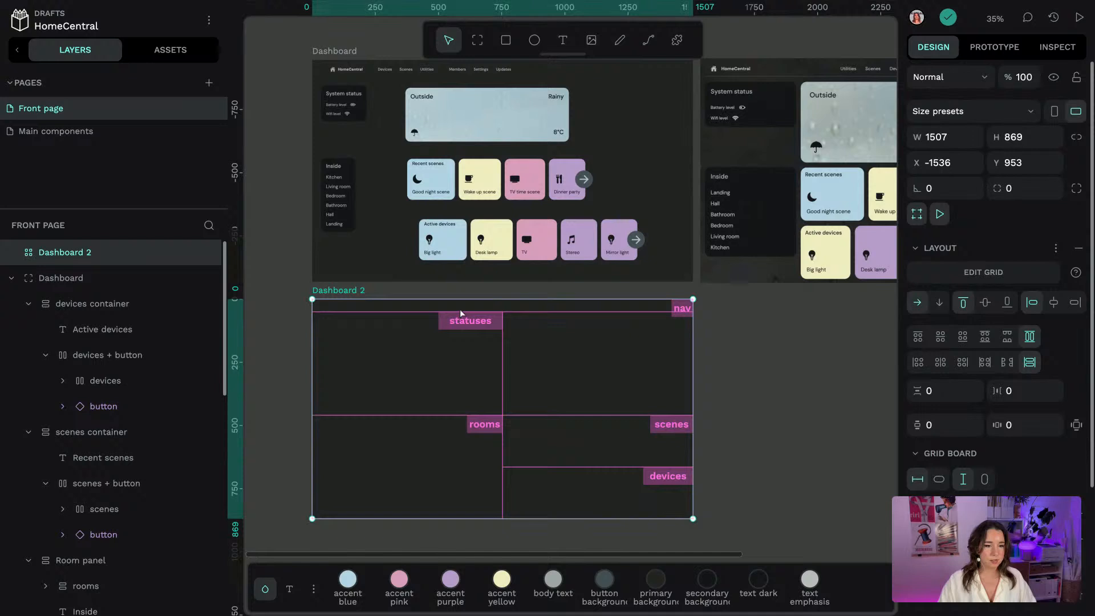
{"action": "key", "text": "ctrl+v"}
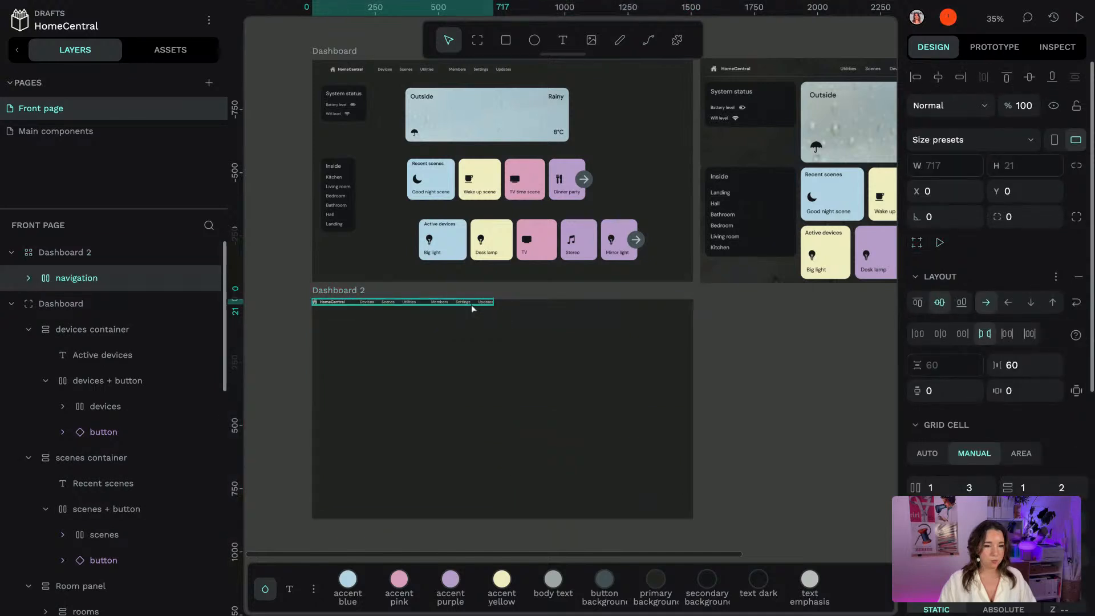
Copy the System status panel into Dashboard 2's statuses area and the Inside room panel into its rooms area
{"action": "left_click", "coordinate": [340, 107]}
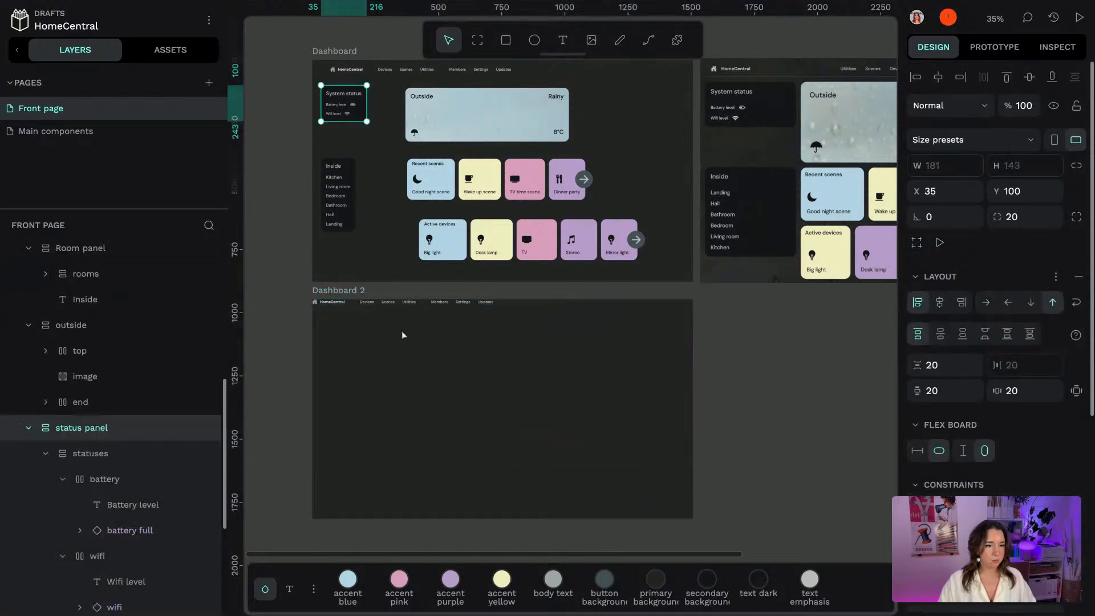
{"action": "left_click", "coordinate": [371, 366]}
{"action": "key", "text": "ctrl+v"}
{"action": "left_click", "coordinate": [345, 217]}
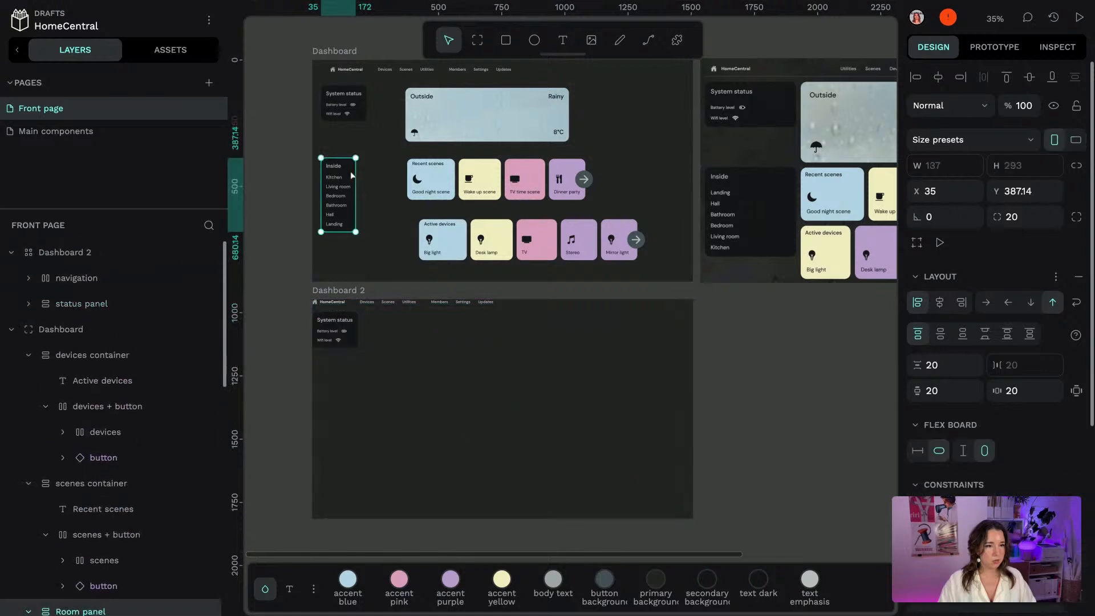
{"action": "left_click", "coordinate": [371, 454]}
{"action": "key", "text": "ctrl+v"}
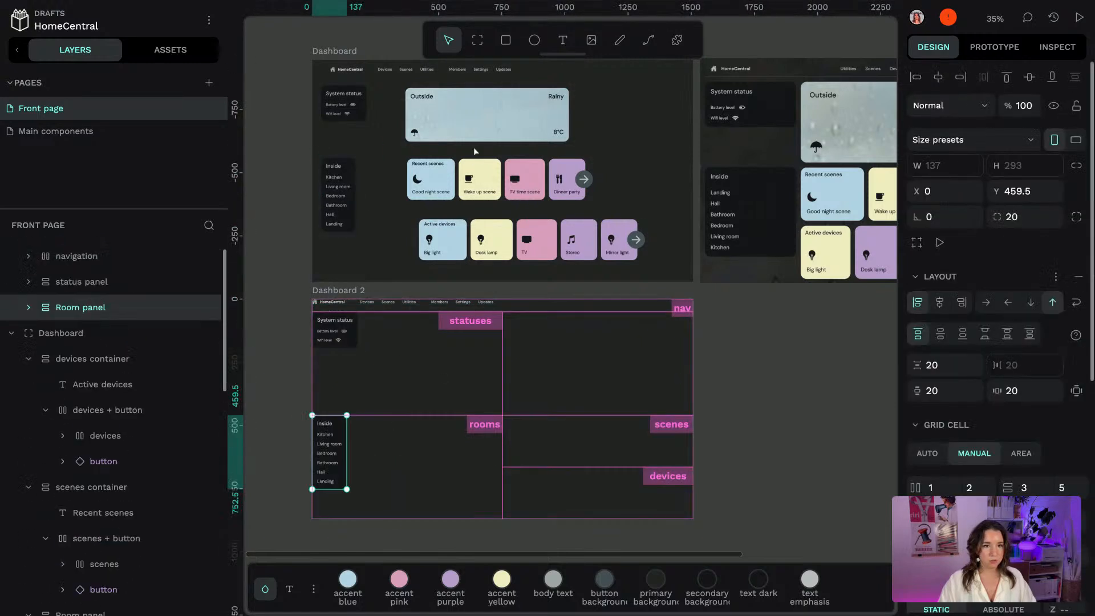
Copy the Outside weather card into the unnamed second-column cell of row 2 on Dashboard 2
{"action": "left_click", "coordinate": [502, 129]}
{"action": "key", "text": "ctrl+c"}
{"action": "left_click", "coordinate": [569, 369]}
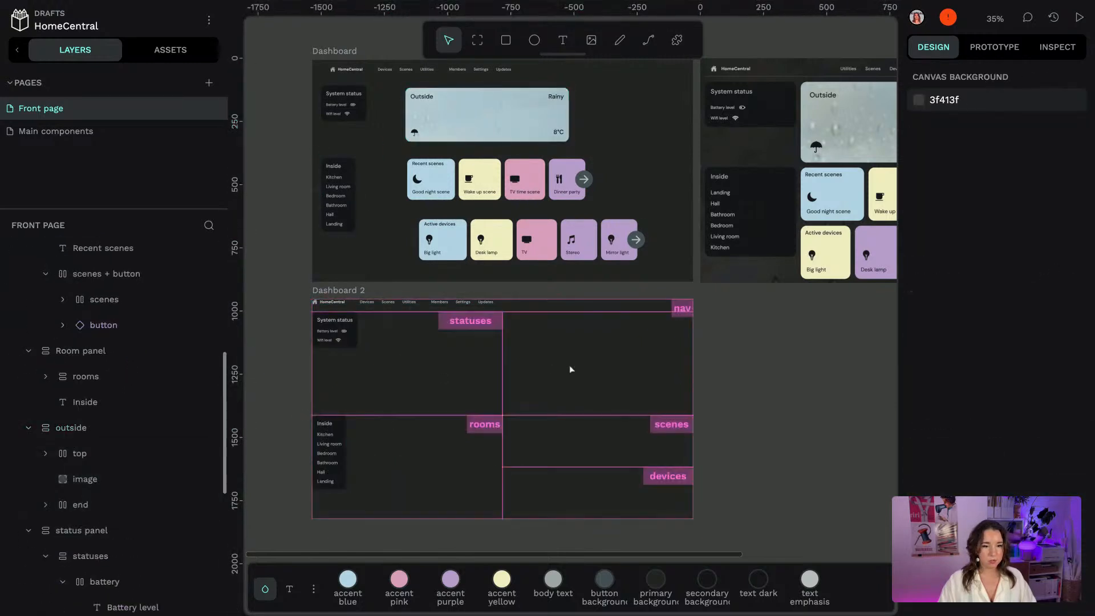
{"action": "key", "text": "ctrl+v"}
Copy the scenes container into Dashboard 2's scenes area and the devices container into its devices area
{"action": "left_click", "coordinate": [588, 197]}
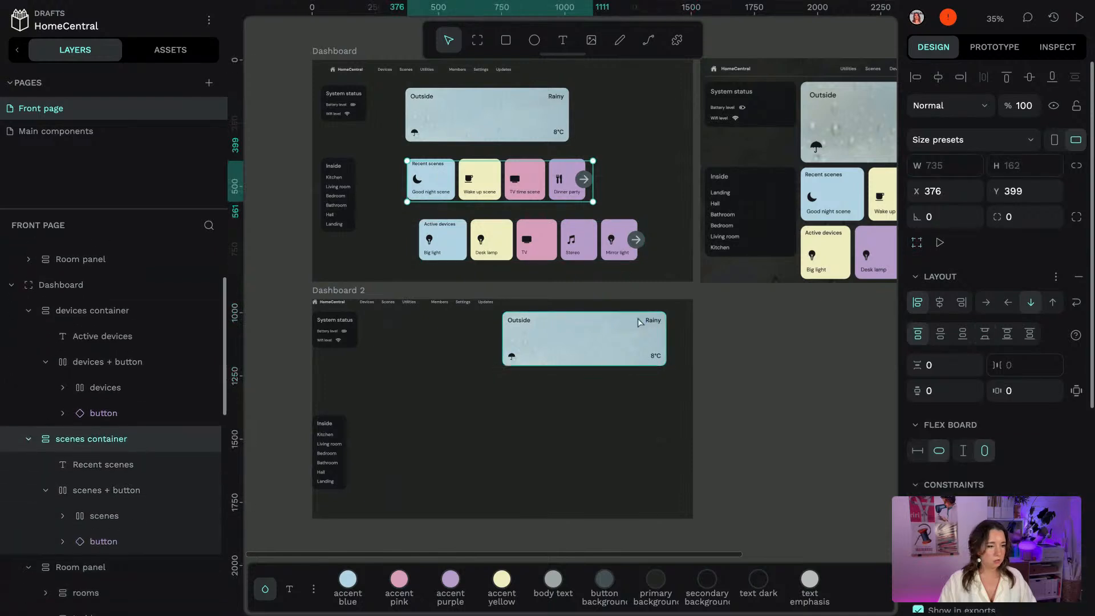
{"action": "left_click", "coordinate": [586, 431]}
{"action": "key", "text": "ctrl+v"}
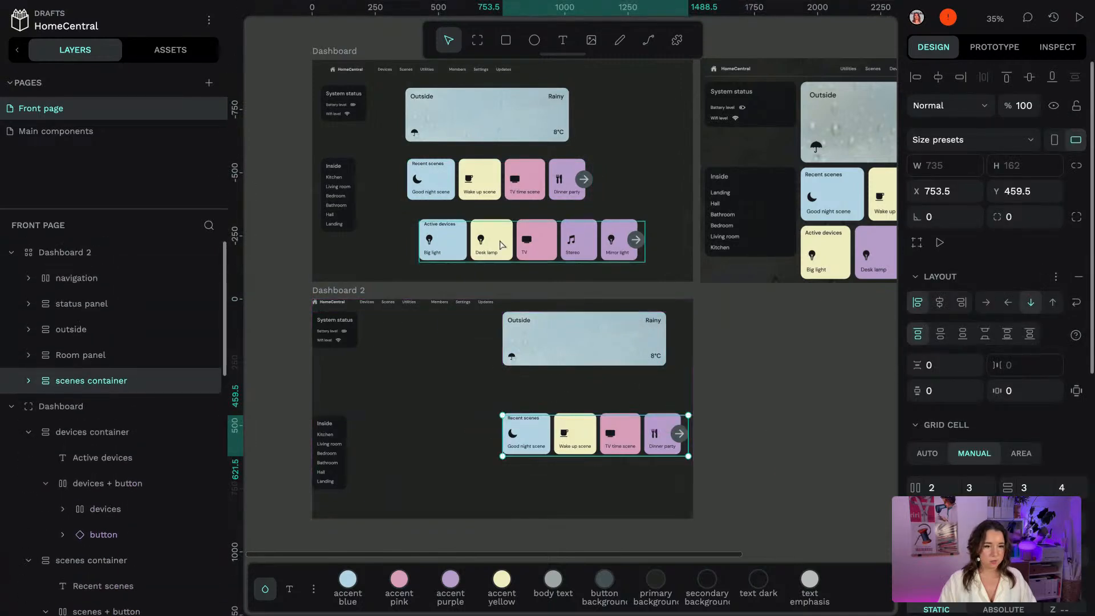
{"action": "left_click", "coordinate": [501, 245]}
{"action": "left_click", "coordinate": [600, 491]}
{"action": "key", "text": "ctrl+v"}
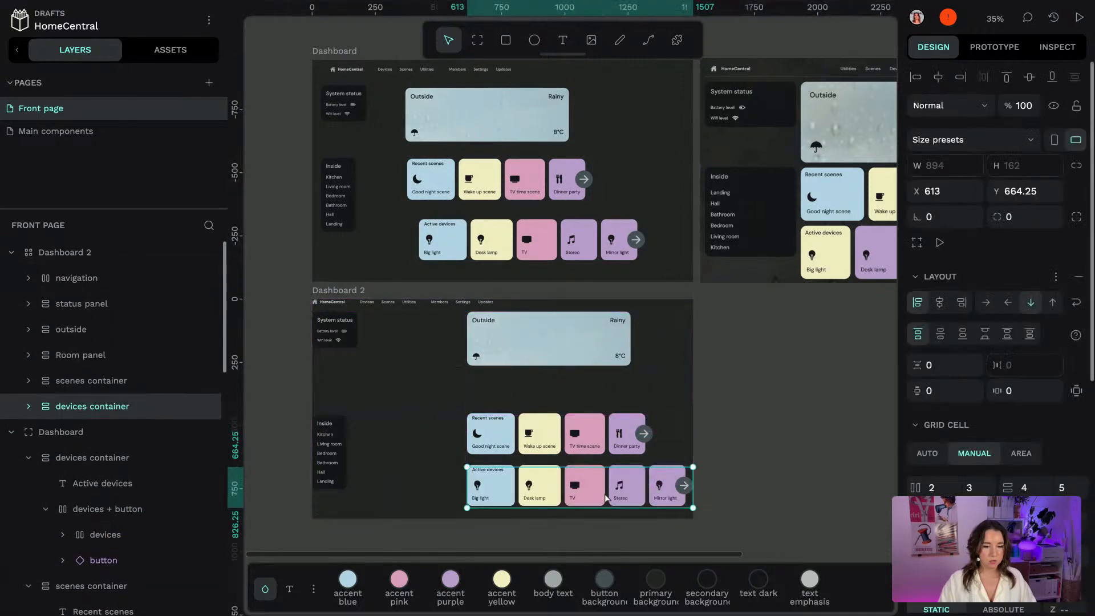
{"action": "left_click", "coordinate": [798, 418]}
Delete the original Dashboard board and move Dashboard 2 up into its place beside the reference design
{"action": "left_click", "coordinate": [334, 51]}
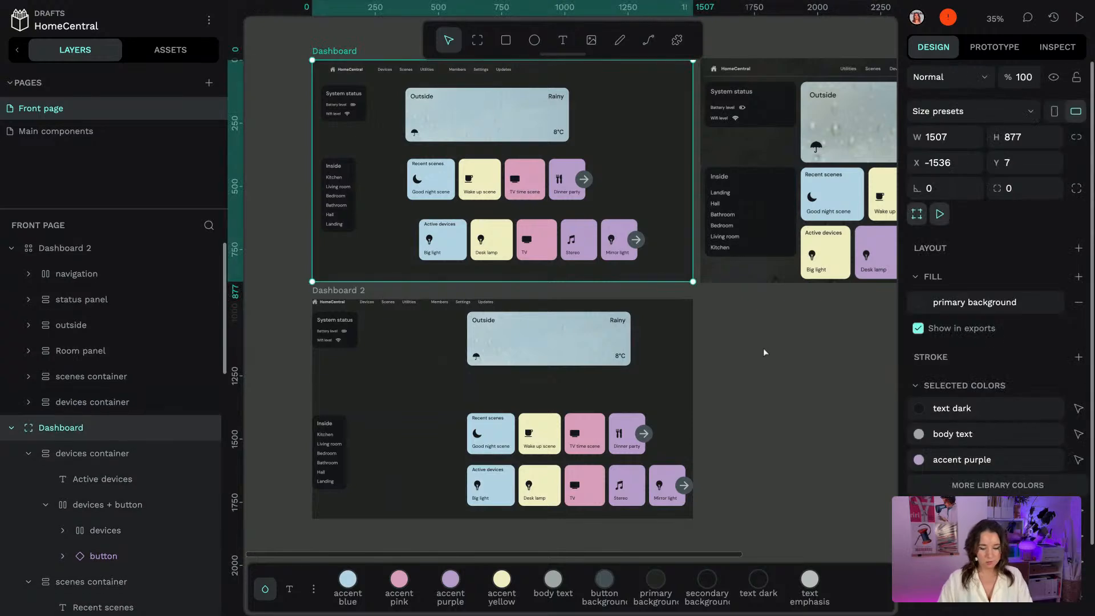
{"action": "key", "text": "Delete"}
{"action": "left_click_drag", "start_coordinate": [344, 292], "coordinate": [326, 52]}
Compare the layout and column proportions of Dashboard 2 with the reference design beside it
{"action": "left_click_drag", "start_coordinate": [363, 136], "coordinate": [468, 404]}
{"action": "scroll", "coordinate": [428, 262], "scroll_direction": "up", "scroll_amount": 5}
{"action": "scroll", "coordinate": [651, 302], "scroll_direction": "down", "scroll_amount": 5}
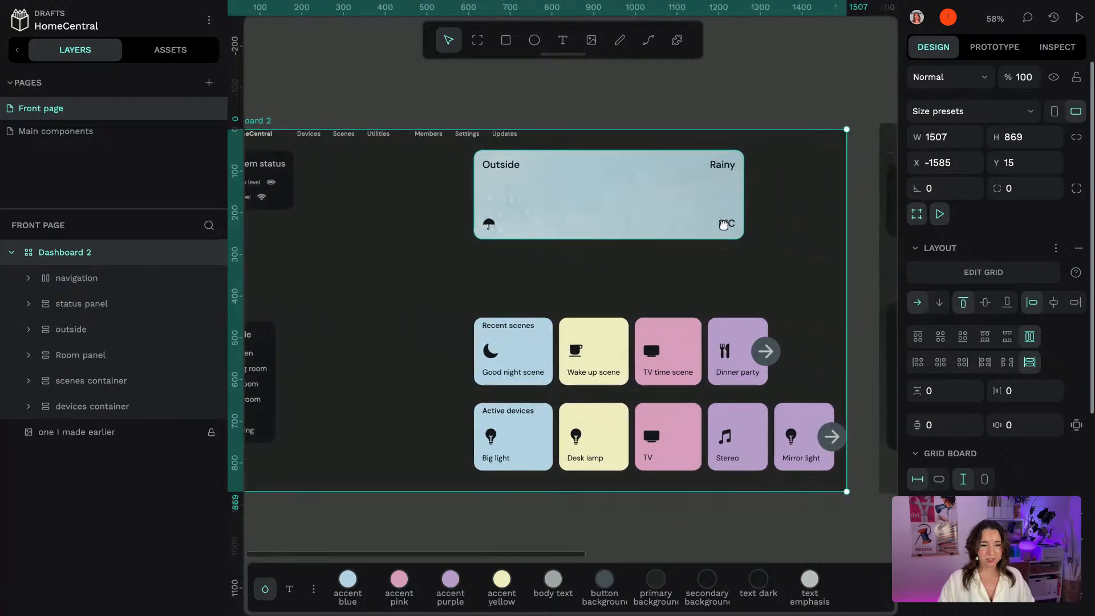
{"action": "left_click_drag", "start_coordinate": [730, 197], "coordinate": [462, 238]}
{"action": "left_click_drag", "start_coordinate": [610, 159], "coordinate": [488, 157]}
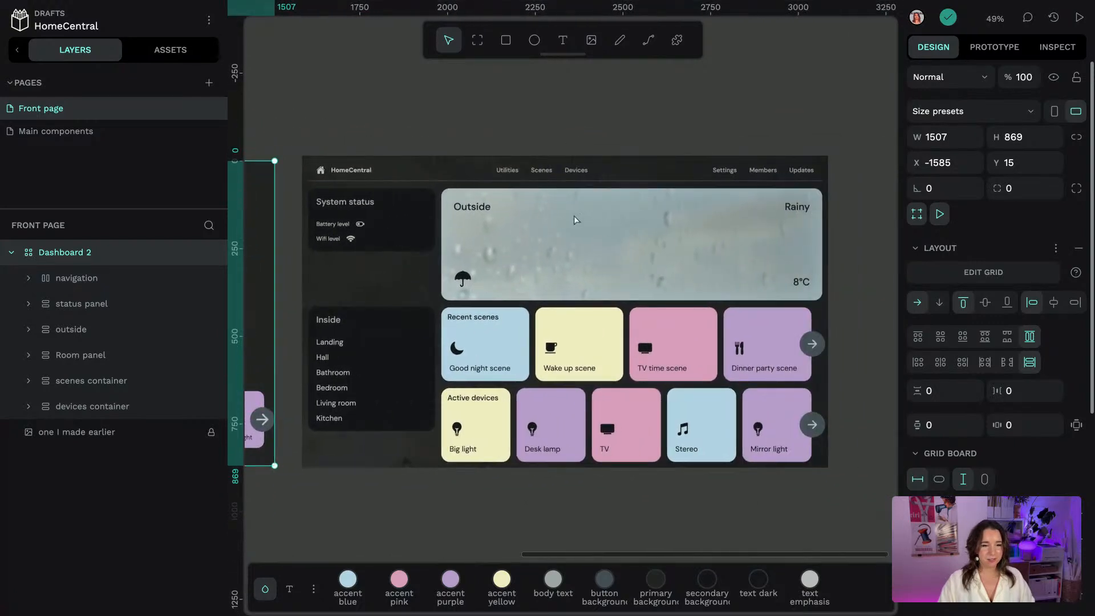
{"action": "left_click_drag", "start_coordinate": [275, 97], "coordinate": [894, 88]}
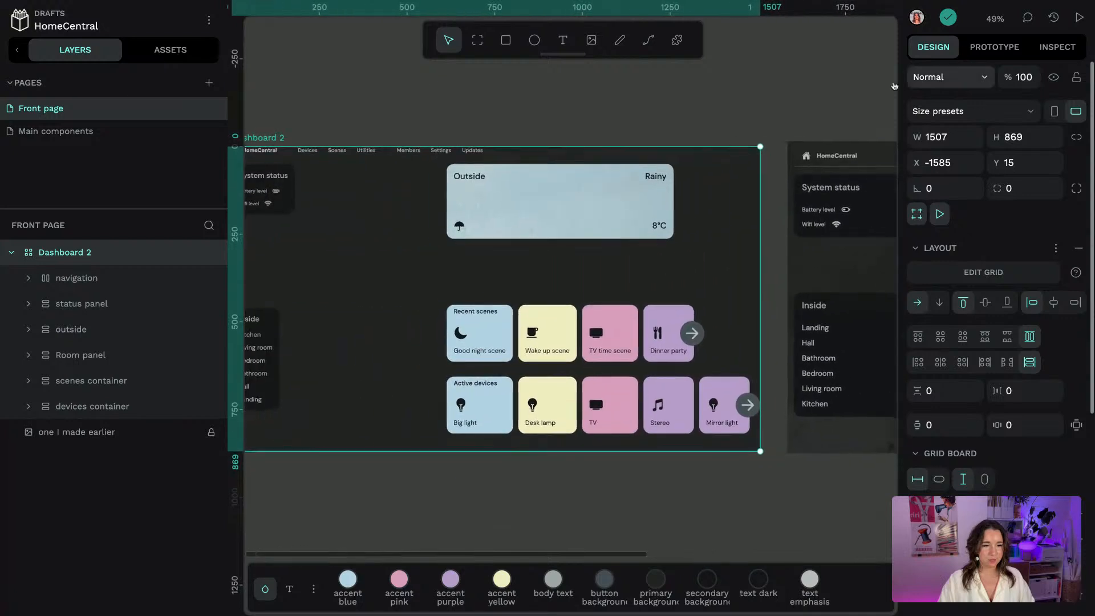
{"action": "left_click_drag", "start_coordinate": [555, 133], "coordinate": [626, 125]}
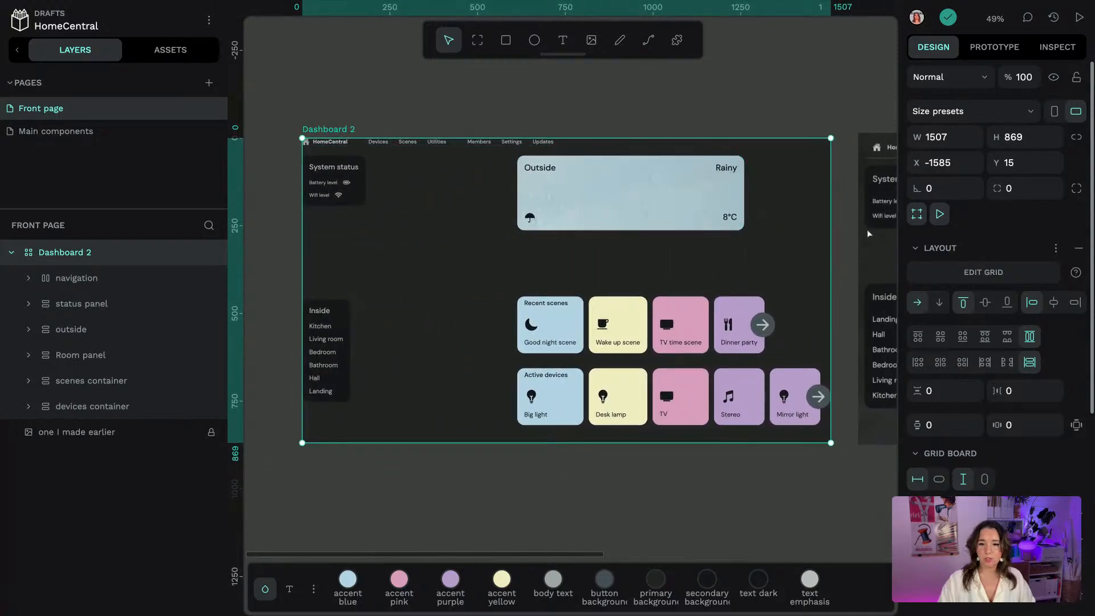
Set the second column of the Dashboard 2 grid to 3 FR and finish editing the grid
{"action": "left_click", "coordinate": [982, 273]}
{"action": "left_click", "coordinate": [990, 288]}
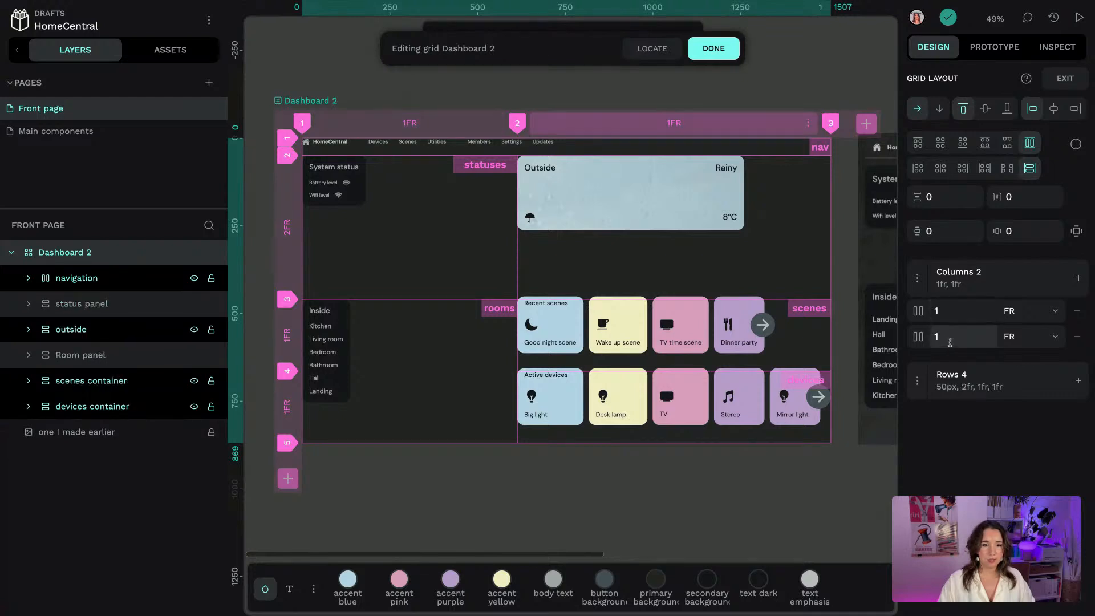
{"action": "left_click", "coordinate": [973, 337]}
{"action": "type", "text": "3"}
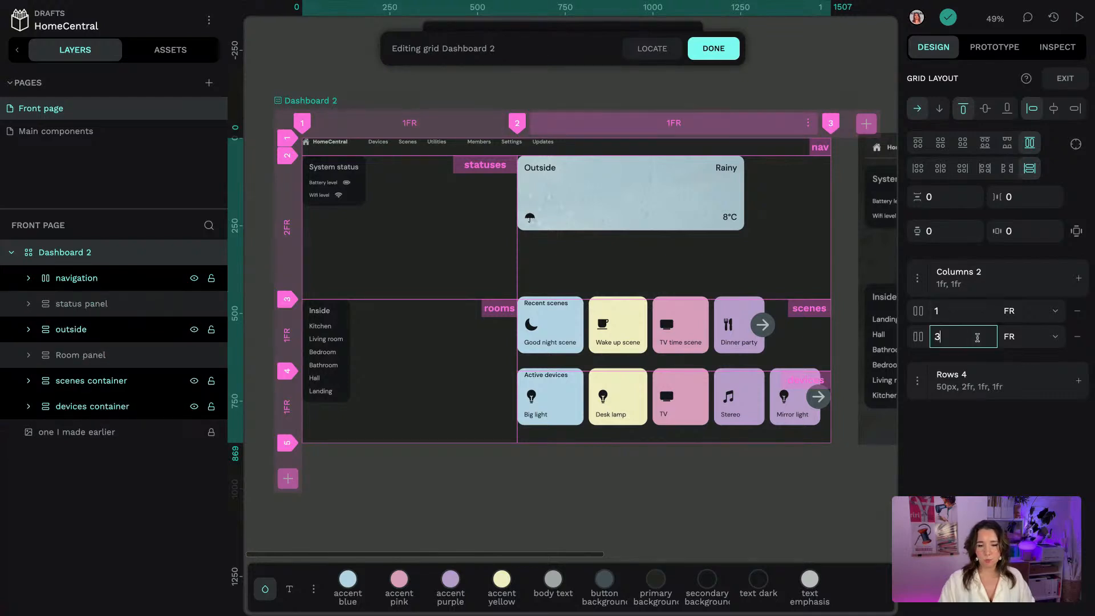
{"action": "key", "text": "Return"}
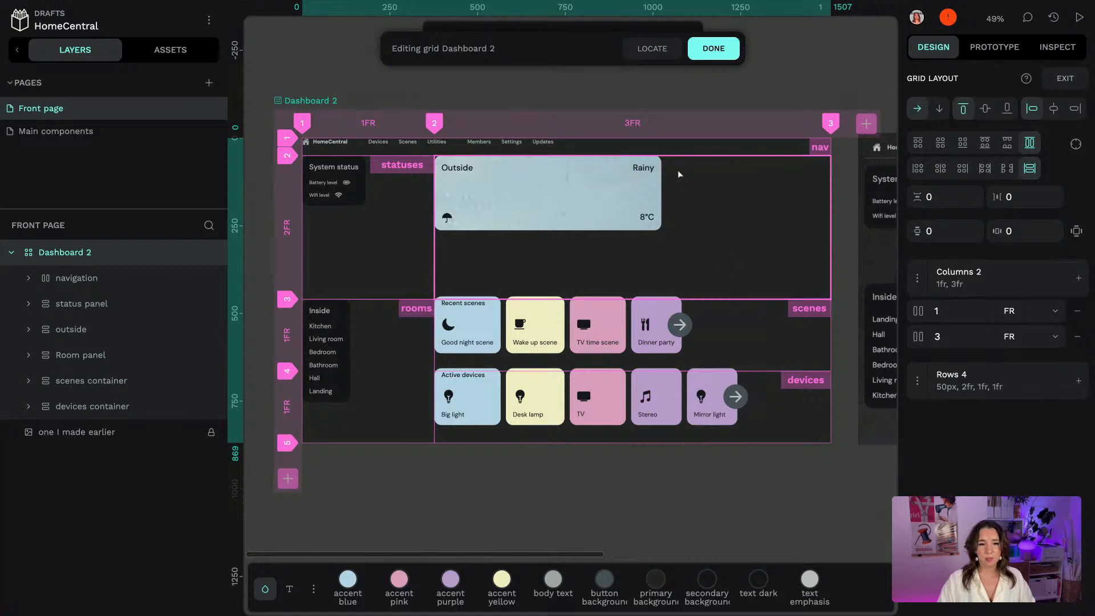
{"action": "scroll", "coordinate": [769, 63], "scroll_direction": "up", "scroll_amount": 1}
{"action": "scroll", "coordinate": [769, 63], "scroll_direction": "right", "scroll_amount": 1}
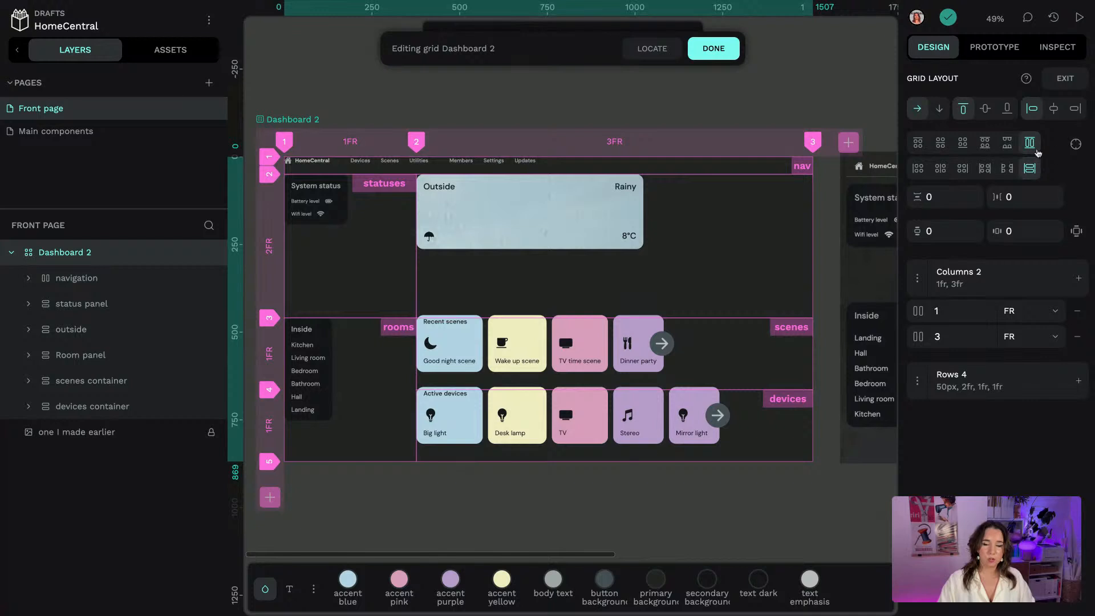
{"action": "left_click", "coordinate": [723, 55]}
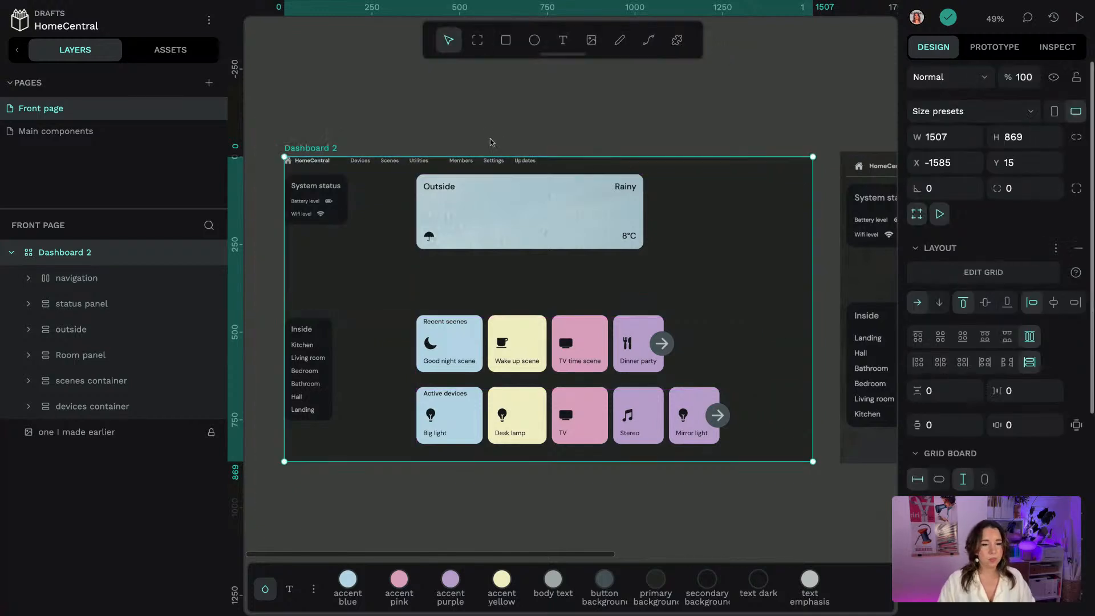
Make the navigation bar in Dashboard 2 fill the full width of its grid area
{"action": "left_click", "coordinate": [485, 167]}
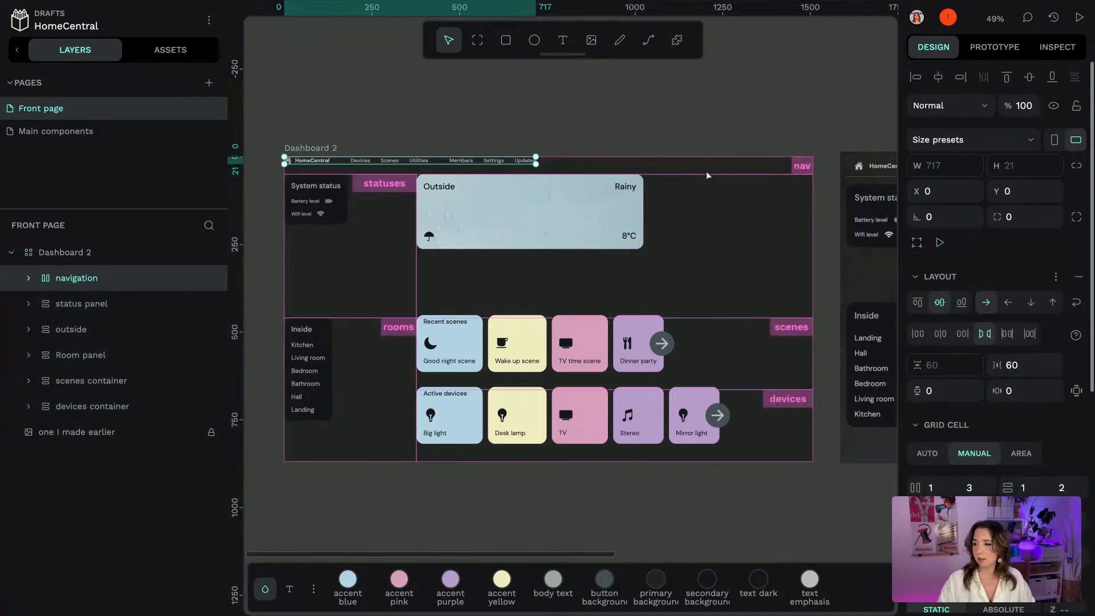
{"action": "scroll", "coordinate": [935, 370], "scroll_direction": "down", "scroll_amount": 4}
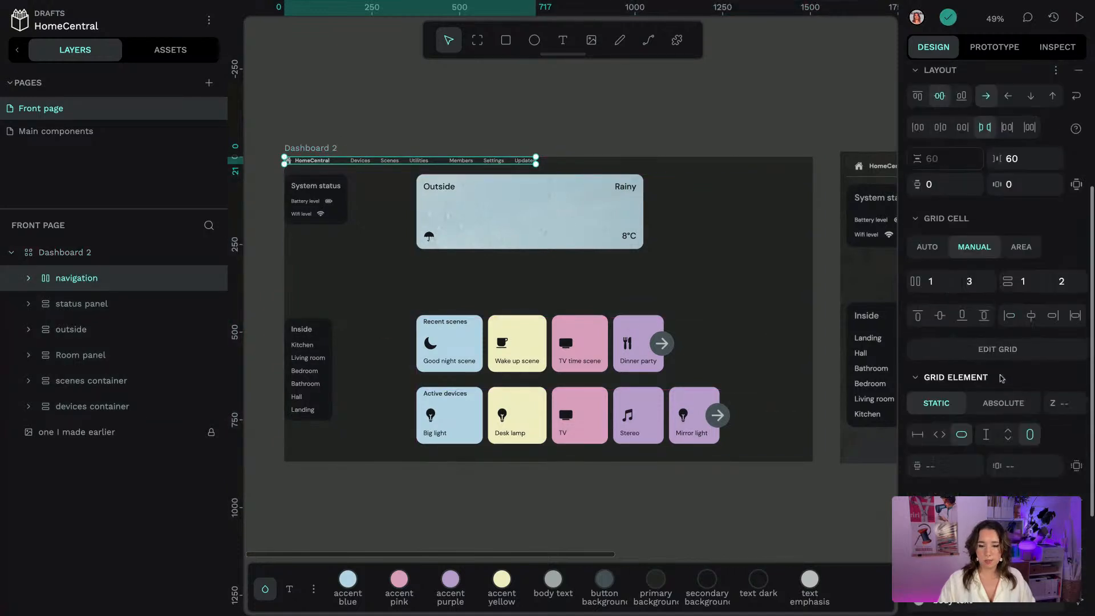
{"action": "left_click", "coordinate": [941, 435]}
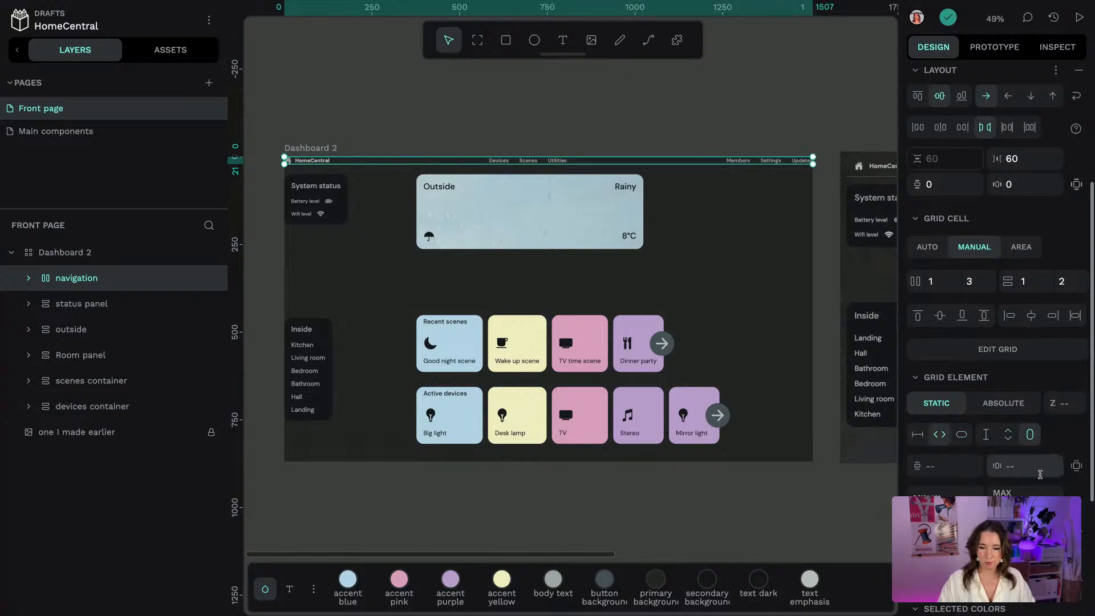
Set the navigation bar's vertical margin to 5
{"action": "scroll", "coordinate": [981, 328], "scroll_direction": "down", "scroll_amount": 3}
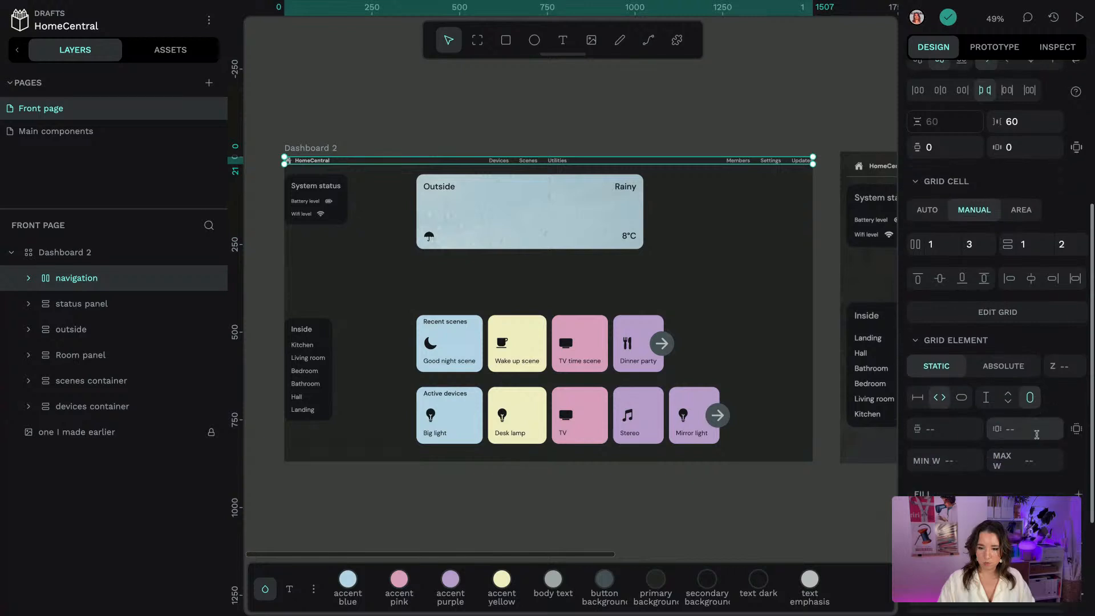
{"action": "left_click", "coordinate": [968, 350]}
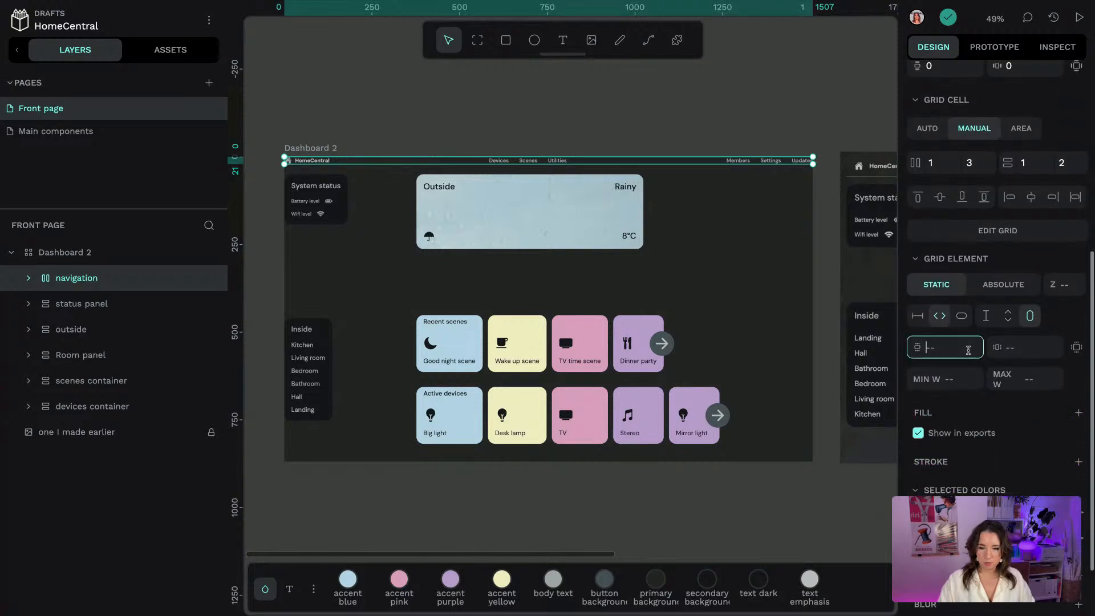
{"action": "scroll", "coordinate": [981, 343], "scroll_direction": "up", "scroll_amount": 1}
{"action": "left_click", "coordinate": [28, 279]}
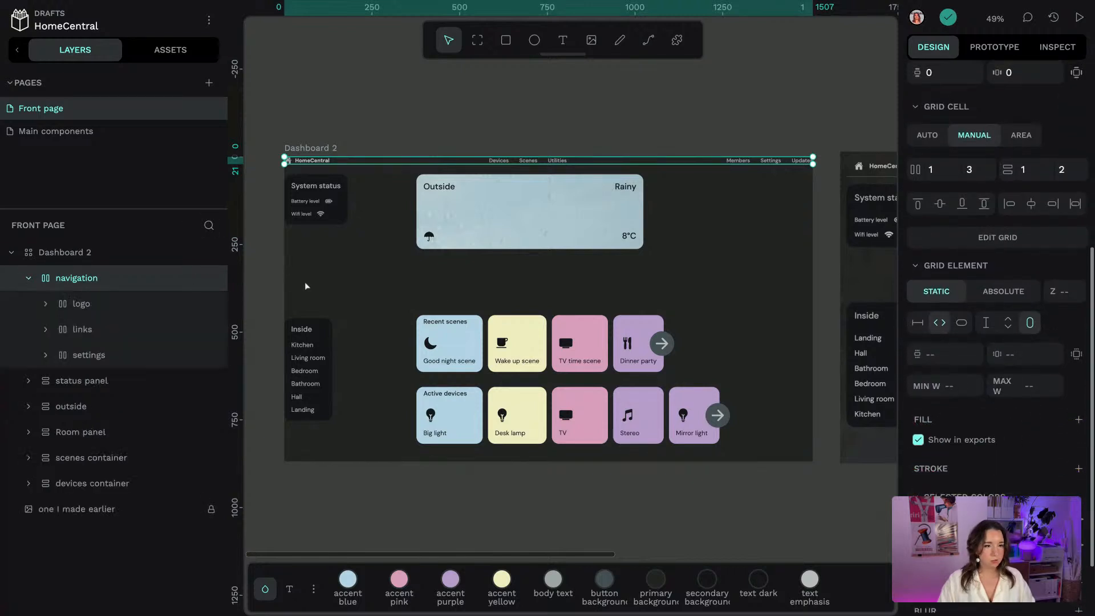
{"action": "left_click", "coordinate": [29, 279]}
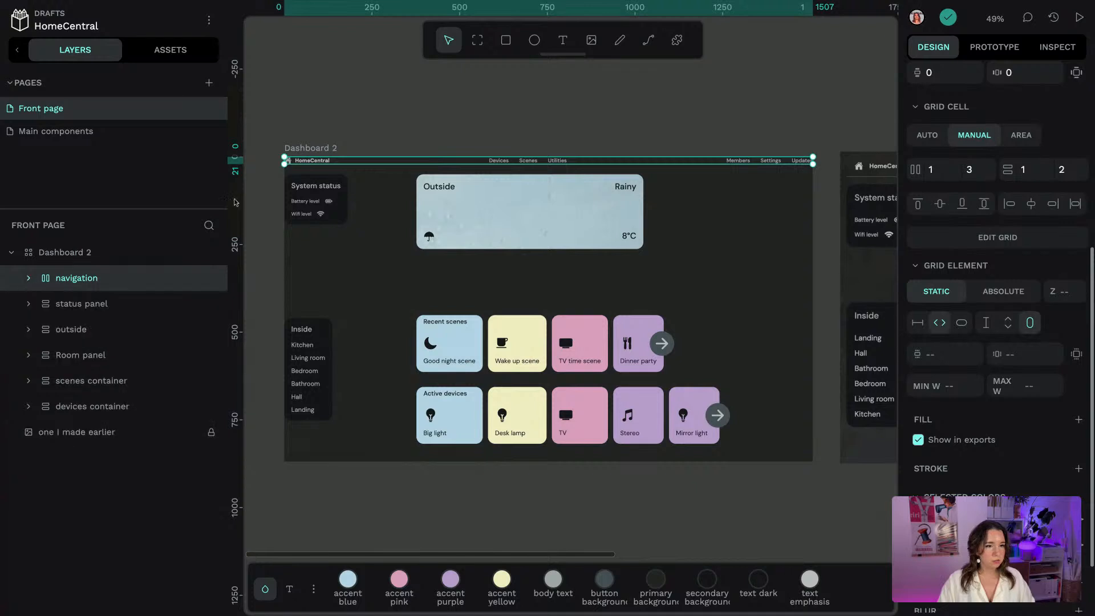
{"action": "left_click", "coordinate": [952, 352]}
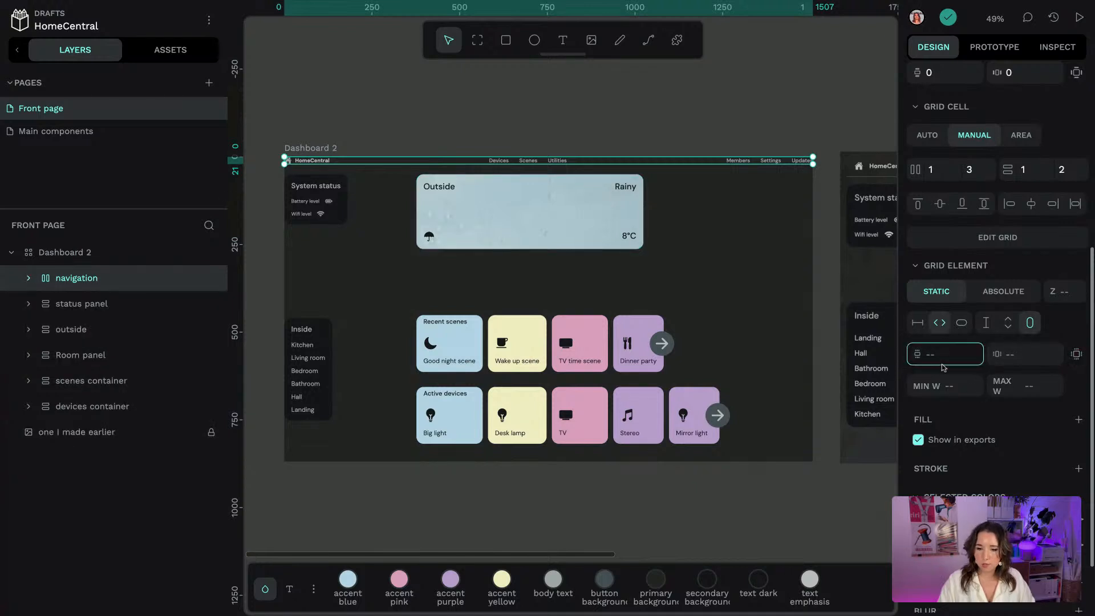
{"action": "type", "text": "5"}
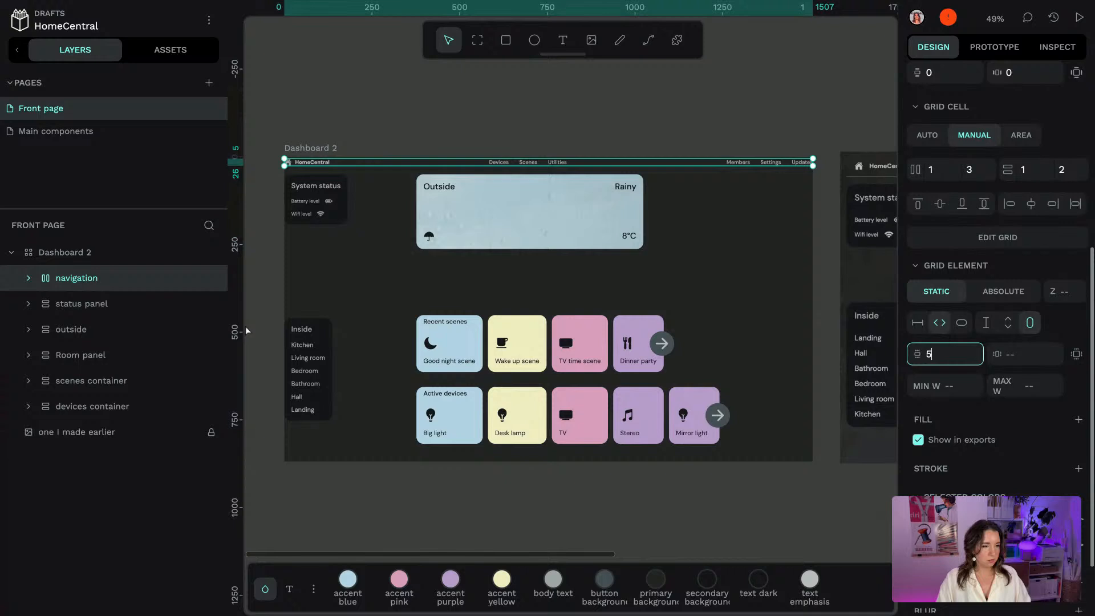
{"action": "key", "text": "Return"}
Set the vertical margin of the whole navigation board to 10
{"action": "left_click", "coordinate": [30, 281]}
{"action": "left_click", "coordinate": [69, 306]}
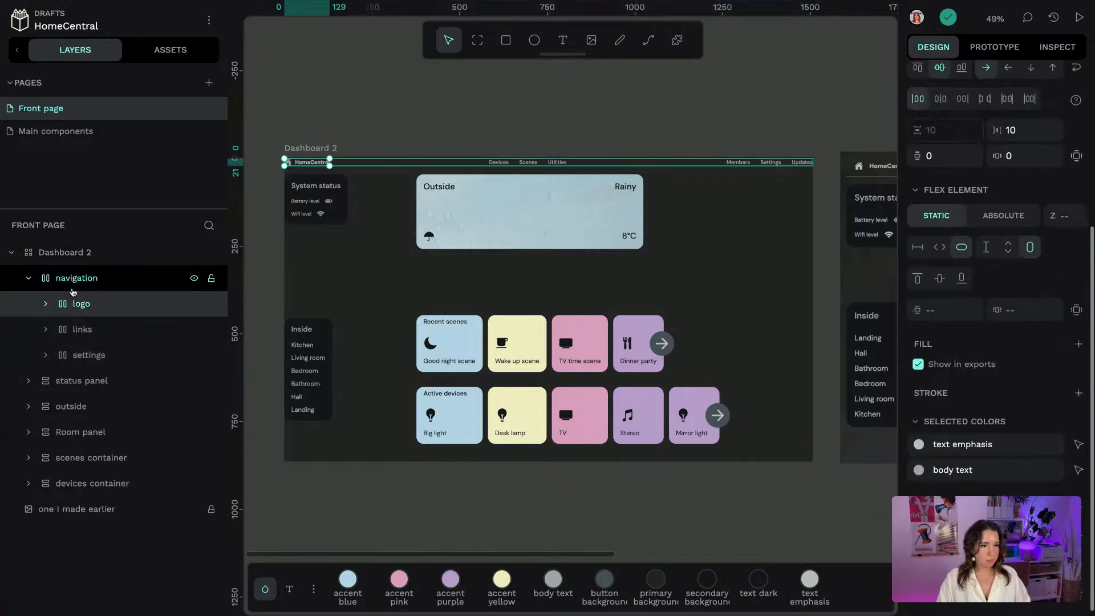
{"action": "left_click", "coordinate": [72, 290]}
{"action": "left_click", "coordinate": [945, 355]}
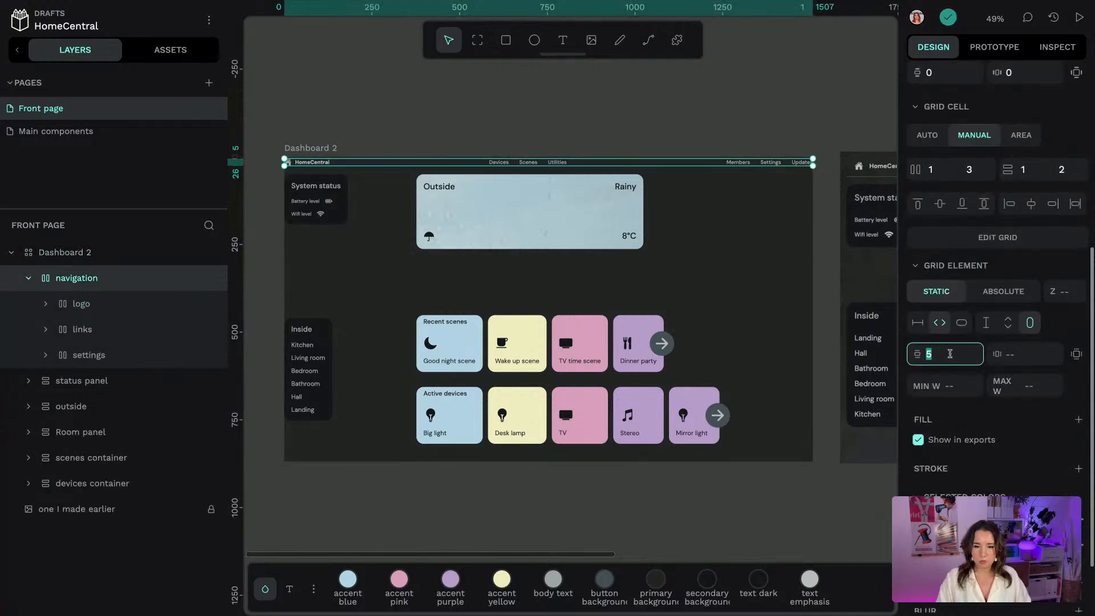
{"action": "type", "text": "10"}
{"action": "key", "text": "Return"}
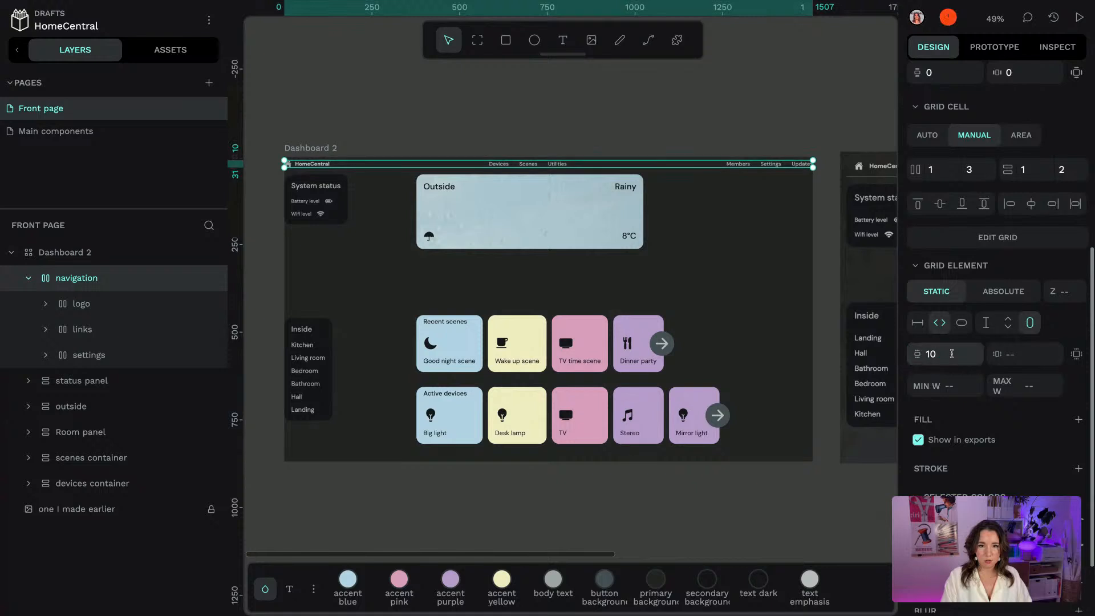
Try a vertical and a horizontal margin of 20 on the navigation board
{"action": "type", "text": "20"}
{"action": "key", "text": "Return"}
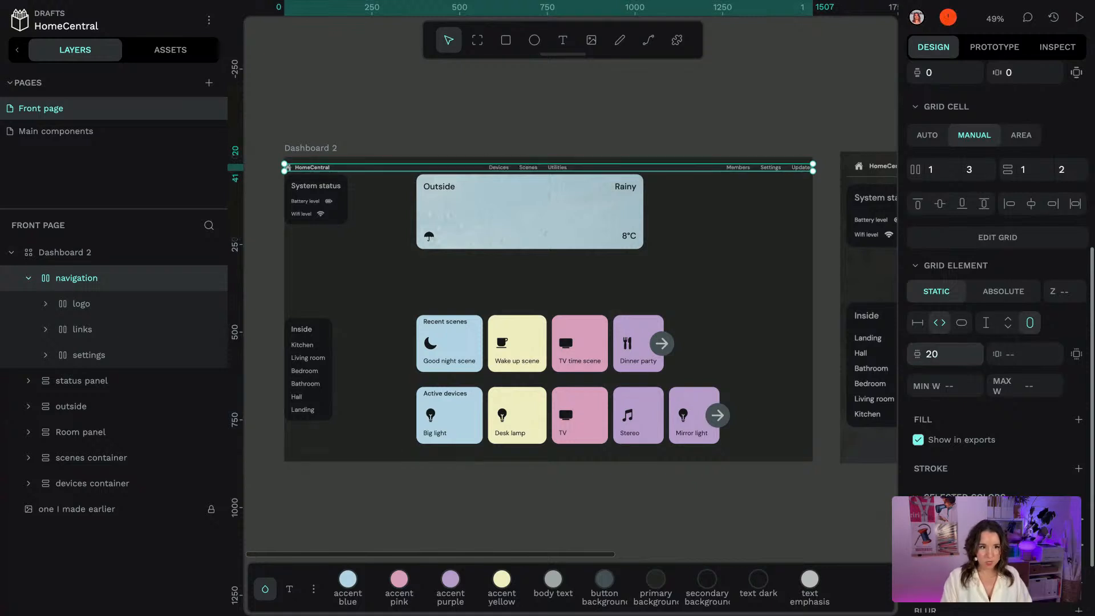
{"action": "left_click", "coordinate": [1017, 355]}
{"action": "type", "text": "20"}
{"action": "key", "text": "Return"}
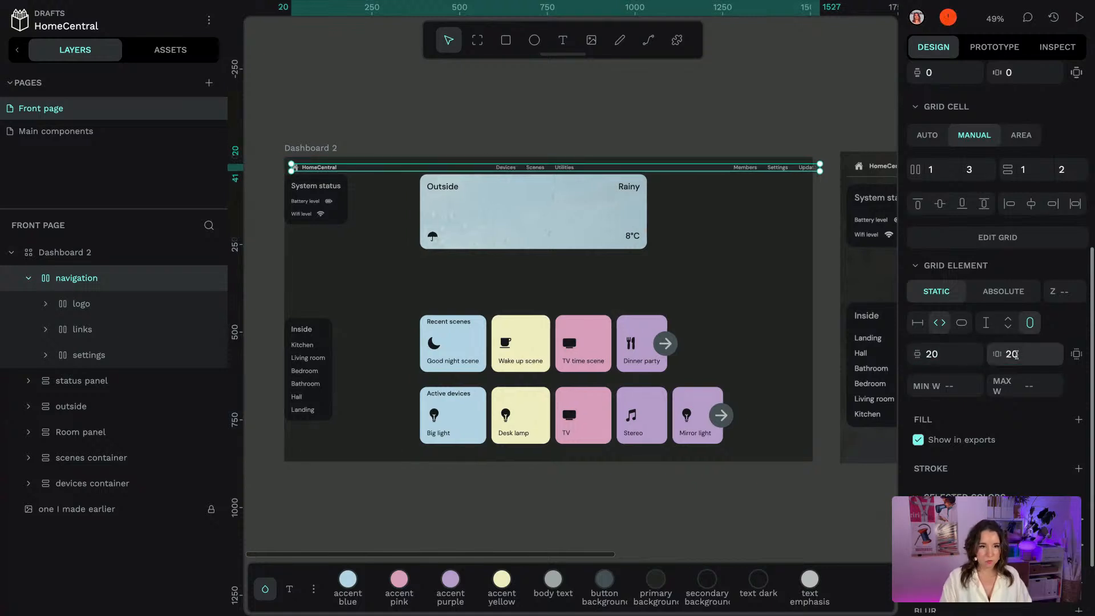
Clear the navigation board's horizontal and vertical margins
{"action": "left_click", "coordinate": [1009, 353]}
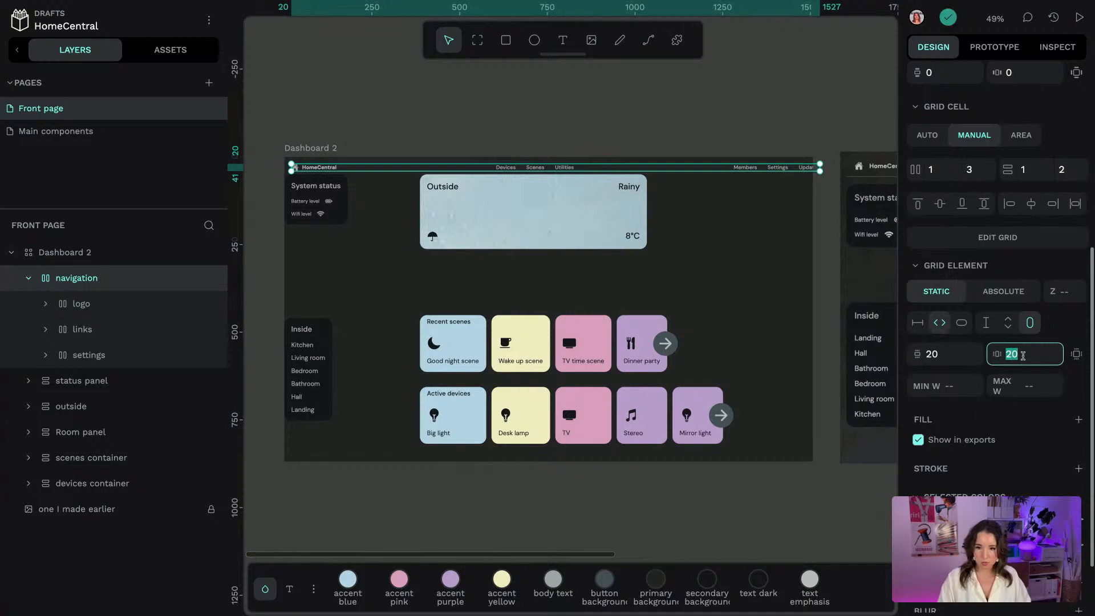
{"action": "left_click", "coordinate": [945, 354]}
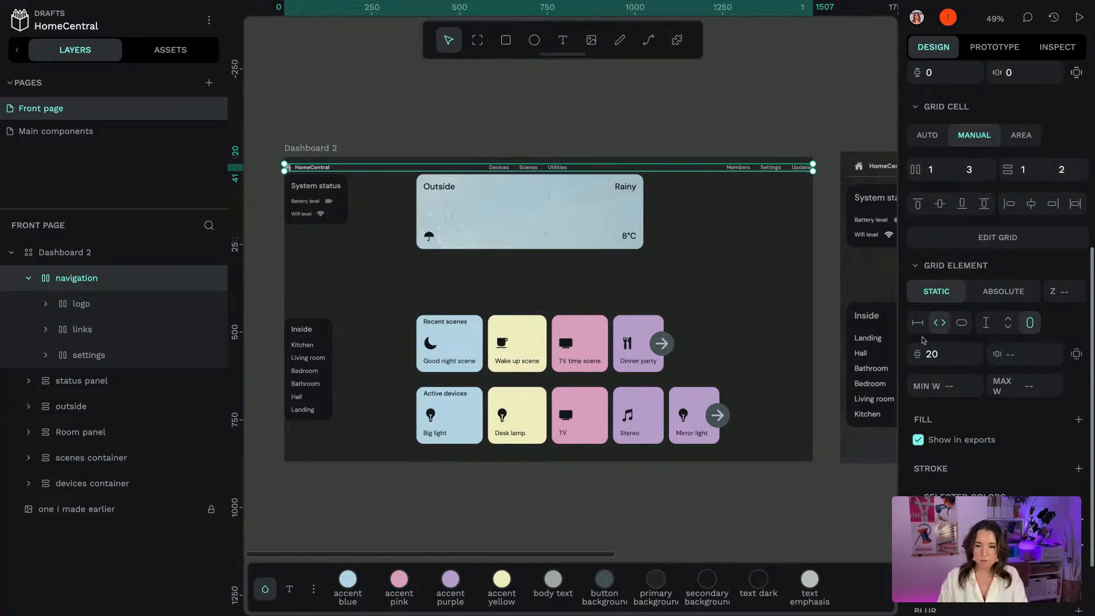
{"action": "key", "text": "BackSpace"}
{"action": "key", "text": "Return"}
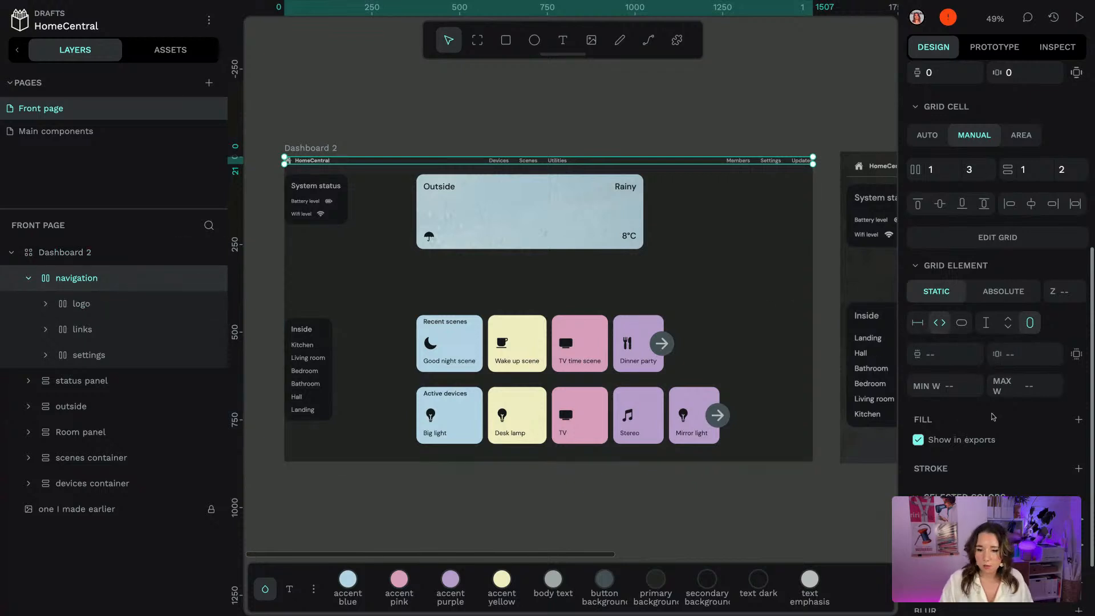
Set the navigation board's padding to 20 horizontally and 15 vertically
{"action": "scroll", "coordinate": [1026, 393], "scroll_direction": "up", "scroll_amount": 1}
{"action": "scroll", "coordinate": [1028, 403], "scroll_direction": "up", "scroll_amount": 5}
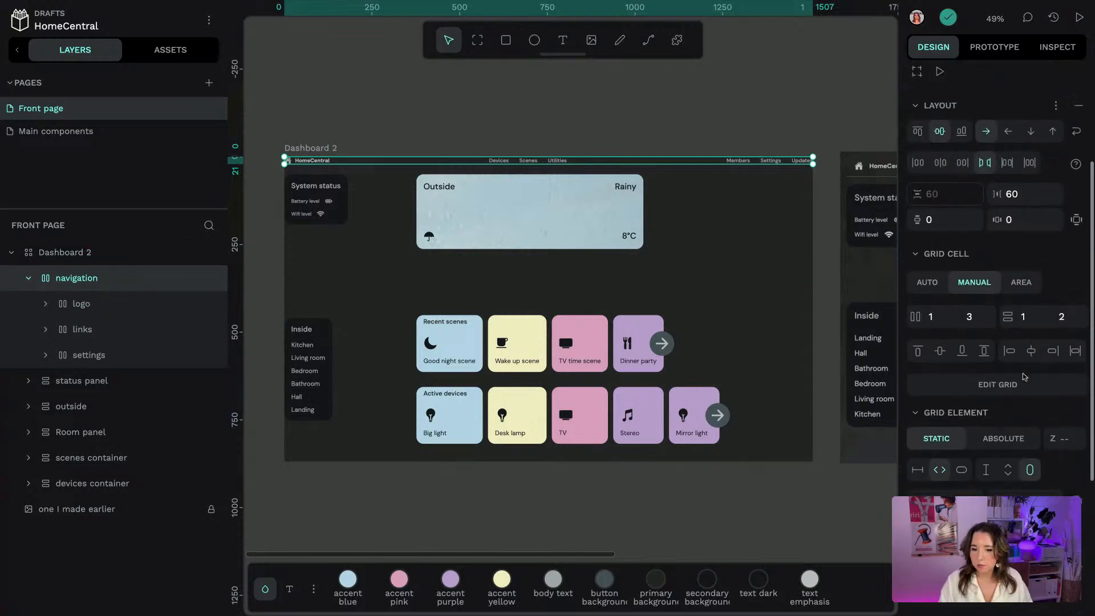
{"action": "scroll", "coordinate": [980, 216], "scroll_direction": "up", "scroll_amount": 2}
{"action": "left_click", "coordinate": [1030, 322]}
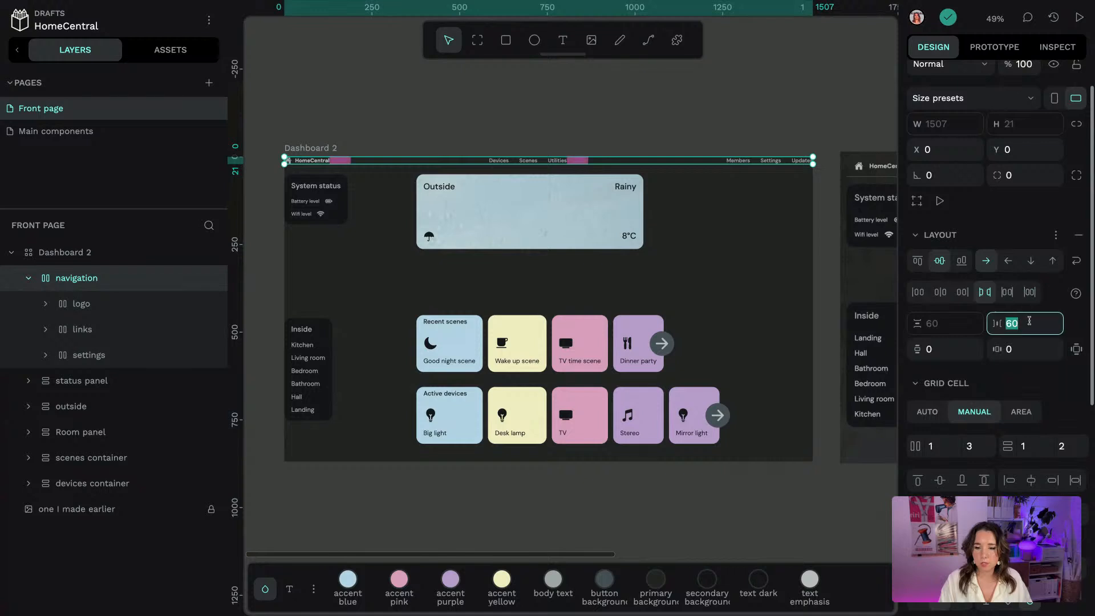
{"action": "left_click", "coordinate": [1038, 348]}
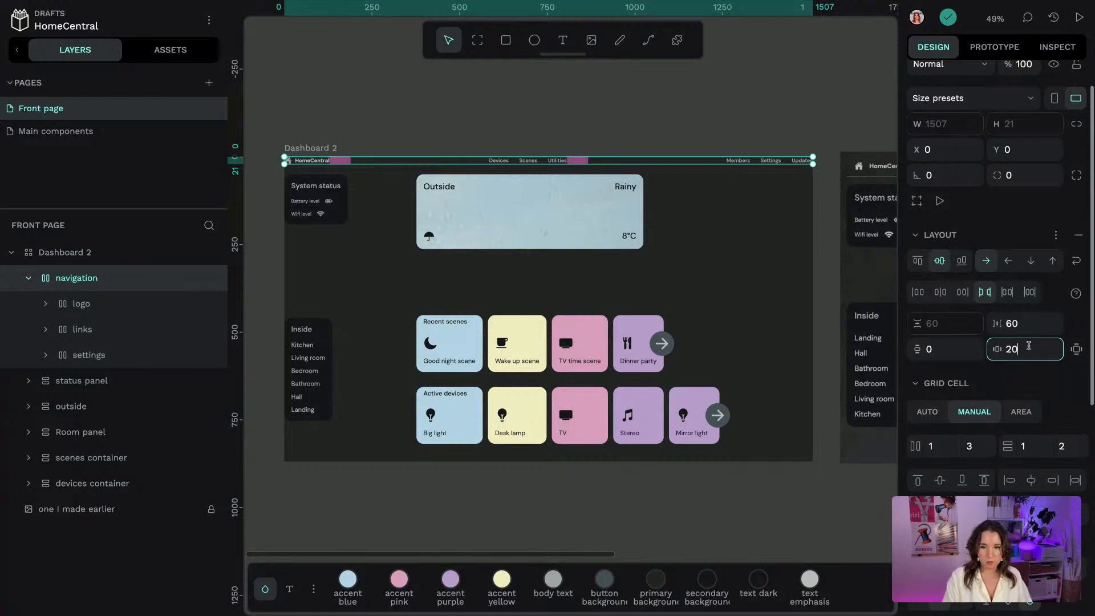
{"action": "key", "text": "Return"}
{"action": "left_click", "coordinate": [964, 348]}
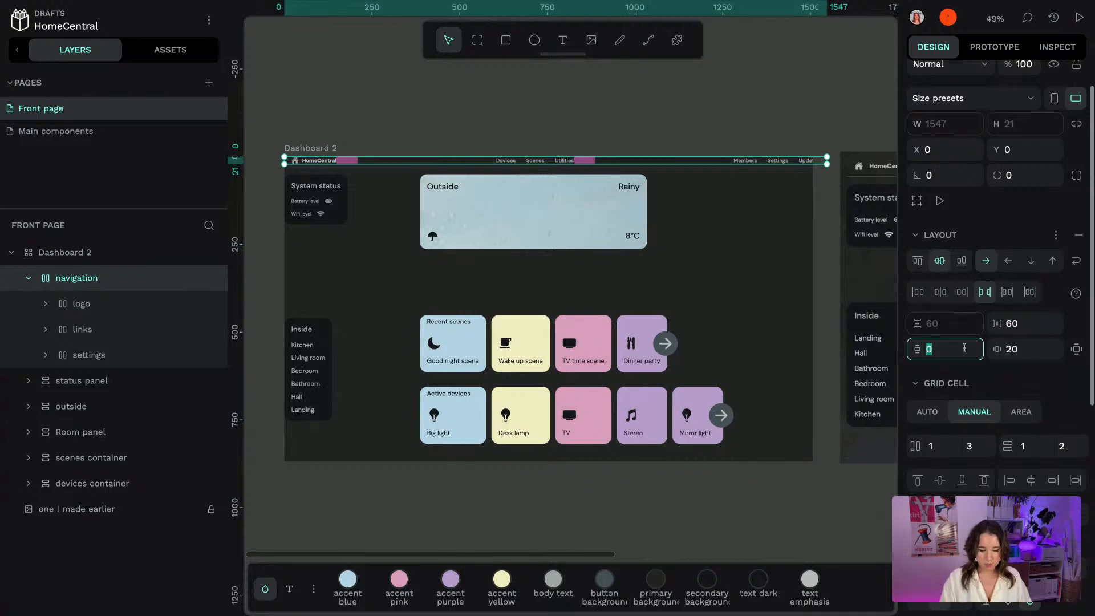
{"action": "type", "text": "20"}
{"action": "key", "text": "Return"}
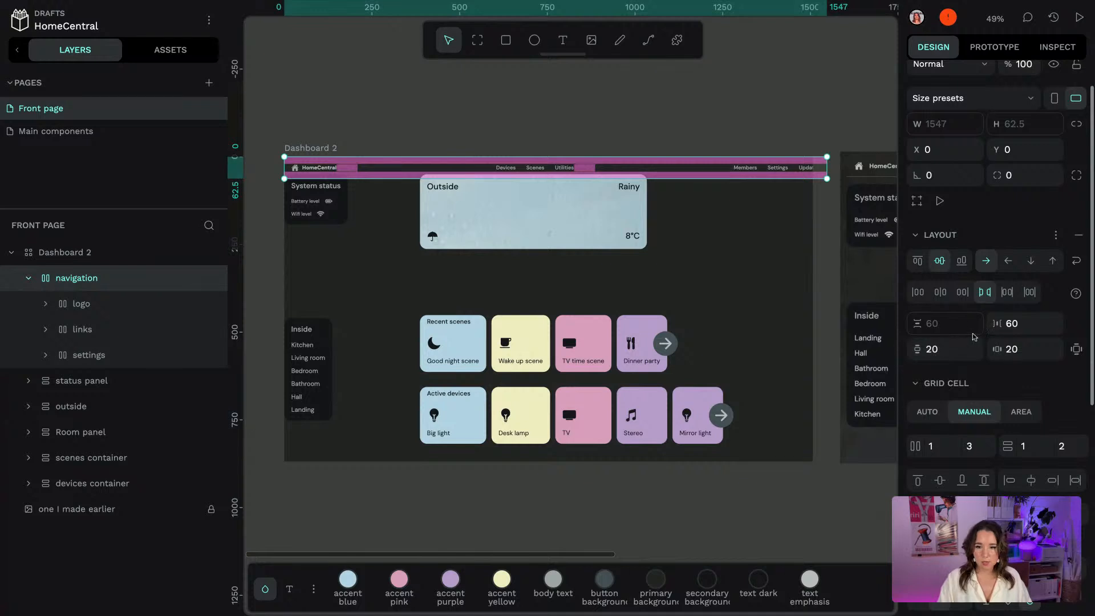
{"action": "type", "text": "15"}
{"action": "key", "text": "Return"}
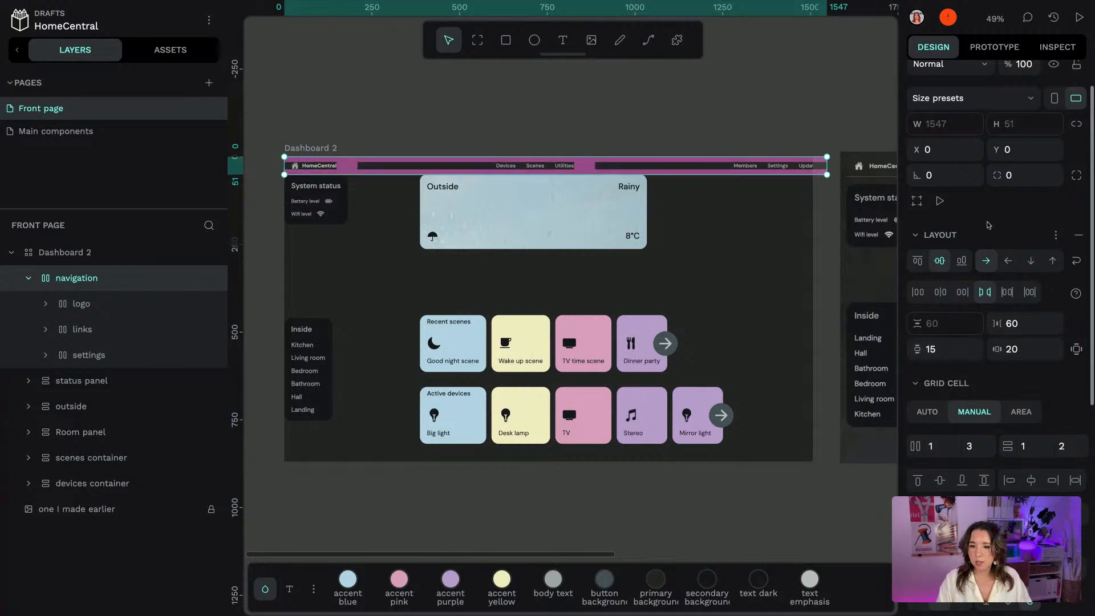
Resize the overflowing navigation bar narrower and undo the resize to refit it to the width of Dashboard 2
{"action": "scroll", "coordinate": [1015, 349], "scroll_direction": "down", "scroll_amount": 3}
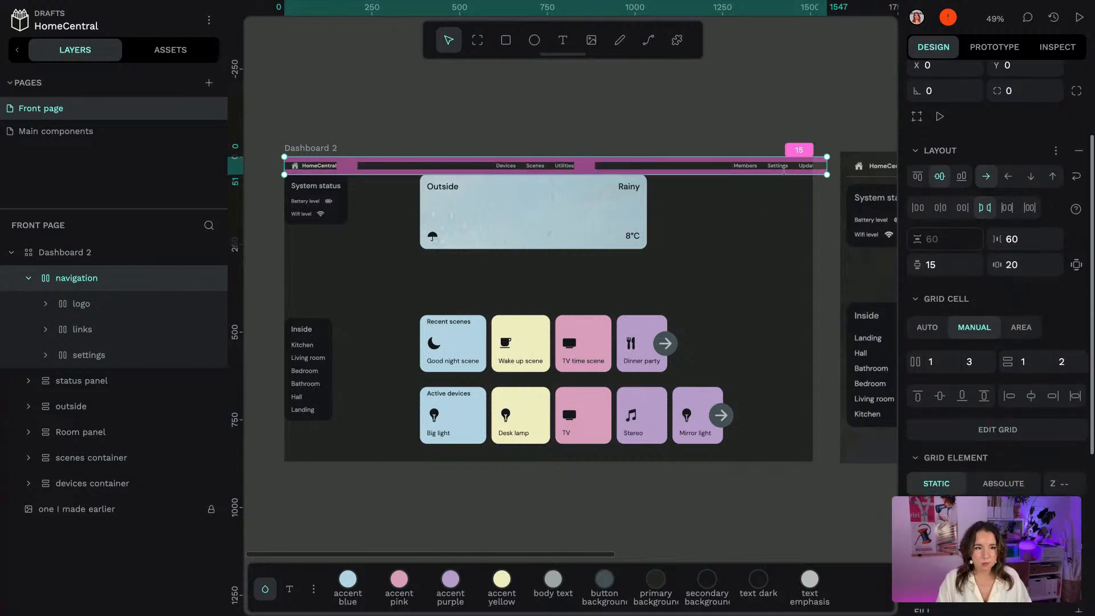
{"action": "left_click", "coordinate": [75, 256]}
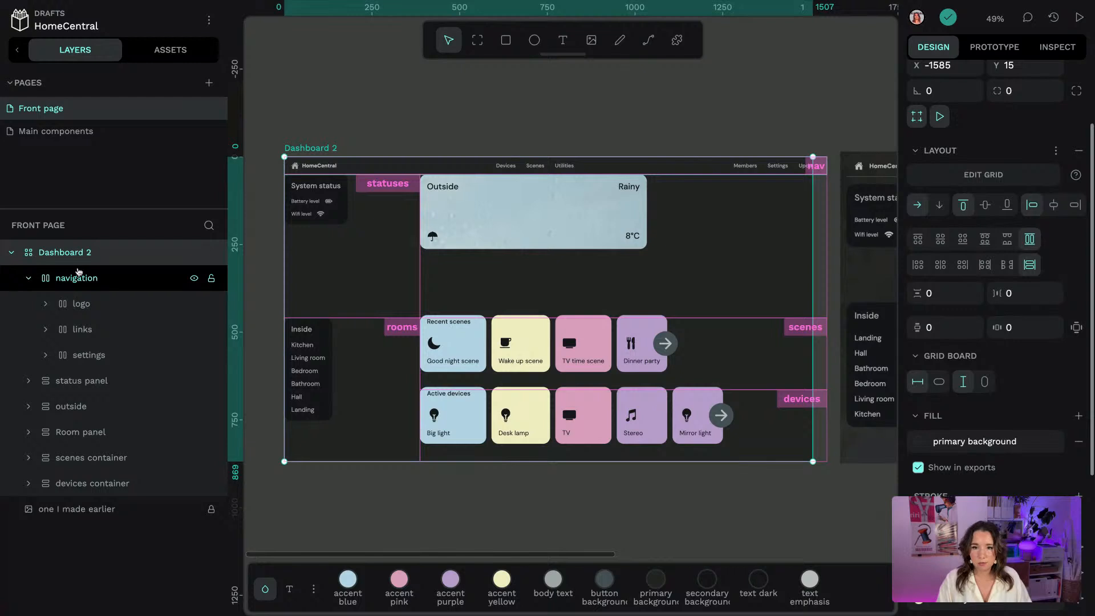
{"action": "left_click", "coordinate": [79, 275]}
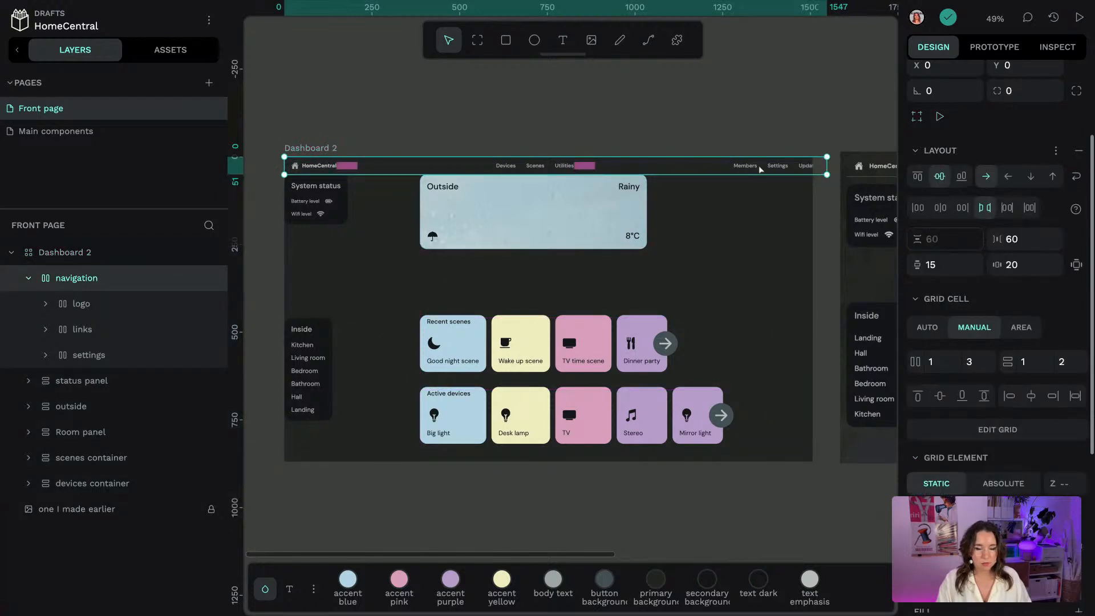
{"action": "left_click_drag", "start_coordinate": [826, 165], "coordinate": [795, 173]}
{"action": "key", "text": "ctrl+z"}
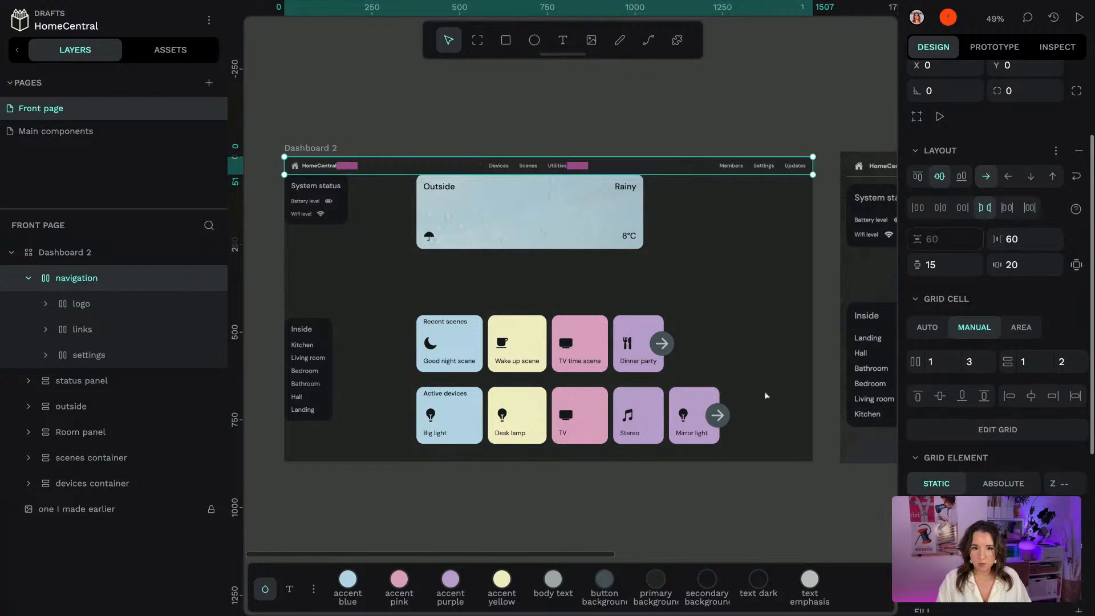
{"action": "left_click", "coordinate": [579, 147]}
Make the System status panel and the Inside room panel fill the full width of their grid areas
{"action": "left_click", "coordinate": [325, 202]}
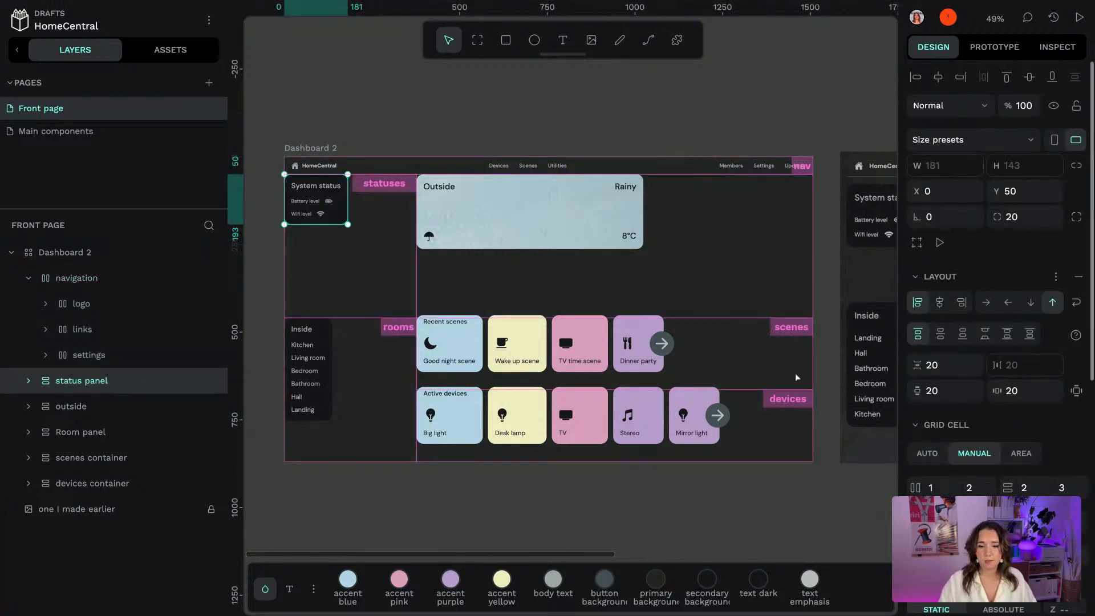
{"action": "scroll", "coordinate": [945, 399], "scroll_direction": "down", "scroll_amount": 4}
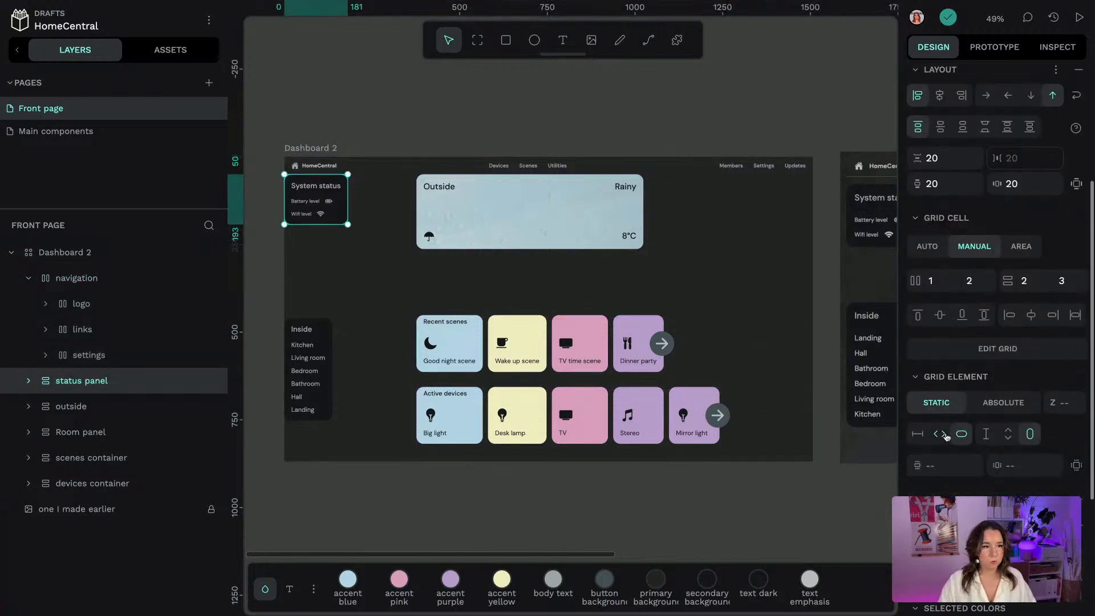
{"action": "left_click", "coordinate": [941, 435]}
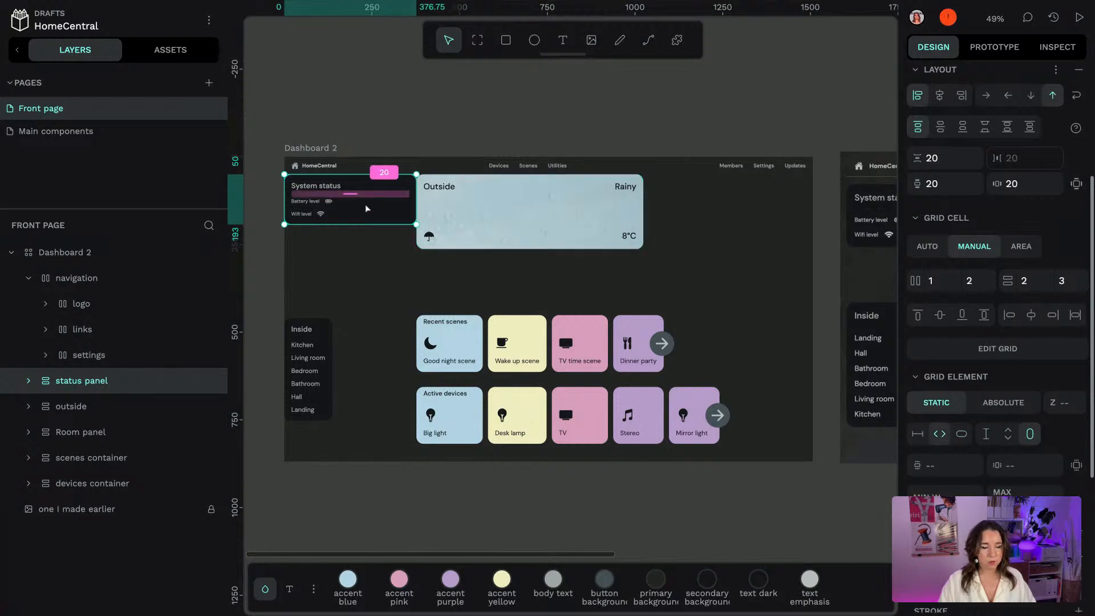
{"action": "left_click", "coordinate": [308, 365]}
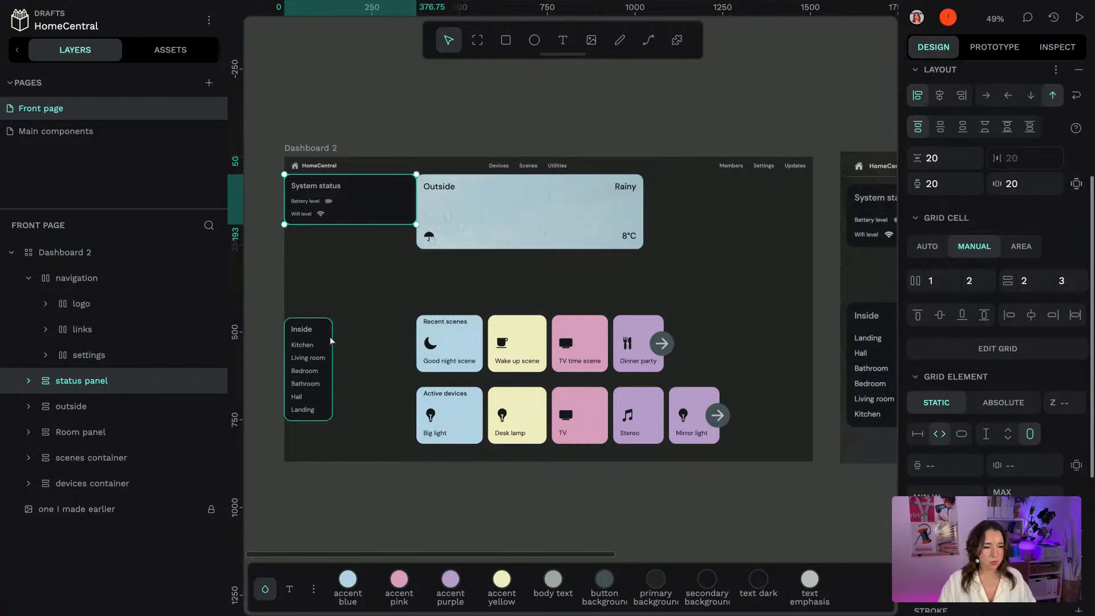
{"action": "left_click", "coordinate": [941, 435]}
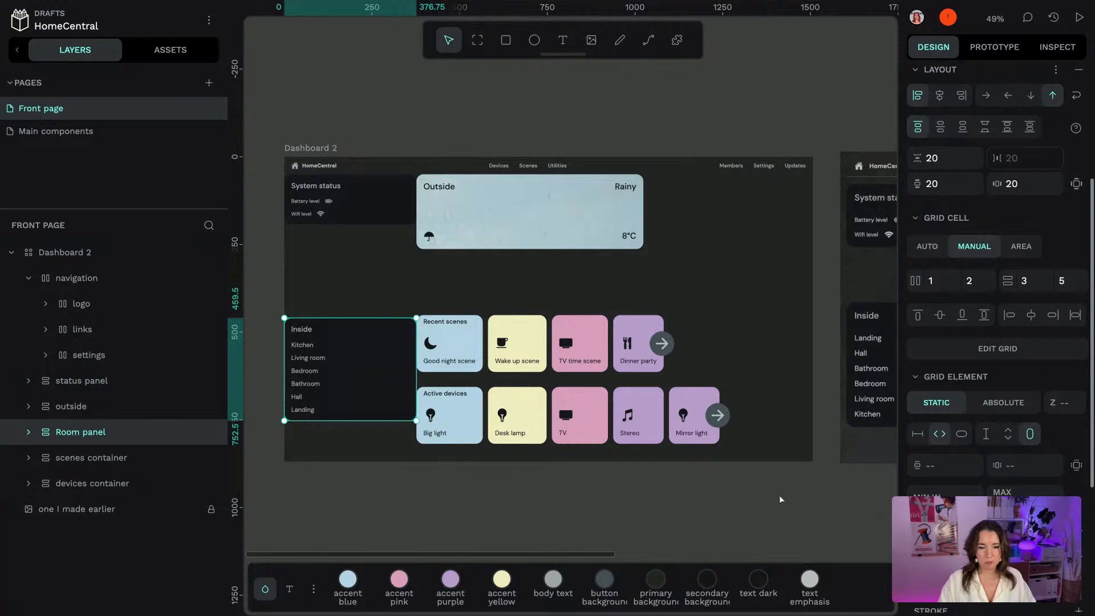
Make the Outside weather card fill both the width and the height of its grid area
{"action": "scroll", "coordinate": [753, 465], "scroll_direction": "down", "scroll_amount": 1}
{"action": "scroll", "coordinate": [753, 465], "scroll_direction": "left", "scroll_amount": 1}
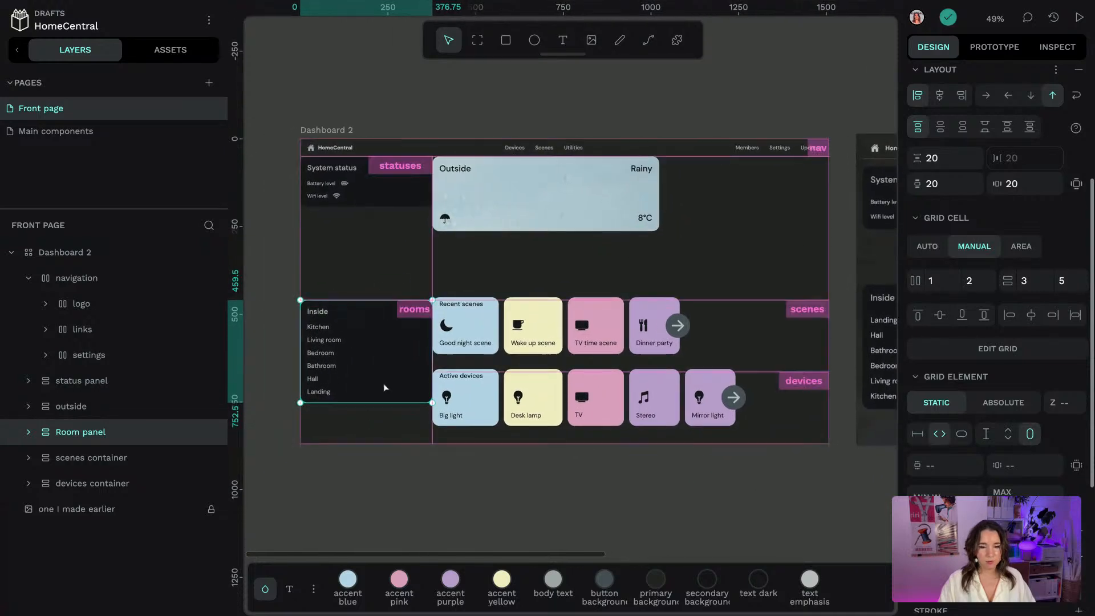
{"action": "left_click_drag", "start_coordinate": [662, 452], "coordinate": [707, 451]}
{"action": "left_click_drag", "start_coordinate": [643, 441], "coordinate": [549, 456]}
{"action": "left_click", "coordinate": [545, 196]}
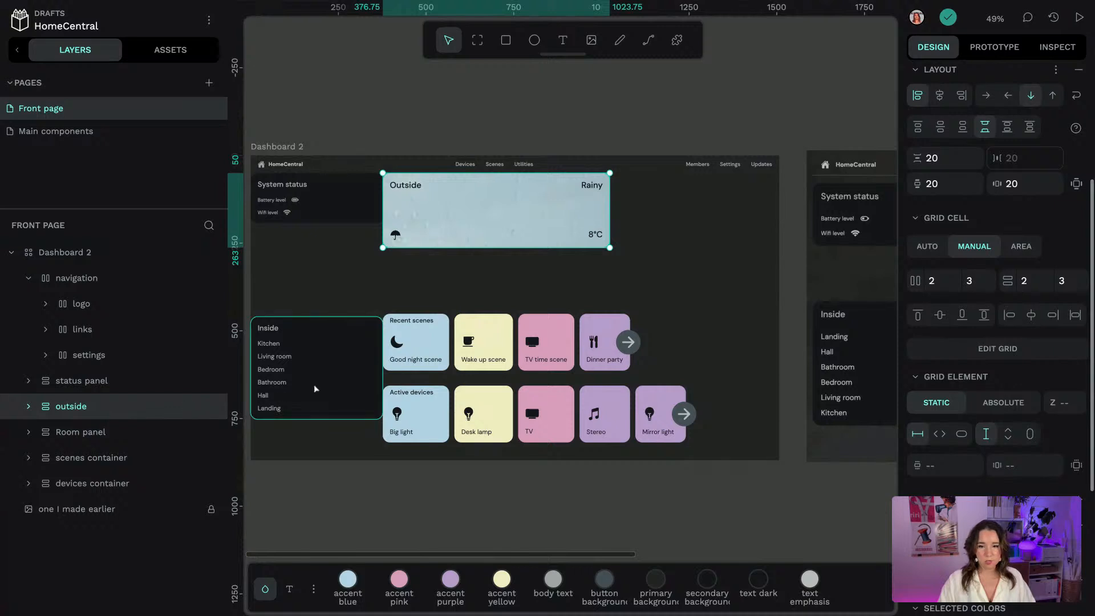
{"action": "left_click", "coordinate": [941, 435]}
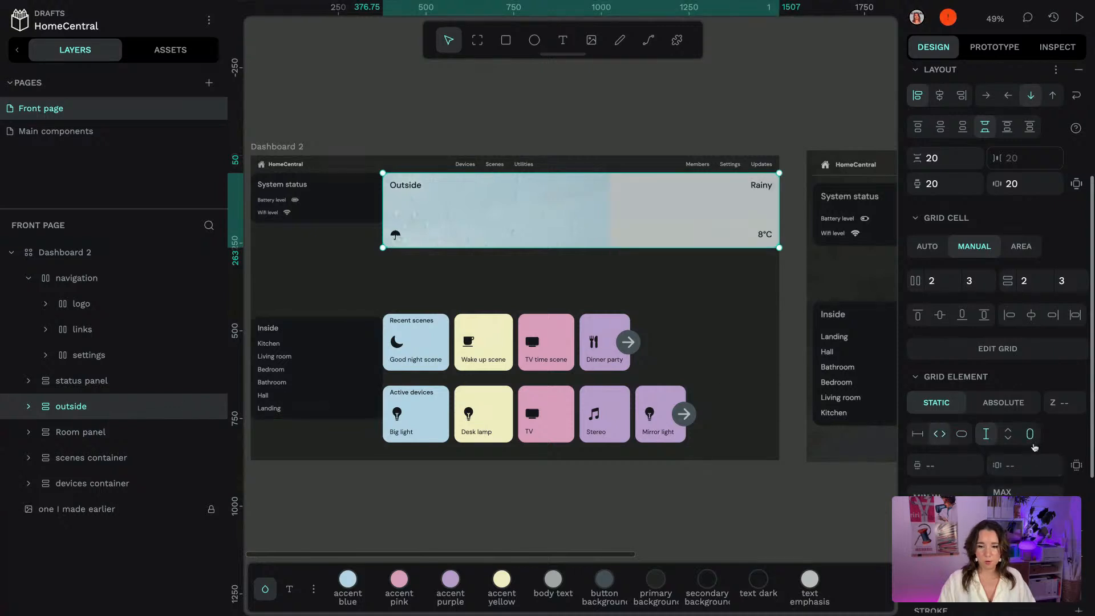
{"action": "left_click", "coordinate": [1008, 434]}
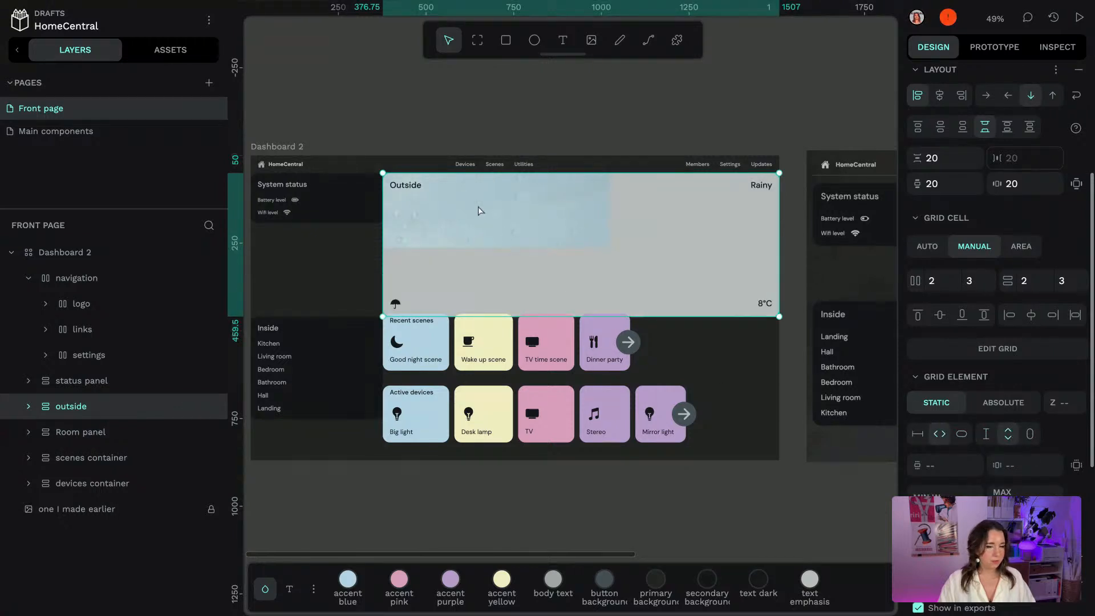
Enlarge the rain image inside the outside board to cover the whole card
{"action": "left_click", "coordinate": [28, 407]}
{"action": "left_click", "coordinate": [163, 453]}
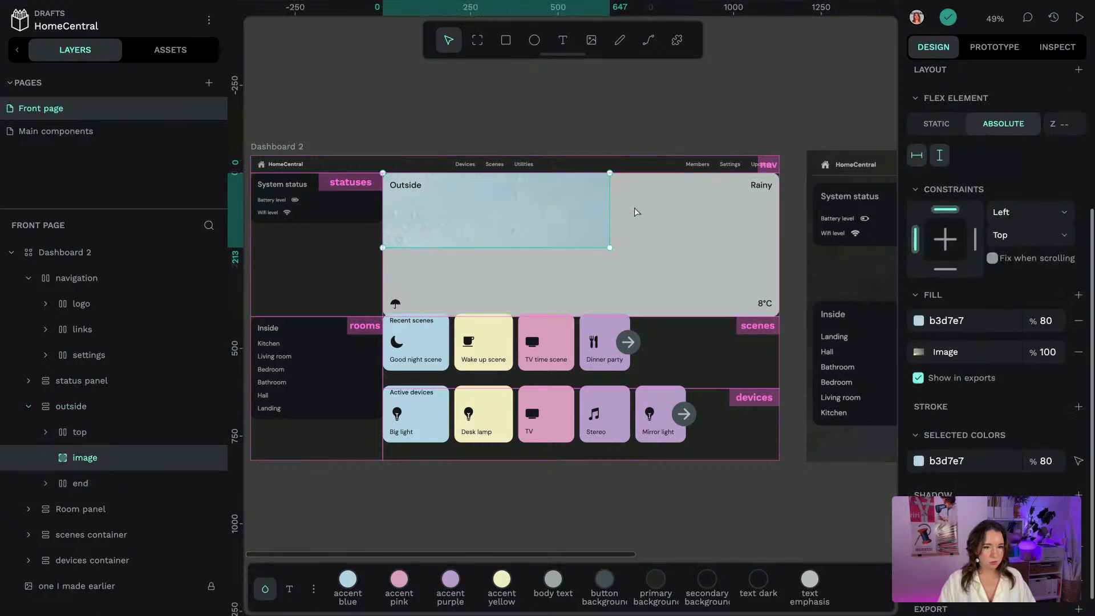
{"action": "left_click_drag", "start_coordinate": [610, 247], "coordinate": [827, 319]}
{"action": "left_click", "coordinate": [740, 84]}
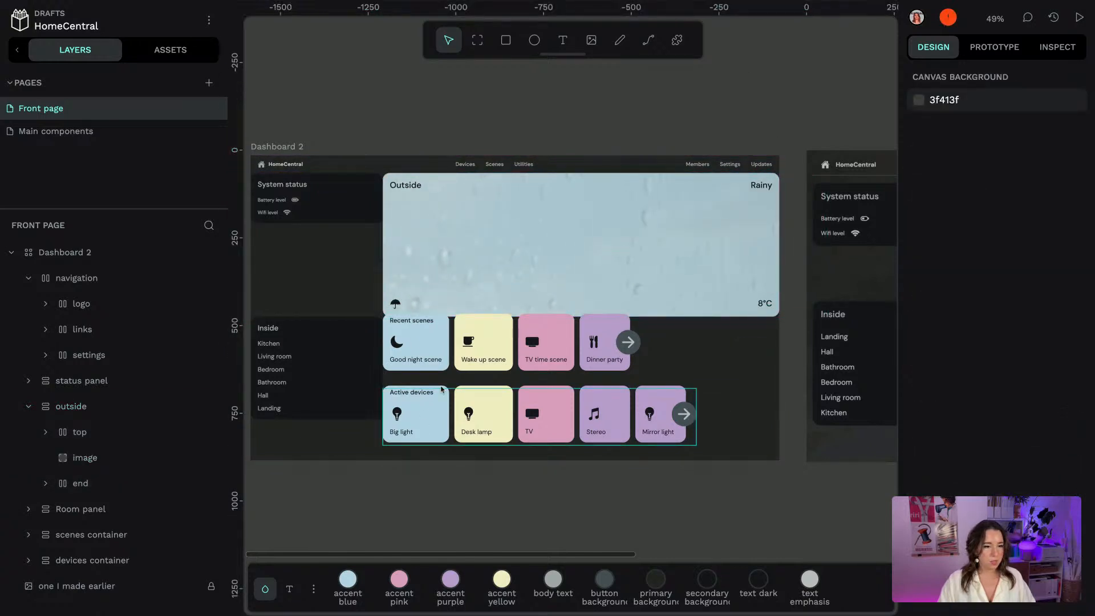
Make the scenes container and the devices container fill the width and height of their grid areas
{"action": "left_click", "coordinate": [440, 368]}
{"action": "scroll", "coordinate": [1015, 443], "scroll_direction": "down", "scroll_amount": 2}
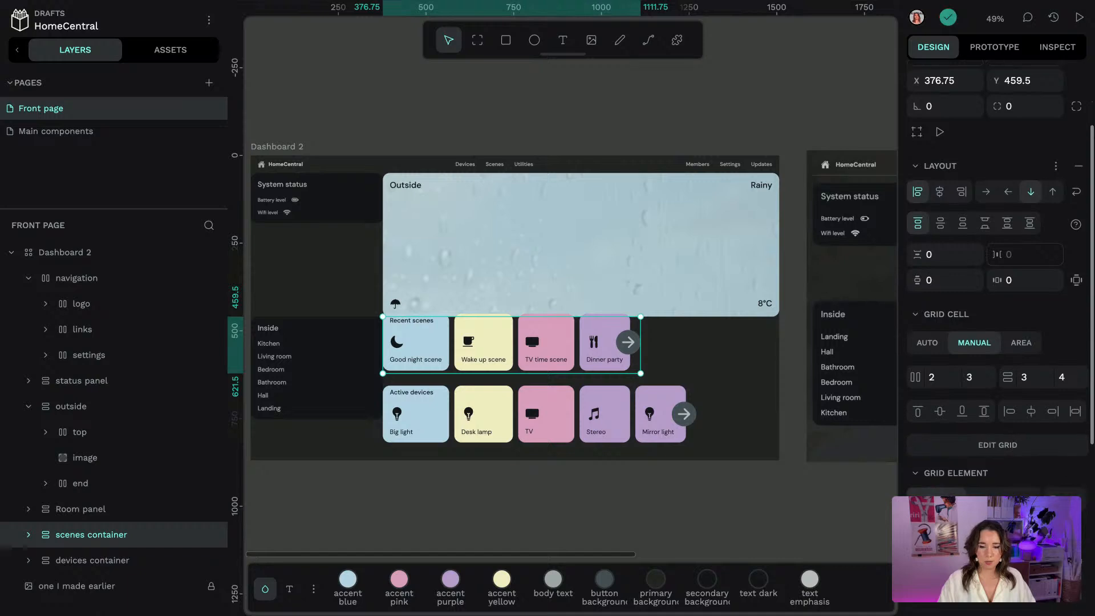
{"action": "left_click", "coordinate": [541, 424]}
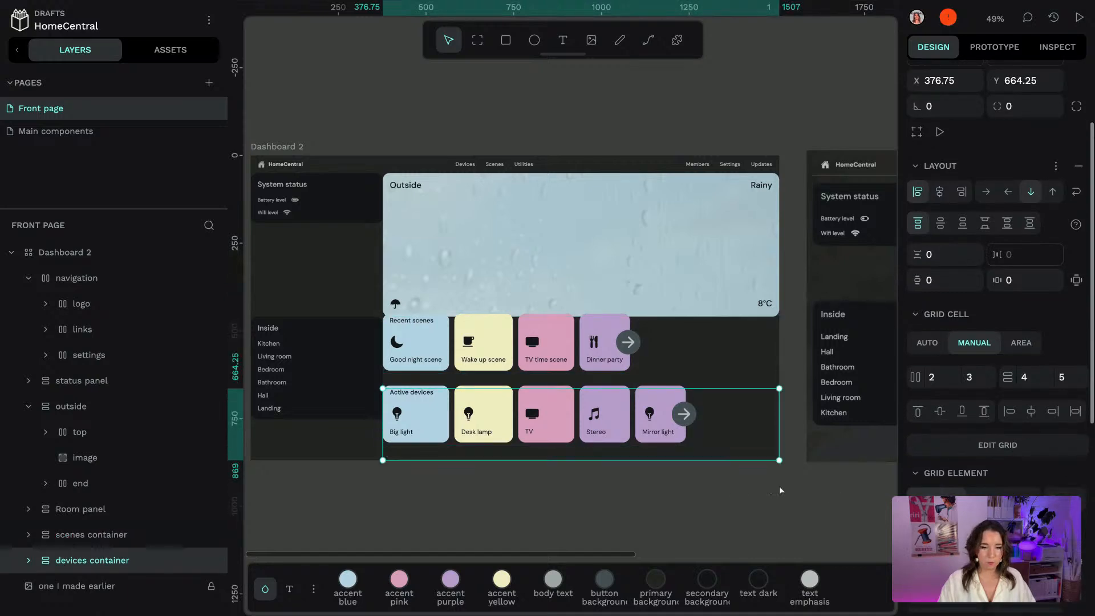
Make the scenes + button board fill the full width and height of the scenes container
{"action": "scroll", "coordinate": [665, 465], "scroll_direction": "down", "scroll_amount": 2}
{"action": "left_click", "coordinate": [110, 534]}
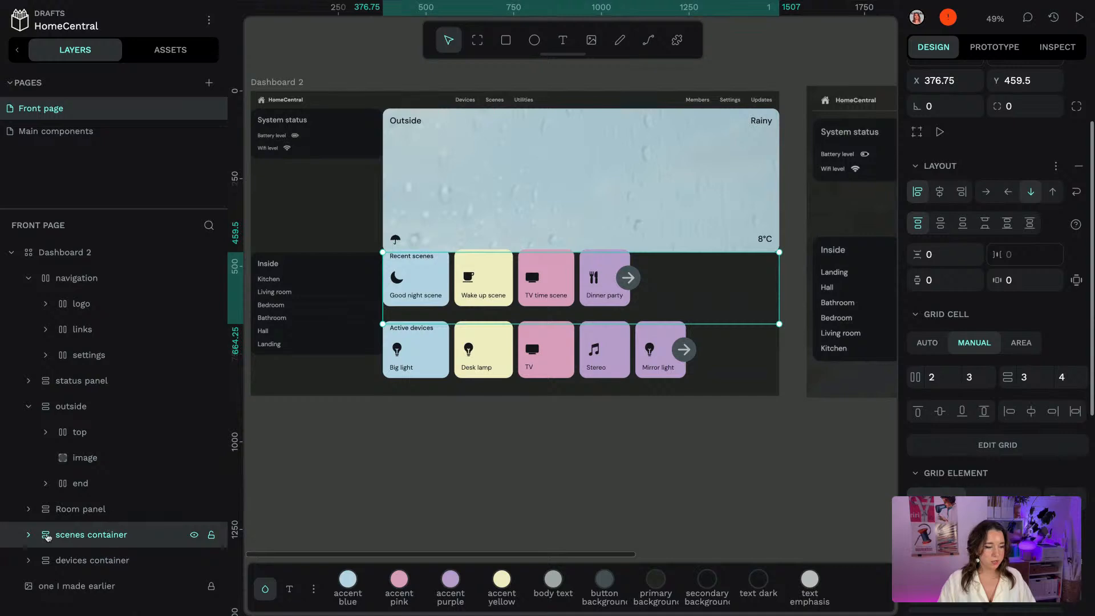
{"action": "left_click", "coordinate": [29, 534]}
{"action": "scroll", "coordinate": [57, 522], "scroll_direction": "down", "scroll_amount": 1}
{"action": "left_click", "coordinate": [103, 559]}
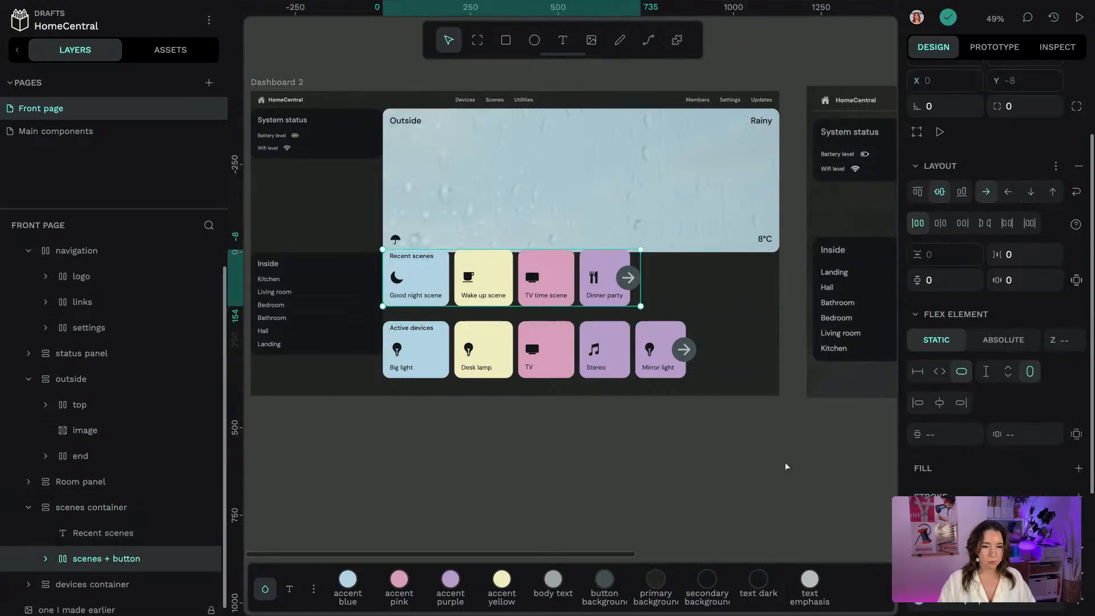
{"action": "left_click", "coordinate": [942, 377]}
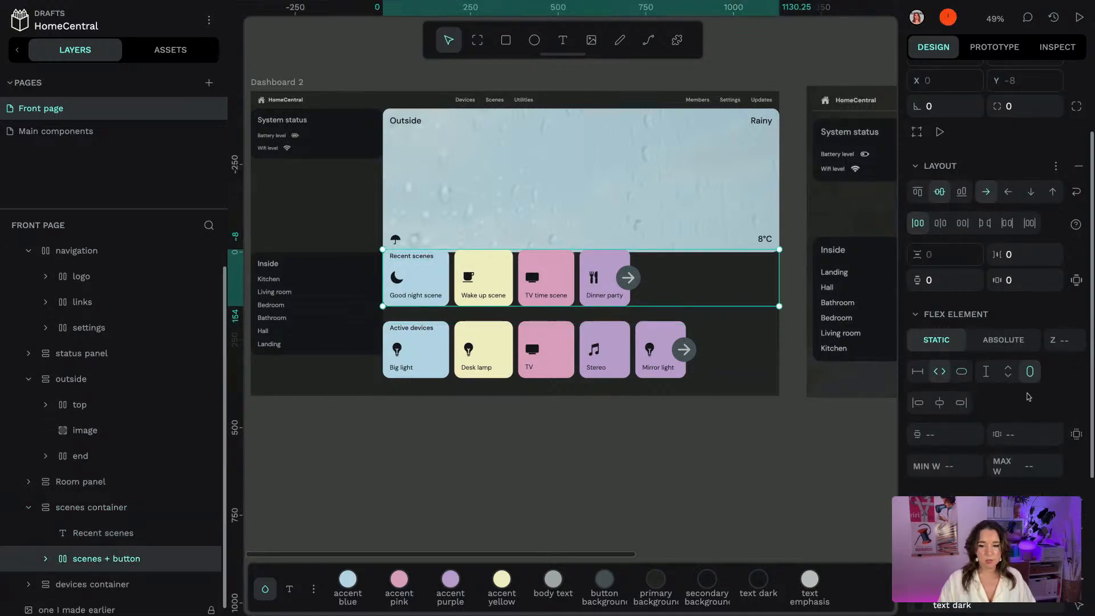
{"action": "scroll", "coordinate": [86, 565], "scroll_direction": "down", "scroll_amount": 1}
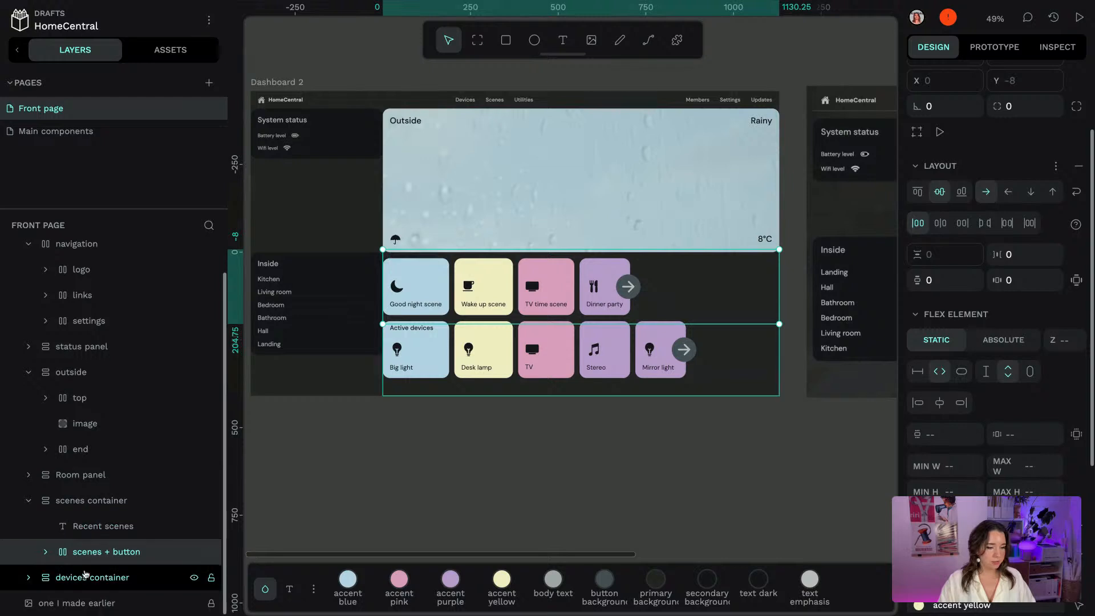
Make the devices + button board fill the full width and height of the devices container
{"action": "left_click", "coordinate": [45, 578]}
{"action": "left_click", "coordinate": [28, 577]}
{"action": "scroll", "coordinate": [86, 571], "scroll_direction": "down", "scroll_amount": 2}
{"action": "left_click", "coordinate": [103, 577]}
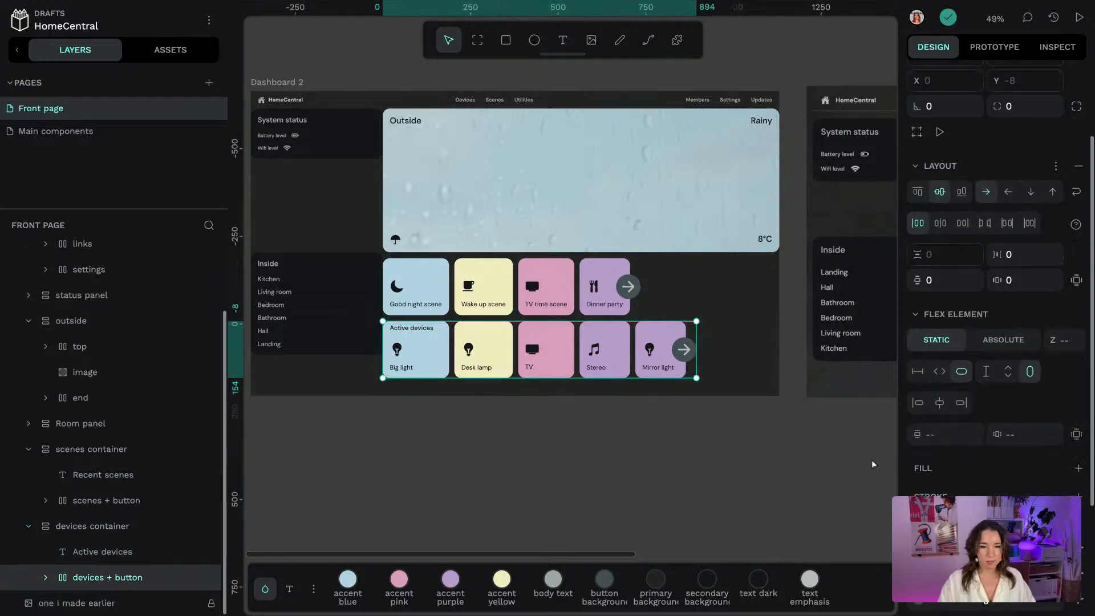
{"action": "left_click", "coordinate": [939, 372]}
{"action": "left_click", "coordinate": [1008, 372]}
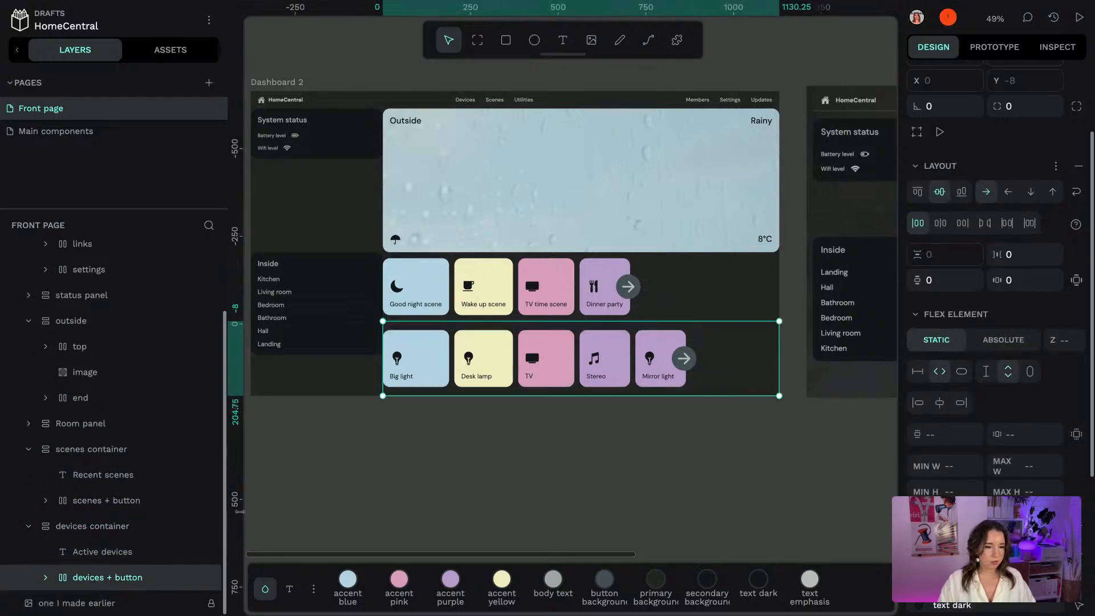
Make the devices board fill the full width and height of the devices + button board
{"action": "left_click", "coordinate": [46, 577]}
{"action": "scroll", "coordinate": [102, 571], "scroll_direction": "down", "scroll_amount": 2}
{"action": "left_click", "coordinate": [106, 551]}
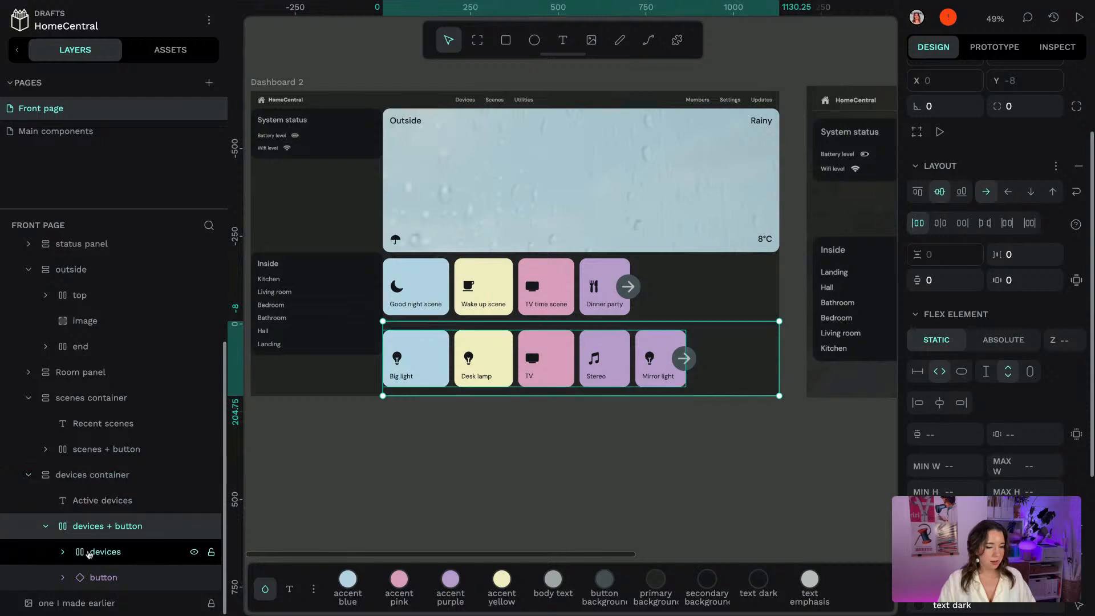
{"action": "left_click", "coordinate": [940, 371]}
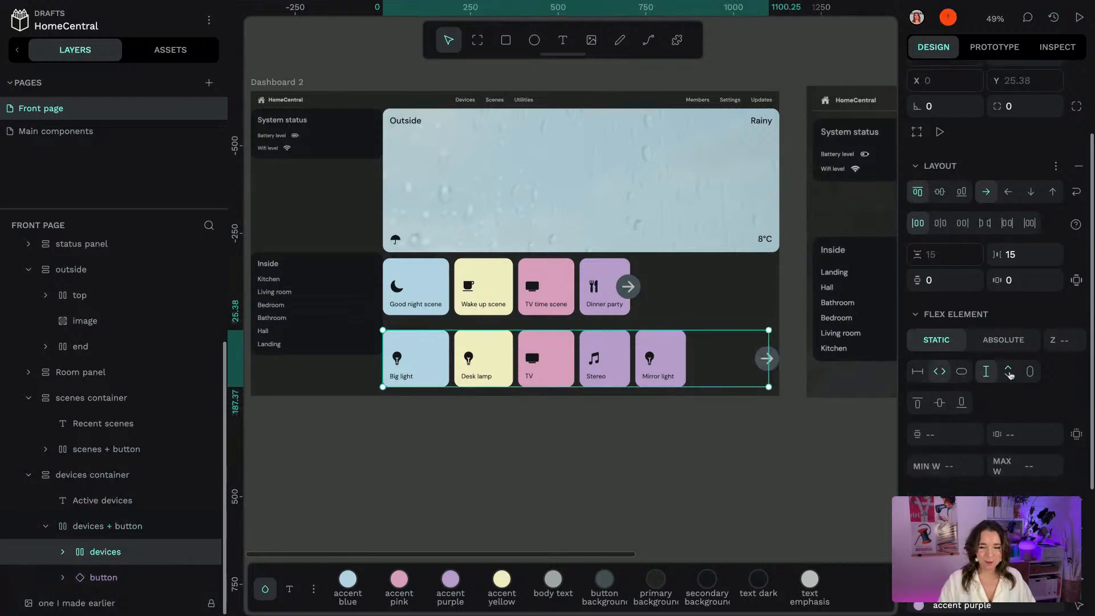
{"action": "left_click", "coordinate": [1008, 371]}
{"action": "left_click", "coordinate": [130, 526]}
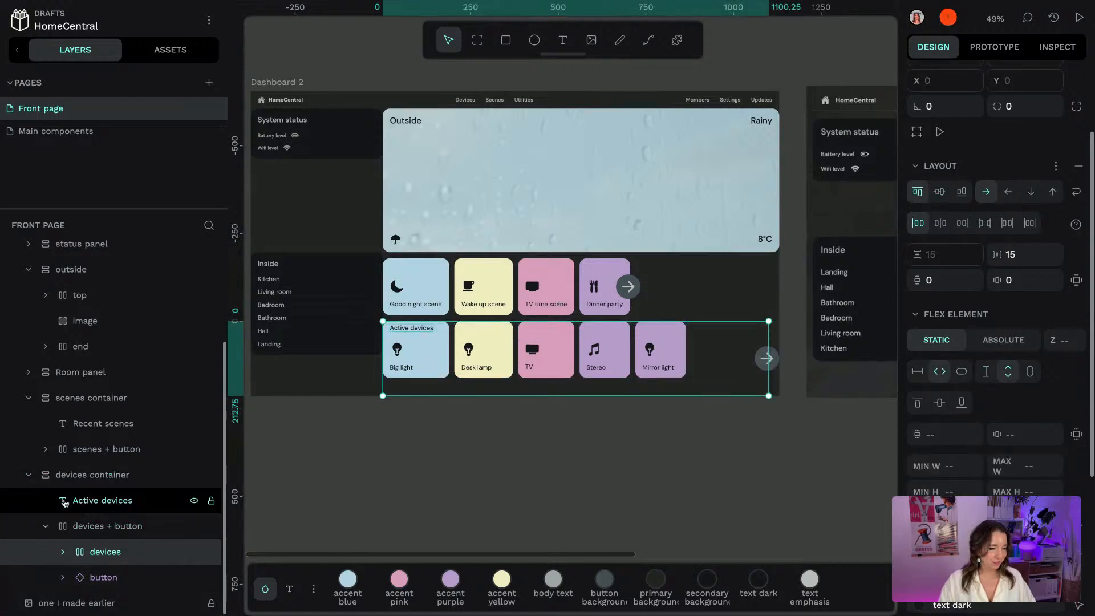
Make the scenes board fill the full width and height of the scenes + button board
{"action": "left_click", "coordinate": [46, 449]}
{"action": "left_click", "coordinate": [105, 474]}
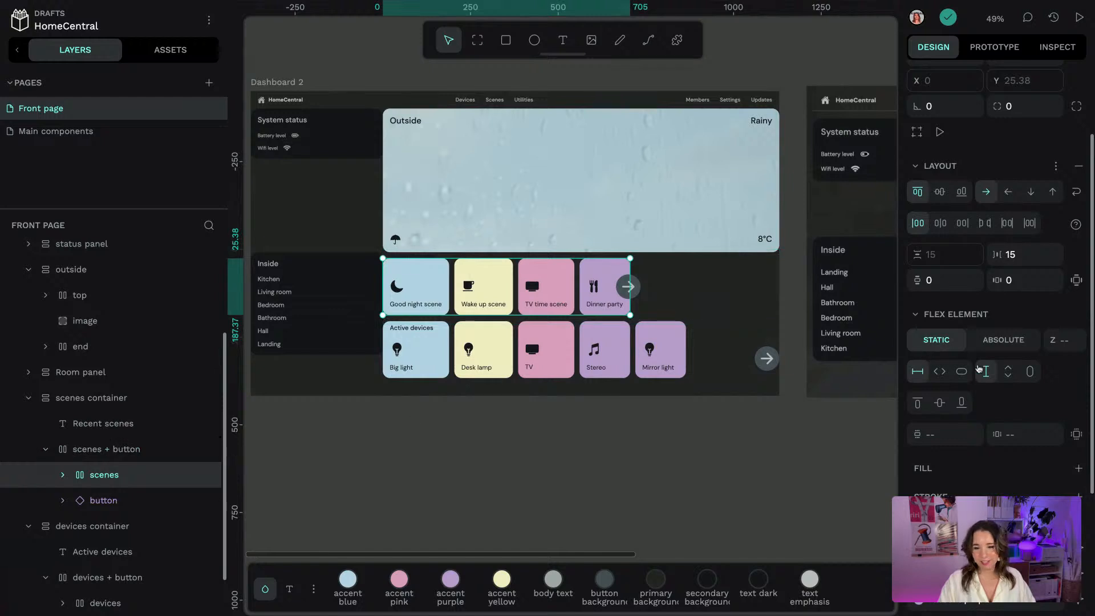
{"action": "left_click", "coordinate": [940, 371]}
{"action": "left_click", "coordinate": [1008, 371]}
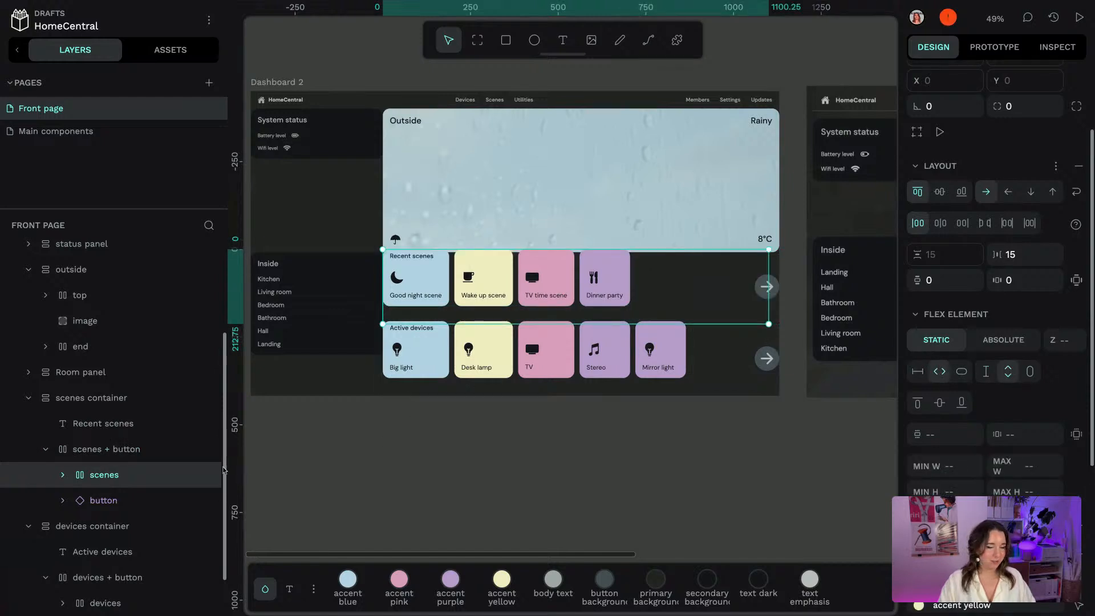
Make all four scene cards fill the width and height of the scenes board
{"action": "scroll", "coordinate": [224, 469], "scroll_direction": "down", "scroll_amount": 2}
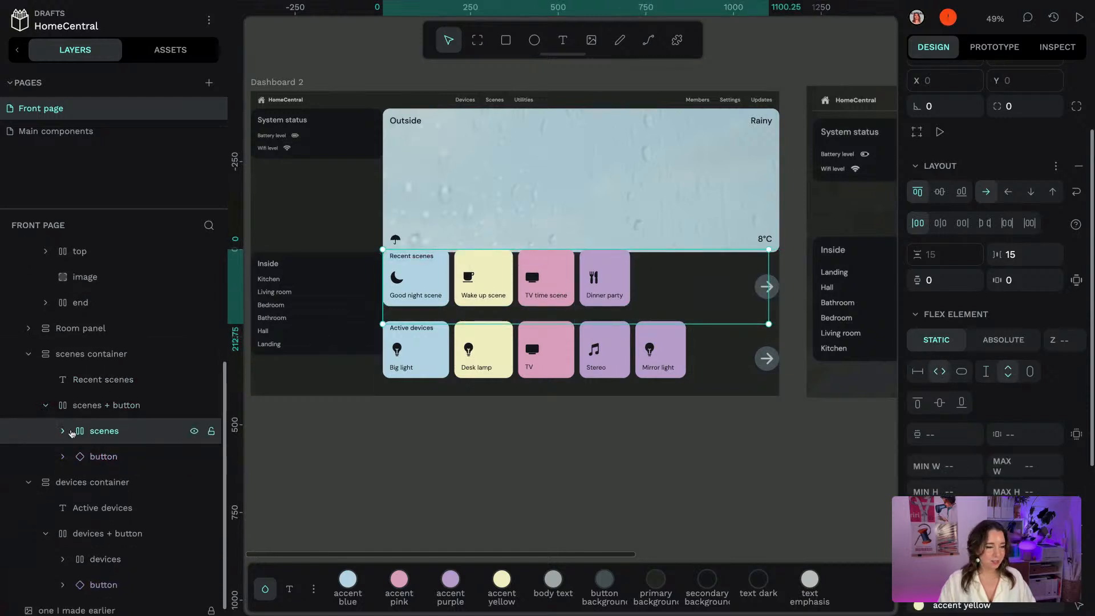
{"action": "left_click", "coordinate": [64, 431]}
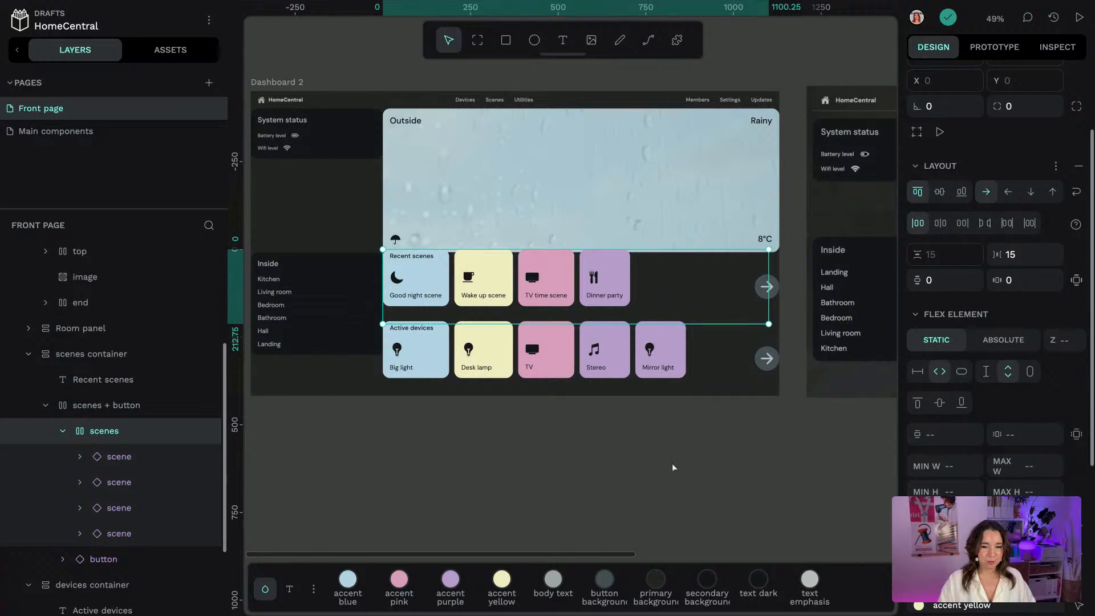
{"action": "left_click", "coordinate": [118, 457]}
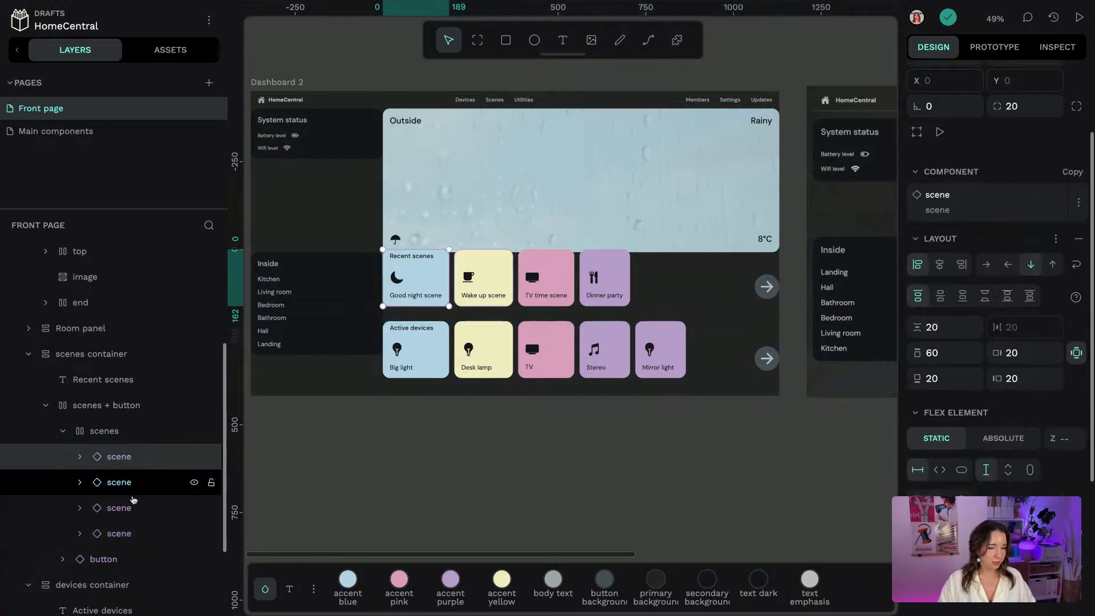
{"action": "left_click", "coordinate": [137, 533], "text": "shift"}
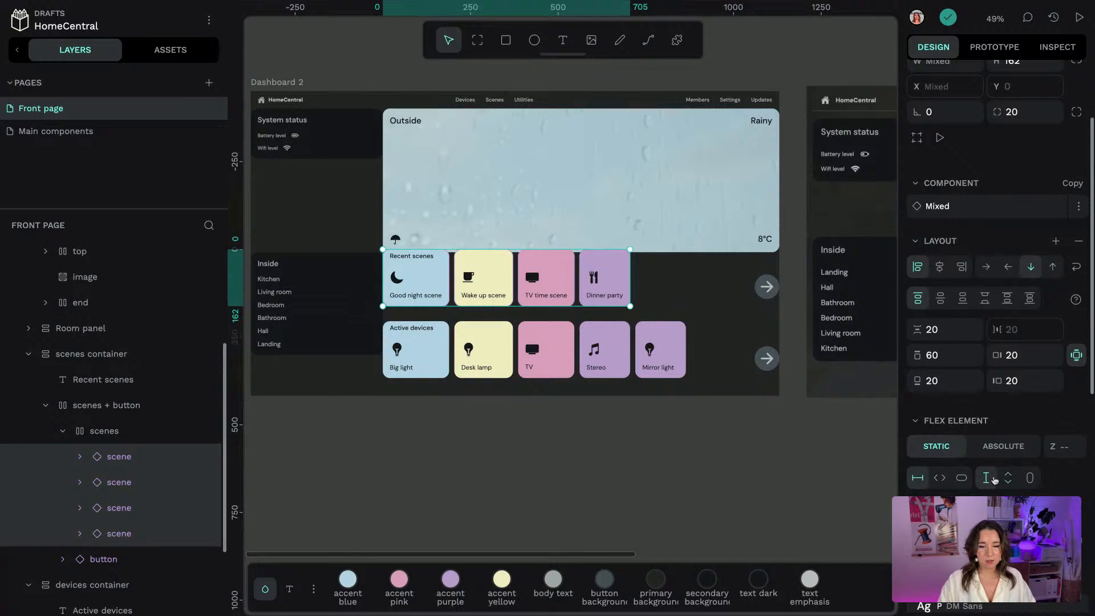
{"action": "left_click", "coordinate": [942, 481]}
{"action": "left_click", "coordinate": [1008, 481]}
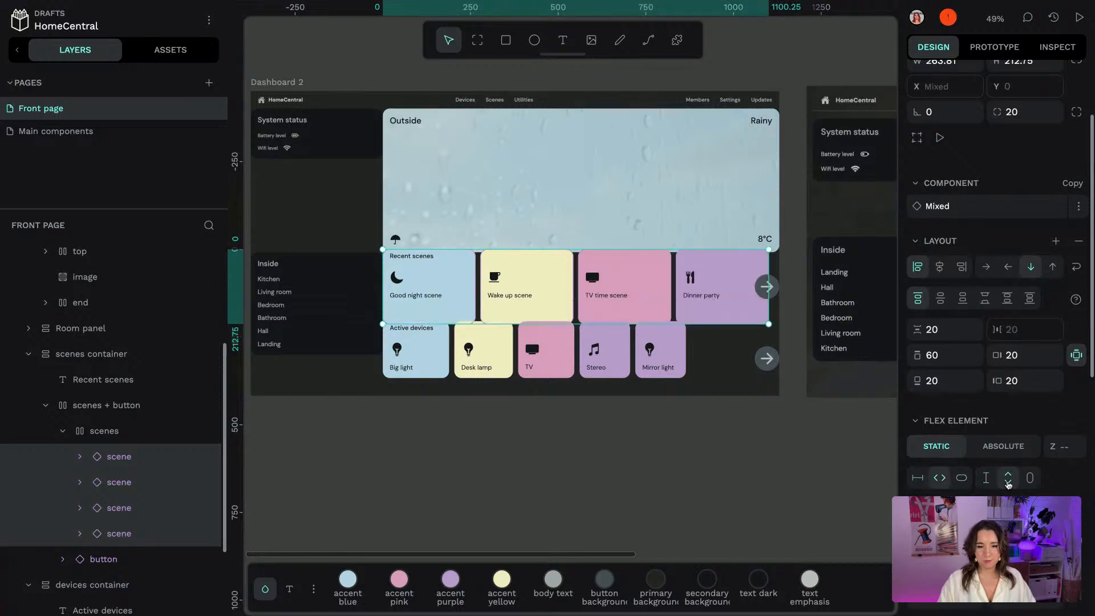
Make all five device cards fill the width and height of the devices board
{"action": "left_click", "coordinate": [510, 368]}
{"action": "left_click", "coordinate": [103, 552]}
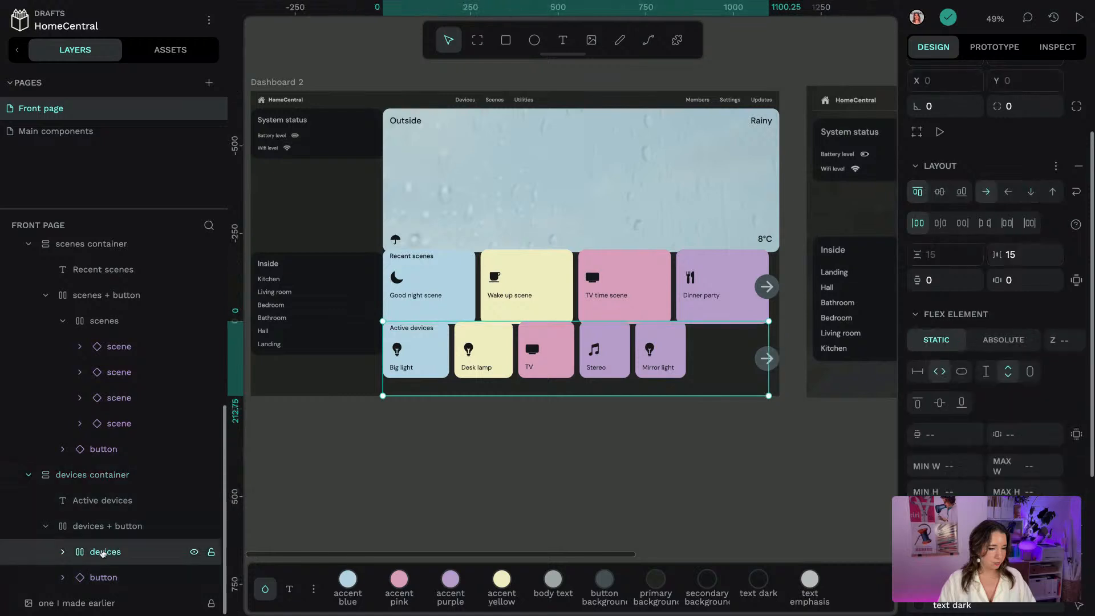
{"action": "left_click", "coordinate": [64, 552]}
{"action": "scroll", "coordinate": [97, 549], "scroll_direction": "down", "scroll_amount": 3}
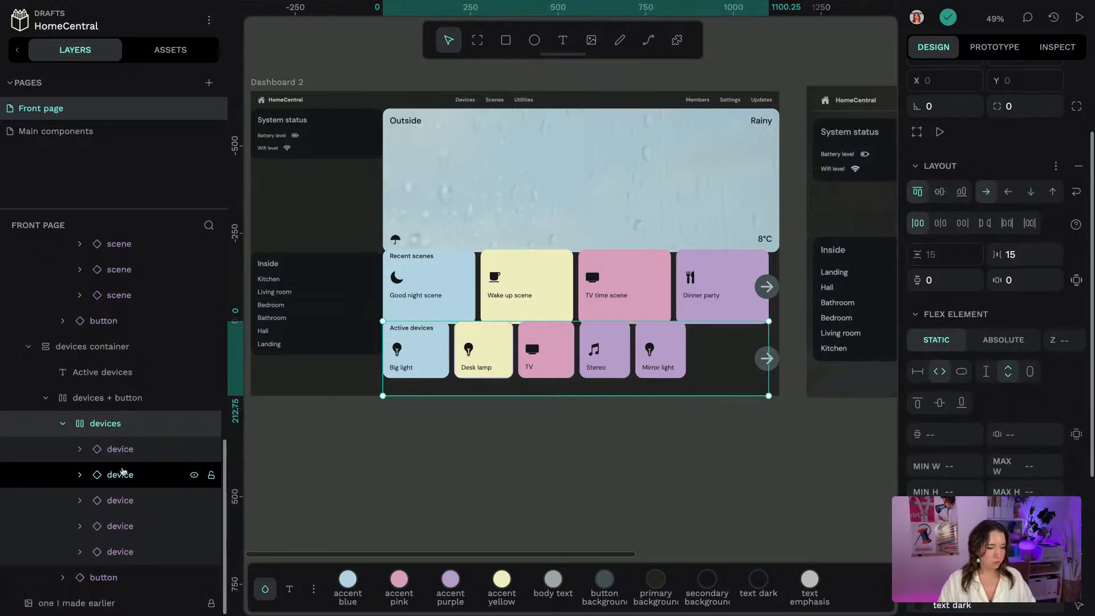
{"action": "left_click", "coordinate": [121, 449]}
{"action": "left_click", "coordinate": [132, 551], "text": "shift"}
{"action": "left_click", "coordinate": [940, 477]}
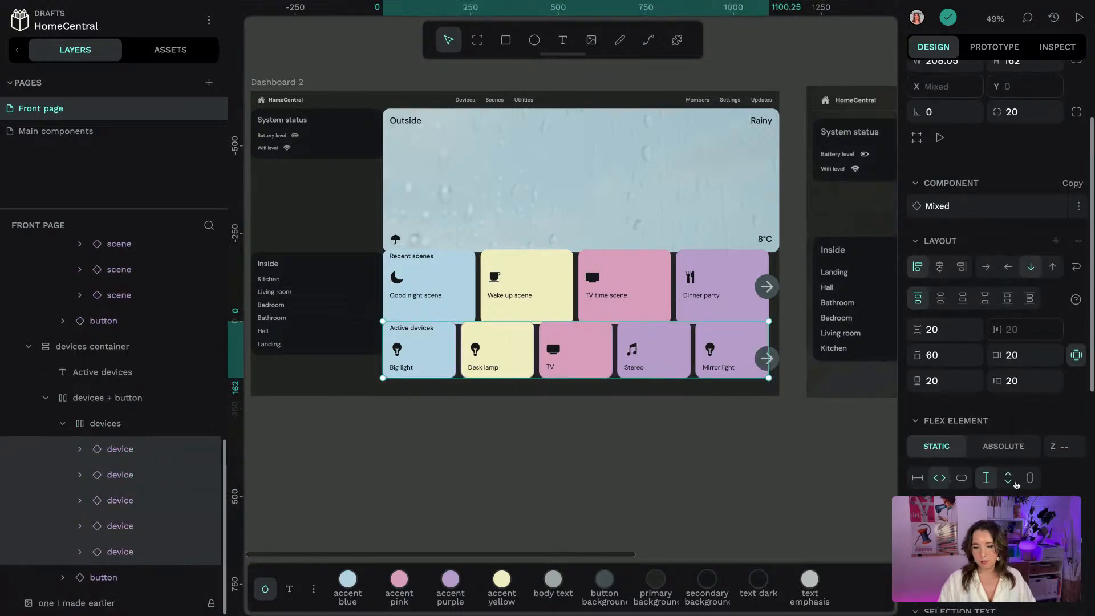
{"action": "left_click", "coordinate": [1007, 478]}
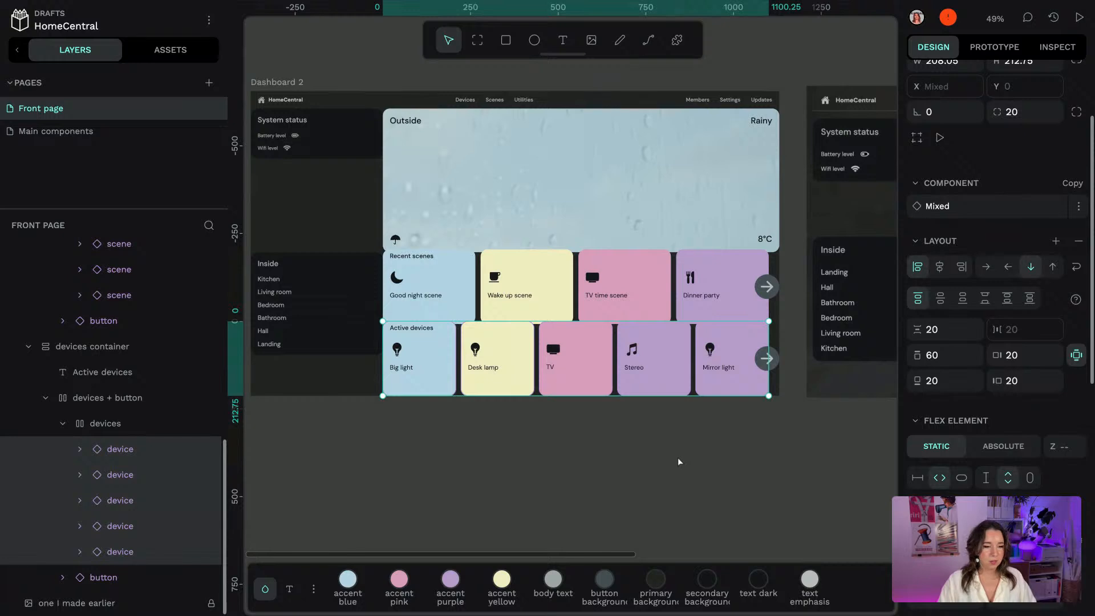
Set the heights of the five device cards and the four scene cards to fit their content
{"action": "left_click", "coordinate": [1034, 480]}
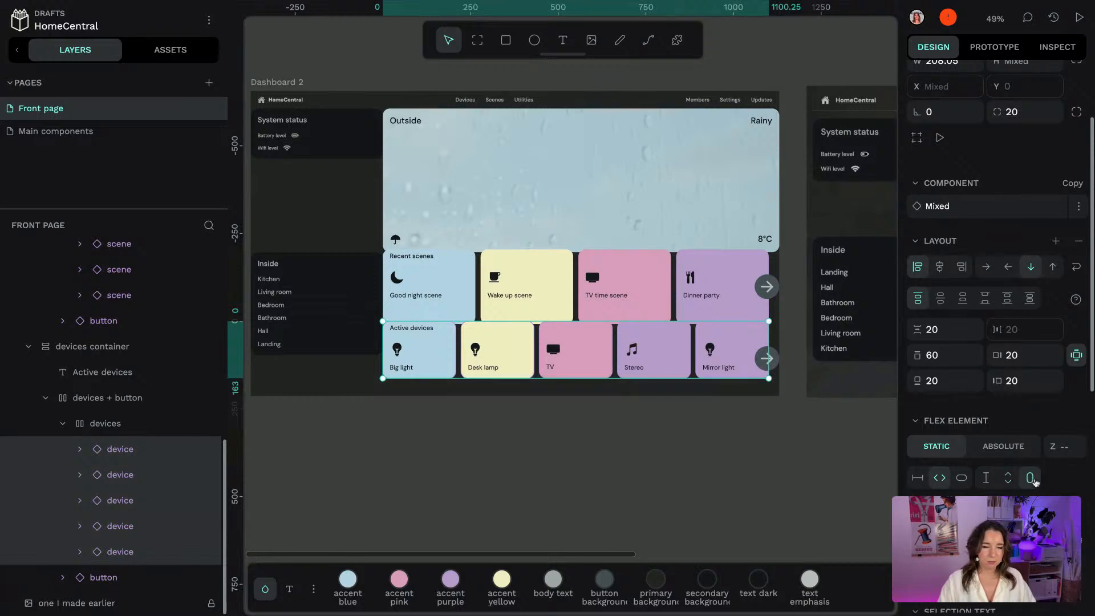
{"action": "left_click", "coordinate": [514, 288]}
{"action": "left_click", "coordinate": [1030, 530]}
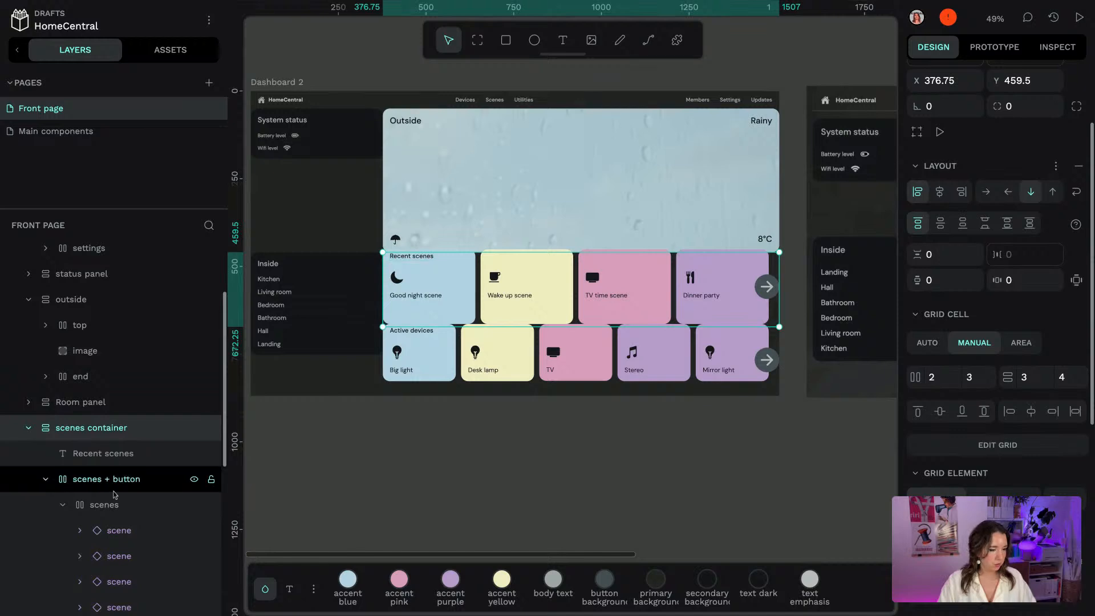
{"action": "scroll", "coordinate": [114, 453], "scroll_direction": "down", "scroll_amount": 3}
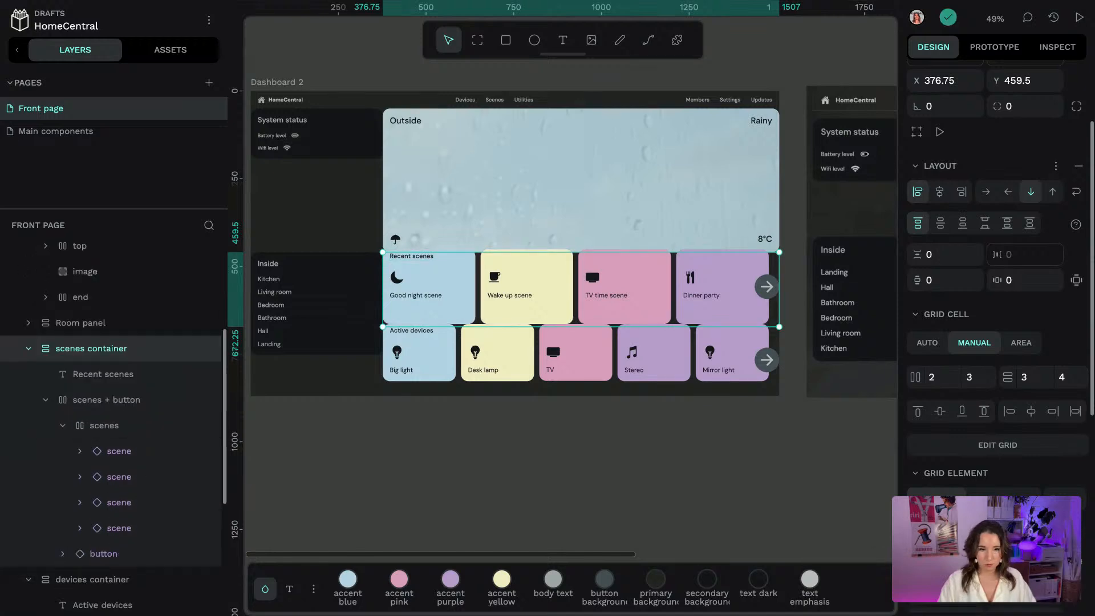
{"action": "left_click", "coordinate": [119, 451]}
{"action": "left_click", "coordinate": [119, 528], "text": "shift"}
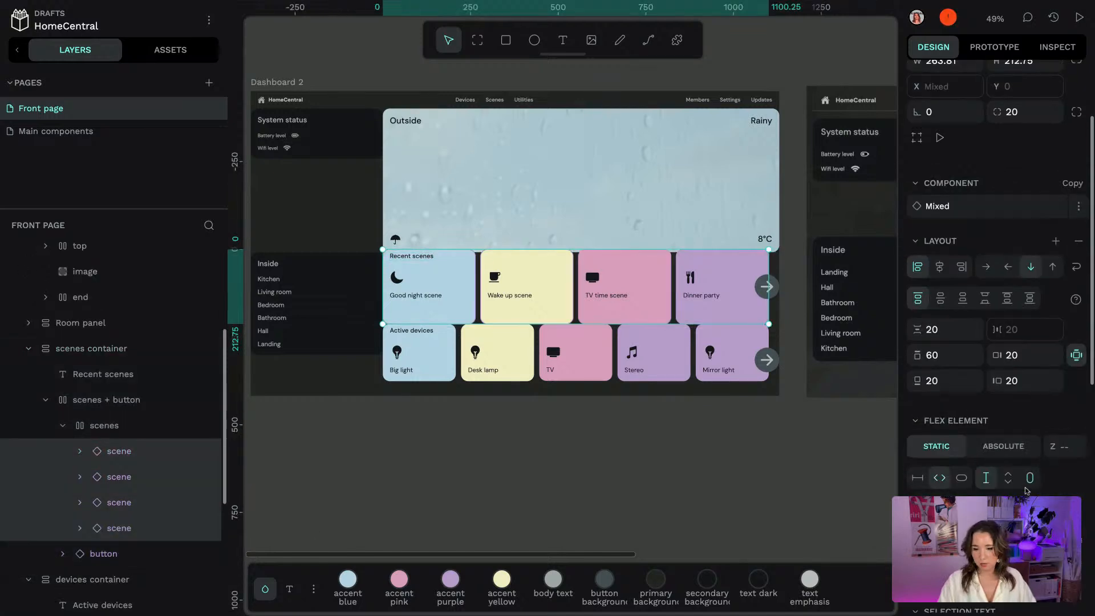
{"action": "left_click", "coordinate": [962, 478]}
{"action": "left_click", "coordinate": [651, 435]}
{"action": "left_click", "coordinate": [587, 308]}
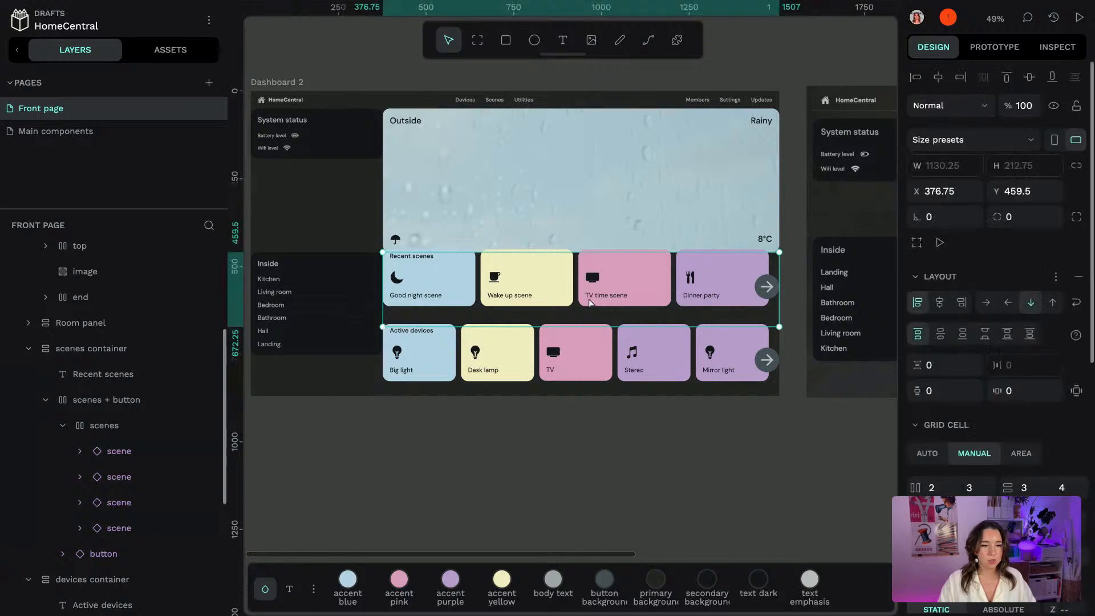
{"action": "scroll", "coordinate": [827, 331], "scroll_direction": "up", "scroll_amount": 1}
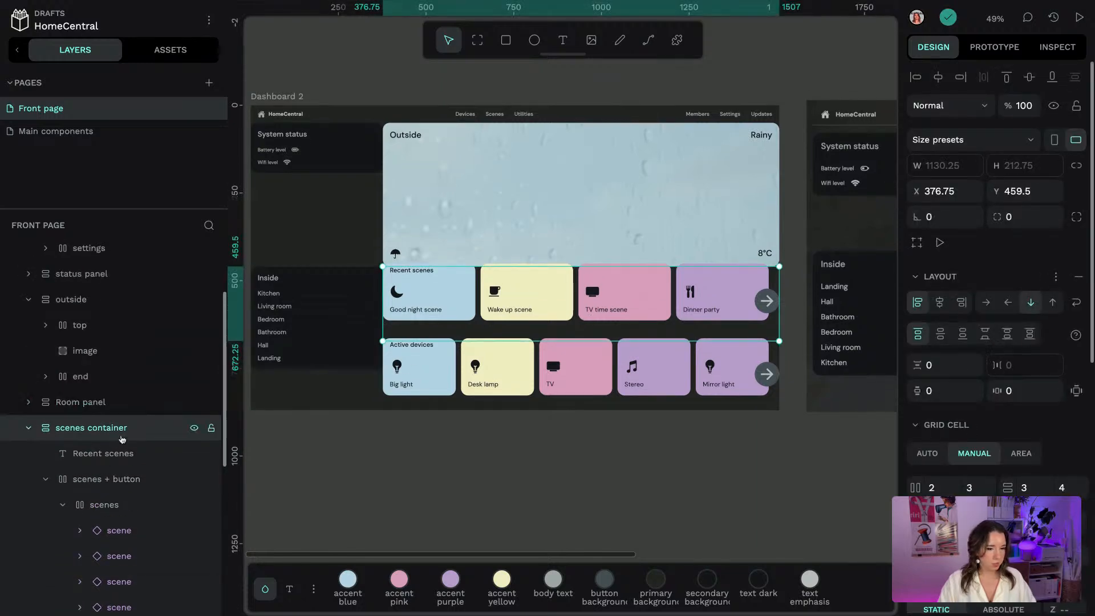
{"action": "key", "text": "Escape"}
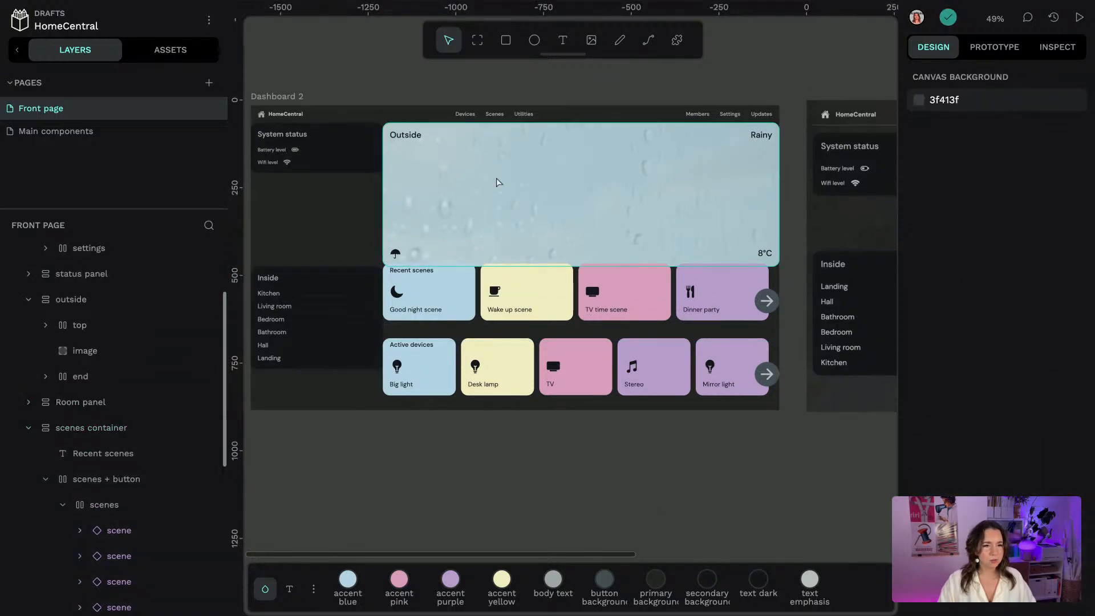
Set the row gap and column gap of the Dashboard 2 grid to 15
{"action": "left_click_drag", "start_coordinate": [786, 68], "coordinate": [805, 83]}
{"action": "left_click", "coordinate": [315, 112]}
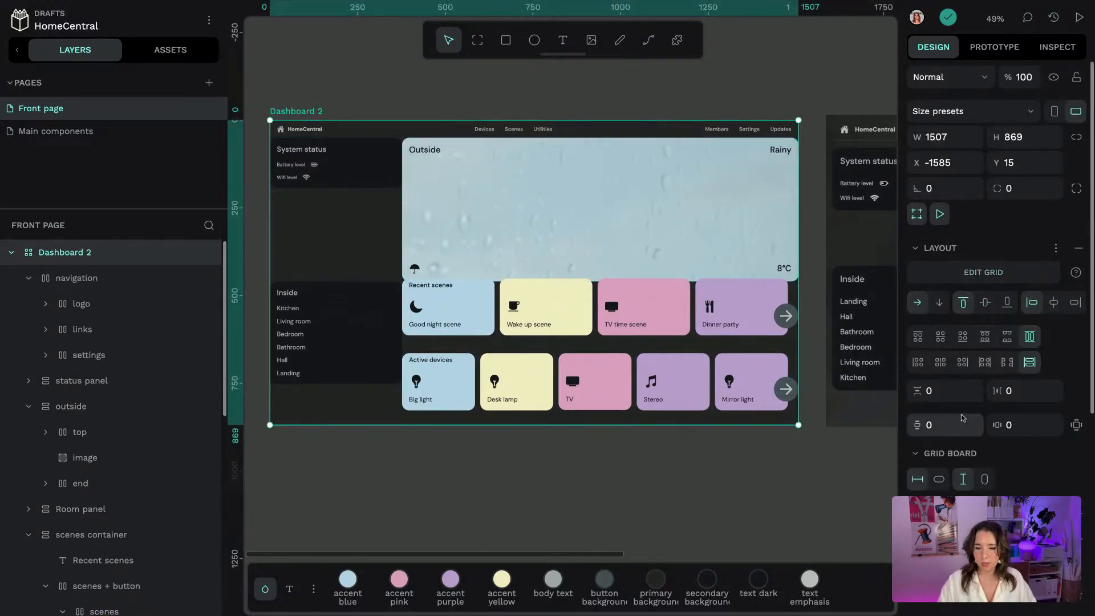
{"action": "left_click", "coordinate": [960, 393]}
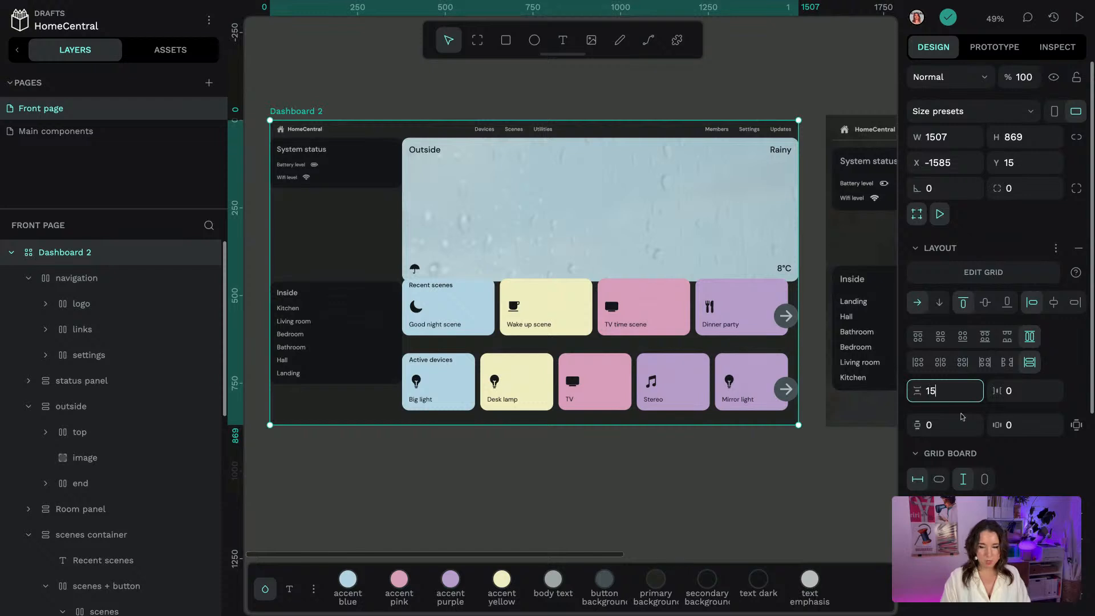
{"action": "type", "text": "15"}
{"action": "key", "text": "Return"}
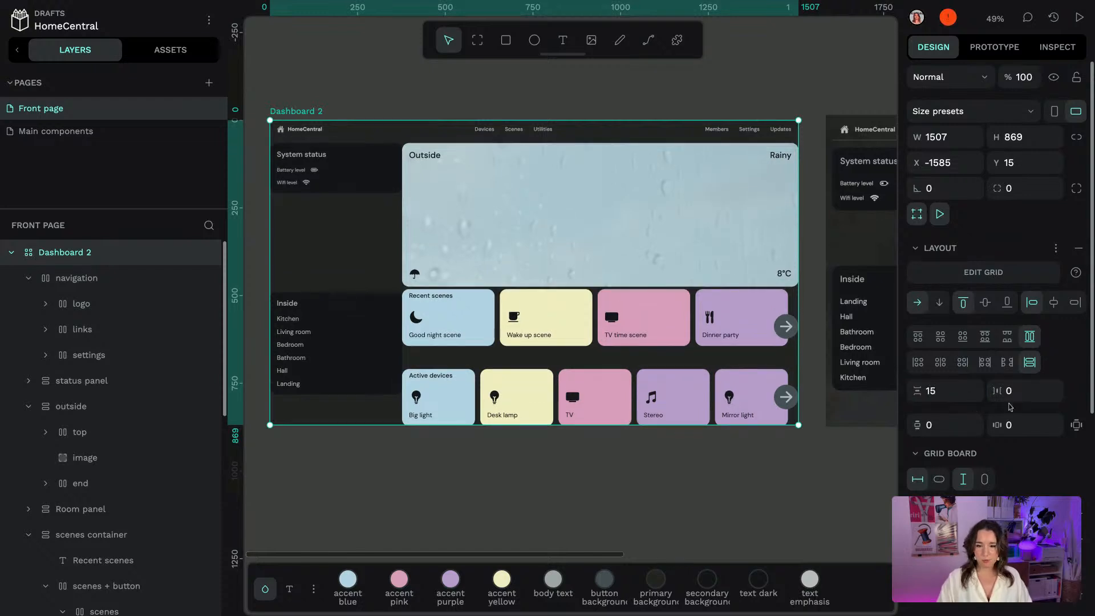
{"action": "left_click", "coordinate": [1038, 389]}
{"action": "type", "text": "15"}
{"action": "key", "text": "Return"}
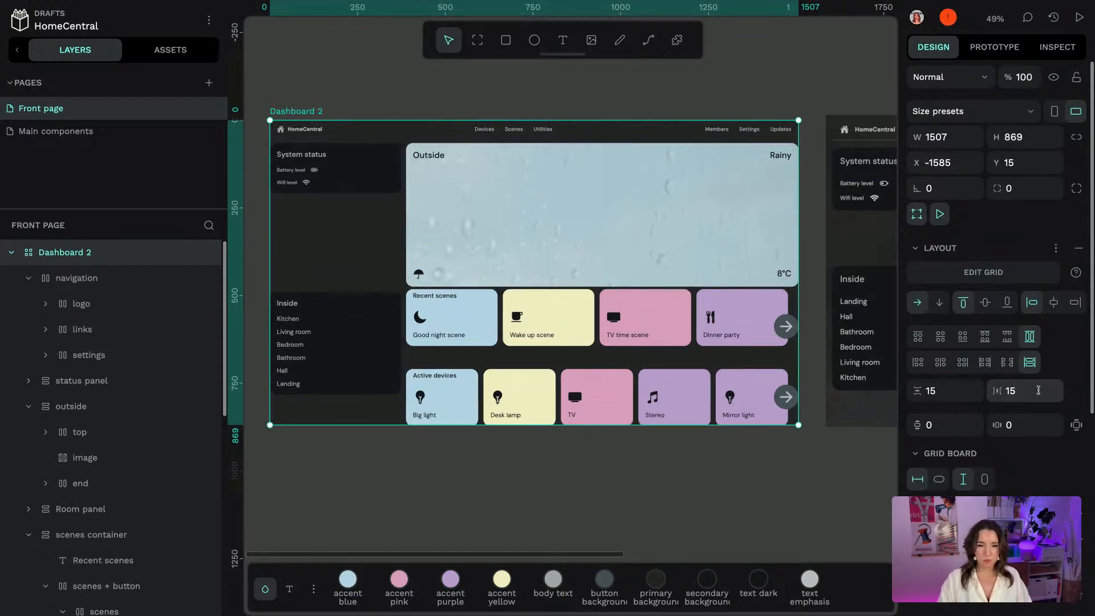
Set both the column gap and the row gap of the Dashboard 2 grid to 20
{"action": "left_click", "coordinate": [1040, 390]}
{"action": "type", "text": "2"}
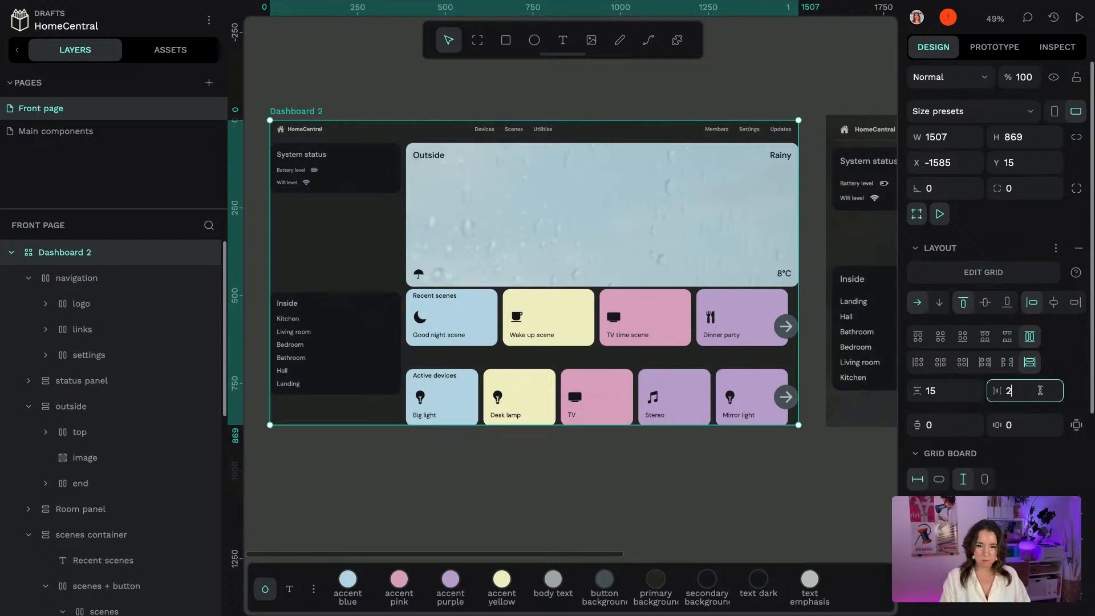
{"action": "type", "text": "0"}
{"action": "key", "text": "Return"}
{"action": "left_click", "coordinate": [955, 390]}
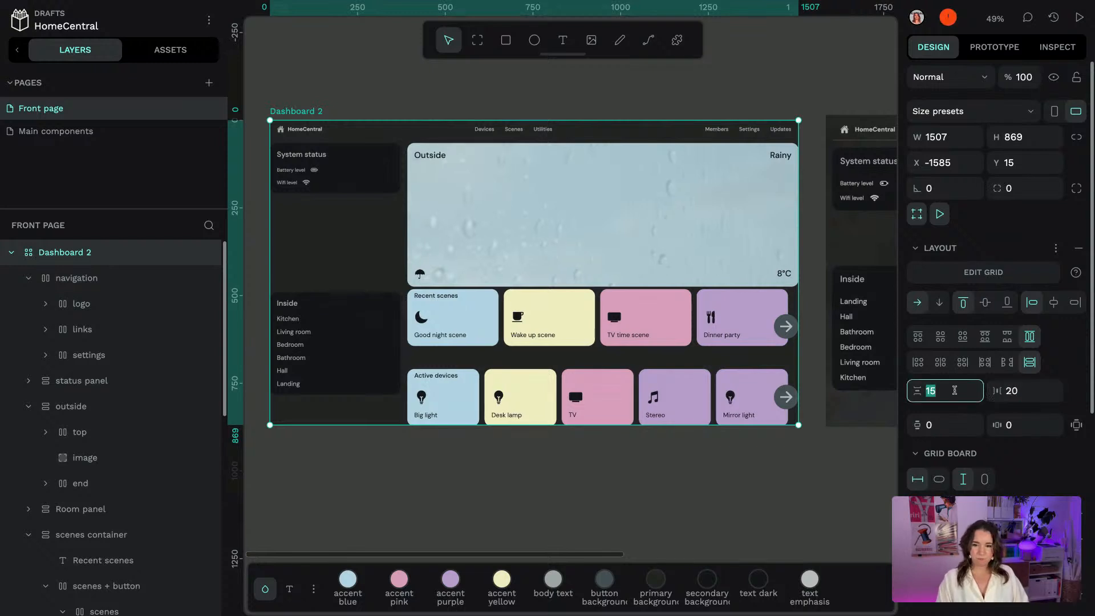
{"action": "type", "text": "20"}
{"action": "key", "text": "Return"}
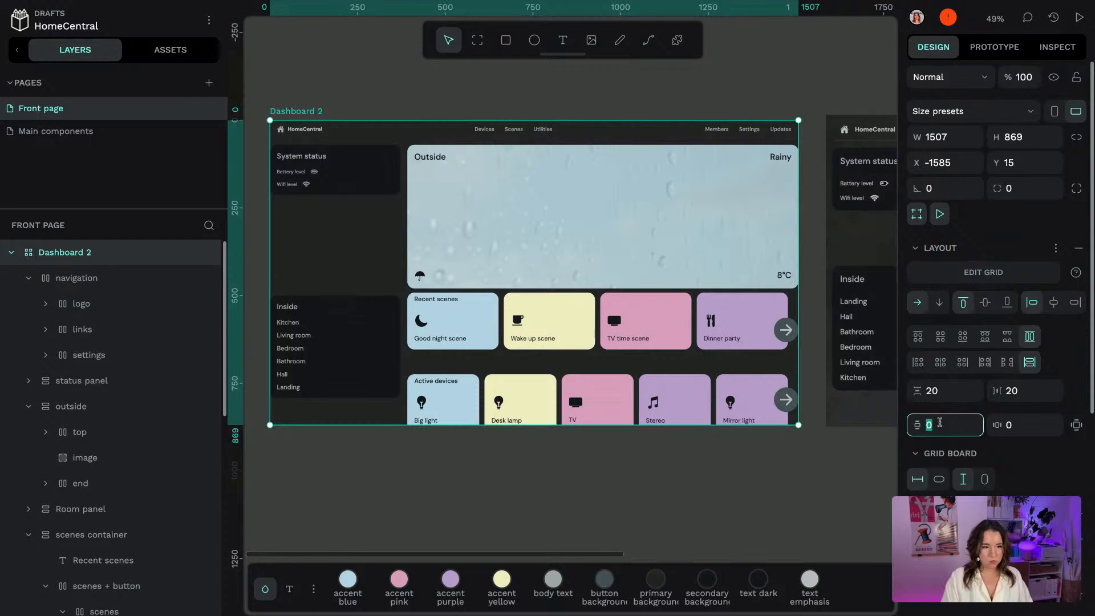
Set the vertical and horizontal padding of Dashboard 2 to 20 and enlarge the board to about 1543 × 936
{"action": "type", "text": "20"}
{"action": "key", "text": "Return"}
{"action": "left_click", "coordinate": [1017, 419]}
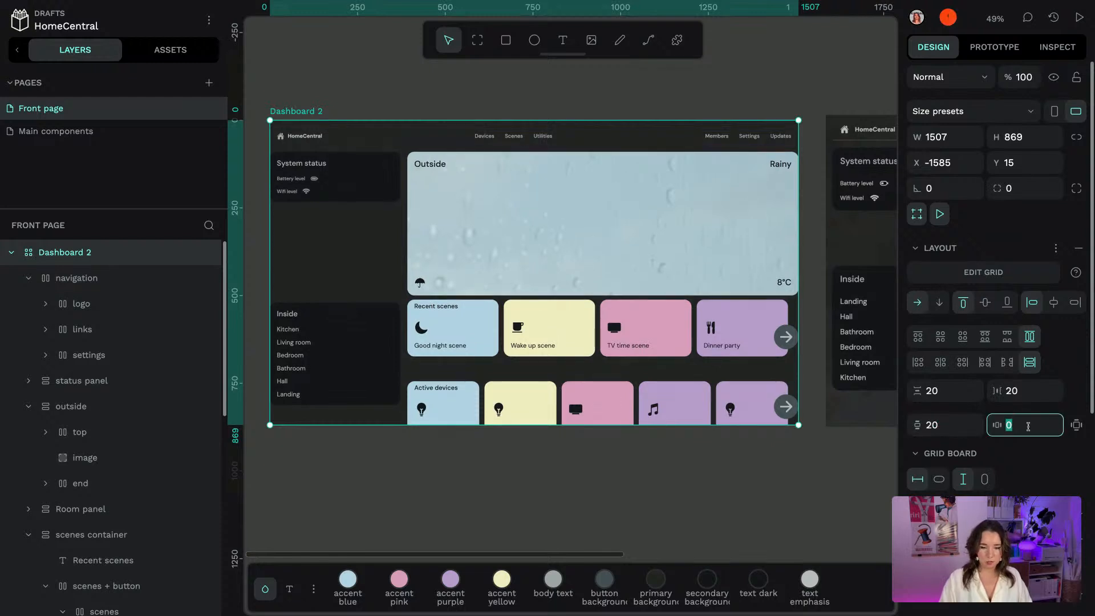
{"action": "type", "text": "20"}
{"action": "key", "text": "Return"}
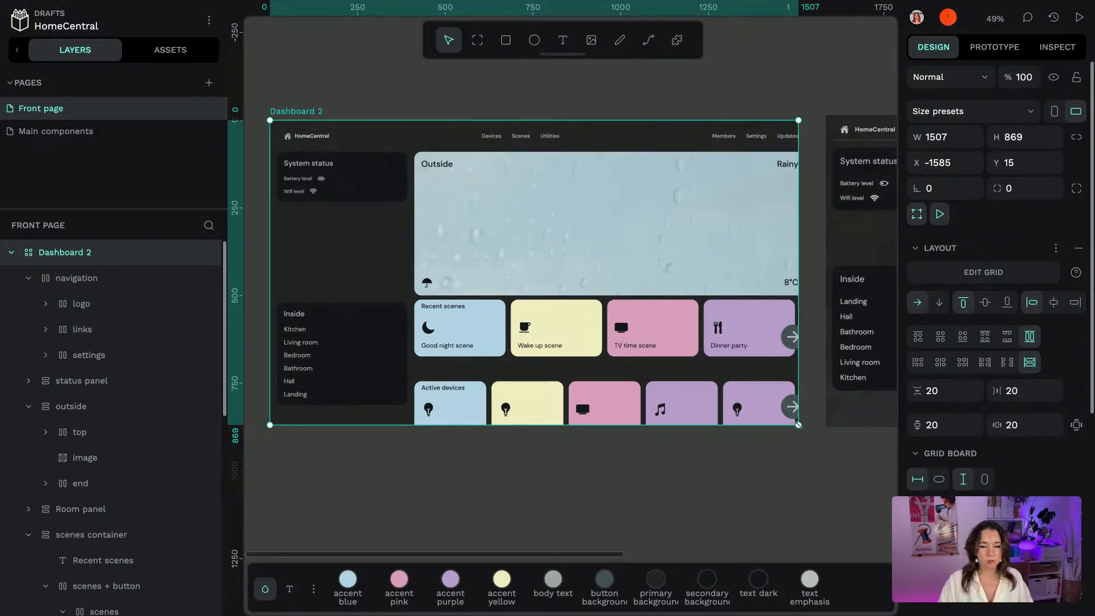
{"action": "left_click_drag", "start_coordinate": [799, 425], "coordinate": [812, 450]}
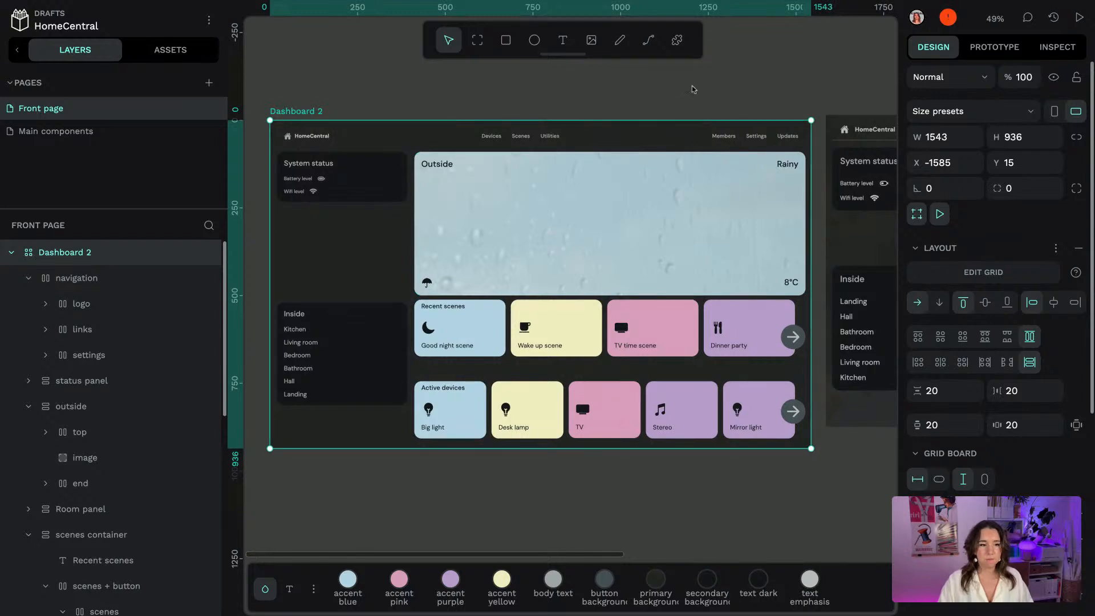
{"action": "left_click", "coordinate": [764, 98]}
Compare the spacing and card layout of Dashboard 2 with the reference design beside it
{"action": "scroll", "coordinate": [767, 95], "scroll_direction": "right", "scroll_amount": 5}
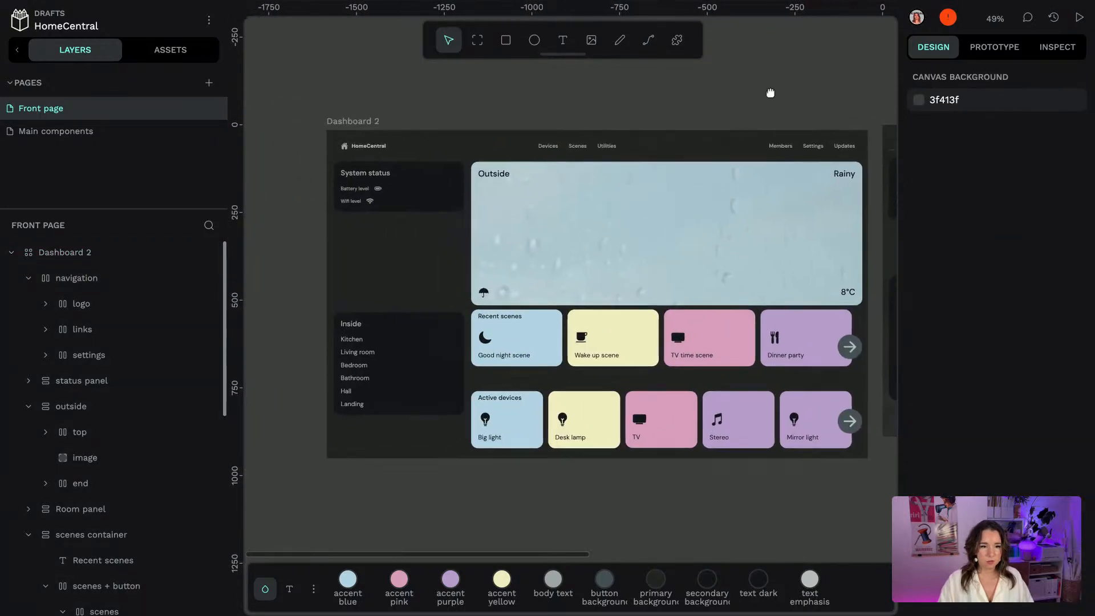
{"action": "scroll", "coordinate": [770, 93], "scroll_direction": "right", "scroll_amount": 2}
{"action": "scroll", "coordinate": [770, 93], "scroll_direction": "down", "scroll_amount": 1}
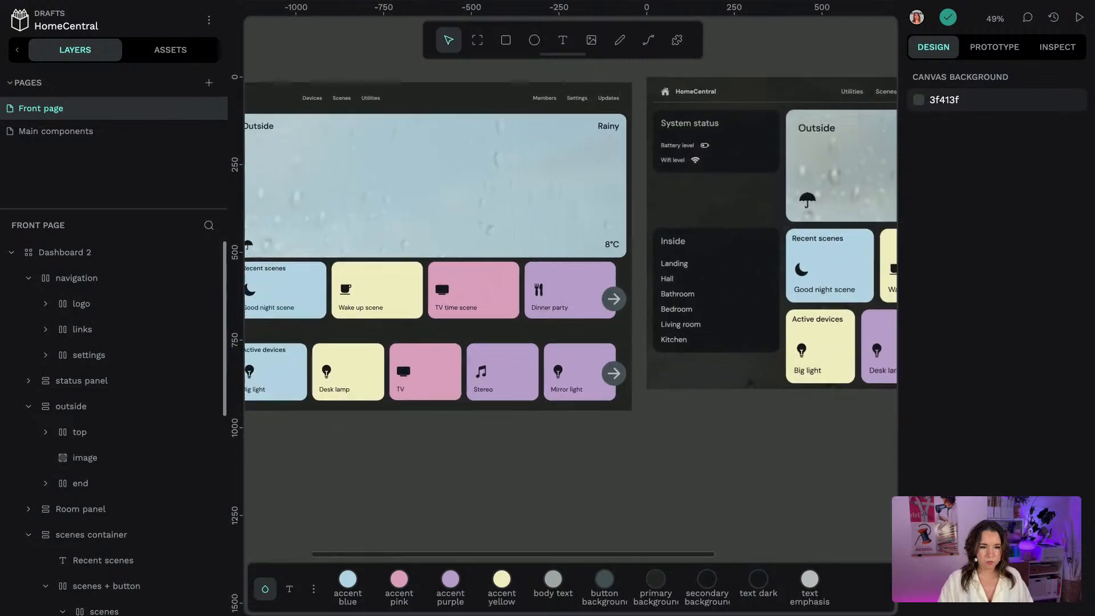
{"action": "scroll", "coordinate": [570, 274], "scroll_direction": "left", "scroll_amount": 4}
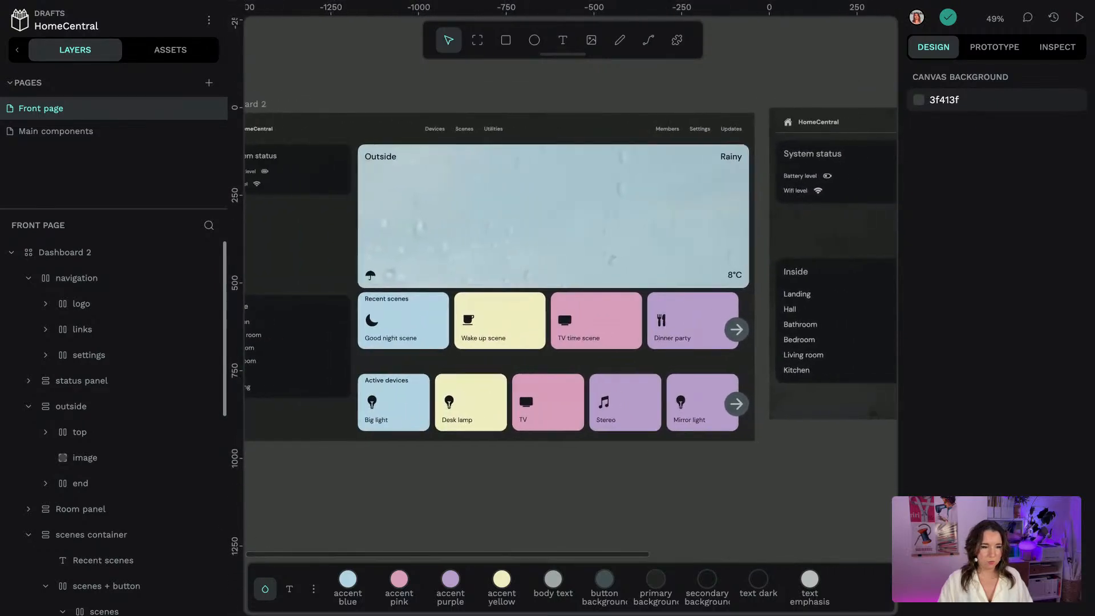
{"action": "scroll", "coordinate": [570, 274], "scroll_direction": "right", "scroll_amount": 4}
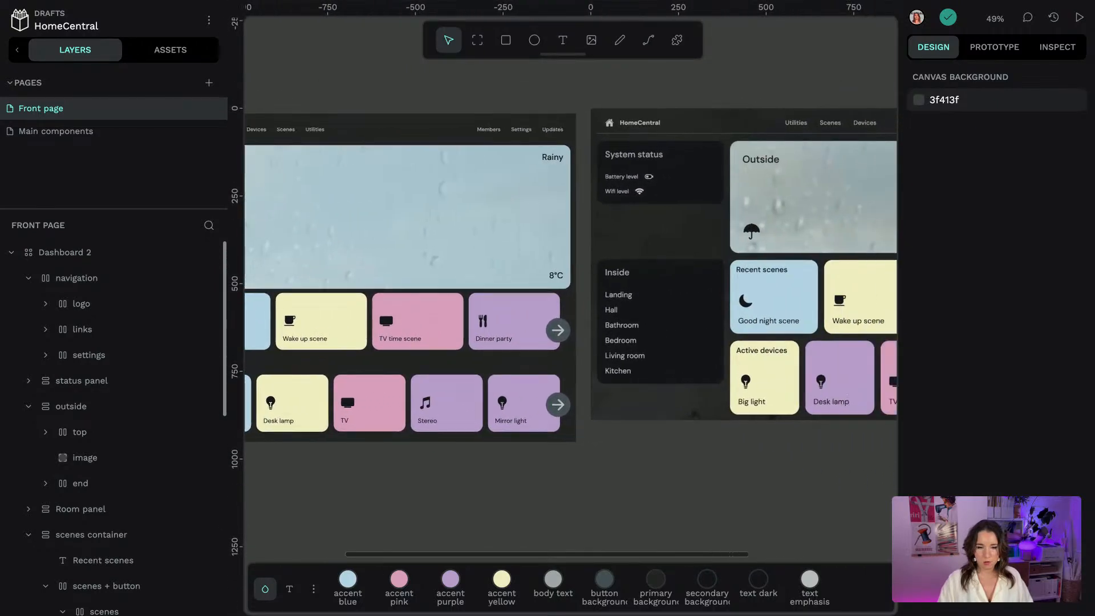
Try fit-content height on the scenes container of Dashboard 2, and return it to full height
{"action": "scroll", "coordinate": [672, 410], "scroll_direction": "left", "scroll_amount": 5}
{"action": "left_click", "coordinate": [540, 366]}
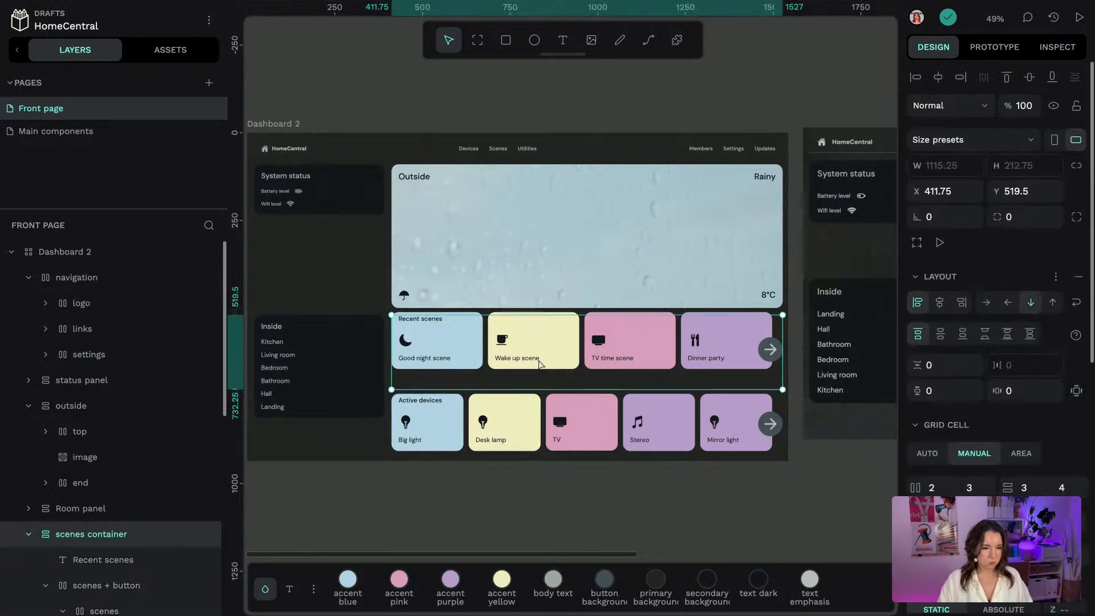
{"action": "scroll", "coordinate": [1015, 434], "scroll_direction": "down", "scroll_amount": 4}
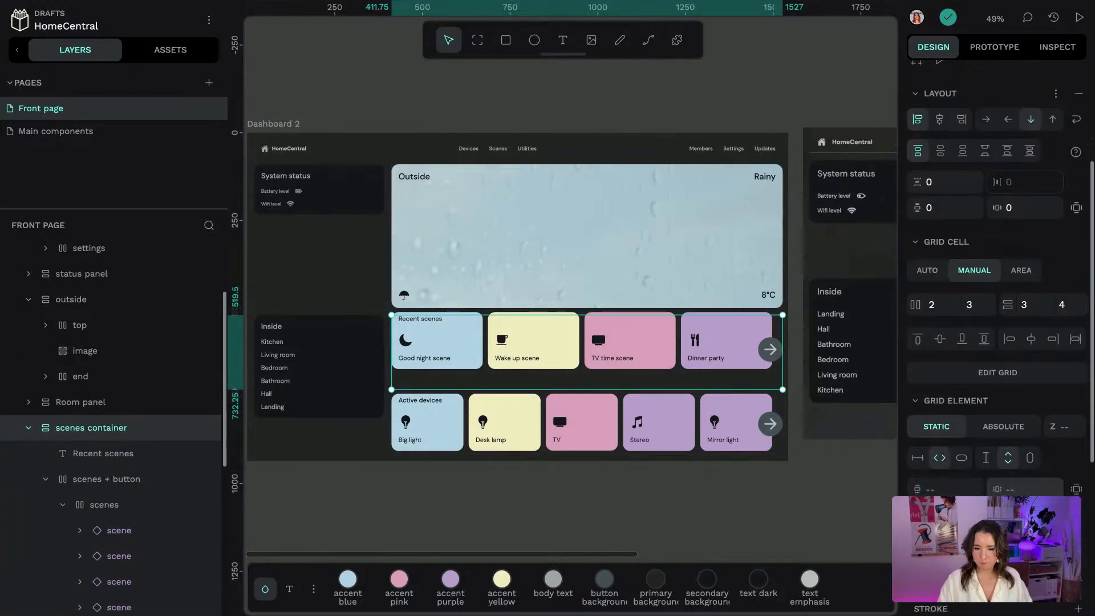
{"action": "left_click", "coordinate": [1030, 460]}
{"action": "left_click", "coordinate": [1009, 461]}
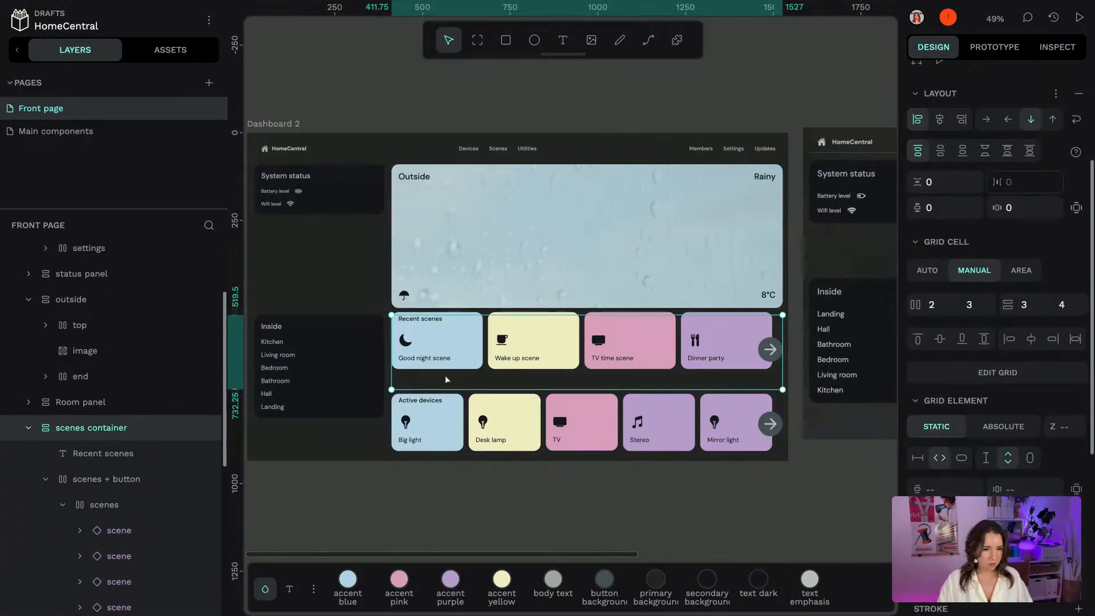
Make the height of the scenes + button row in the scenes container fit its content
{"action": "left_click", "coordinate": [97, 480]}
{"action": "scroll", "coordinate": [962, 145], "scroll_direction": "down", "scroll_amount": 2}
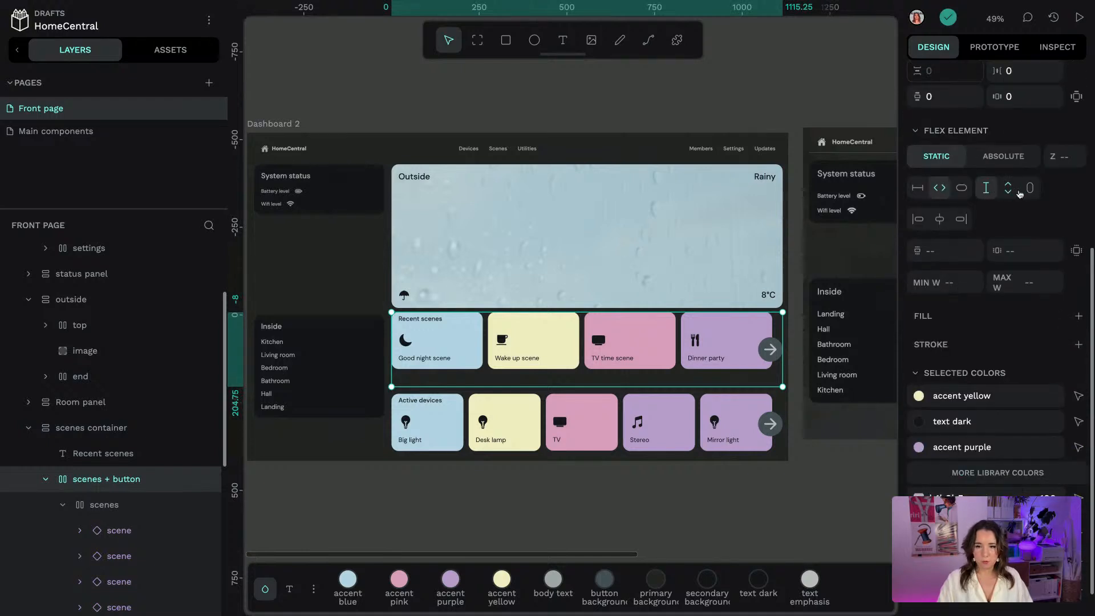
{"action": "left_click", "coordinate": [1030, 190]}
{"action": "left_click", "coordinate": [1008, 190]}
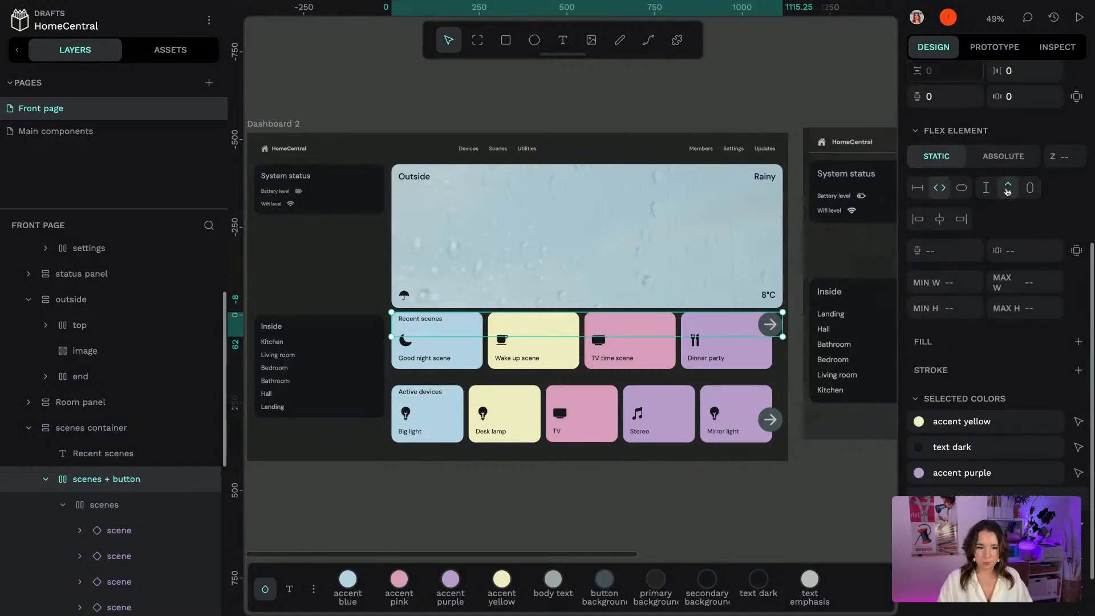
{"action": "left_click", "coordinate": [1025, 193]}
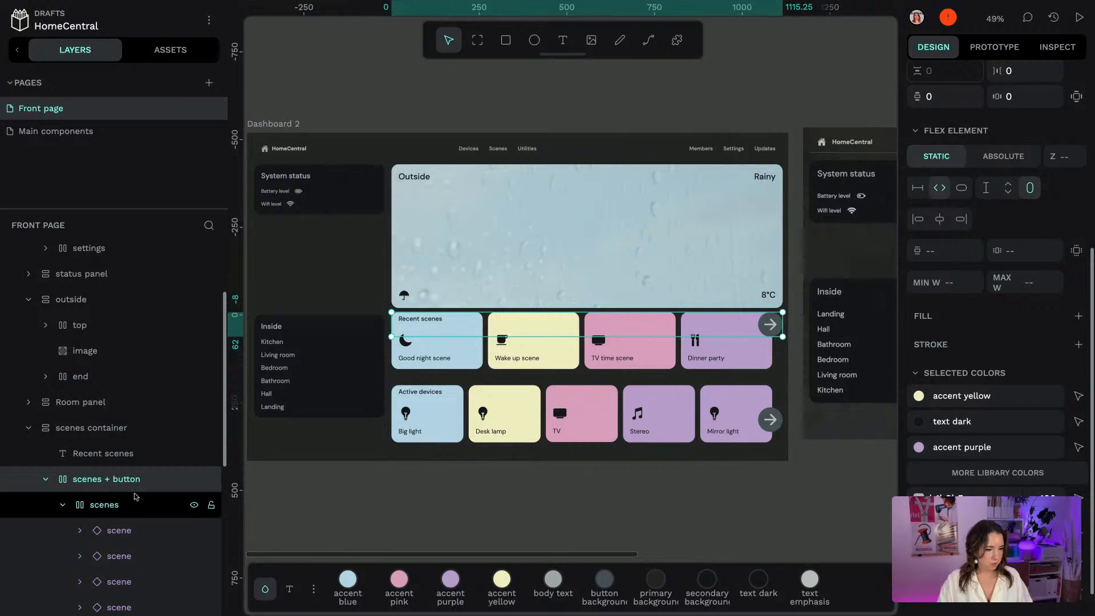
{"action": "left_click", "coordinate": [116, 506]}
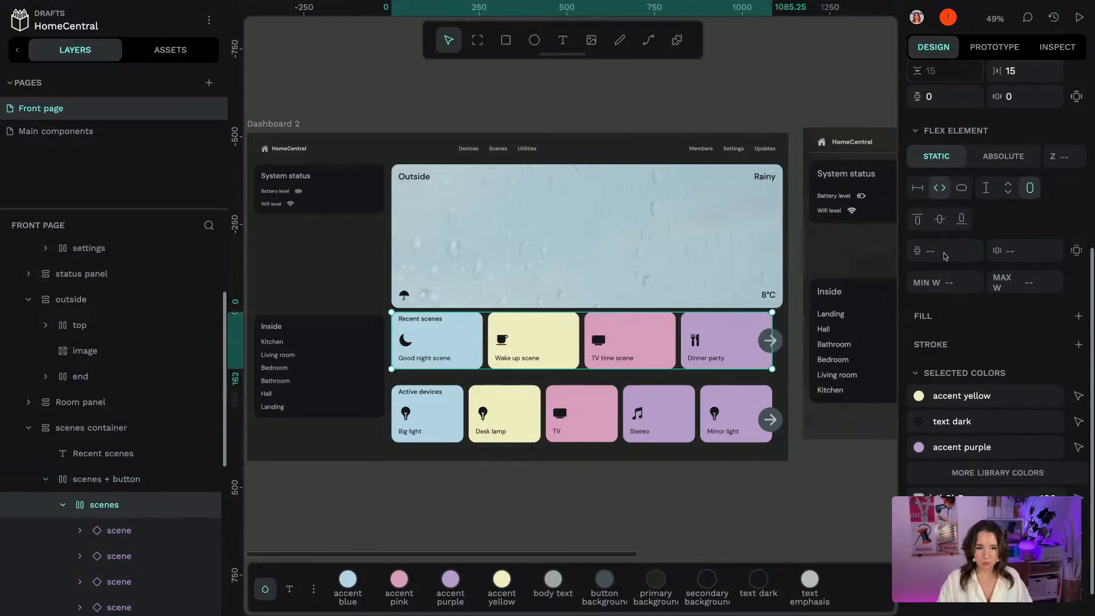
Make the height of the devices + button row in the devices container fit its content
{"action": "left_click", "coordinate": [580, 416]}
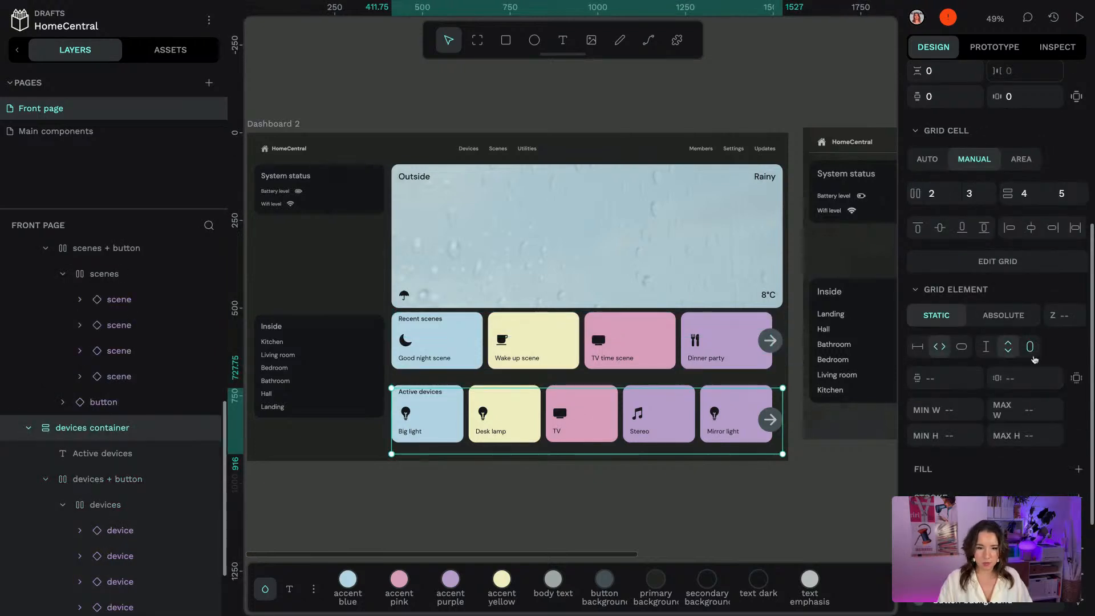
{"action": "left_click", "coordinate": [108, 472]}
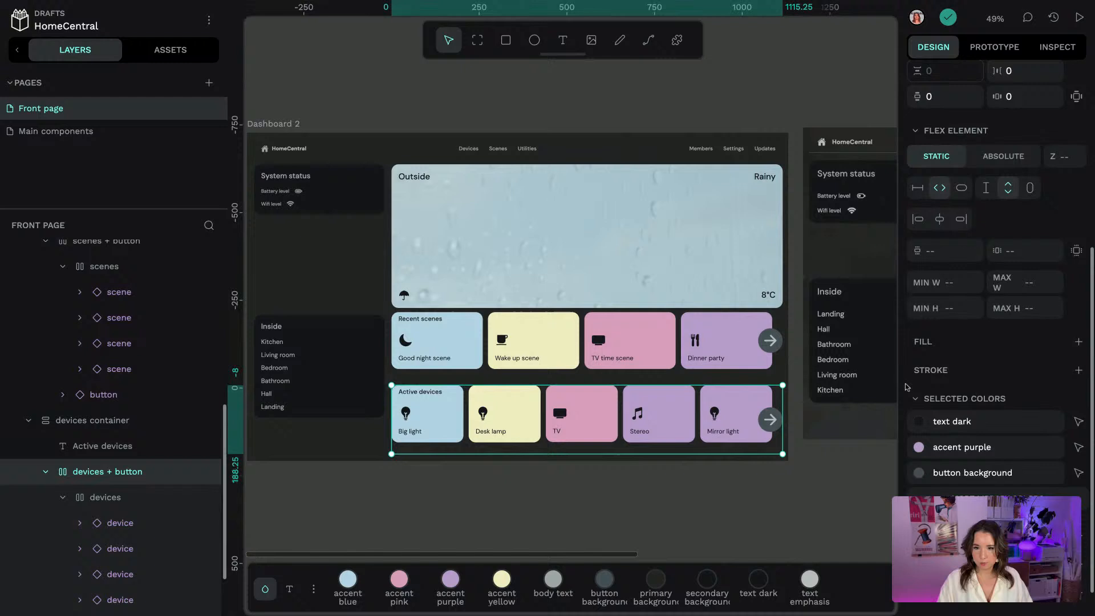
{"action": "left_click", "coordinate": [1029, 187]}
{"action": "left_click", "coordinate": [88, 507]}
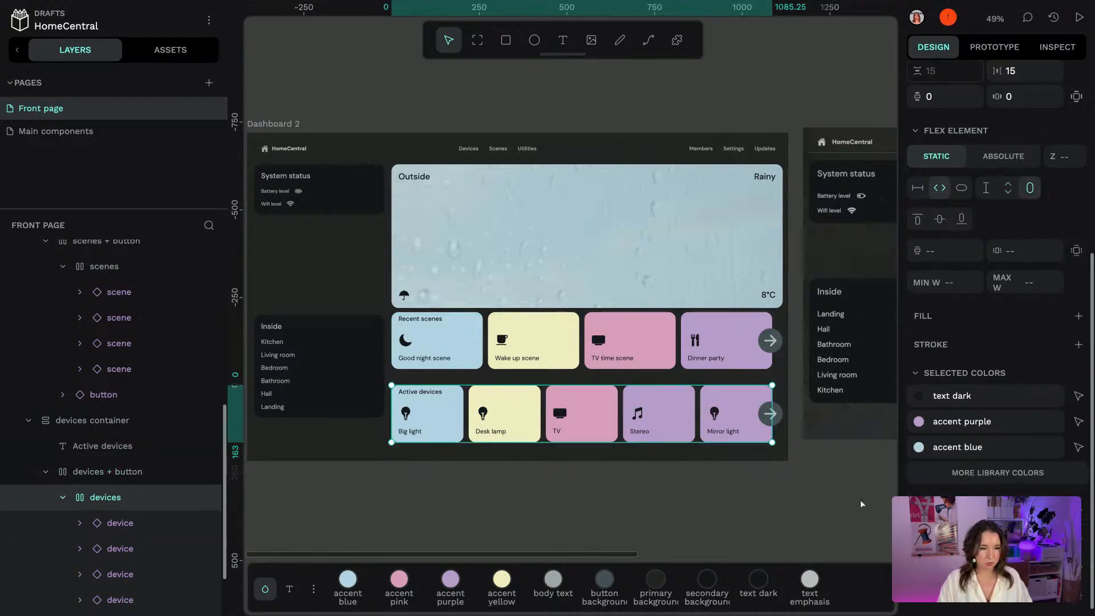
{"action": "left_click", "coordinate": [73, 478]}
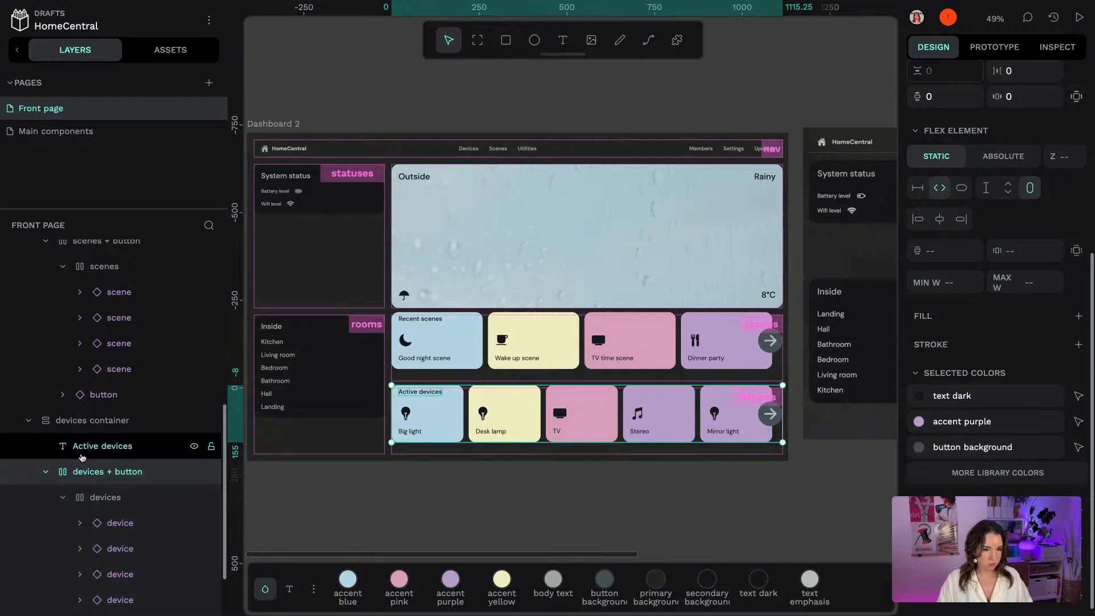
Set the bottom margin of the Recent scenes label in the scenes container to -22
{"action": "left_click", "coordinate": [745, 365]}
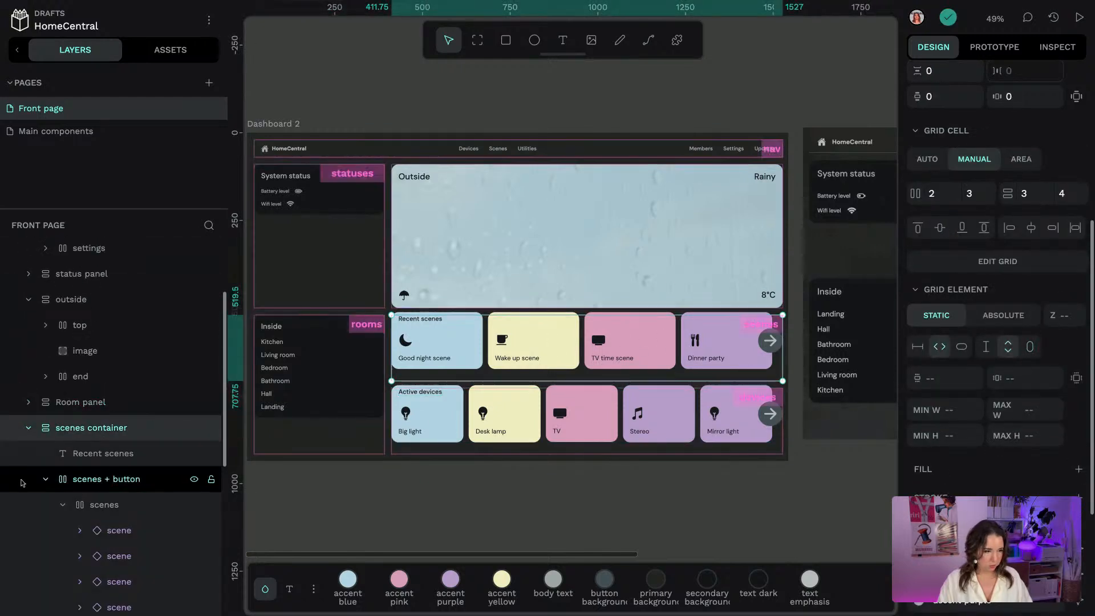
{"action": "left_click", "coordinate": [100, 479]}
{"action": "scroll", "coordinate": [112, 510], "scroll_direction": "down", "scroll_amount": 5}
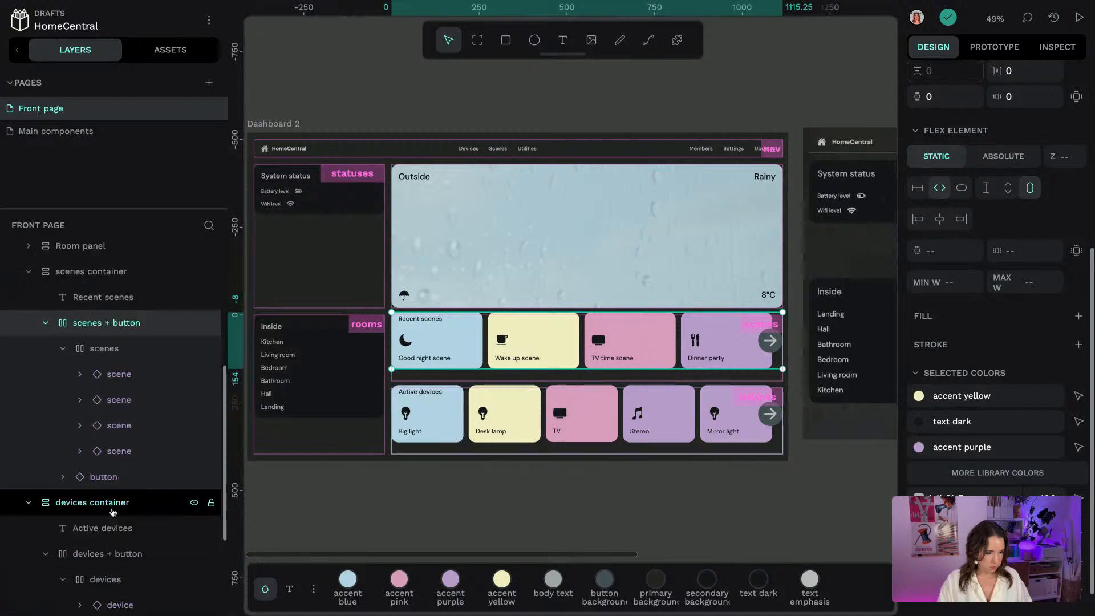
{"action": "scroll", "coordinate": [106, 422], "scroll_direction": "up", "scroll_amount": 1}
{"action": "left_click", "coordinate": [97, 279]}
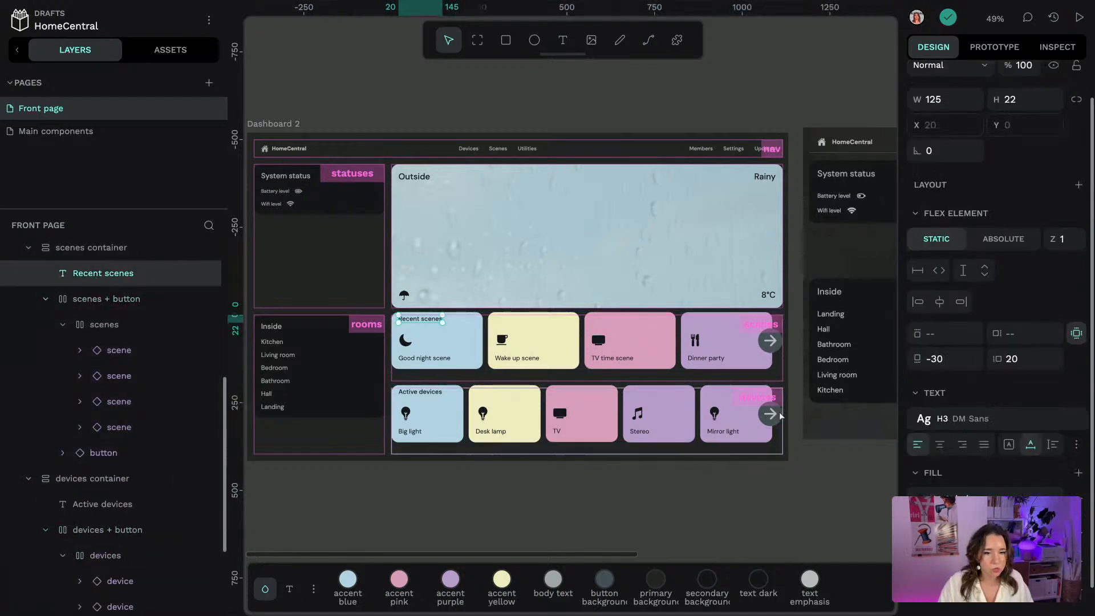
{"action": "left_click", "coordinate": [963, 359]}
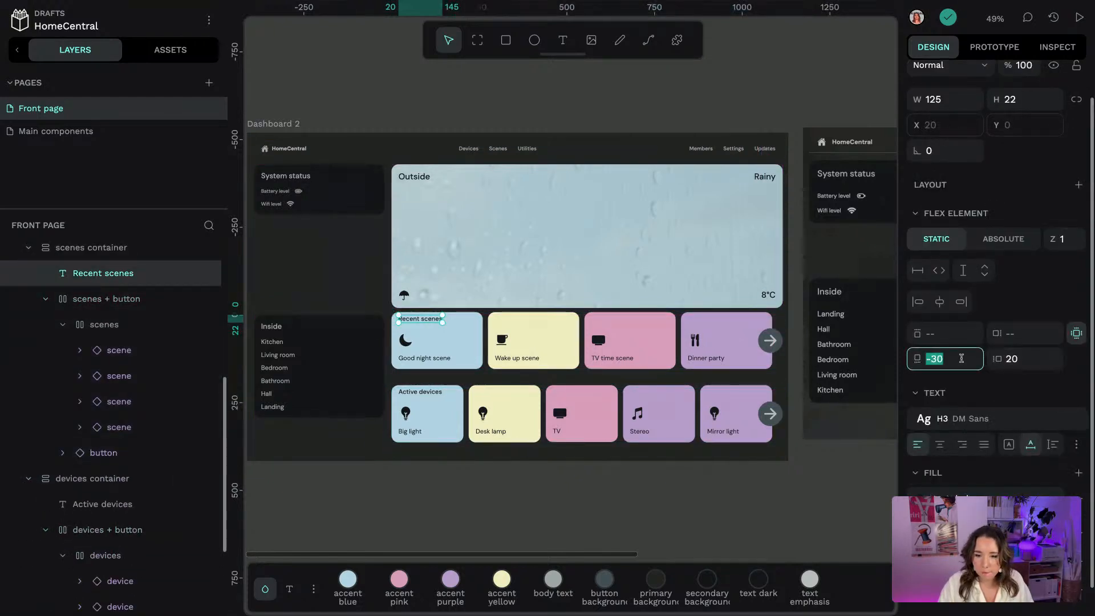
{"action": "key", "text": "Up"}
{"action": "key", "text": "Up"}
{"action": "key", "text": "Up"}
{"action": "key", "text": "Up"}
{"action": "key", "text": "Up"}
{"action": "key", "text": "Up"}
{"action": "key", "text": "Up"}
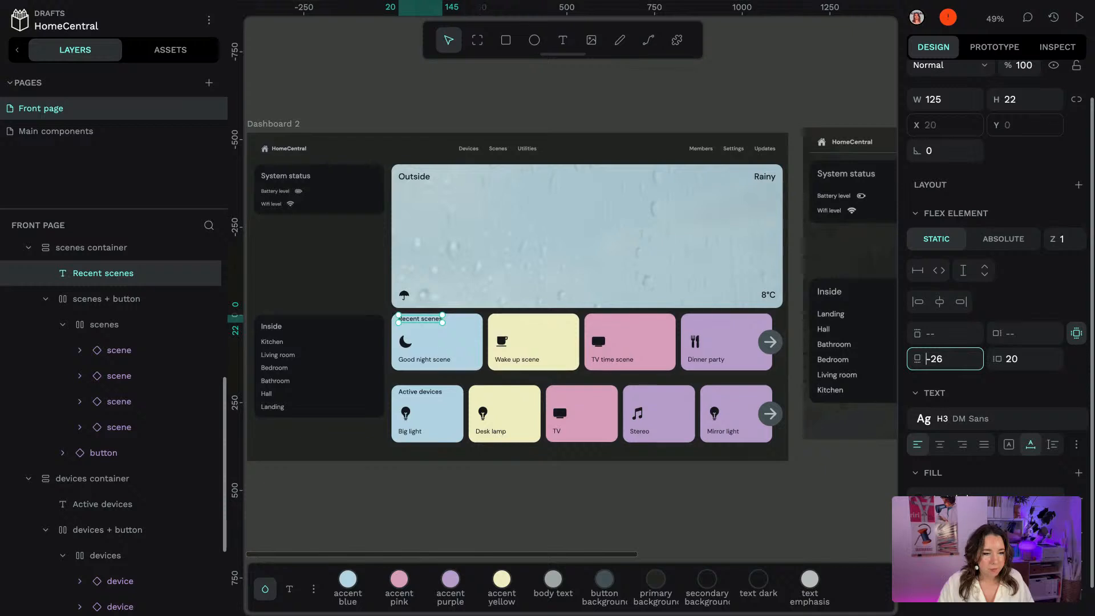
{"action": "key", "text": "Up"}
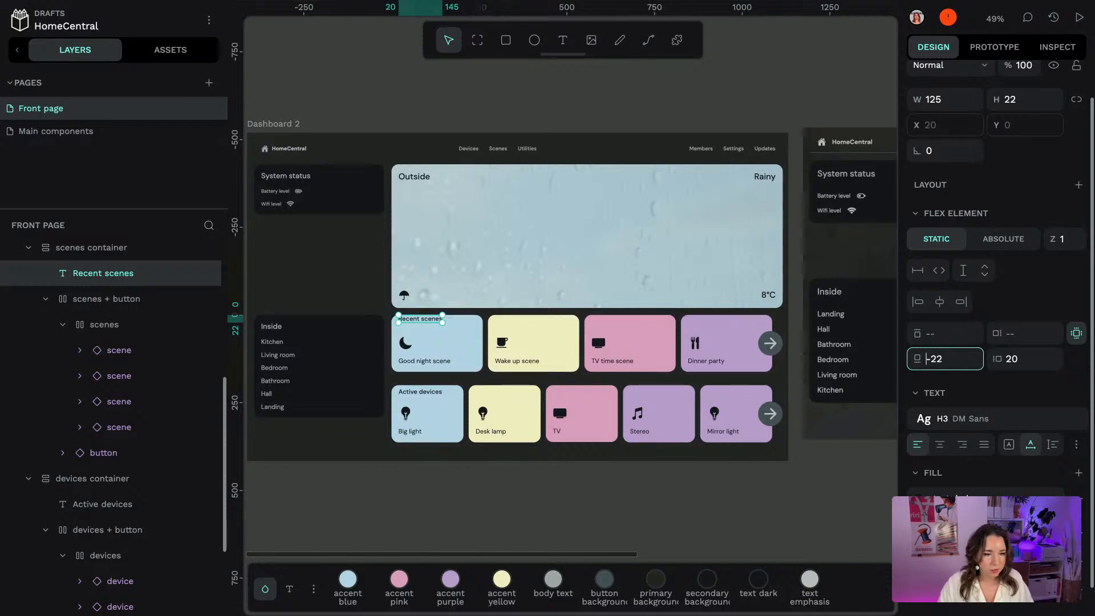
Set the top margin of the Recent scenes label to 10
{"action": "left_click", "coordinate": [951, 334]}
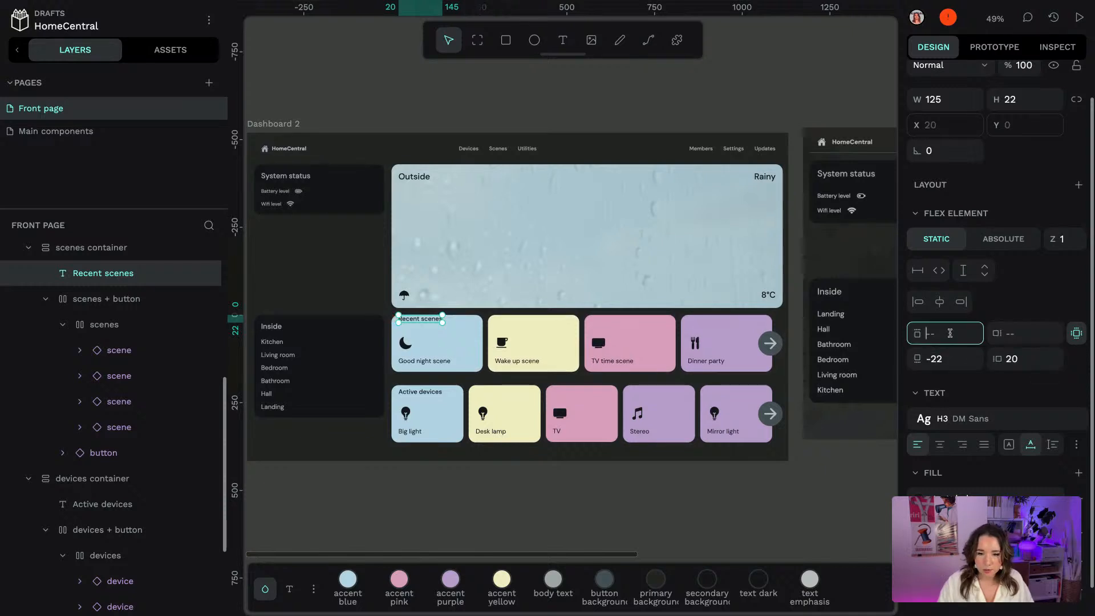
{"action": "key", "text": "Up"}
{"action": "key", "text": "Up"}
{"action": "key", "text": "Up"}
{"action": "key", "text": "Up"}
{"action": "key", "text": "Up"}
{"action": "key", "text": "Up"}
{"action": "key", "text": "Up"}
{"action": "key", "text": "Up"}
{"action": "key", "text": "Up"}
{"action": "key", "text": "Up"}
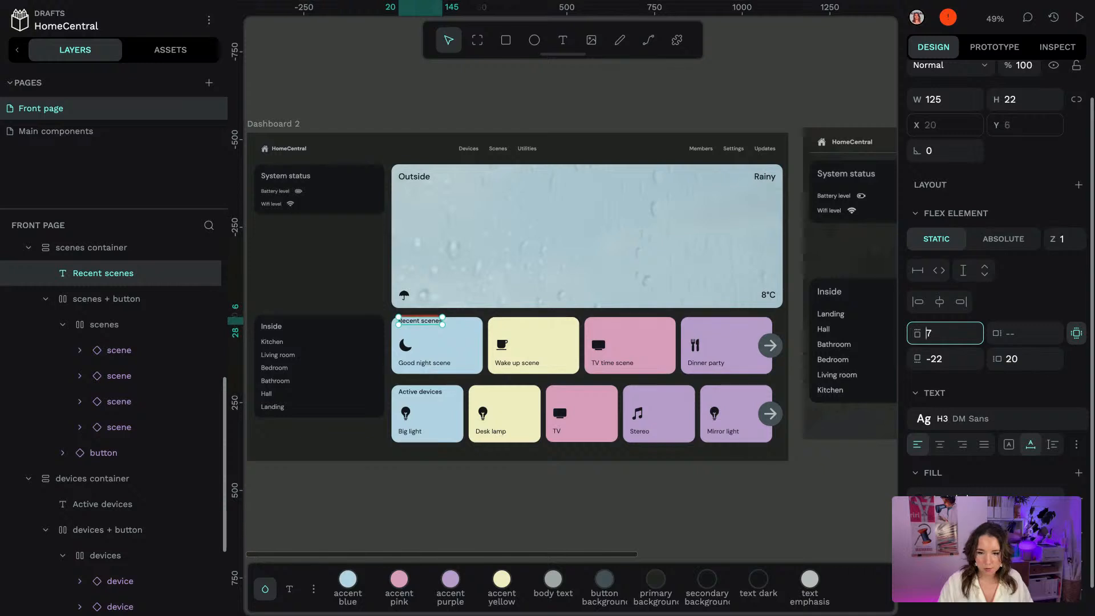
Set the bottom margin of the Recent scenes label to -30
{"action": "left_click", "coordinate": [934, 358]}
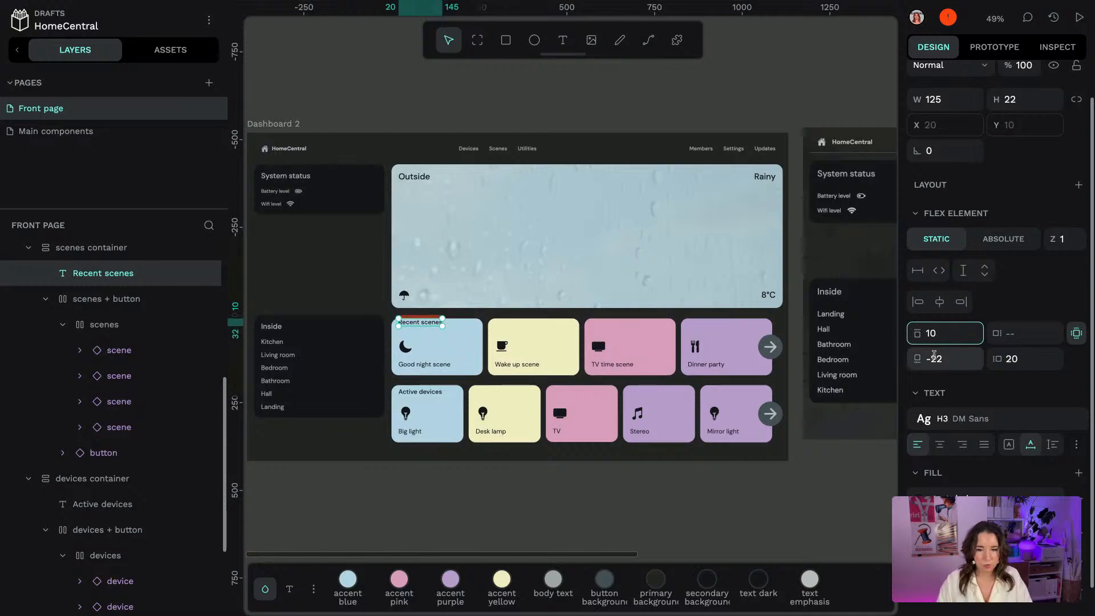
{"action": "key", "text": "Down"}
{"action": "key", "text": "Down"}
{"action": "key", "text": "Down"}
{"action": "key", "text": "Down"}
{"action": "key", "text": "Down"}
{"action": "key", "text": "Down"}
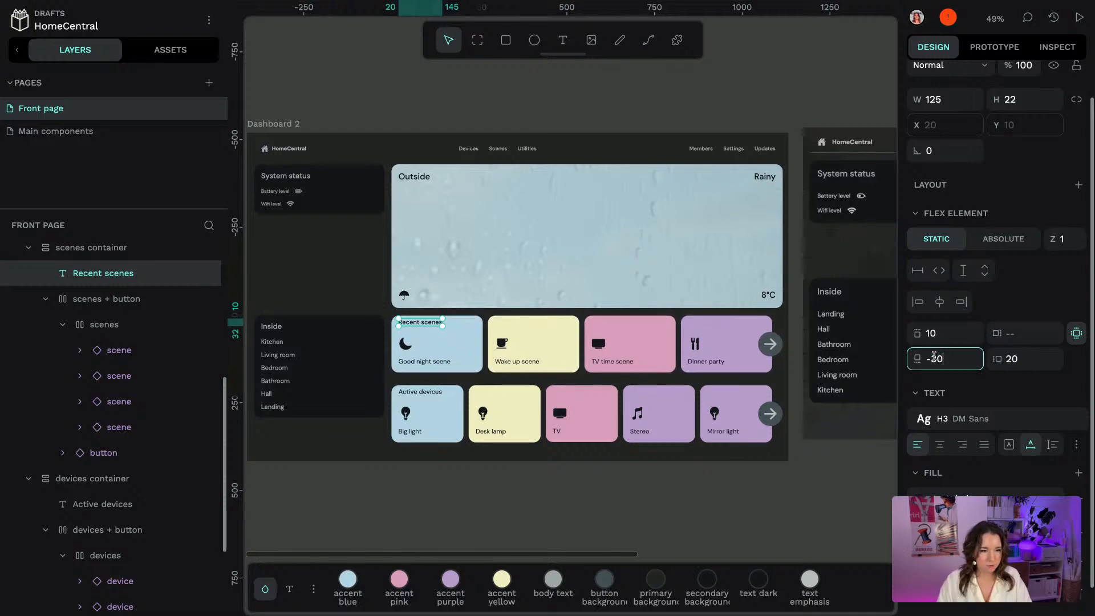
{"action": "key", "text": "Down"}
{"action": "key", "text": "Down"}
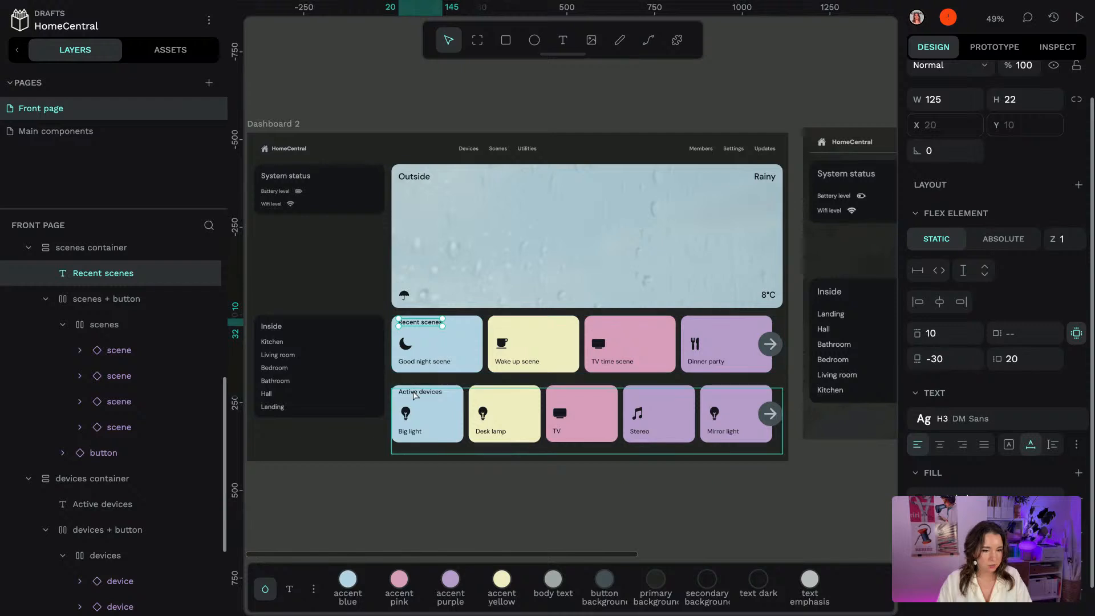
Set the top margin of the Active devices label to 10 and compare its margins with the Recent scenes label
{"action": "left_click", "coordinate": [420, 399]}
{"action": "key", "text": "Escape"}
{"action": "double_click", "coordinate": [420, 399]}
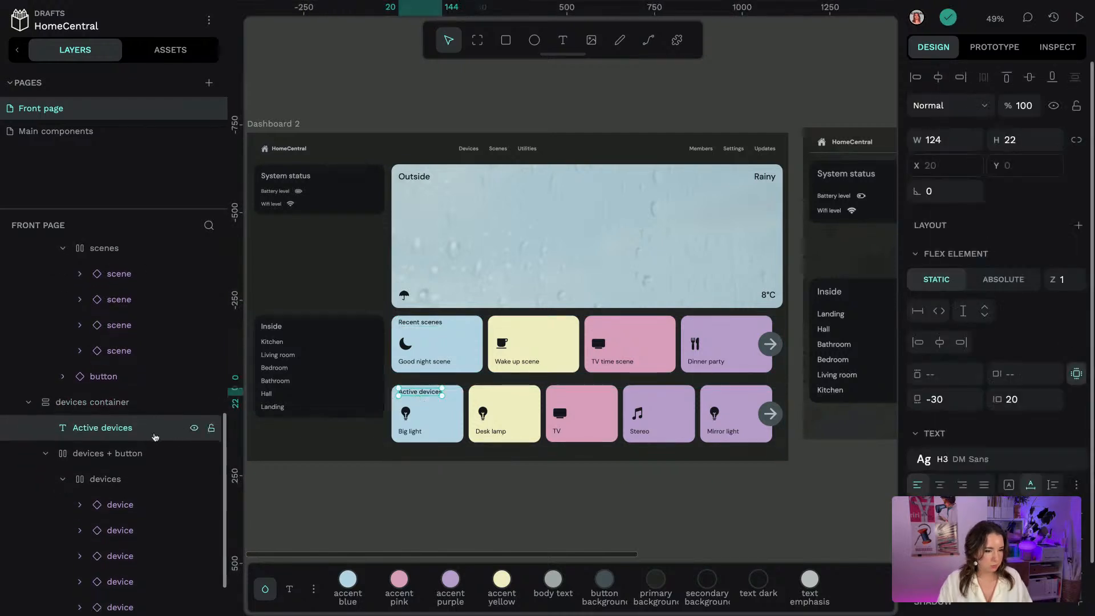
{"action": "left_click", "coordinate": [953, 375]}
{"action": "type", "text": "10"}
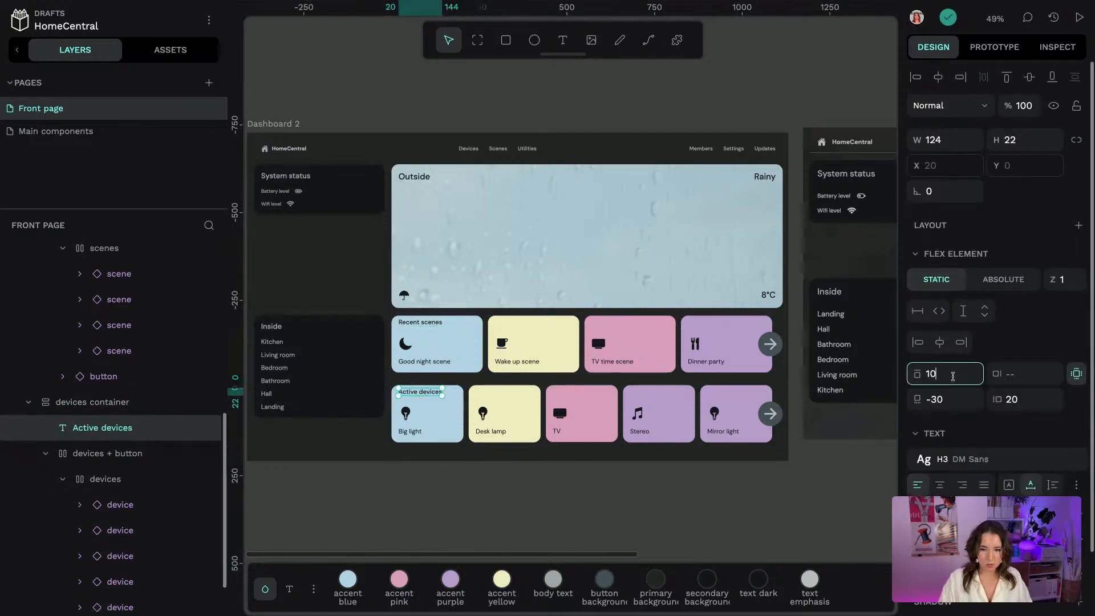
{"action": "left_click", "coordinate": [964, 394]}
{"action": "left_click", "coordinate": [953, 374]}
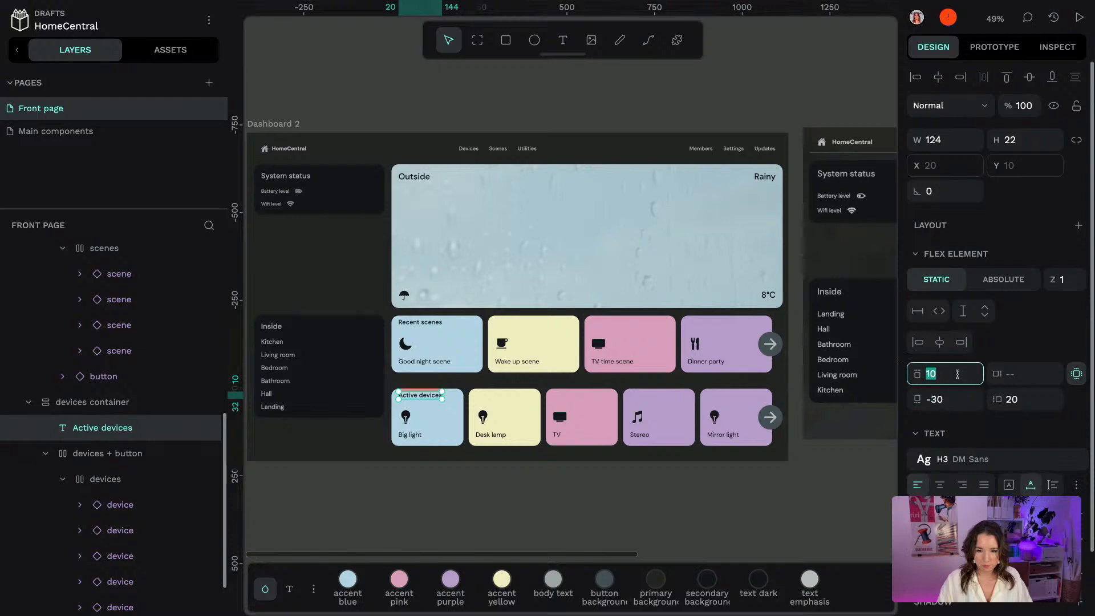
{"action": "double_click", "coordinate": [428, 325]}
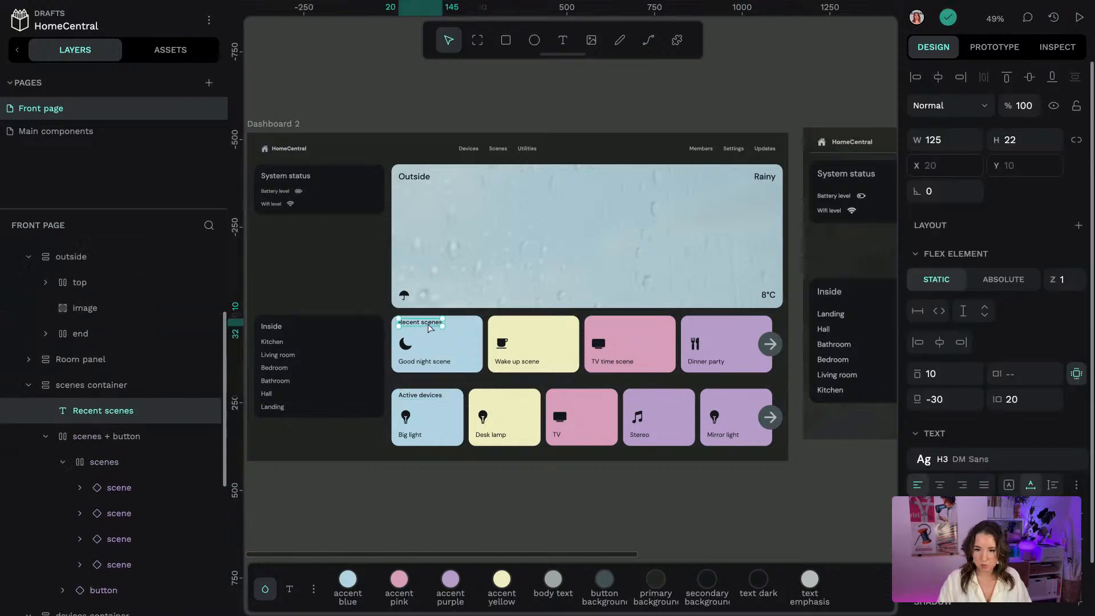
{"action": "left_click", "coordinate": [429, 398]}
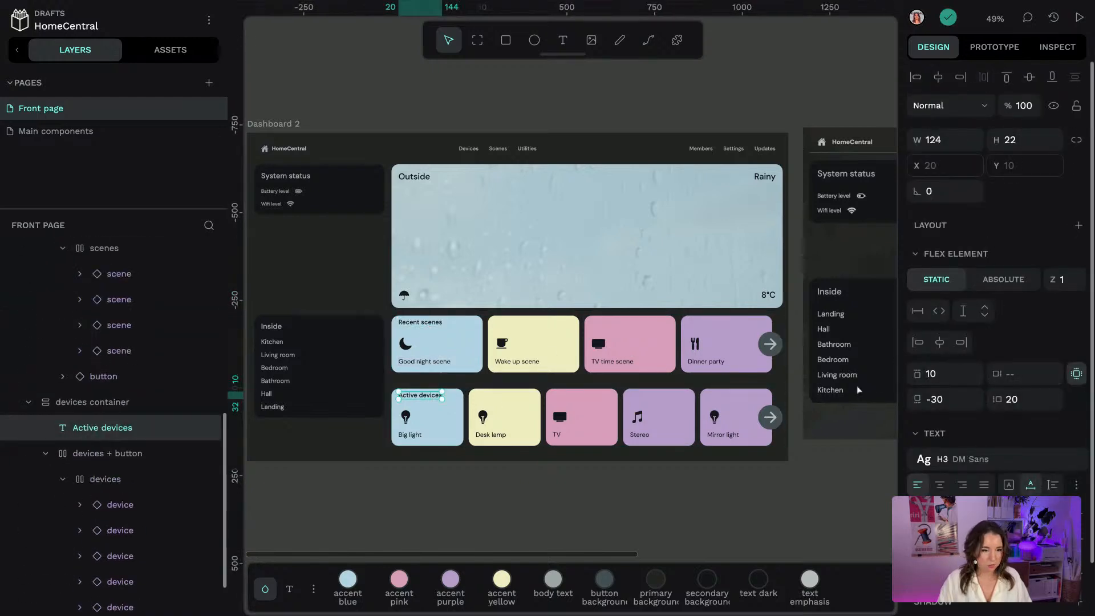
Try full height on the scenes row that holds the four scene cards, and return it to fit-content height
{"action": "left_click", "coordinate": [488, 411]}
{"action": "left_click", "coordinate": [649, 347]}
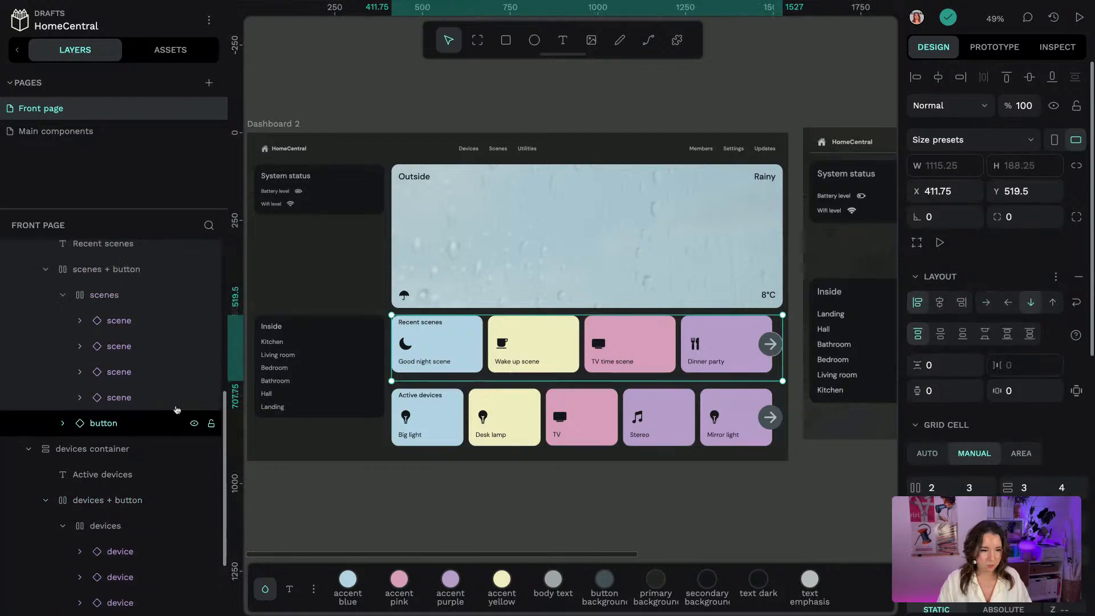
{"action": "left_click", "coordinate": [124, 529]}
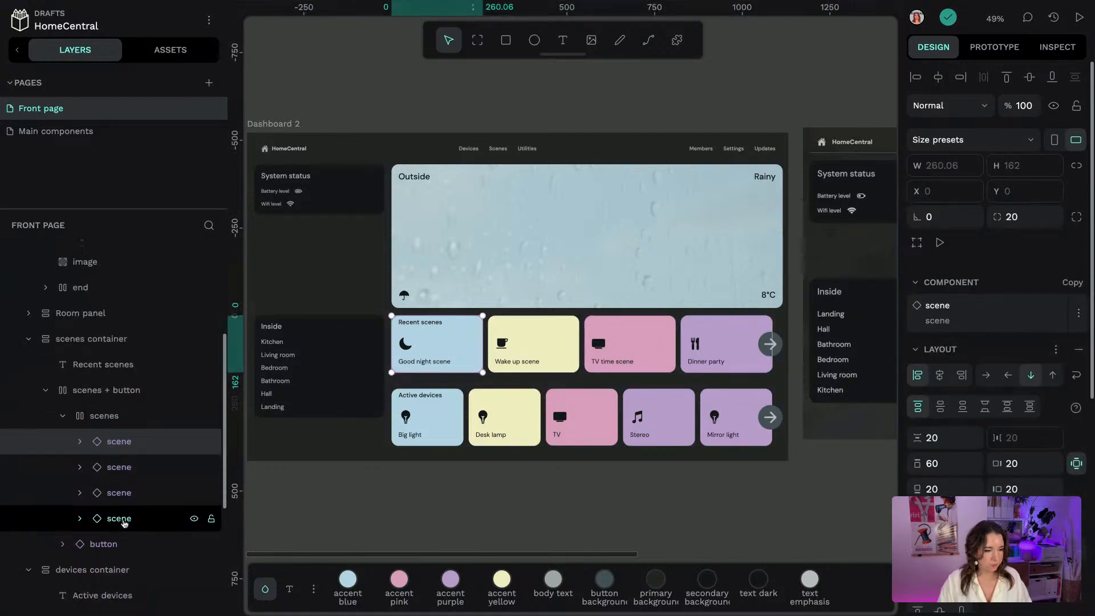
{"action": "left_click", "coordinate": [121, 518], "text": "shift"}
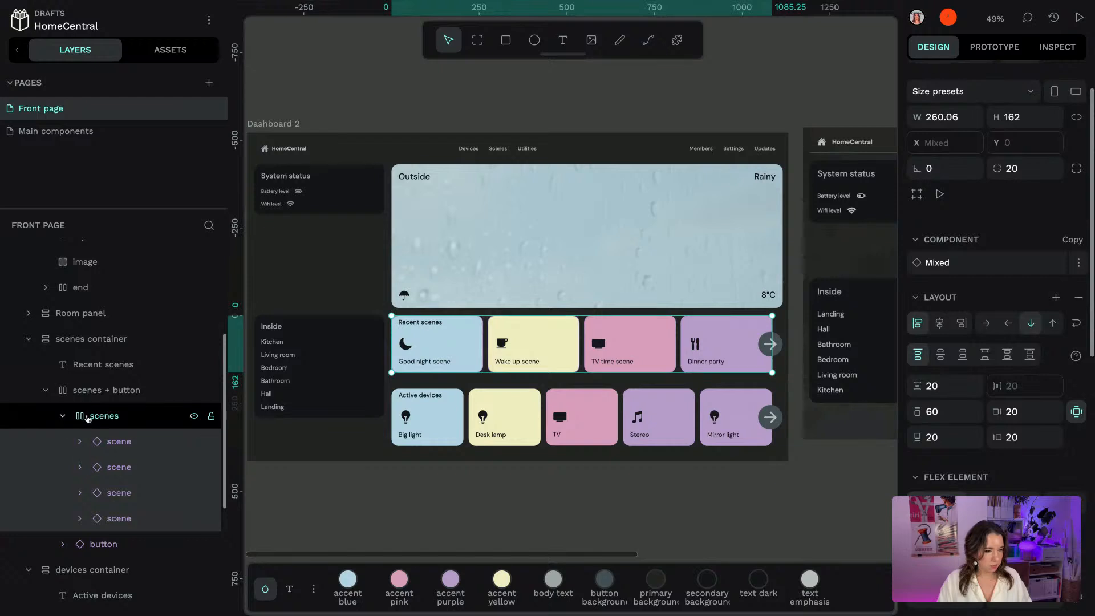
{"action": "left_click", "coordinate": [87, 417]}
{"action": "left_click", "coordinate": [1008, 428]}
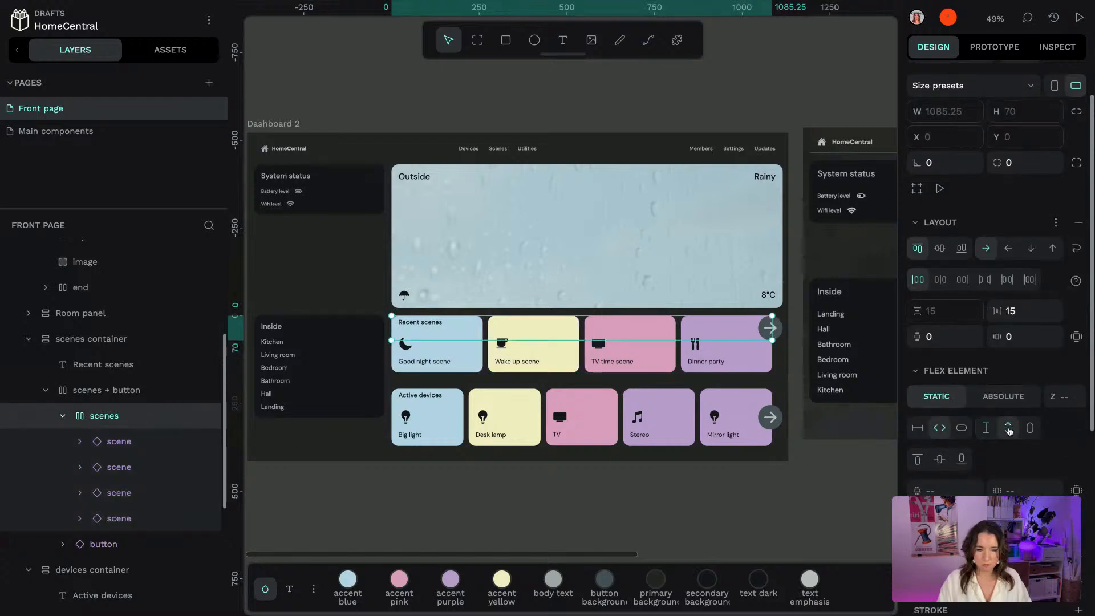
{"action": "left_click", "coordinate": [1034, 431]}
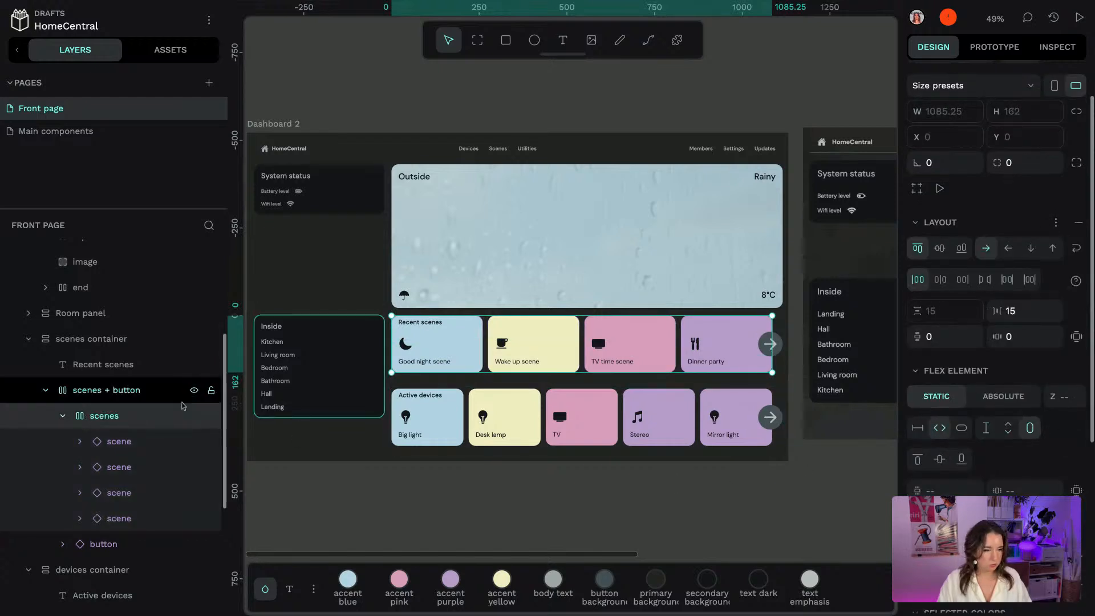
Compare the scene and device card rows of Dashboard 2 with the reference design beside it
{"action": "left_click", "coordinate": [82, 401]}
{"action": "left_click", "coordinate": [832, 530]}
{"action": "left_click_drag", "start_coordinate": [525, 454], "coordinate": [360, 458]}
{"action": "left_click_drag", "start_coordinate": [661, 418], "coordinate": [729, 385]}
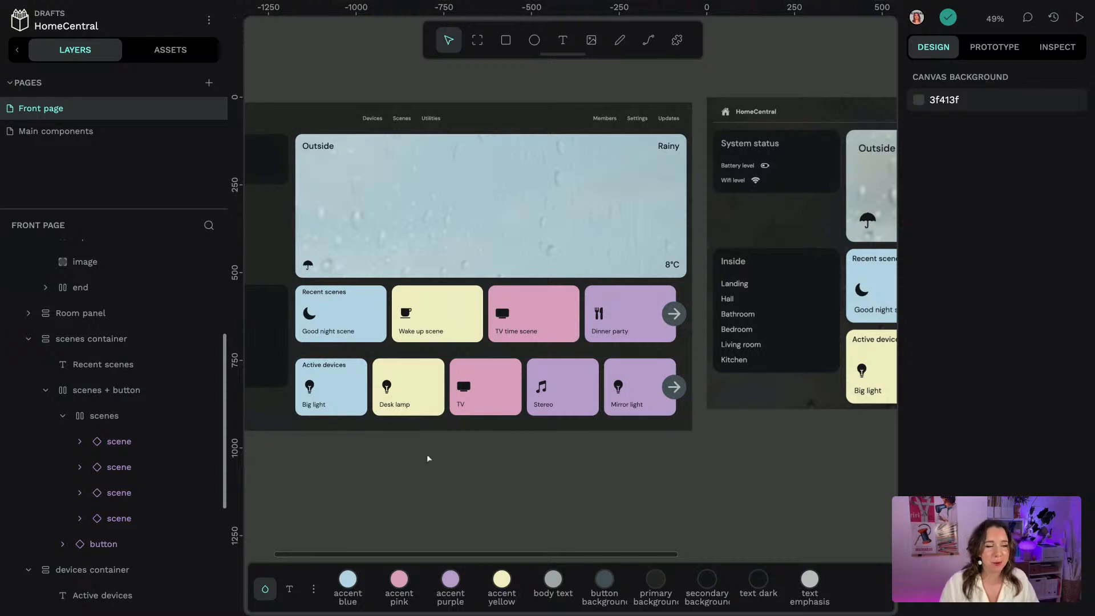
{"action": "left_click_drag", "start_coordinate": [337, 457], "coordinate": [453, 450]}
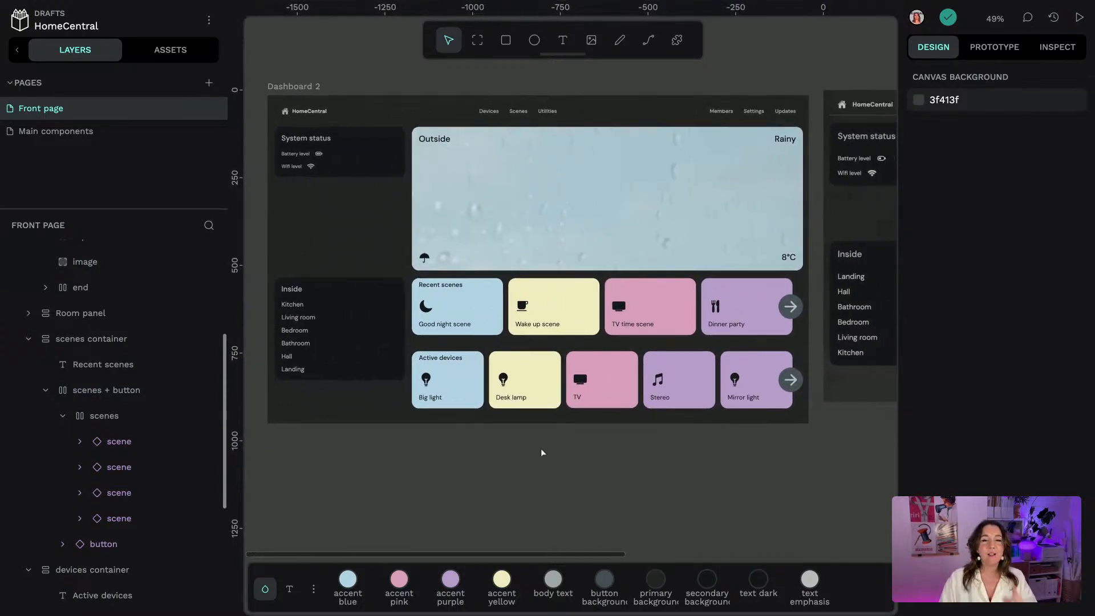
{"action": "scroll", "coordinate": [787, 96], "scroll_direction": "right", "scroll_amount": 10}
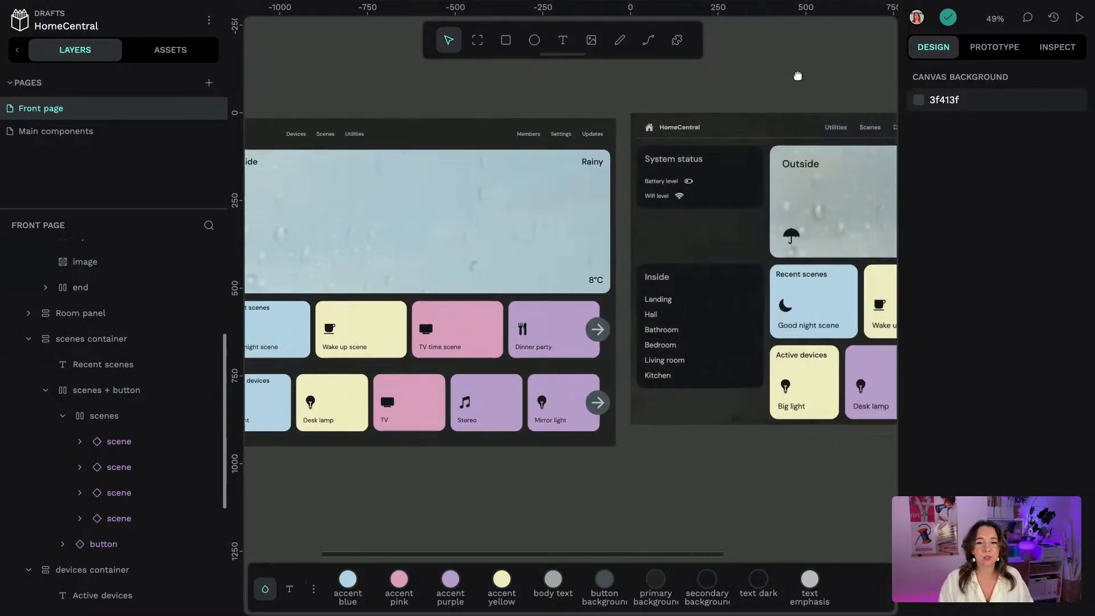
{"action": "scroll", "coordinate": [798, 76], "scroll_direction": "right", "scroll_amount": 2}
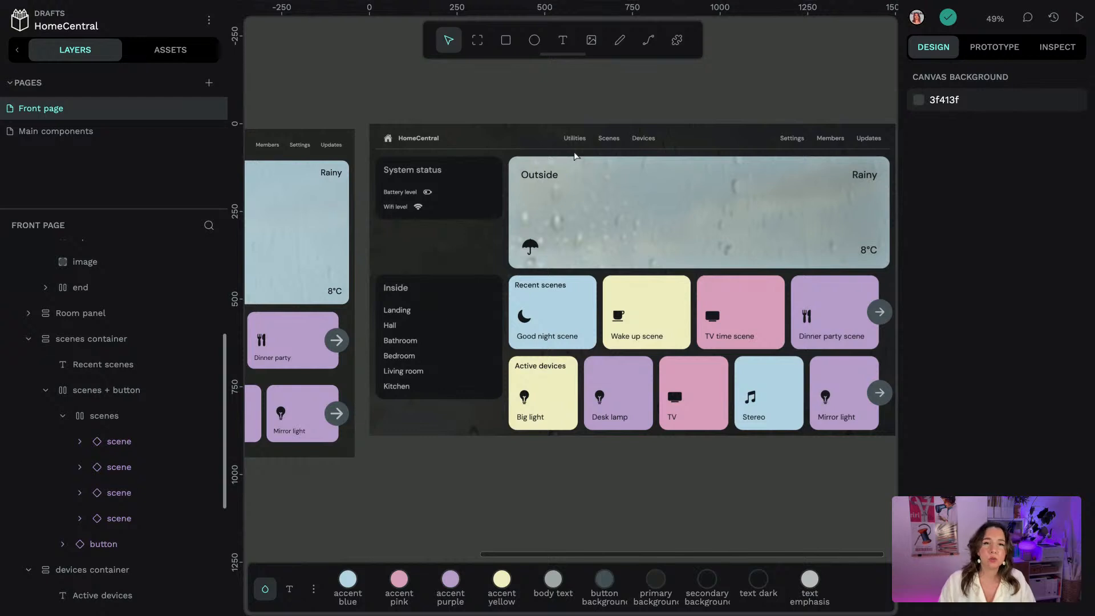